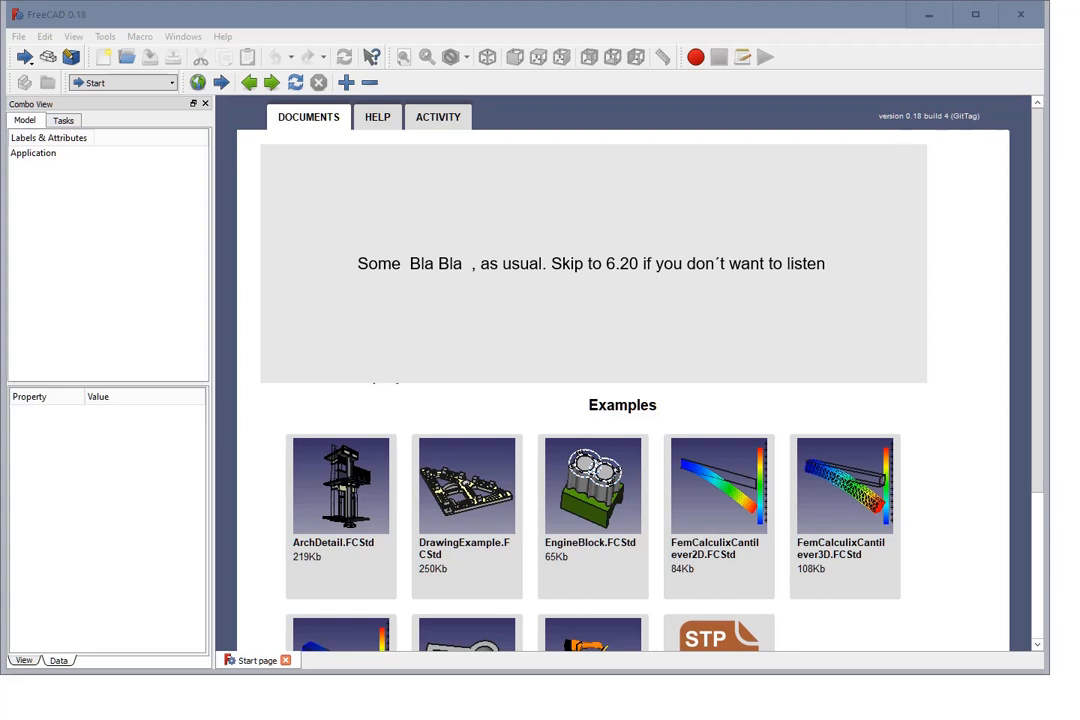
Step: Open the program's About information to check the installed version, and close it
{"action": "left_click", "coordinate": [222, 36]}
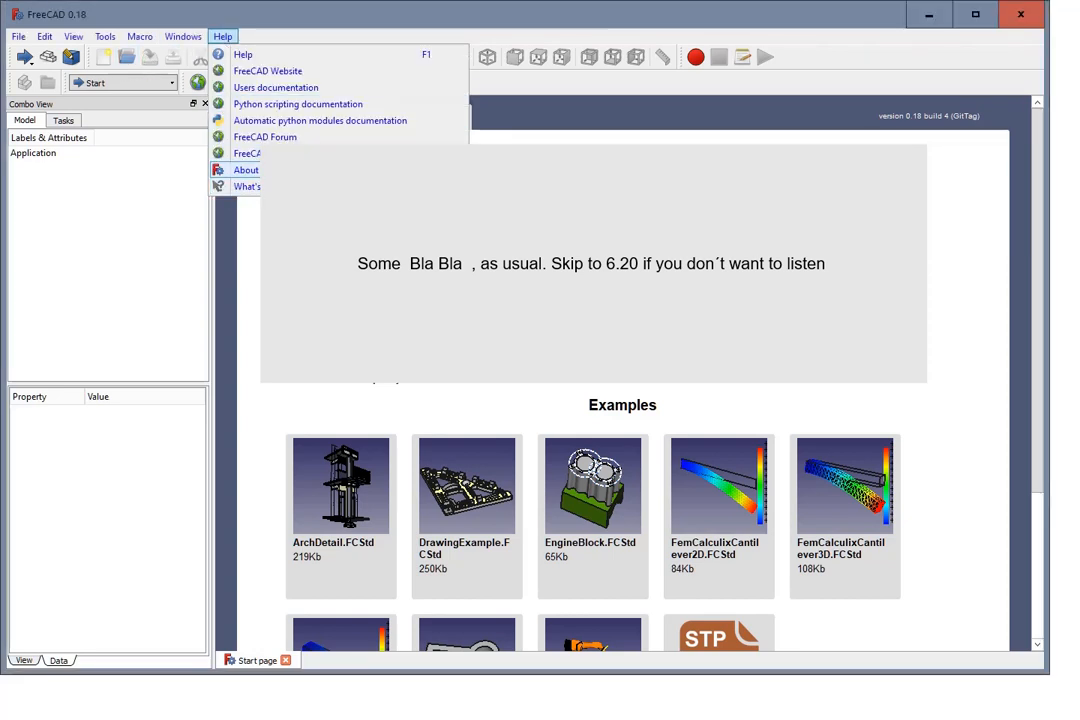
{"action": "left_click", "coordinate": [246, 170]}
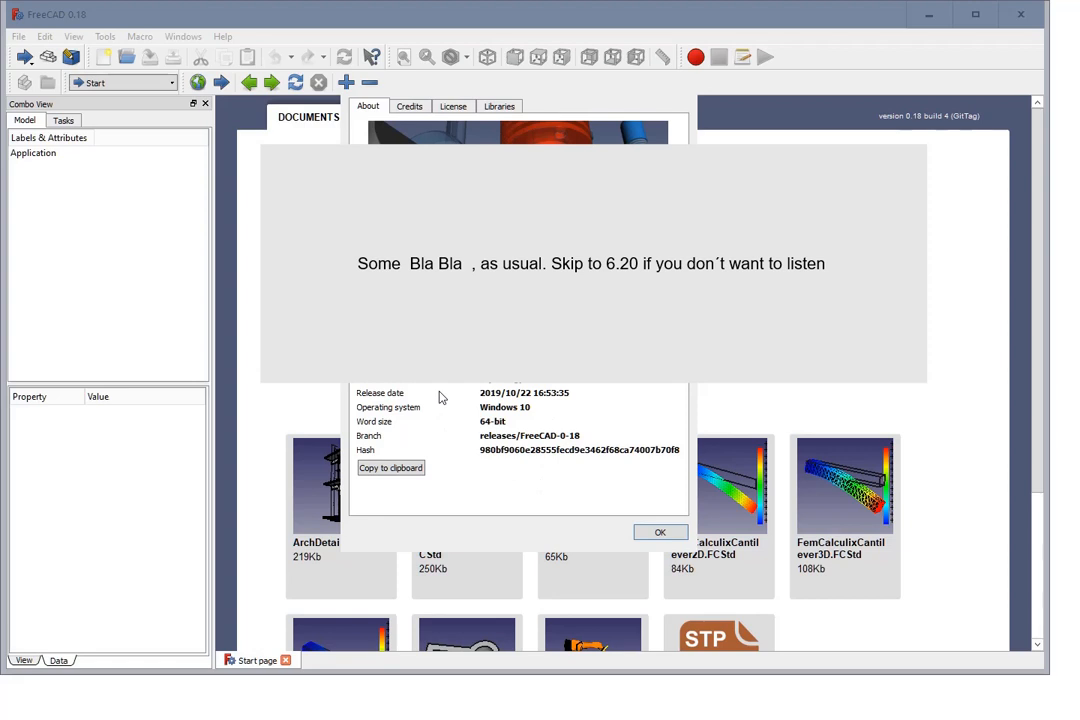
{"action": "left_click", "coordinate": [660, 533]}
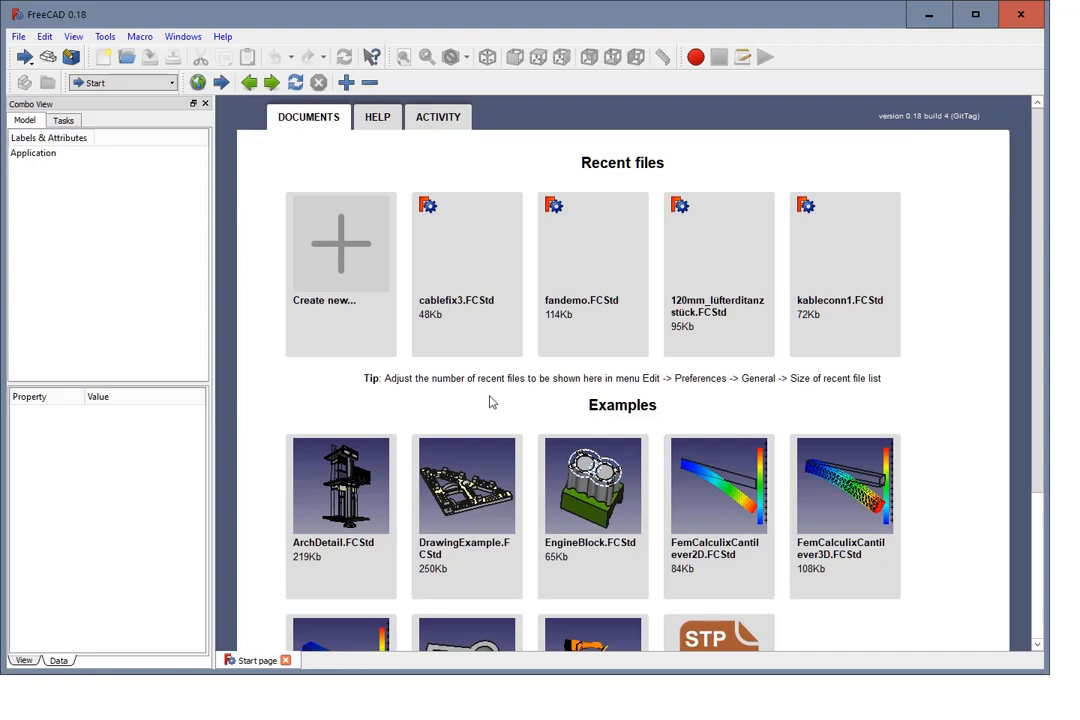
Step: Switch to the Part Design workbench
{"action": "left_click", "coordinate": [69, 59]}
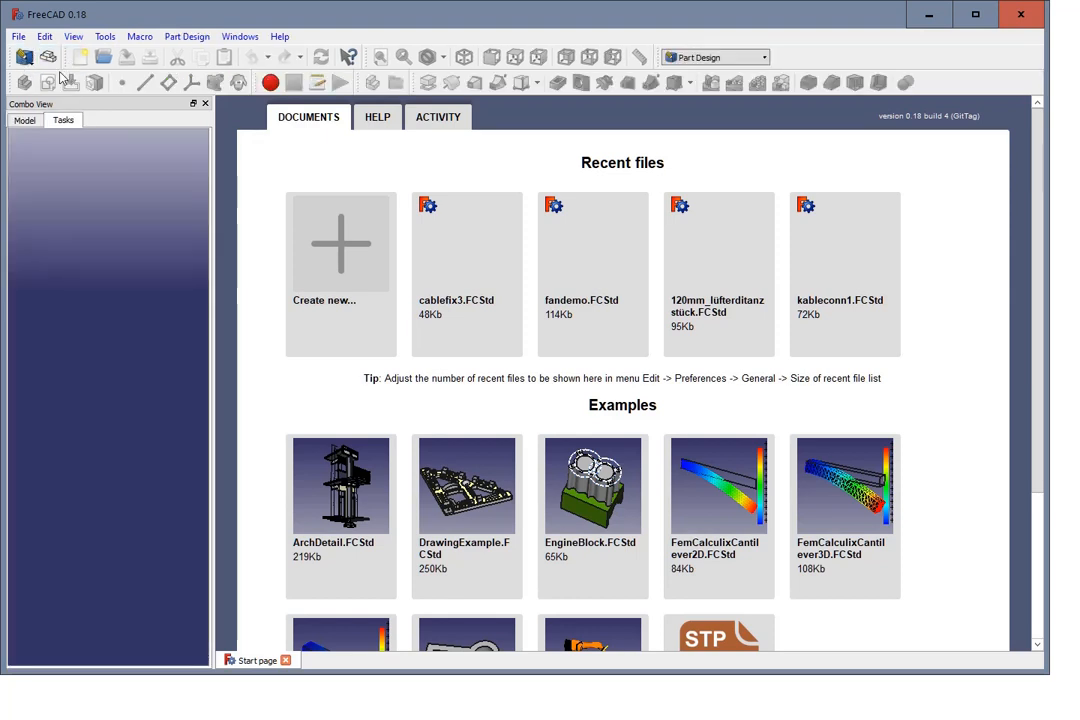
{"action": "left_click", "coordinate": [44, 36]}
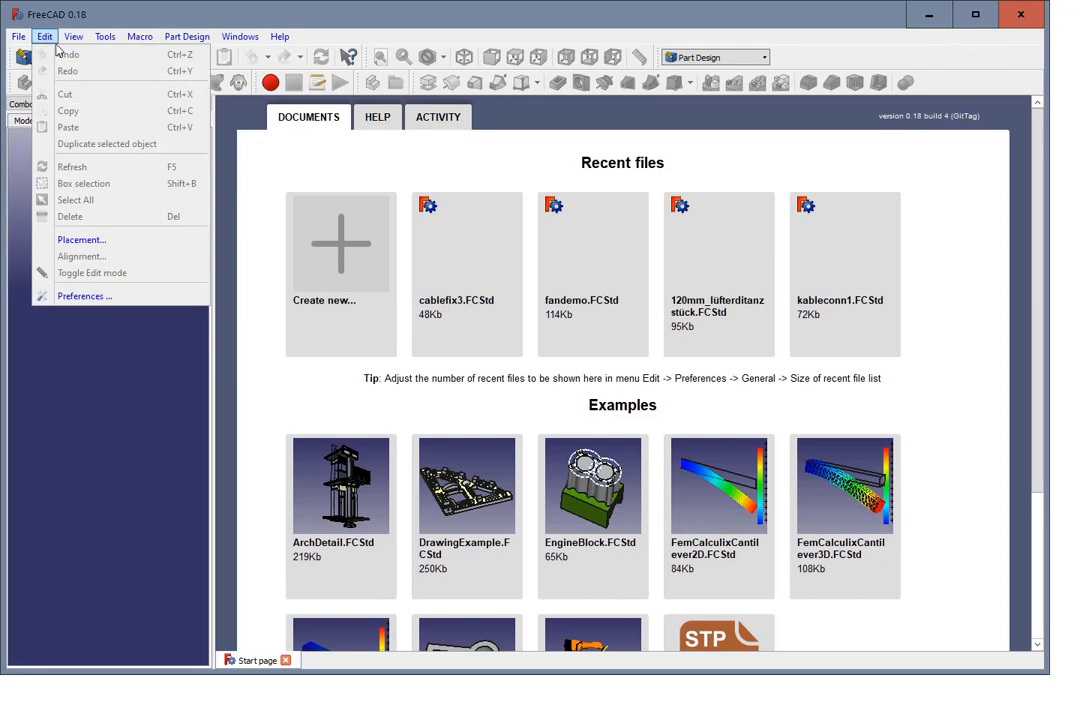
{"action": "mouse_move", "coordinate": [73, 36]}
{"action": "mouse_move", "coordinate": [110, 396]}
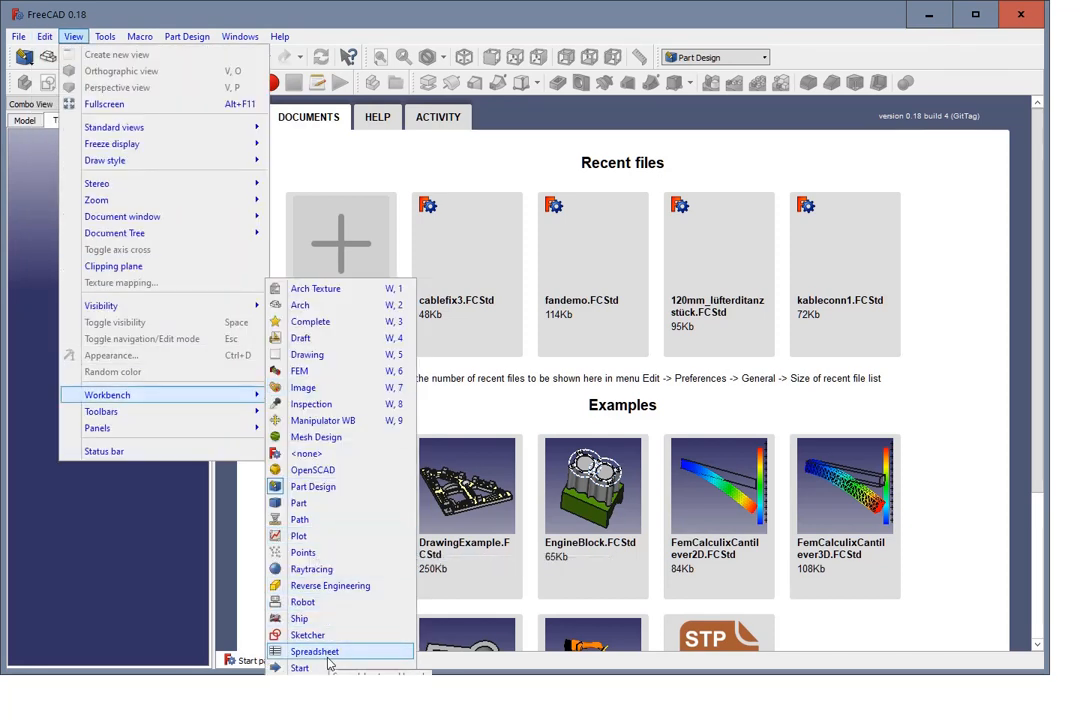
{"action": "left_click", "coordinate": [333, 487]}
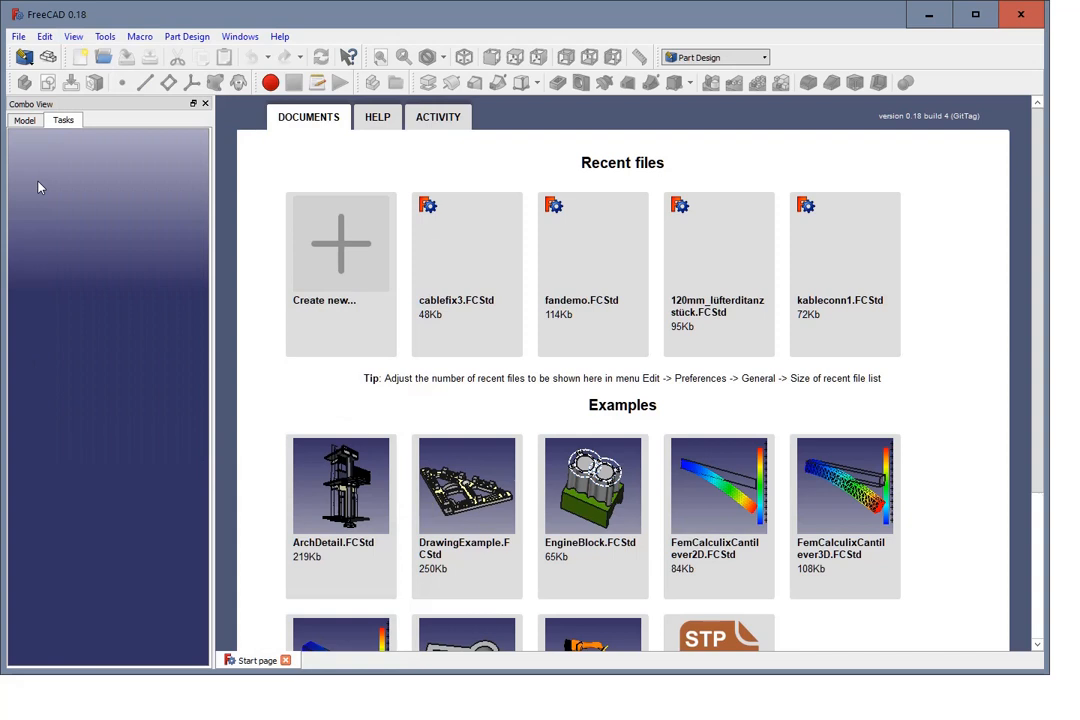
Step: Create a body in a new document and start a sketch on its XY plane
{"action": "left_click", "coordinate": [80, 57]}
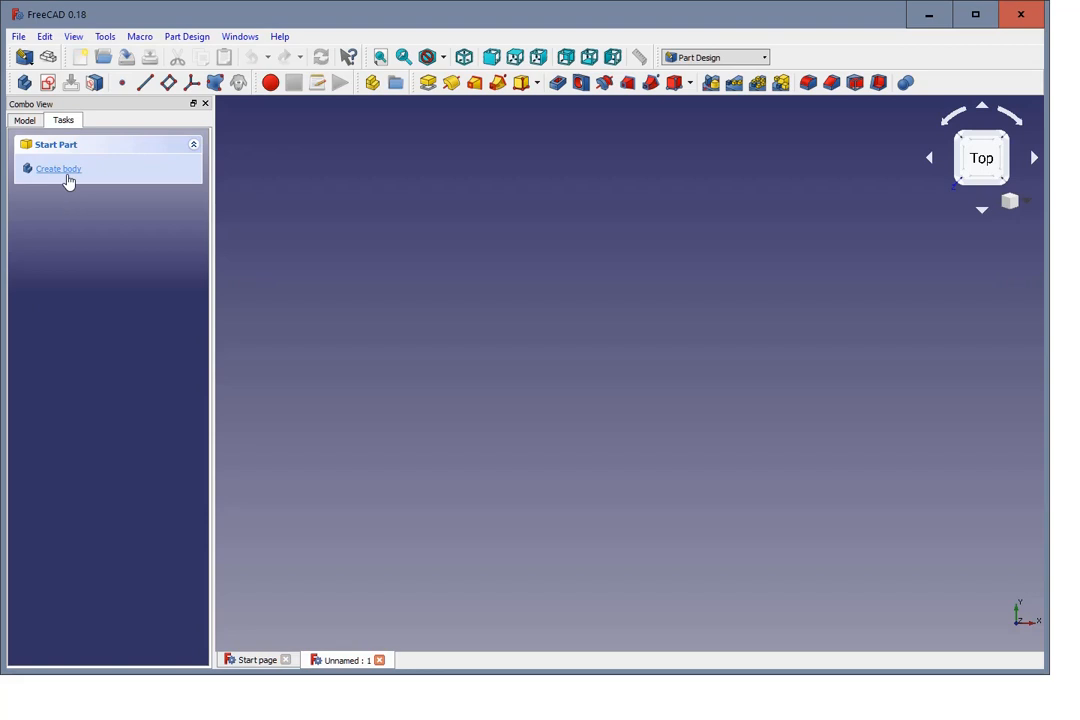
{"action": "left_click", "coordinate": [62, 175]}
{"action": "left_click", "coordinate": [62, 172]}
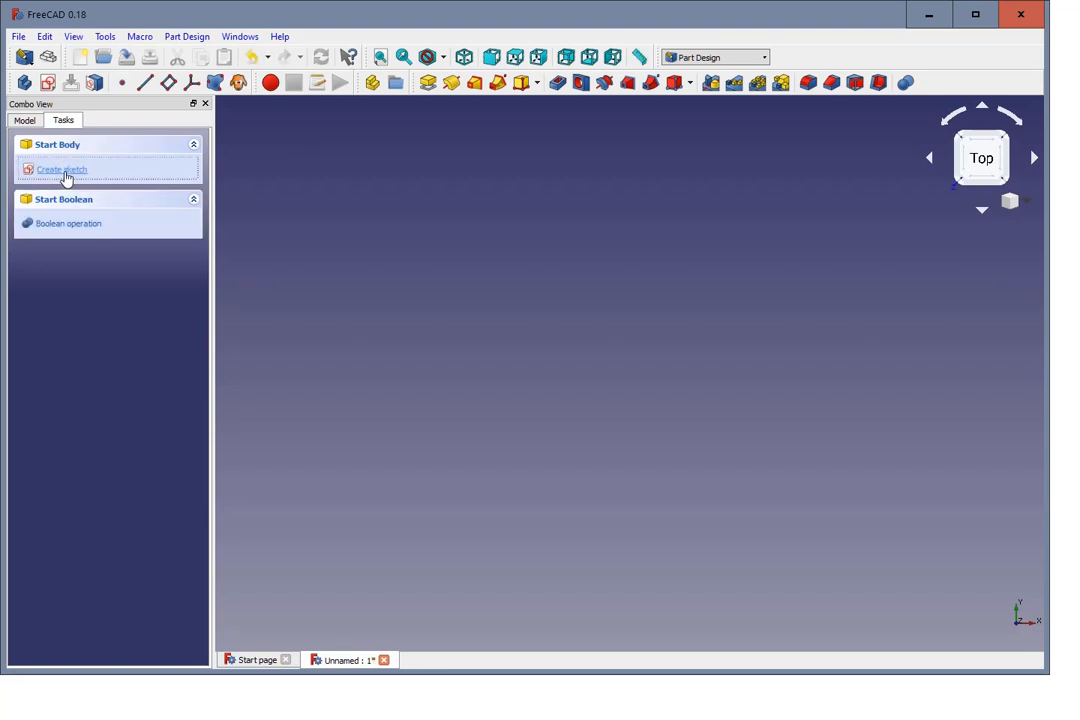
{"action": "left_click", "coordinate": [44, 214]}
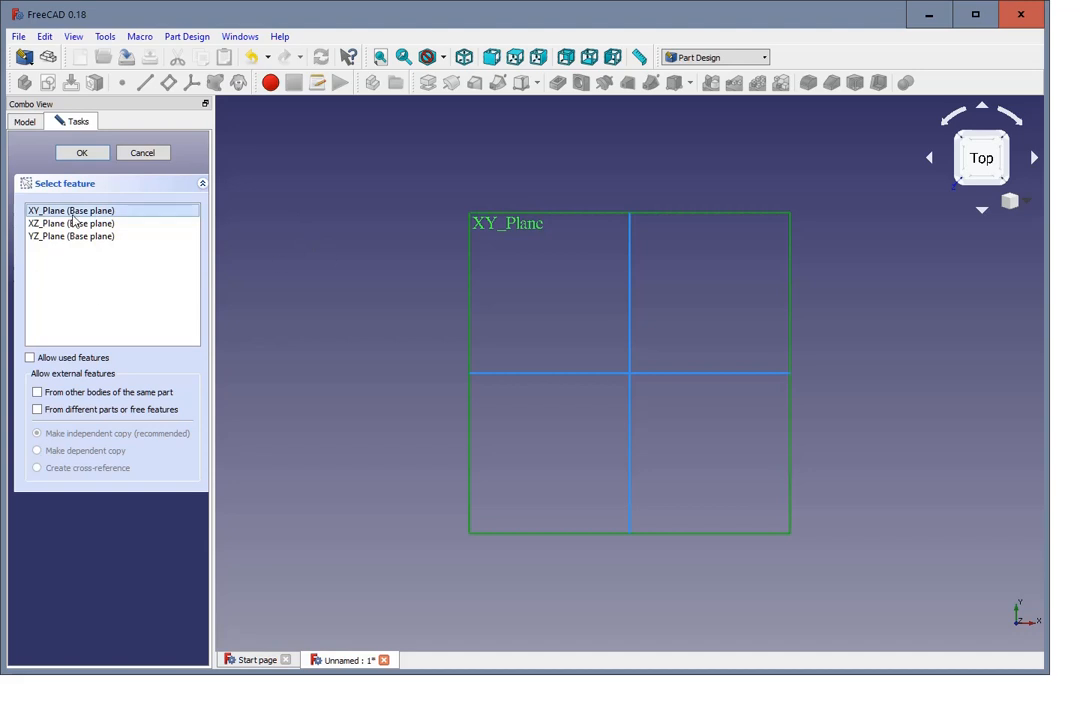
{"action": "left_click", "coordinate": [84, 154]}
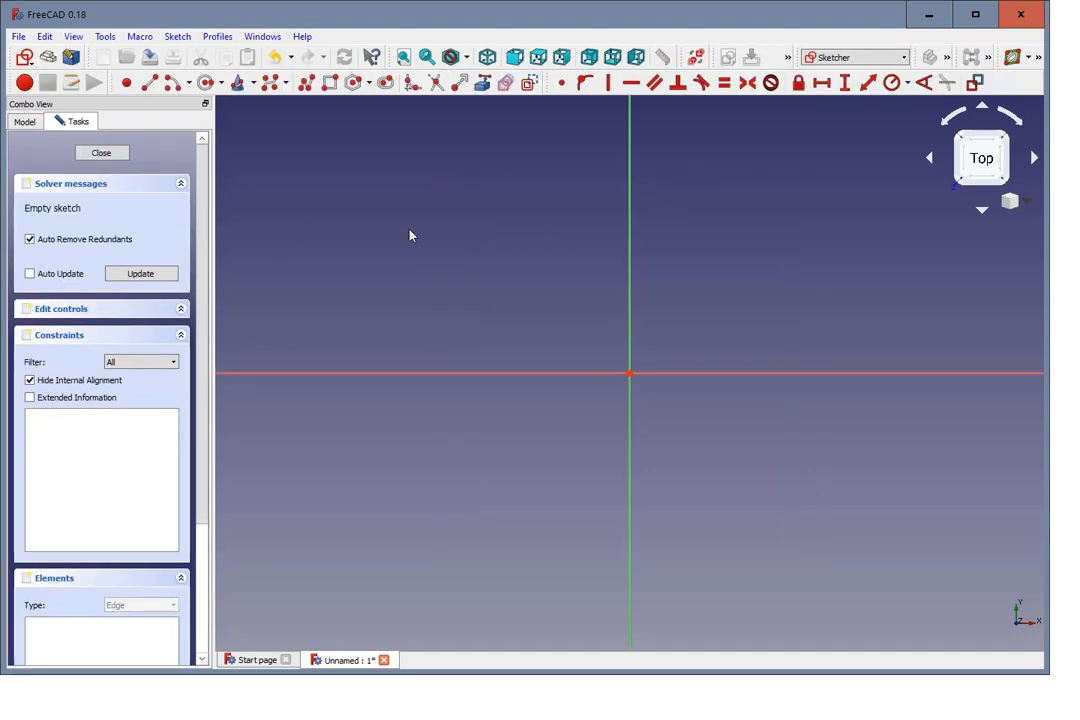
Step: Sketch a rectangle about 31 mm wide and 11 mm high above the horizontal axis, beside the vertical axis
{"action": "scroll", "coordinate": [420, 270], "scroll_direction": "down", "scroll_amount": 3}
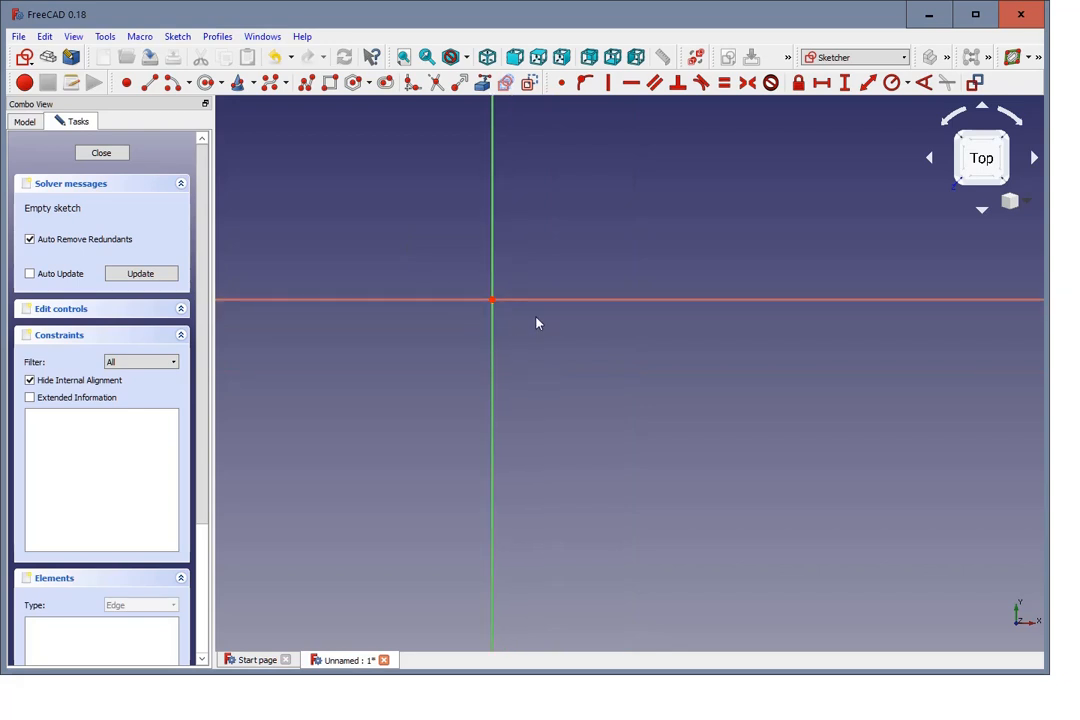
{"action": "scroll", "coordinate": [451, 210], "scroll_direction": "up", "scroll_amount": 3}
{"action": "scroll", "coordinate": [448, 211], "scroll_direction": "down", "scroll_amount": 2}
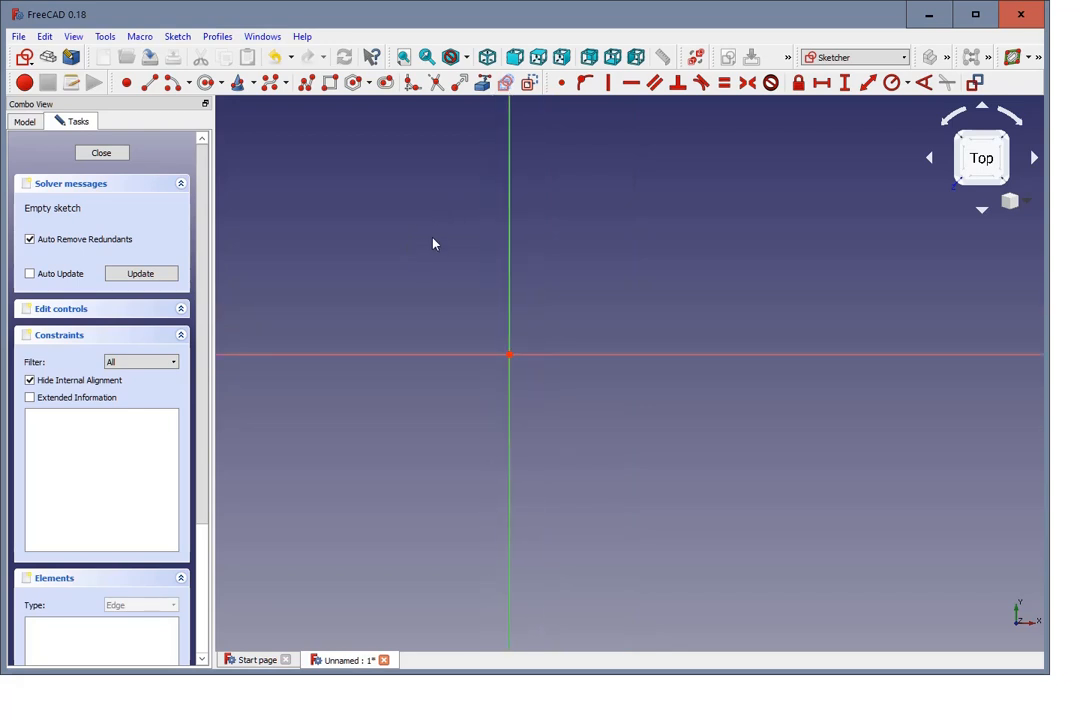
{"action": "left_click", "coordinate": [330, 83]}
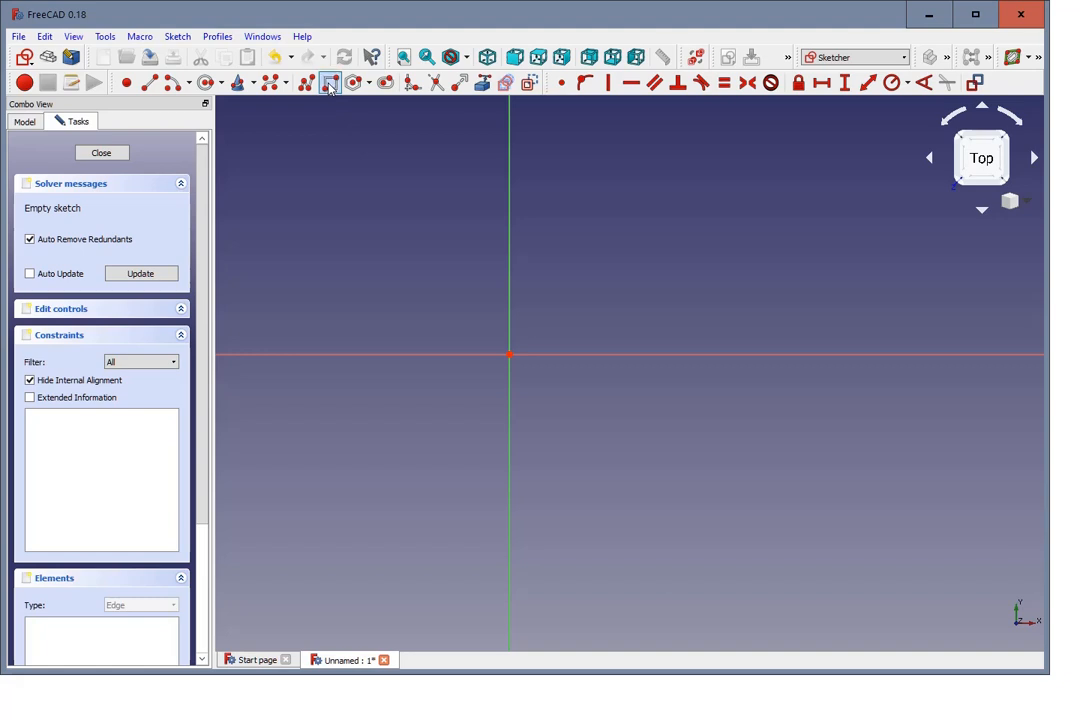
{"action": "left_click", "coordinate": [540, 257]}
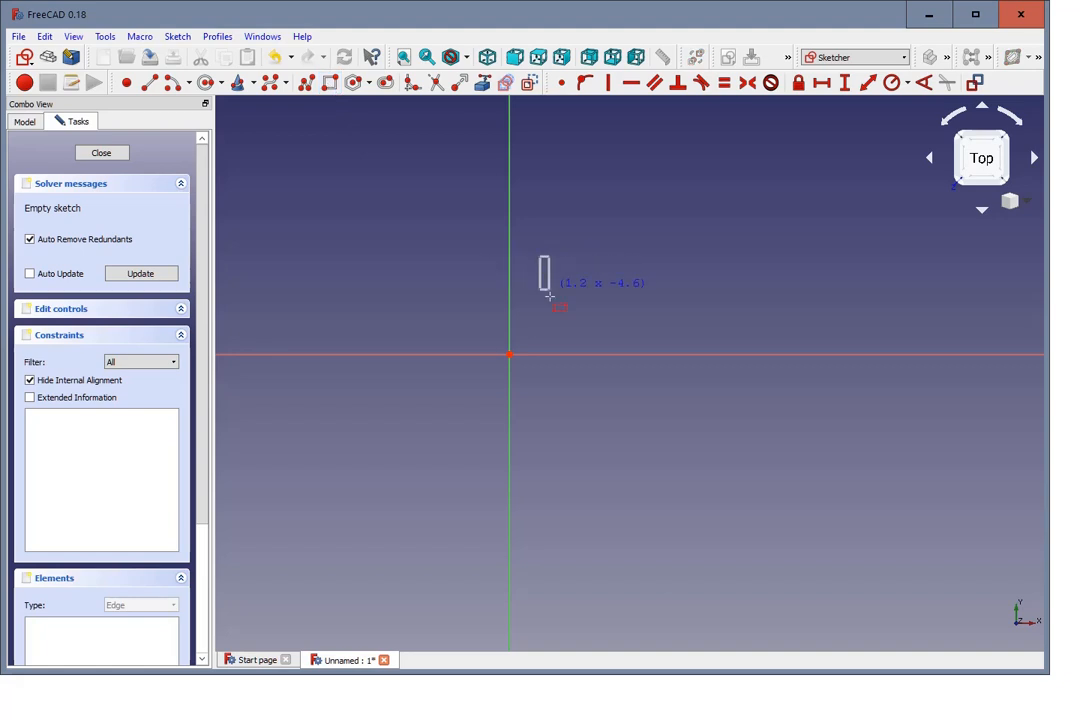
{"action": "left_click", "coordinate": [763, 341]}
Step: Move the rectangle's upper and lower edges so that the rectangle encloses the origin
{"action": "scroll", "coordinate": [822, 234], "scroll_direction": "up", "scroll_amount": 5}
{"action": "scroll", "coordinate": [795, 253], "scroll_direction": "down", "scroll_amount": 3}
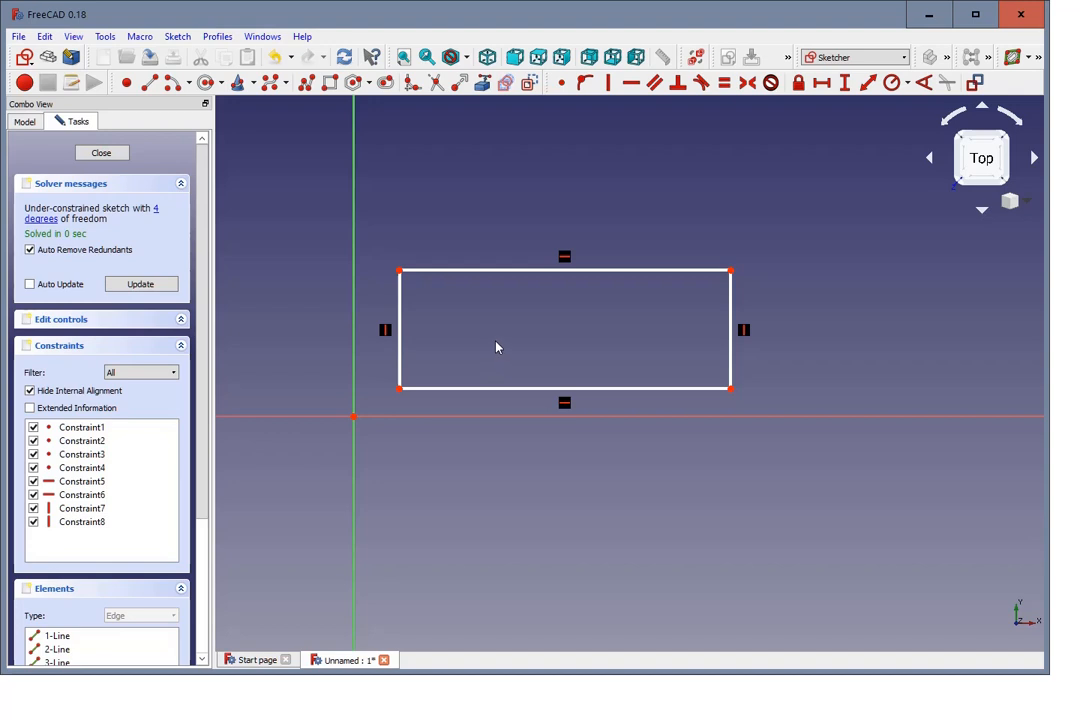
{"action": "left_click_drag", "start_coordinate": [473, 277], "coordinate": [340, 263]}
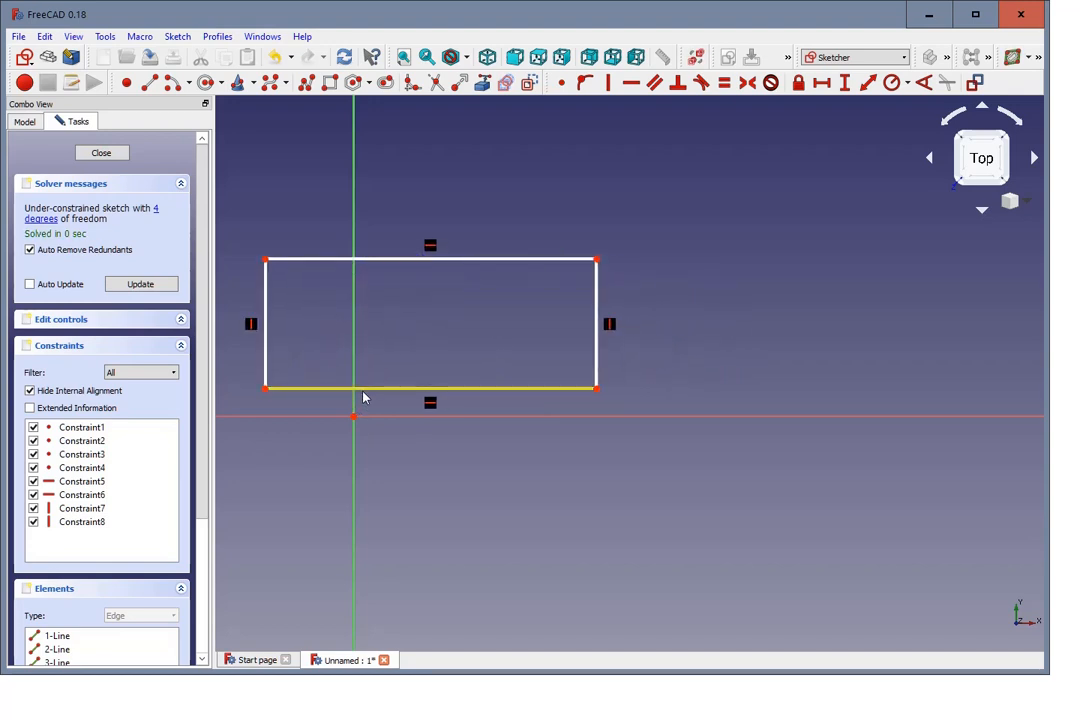
{"action": "left_click_drag", "start_coordinate": [364, 393], "coordinate": [415, 476]}
{"action": "scroll", "coordinate": [415, 476], "scroll_direction": "down", "scroll_amount": 2}
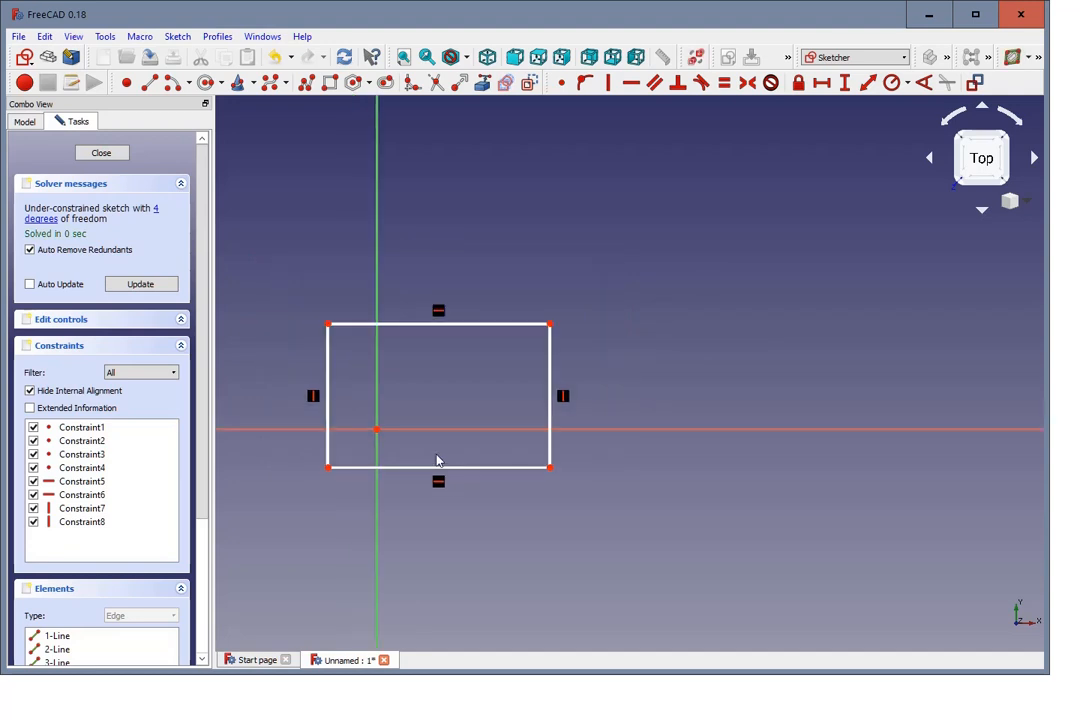
{"action": "scroll", "coordinate": [450, 455], "scroll_direction": "down", "scroll_amount": 2}
{"action": "scroll", "coordinate": [277, 424], "scroll_direction": "up", "scroll_amount": 2}
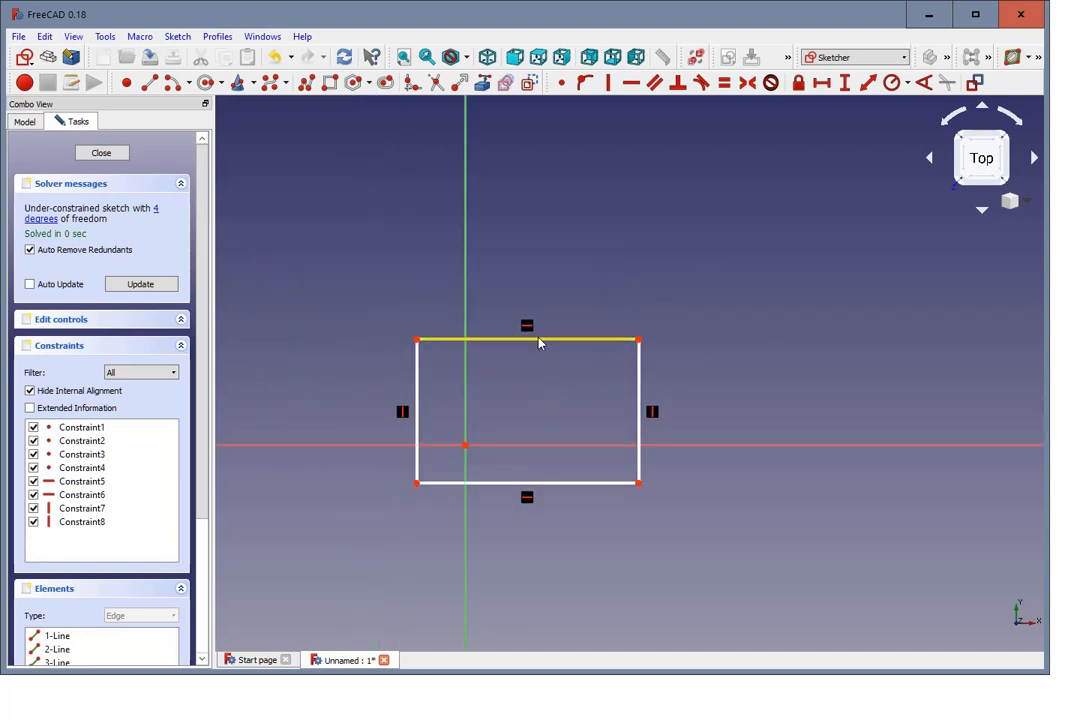
{"action": "left_click_drag", "start_coordinate": [528, 345], "coordinate": [480, 359]}
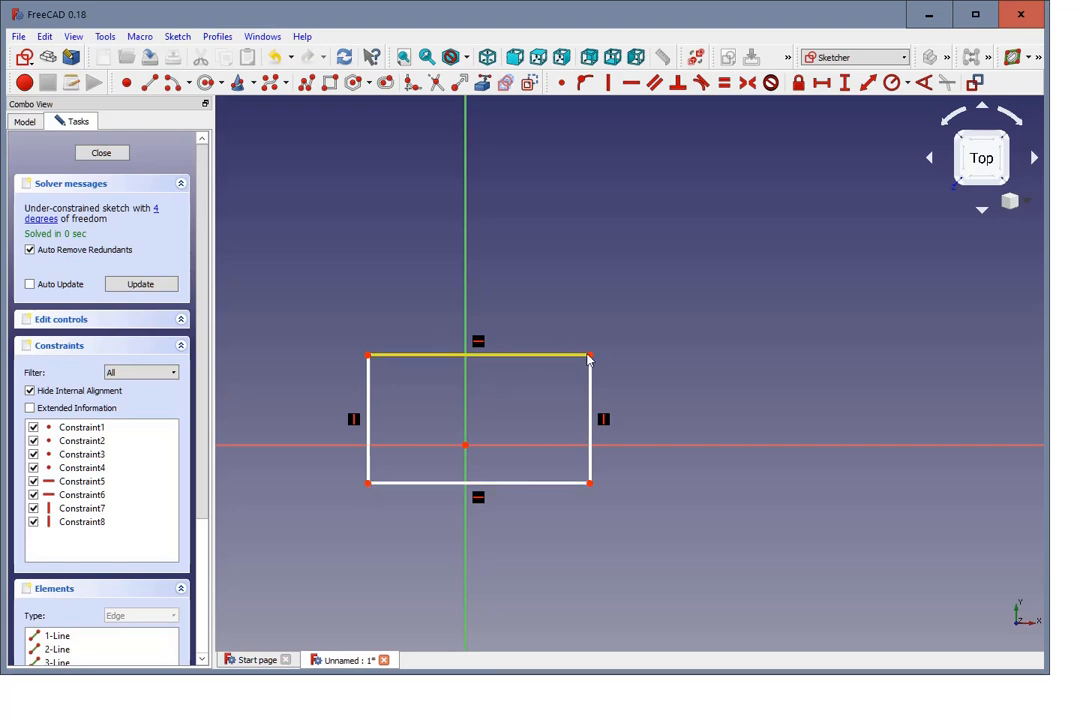
{"action": "left_click", "coordinate": [466, 452]}
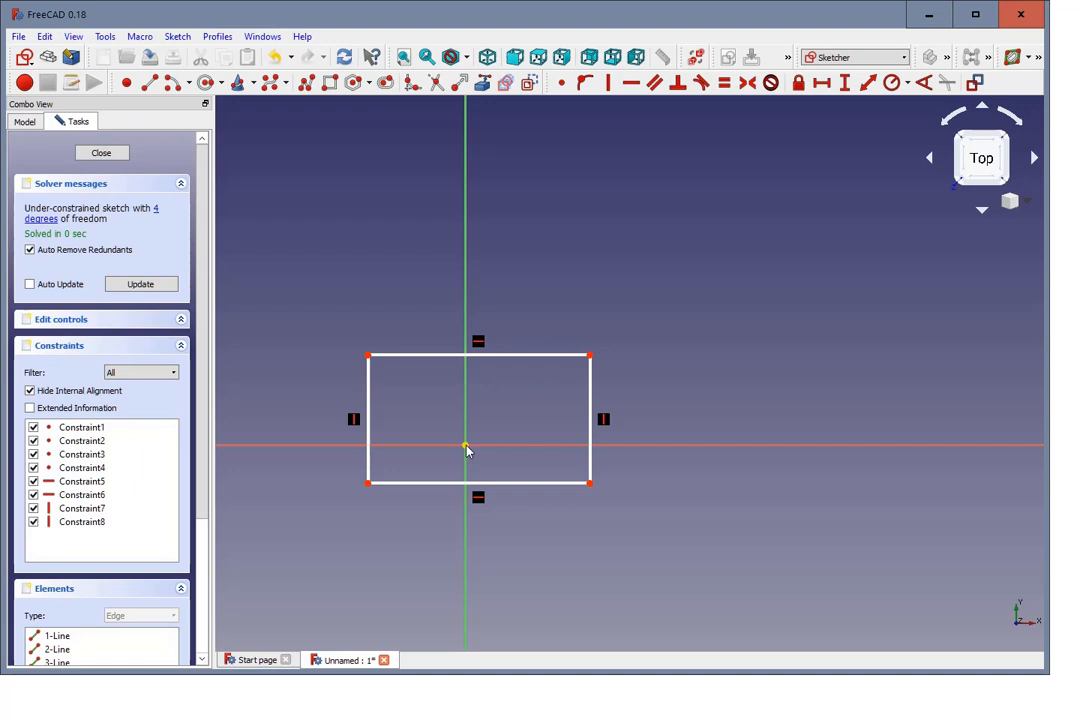
Step: Move the rectangle just below the horizontal axis and make its upper-left corner coincident with the origin
{"action": "left_click_drag", "start_coordinate": [504, 356], "coordinate": [610, 354]}
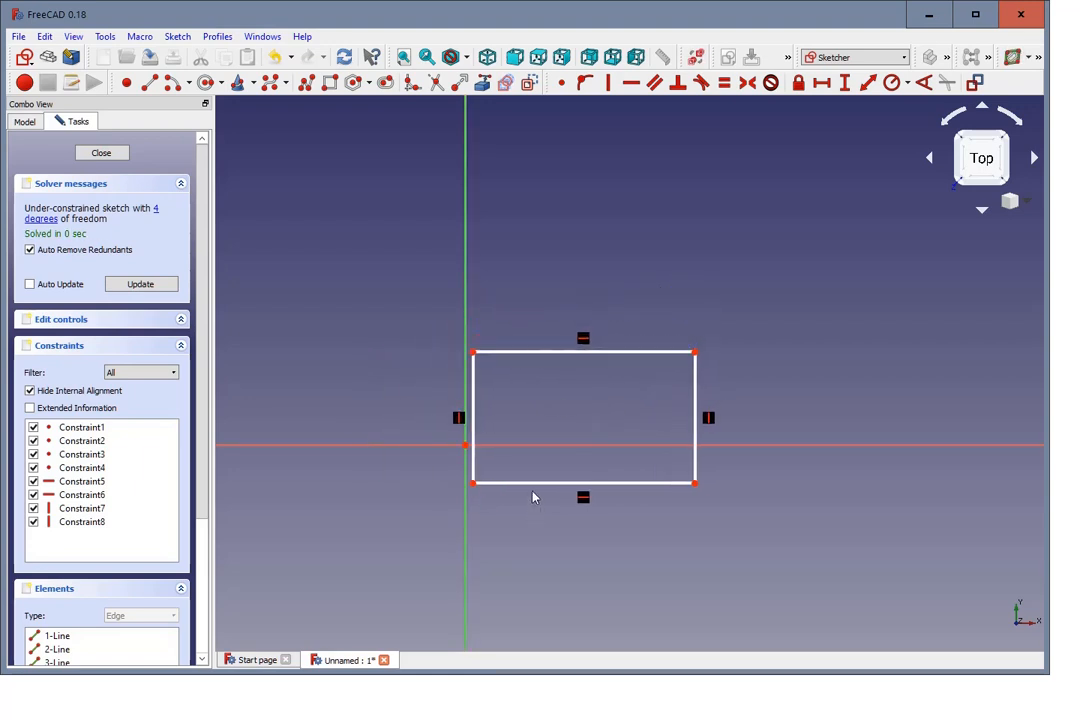
{"action": "left_click_drag", "start_coordinate": [533, 490], "coordinate": [535, 548]}
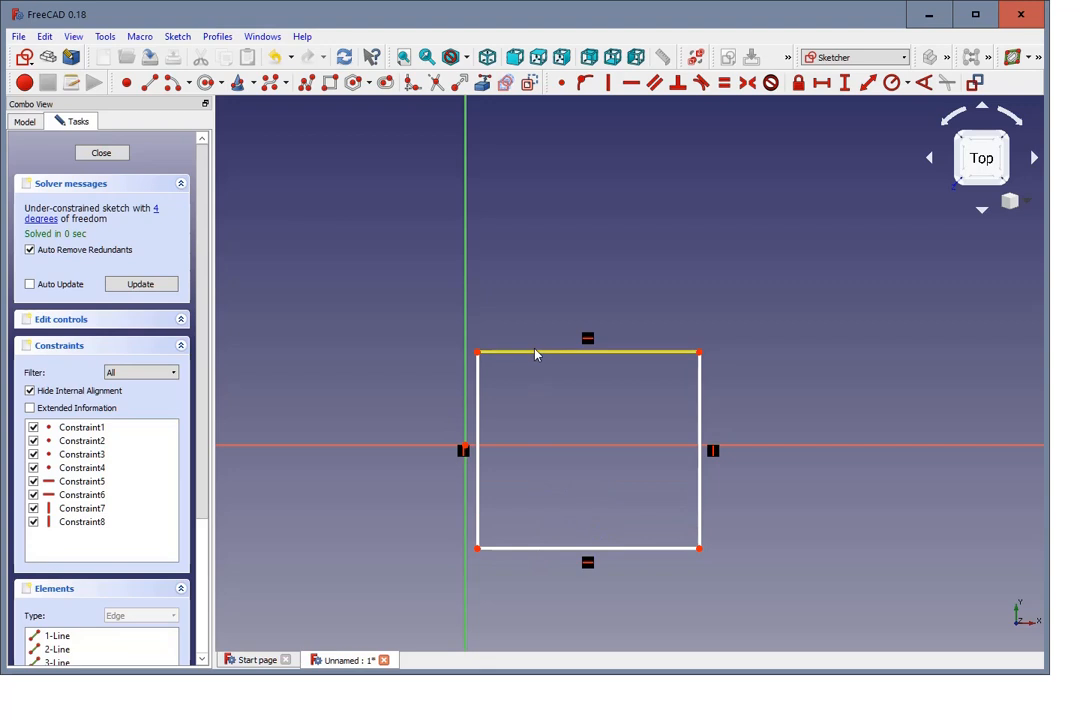
{"action": "left_click_drag", "start_coordinate": [535, 352], "coordinate": [534, 462]}
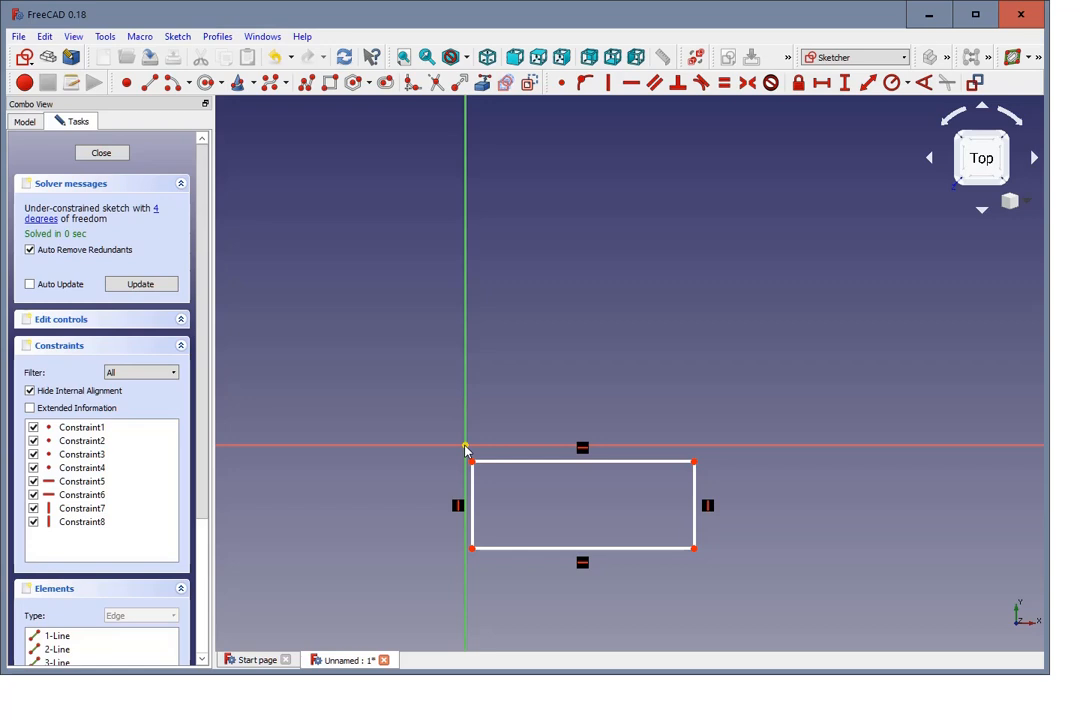
{"action": "left_click_drag", "start_coordinate": [494, 461], "coordinate": [493, 455]}
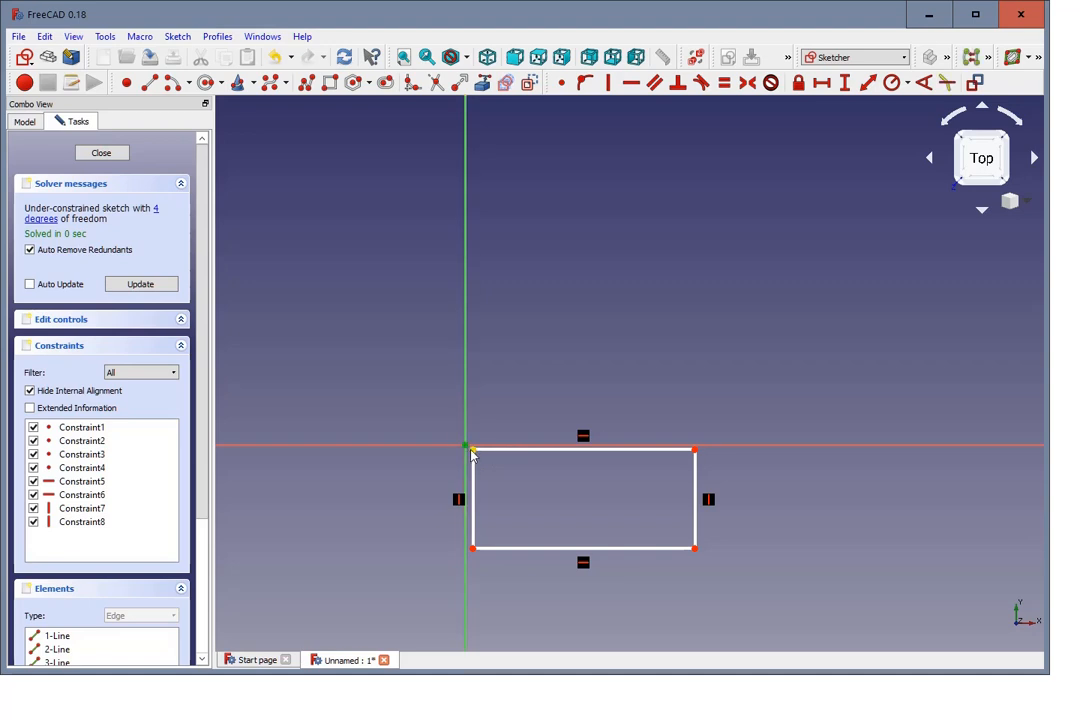
{"action": "left_click", "coordinate": [472, 450]}
{"action": "left_click", "coordinate": [561, 82]}
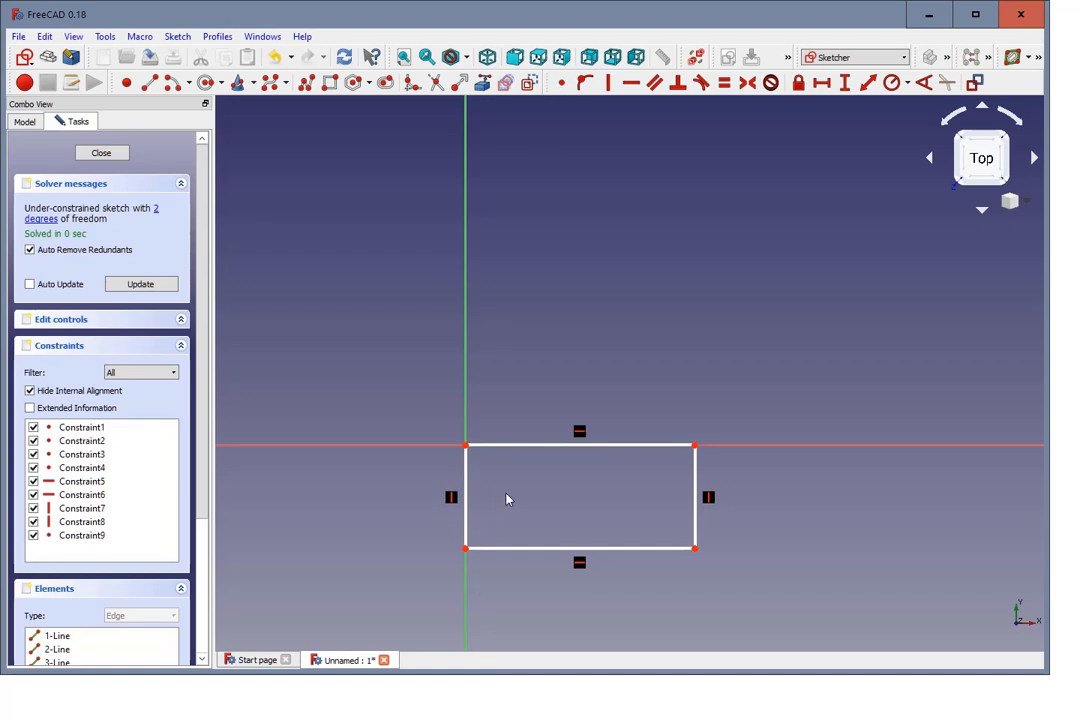
Step: Constrain the vertical length of the rectangle's left edge to 20 mm and name the constraint frame_depth
{"action": "left_click", "coordinate": [469, 521]}
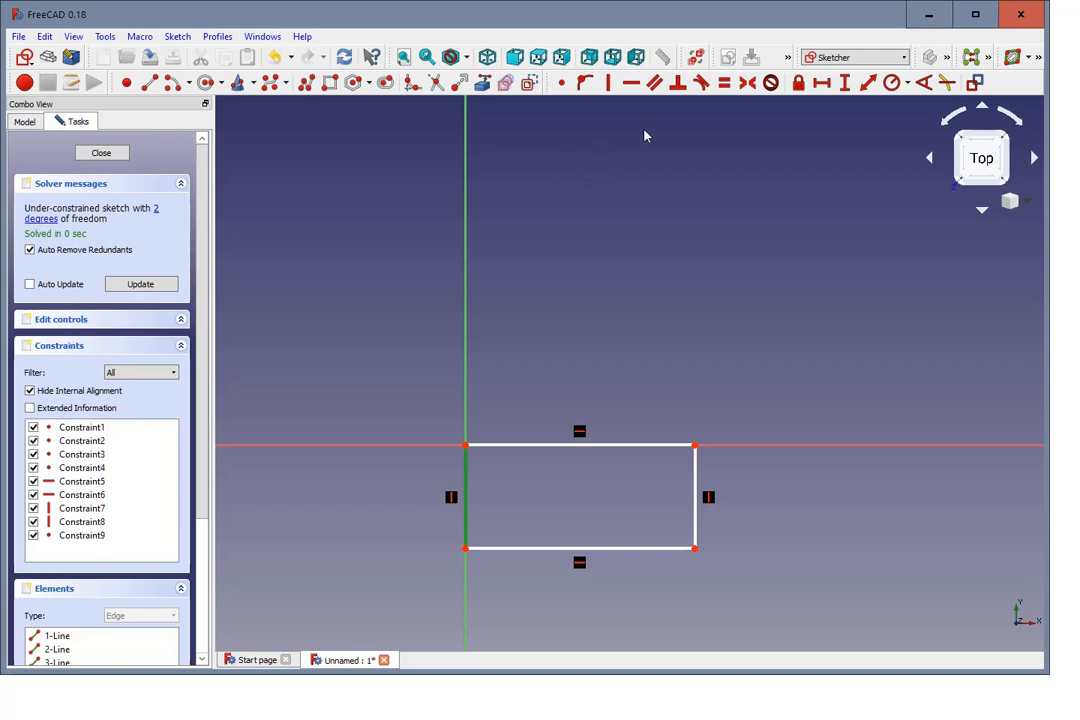
{"action": "left_click", "coordinate": [843, 85]}
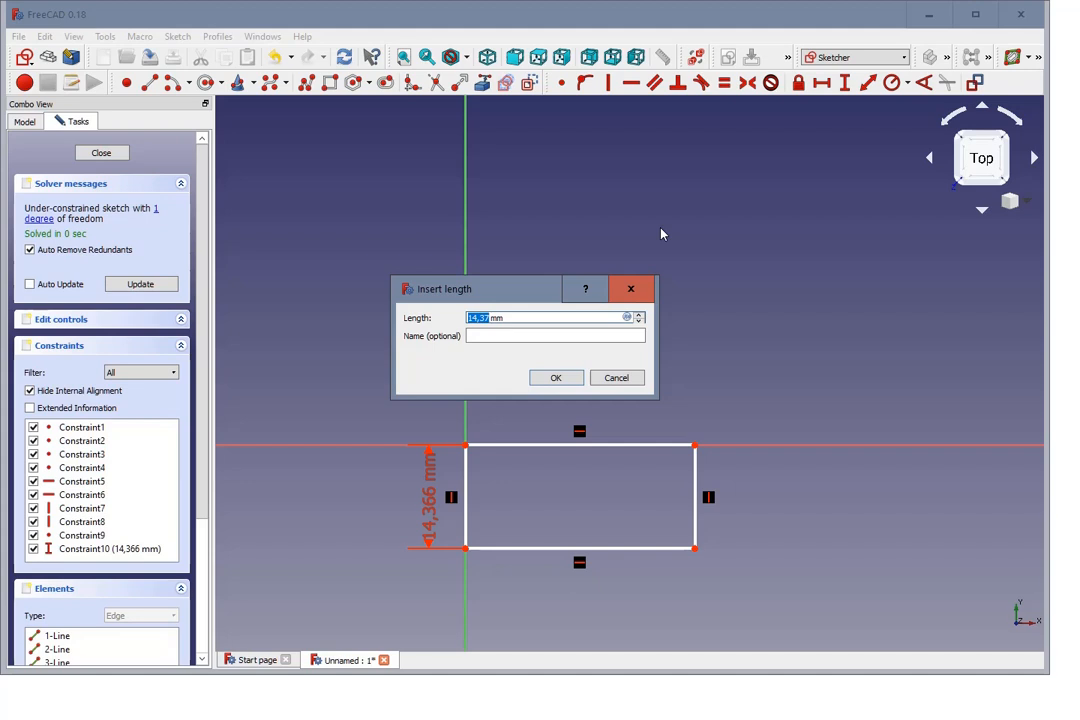
{"action": "type", "text": "20"}
{"action": "left_click", "coordinate": [521, 334]}
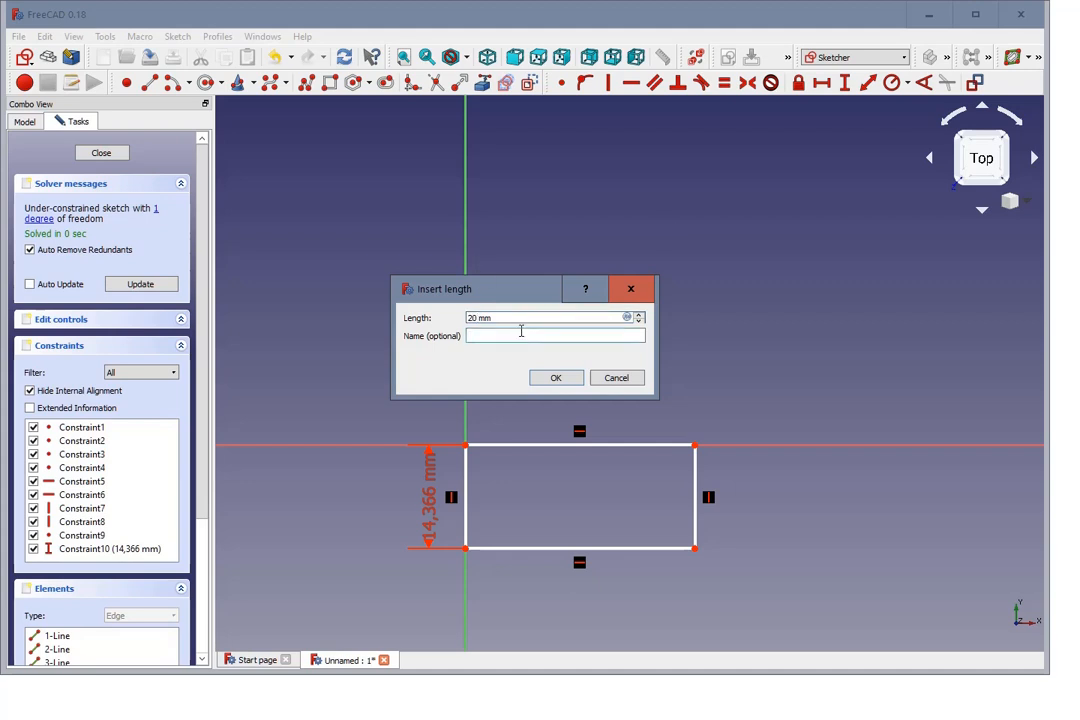
{"action": "type", "text": "frame_depth"}
{"action": "left_click", "coordinate": [552, 378]}
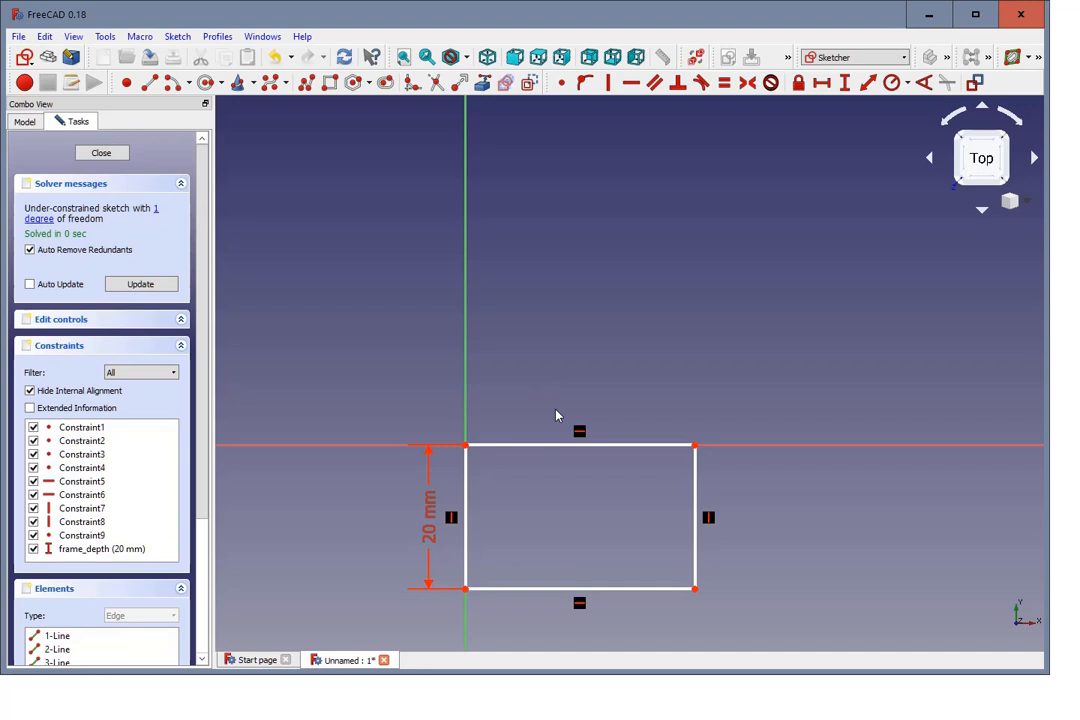
Step: Constrain the horizontal length of the rectangle's upper edge to 60 mm and name the constraint frame_width
{"action": "left_click", "coordinate": [587, 446]}
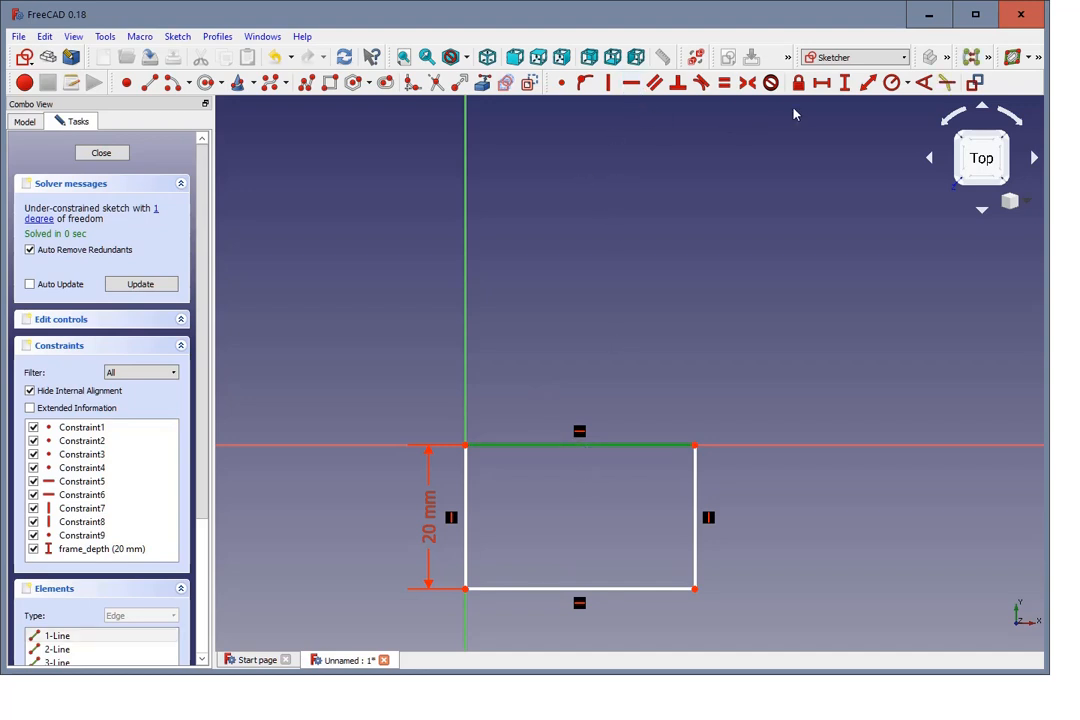
{"action": "left_click", "coordinate": [822, 86]}
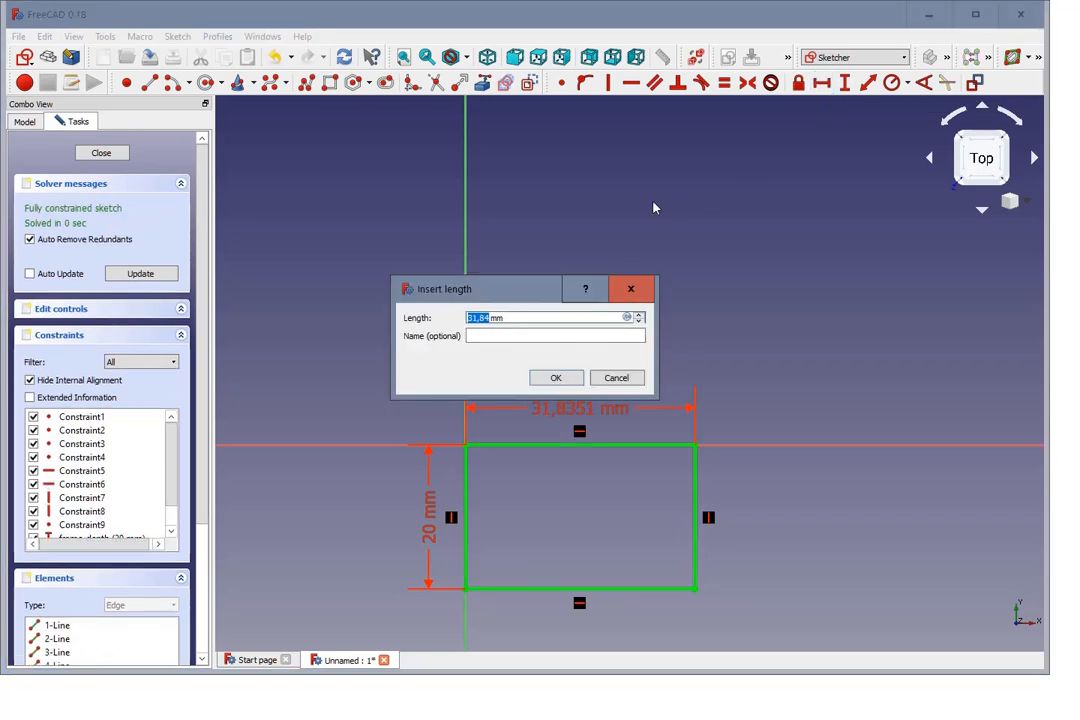
{"action": "type", "text": "60"}
{"action": "left_click", "coordinate": [532, 335]}
{"action": "type", "text": "frame_"}
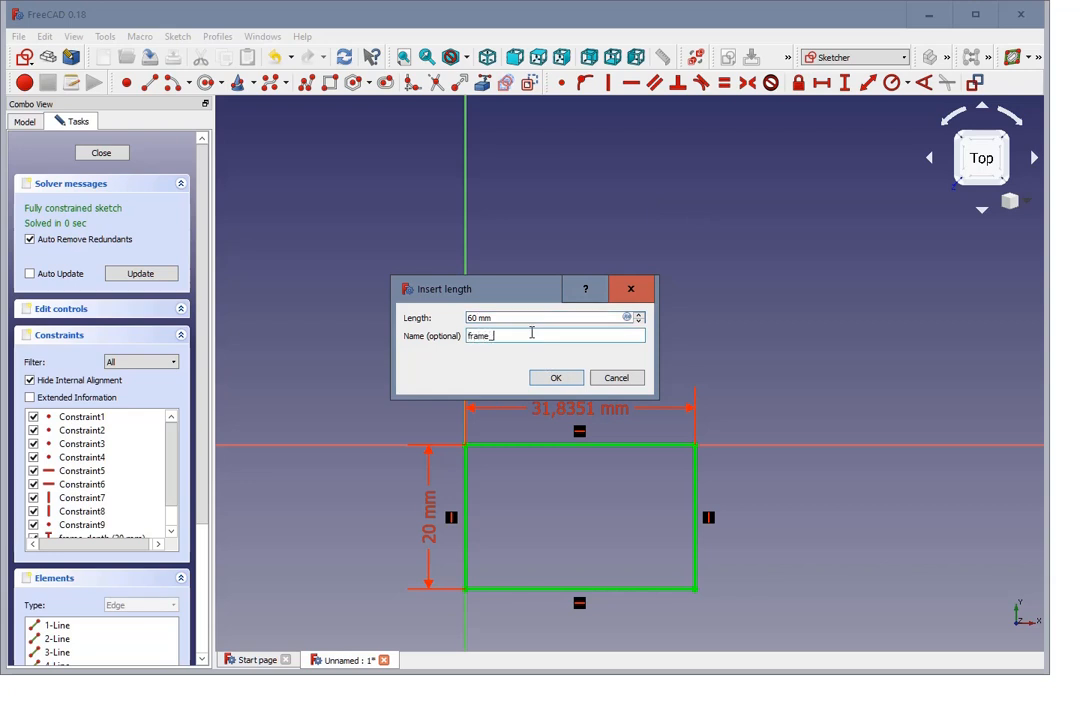
{"action": "type", "text": "width"}
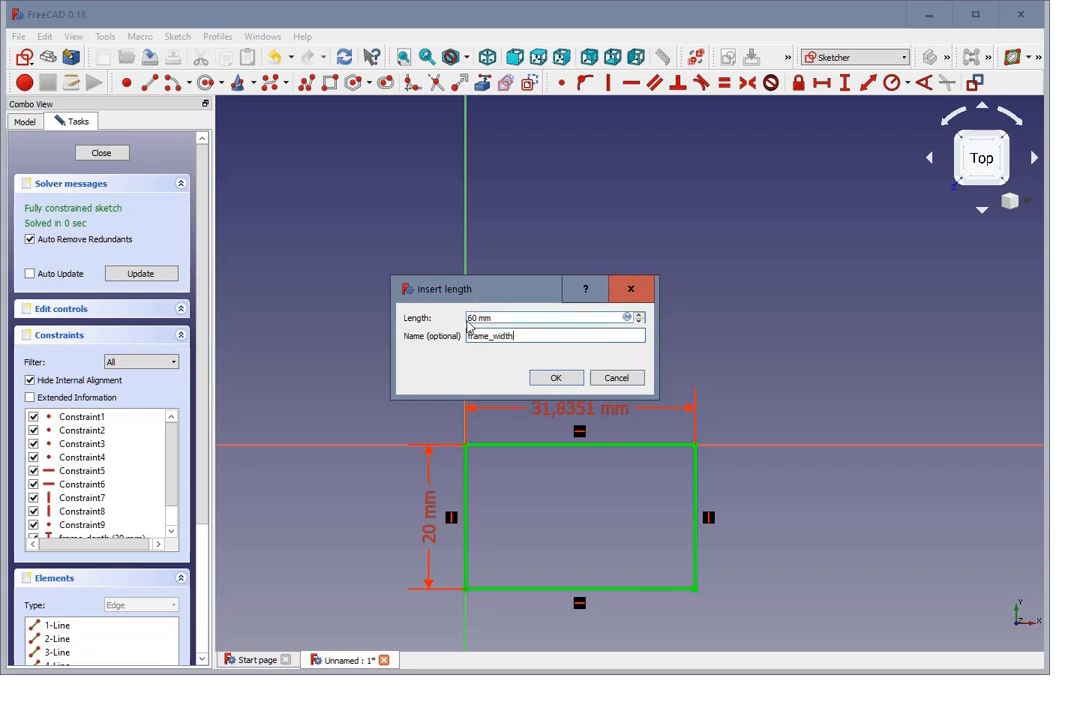
{"action": "left_click", "coordinate": [556, 381]}
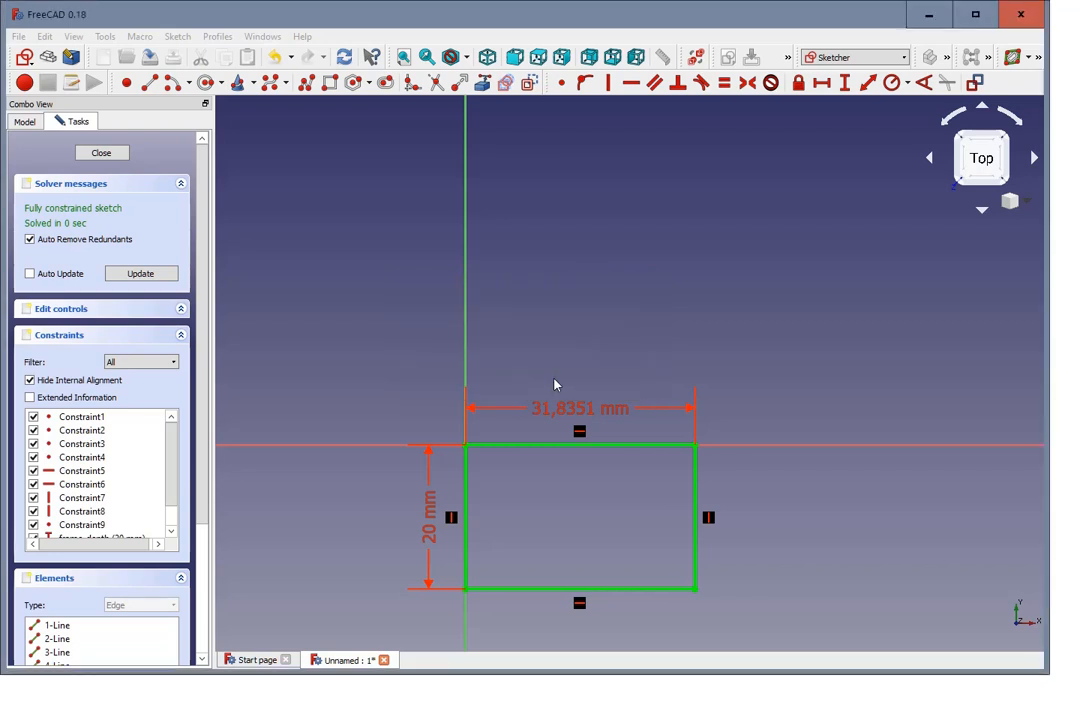
Step: Close the fully constrained sketch and pad the rectangle to a length of 200 mm
{"action": "scroll", "coordinate": [556, 378], "scroll_direction": "down", "scroll_amount": 2}
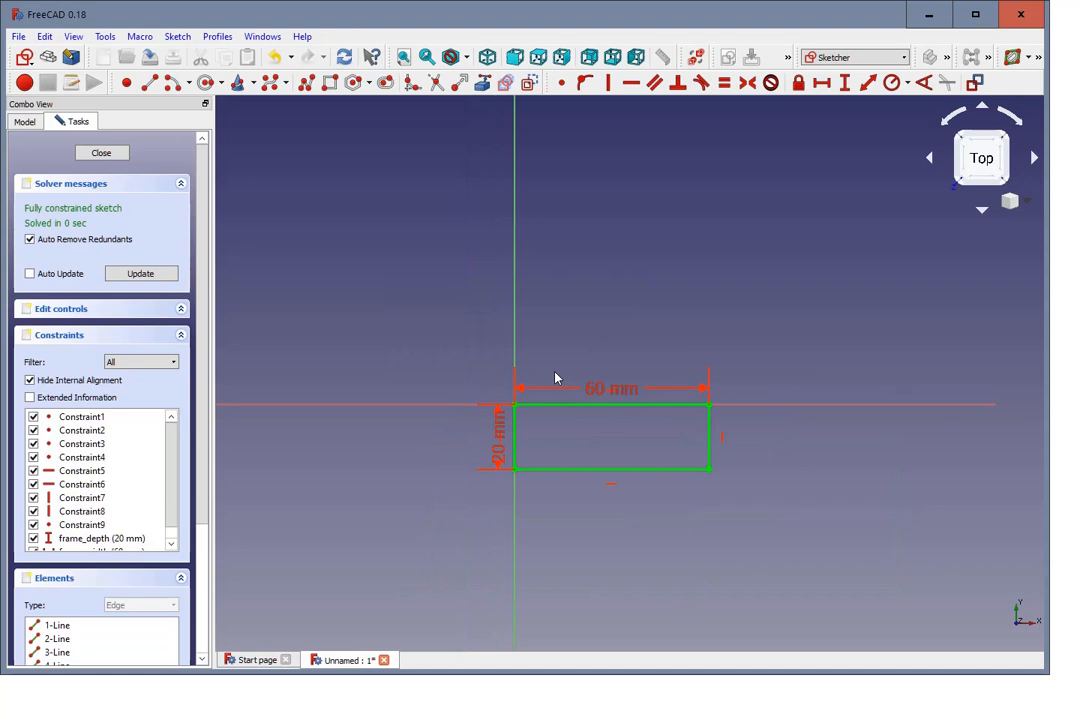
{"action": "scroll", "coordinate": [595, 528], "scroll_direction": "up", "scroll_amount": 2}
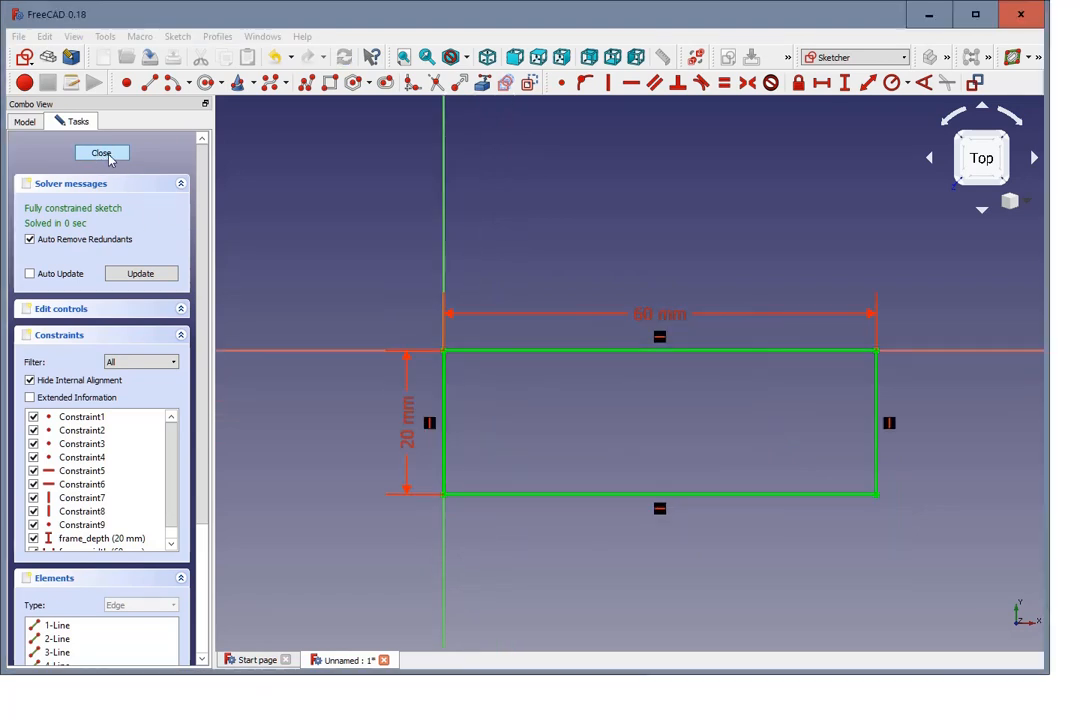
{"action": "left_click", "coordinate": [108, 158]}
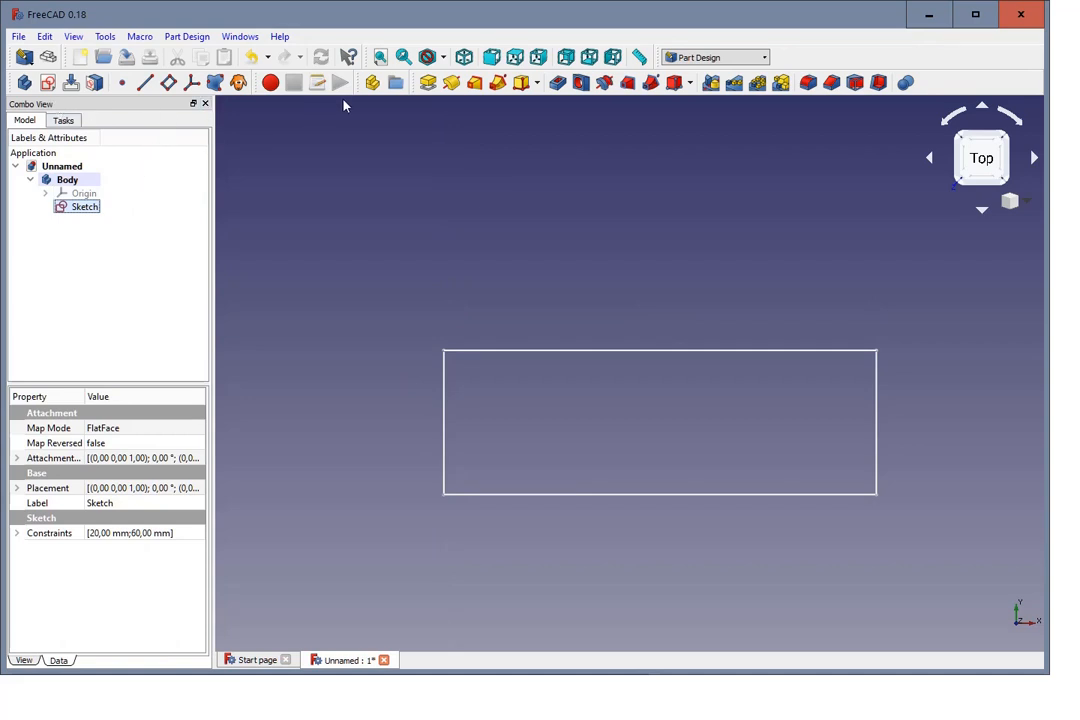
{"action": "left_click", "coordinate": [429, 83]}
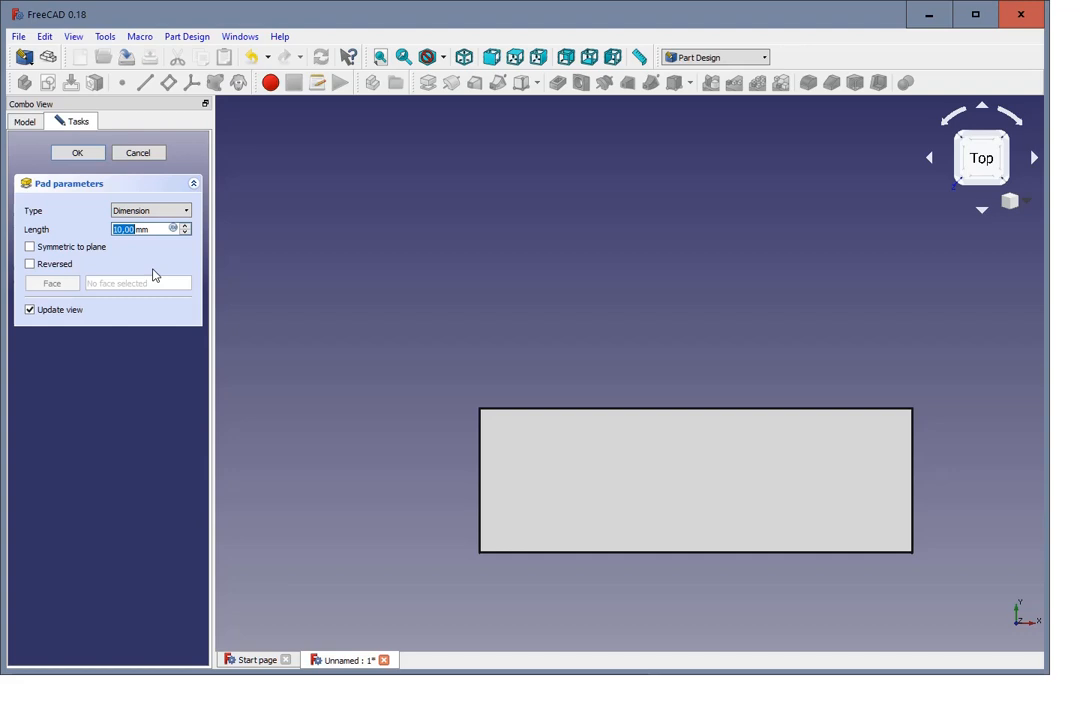
{"action": "type", "text": "2000"}
{"action": "key", "text": "BackSpace"}
{"action": "left_click", "coordinate": [77, 153]}
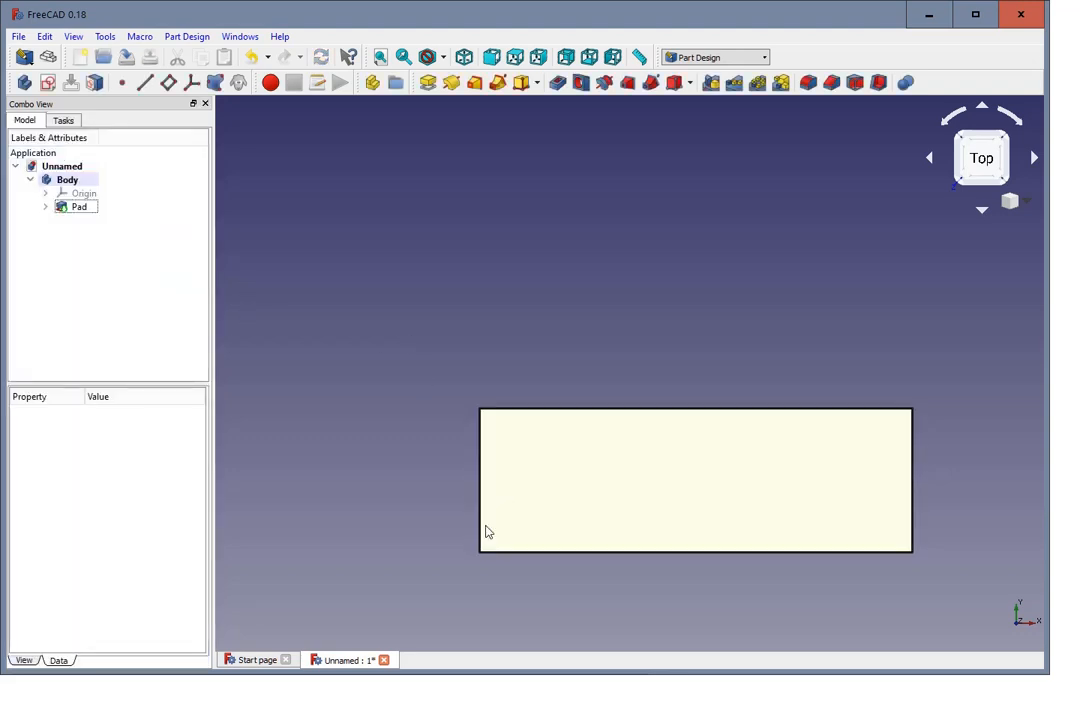
Step: Fillet the two long extruded edges bordering the pad's front face with a 6 mm radius
{"action": "middle_click_drag", "start_coordinate": [665, 605], "coordinate": [668, 571]}
{"action": "scroll", "coordinate": [670, 510], "scroll_direction": "down", "scroll_amount": 2}
{"action": "scroll", "coordinate": [752, 492], "scroll_direction": "up", "scroll_amount": 2}
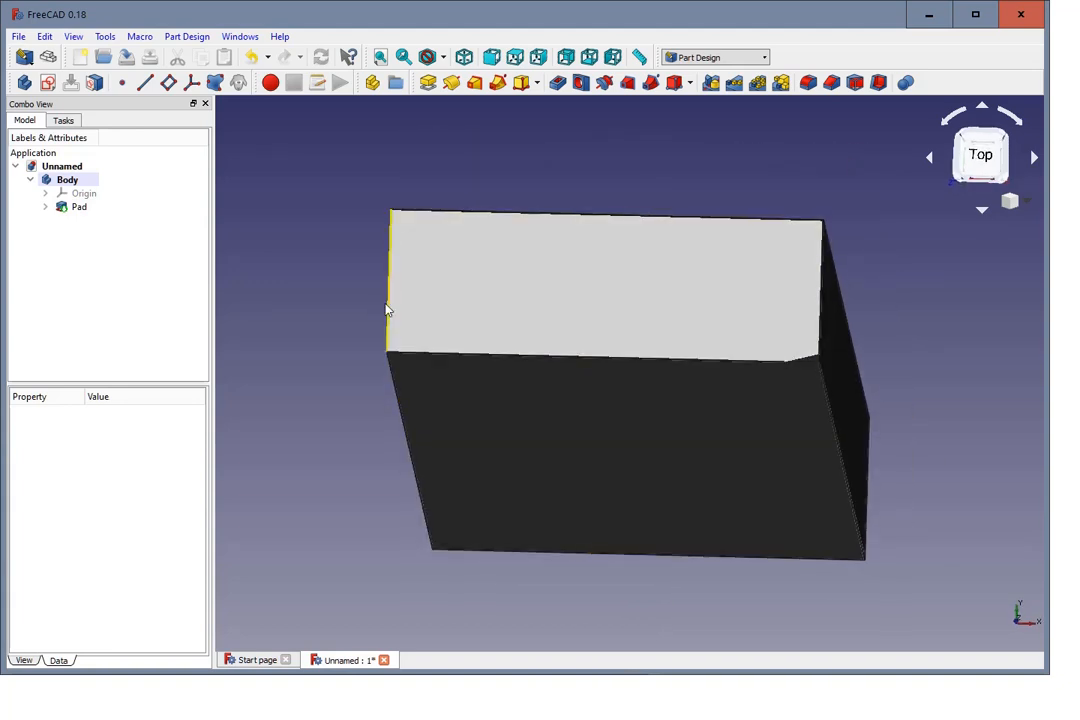
{"action": "left_click", "coordinate": [392, 380]}
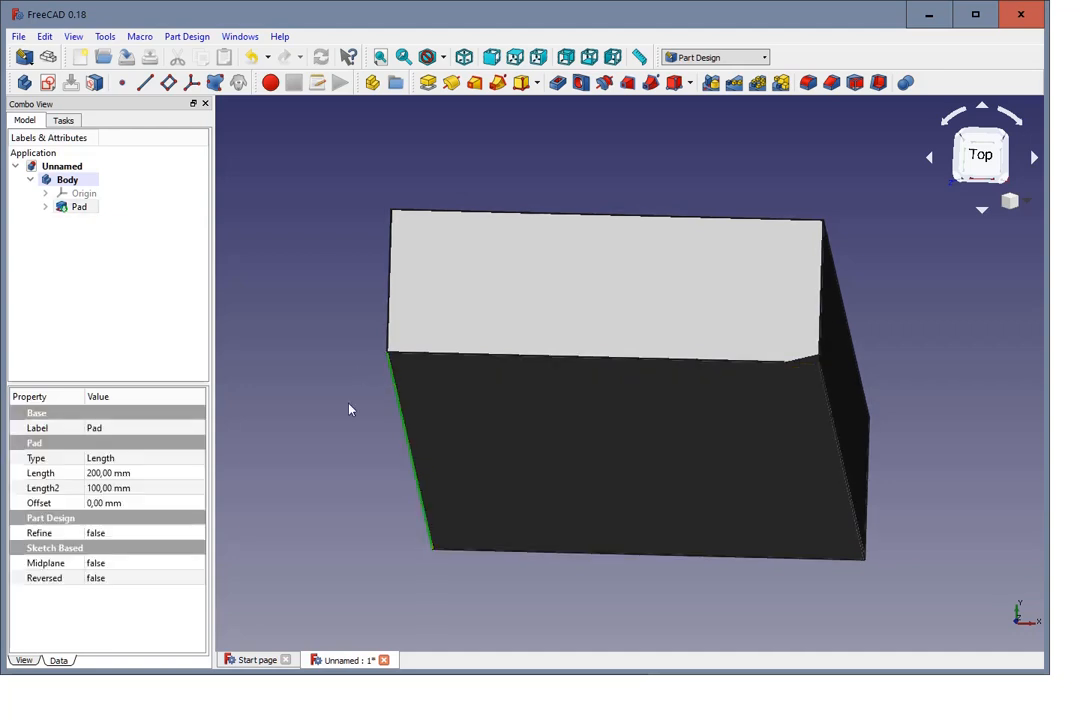
{"action": "left_click", "coordinate": [847, 483], "text": "ctrl"}
{"action": "left_click", "coordinate": [809, 83]}
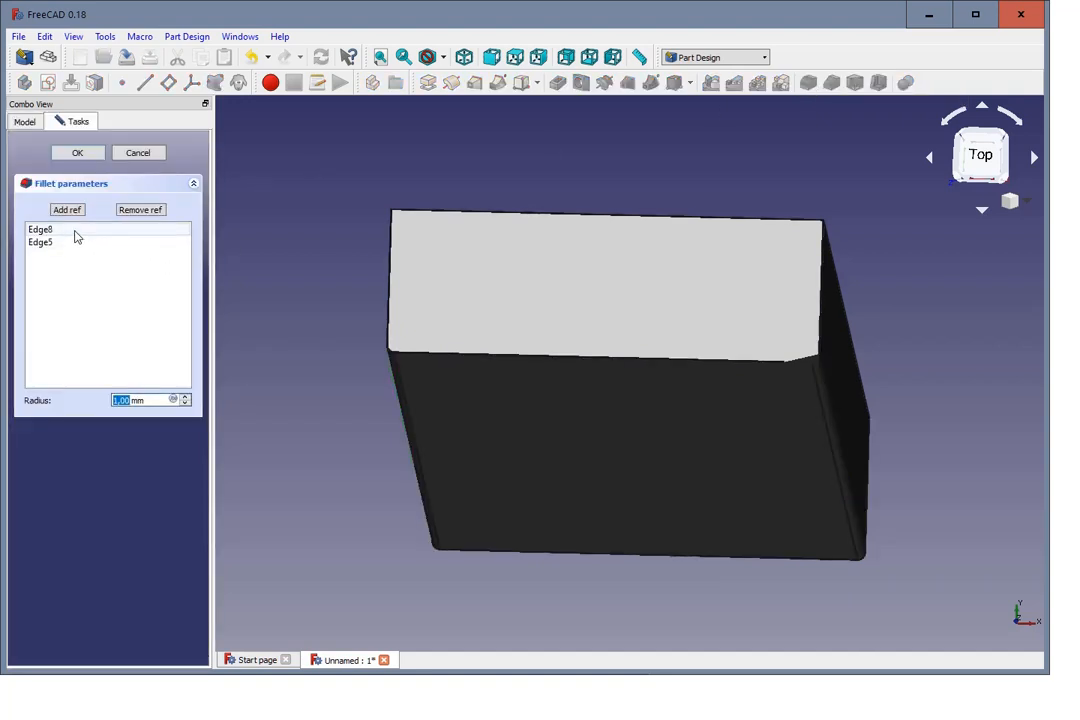
{"action": "left_click", "coordinate": [187, 397]}
{"action": "left_click", "coordinate": [187, 397]}
{"action": "left_click", "coordinate": [187, 397]}
{"action": "left_click", "coordinate": [187, 397]}
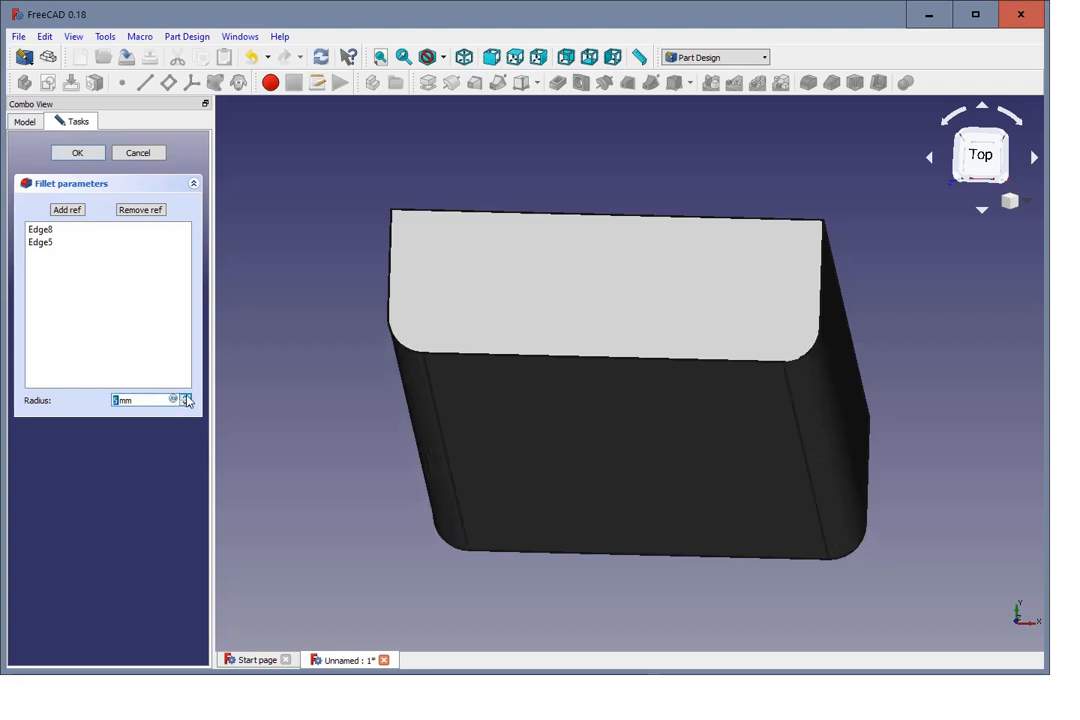
{"action": "left_click", "coordinate": [187, 397]}
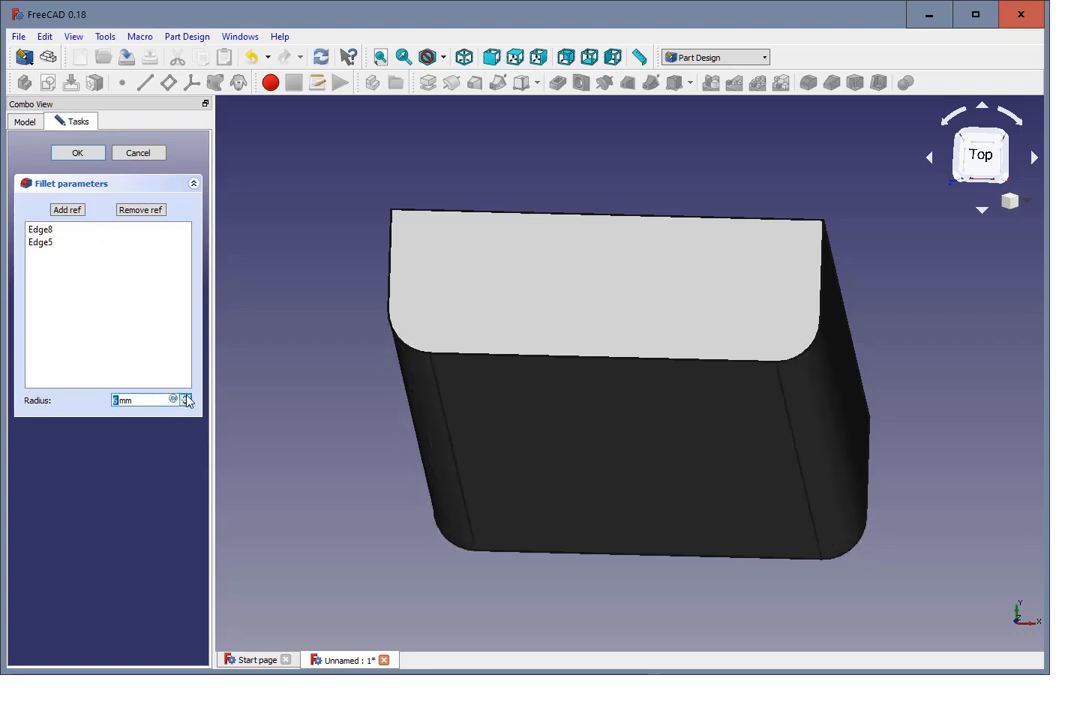
{"action": "left_click", "coordinate": [187, 397]}
{"action": "left_click", "coordinate": [186, 404]}
{"action": "left_click", "coordinate": [78, 153]}
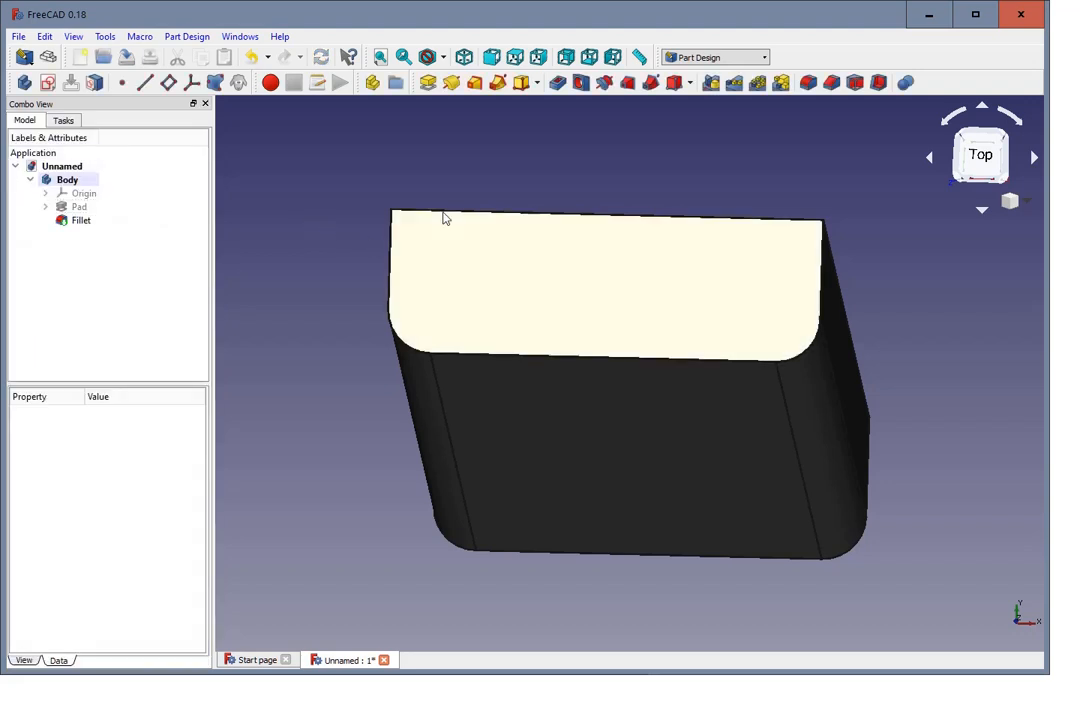
Step: Rename the body as DoorFrame
{"action": "scroll", "coordinate": [465, 164], "scroll_direction": "down", "scroll_amount": 2}
{"action": "scroll", "coordinate": [465, 164], "scroll_direction": "up", "scroll_amount": 5}
{"action": "scroll", "coordinate": [593, 190], "scroll_direction": "down", "scroll_amount": 2}
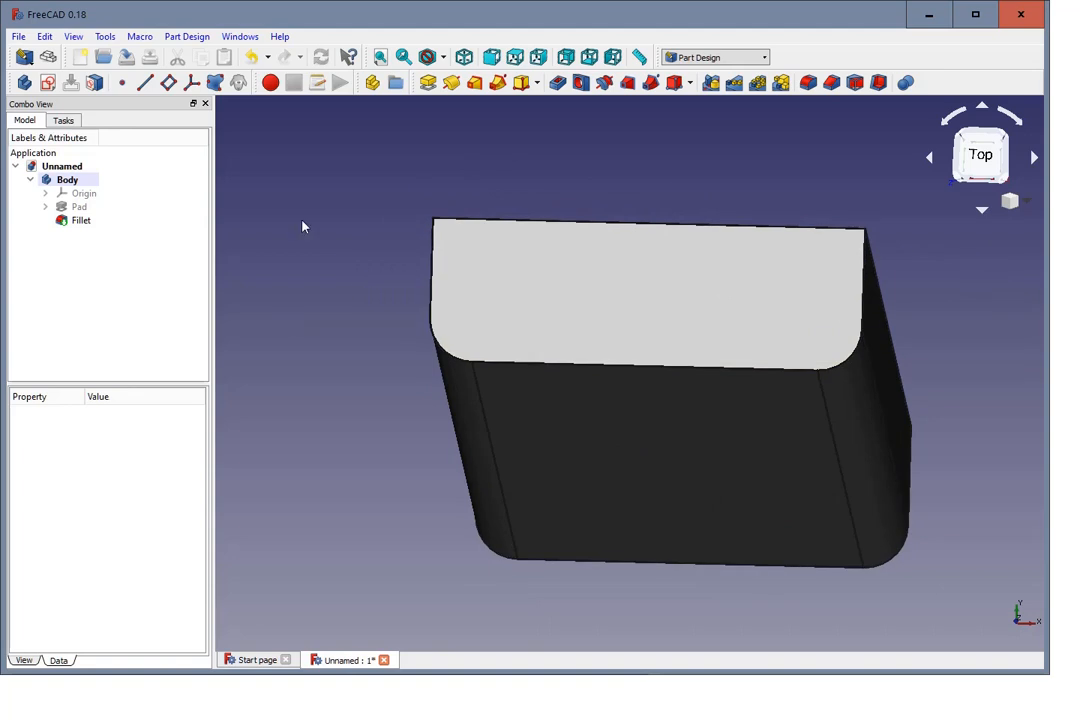
{"action": "left_click", "coordinate": [67, 180]}
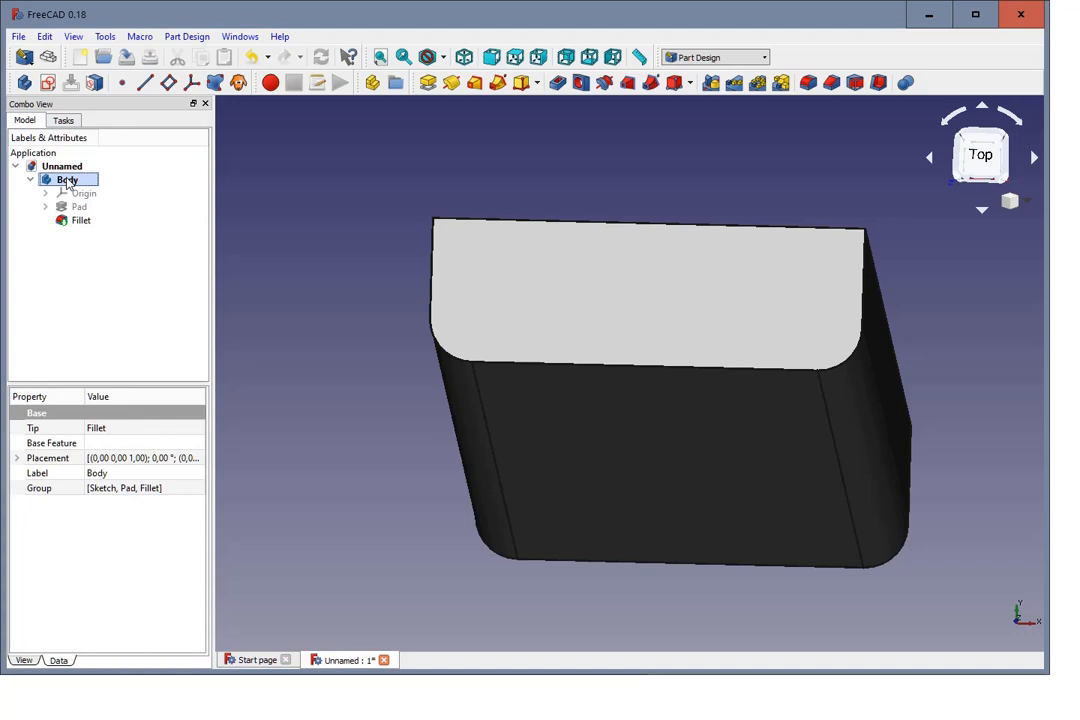
{"action": "left_click", "coordinate": [67, 181]}
{"action": "type", "text": "DoorFram"}
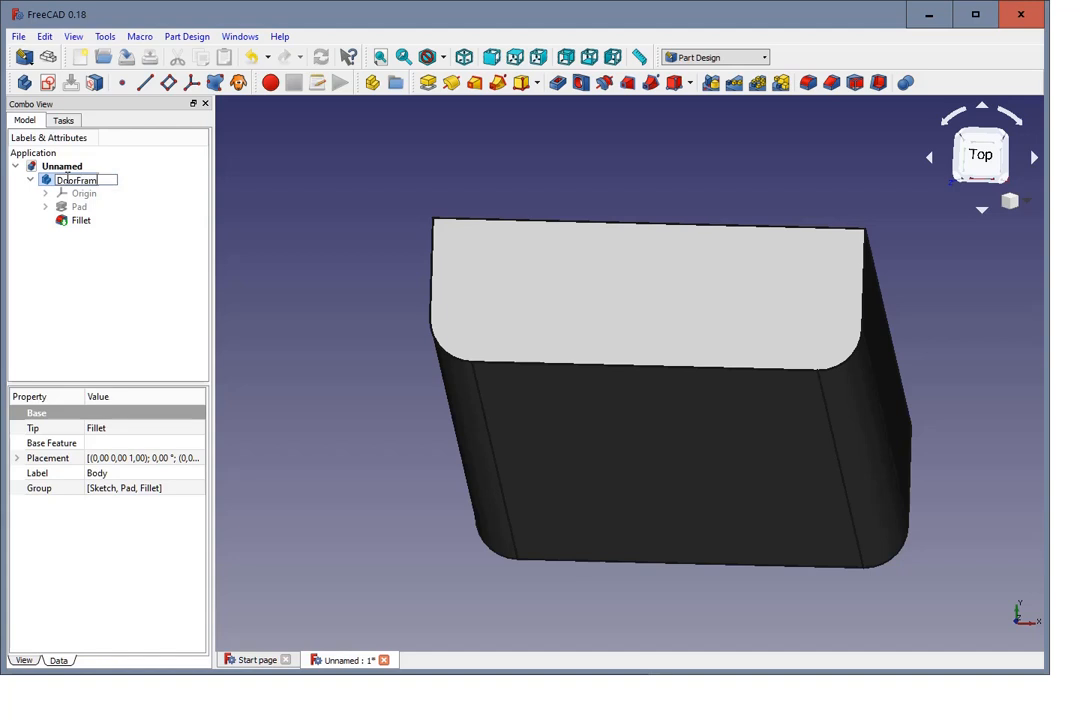
{"action": "type", "text": "e"}
{"action": "left_click", "coordinate": [90, 286]}
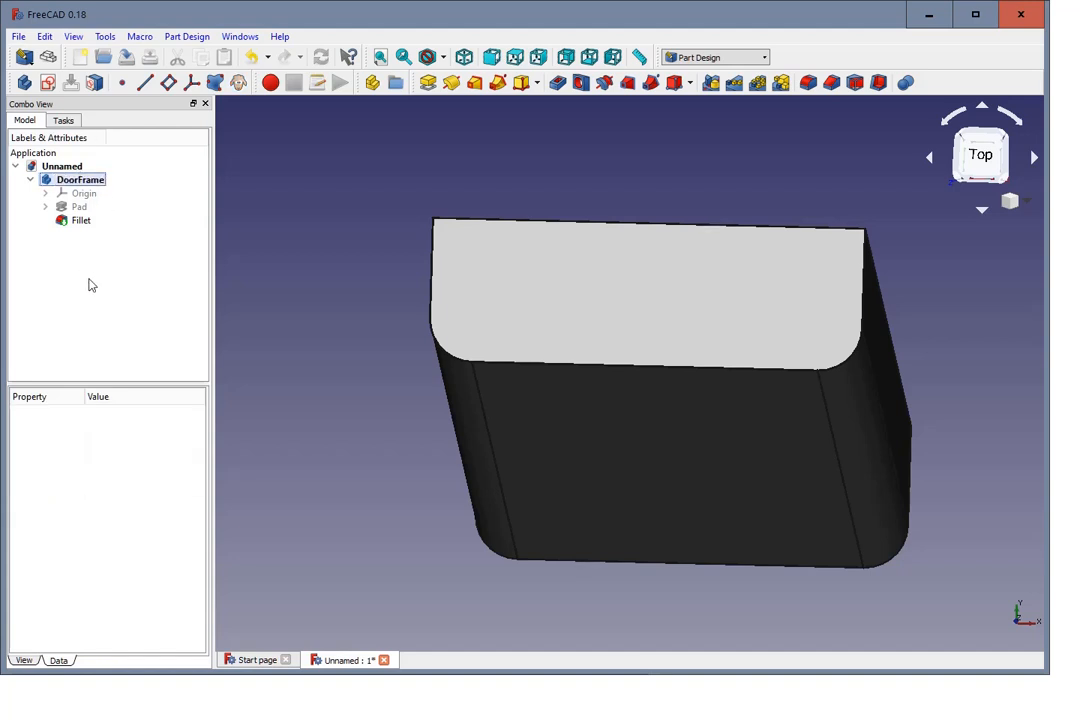
Step: Create a new body and start a sketch on its XY plane
{"action": "scroll", "coordinate": [307, 312], "scroll_direction": "down", "scroll_amount": 2}
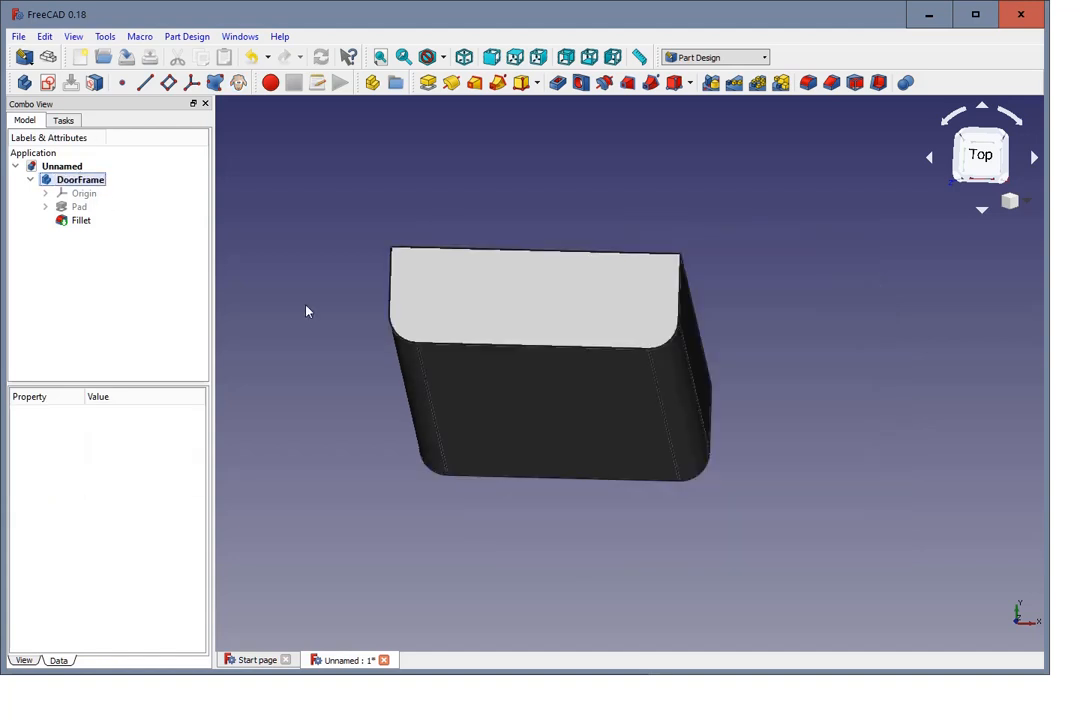
{"action": "scroll", "coordinate": [265, 287], "scroll_direction": "up", "scroll_amount": 2}
{"action": "scroll", "coordinate": [265, 287], "scroll_direction": "down", "scroll_amount": 2}
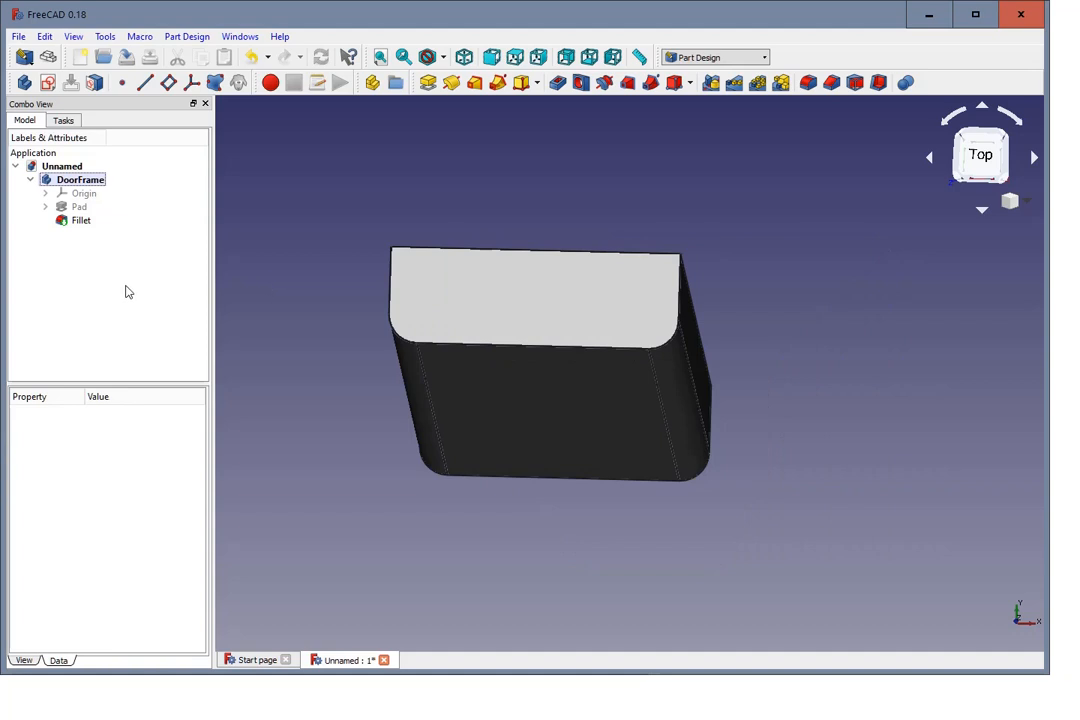
{"action": "left_click", "coordinate": [22, 84]}
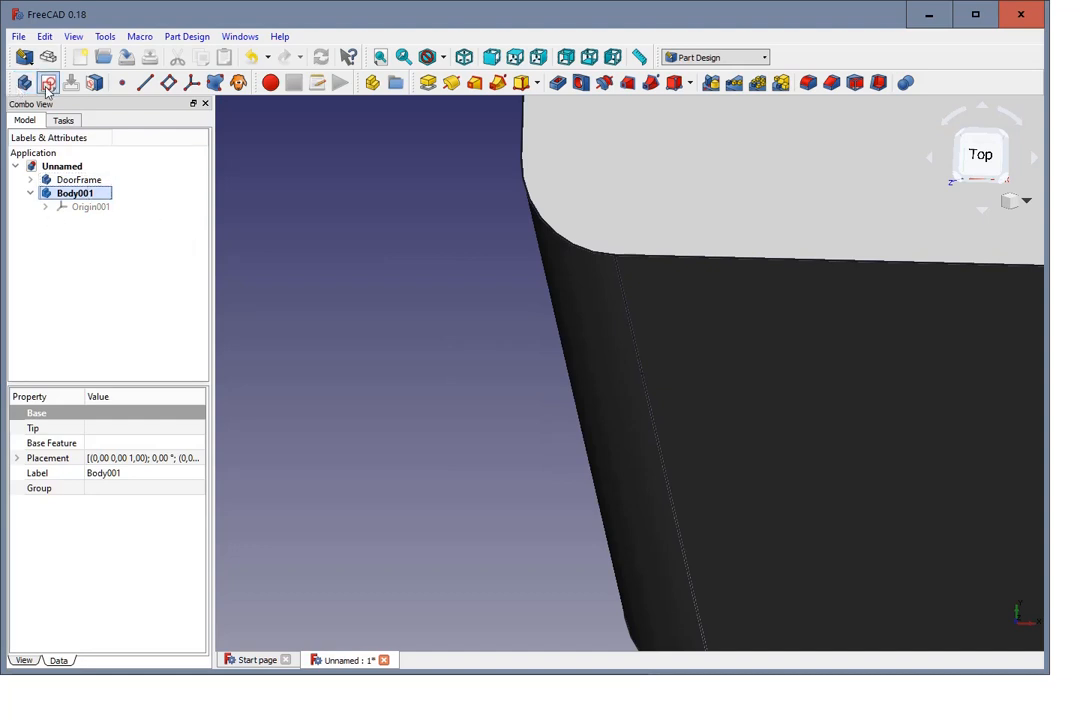
{"action": "left_click", "coordinate": [47, 83]}
{"action": "left_click", "coordinate": [60, 210]}
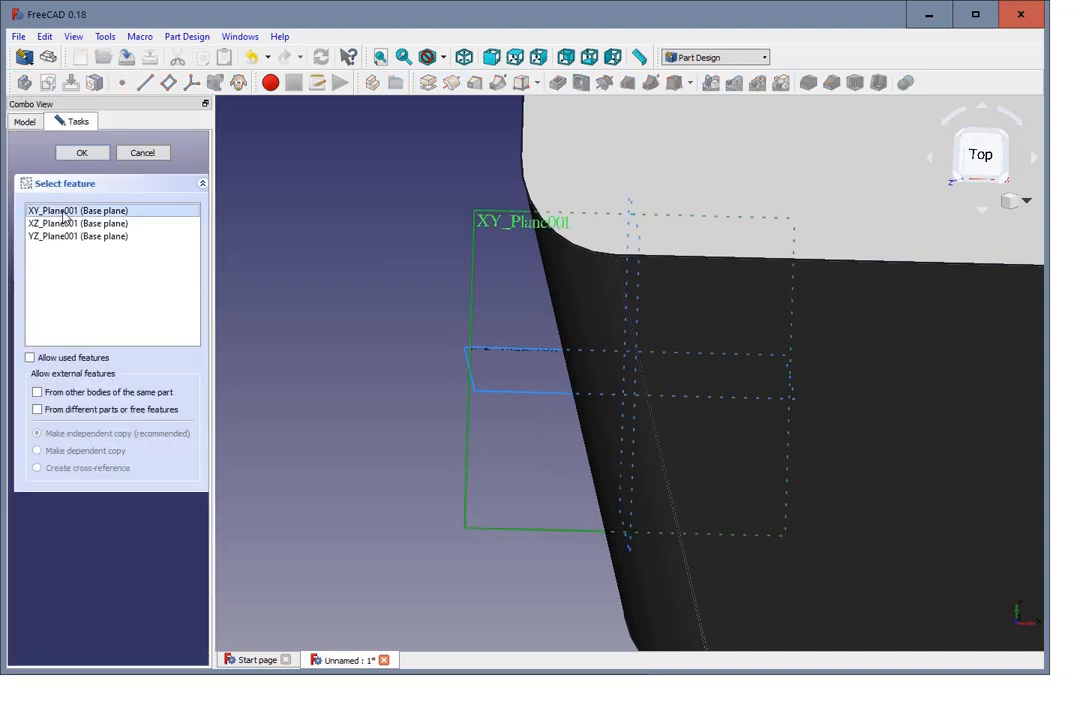
{"action": "left_click", "coordinate": [93, 155]}
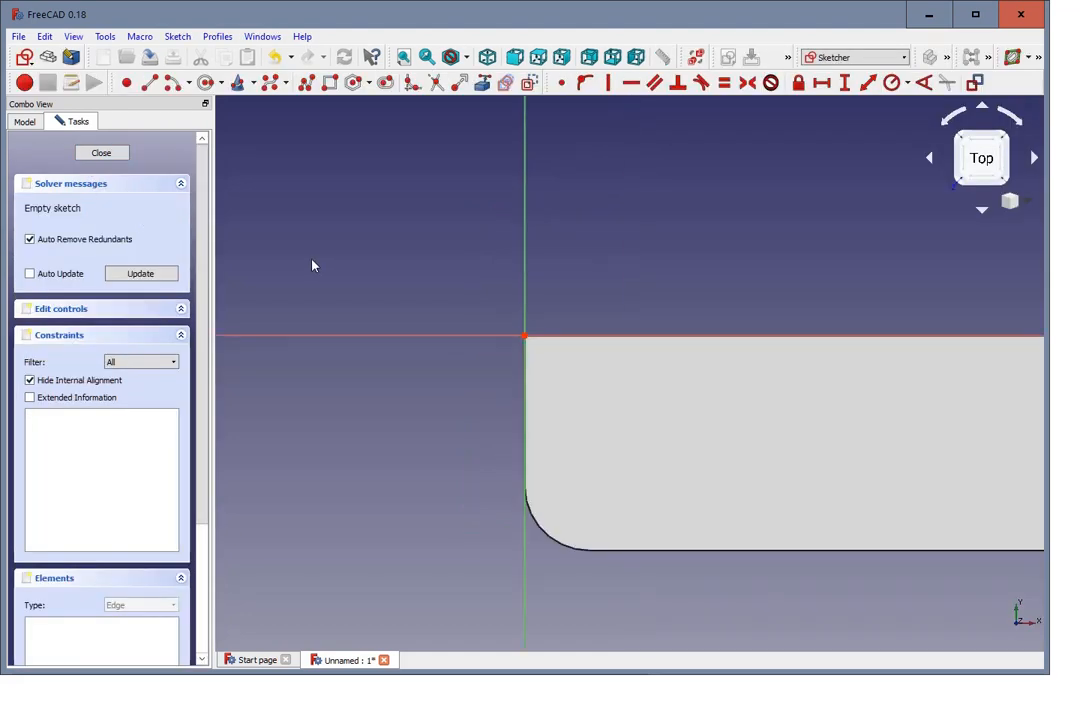
Step: Relocate the macro toolbar to the upper toolbar row, beside the workbench selector
{"action": "scroll", "coordinate": [528, 407], "scroll_direction": "up", "scroll_amount": 2}
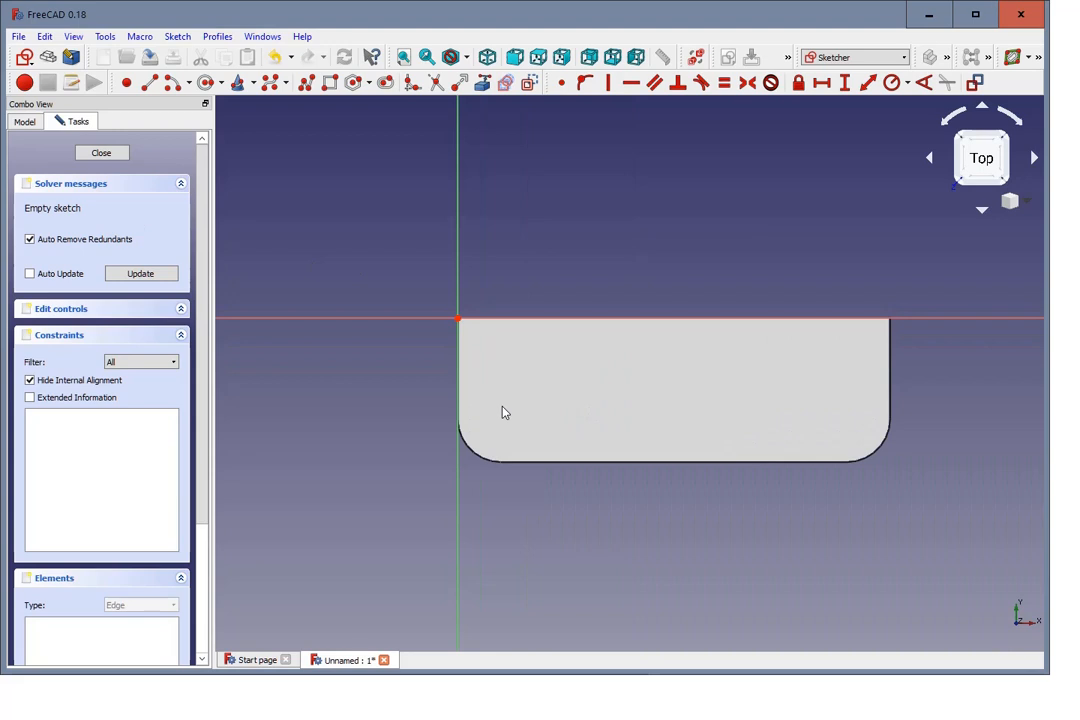
{"action": "scroll", "coordinate": [533, 360], "scroll_direction": "down", "scroll_amount": 2}
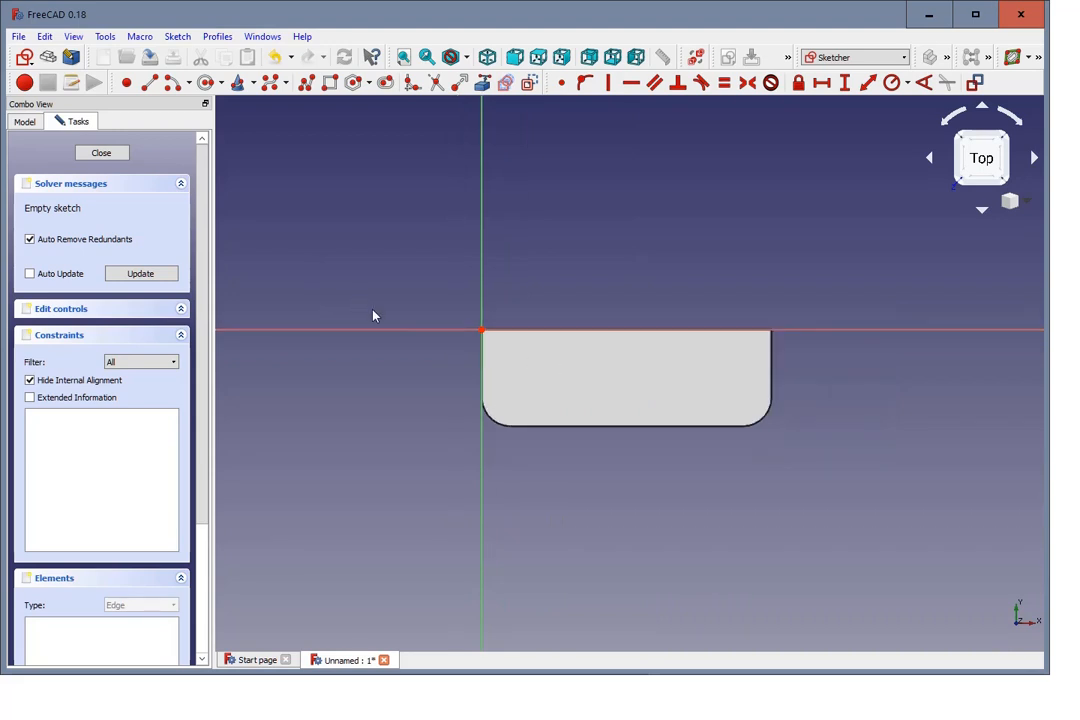
{"action": "scroll", "coordinate": [557, 303], "scroll_direction": "down", "scroll_amount": 2}
{"action": "scroll", "coordinate": [260, 254], "scroll_direction": "up", "scroll_amount": 2}
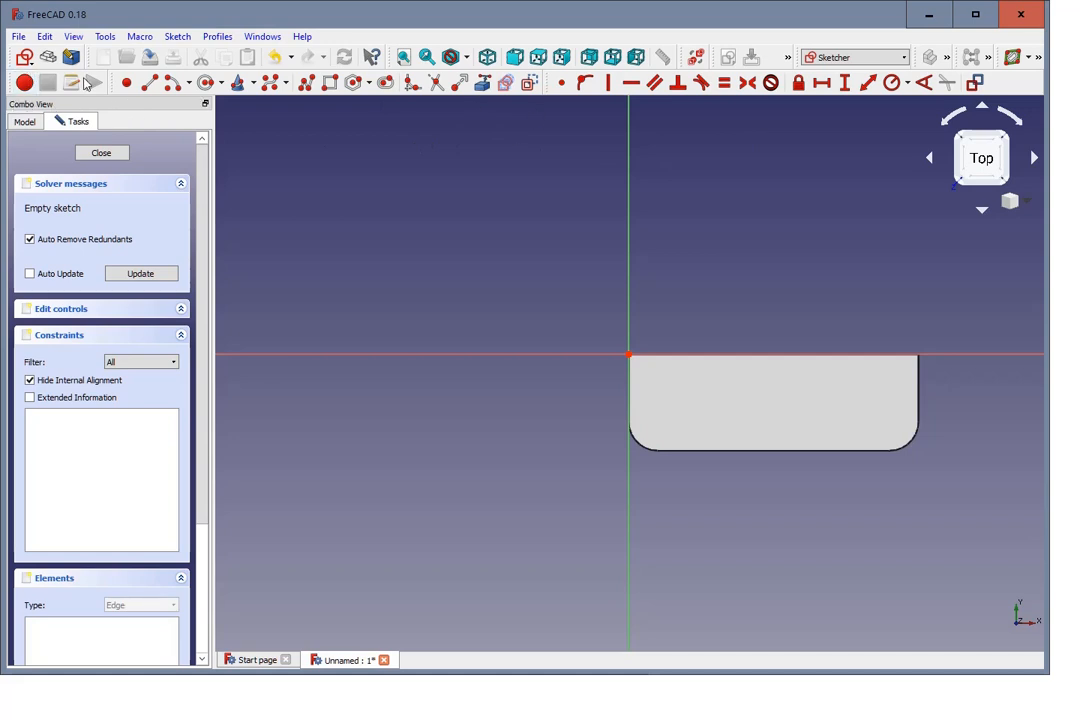
{"action": "mouse_move", "coordinate": [50, 83]}
{"action": "left_mouse_down"}
{"action": "mouse_move", "coordinate": [362, 48]}
{"action": "mouse_move", "coordinate": [787, 55]}
{"action": "left_mouse_up"}
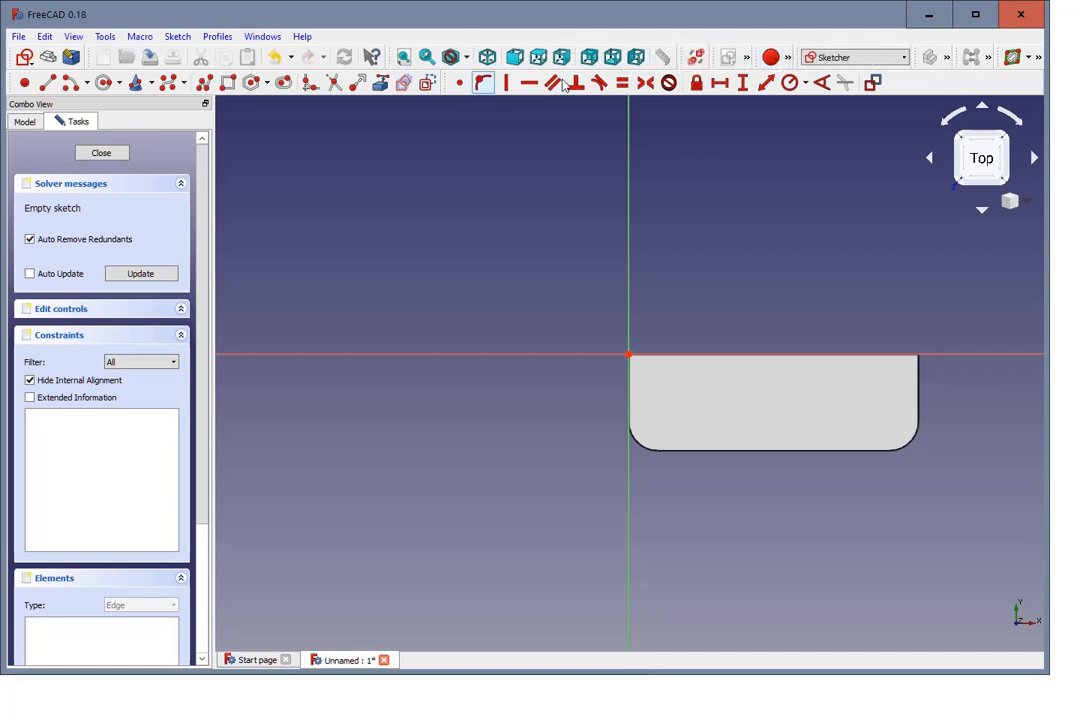
Step: Sketch a rectangle about 57 by 43 mm just below the horizontal axis, to the left of the door frame profile
{"action": "left_click", "coordinate": [228, 83]}
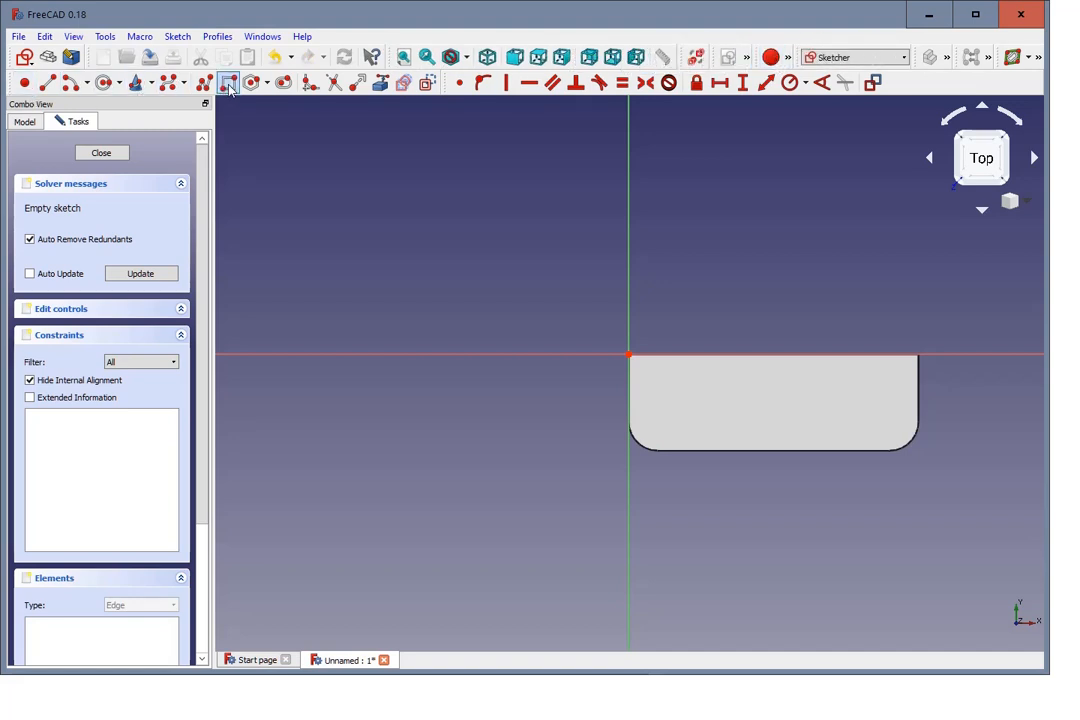
{"action": "left_click", "coordinate": [257, 362]}
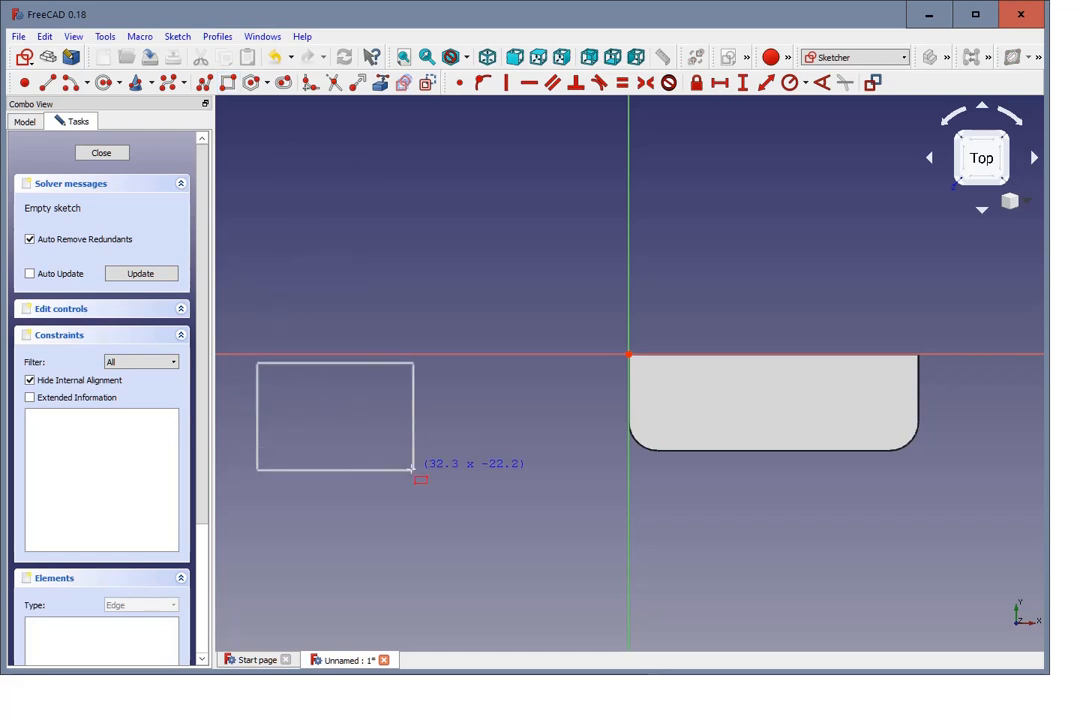
{"action": "left_click", "coordinate": [534, 571]}
{"action": "scroll", "coordinate": [505, 540], "scroll_direction": "down", "scroll_amount": 2}
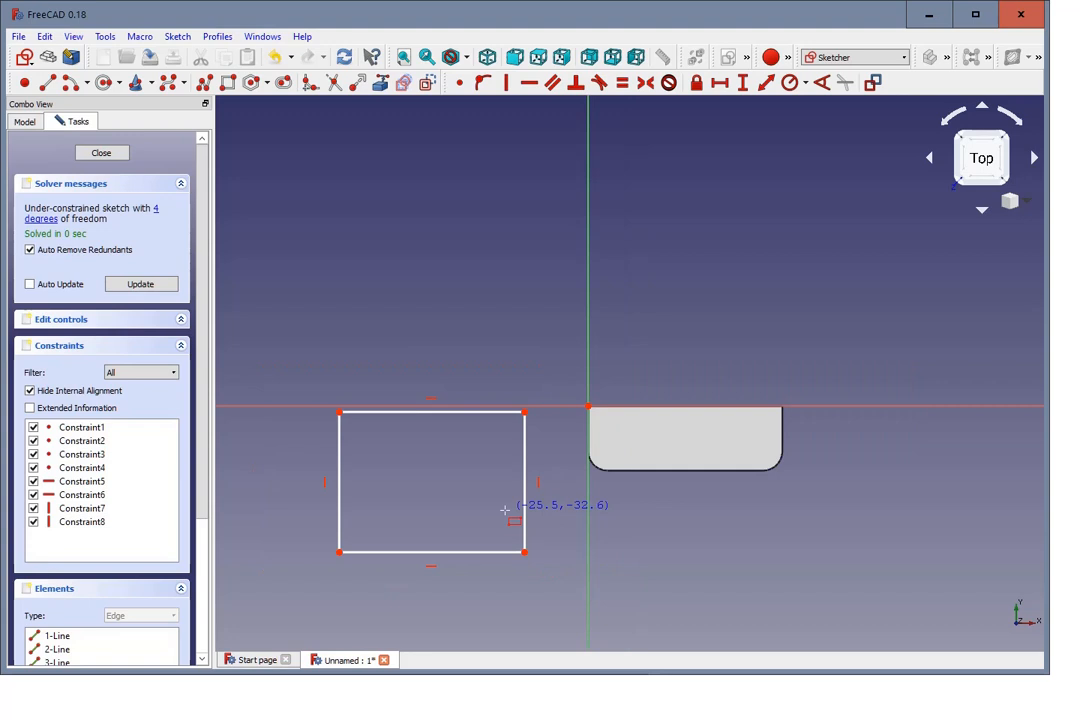
{"action": "scroll", "coordinate": [453, 495], "scroll_direction": "up", "scroll_amount": 2}
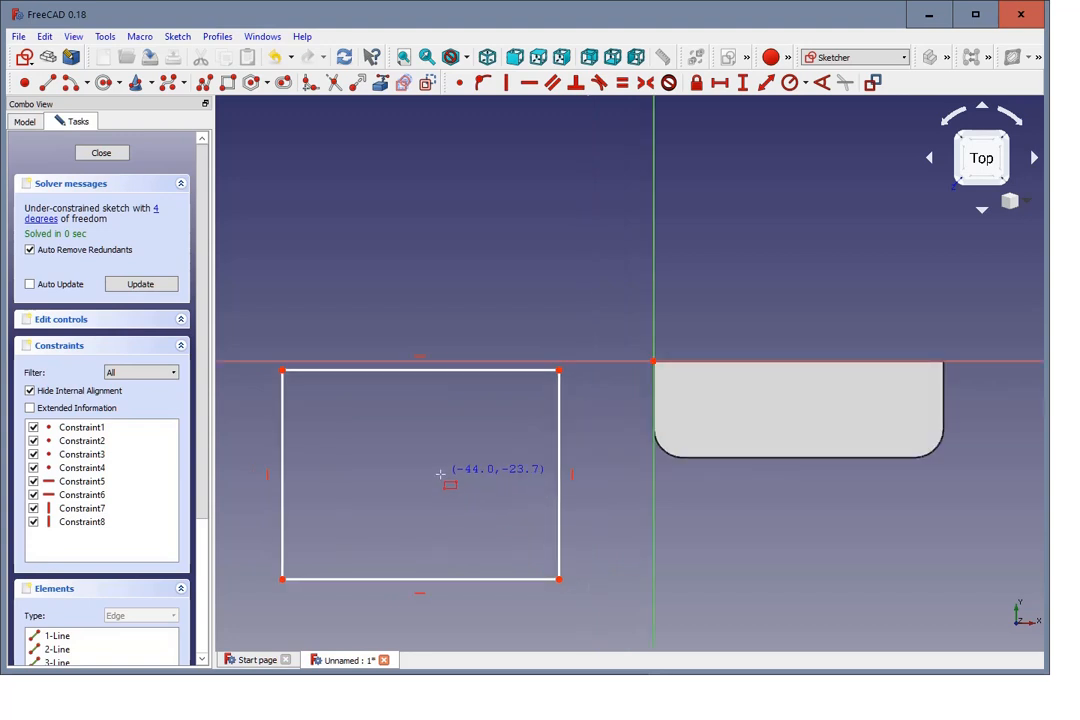
{"action": "key", "text": "Escape"}
Step: Replace the rectangle's right edge with a polyline running about 9 mm down, horizontally outward and slanting to the lower edge, and shift its end corner outward
{"action": "left_click", "coordinate": [559, 420]}
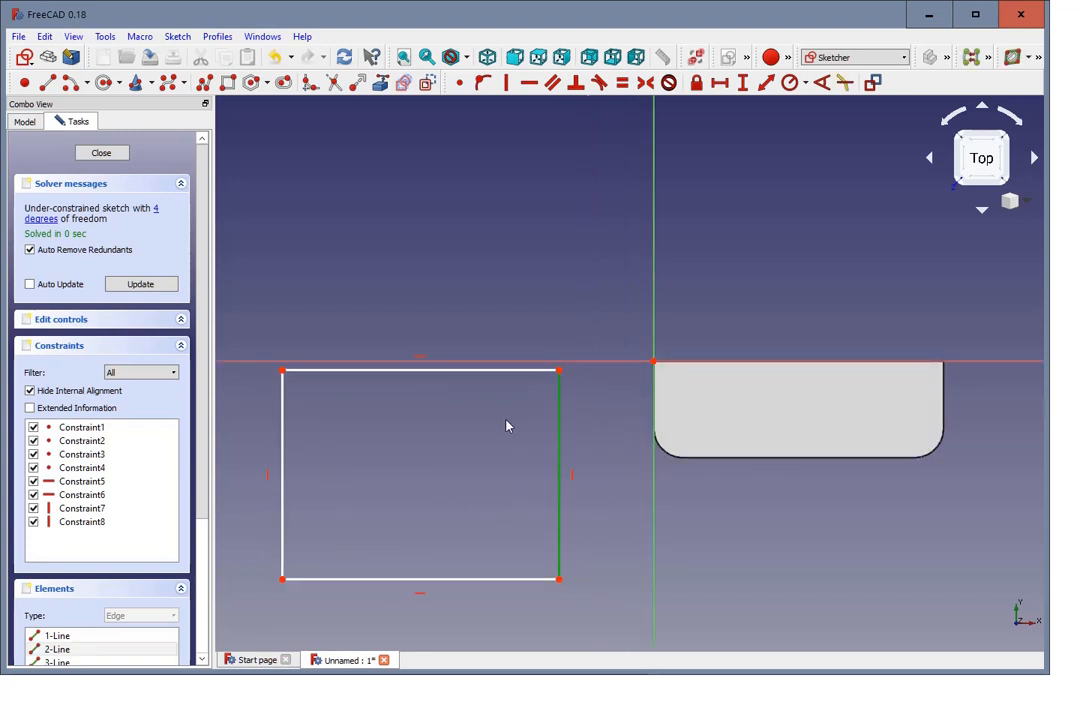
{"action": "key", "text": "Delete"}
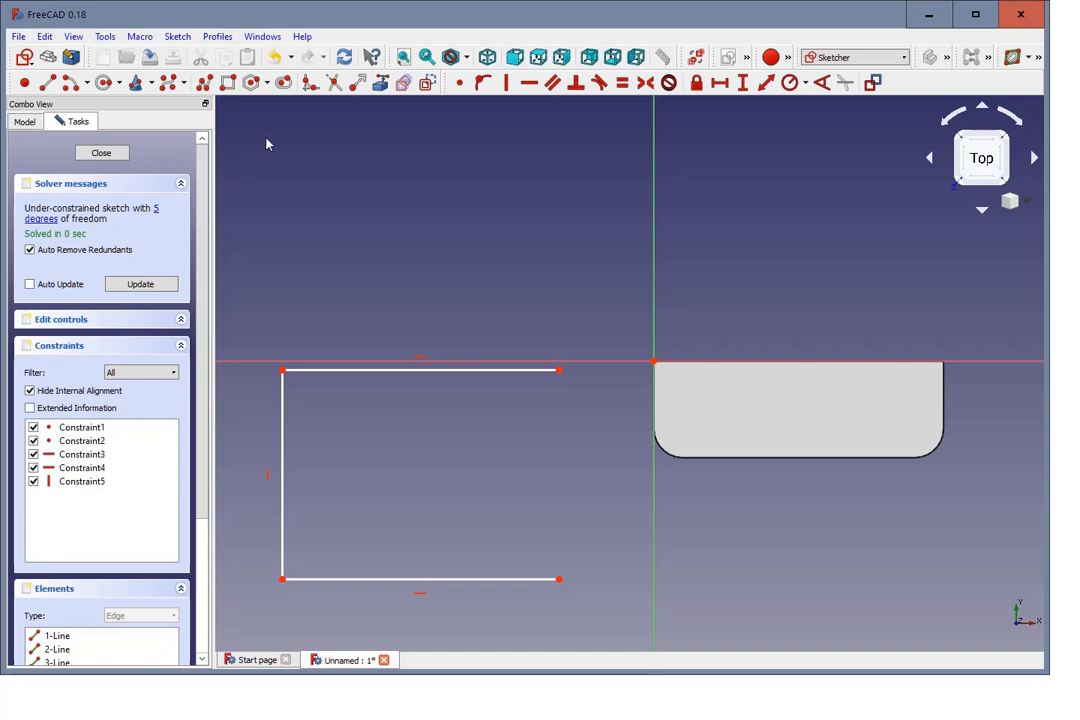
{"action": "left_click", "coordinate": [168, 82]}
{"action": "left_click", "coordinate": [558, 371]}
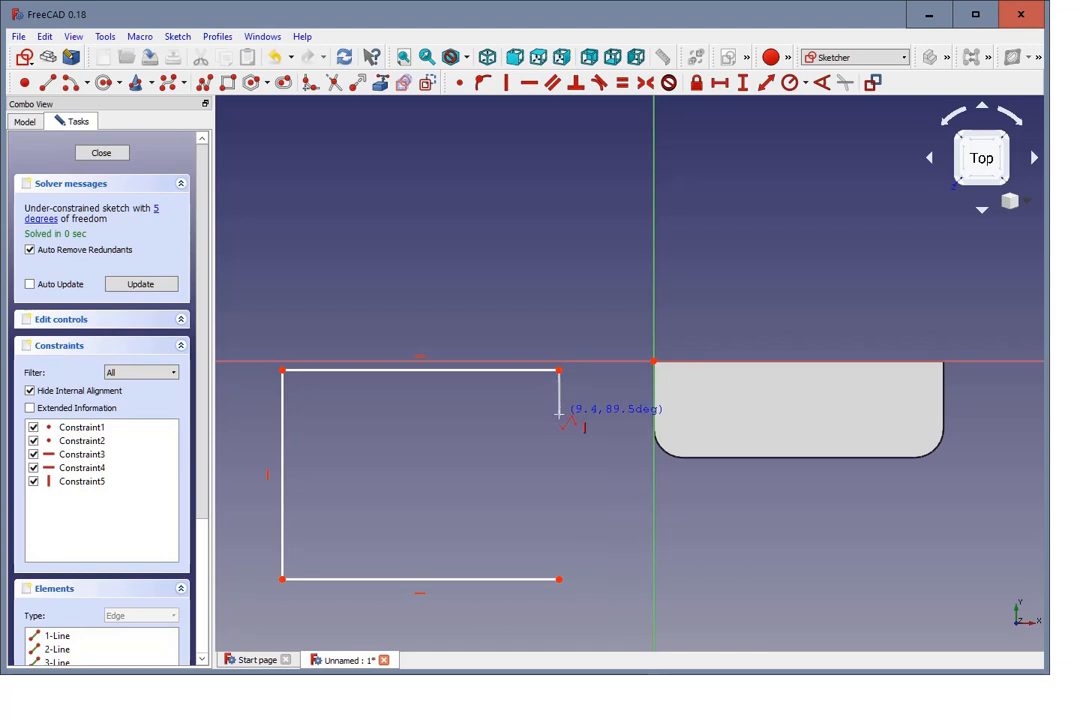
{"action": "left_click", "coordinate": [558, 413]}
{"action": "left_click", "coordinate": [615, 413]}
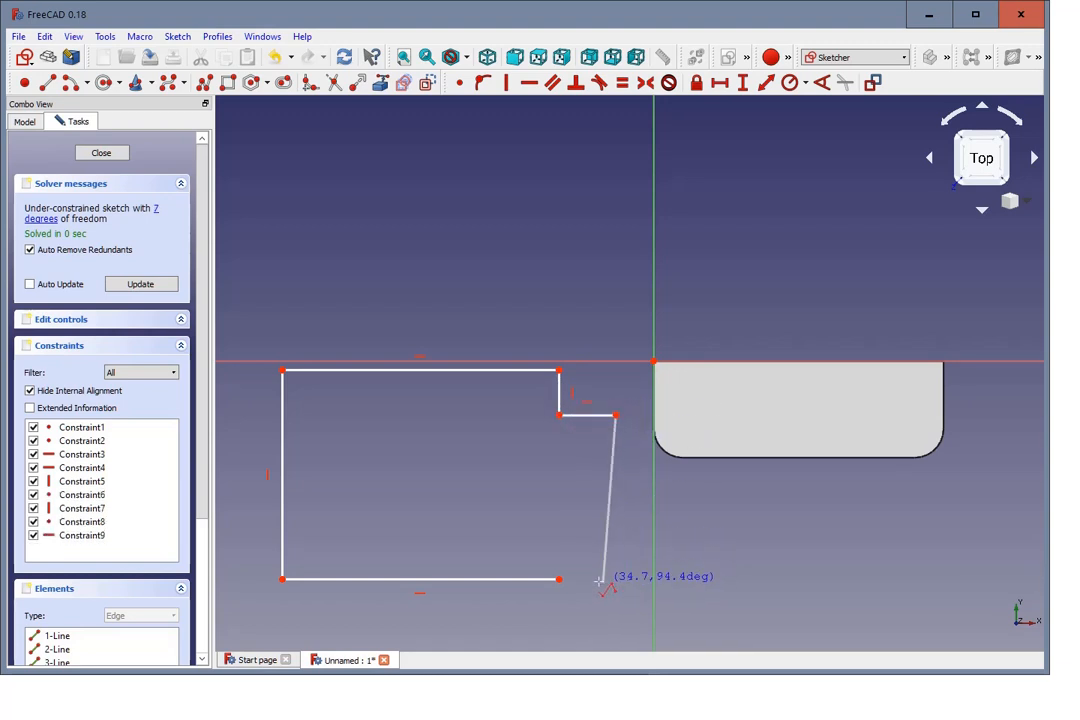
{"action": "left_click", "coordinate": [560, 578]}
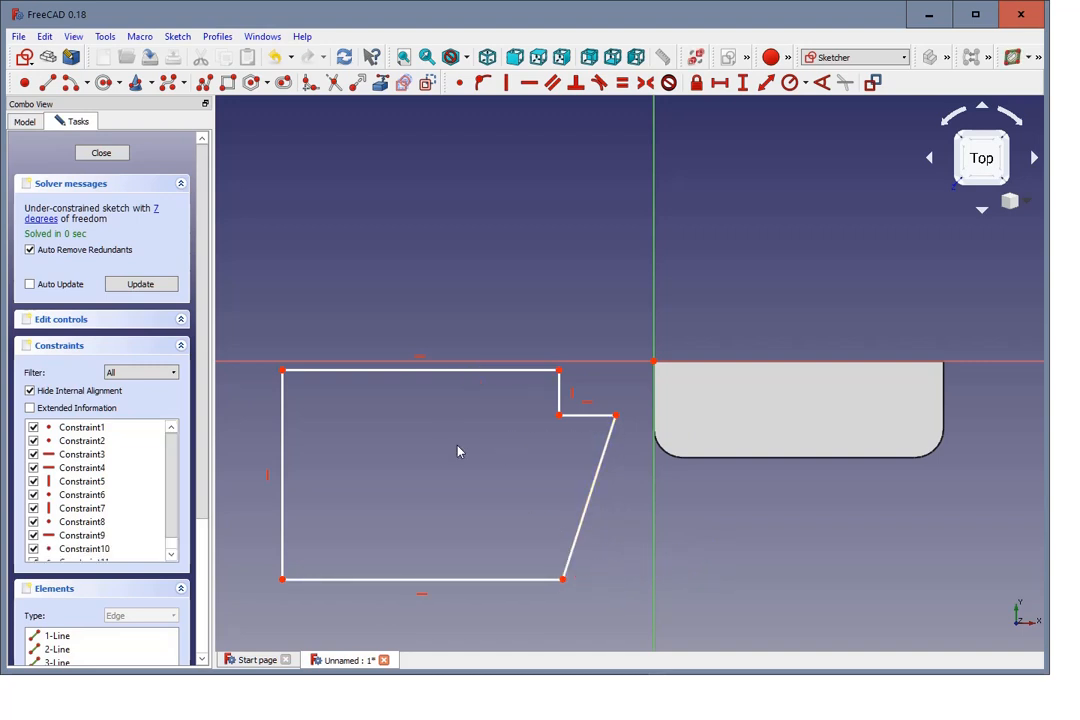
{"action": "left_click_drag", "start_coordinate": [566, 577], "coordinate": [590, 579]}
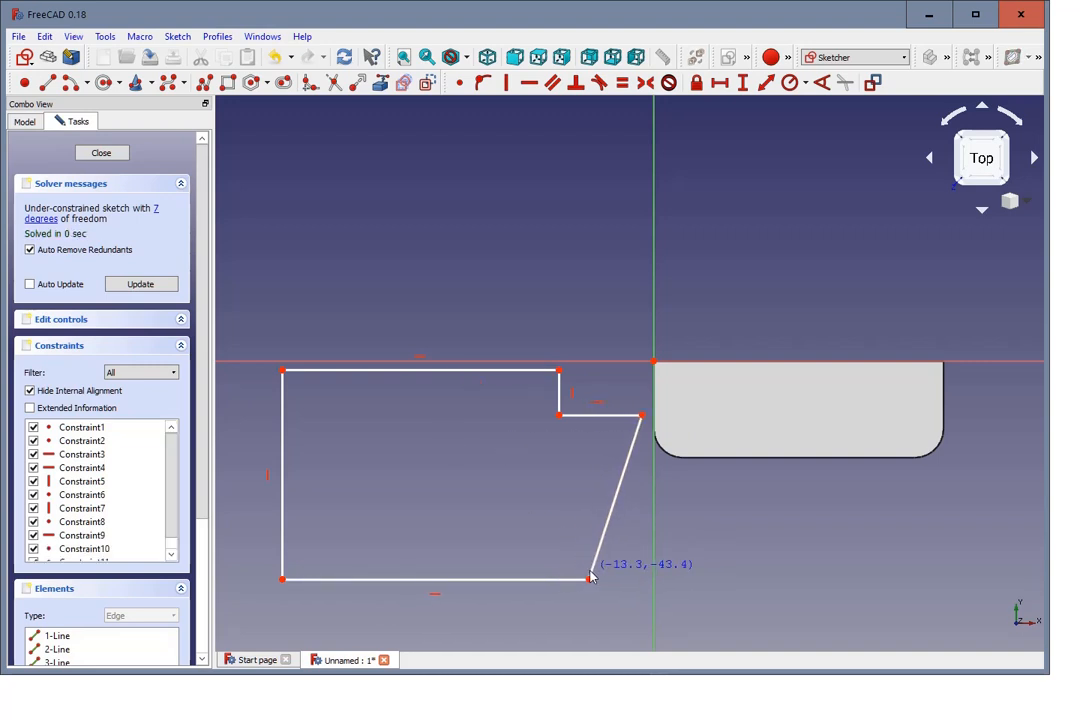
Step: Straighten the profile's slanted edge with a vertical constraint and shift the profile's edges slightly away from the door frame
{"action": "left_click_drag", "start_coordinate": [637, 416], "coordinate": [592, 418]}
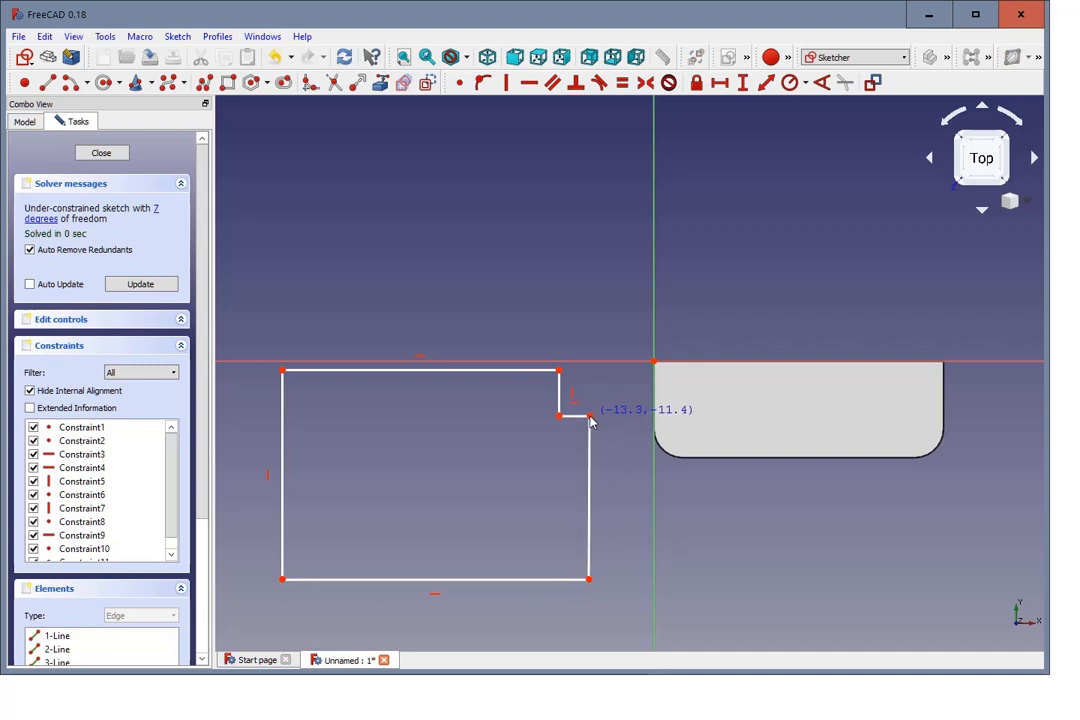
{"action": "left_click_drag", "start_coordinate": [592, 464], "coordinate": [634, 442]}
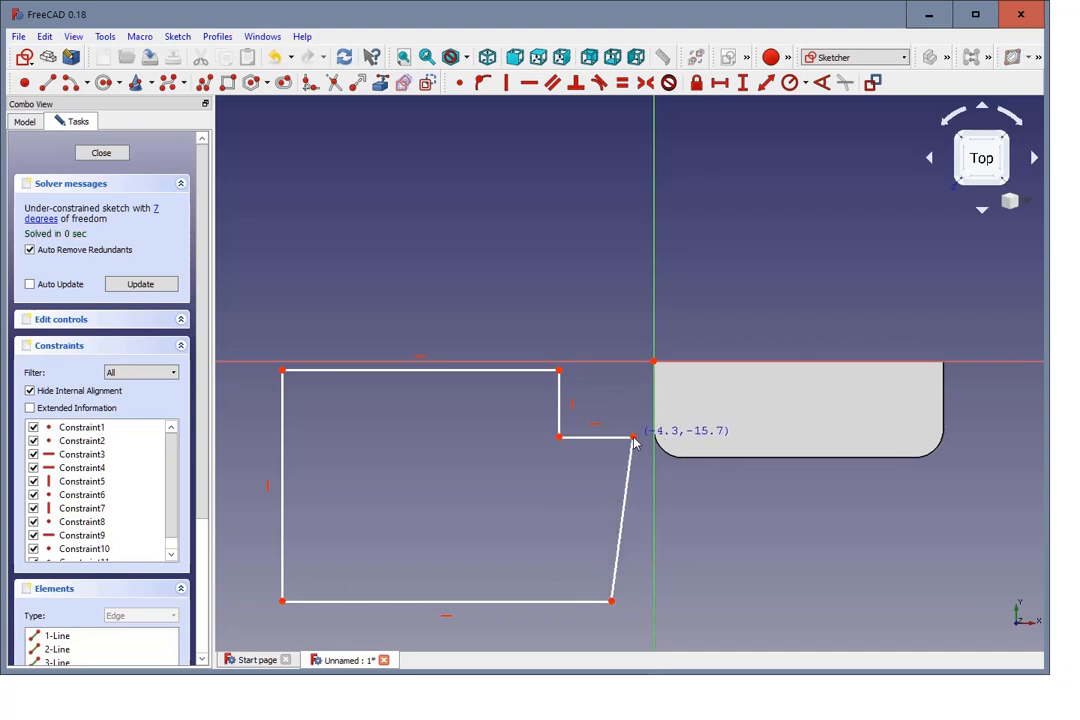
{"action": "left_click", "coordinate": [624, 505]}
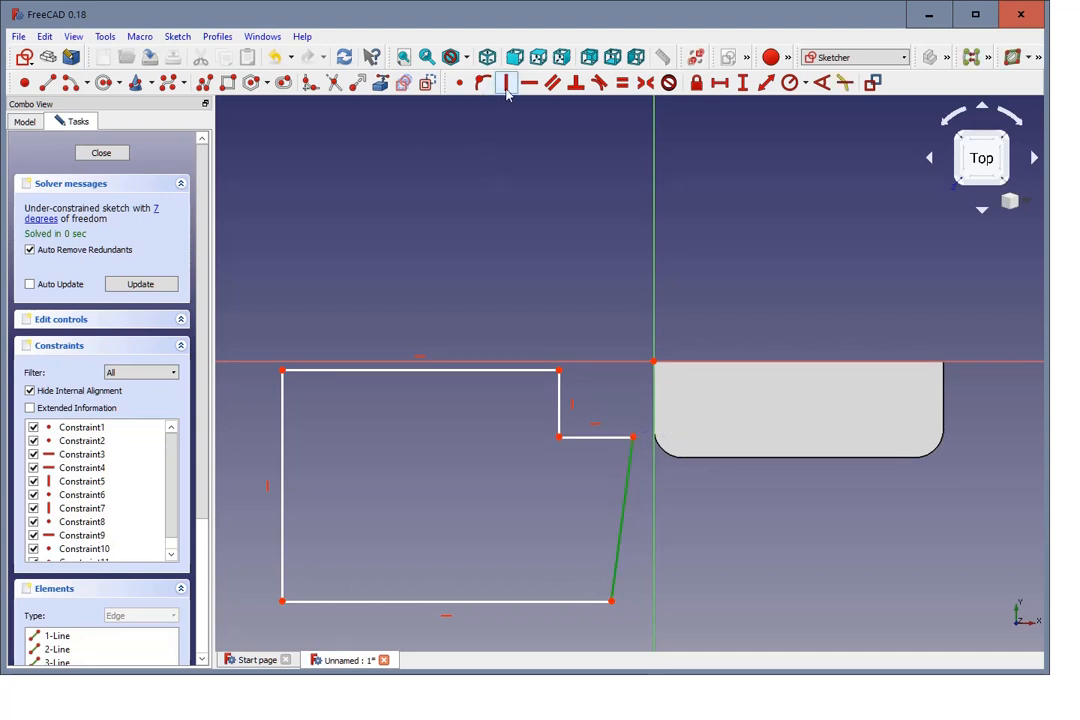
{"action": "key", "text": "v"}
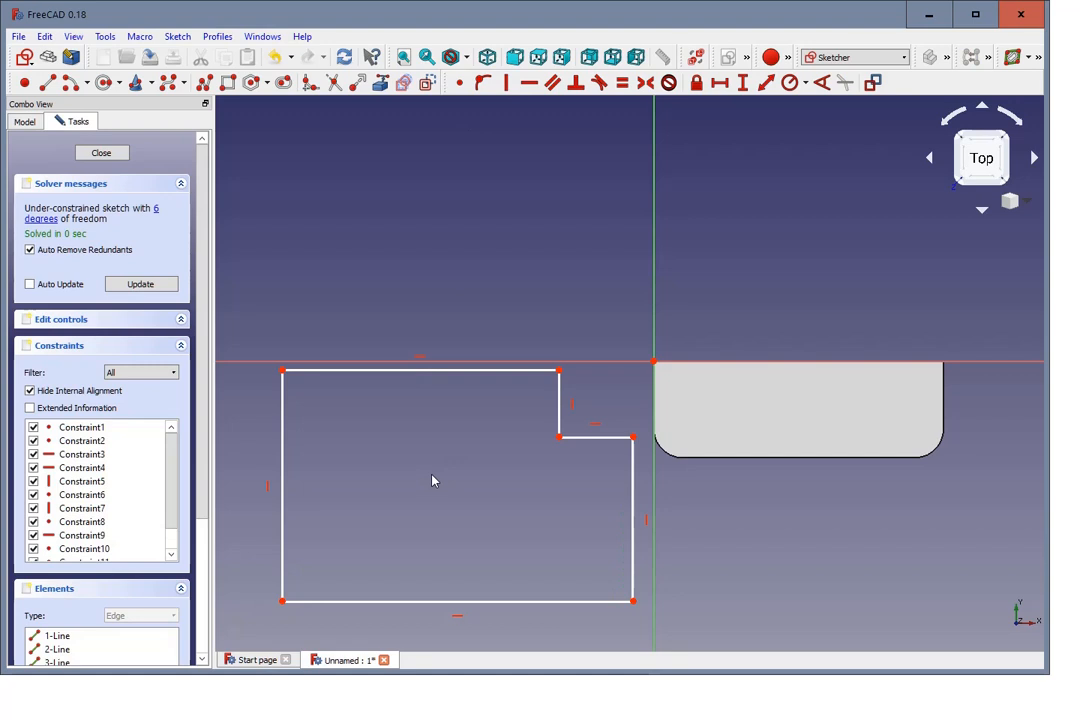
{"action": "mouse_move", "coordinate": [633, 472]}
{"action": "left_mouse_down"}
{"action": "mouse_move", "coordinate": [610, 472]}
{"action": "mouse_move", "coordinate": [611, 448]}
{"action": "left_mouse_up"}
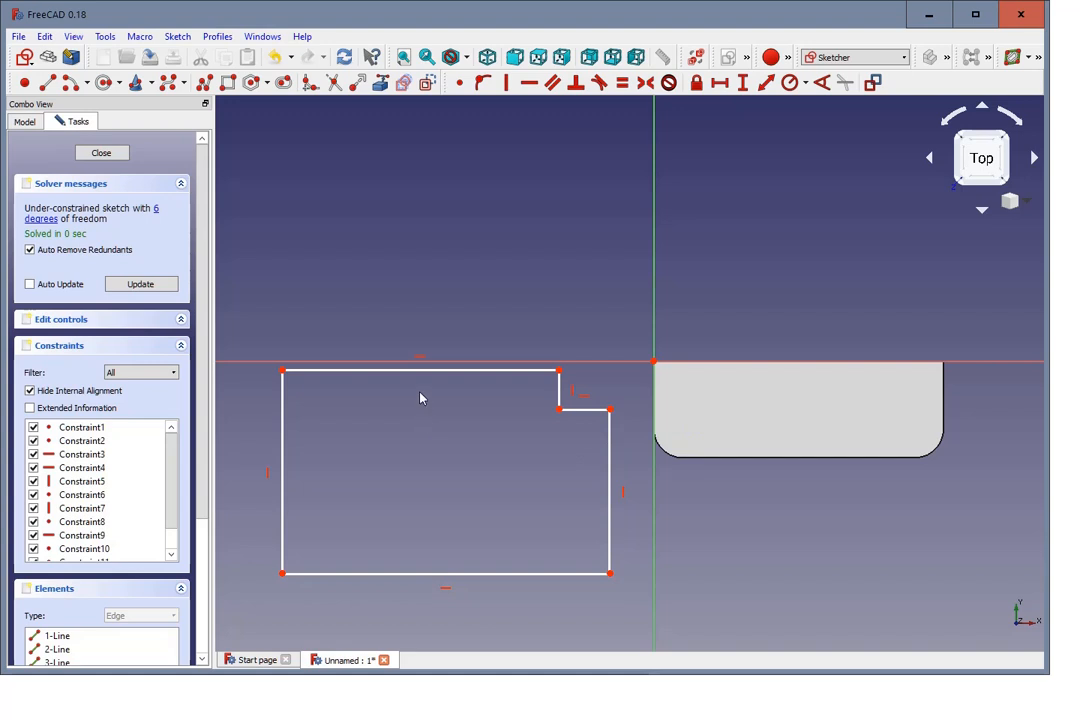
{"action": "left_click_drag", "start_coordinate": [417, 372], "coordinate": [392, 376]}
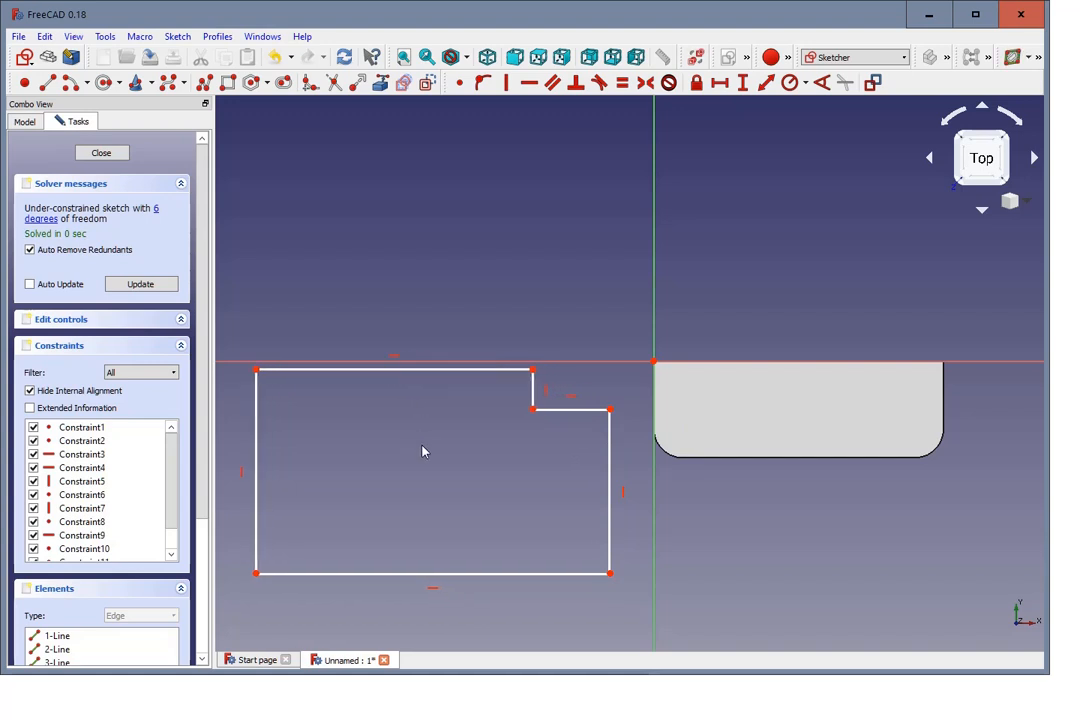
Step: Constrain the horizontal edge of the profile's notch to a length of 10 mm
{"action": "left_click", "coordinate": [568, 410]}
{"action": "left_click", "coordinate": [720, 86]}
{"action": "type", "text": "1"}
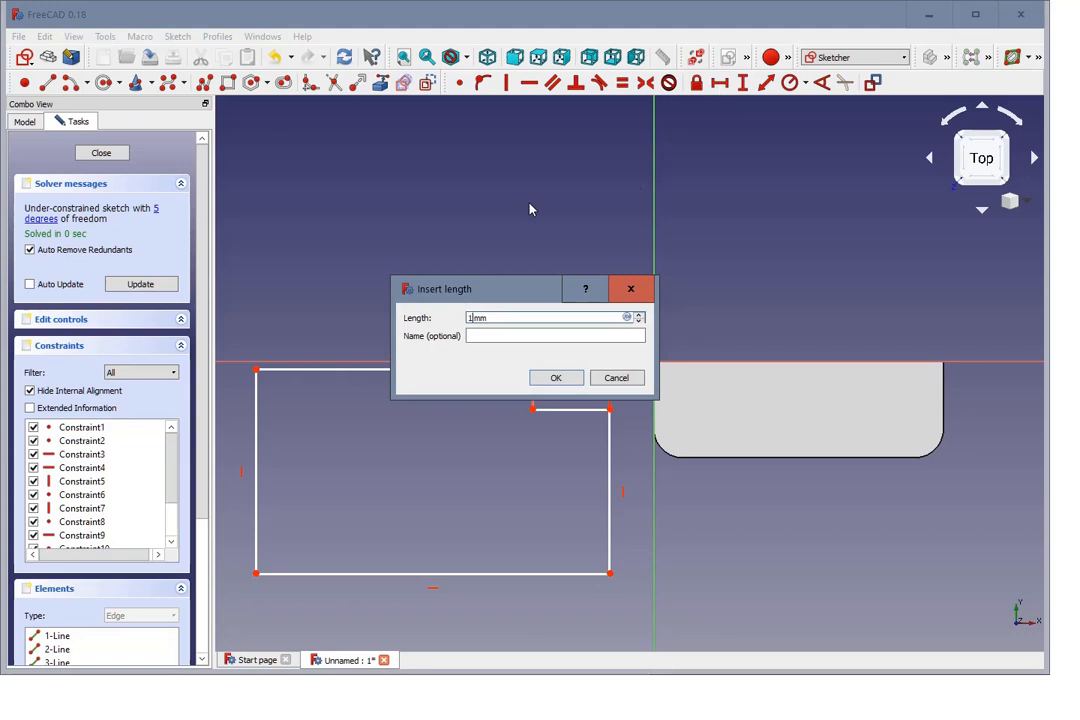
{"action": "type", "text": "0"}
{"action": "key", "text": "Return"}
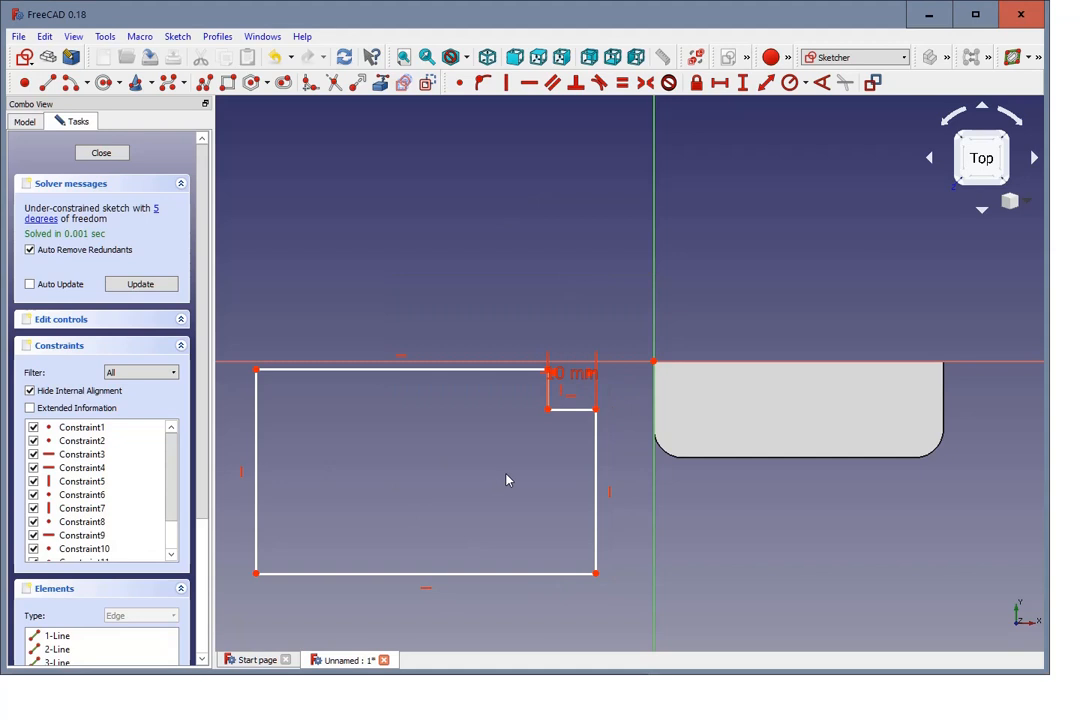
Step: Constrain the profile's full-height outer edge to a vertical distance of 60 mm and name the constraint groundframe
{"action": "left_click", "coordinate": [257, 490]}
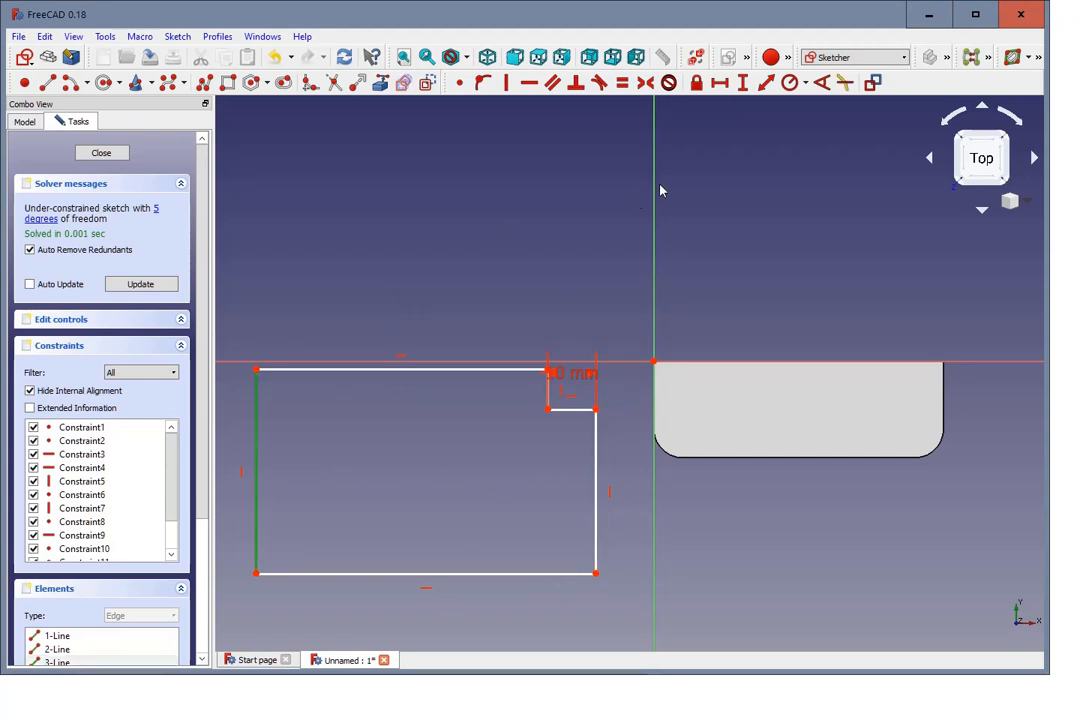
{"action": "left_click", "coordinate": [743, 83]}
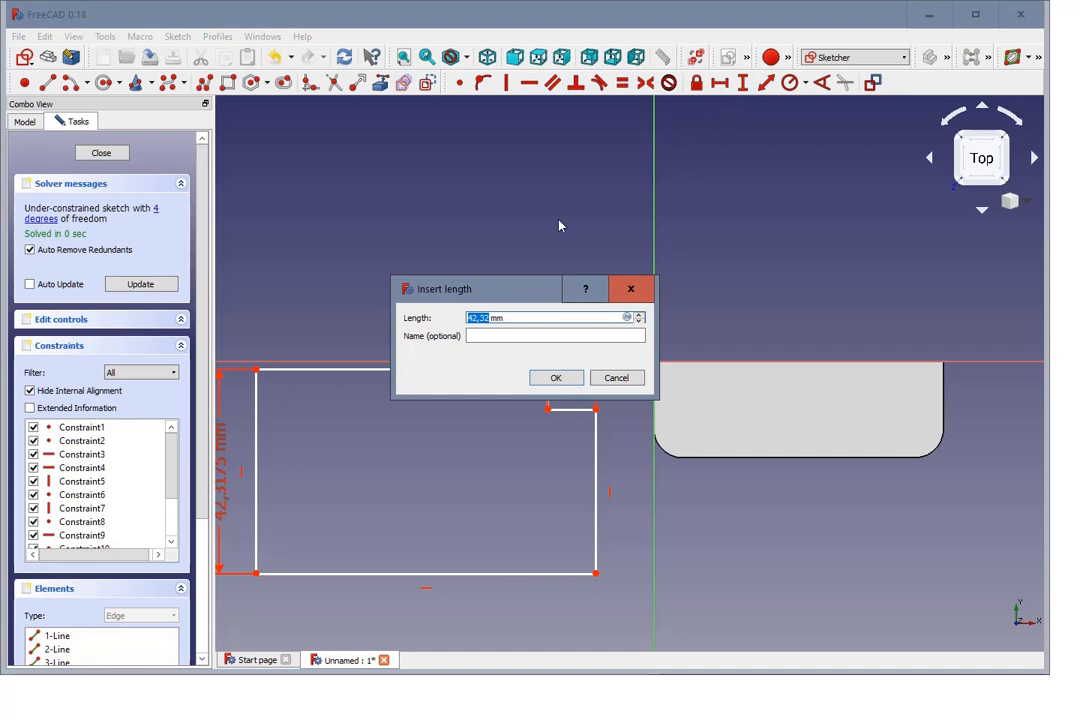
{"action": "type", "text": "60"}
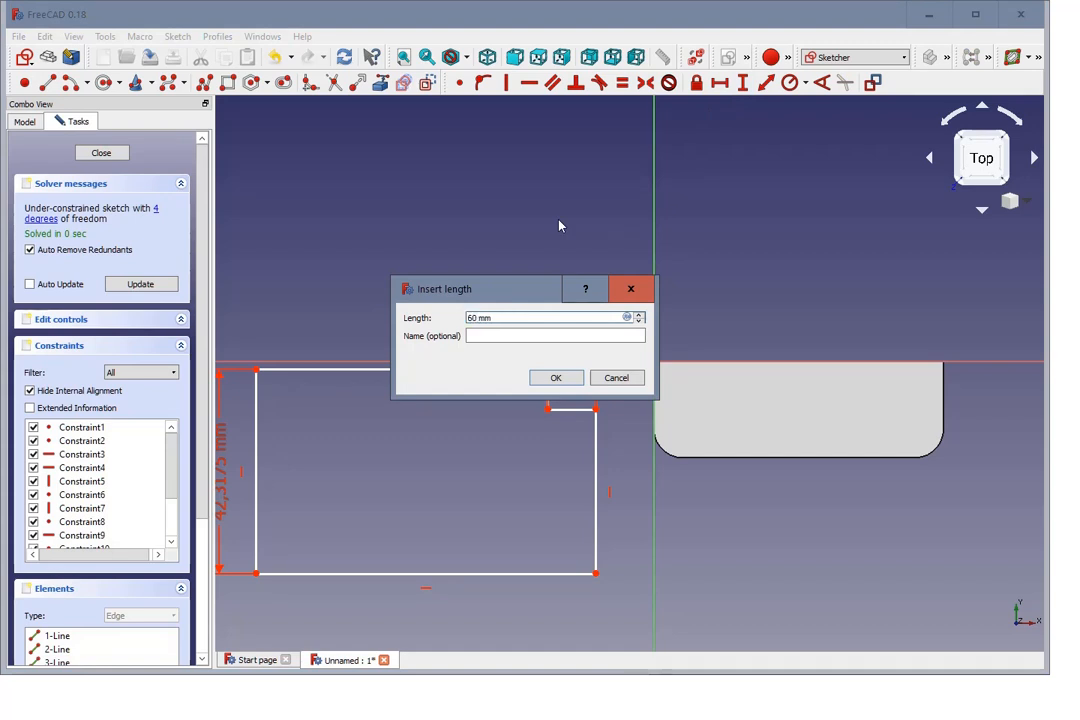
{"action": "left_click", "coordinate": [490, 335]}
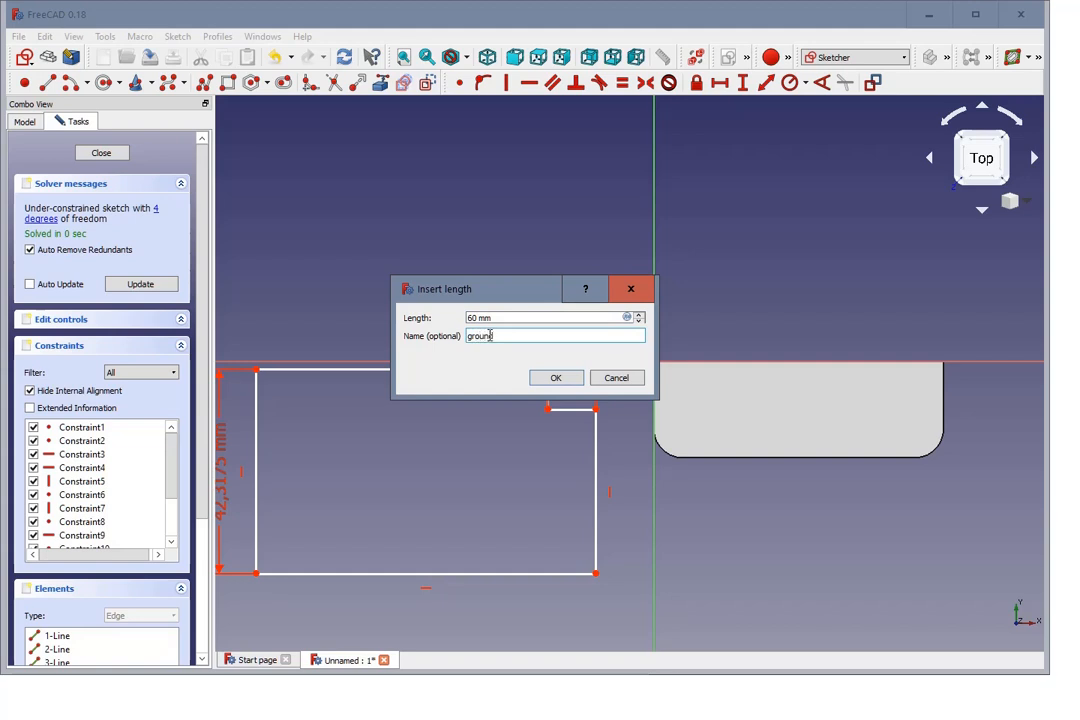
{"action": "type", "text": "groundframe_width"}
{"action": "key", "text": "Return"}
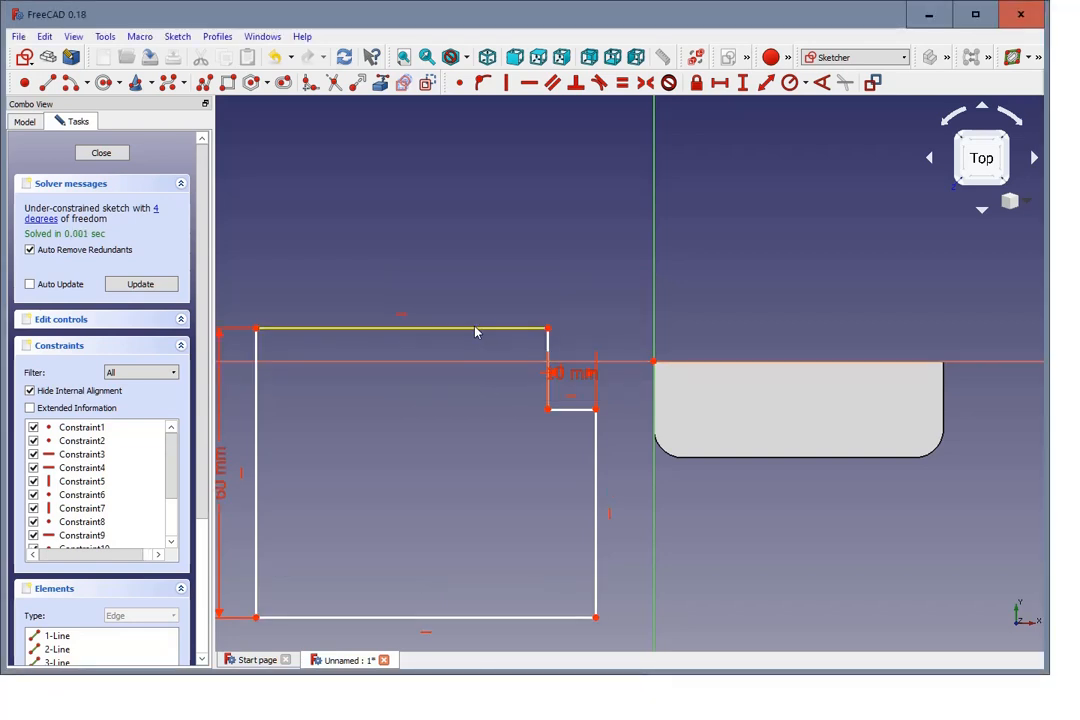
Step: Pull the profile below the horizontal axis, move the 10 mm dimension clear of the notch, and constrain the notch's vertical edge to 15 mm
{"action": "mouse_move", "coordinate": [475, 330]}
{"action": "left_mouse_down"}
{"action": "mouse_move", "coordinate": [473, 387]}
{"action": "mouse_move", "coordinate": [474, 366]}
{"action": "mouse_move", "coordinate": [477, 378]}
{"action": "left_mouse_up"}
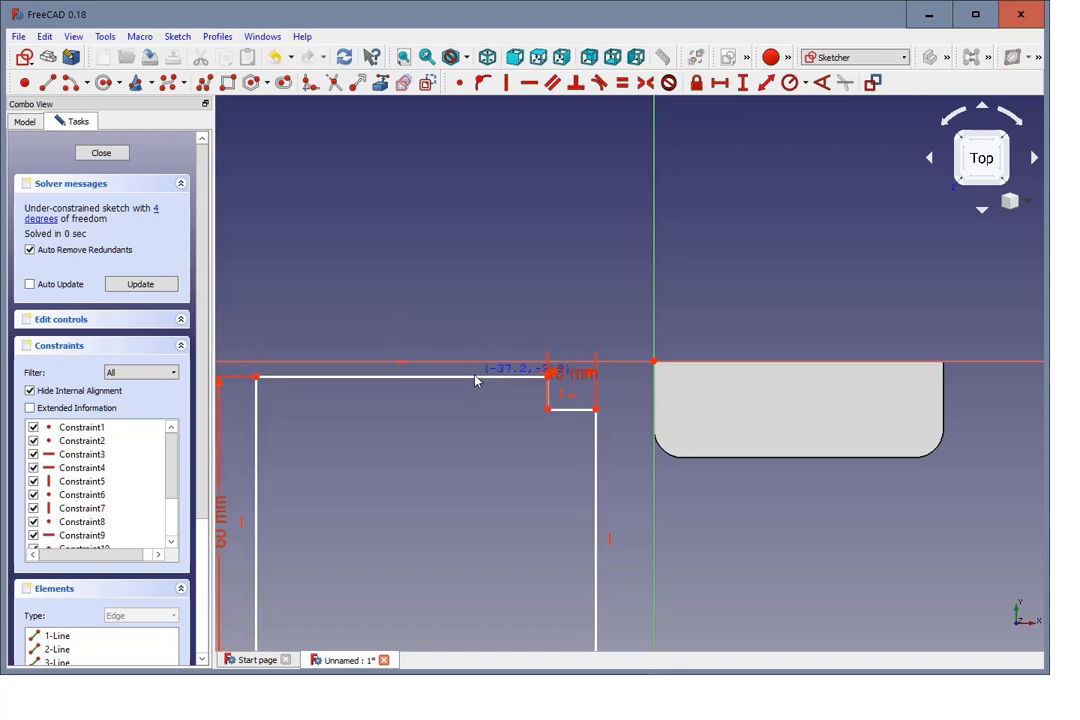
{"action": "left_click_drag", "start_coordinate": [575, 380], "coordinate": [470, 463]}
{"action": "left_click", "coordinate": [548, 400]}
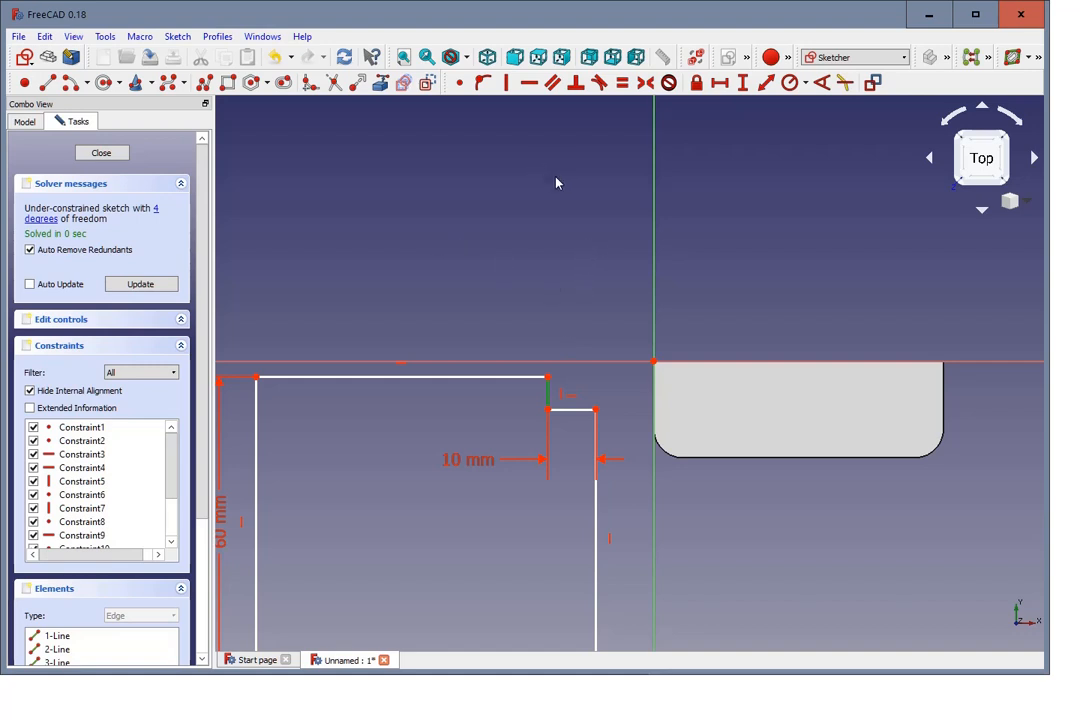
{"action": "left_click", "coordinate": [743, 83]}
{"action": "type", "text": "15"}
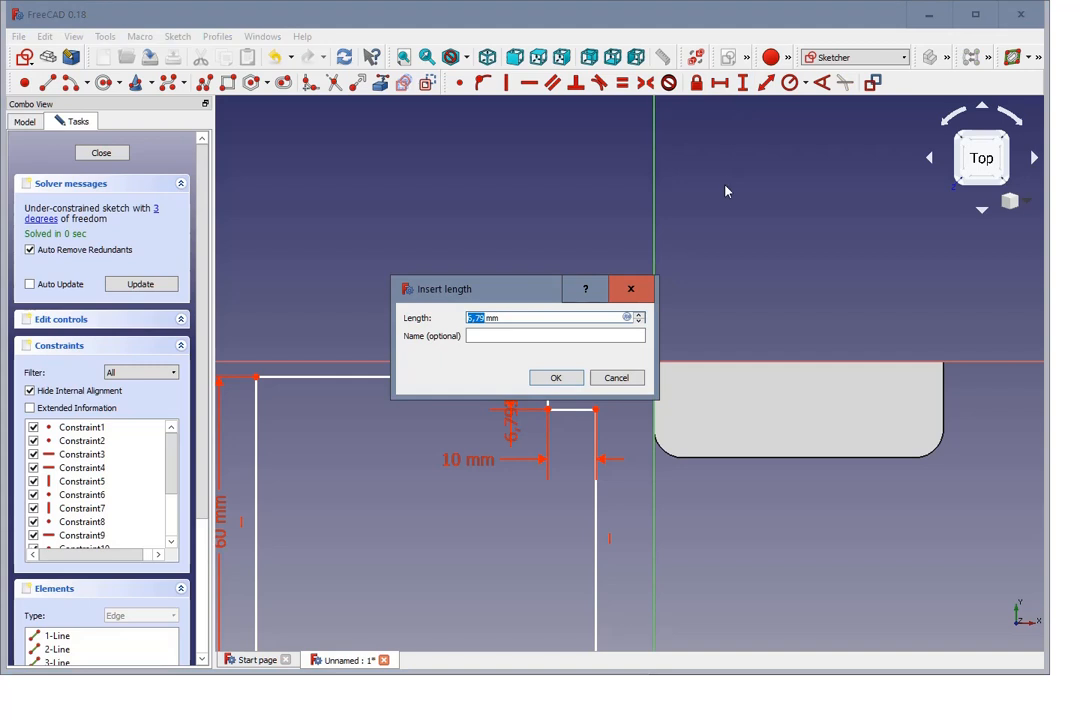
{"action": "left_click", "coordinate": [548, 379]}
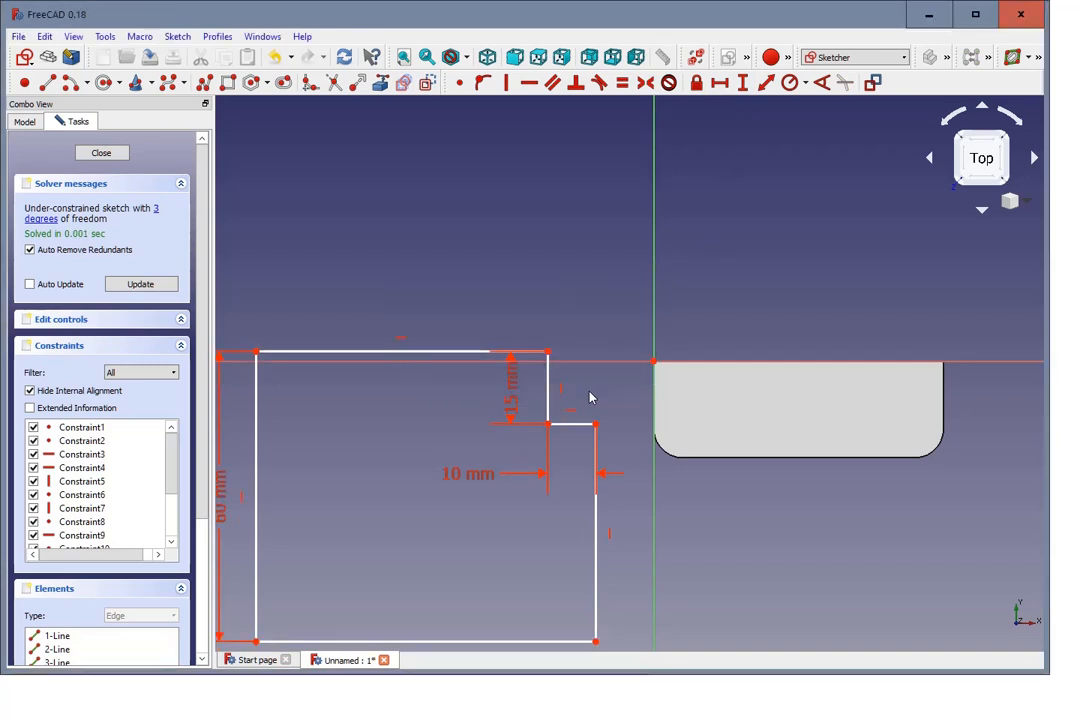
Step: Move the 15 mm dimension clear of the notch and fix the notch's upper corner onto the horizontal axis with a point-on-object constraint
{"action": "scroll", "coordinate": [585, 392], "scroll_direction": "down", "scroll_amount": 2}
{"action": "left_click_drag", "start_coordinate": [494, 367], "coordinate": [492, 390]}
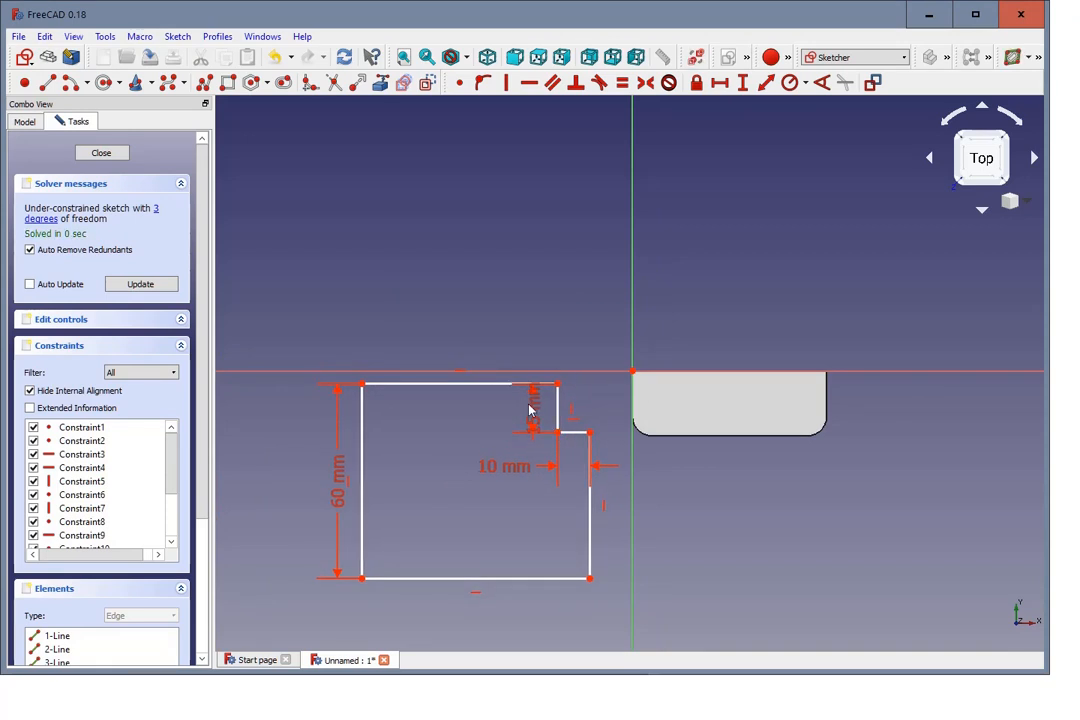
{"action": "left_click_drag", "start_coordinate": [534, 416], "coordinate": [430, 486]}
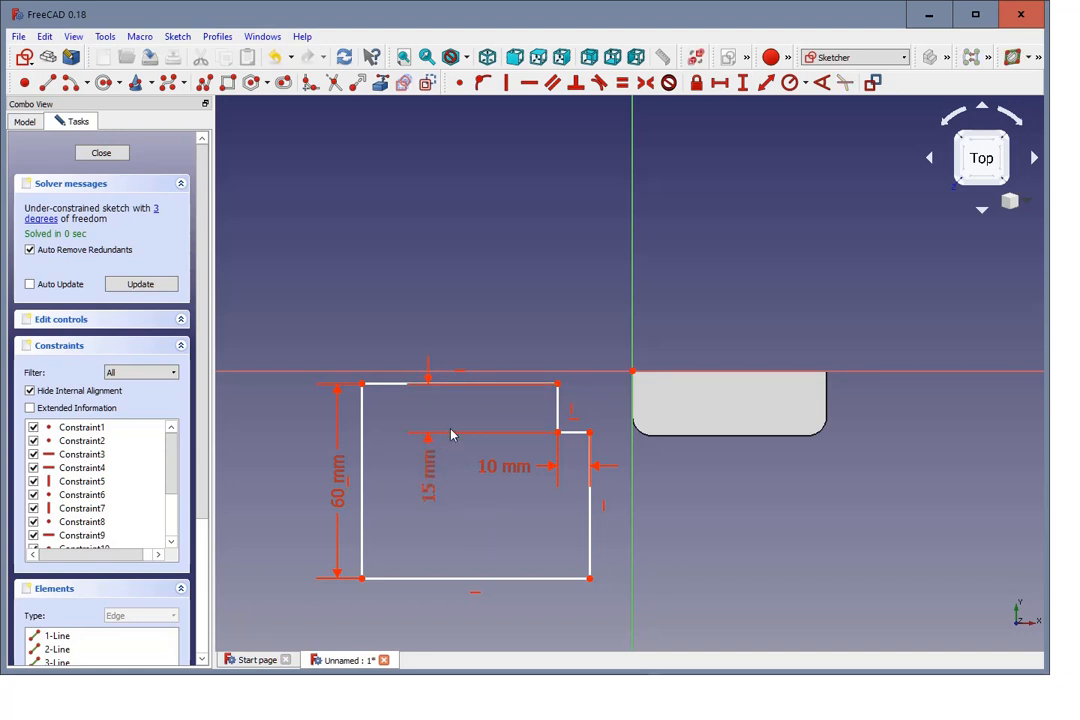
{"action": "left_click", "coordinate": [558, 384]}
{"action": "left_click", "coordinate": [592, 372]}
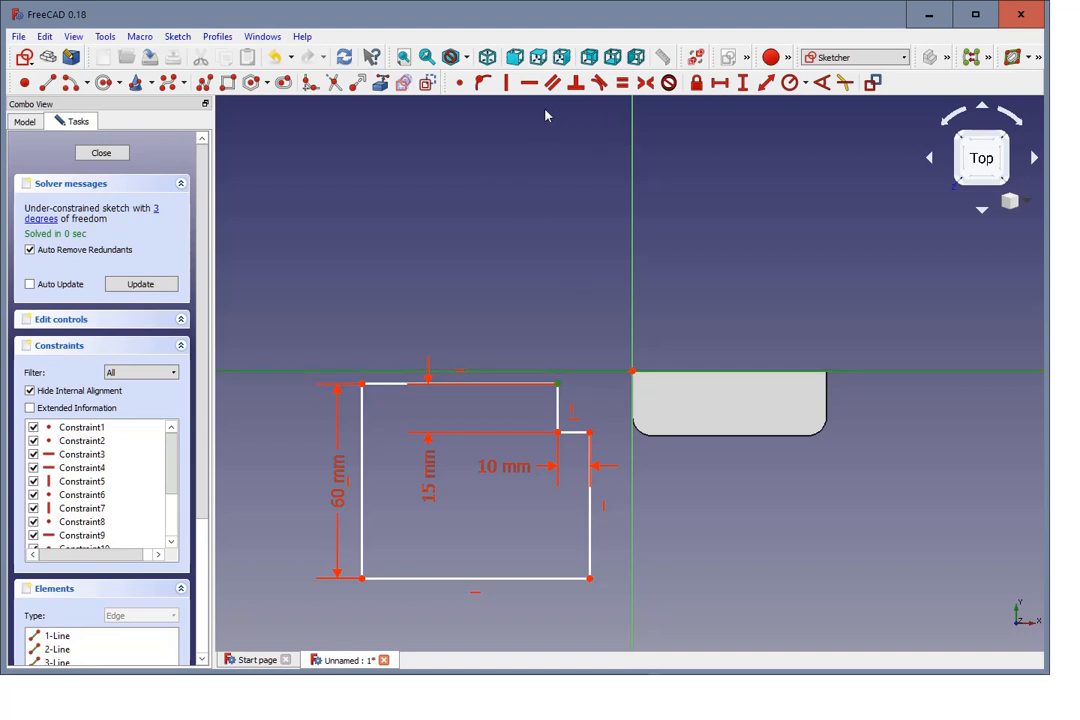
{"action": "left_click", "coordinate": [484, 86]}
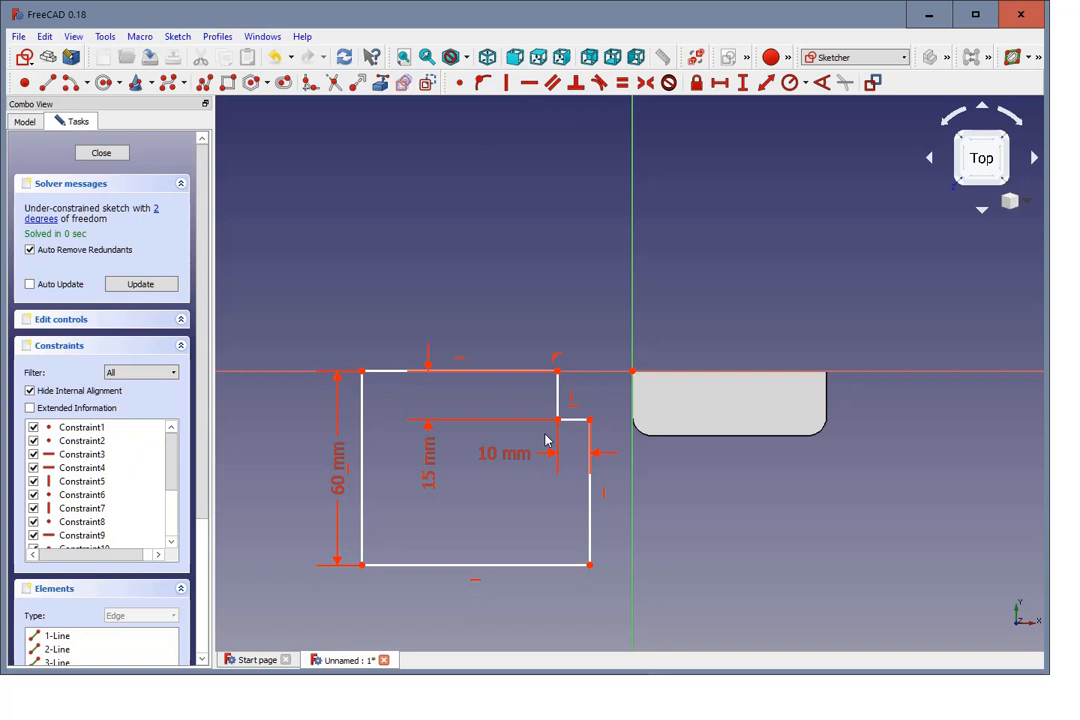
Step: Widen the profile away from the door frame and constrain its lower edge to a horizontal length of 130 mm
{"action": "mouse_move", "coordinate": [592, 518]}
{"action": "left_mouse_down"}
{"action": "mouse_move", "coordinate": [545, 506]}
{"action": "mouse_move", "coordinate": [582, 506]}
{"action": "left_mouse_up"}
{"action": "left_click_drag", "start_coordinate": [364, 490], "coordinate": [230, 462]}
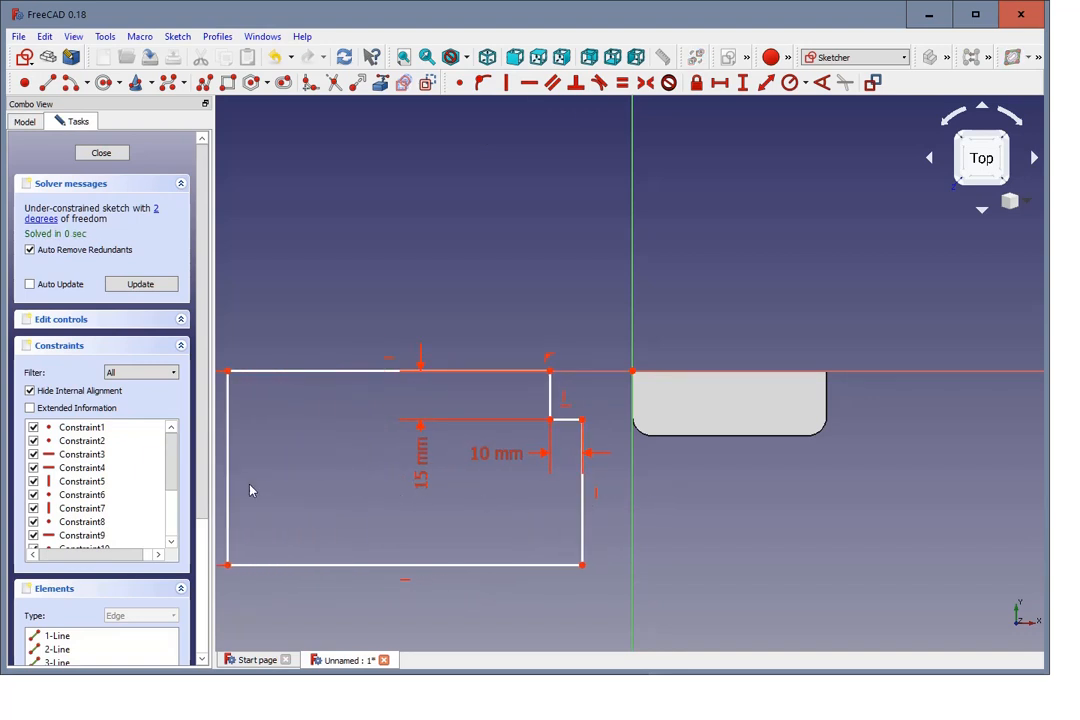
{"action": "left_click", "coordinate": [306, 573]}
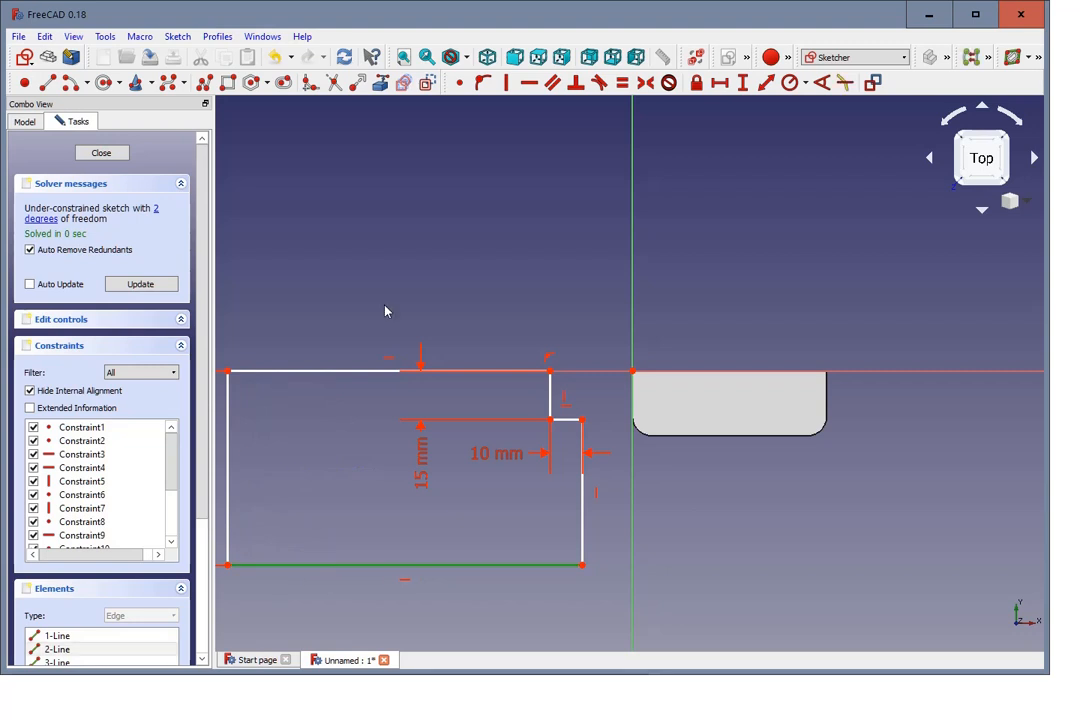
{"action": "left_click", "coordinate": [717, 86]}
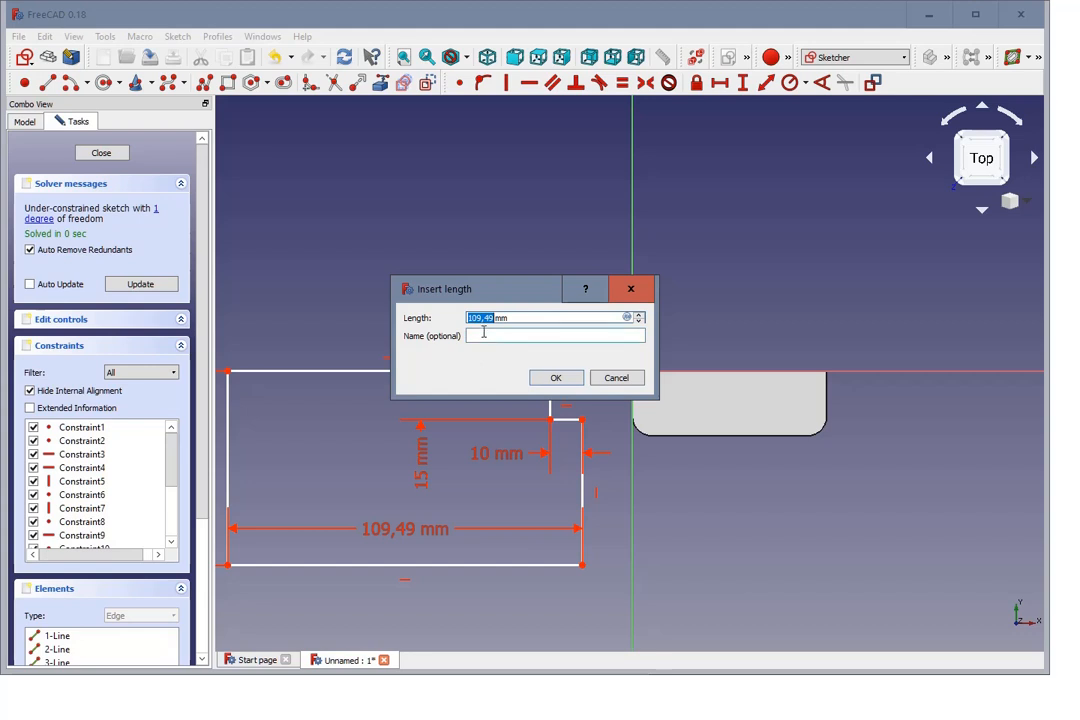
{"action": "type", "text": "130"}
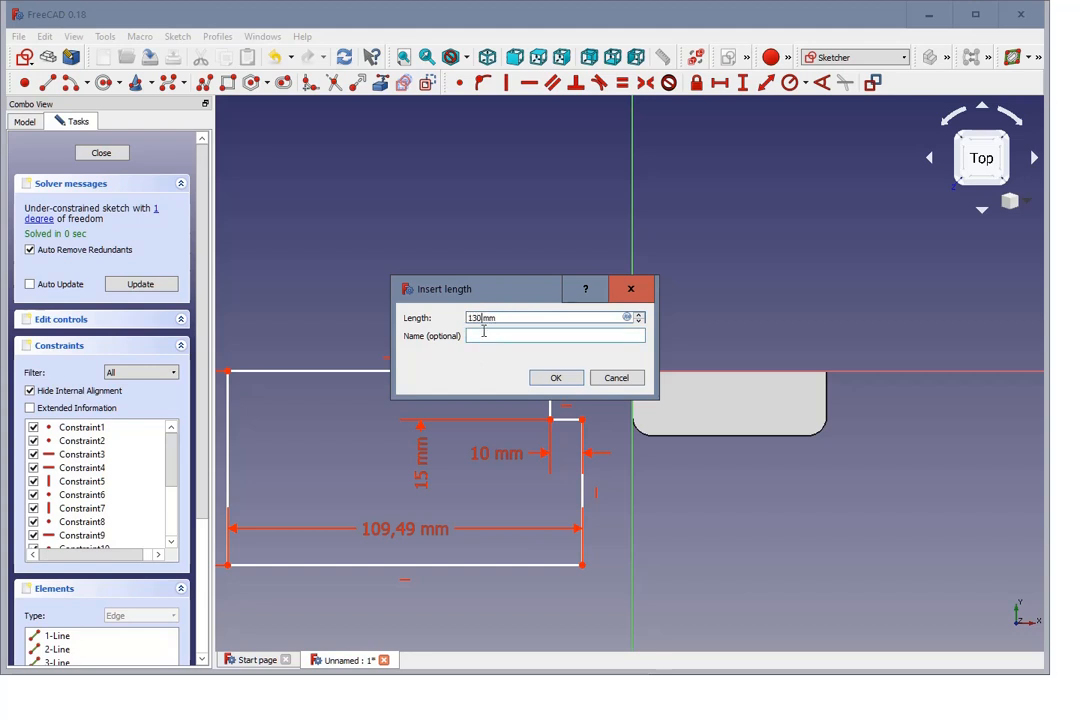
{"action": "left_click", "coordinate": [567, 380]}
Step: Switch the 130 mm dimension to the other virtual space and shift the stepped profile farther from the door frame
{"action": "left_click", "coordinate": [387, 534]}
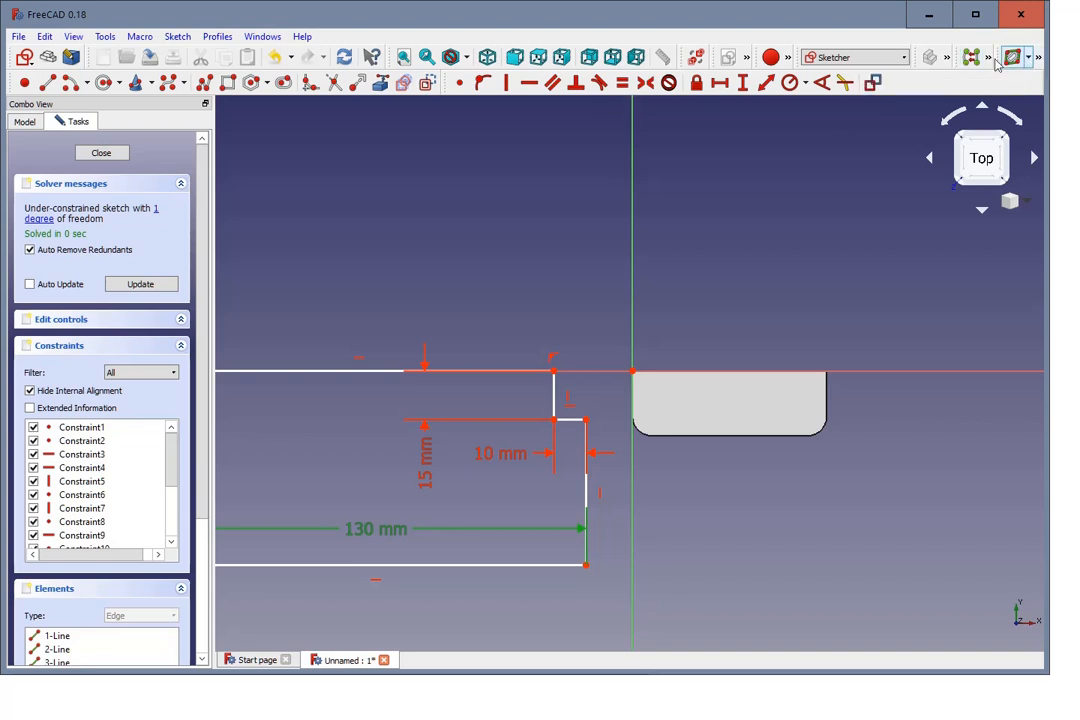
{"action": "left_click", "coordinate": [697, 57]}
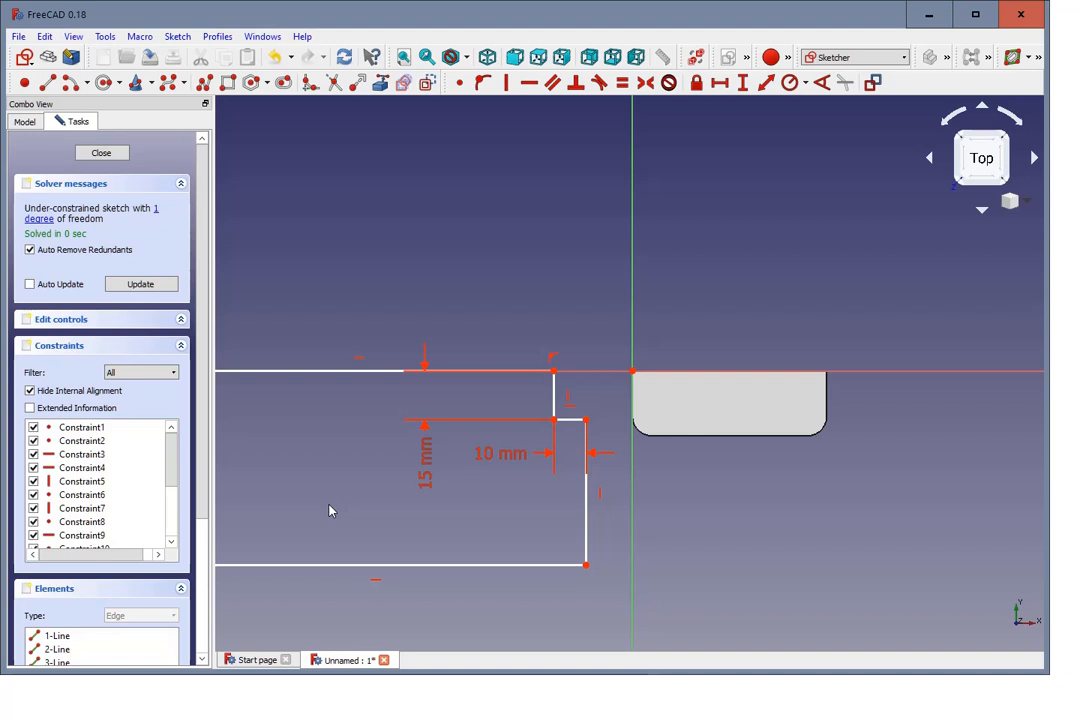
{"action": "scroll", "coordinate": [432, 534], "scroll_direction": "down", "scroll_amount": 2}
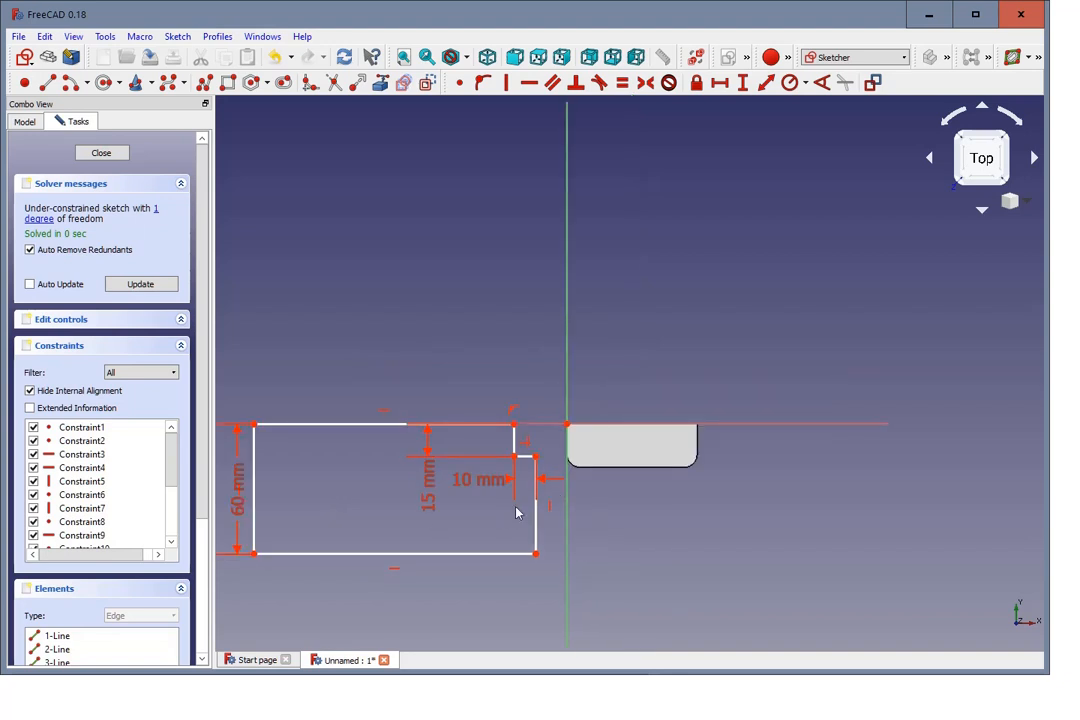
{"action": "left_click_drag", "start_coordinate": [536, 514], "coordinate": [515, 481]}
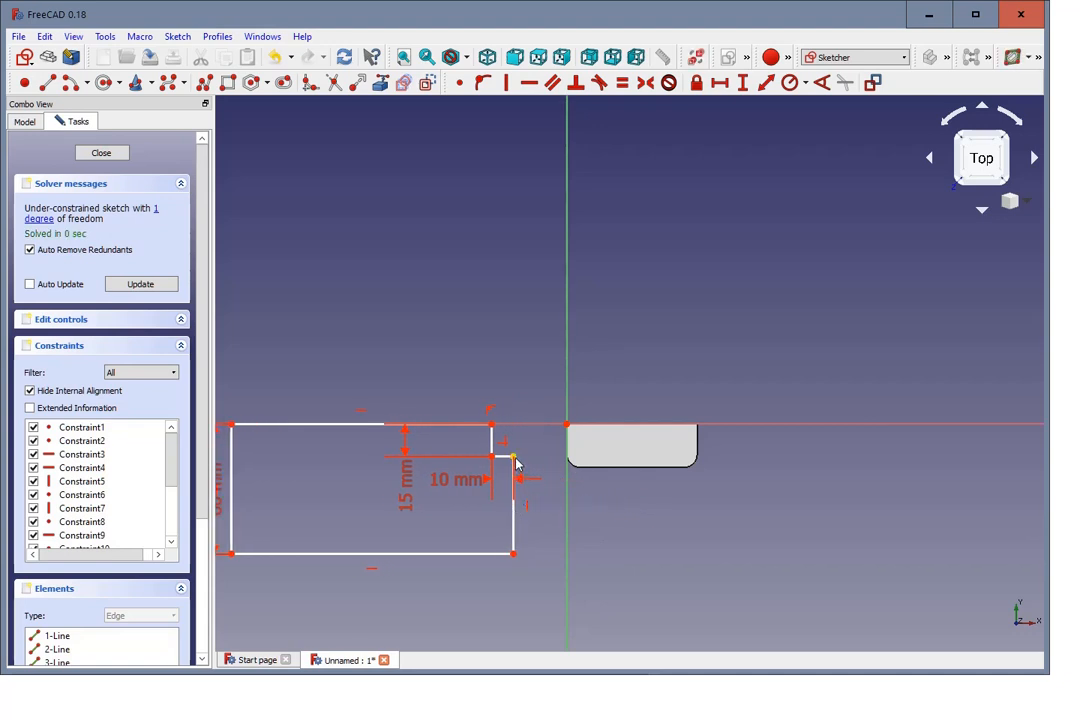
{"action": "left_click", "coordinate": [513, 457]}
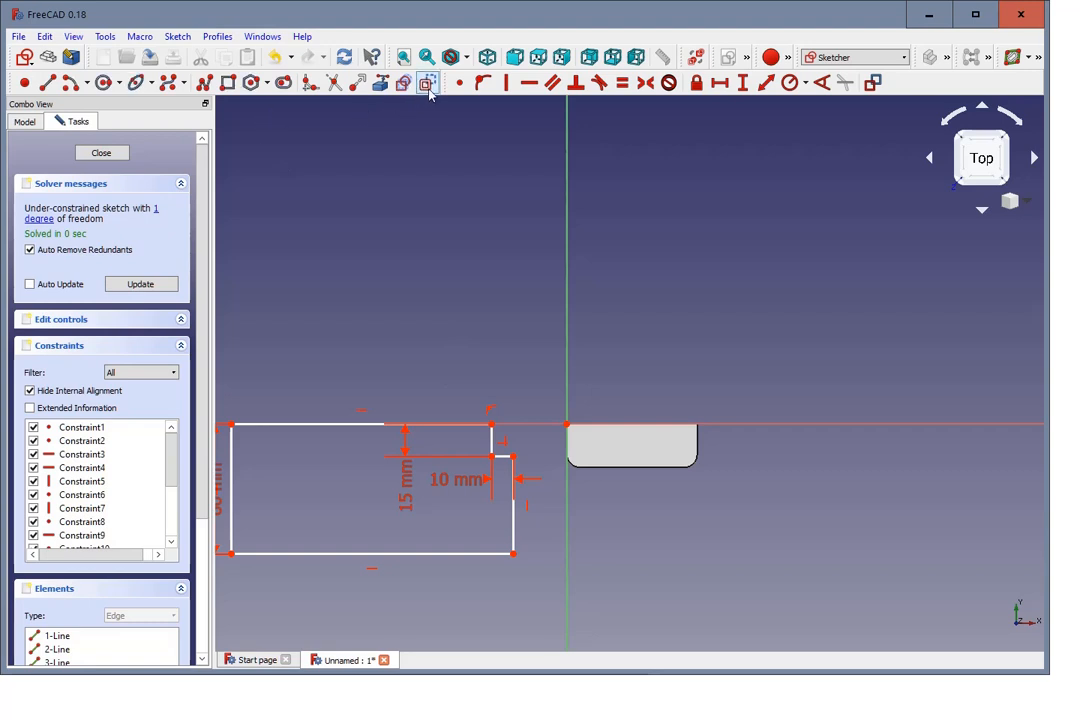
Step: Draw a long, narrow construction rectangle overlapping the profile's lower corner and extending underneath and past the door frame
{"action": "left_click", "coordinate": [228, 82]}
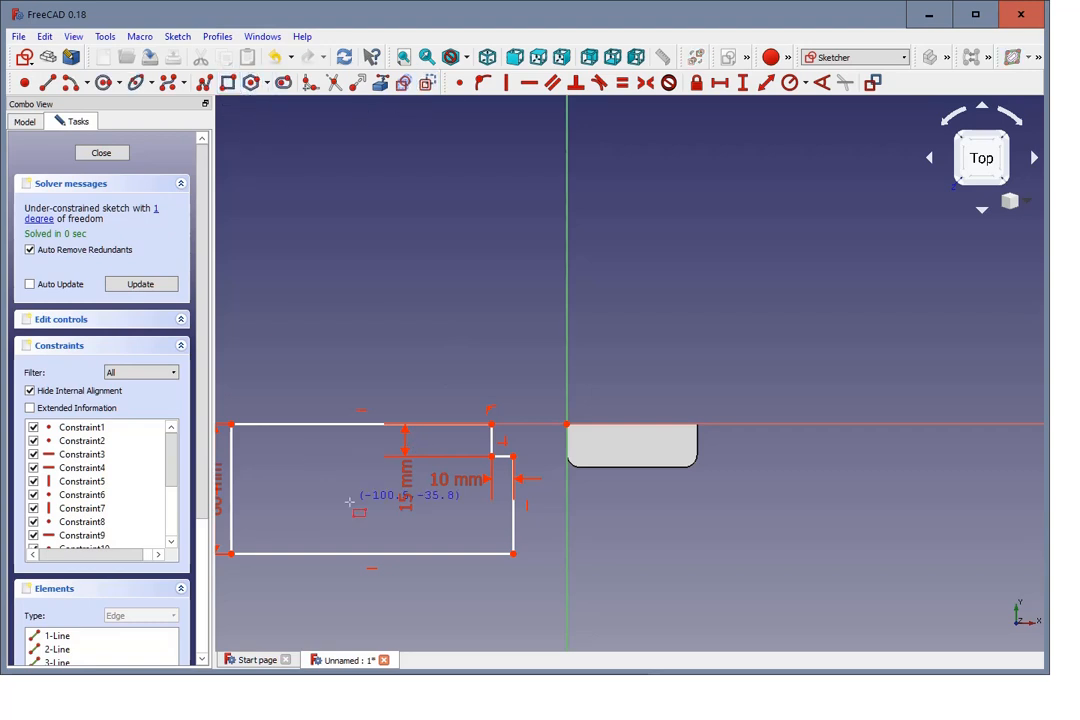
{"action": "left_click", "coordinate": [433, 538]}
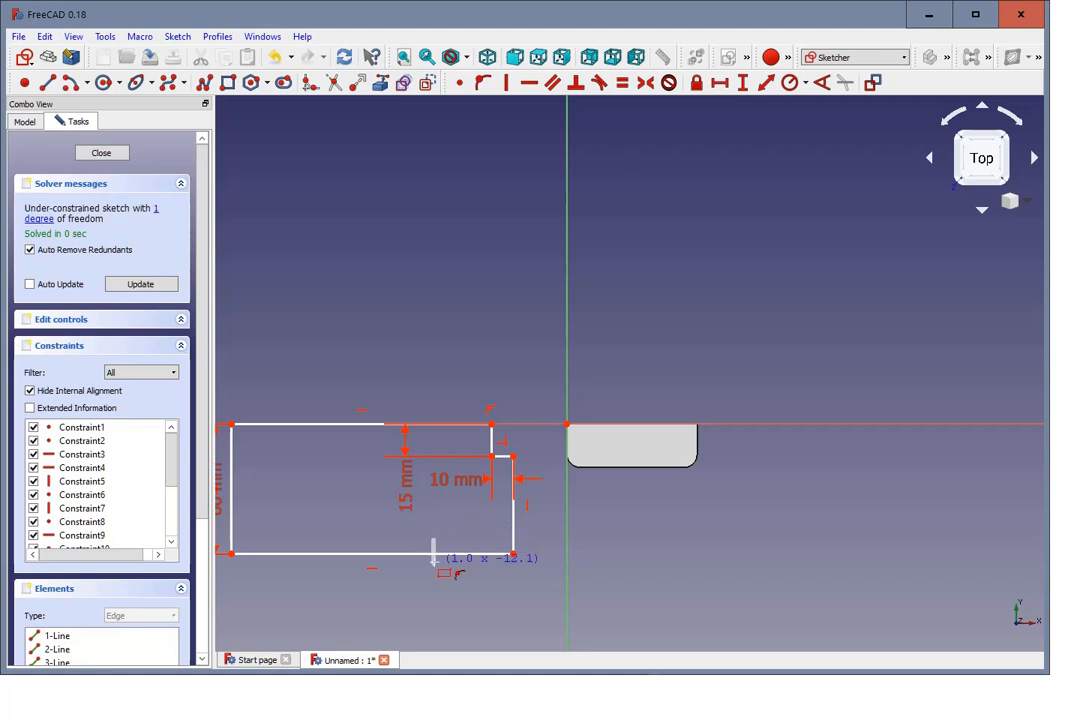
{"action": "left_click", "coordinate": [795, 575]}
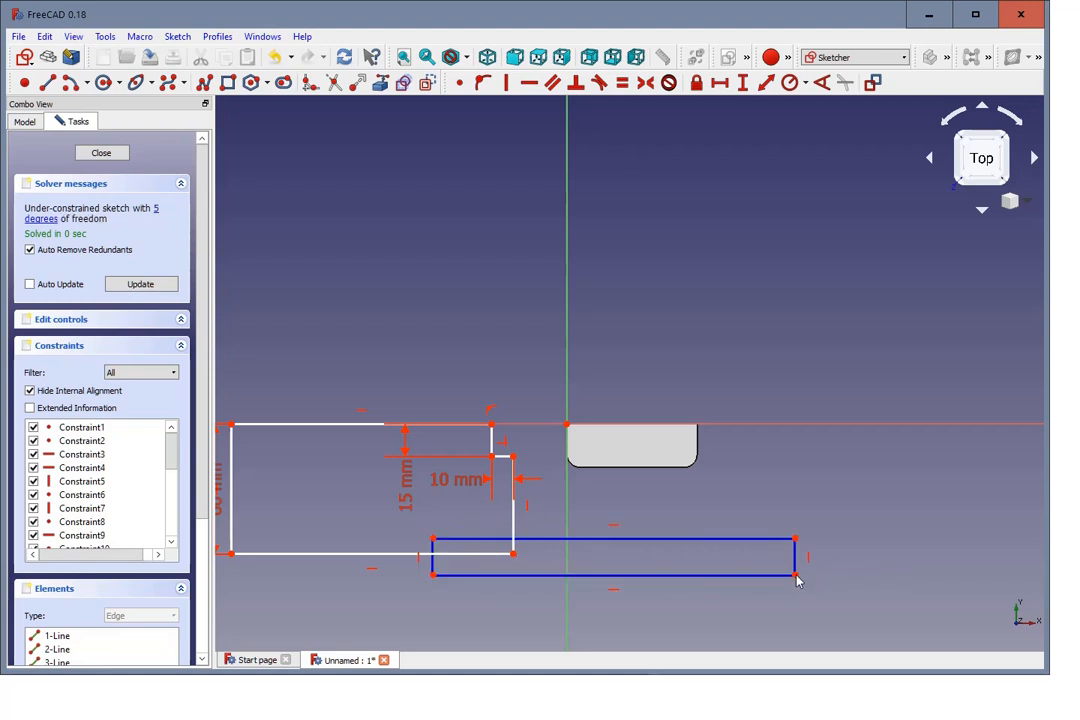
{"action": "right_click", "coordinate": [784, 469]}
Step: Constrain the construction rectangle's lower edge to a horizontal length of 120 mm and shift the rectangle farther over the stepped profile
{"action": "left_click", "coordinate": [528, 577]}
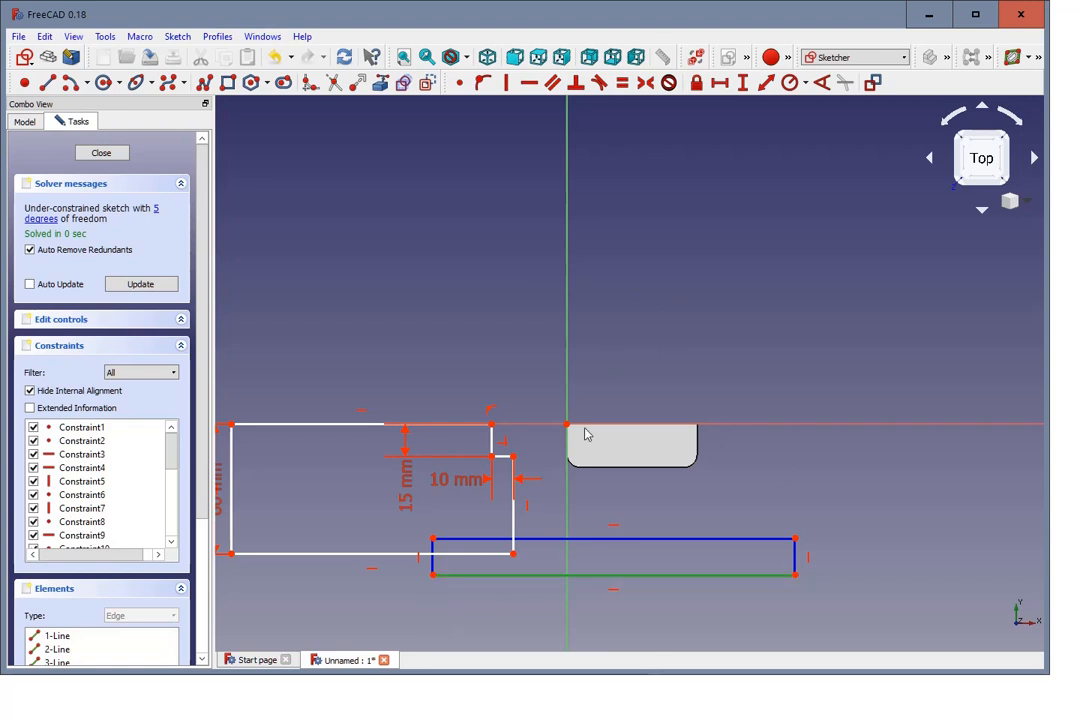
{"action": "left_click", "coordinate": [720, 83]}
{"action": "type", "text": "120"}
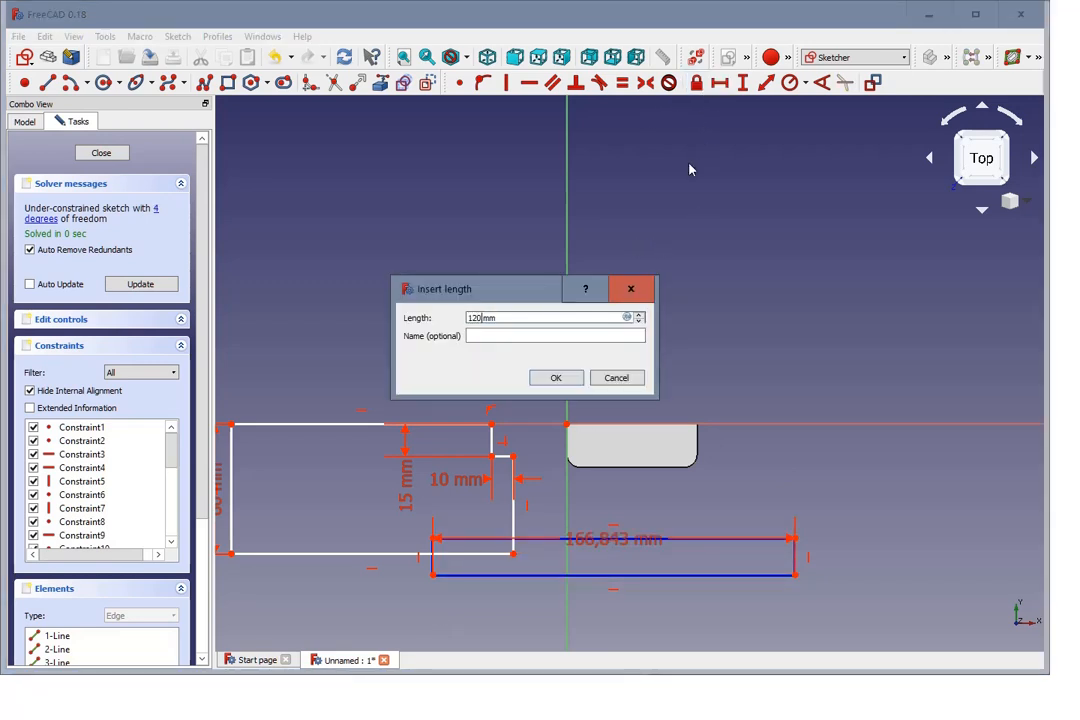
{"action": "key", "text": "Return"}
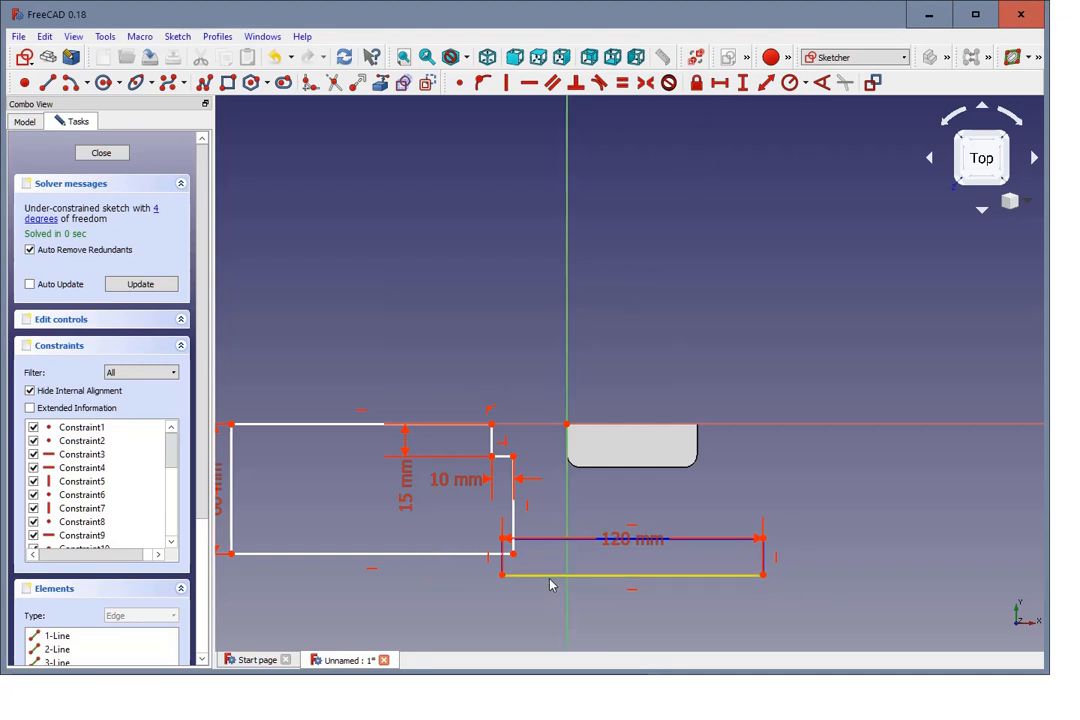
{"action": "left_click_drag", "start_coordinate": [550, 582], "coordinate": [520, 592]}
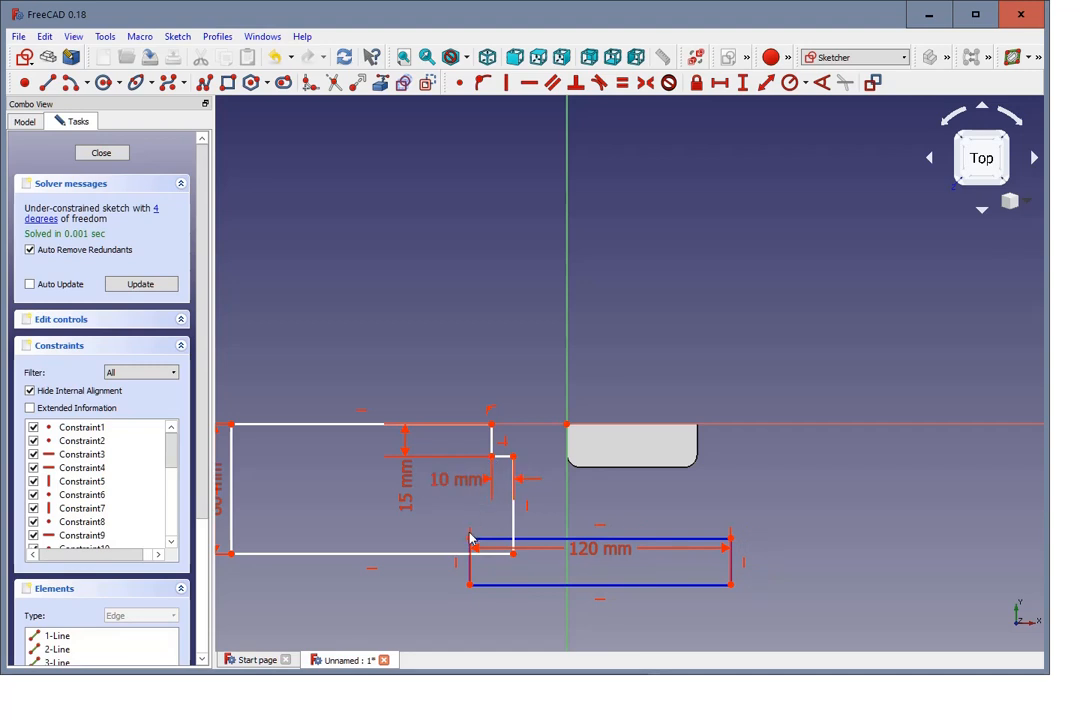
Step: Try to set a 3 mm horizontal distance at the notch's inner corner, and reposition the construction rectangle
{"action": "left_click", "coordinate": [492, 456]}
{"action": "left_click", "coordinate": [719, 88]}
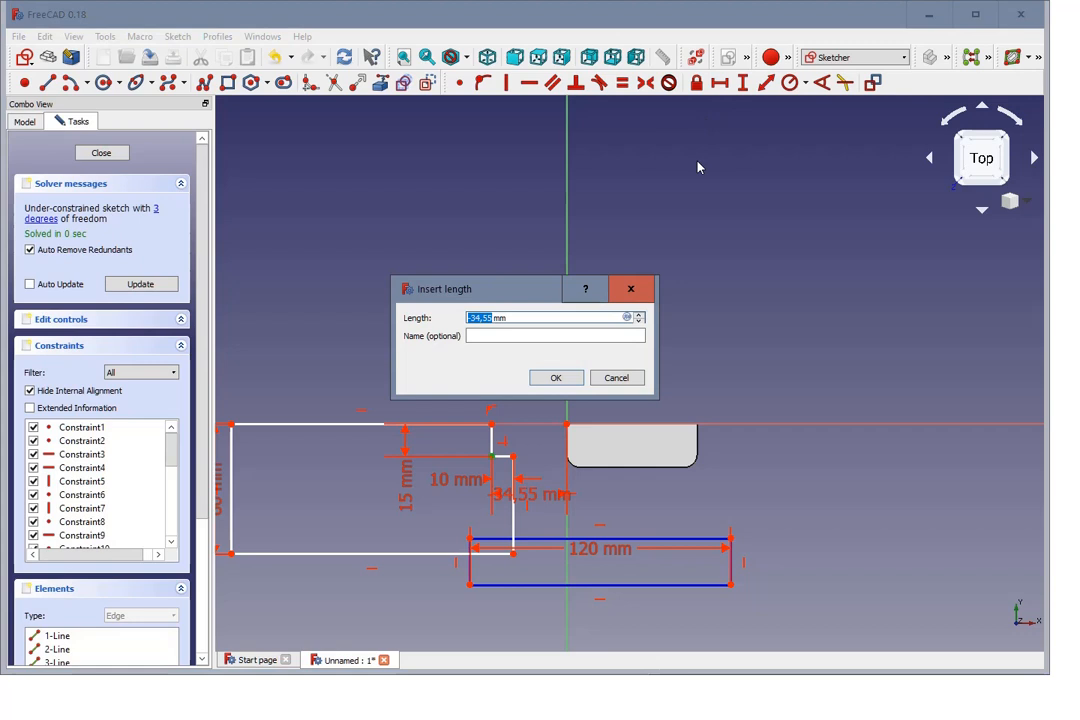
{"action": "type", "text": "3"}
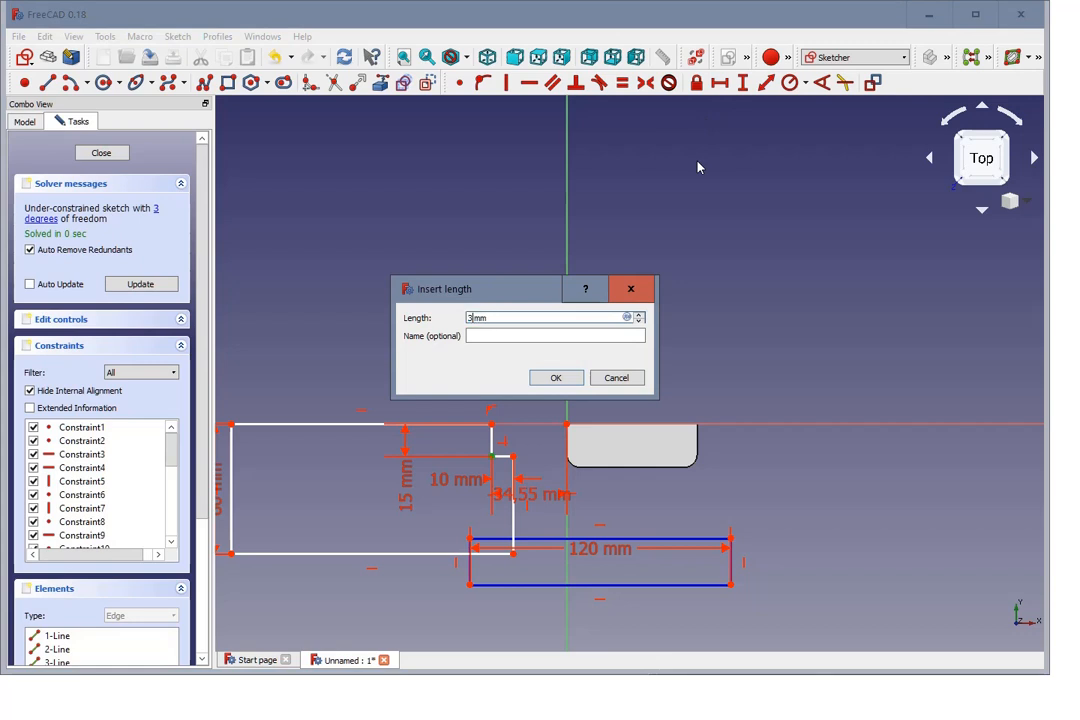
{"action": "left_click", "coordinate": [566, 383]}
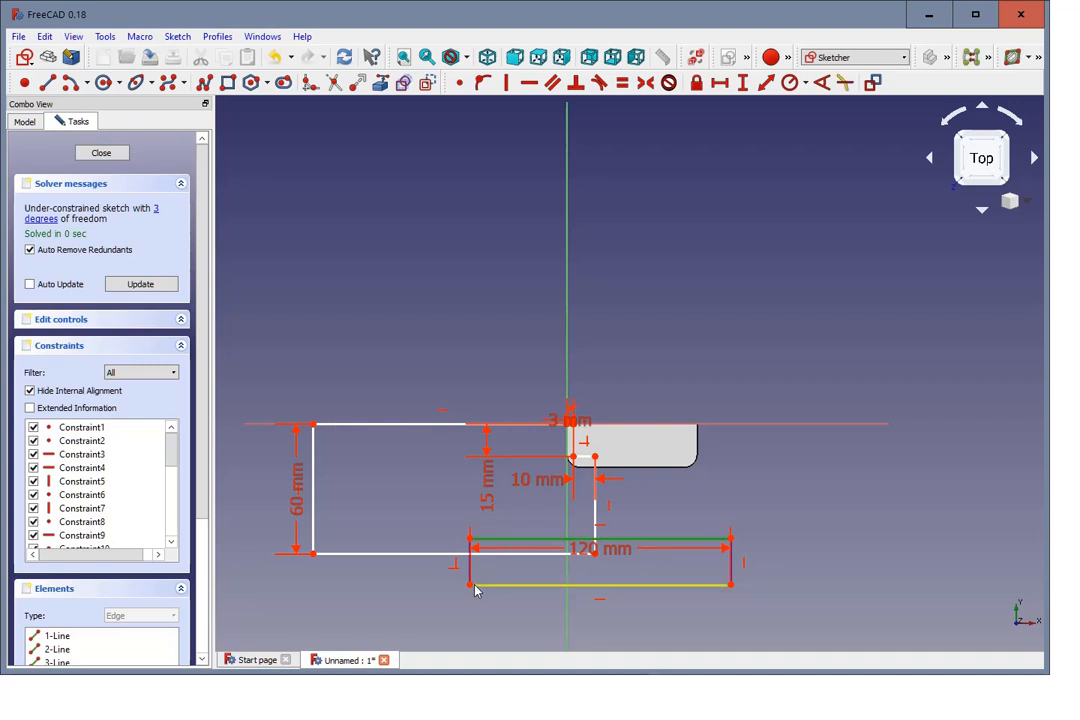
{"action": "left_click_drag", "start_coordinate": [471, 585], "coordinate": [486, 606]}
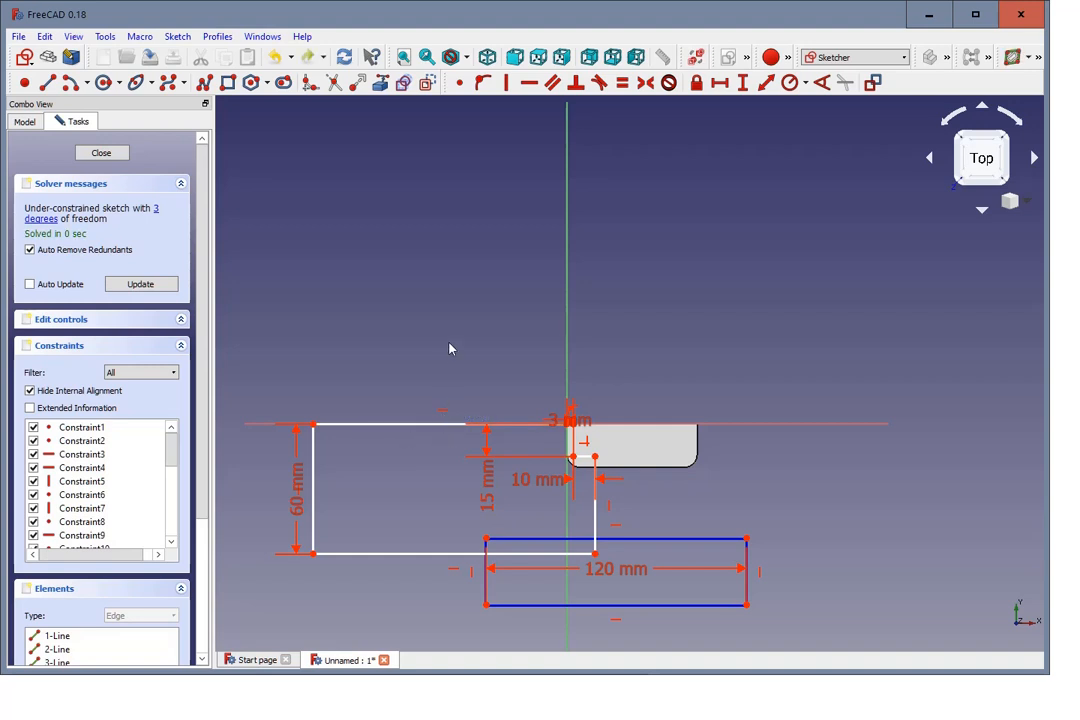
Step: Undo the construction rectangle's move and the 3 mm horizontal constraint at the notch corner
{"action": "key", "text": "ctrl+z"}
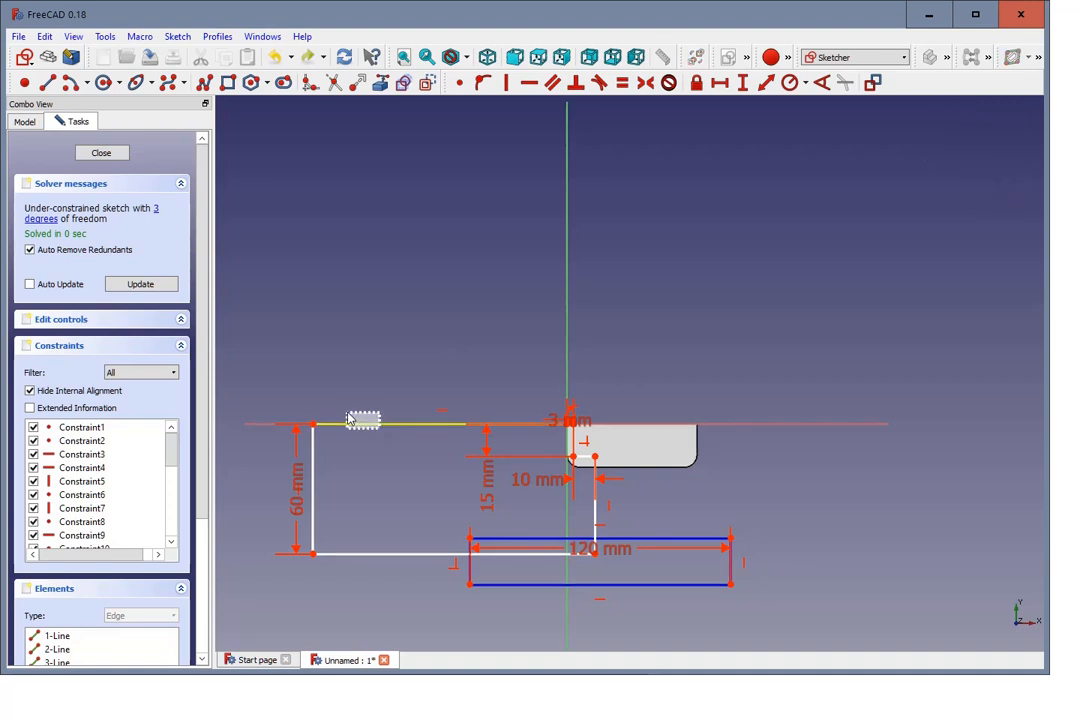
{"action": "left_click", "coordinate": [349, 423]}
{"action": "key", "text": "ctrl+z"}
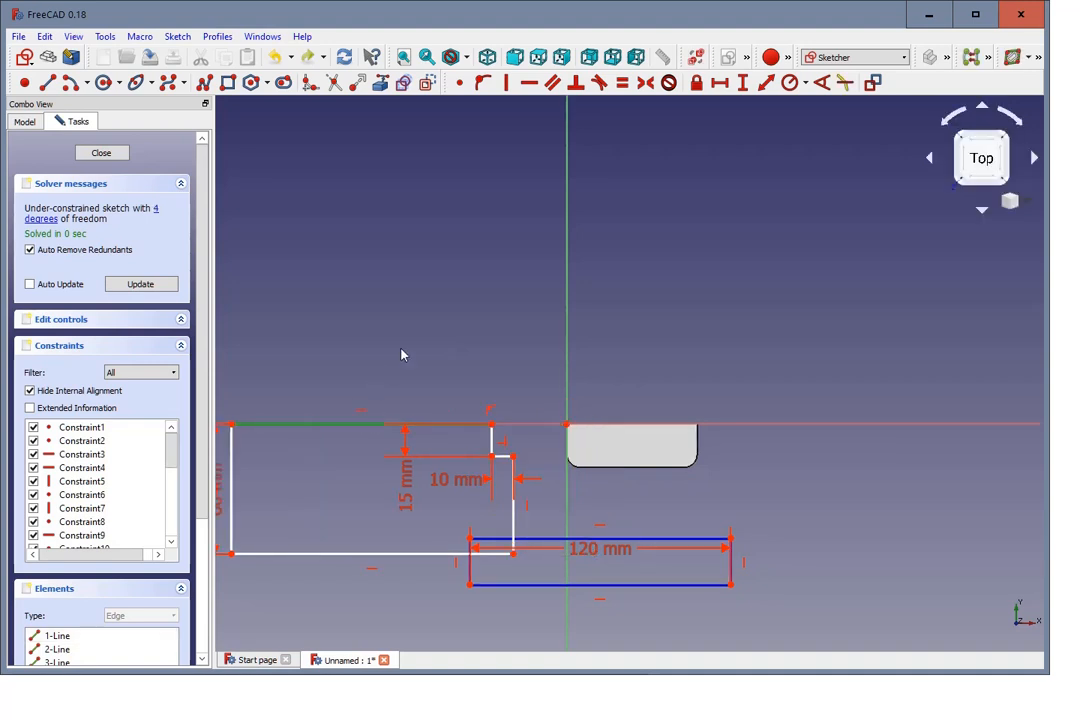
{"action": "left_click", "coordinate": [680, 510]}
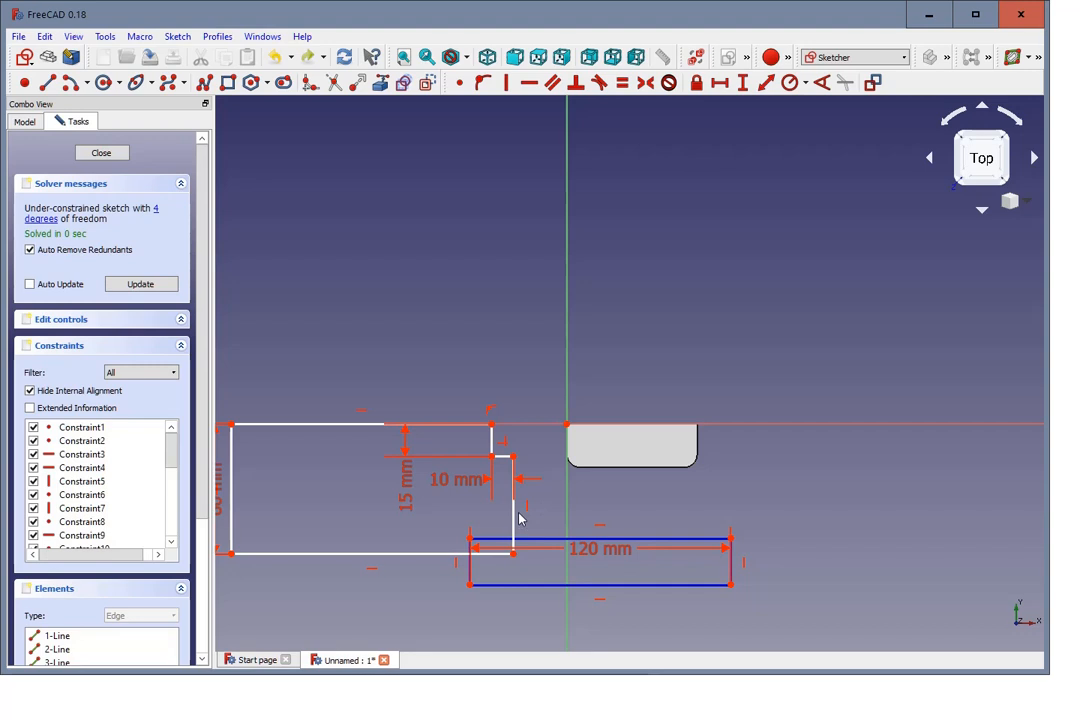
Step: Reposition the profile and construction rectangle, and add a horizontal distance constraint between the notch's inner corner and the rectangle's nearest upper corner
{"action": "mouse_move", "coordinate": [519, 519]}
{"action": "left_mouse_down"}
{"action": "mouse_move", "coordinate": [485, 513]}
{"action": "mouse_move", "coordinate": [504, 513]}
{"action": "left_mouse_up"}
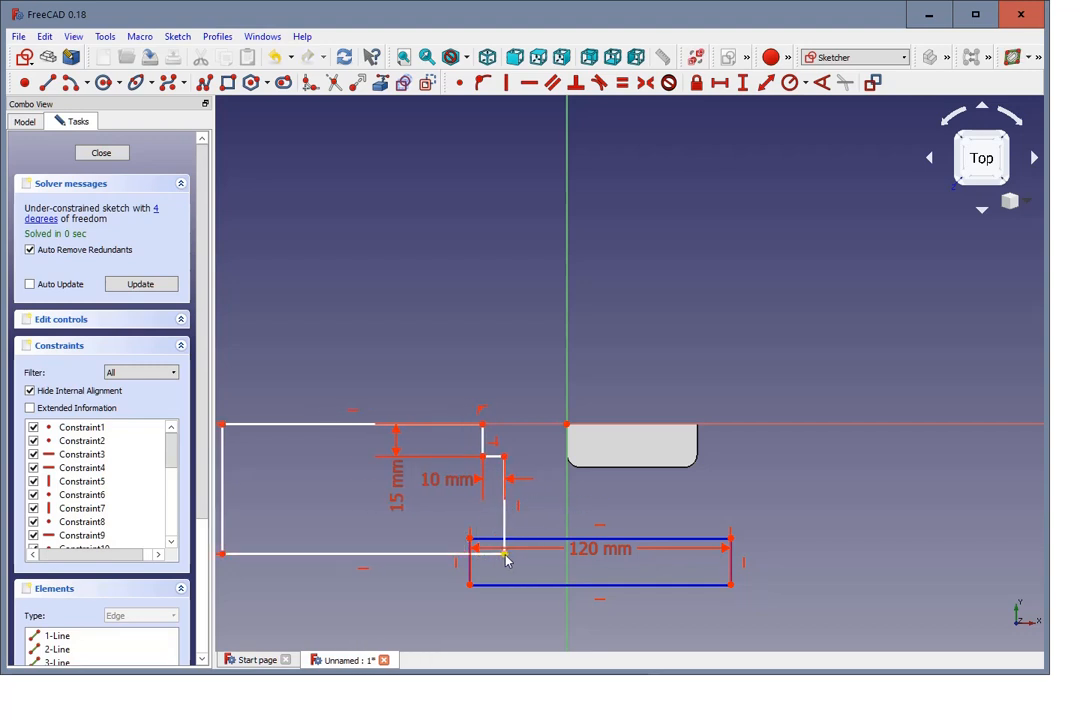
{"action": "left_click_drag", "start_coordinate": [505, 557], "coordinate": [510, 531]}
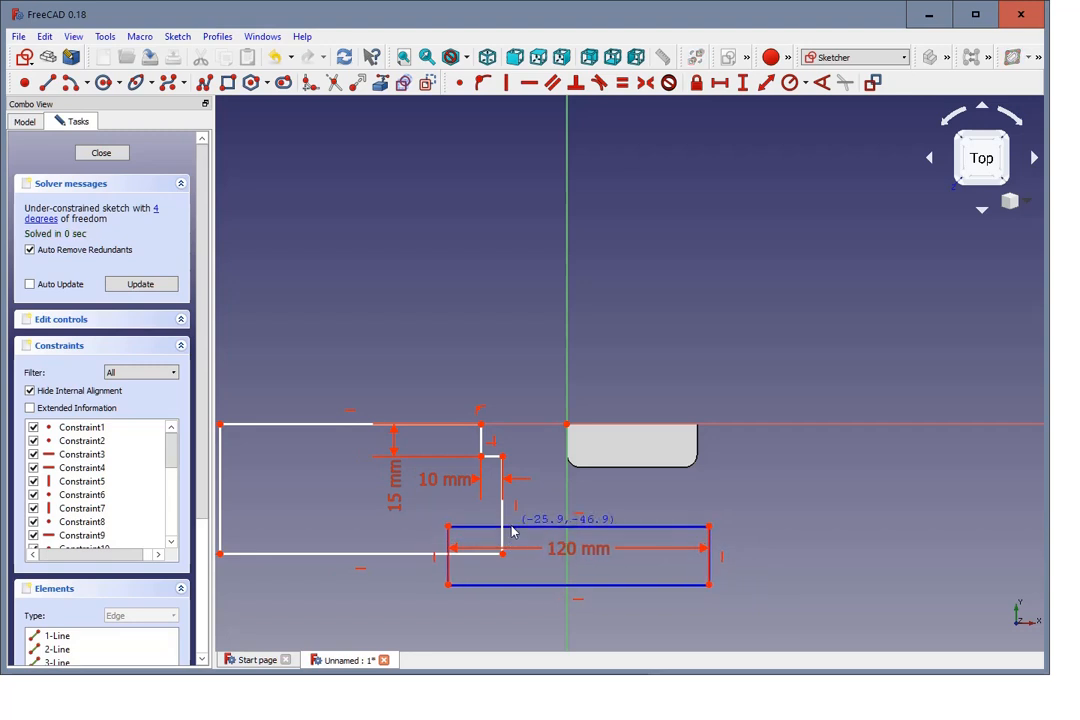
{"action": "left_click", "coordinate": [447, 528]}
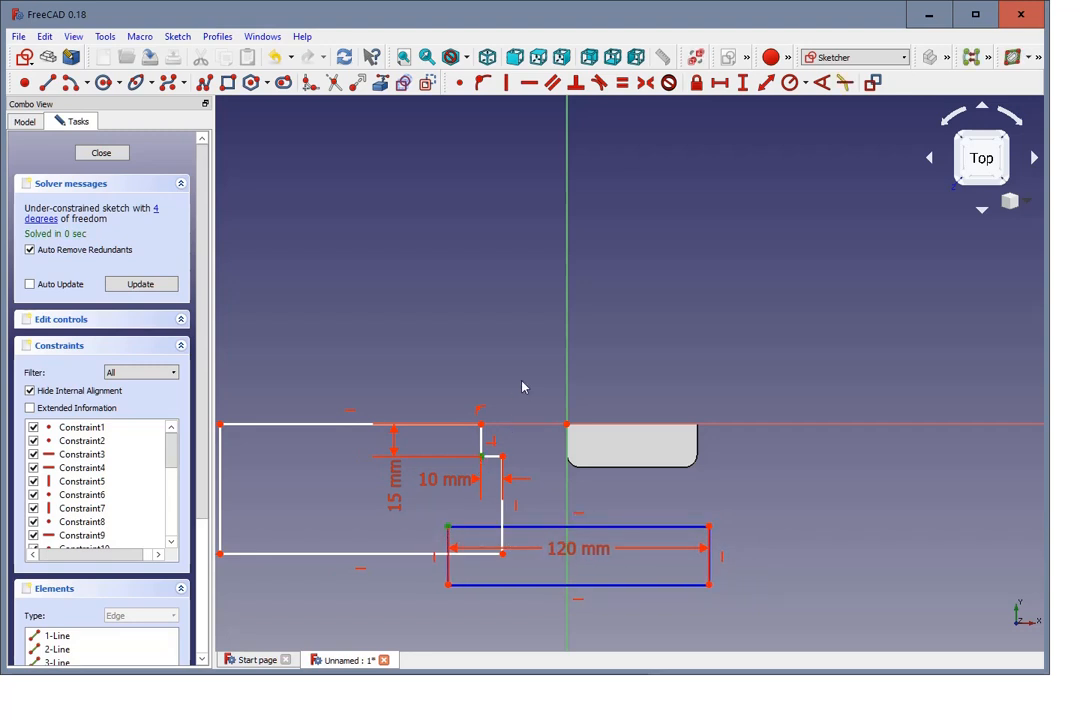
{"action": "left_click", "coordinate": [719, 82]}
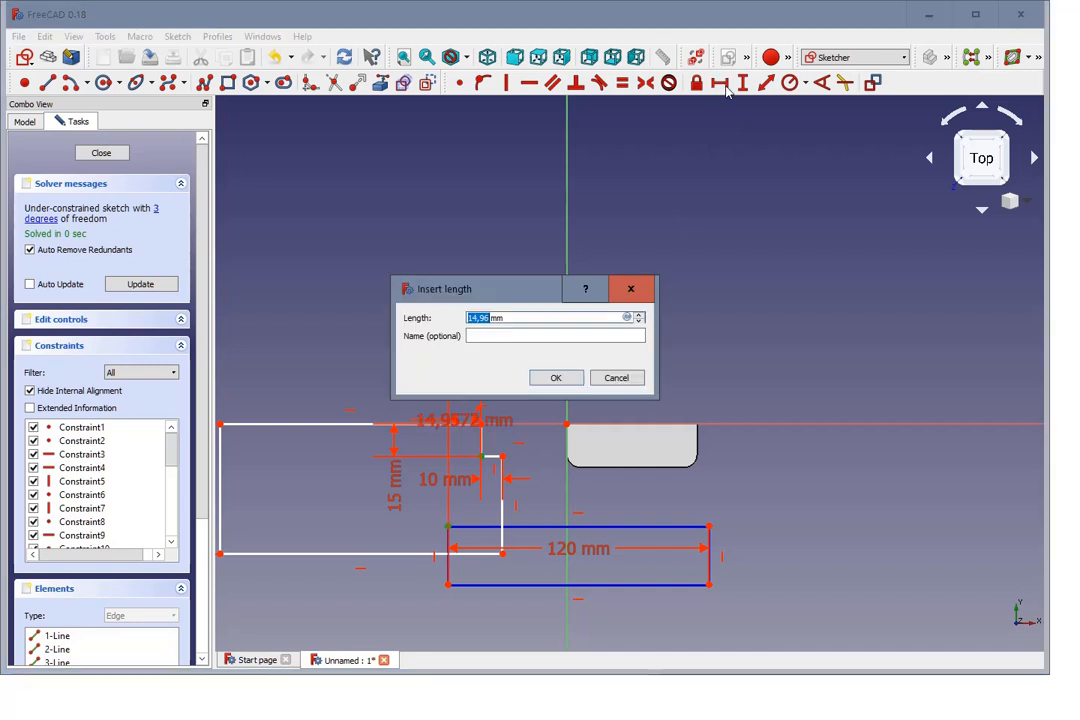
{"action": "left_click", "coordinate": [548, 381]}
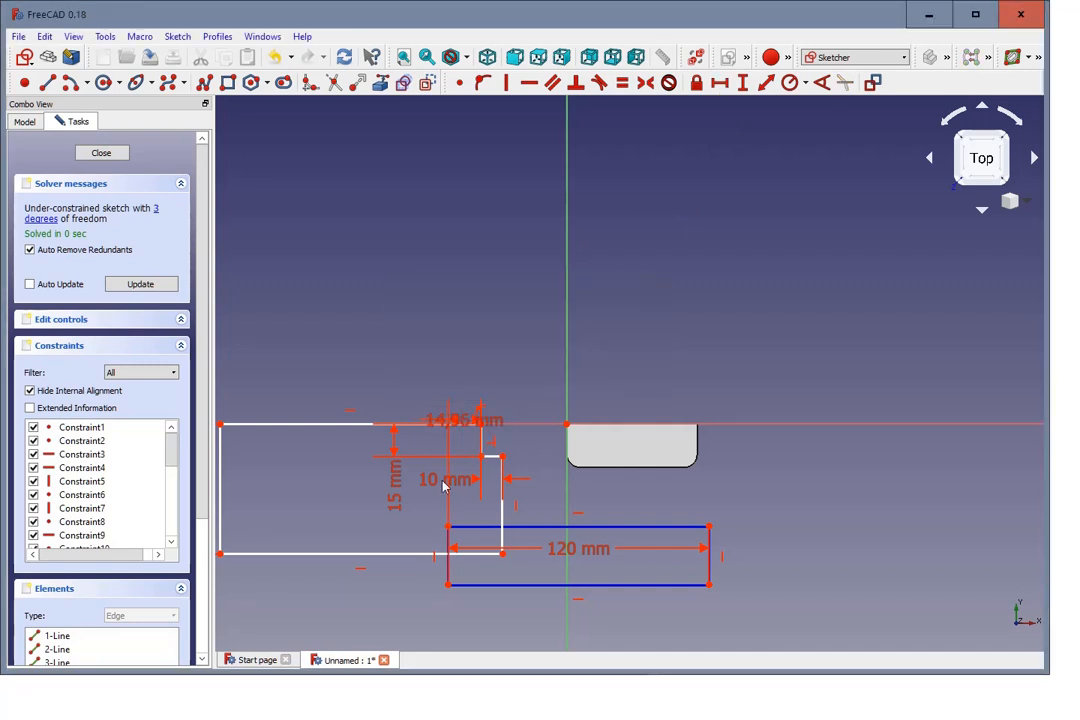
Step: Move the new horizontal dimension clear above the profile, set it to 3 mm, and shift the linked shapes toward the door frame
{"action": "left_click_drag", "start_coordinate": [457, 426], "coordinate": [398, 260]}
{"action": "double_click", "coordinate": [391, 258]}
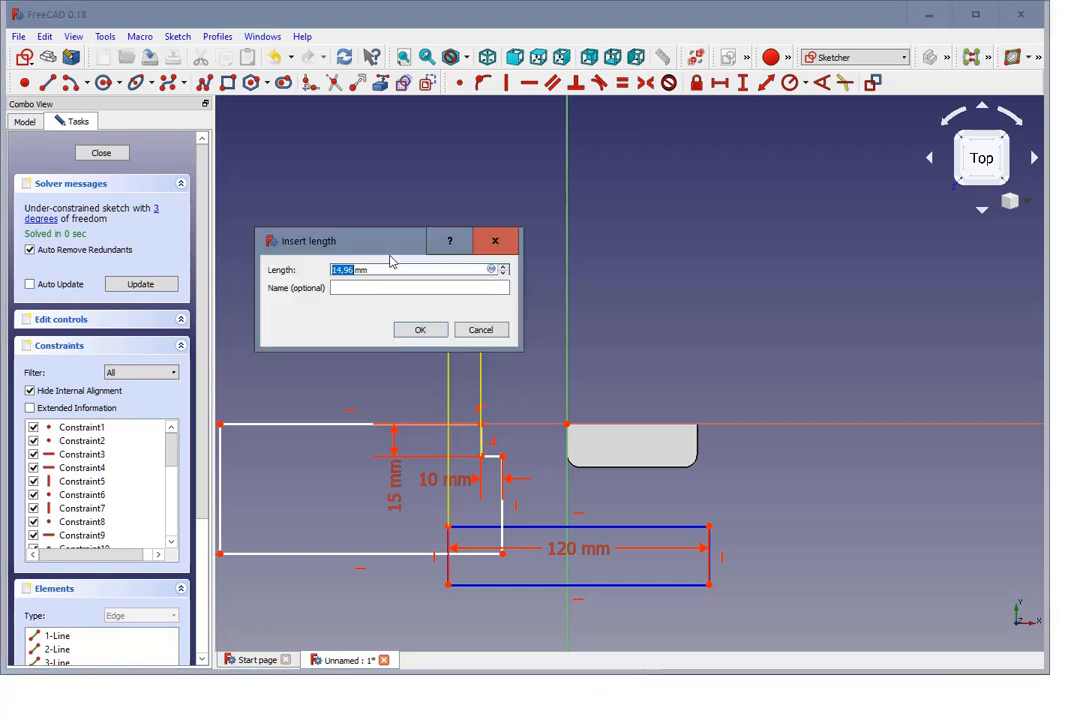
{"action": "type", "text": "3"}
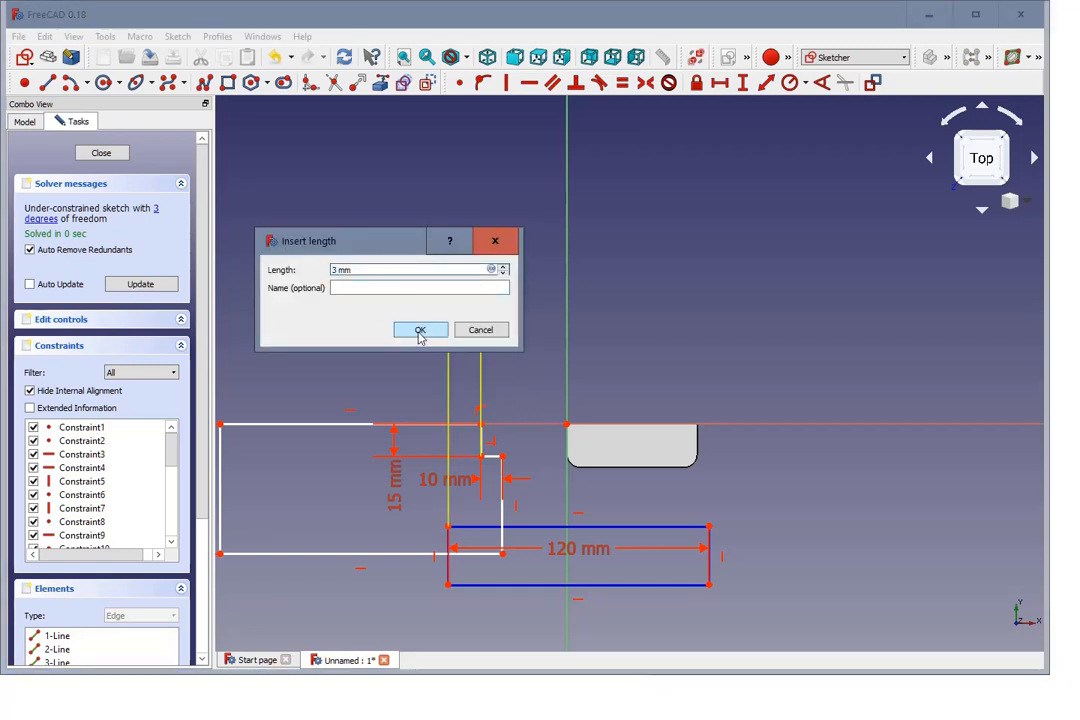
{"action": "left_click", "coordinate": [420, 331]}
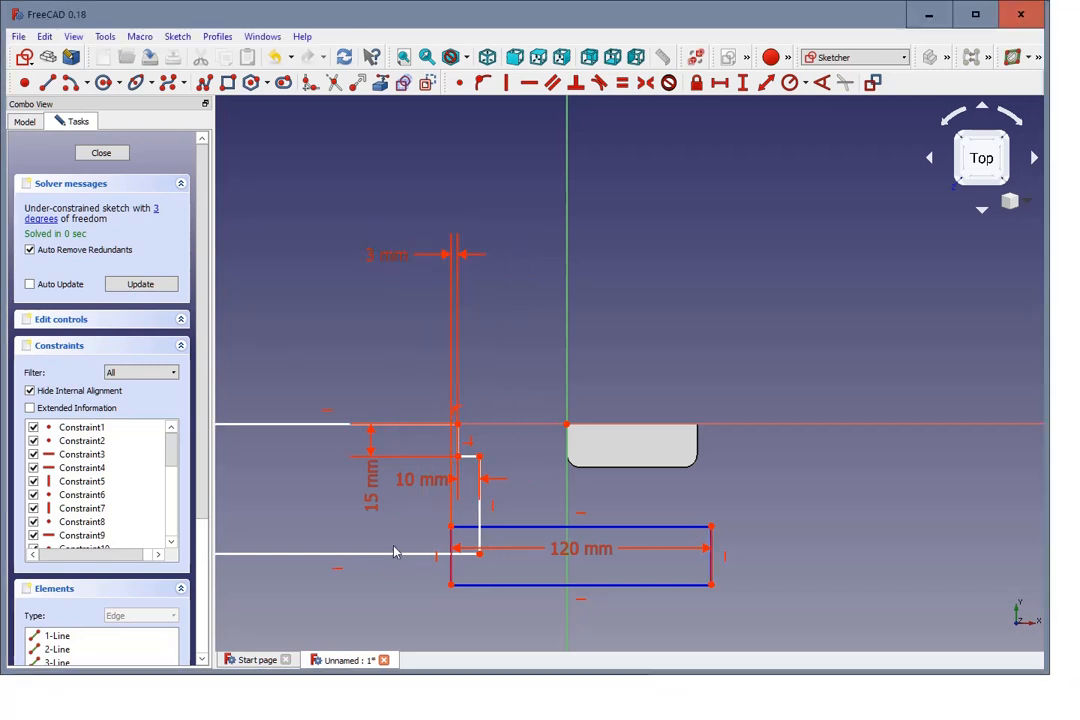
{"action": "mouse_move", "coordinate": [394, 558]}
{"action": "left_mouse_down"}
{"action": "mouse_move", "coordinate": [458, 557]}
{"action": "mouse_move", "coordinate": [436, 559]}
{"action": "mouse_move", "coordinate": [449, 552]}
{"action": "left_mouse_up"}
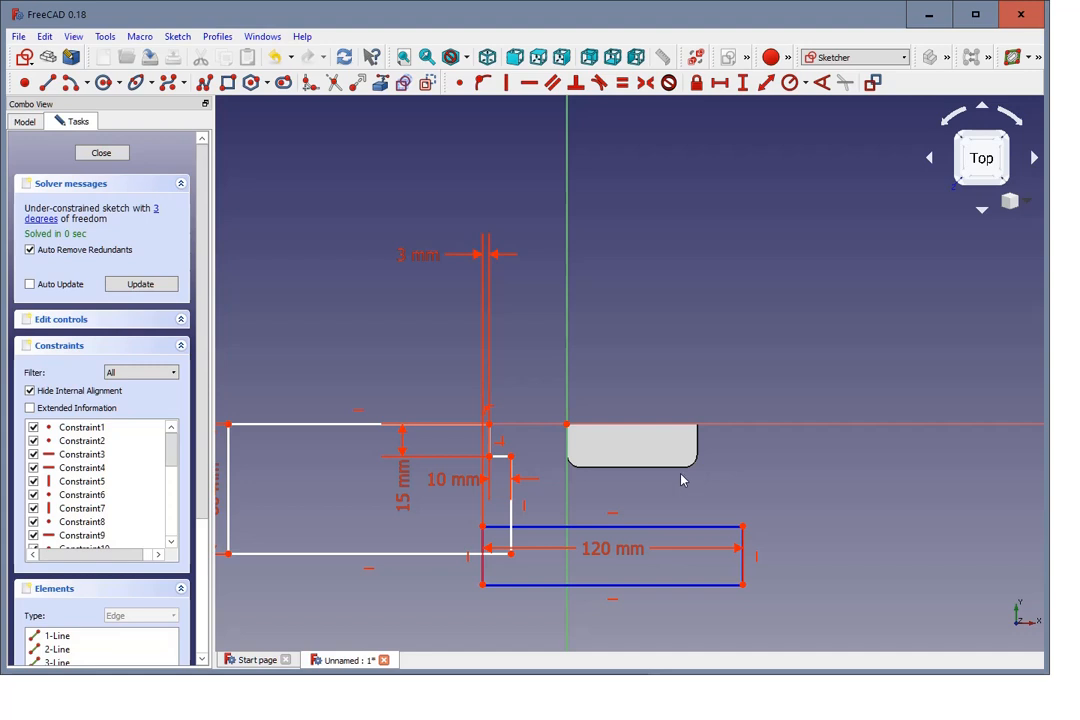
Step: Hide the DoorFrame body's Fillet, show the sketch under its Pad, and return to editing the stepped profile sketch
{"action": "left_click", "coordinate": [25, 121]}
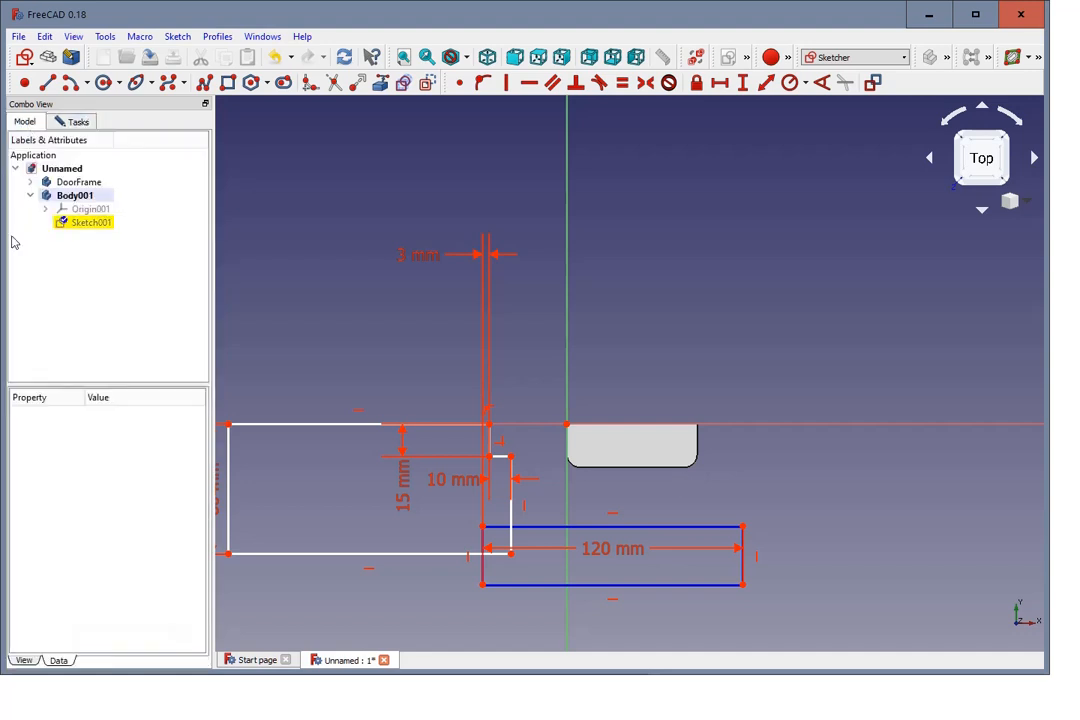
{"action": "left_click", "coordinate": [30, 182]}
{"action": "left_click", "coordinate": [76, 182]}
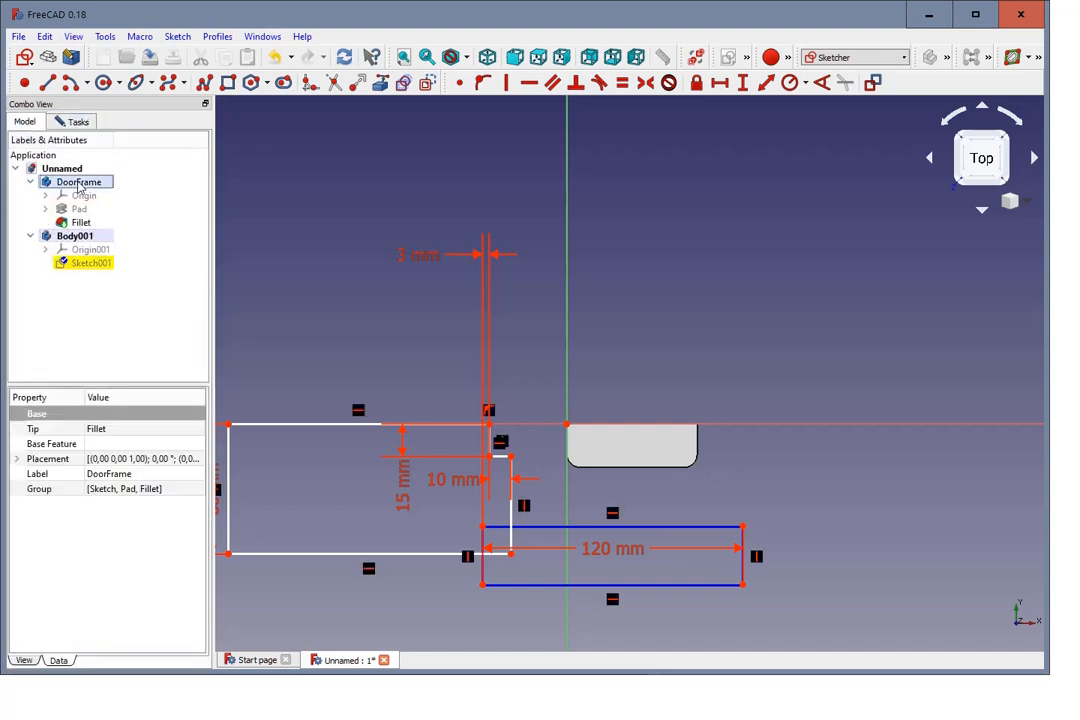
{"action": "left_click", "coordinate": [78, 222]}
{"action": "key", "text": "space"}
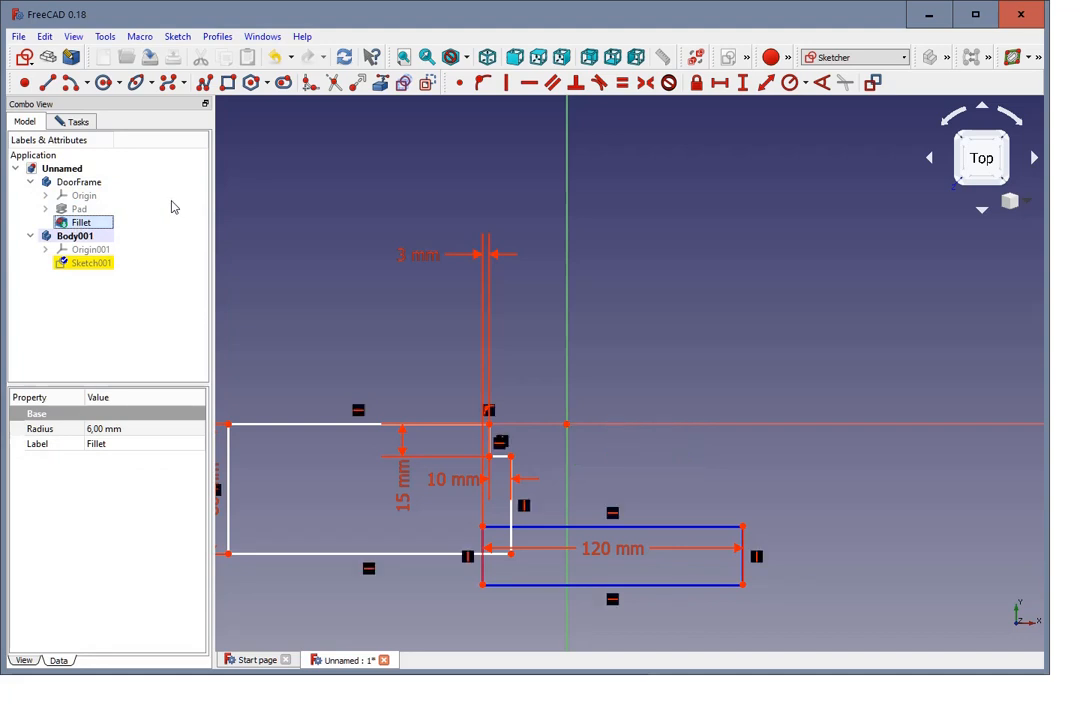
{"action": "left_click", "coordinate": [45, 209]}
{"action": "left_click", "coordinate": [95, 222]}
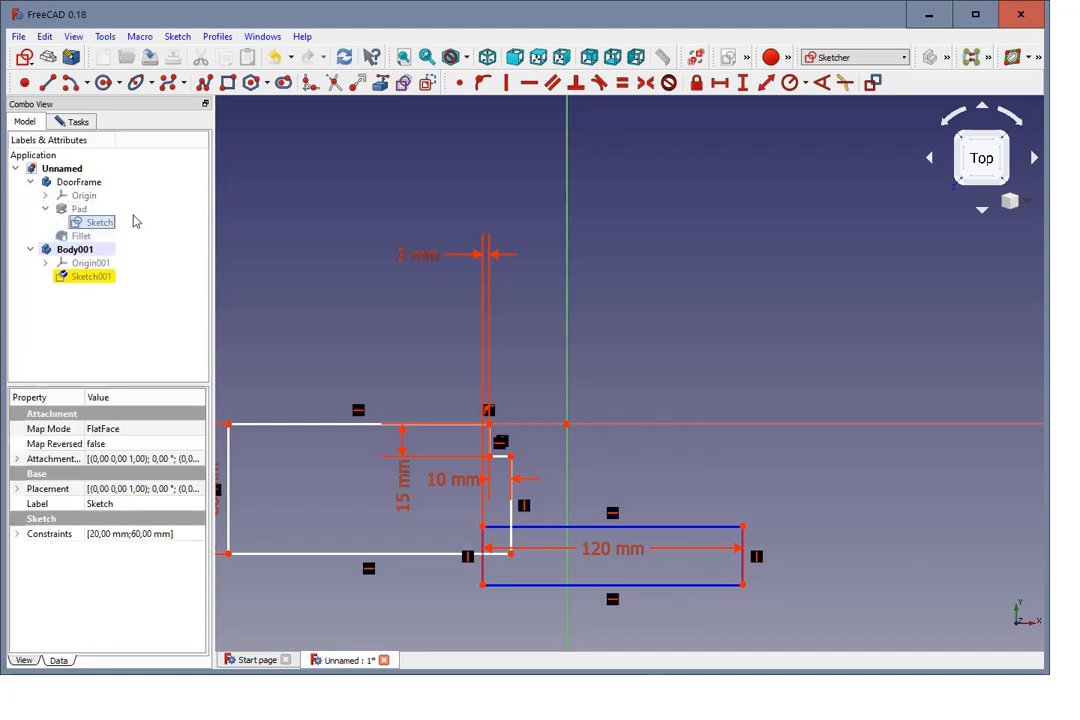
{"action": "key", "text": "space"}
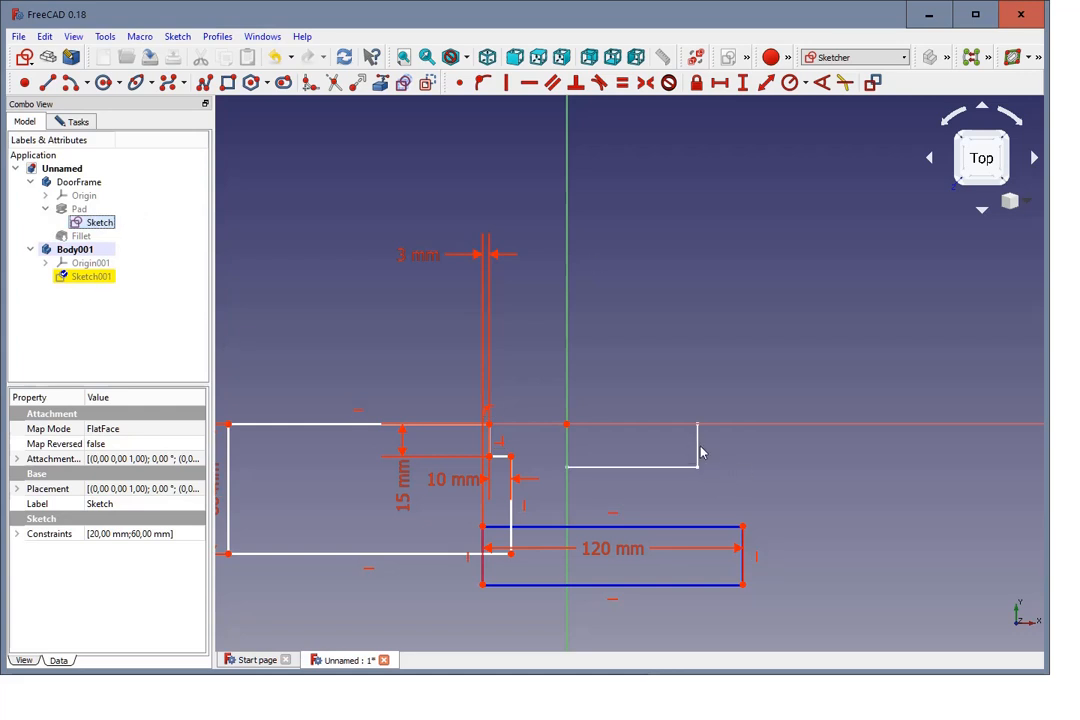
{"action": "left_click", "coordinate": [70, 120]}
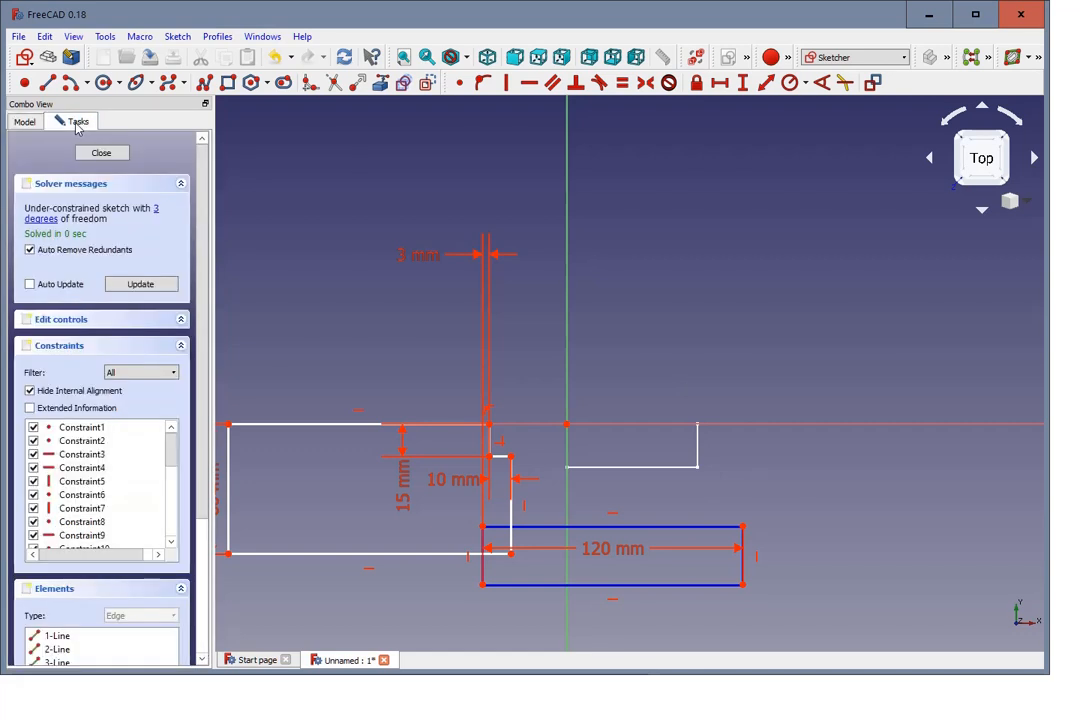
Step: Carbon-copy the door frame sketch's rectangle into the current sketch as construction geometry
{"action": "left_click", "coordinate": [380, 83]}
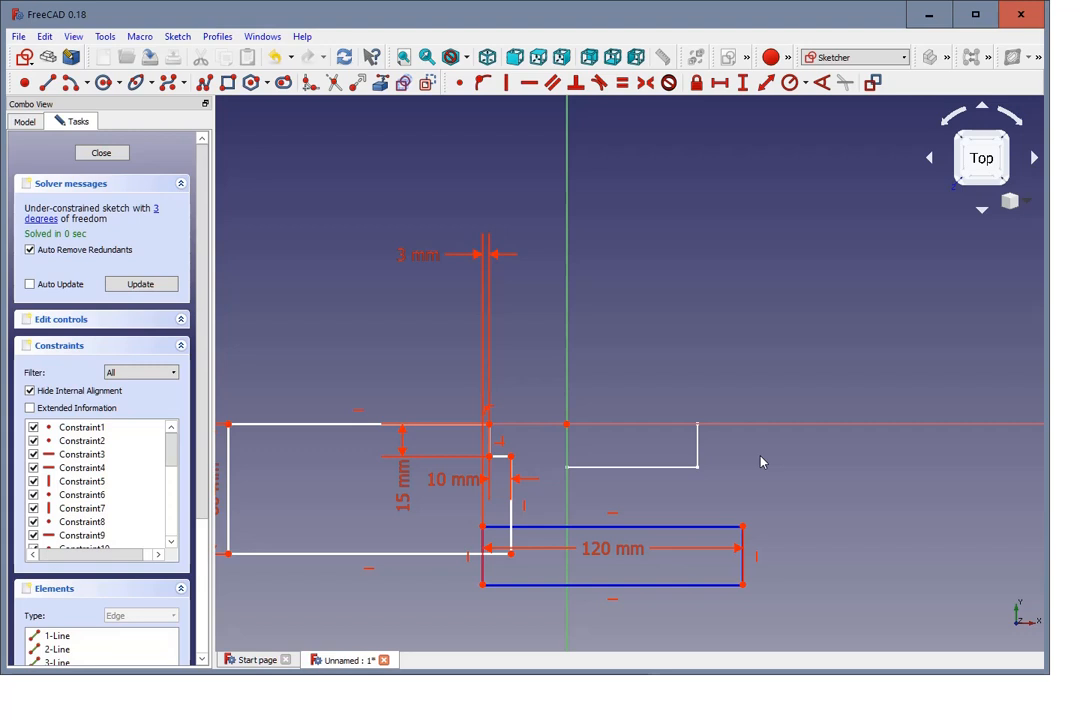
{"action": "left_click", "coordinate": [404, 85]}
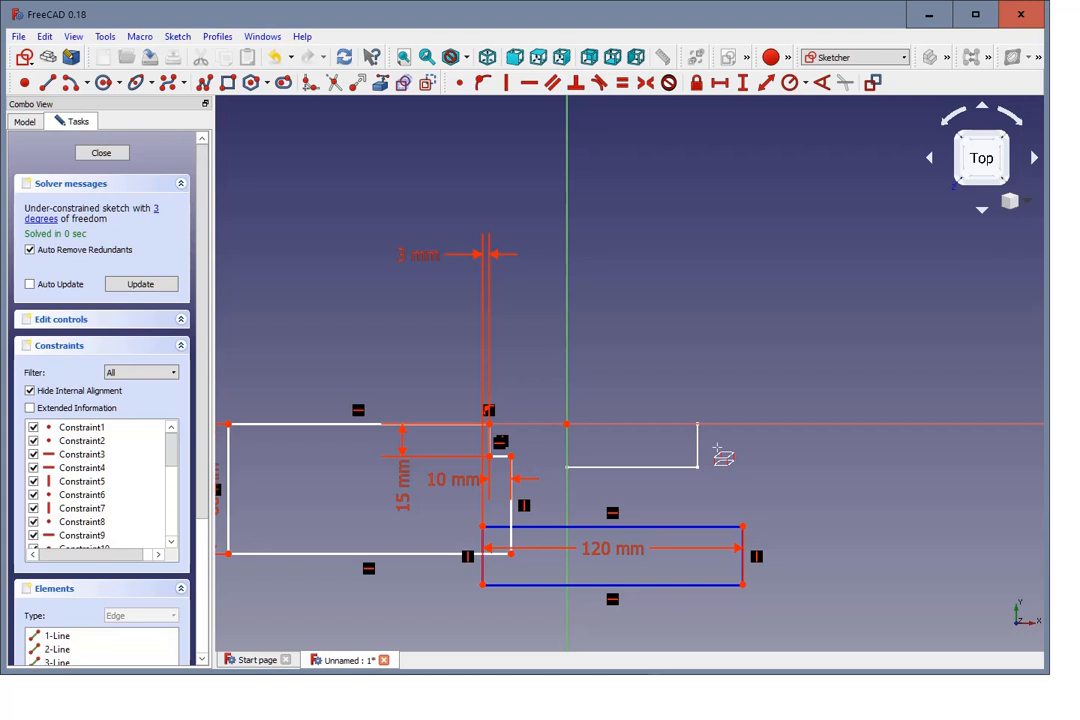
{"action": "left_click", "coordinate": [697, 447]}
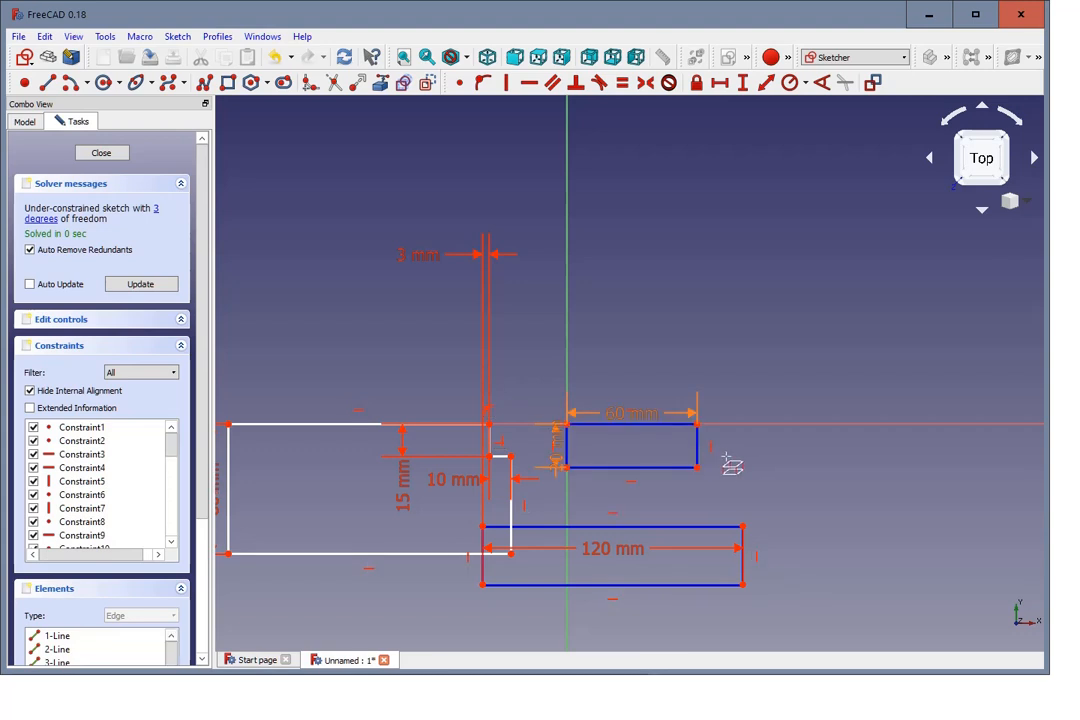
{"action": "key", "text": "Escape"}
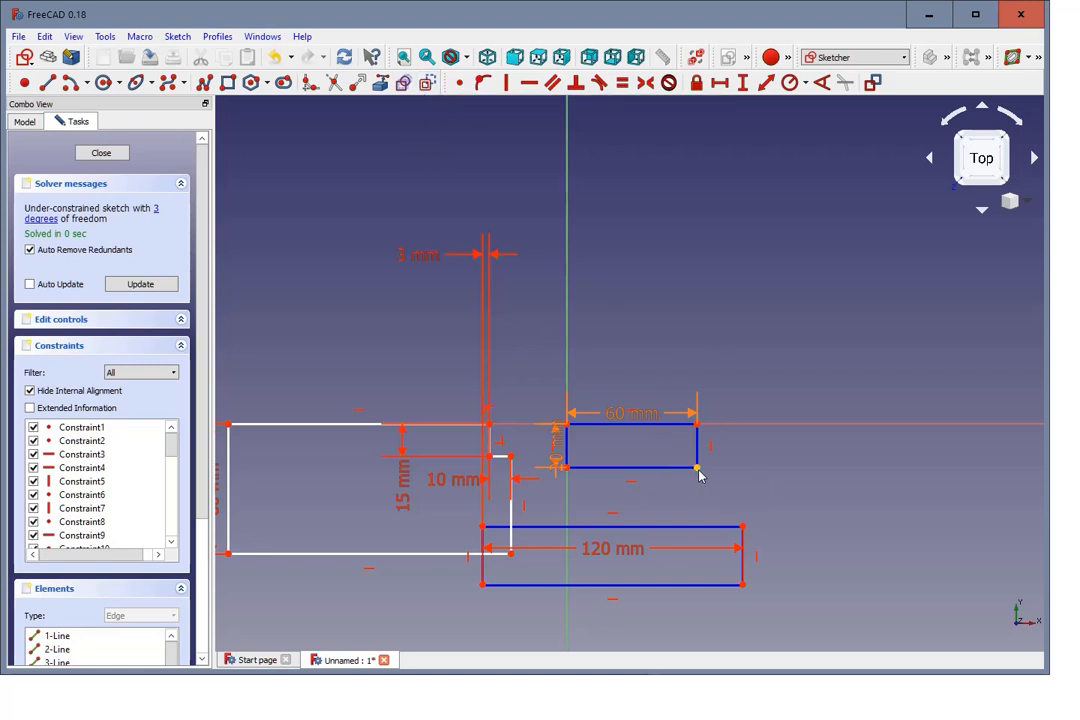
Step: Constrain the horizontal distance between the copied door frame's outer lower corner and the construction rectangle's outer upper corner to 15 mm
{"action": "left_click", "coordinate": [742, 527]}
{"action": "left_click", "coordinate": [719, 85]}
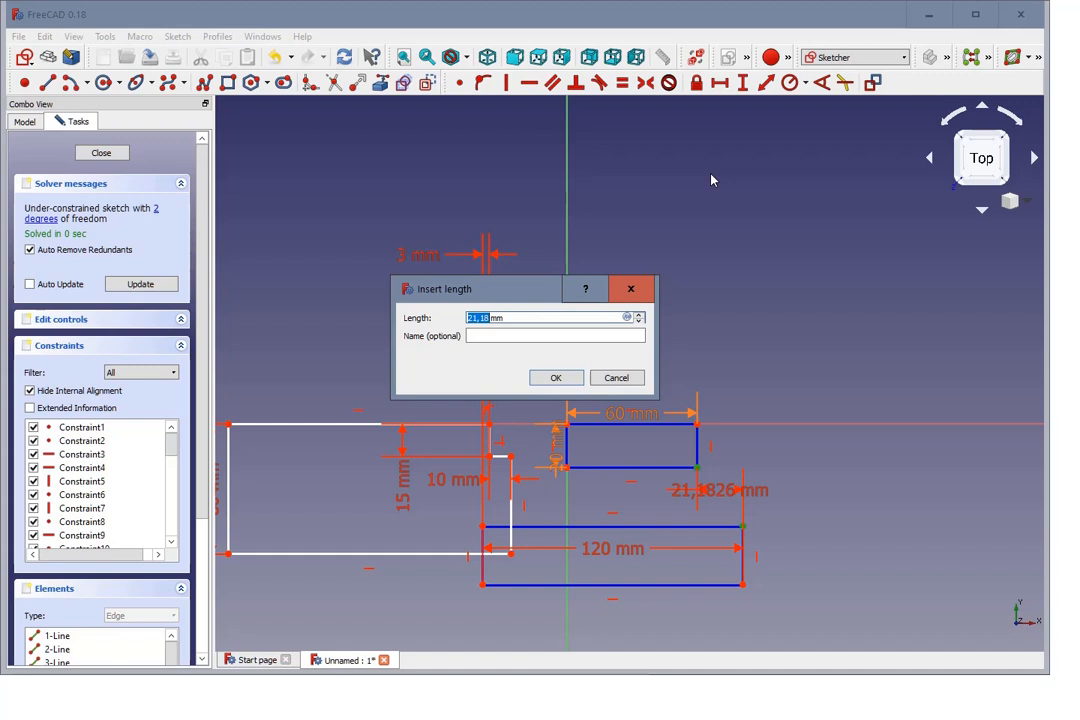
{"action": "type", "text": "1"}
{"action": "left_click", "coordinate": [562, 378]}
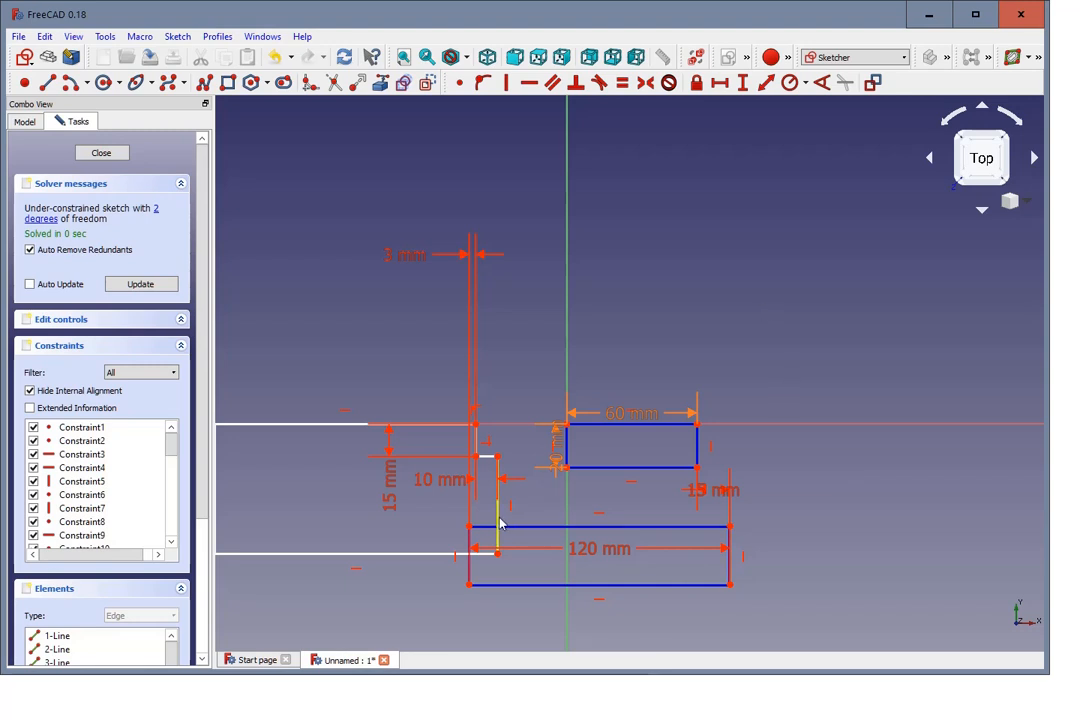
Step: Stretch the lower construction rectangle downward and constrain its height to 48.07 mm
{"action": "left_click_drag", "start_coordinate": [499, 517], "coordinate": [386, 556]}
{"action": "left_click", "coordinate": [156, 211]}
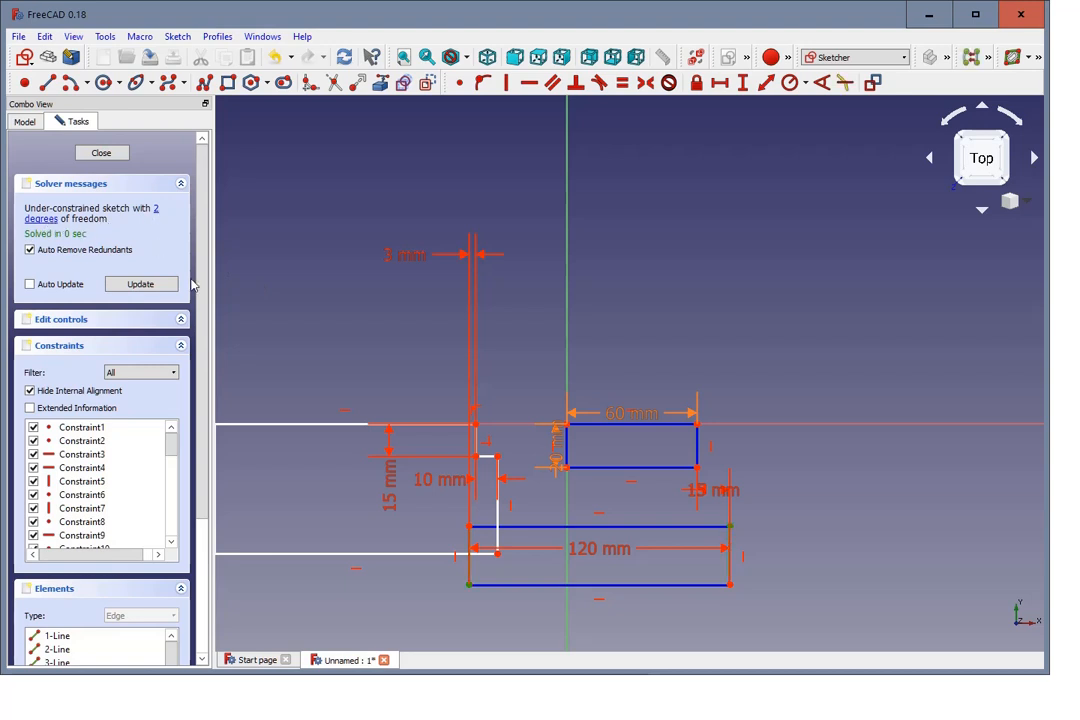
{"action": "scroll", "coordinate": [374, 366], "scroll_direction": "down", "scroll_amount": 5}
{"action": "scroll", "coordinate": [300, 320], "scroll_direction": "up", "scroll_amount": 3}
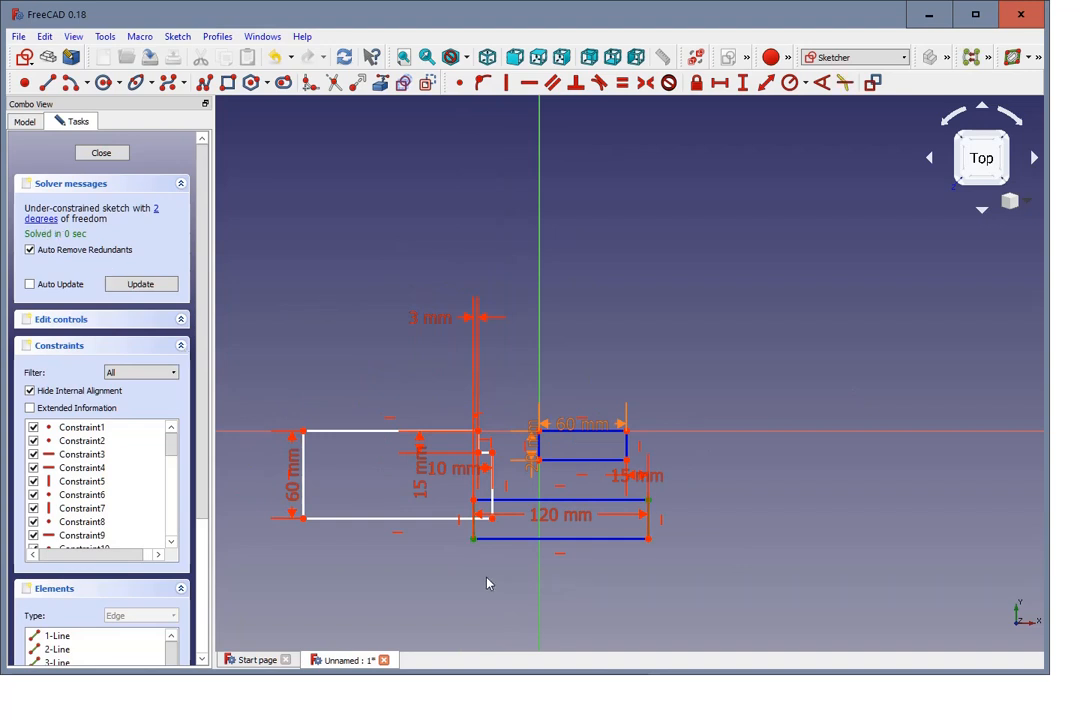
{"action": "left_click_drag", "start_coordinate": [632, 545], "coordinate": [645, 570]}
{"action": "left_click", "coordinate": [650, 533]}
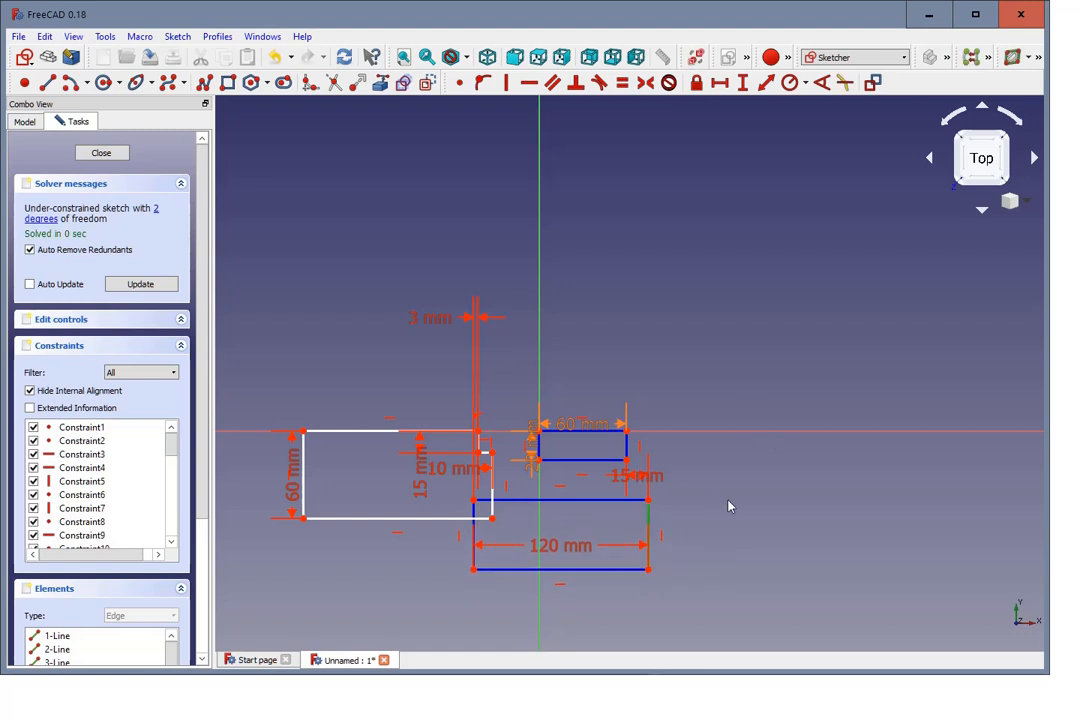
{"action": "left_click", "coordinate": [743, 83]}
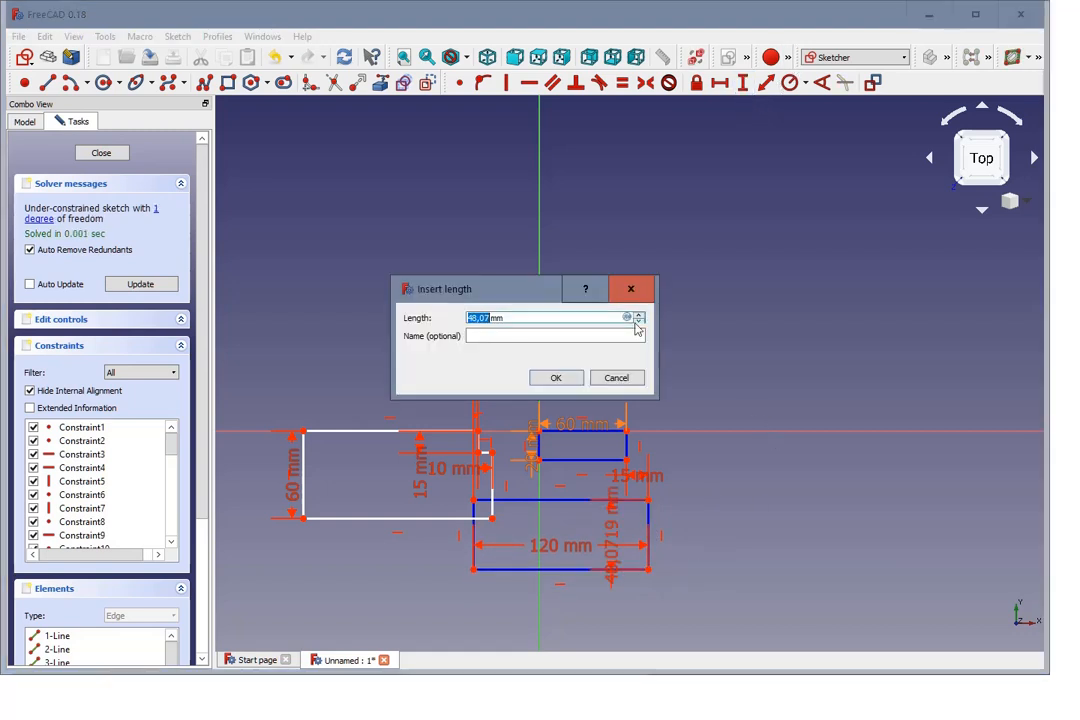
{"action": "left_click", "coordinate": [570, 377]}
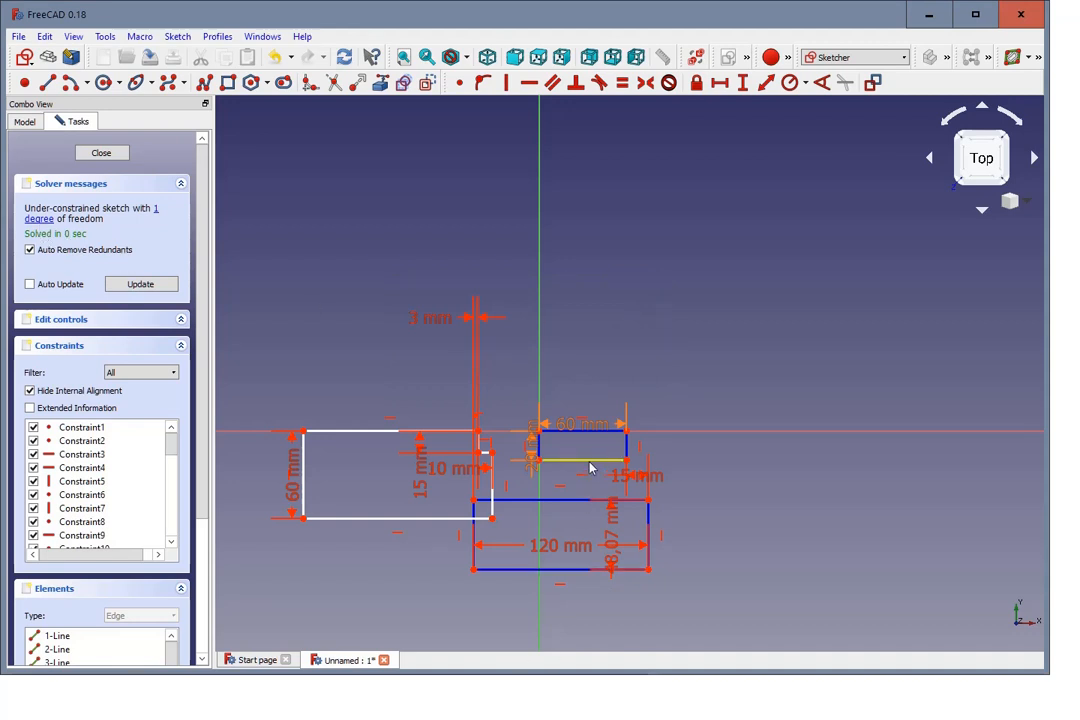
Step: Move the construction rectangle farther below the copied door frame and delete its lower edge and both side edges, leaving only the upper line
{"action": "left_click_drag", "start_coordinate": [554, 502], "coordinate": [580, 547]}
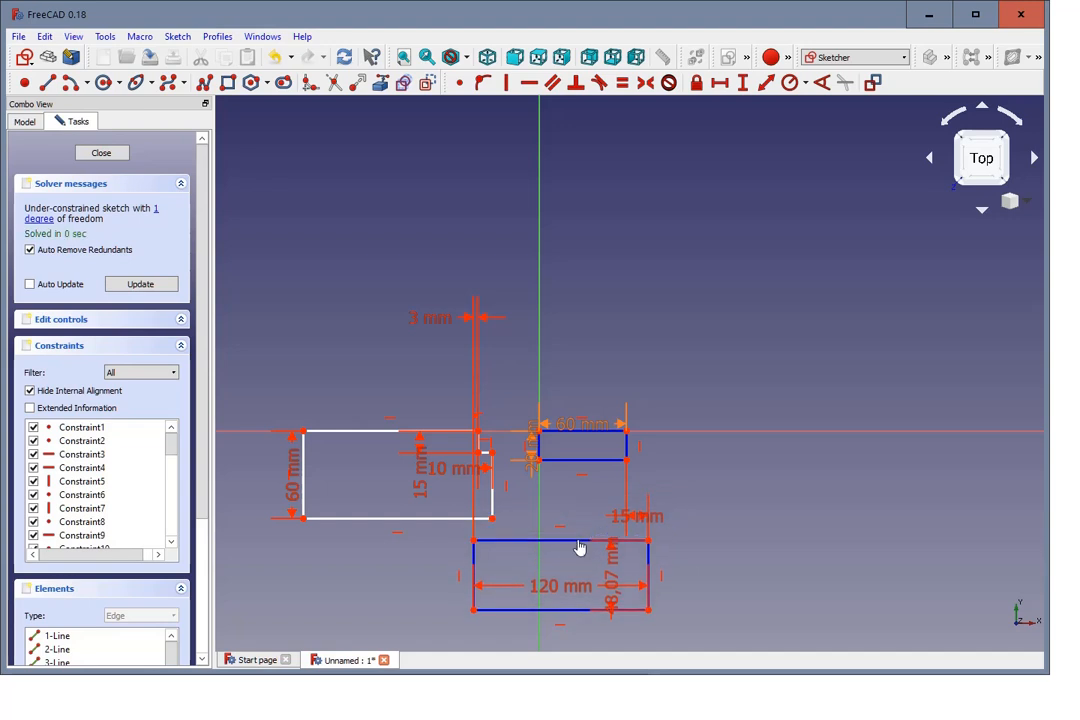
{"action": "left_click", "coordinate": [475, 541]}
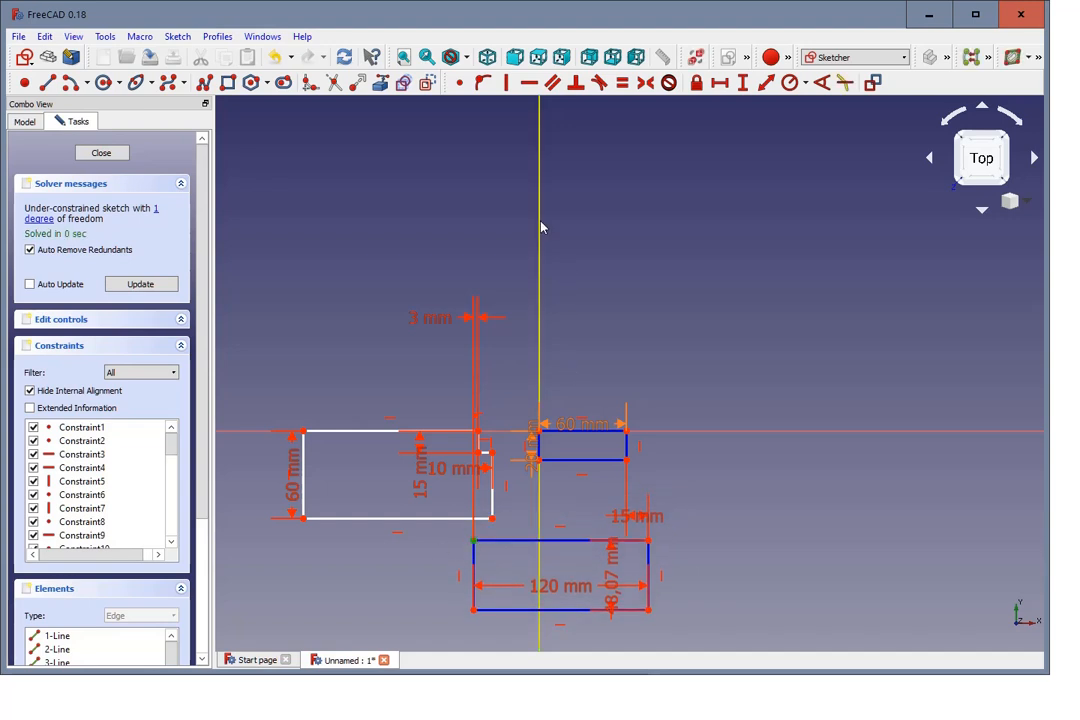
{"action": "left_click", "coordinate": [585, 612]}
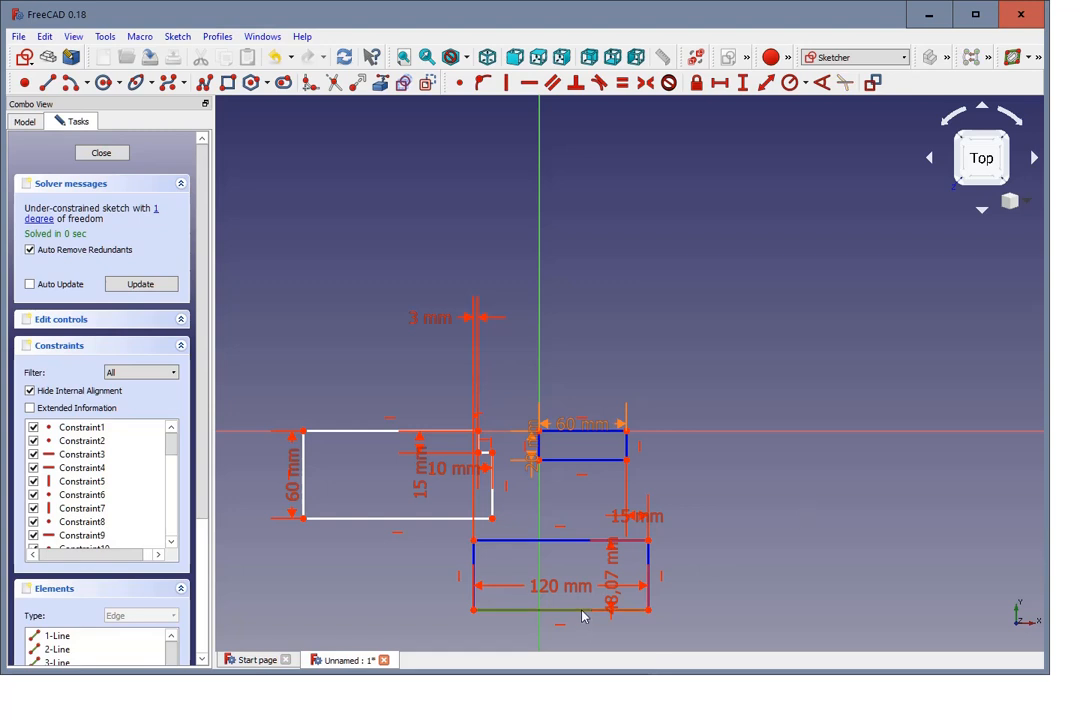
{"action": "key", "text": "Delete"}
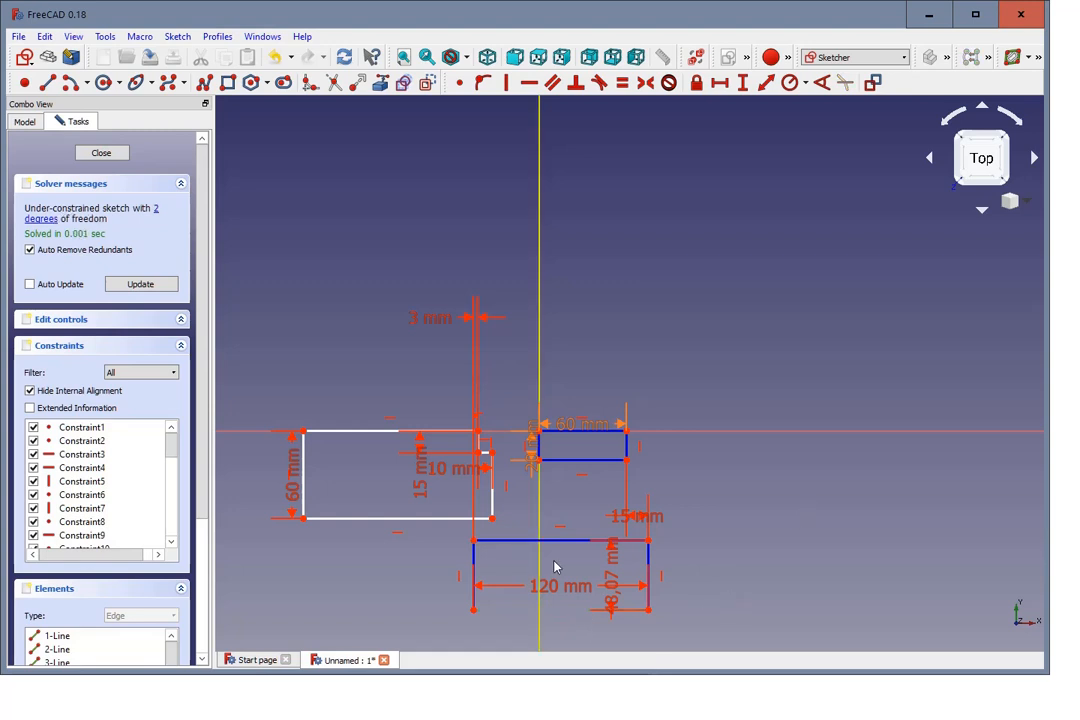
{"action": "left_click", "coordinate": [474, 570]}
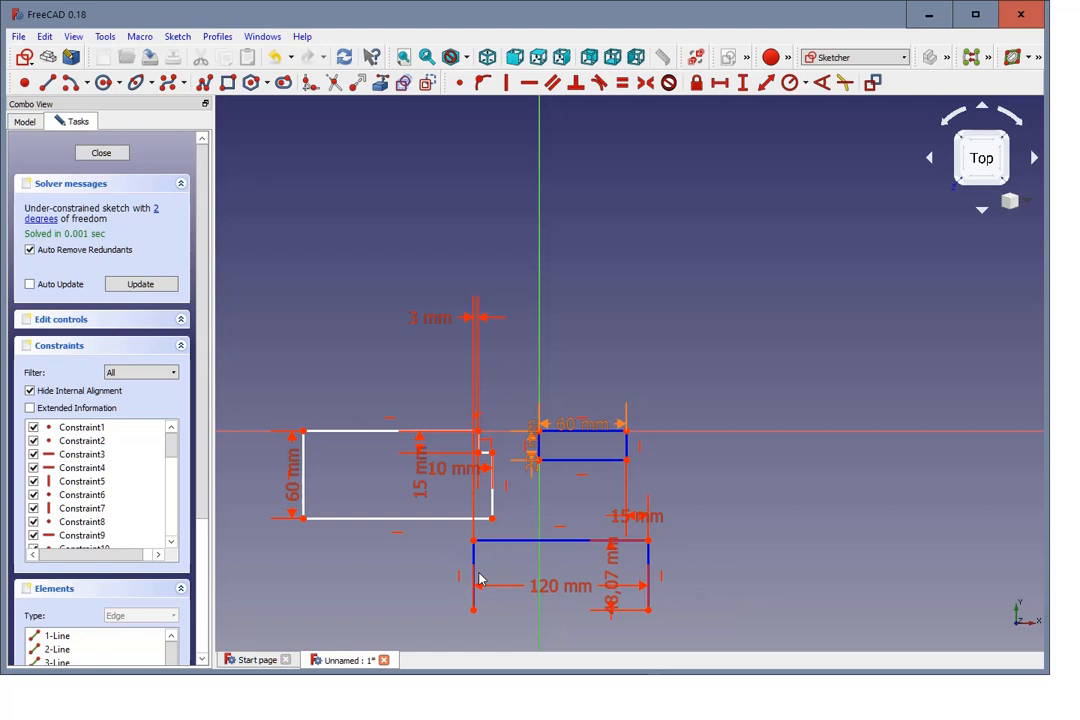
{"action": "key", "text": "Delete"}
{"action": "left_click", "coordinate": [650, 586]}
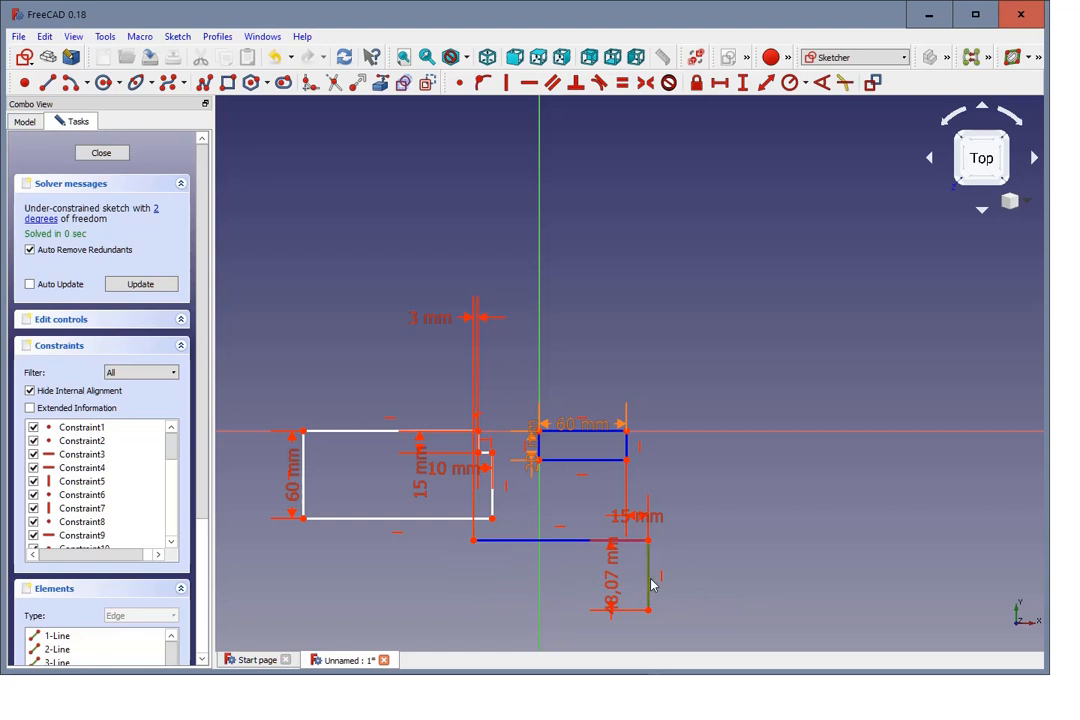
{"action": "key", "text": "Delete"}
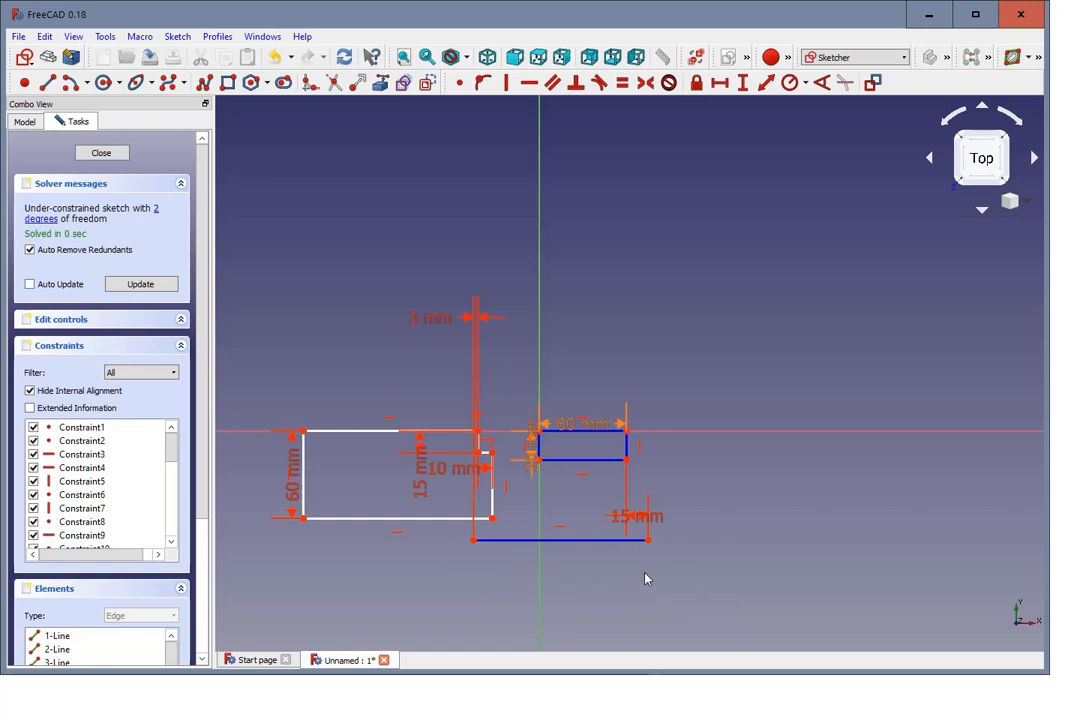
Step: Constrain the horizontal length of the remaining construction line to 120 mm
{"action": "left_click_drag", "start_coordinate": [585, 541], "coordinate": [562, 558]}
{"action": "left_click", "coordinate": [563, 553]}
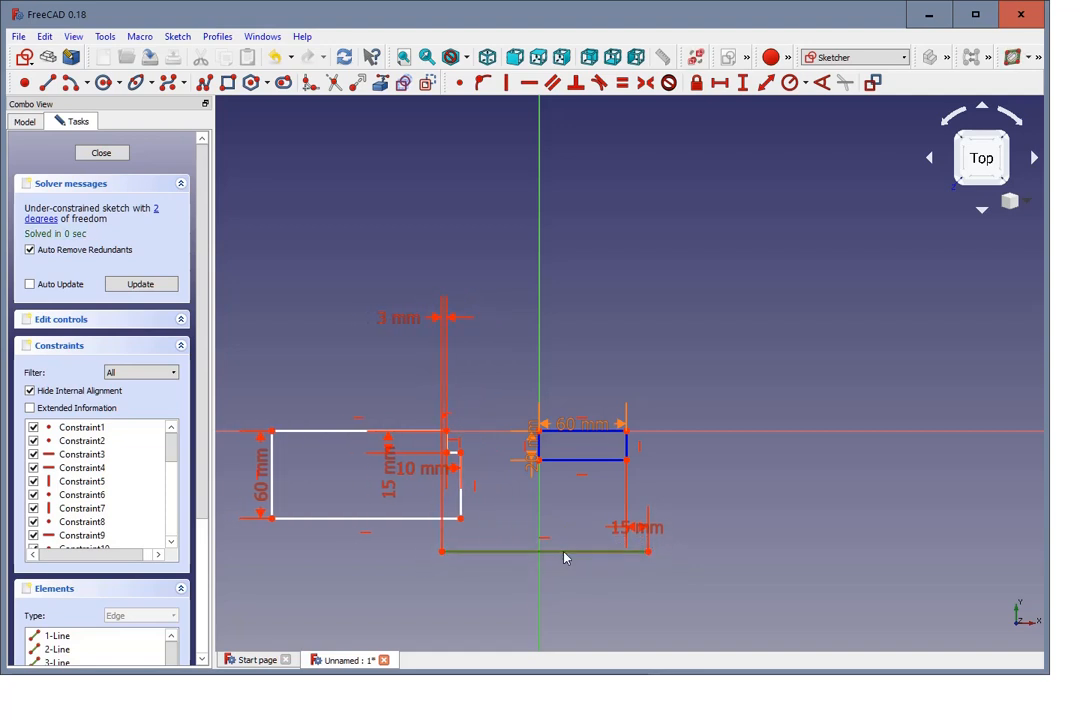
{"action": "left_click", "coordinate": [719, 83]}
{"action": "type", "text": "120"}
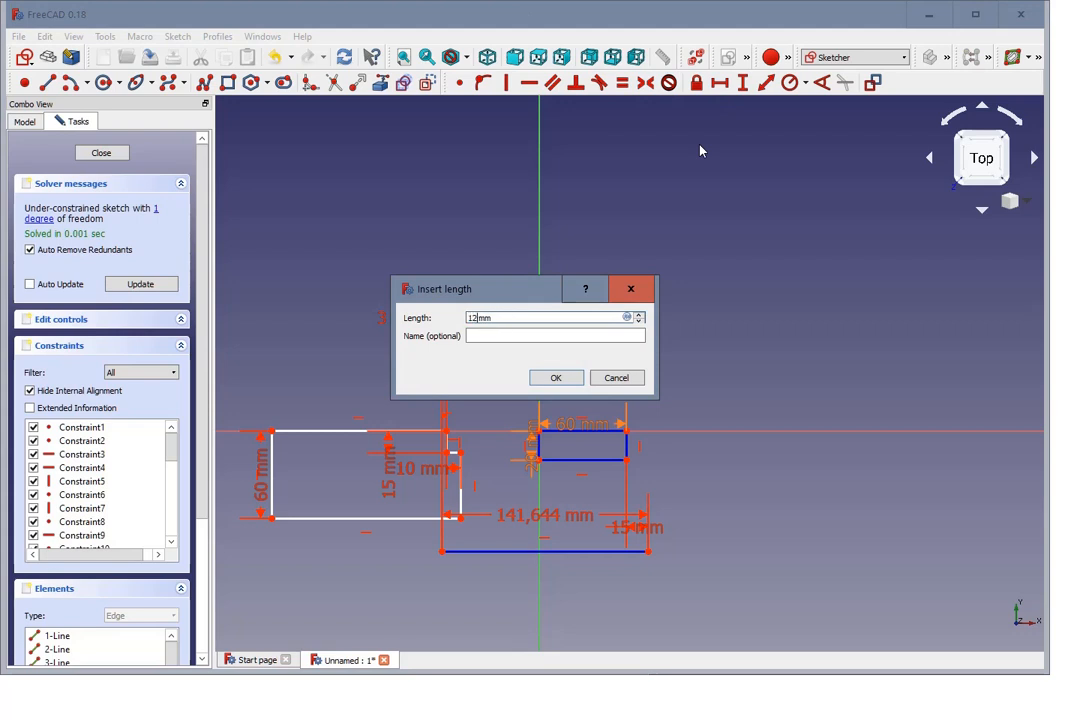
{"action": "key", "text": "Return"}
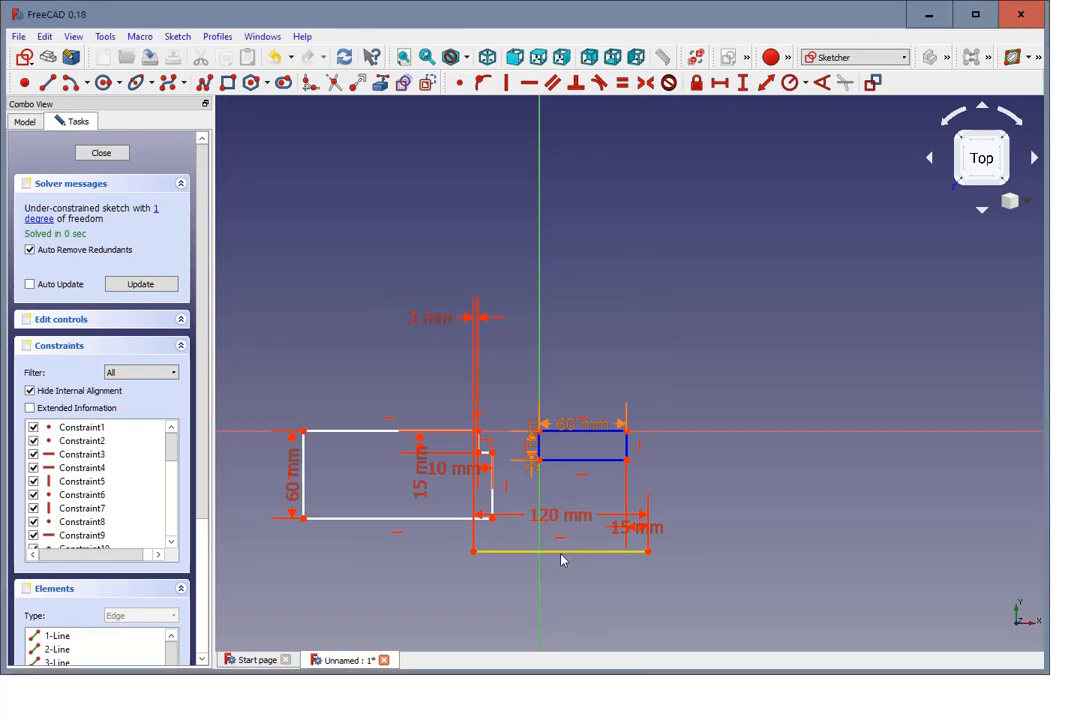
Step: Move the 120 mm construction line lower, lock its endpoint beneath the stepped profile, and finish the sketch
{"action": "left_click_drag", "start_coordinate": [562, 556], "coordinate": [489, 590]}
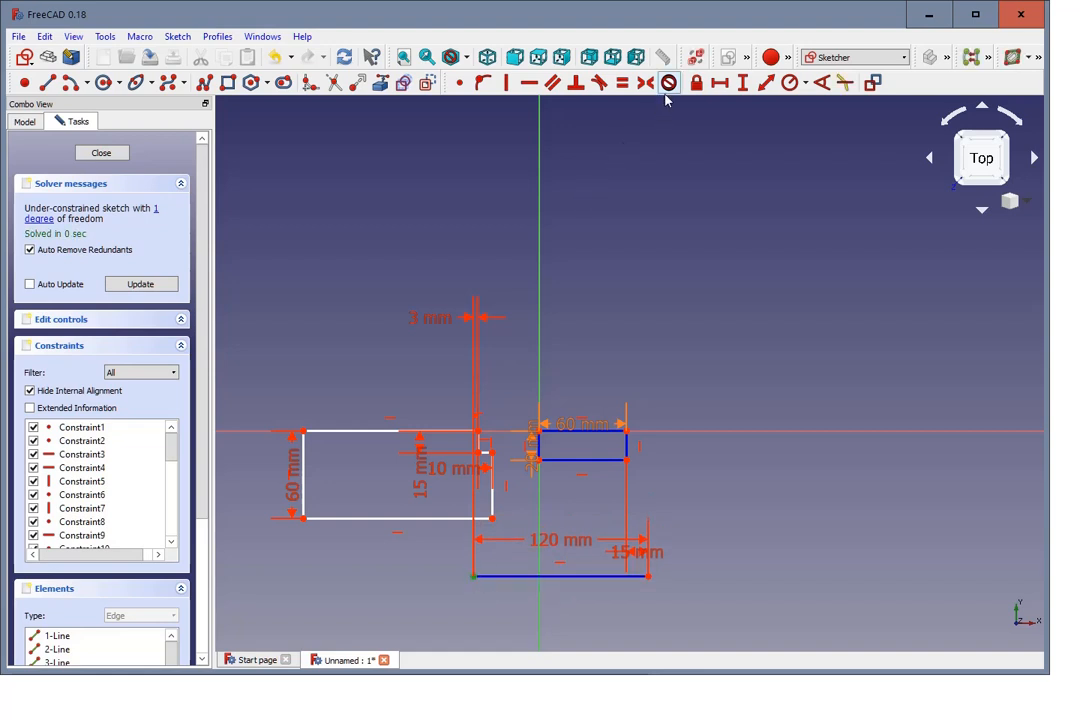
{"action": "left_click", "coordinate": [696, 83]}
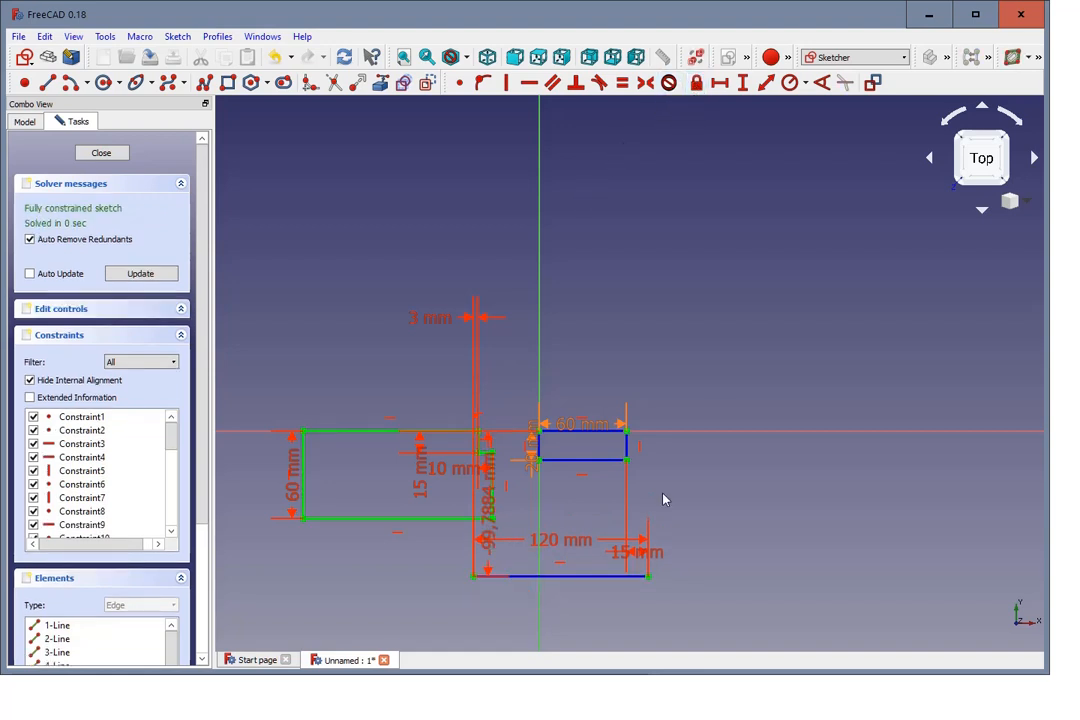
{"action": "left_click", "coordinate": [481, 507]}
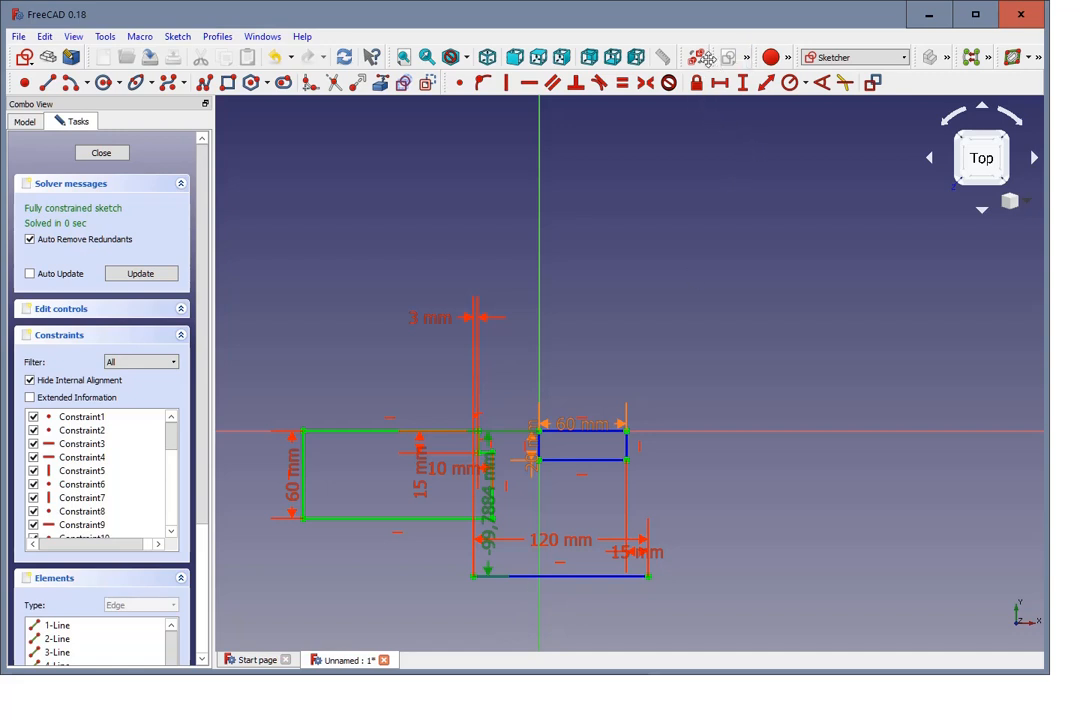
{"action": "left_click", "coordinate": [697, 83]}
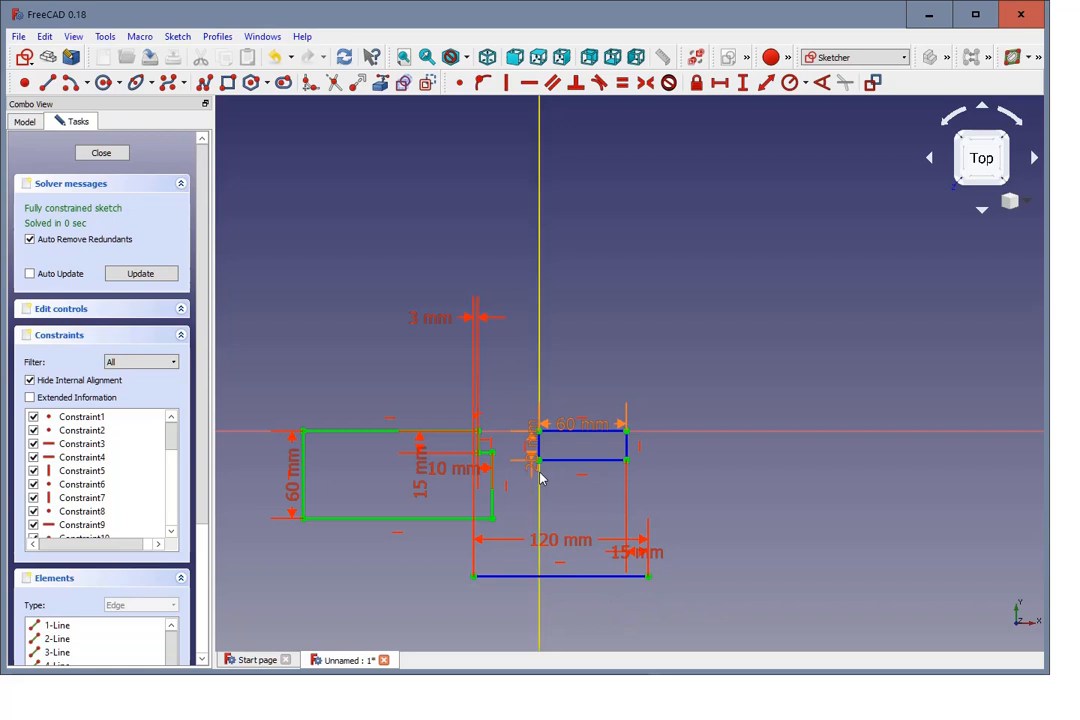
{"action": "left_click", "coordinate": [102, 153]}
Step: Pad the stepped profile sketch by 10 mm
{"action": "scroll", "coordinate": [343, 258], "scroll_direction": "down", "scroll_amount": 5}
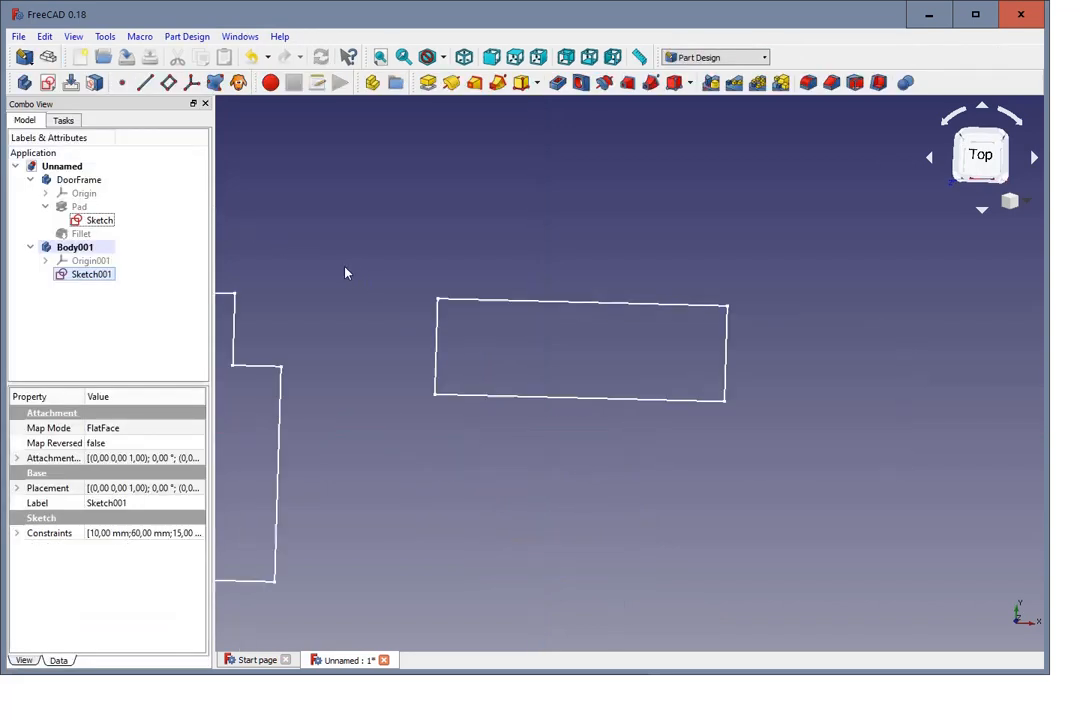
{"action": "scroll", "coordinate": [343, 253], "scroll_direction": "down", "scroll_amount": 3}
{"action": "scroll", "coordinate": [641, 439], "scroll_direction": "down", "scroll_amount": 2}
{"action": "scroll", "coordinate": [386, 265], "scroll_direction": "up", "scroll_amount": 2}
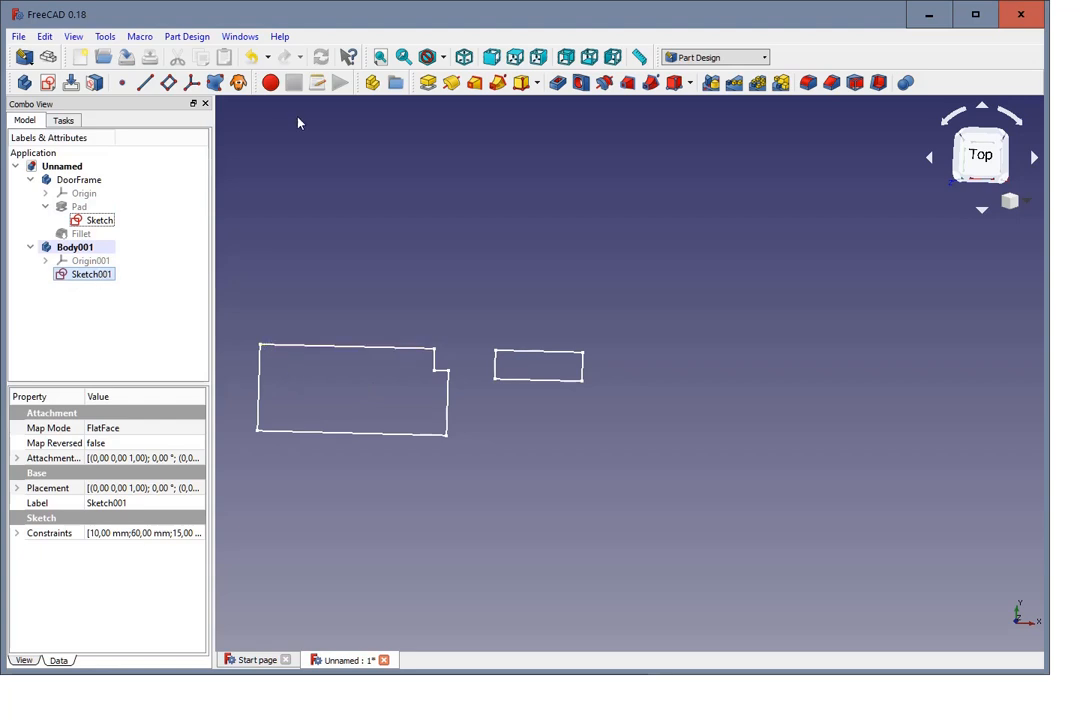
{"action": "left_click", "coordinate": [424, 88]}
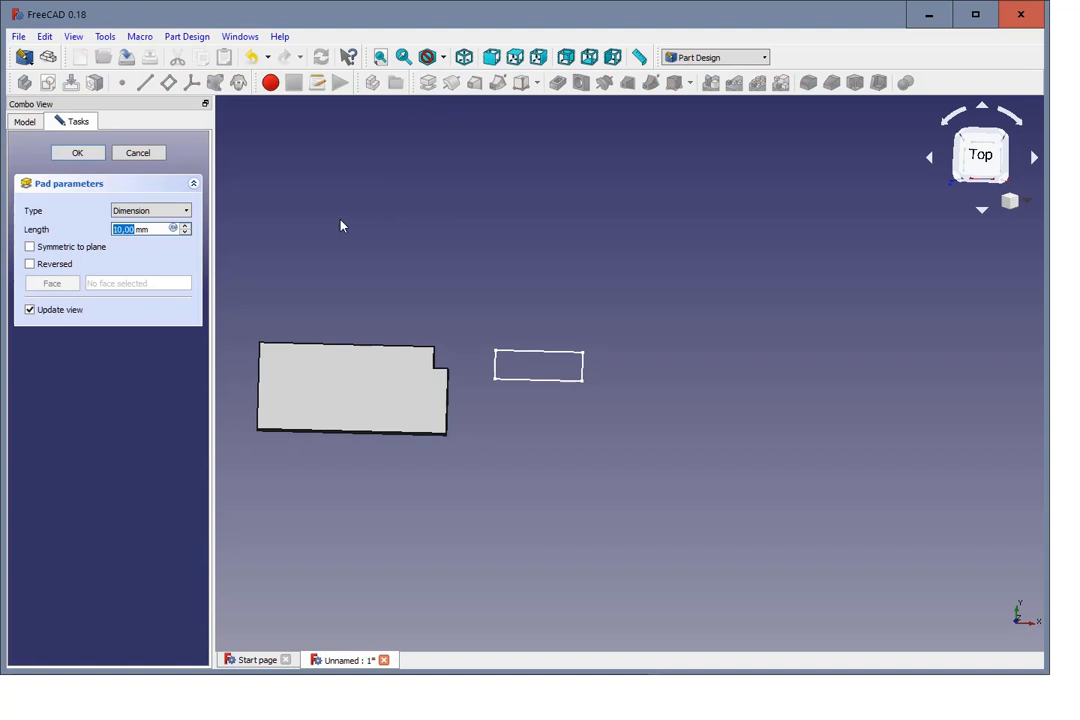
{"action": "type", "text": "1"}
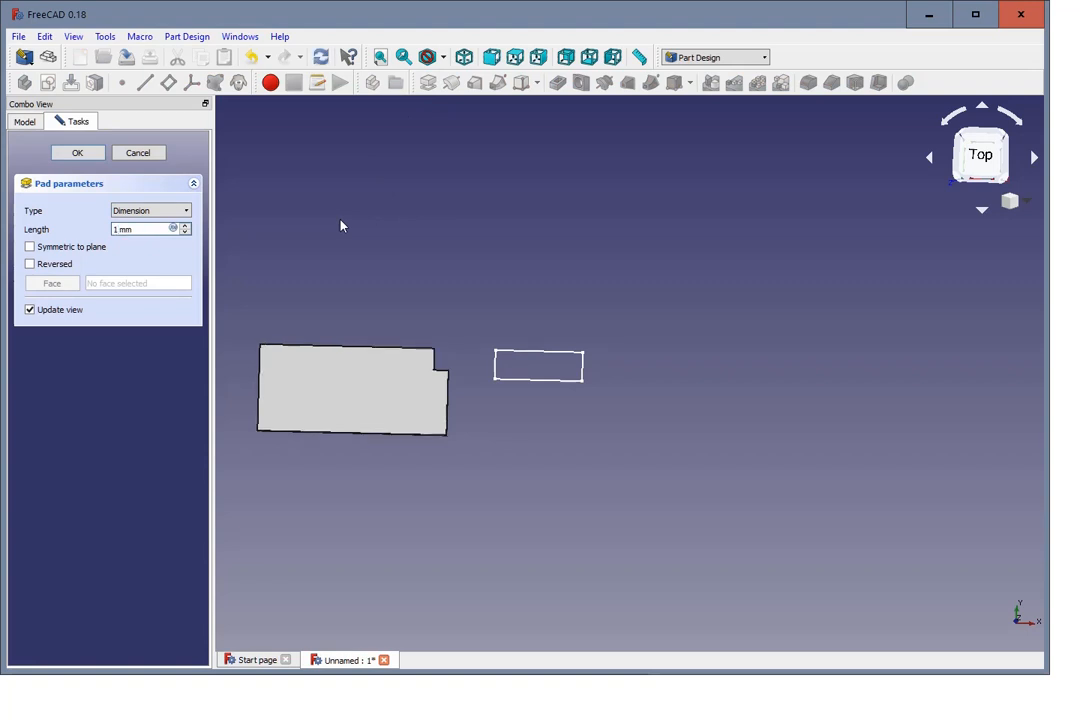
{"action": "type", "text": "0"}
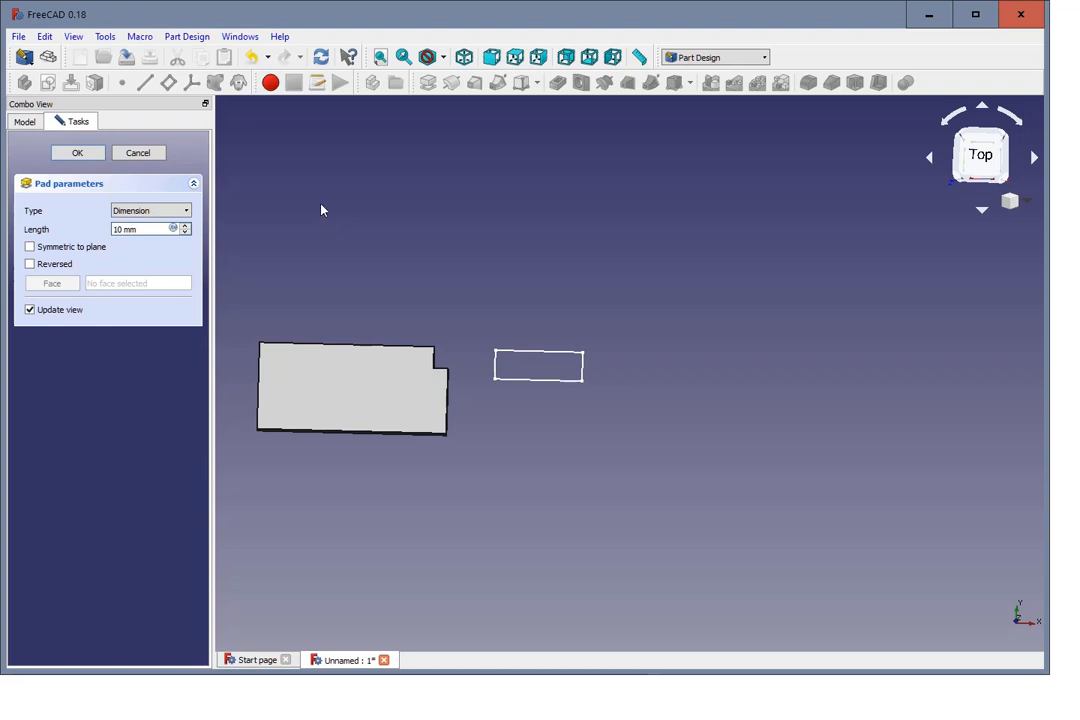
{"action": "left_click", "coordinate": [86, 154]}
Step: Save the document as spacer1 in the 3D-Objekte folder
{"action": "middle_click_drag", "start_coordinate": [480, 482], "coordinate": [495, 330]}
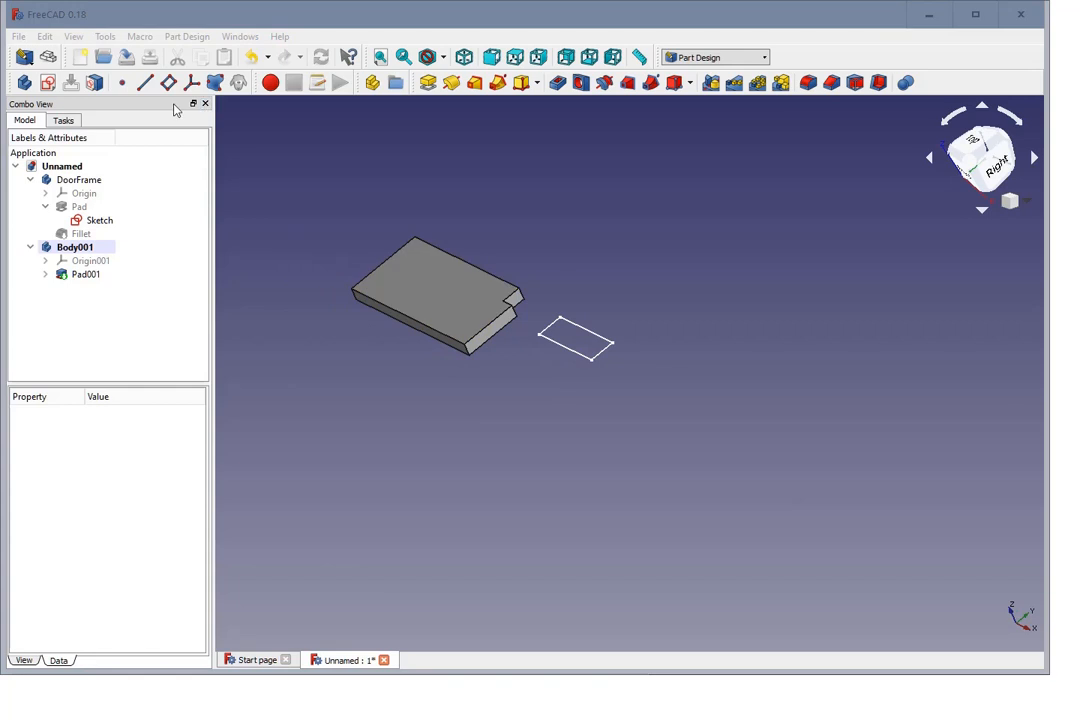
{"action": "left_click", "coordinate": [18, 36]}
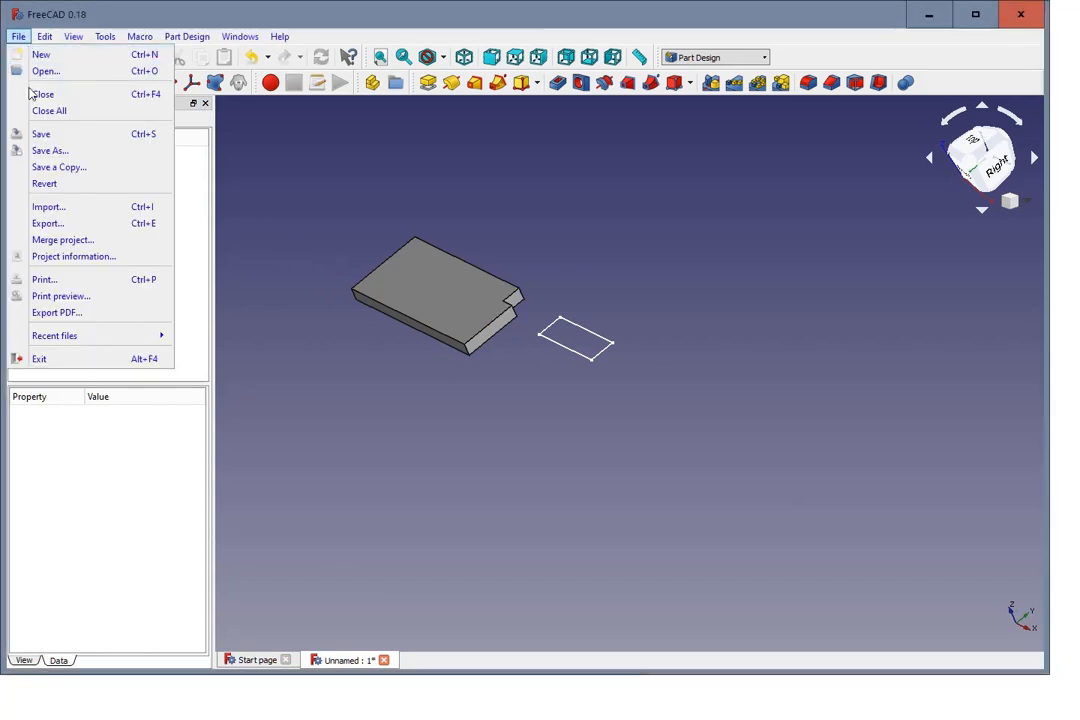
{"action": "left_click", "coordinate": [51, 135]}
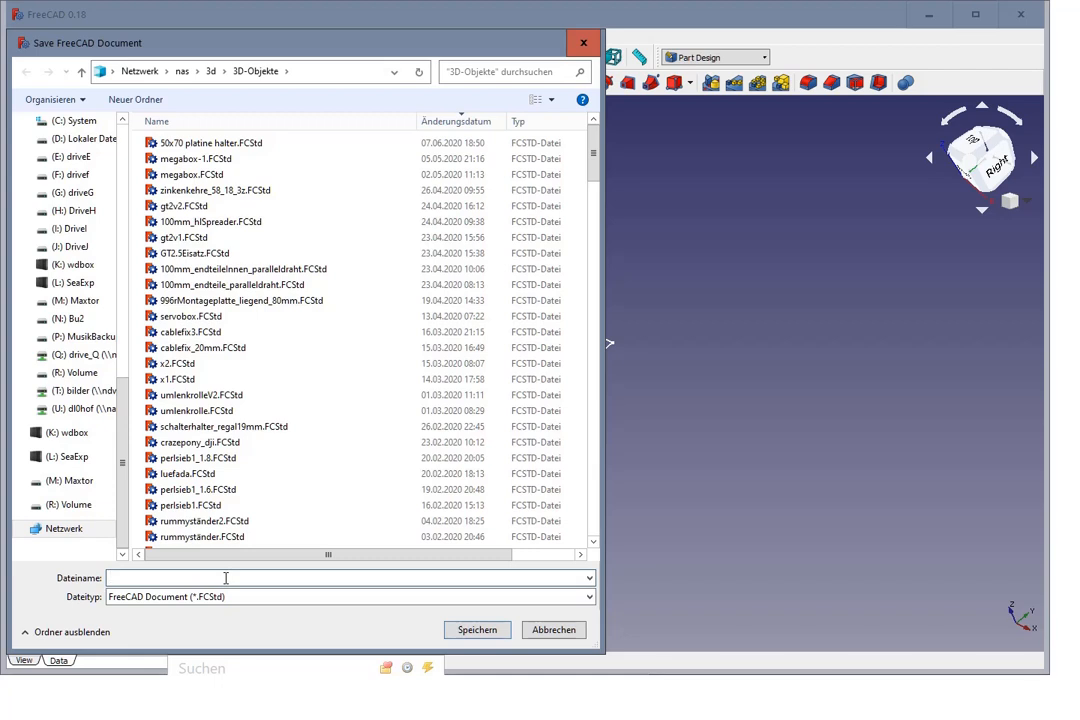
{"action": "type", "text": "spacer1"}
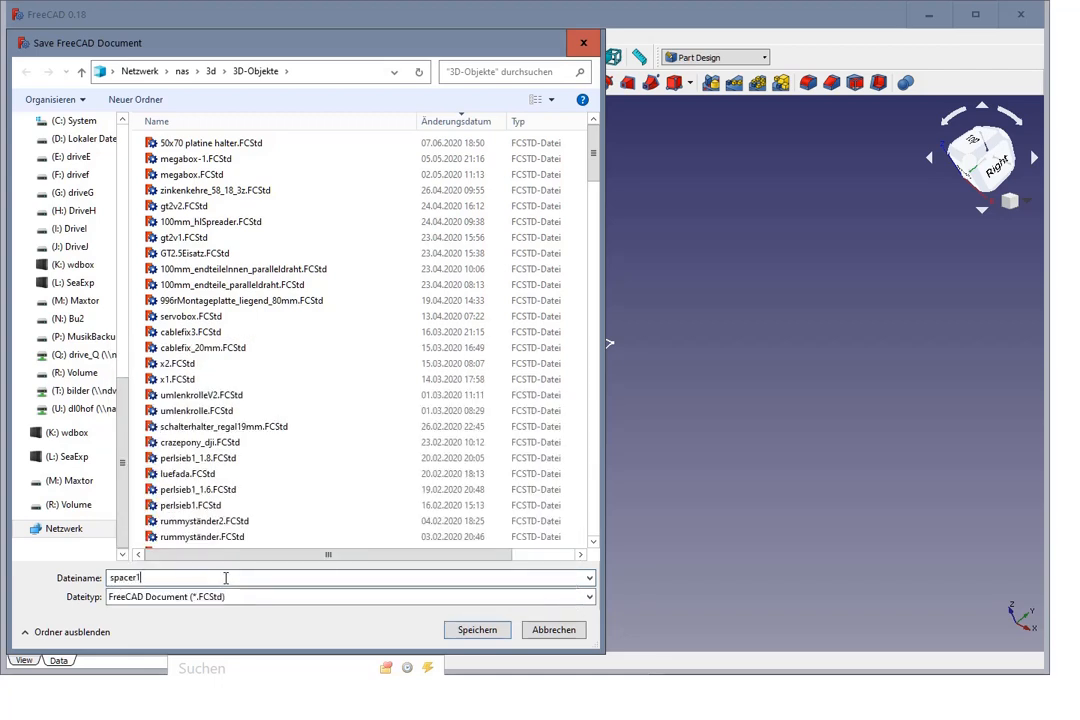
{"action": "key", "text": "Return"}
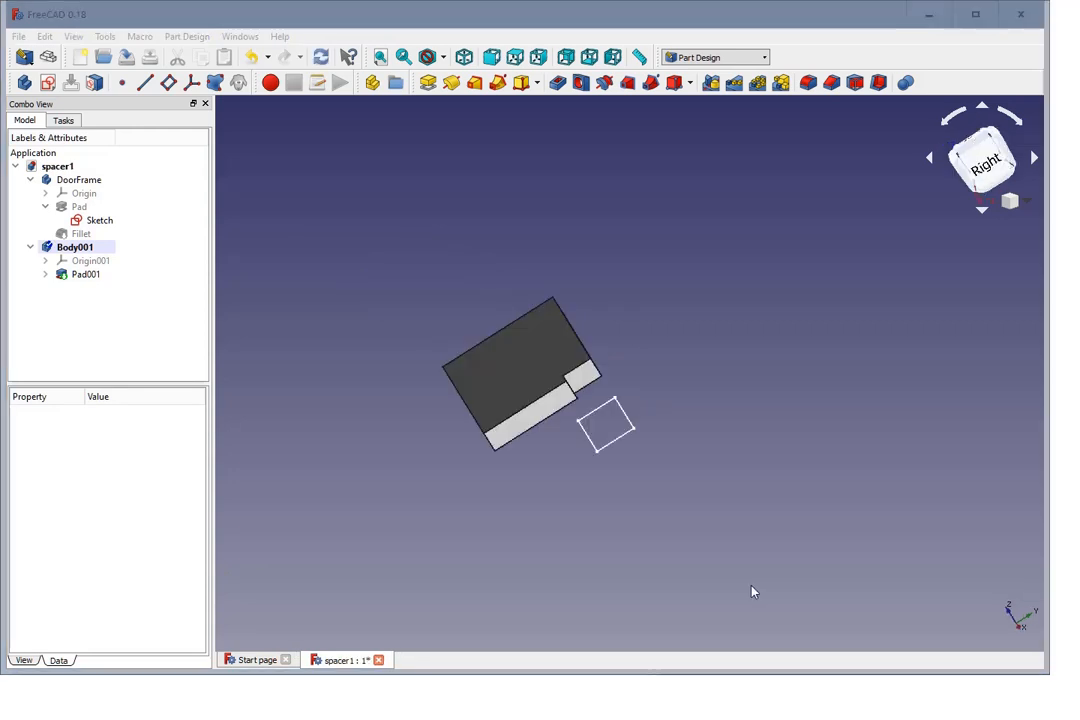
{"action": "middle_click_drag", "start_coordinate": [504, 497], "coordinate": [556, 493]}
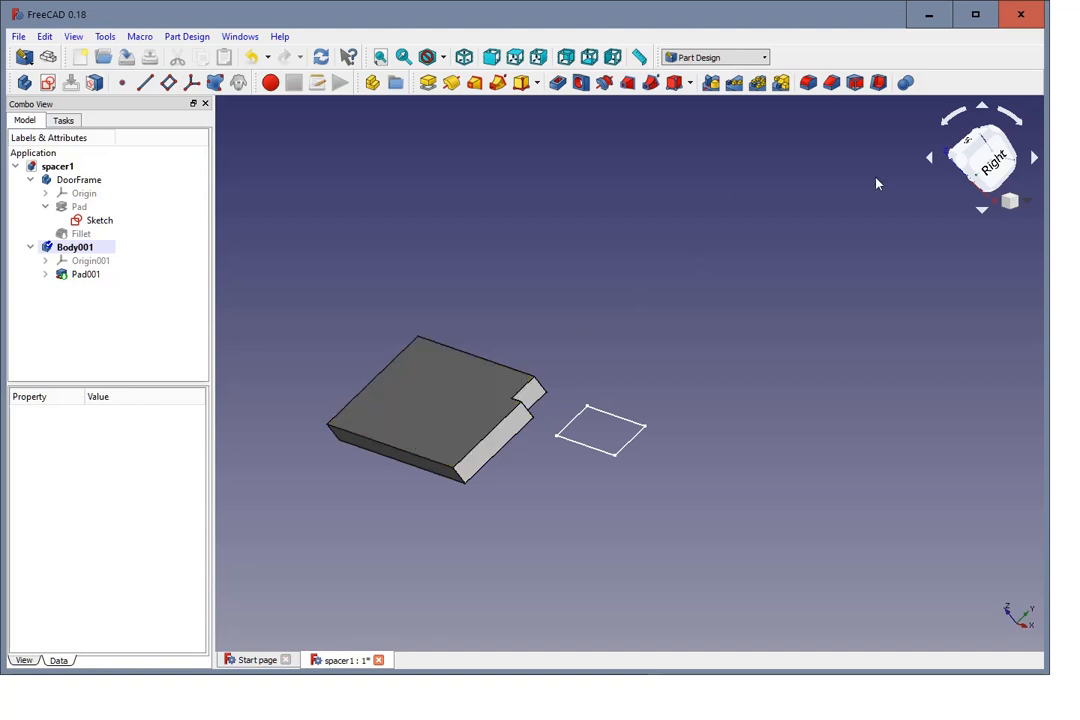
{"action": "left_click", "coordinate": [856, 88]}
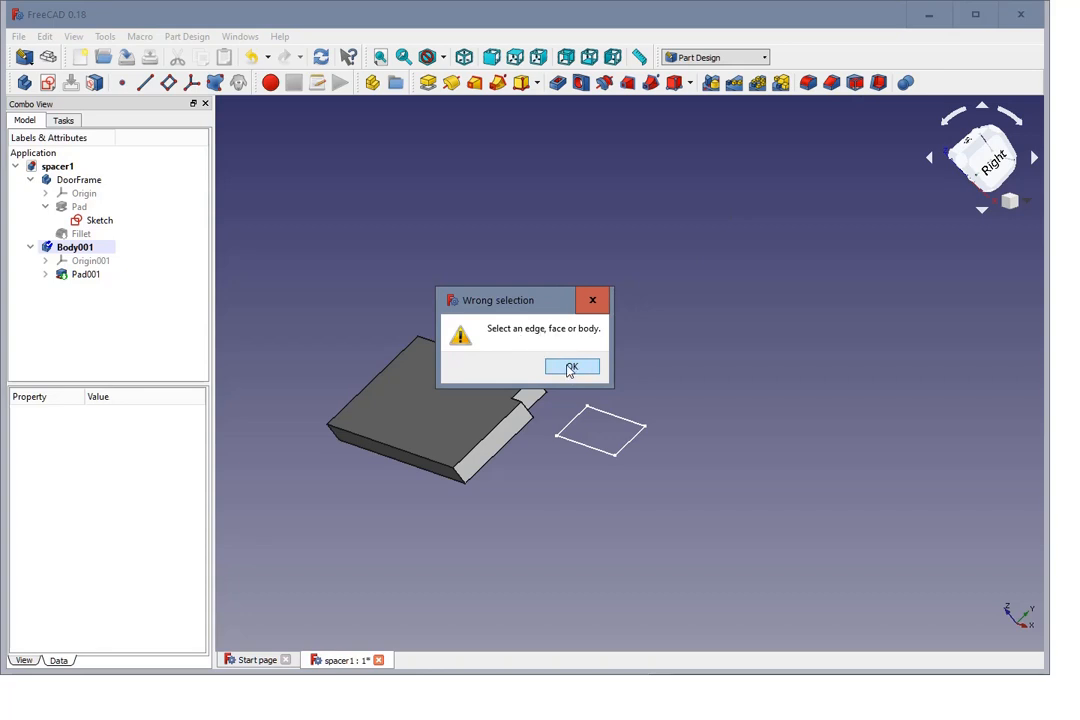
{"action": "left_click", "coordinate": [571, 366]}
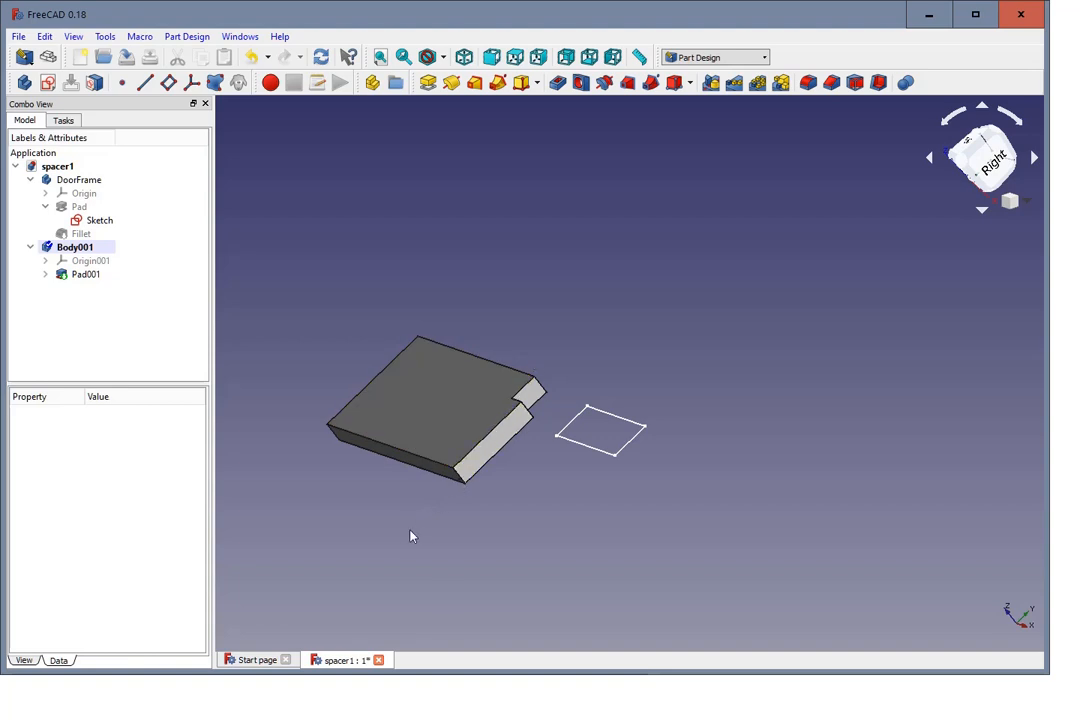
Step: Start a draft on the stepped pad's upper face, using the side face next to the notch as the neutral plane
{"action": "left_click", "coordinate": [456, 410]}
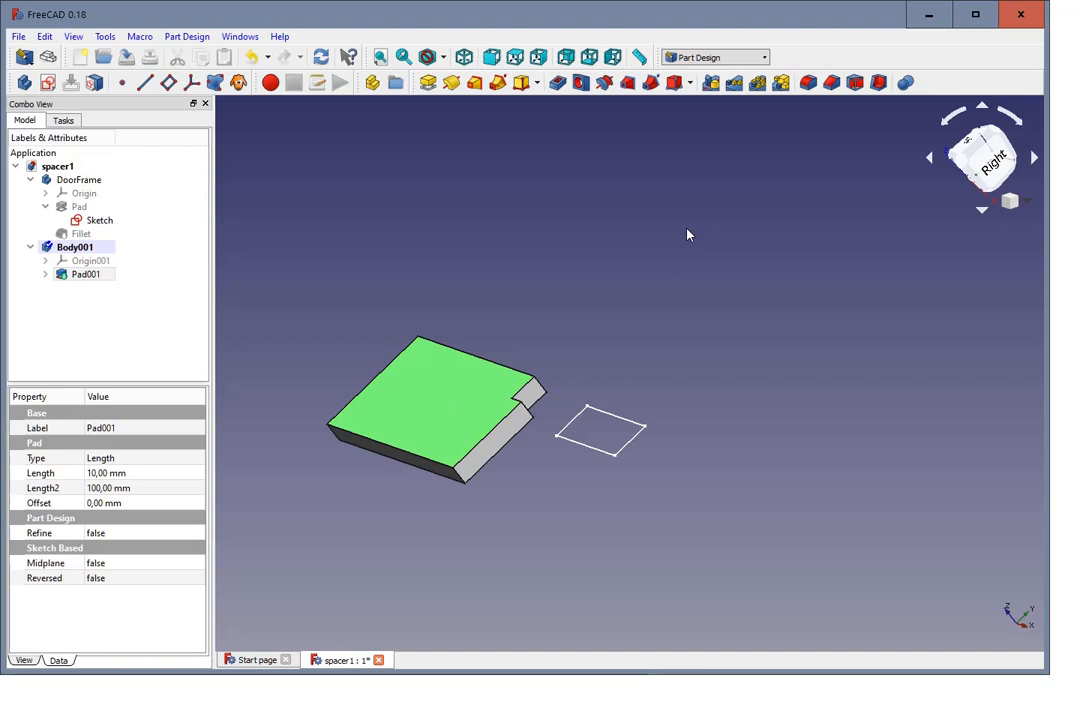
{"action": "left_click", "coordinate": [855, 82]}
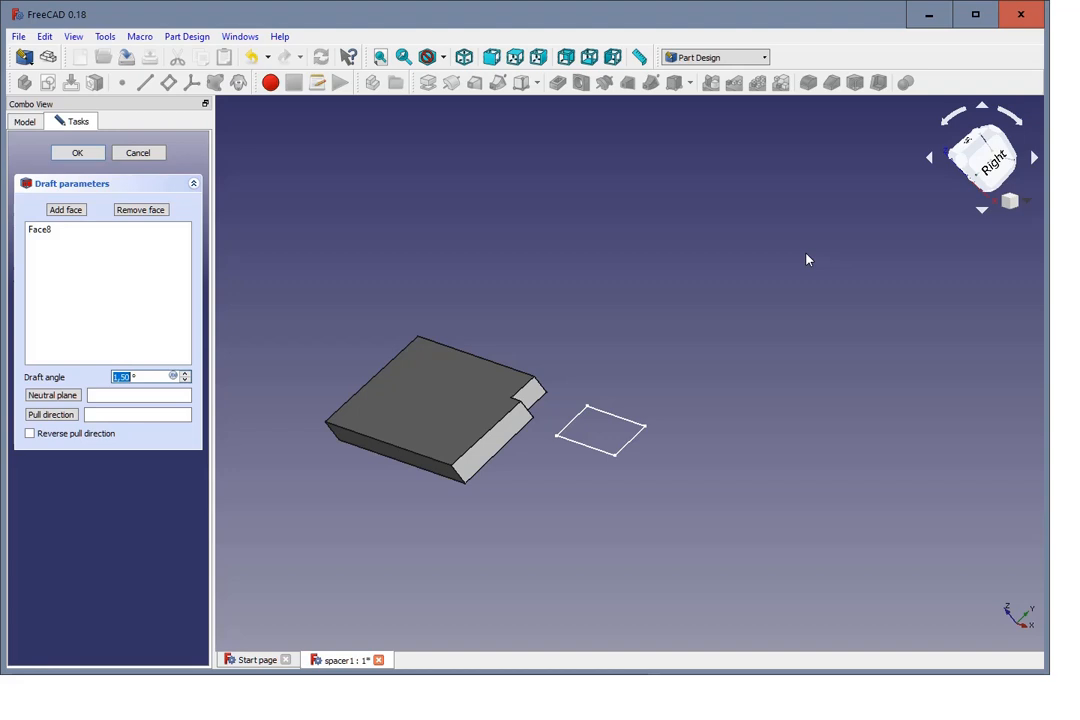
{"action": "left_click", "coordinate": [538, 57]}
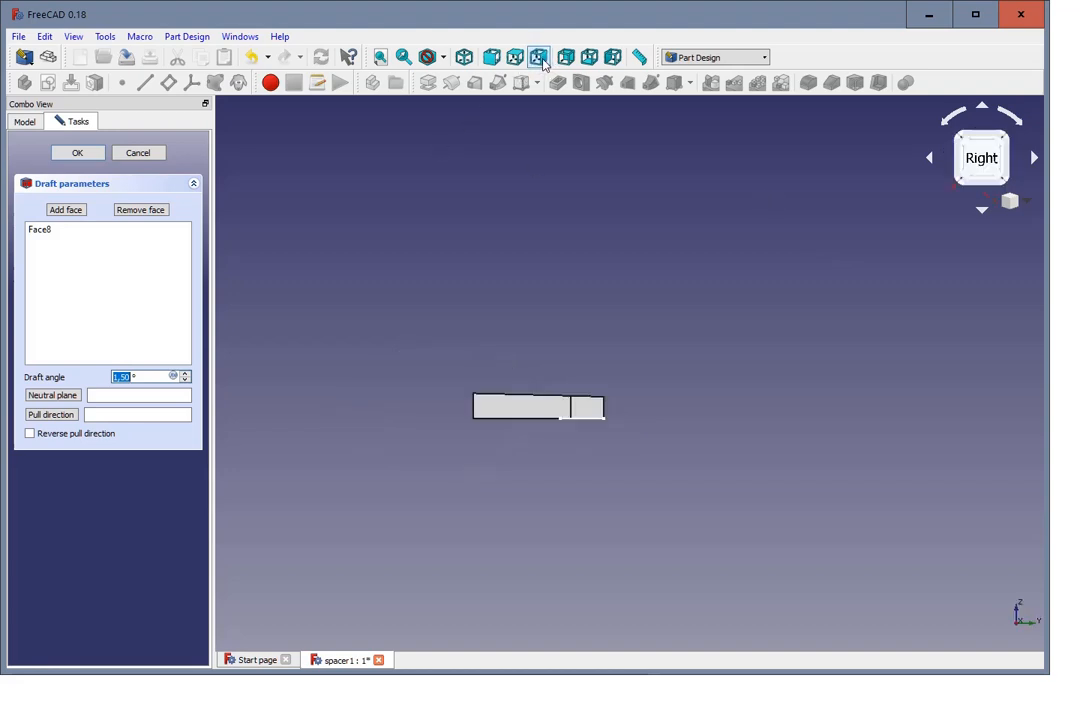
{"action": "scroll", "coordinate": [556, 305], "scroll_direction": "up", "scroll_amount": 3}
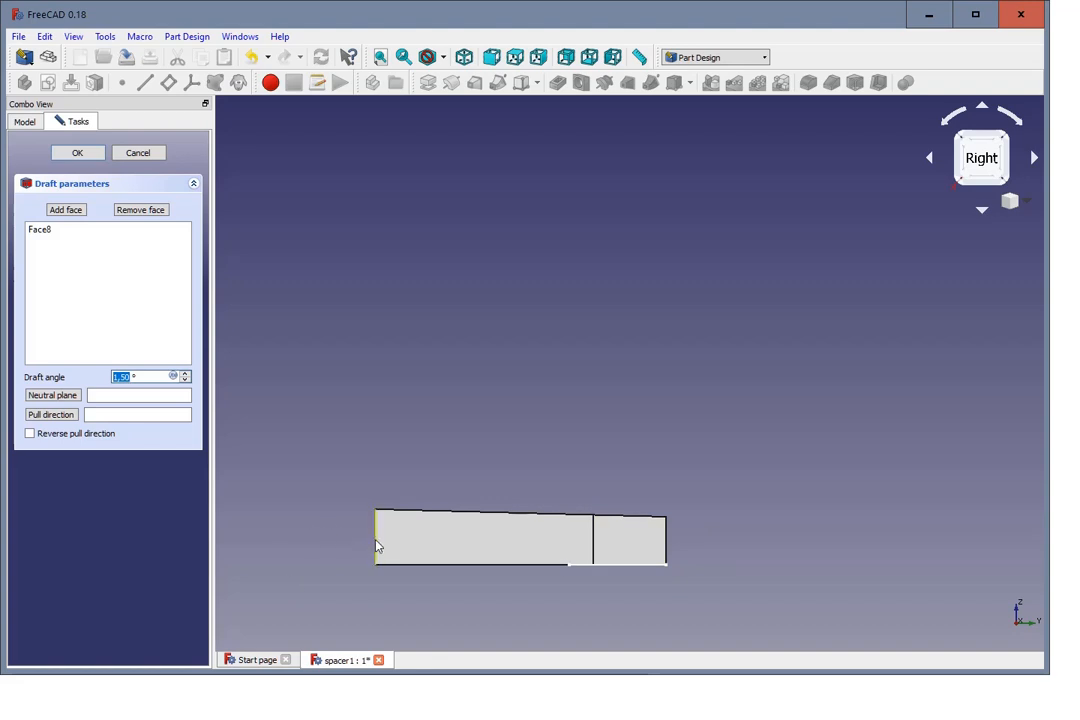
{"action": "middle_click_drag", "start_coordinate": [604, 451], "coordinate": [774, 506]}
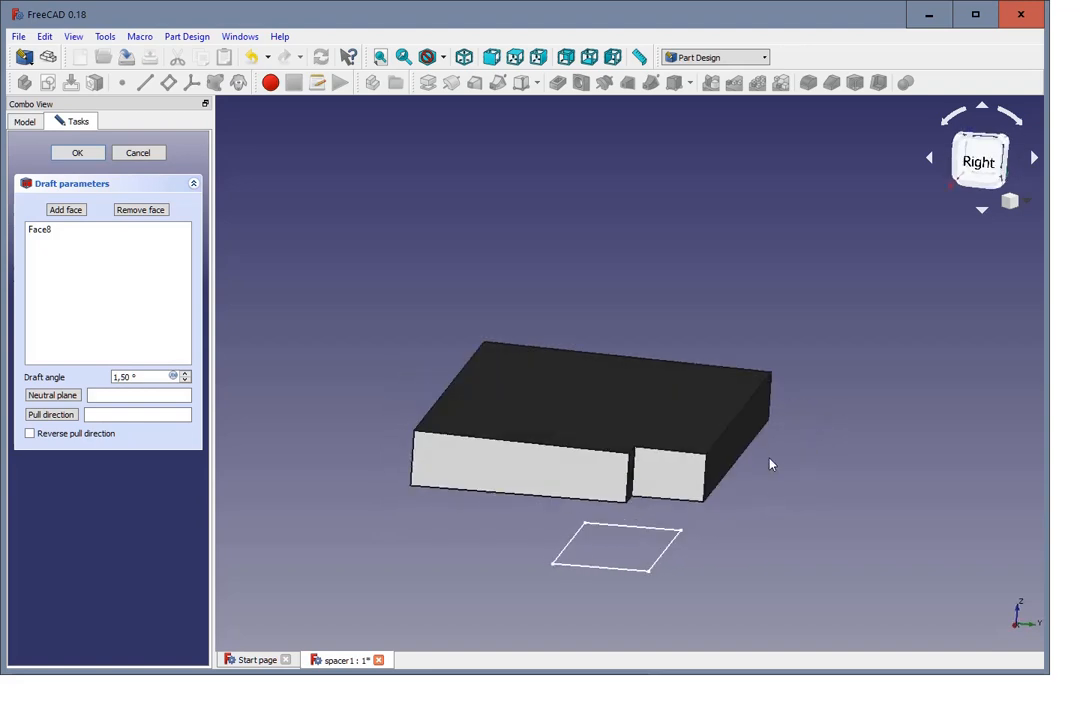
{"action": "left_click", "coordinate": [54, 398]}
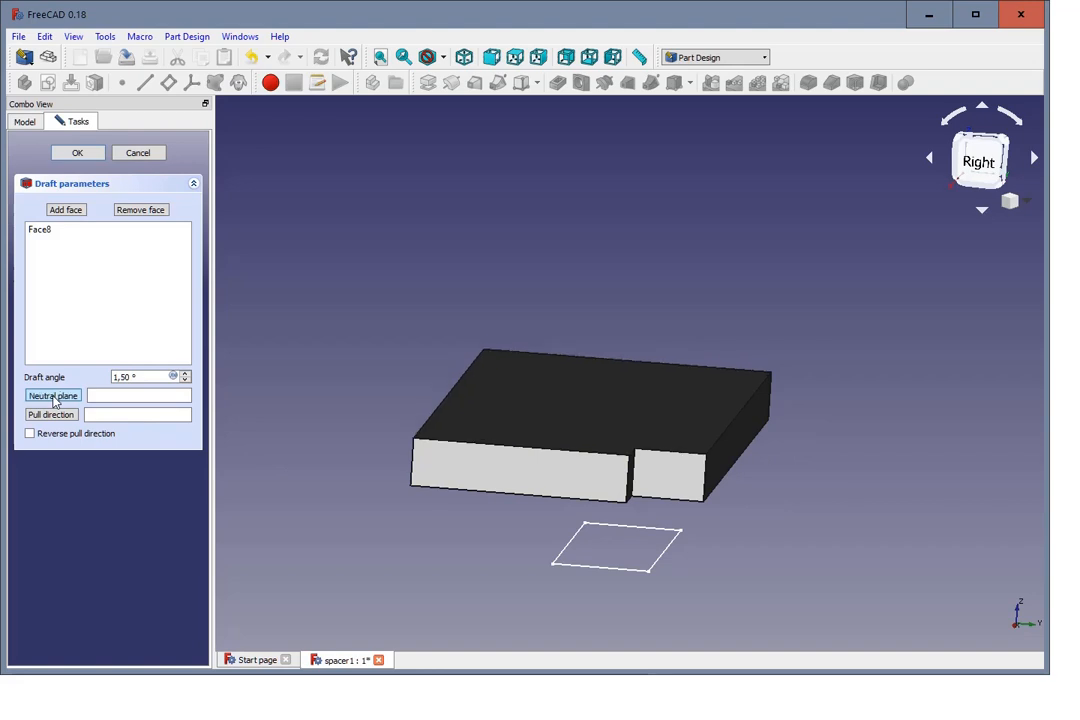
{"action": "left_click", "coordinate": [741, 448]}
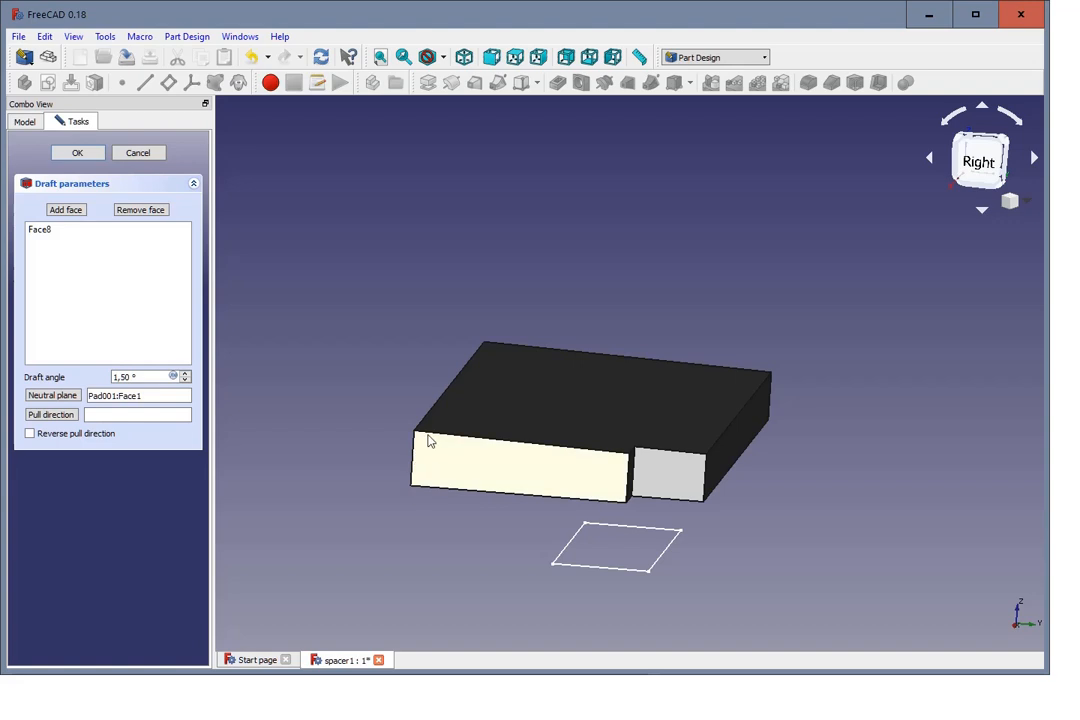
Step: Set the draft angle to 5°
{"action": "left_click", "coordinate": [186, 374]}
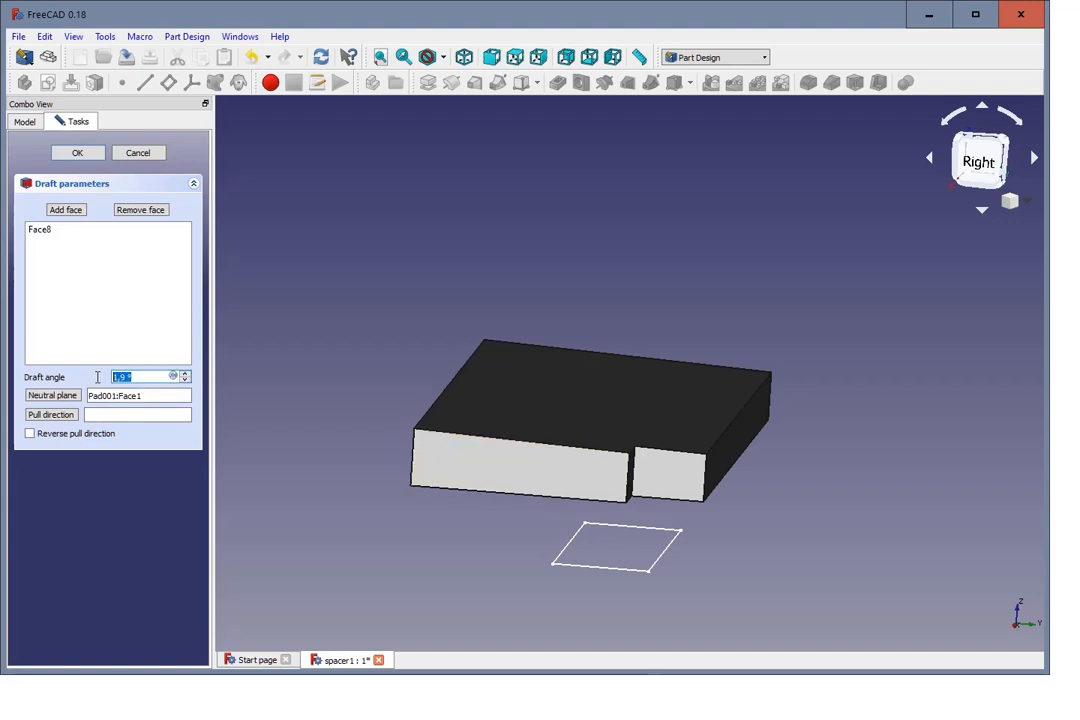
{"action": "type", "text": "5"}
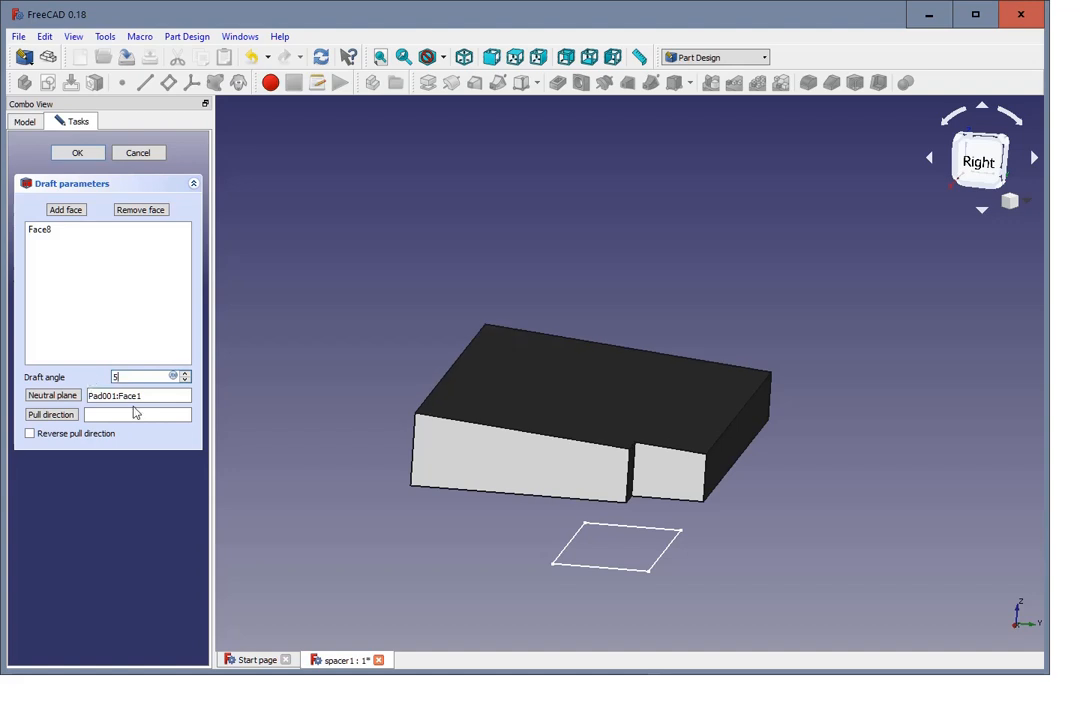
{"action": "left_click", "coordinate": [149, 396]}
{"action": "middle_click_drag", "start_coordinate": [632, 541], "coordinate": [732, 542]}
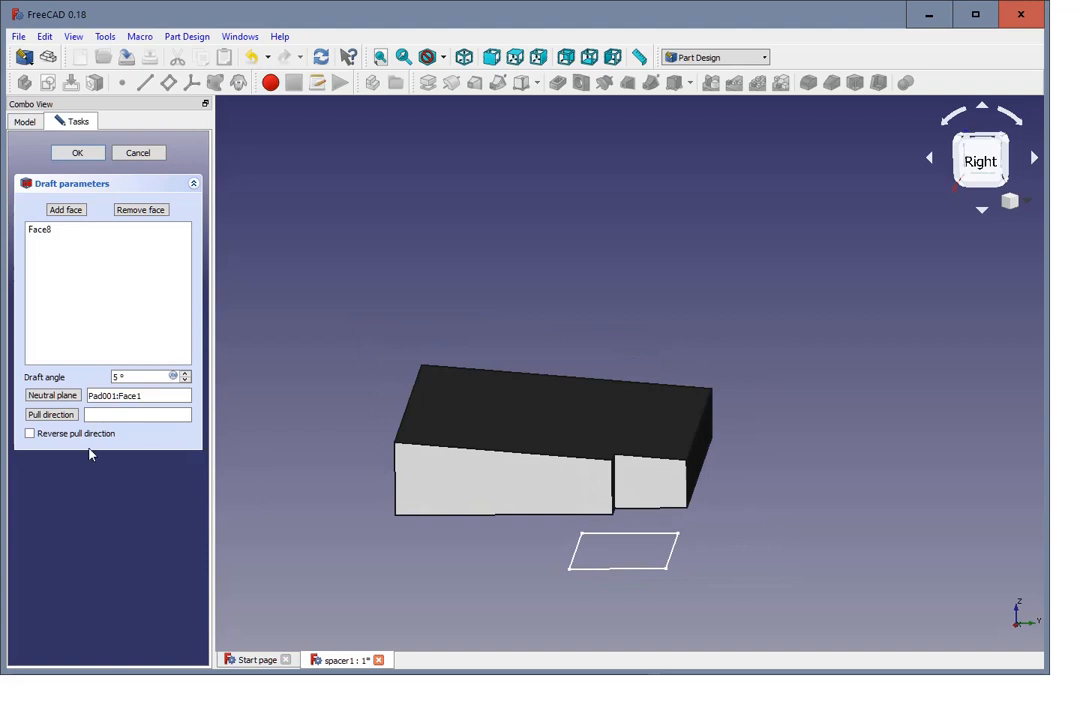
Step: Try the opposite side face as the draft's neutral plane, then restore the side face next to the notch
{"action": "left_click", "coordinate": [61, 398]}
{"action": "middle_click_drag", "start_coordinate": [241, 498], "coordinate": [289, 516]}
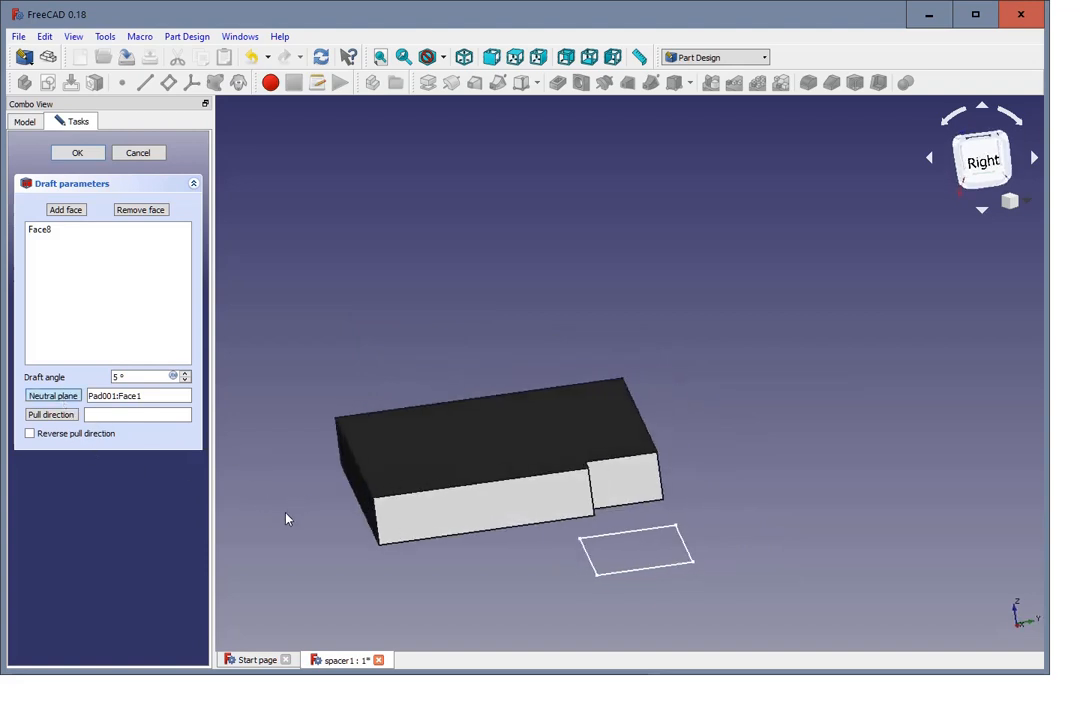
{"action": "left_click", "coordinate": [366, 512]}
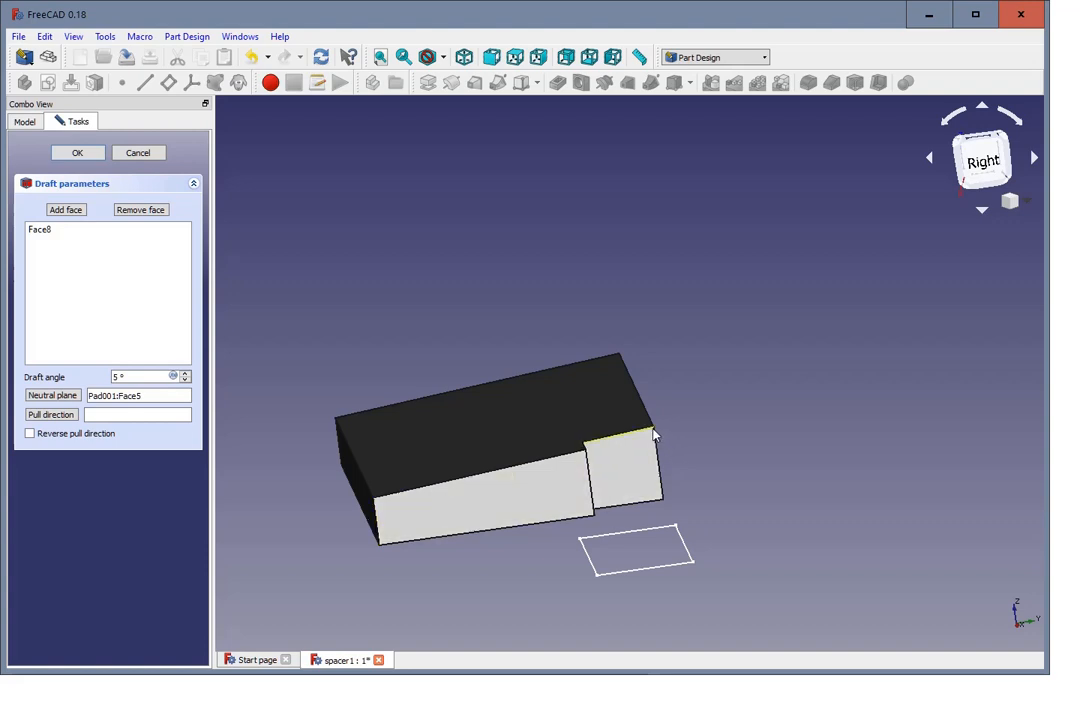
{"action": "left_click", "coordinate": [52, 395]}
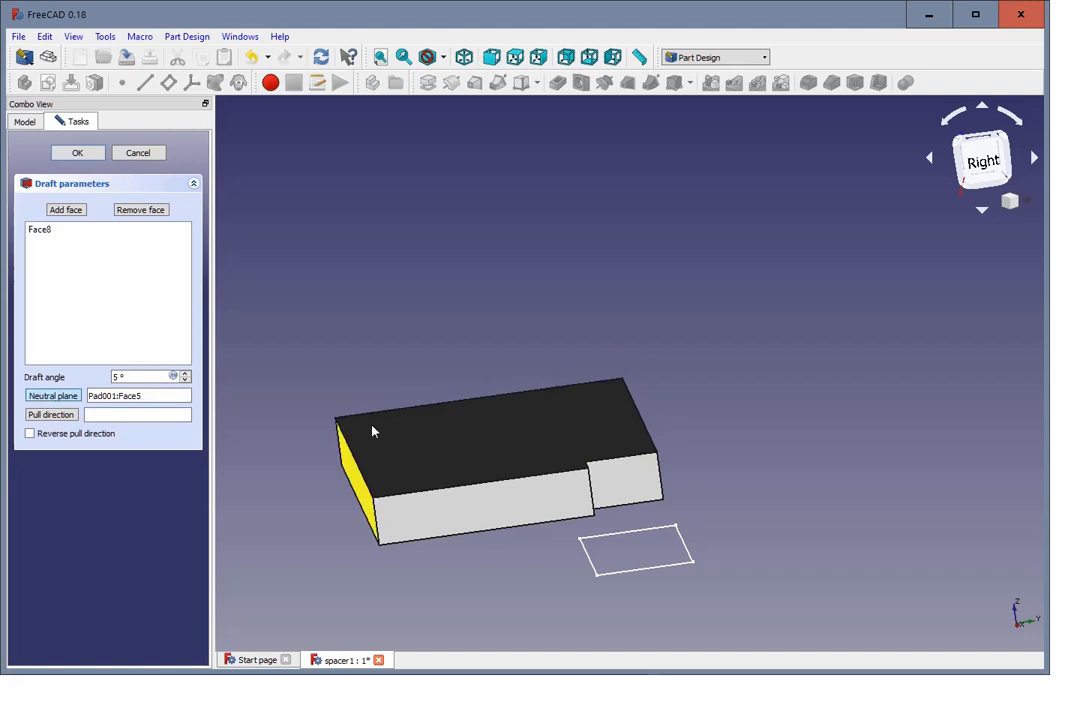
{"action": "mouse_move", "coordinate": [641, 498]}
{"action": "middle_mouse_down"}
{"action": "mouse_move", "coordinate": [670, 497]}
{"action": "mouse_move", "coordinate": [574, 506]}
{"action": "mouse_move", "coordinate": [600, 480]}
{"action": "mouse_move", "coordinate": [589, 489]}
{"action": "middle_mouse_up"}
{"action": "left_click", "coordinate": [815, 515]}
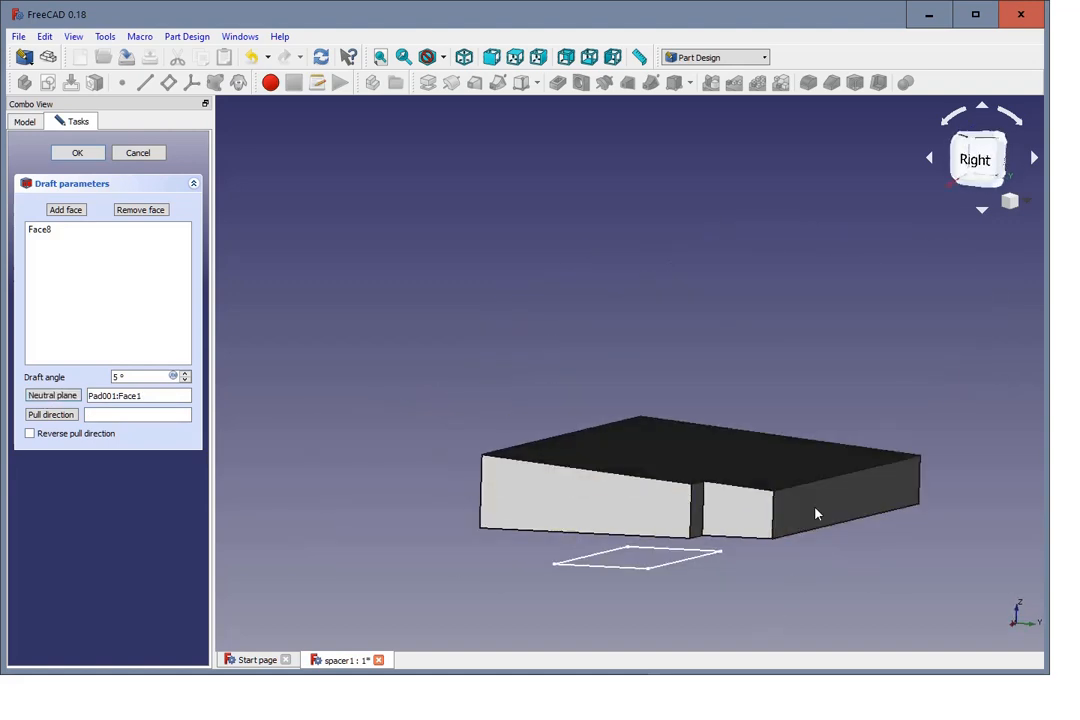
Step: Reverse the draft's pull direction so the upper face slopes down away from the notch
{"action": "middle_click_drag", "start_coordinate": [337, 376], "coordinate": [386, 398]}
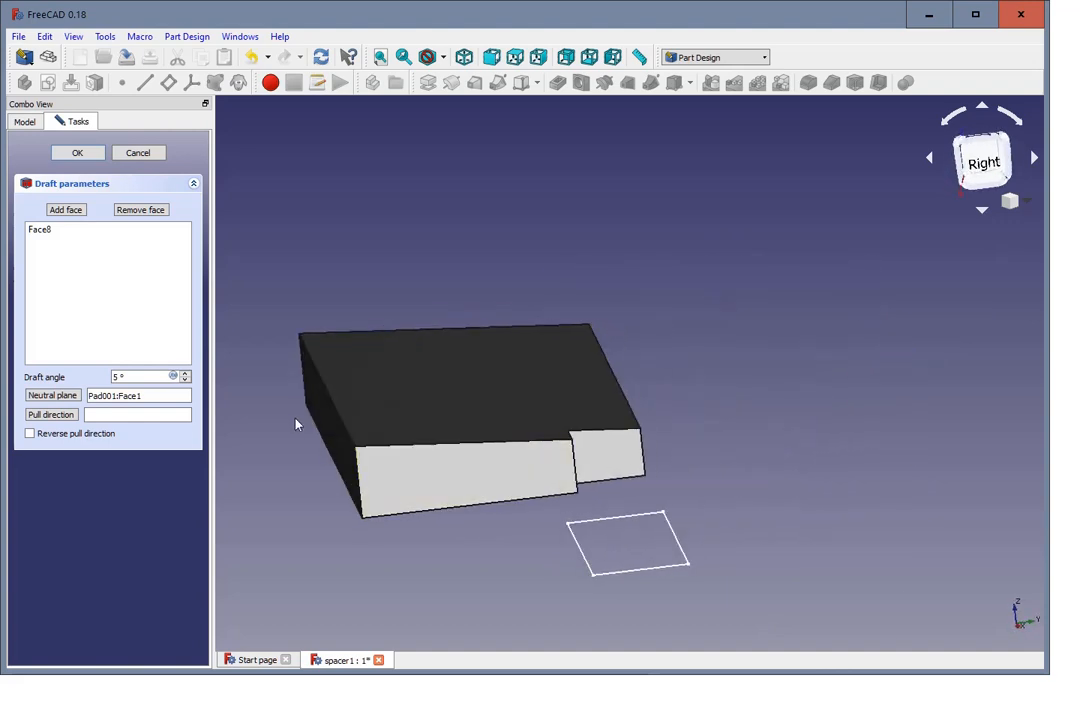
{"action": "left_click", "coordinate": [30, 434]}
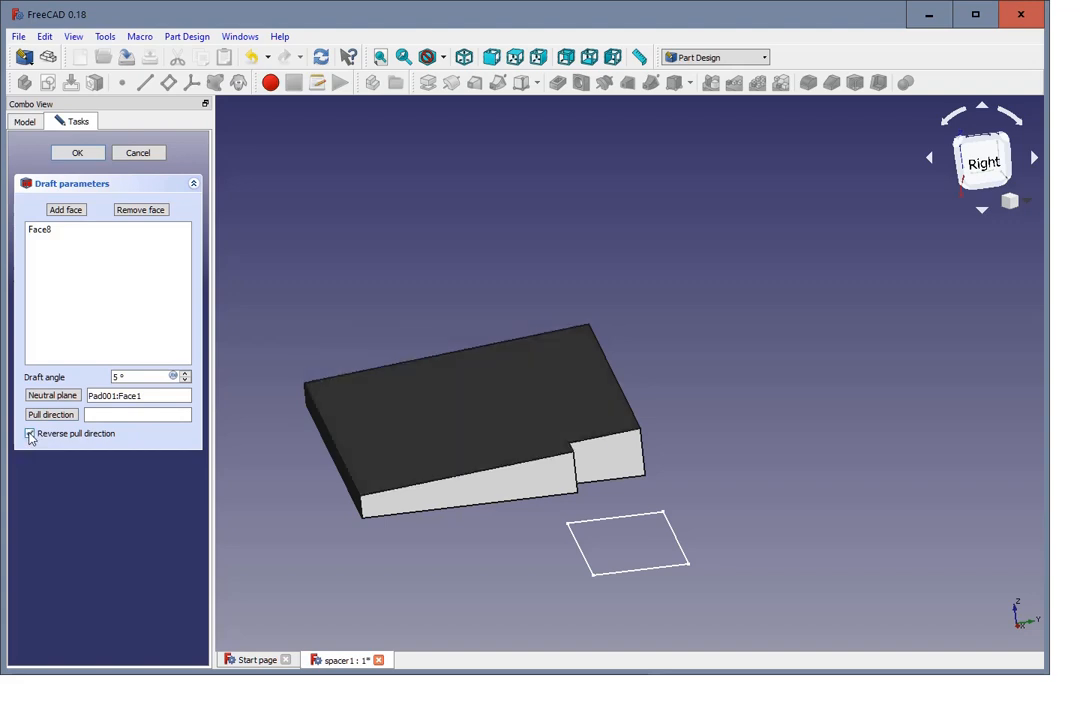
{"action": "left_click", "coordinate": [30, 434]}
{"action": "left_click", "coordinate": [30, 434]}
{"action": "mouse_move", "coordinate": [777, 524]}
{"action": "middle_mouse_down"}
{"action": "mouse_move", "coordinate": [771, 497]}
{"action": "mouse_move", "coordinate": [747, 504]}
{"action": "mouse_move", "coordinate": [775, 516]}
{"action": "middle_mouse_up"}
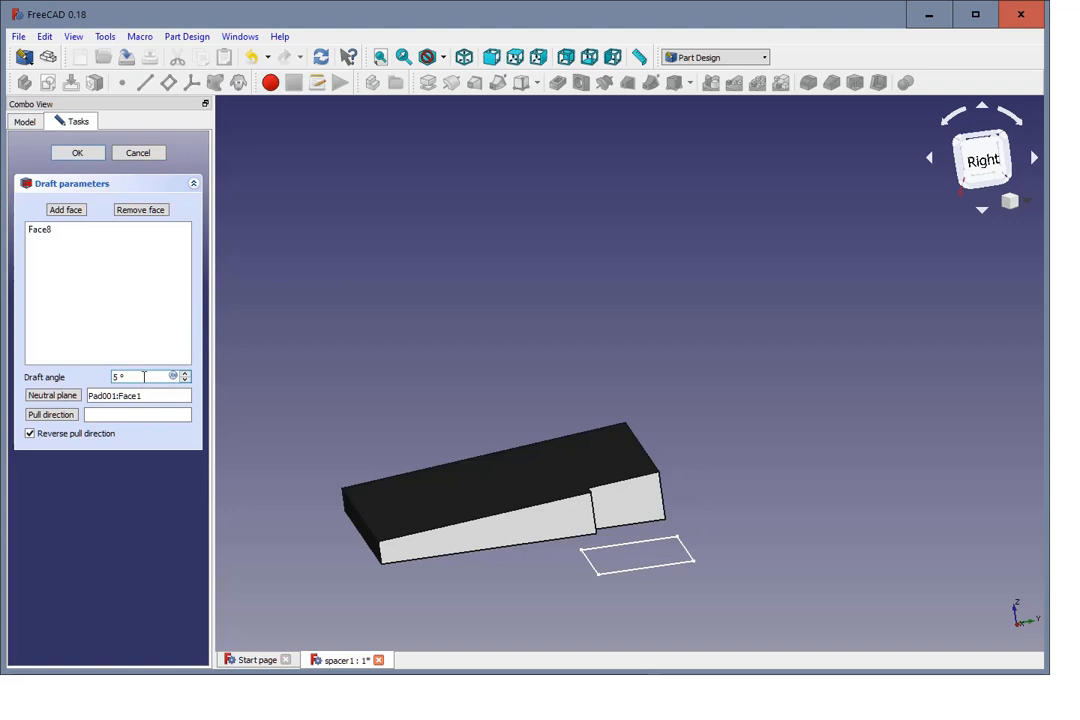
Step: Set the draft angle to 3° and finish the draft
{"action": "left_click_drag", "start_coordinate": [144, 376], "coordinate": [76, 376]}
{"action": "type", "text": "3"}
{"action": "left_click", "coordinate": [141, 415]}
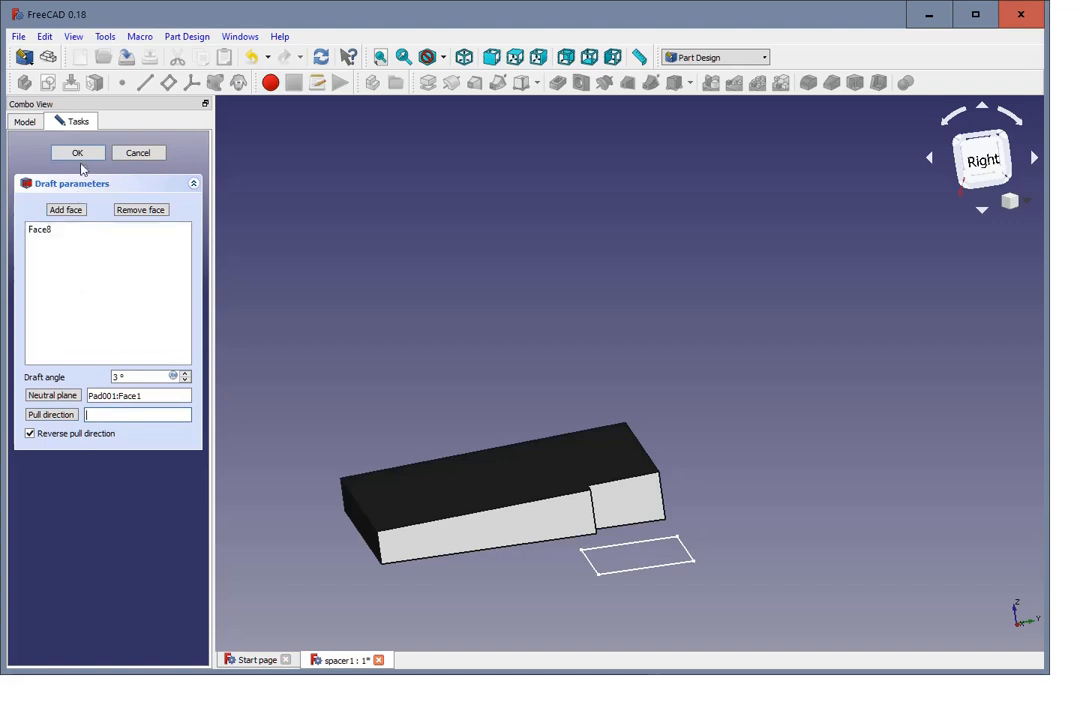
{"action": "left_click", "coordinate": [77, 153]}
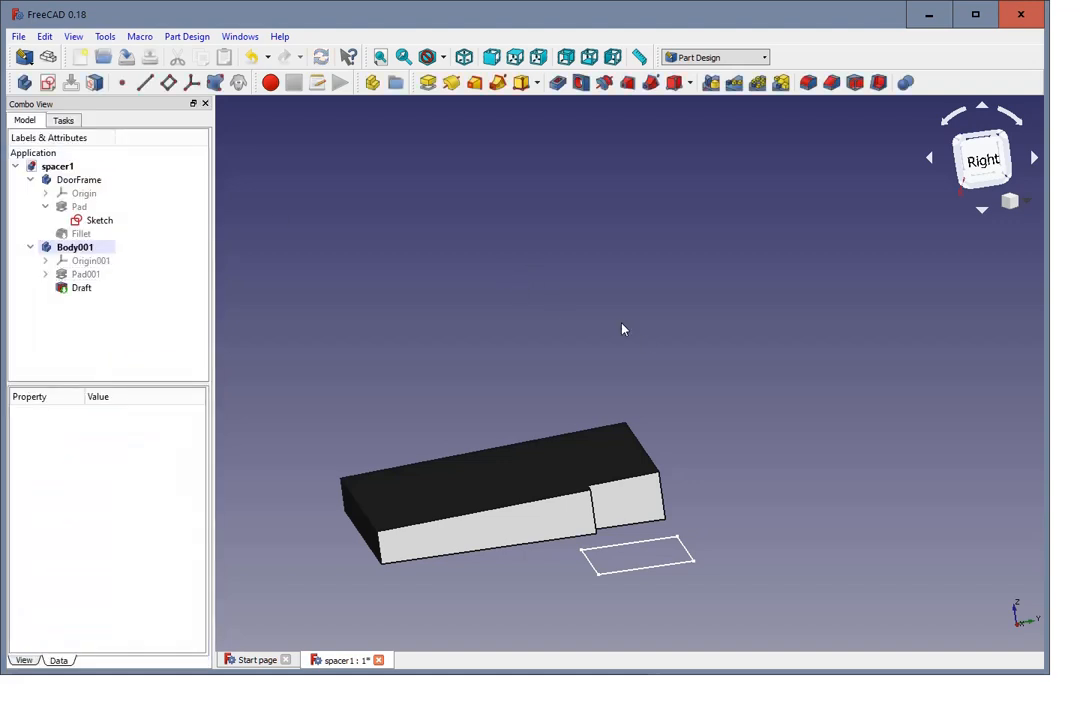
Step: Fillet the upper edge on the drafted body's lower end, opposite the notch, with a 5 mm radius
{"action": "mouse_move", "coordinate": [622, 329]}
{"action": "middle_mouse_down"}
{"action": "mouse_move", "coordinate": [598, 333]}
{"action": "mouse_move", "coordinate": [625, 326]}
{"action": "middle_mouse_up"}
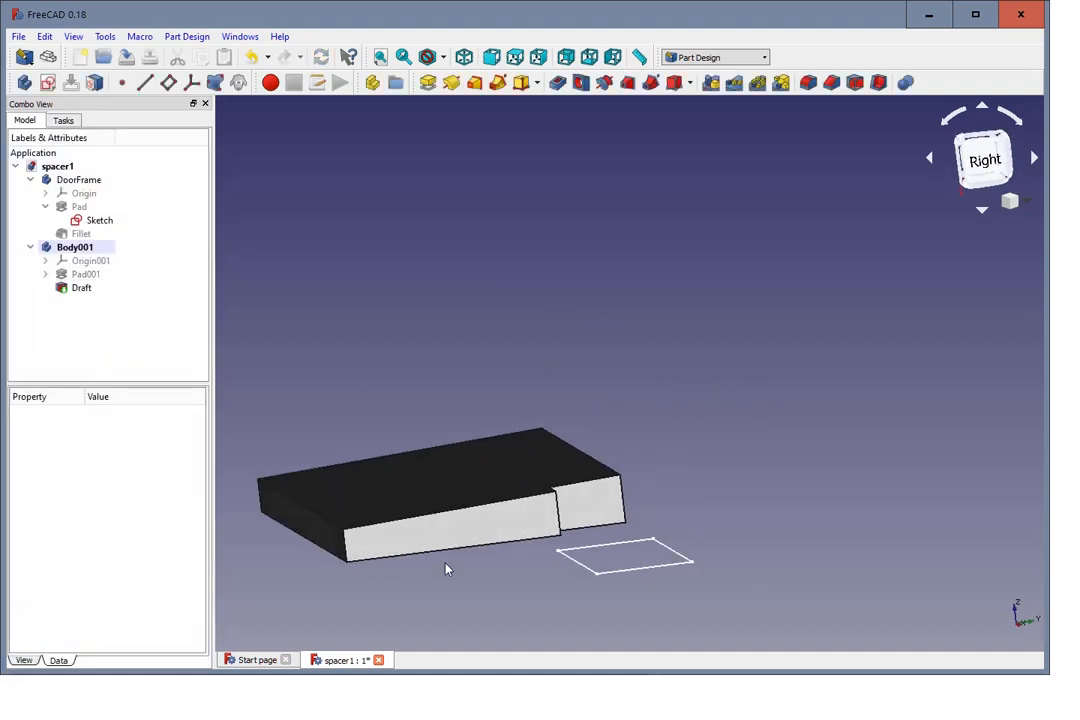
{"action": "scroll", "coordinate": [447, 569], "scroll_direction": "down", "scroll_amount": 5}
{"action": "scroll", "coordinate": [446, 571], "scroll_direction": "up", "scroll_amount": 5}
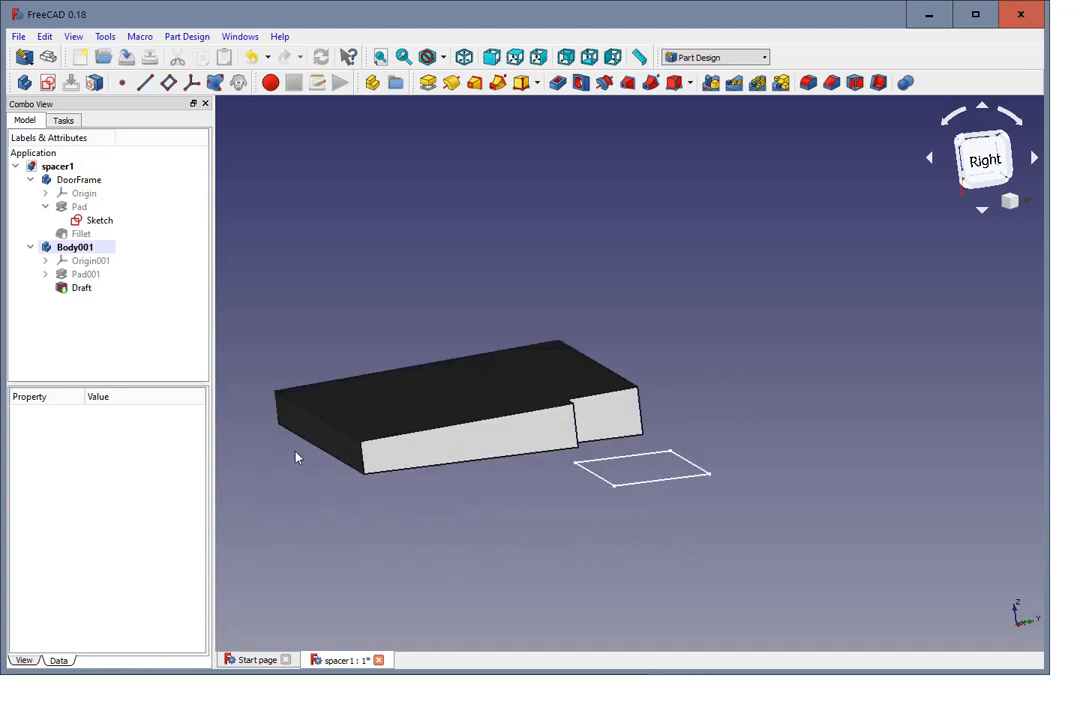
{"action": "scroll", "coordinate": [297, 456], "scroll_direction": "up", "scroll_amount": 5}
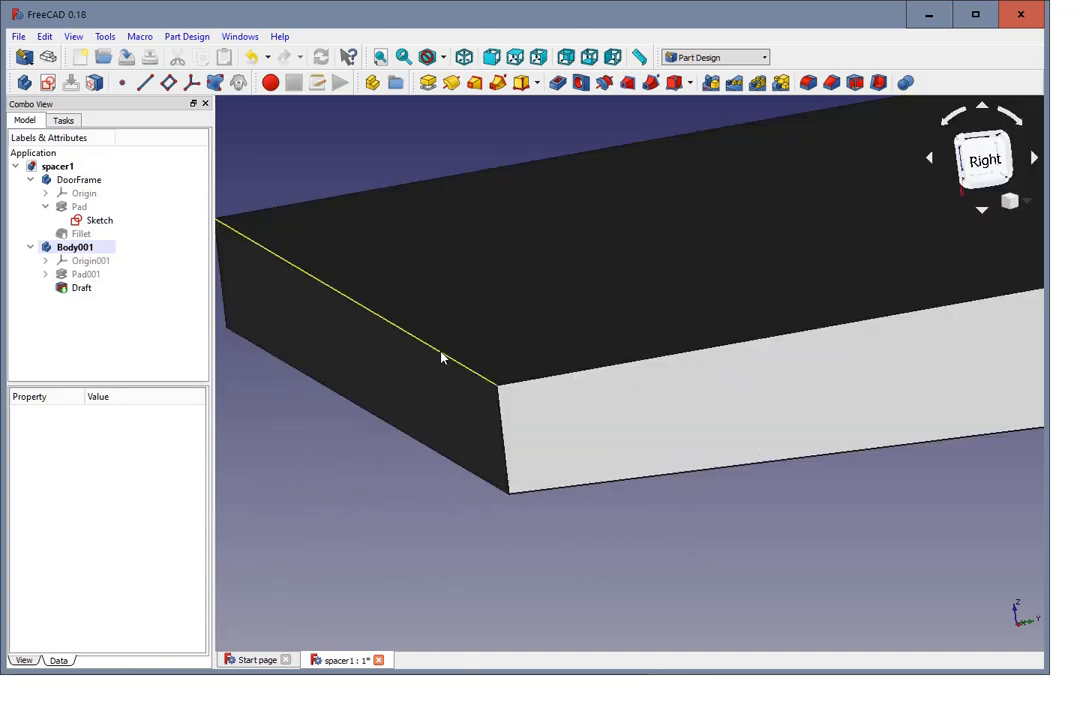
{"action": "left_click", "coordinate": [443, 357]}
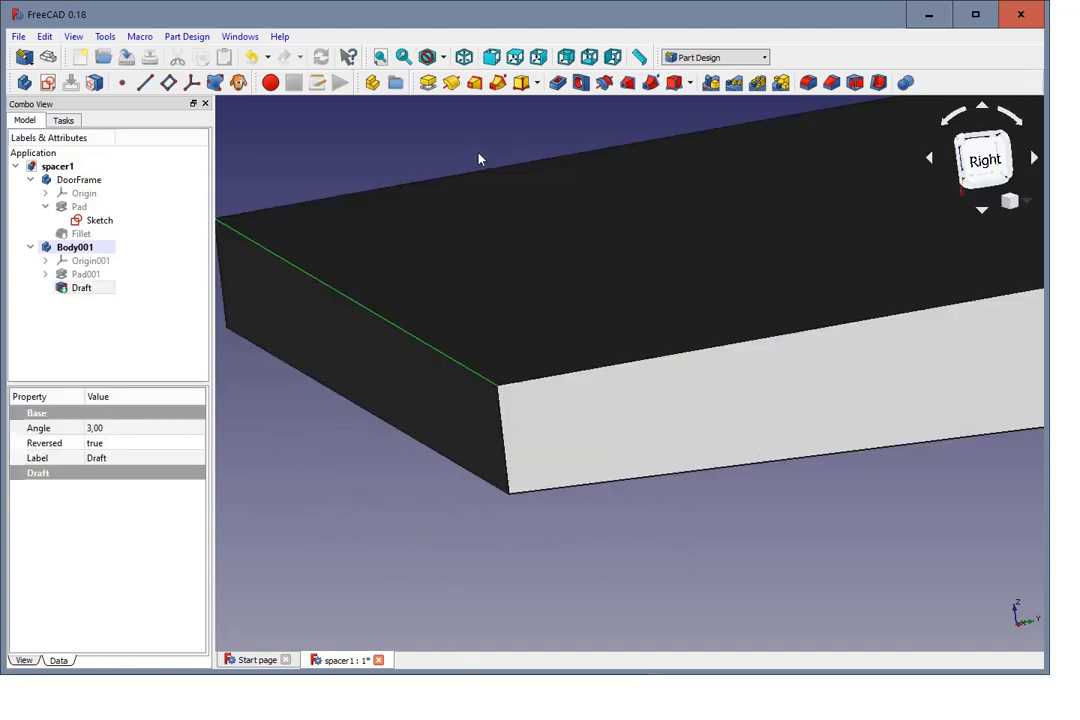
{"action": "left_click", "coordinate": [812, 84]}
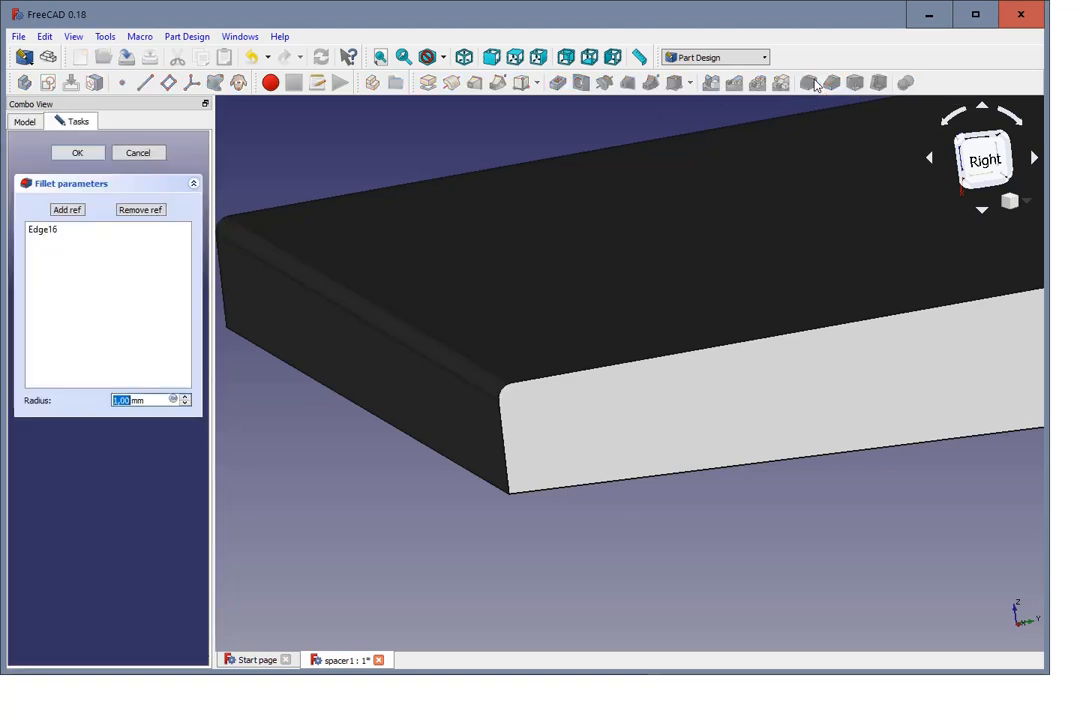
{"action": "left_click", "coordinate": [184, 397]}
{"action": "left_click", "coordinate": [184, 397]}
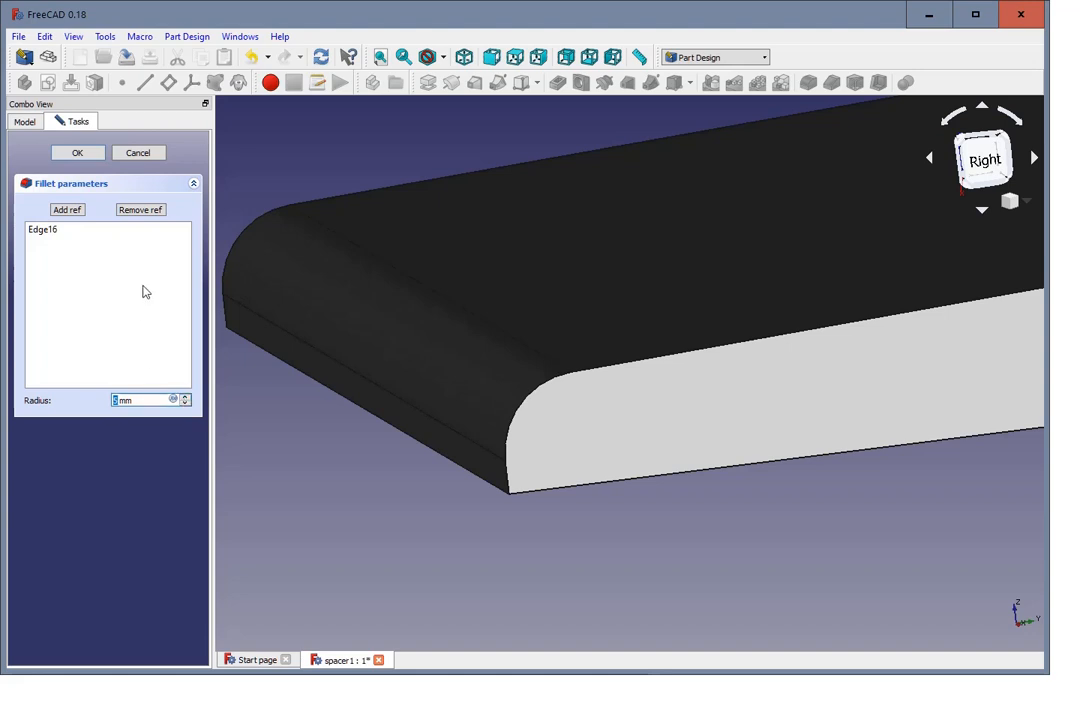
{"action": "scroll", "coordinate": [385, 461], "scroll_direction": "down", "scroll_amount": 2}
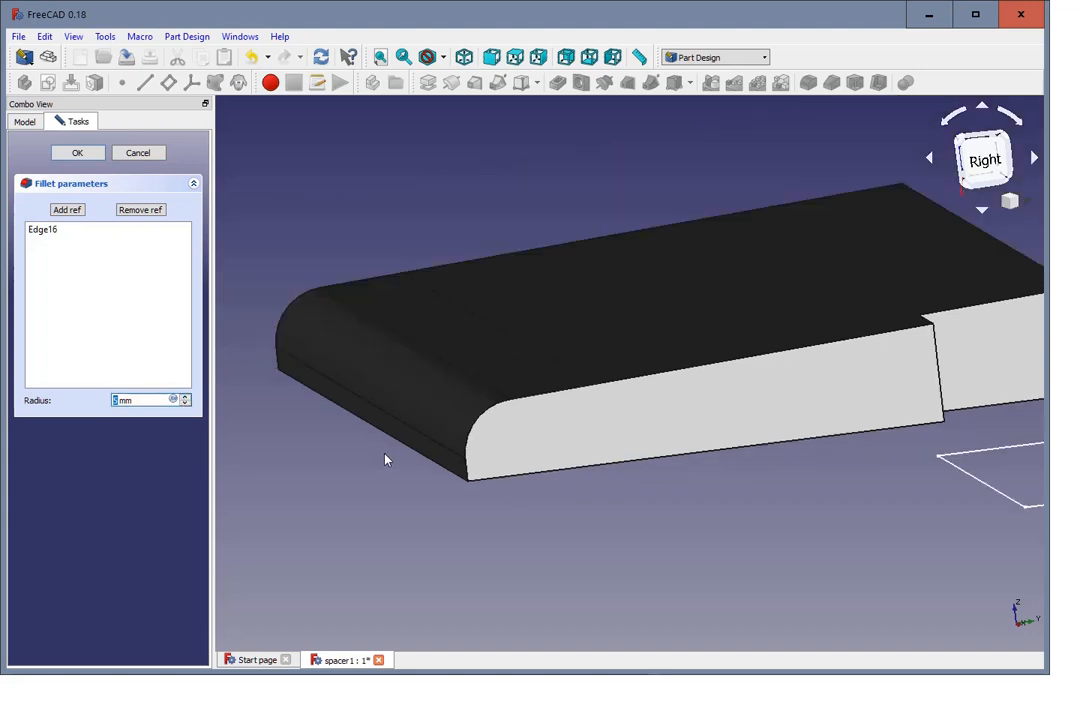
{"action": "left_click", "coordinate": [91, 154]}
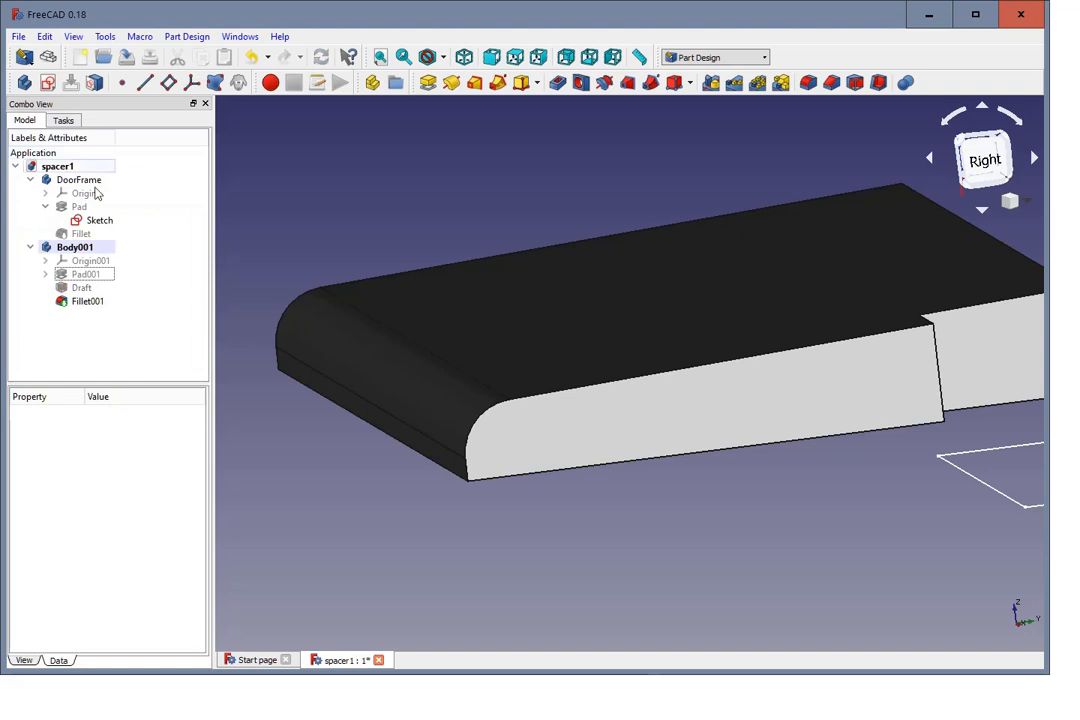
Step: Show the DoorFrame body's fillet feature so both bodies can be viewed together
{"action": "scroll", "coordinate": [420, 455], "scroll_direction": "down", "scroll_amount": 3}
{"action": "scroll", "coordinate": [443, 447], "scroll_direction": "down", "scroll_amount": 2}
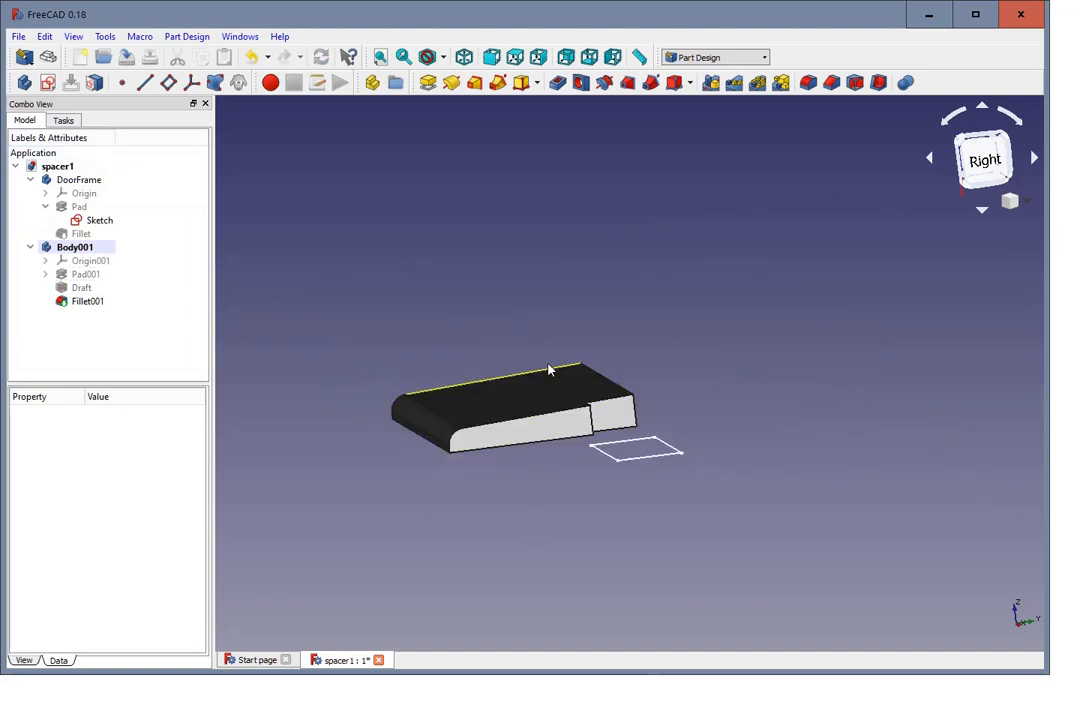
{"action": "middle_click_drag", "start_coordinate": [718, 352], "coordinate": [512, 558]}
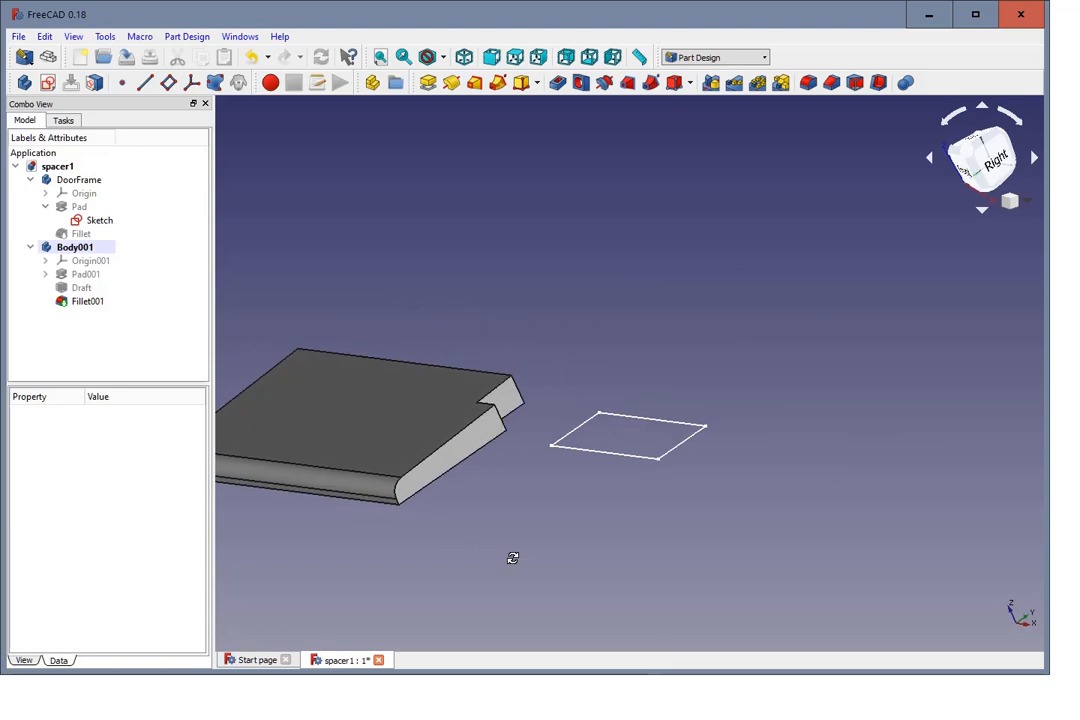
{"action": "left_click", "coordinate": [100, 345]}
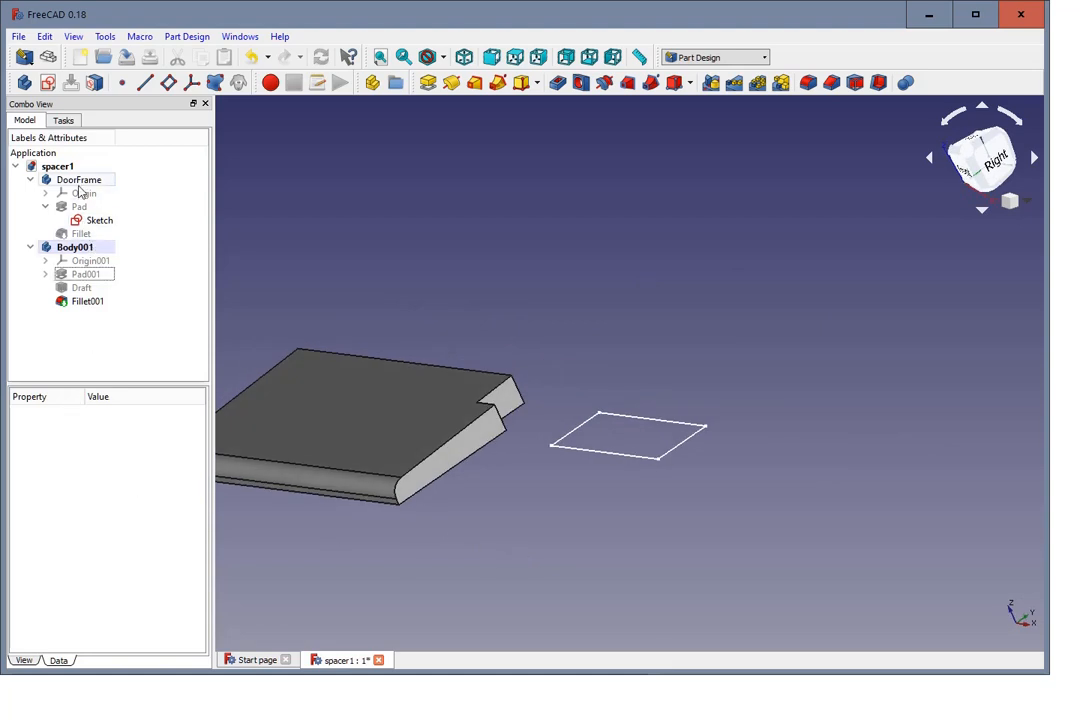
{"action": "left_click", "coordinate": [81, 233]}
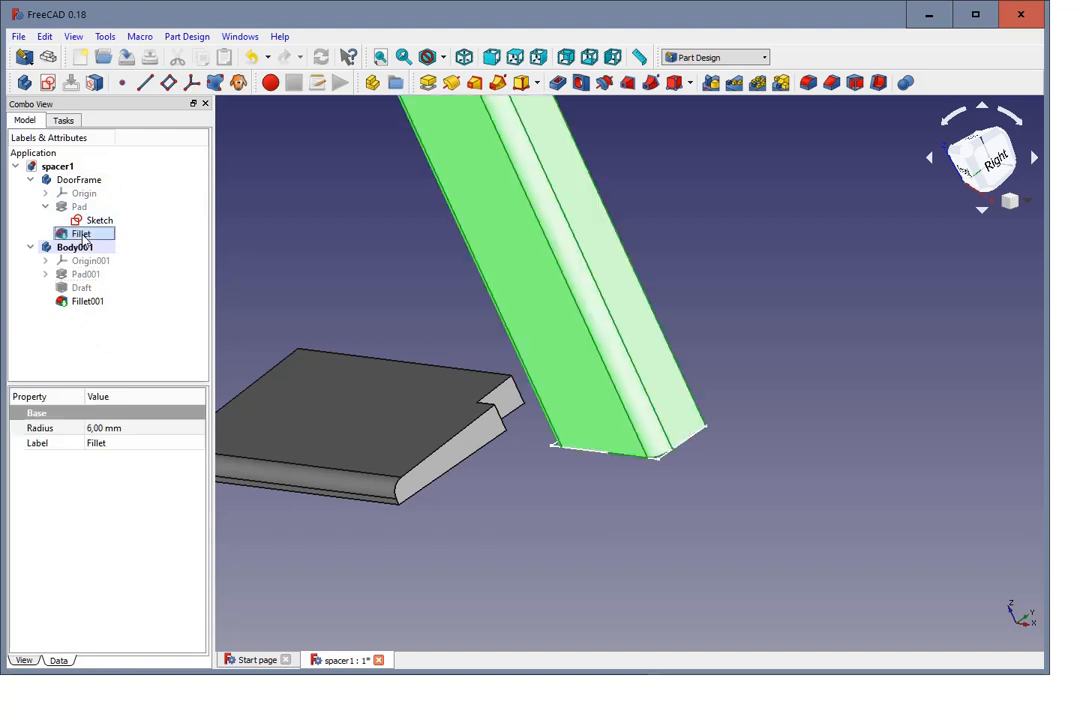
{"action": "left_click", "coordinate": [328, 539]}
{"action": "middle_click_drag", "start_coordinate": [328, 539], "coordinate": [323, 354]}
{"action": "scroll", "coordinate": [402, 478], "scroll_direction": "down", "scroll_amount": 3}
{"action": "scroll", "coordinate": [299, 352], "scroll_direction": "up", "scroll_amount": 4}
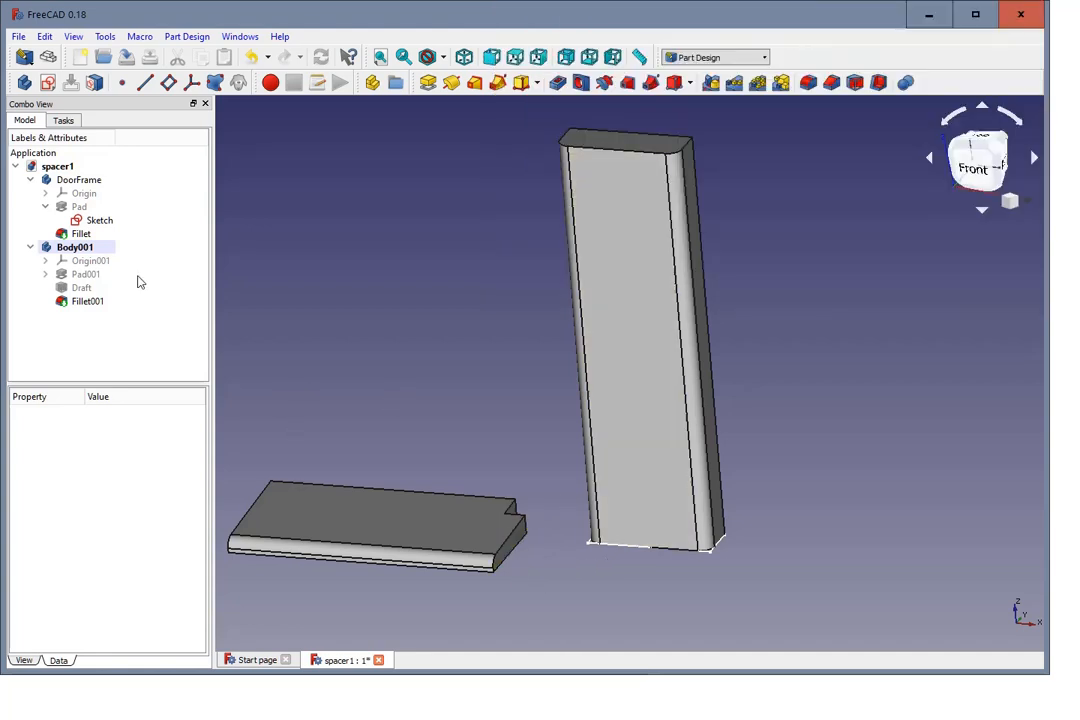
Step: Save the document and switch to the Part Design workbench
{"action": "left_click", "coordinate": [18, 36]}
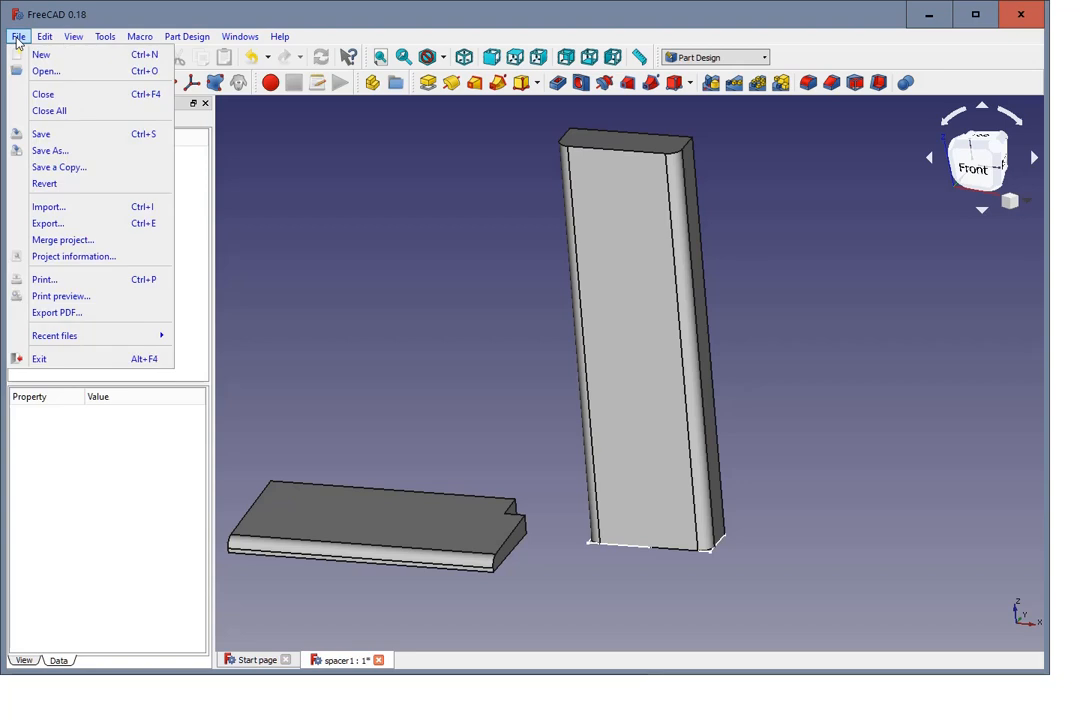
{"action": "left_click", "coordinate": [45, 140]}
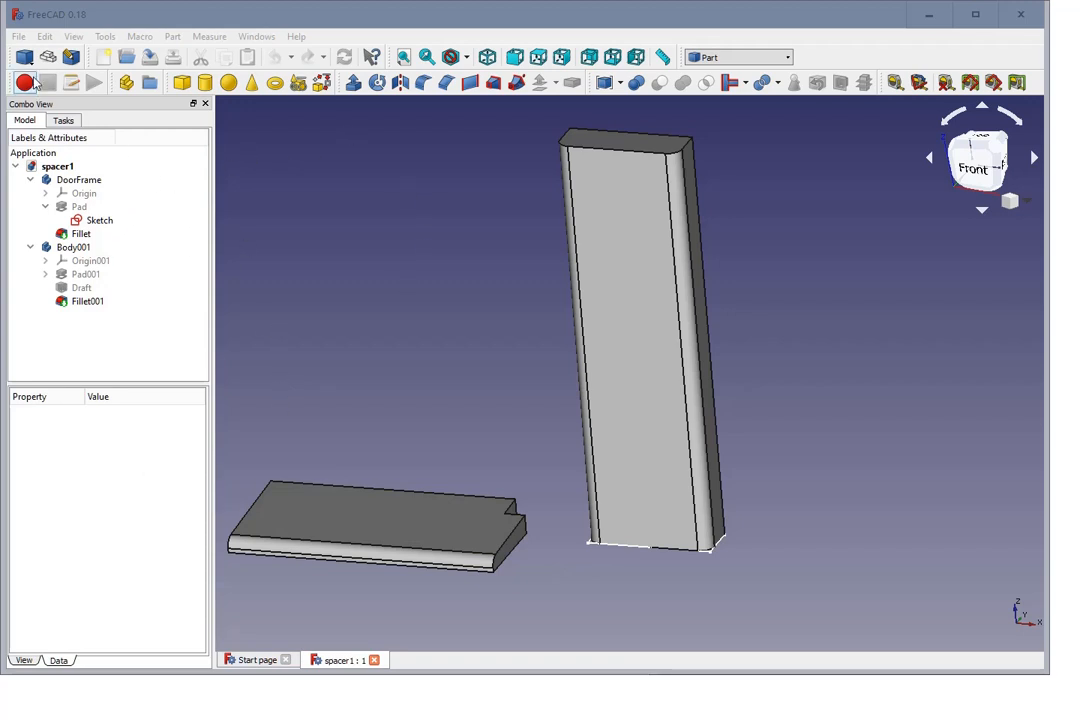
{"action": "left_click", "coordinate": [72, 60]}
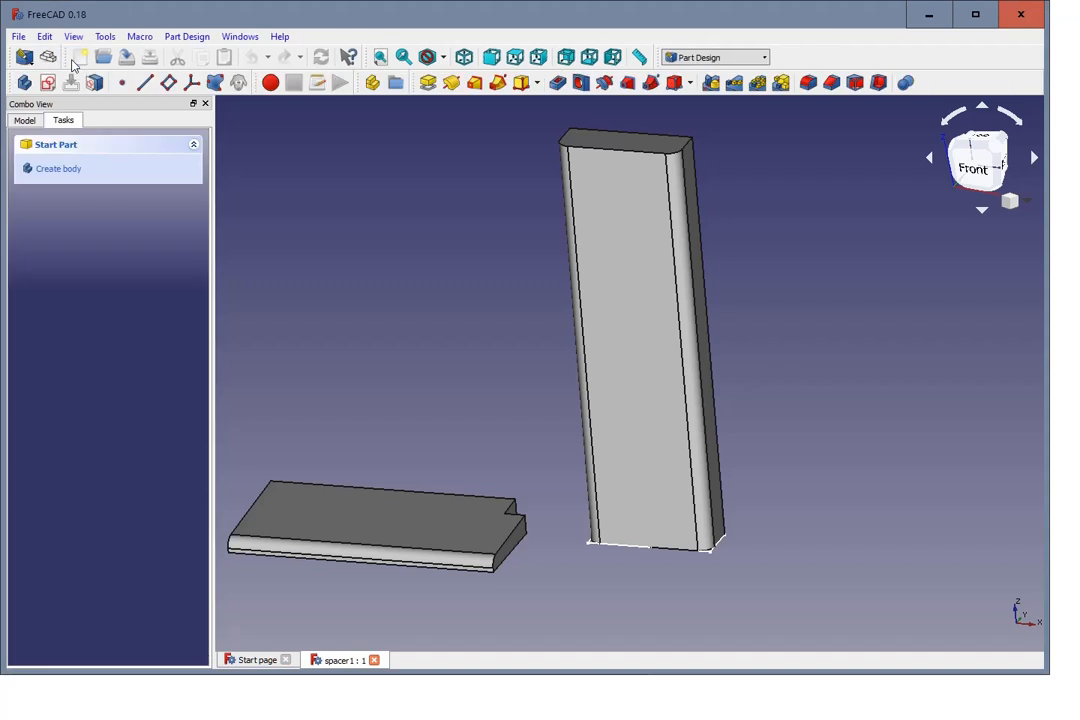
Step: Create a new body and start a sketch on its XY base plane
{"action": "left_click", "coordinate": [68, 170]}
{"action": "left_click", "coordinate": [68, 172]}
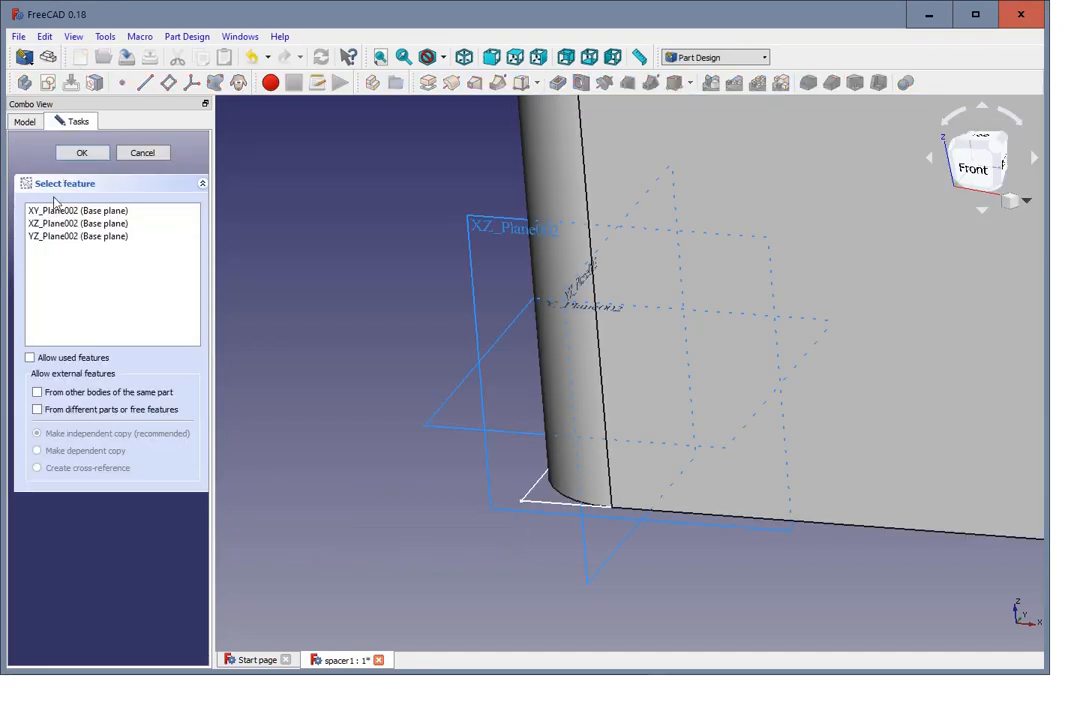
{"action": "left_click", "coordinate": [60, 211]}
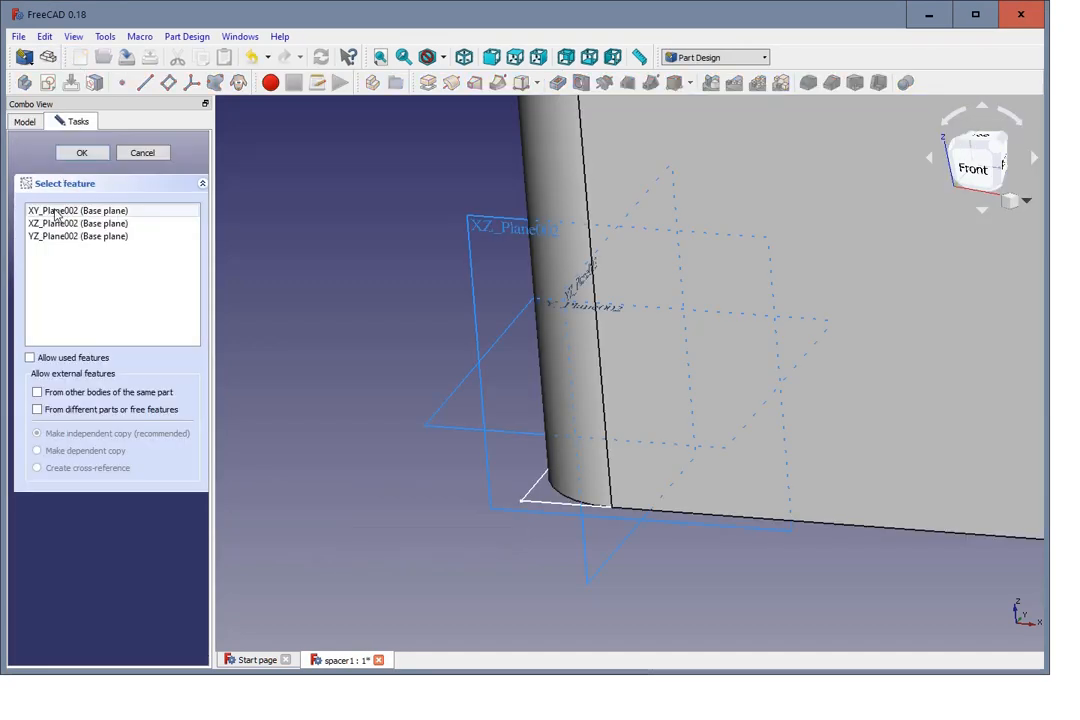
{"action": "left_click", "coordinate": [84, 155]}
Step: Sketch a rectangle enclosing the door frame's outline, starting above the ground frame's notched end and ending beyond the door frame's far lower corner
{"action": "scroll", "coordinate": [205, 231], "scroll_direction": "down", "scroll_amount": 7}
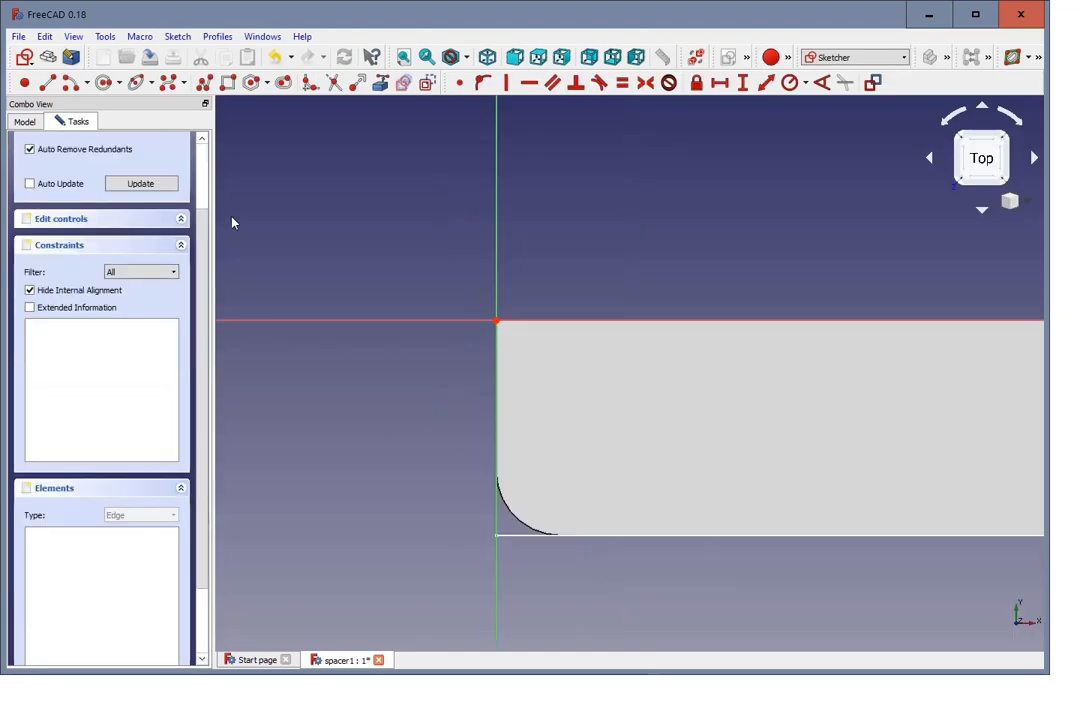
{"action": "scroll", "coordinate": [480, 325], "scroll_direction": "down", "scroll_amount": 6}
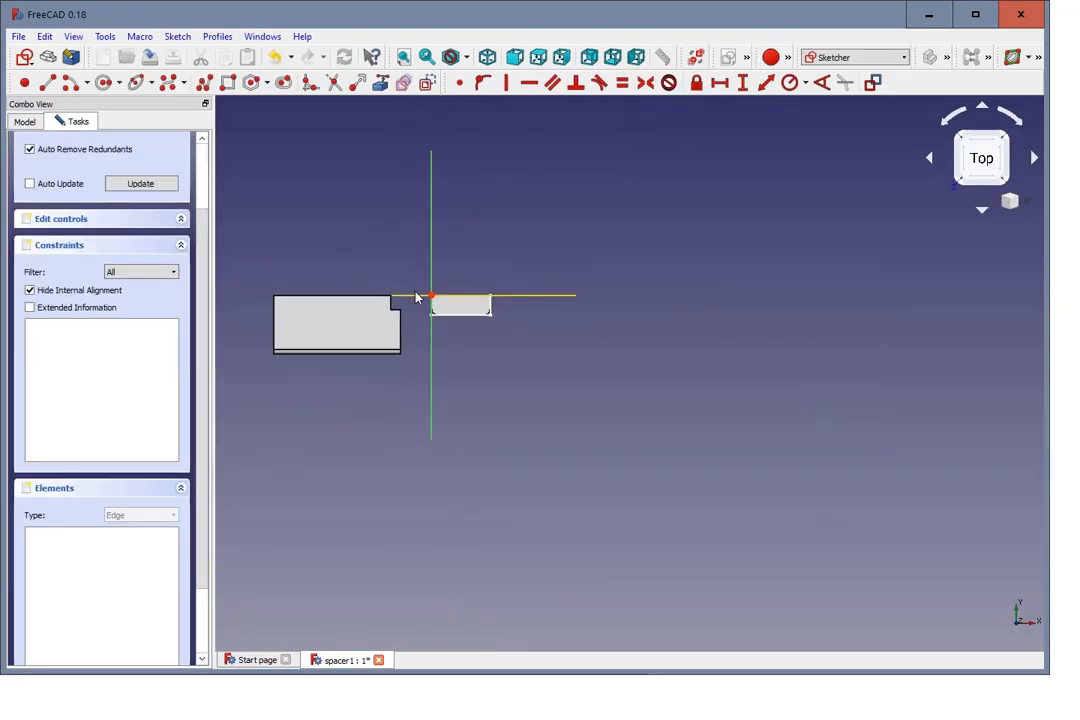
{"action": "scroll", "coordinate": [310, 248], "scroll_direction": "up", "scroll_amount": 4}
{"action": "scroll", "coordinate": [340, 255], "scroll_direction": "down", "scroll_amount": 2}
{"action": "scroll", "coordinate": [677, 280], "scroll_direction": "up", "scroll_amount": 2}
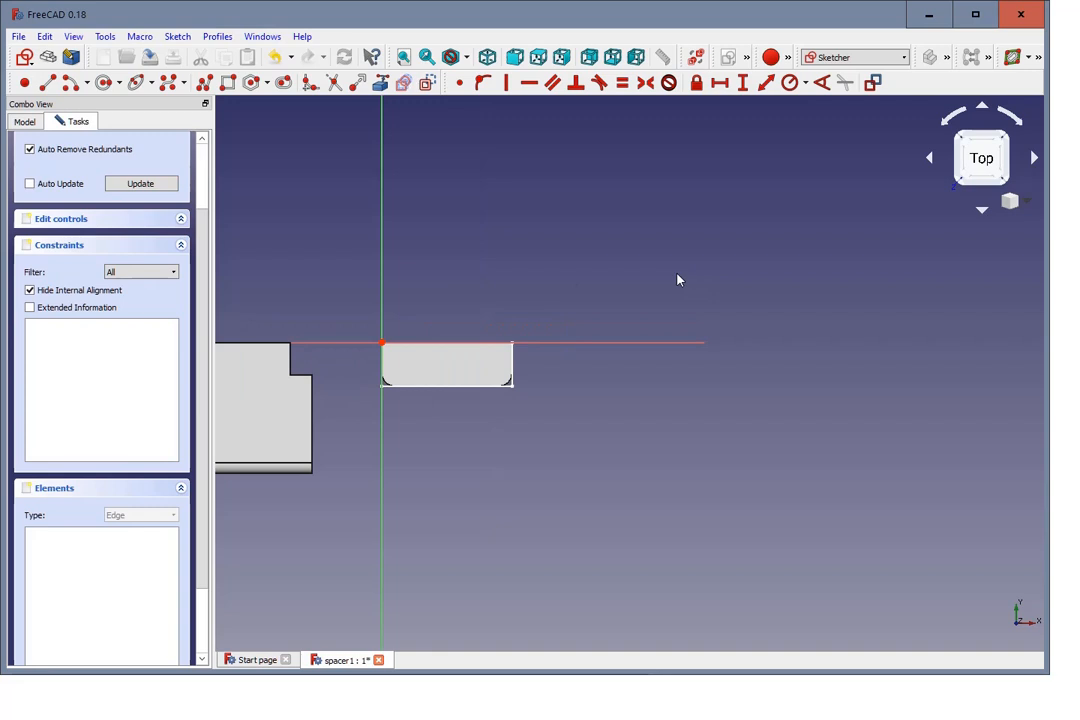
{"action": "scroll", "coordinate": [550, 265], "scroll_direction": "down", "scroll_amount": 2}
{"action": "scroll", "coordinate": [445, 231], "scroll_direction": "up", "scroll_amount": 2}
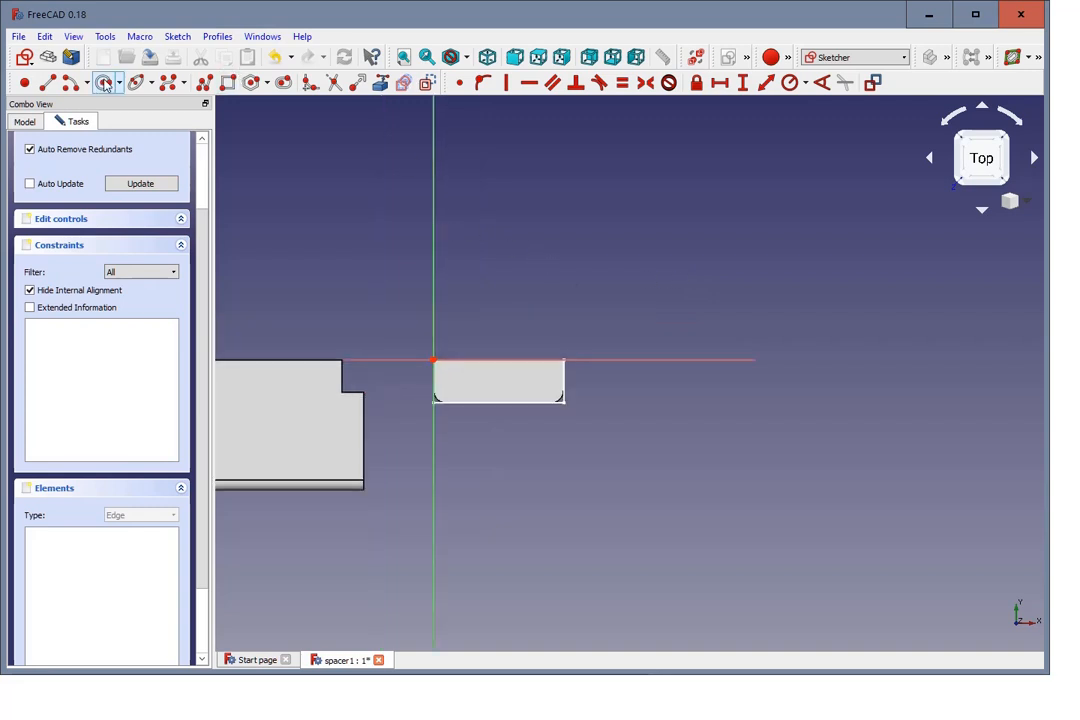
{"action": "left_click", "coordinate": [228, 84]}
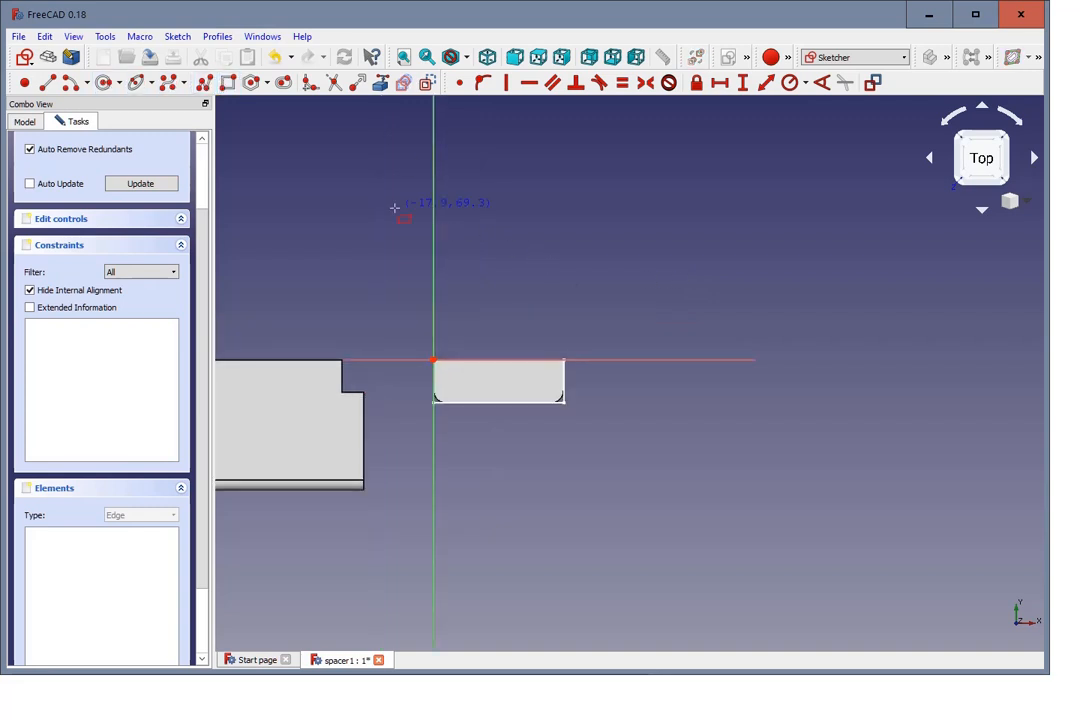
{"action": "left_click", "coordinate": [306, 289]}
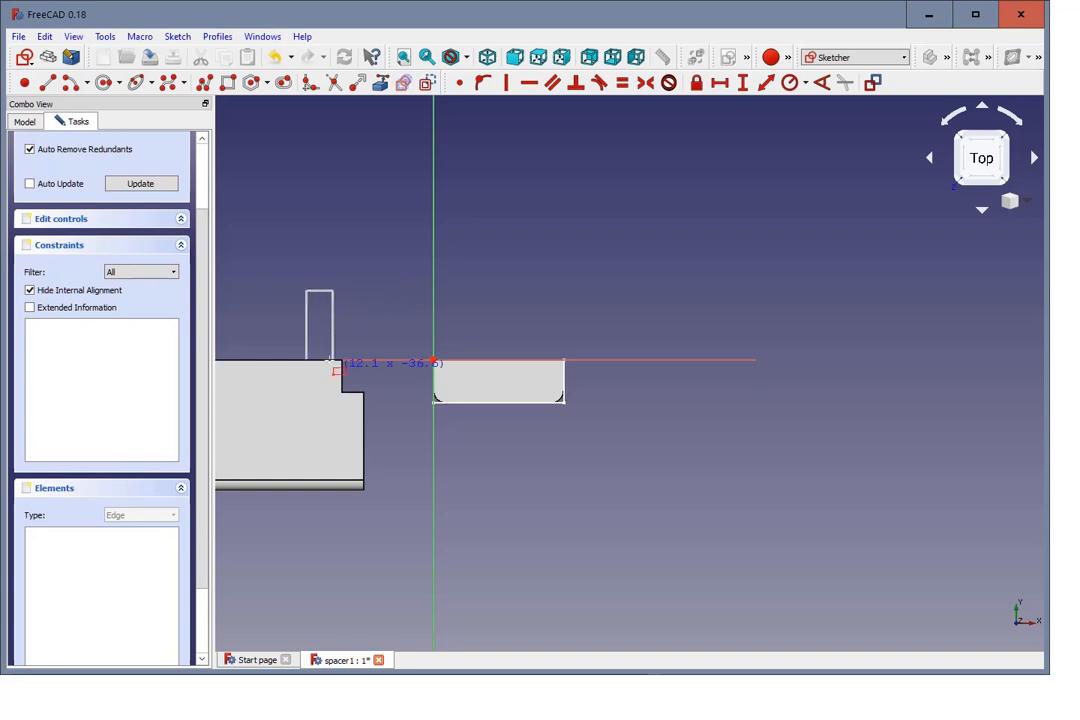
{"action": "left_click", "coordinate": [627, 459]}
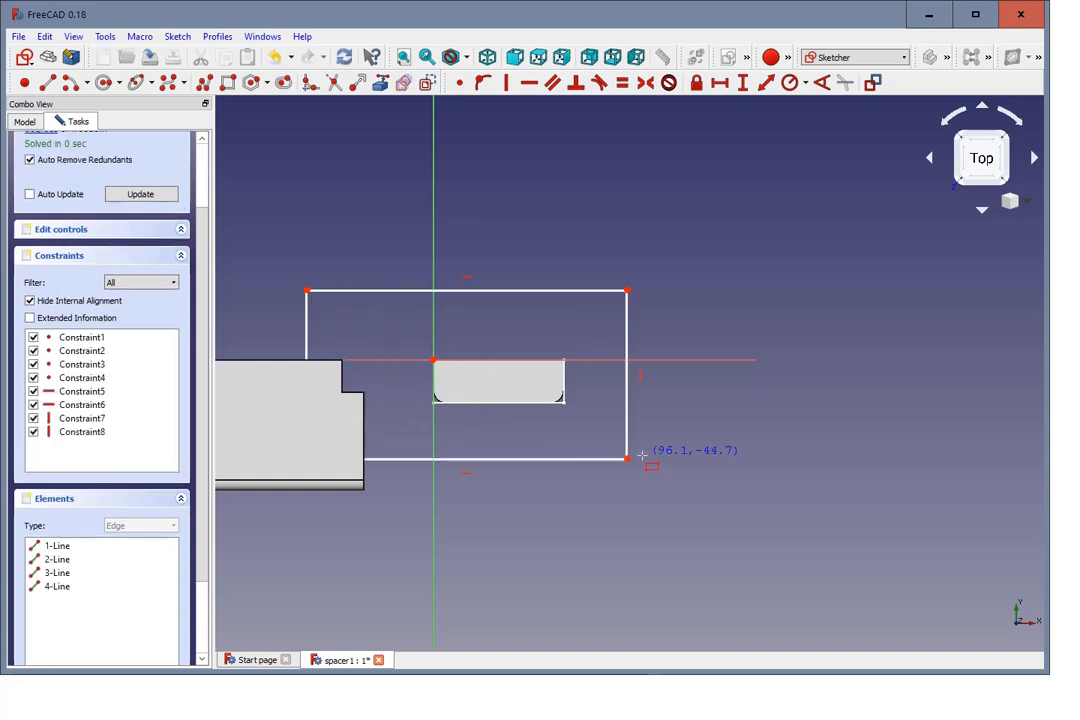
Step: Constrain the new rectangle's upper corner beyond the door frame onto the sketch's horizontal axis
{"action": "scroll", "coordinate": [523, 441], "scroll_direction": "up", "scroll_amount": 3}
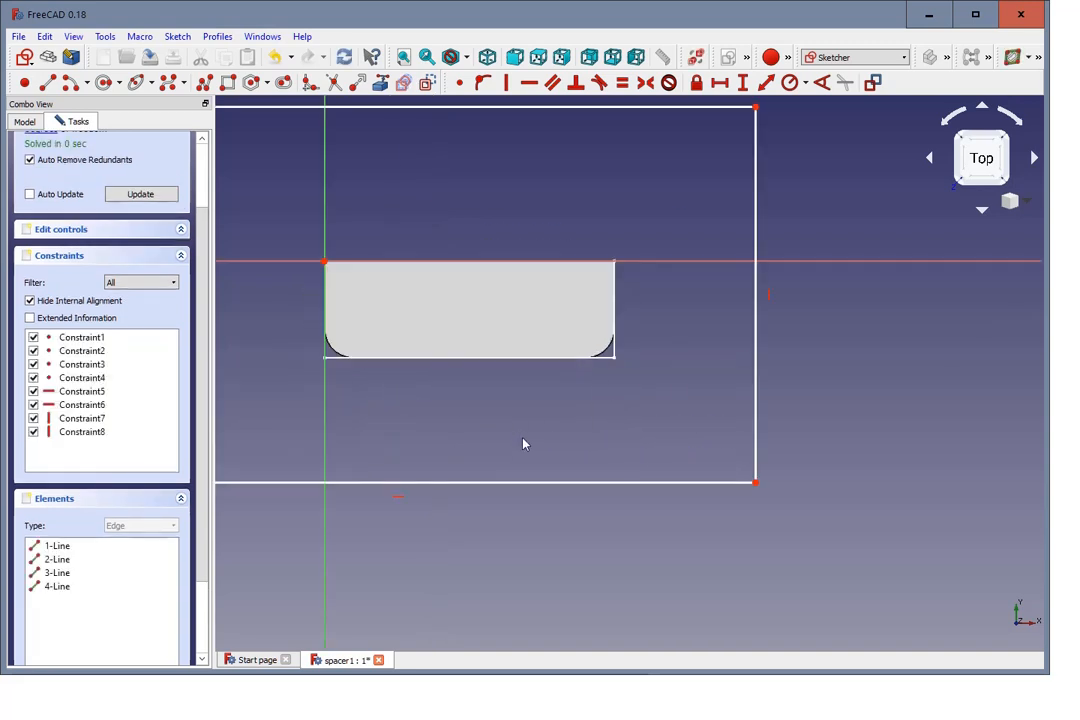
{"action": "scroll", "coordinate": [523, 441], "scroll_direction": "down", "scroll_amount": 3}
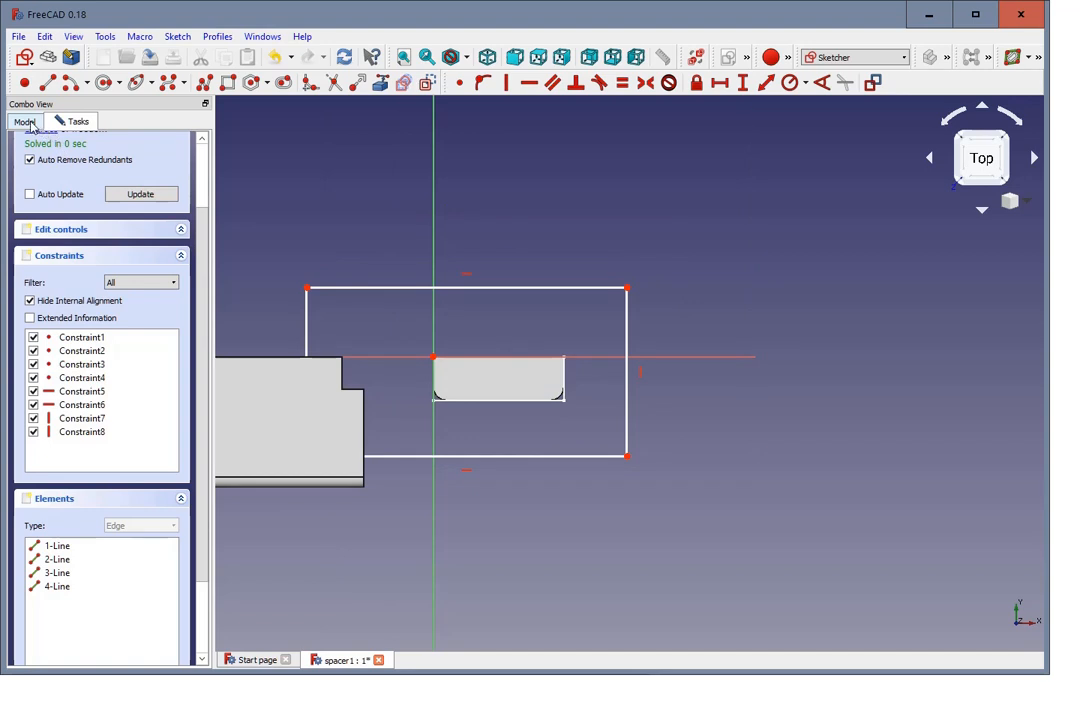
{"action": "left_click", "coordinate": [628, 290]}
{"action": "left_click", "coordinate": [668, 358]}
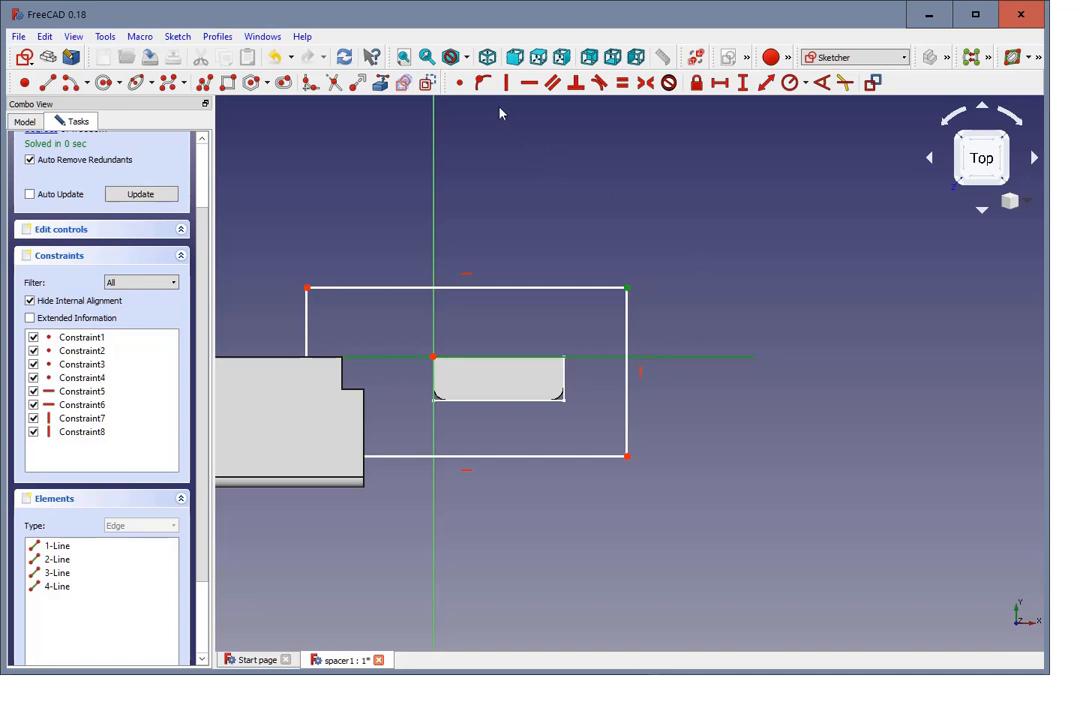
{"action": "left_click", "coordinate": [483, 83]}
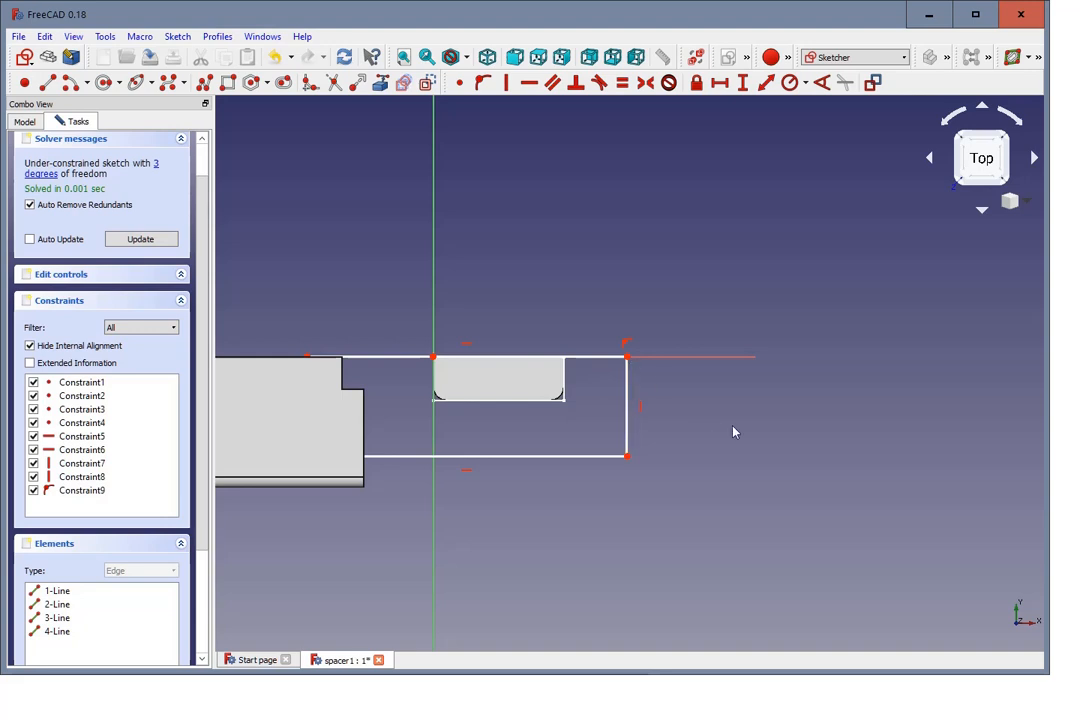
Step: Hide Fillet001 of Body001 and the DoorFrame body's Fillet so that only the sketch outlines remain in view
{"action": "scroll", "coordinate": [571, 395], "scroll_direction": "up", "scroll_amount": 2}
{"action": "scroll", "coordinate": [572, 396], "scroll_direction": "down", "scroll_amount": 2}
{"action": "scroll", "coordinate": [511, 282], "scroll_direction": "up", "scroll_amount": 4}
{"action": "scroll", "coordinate": [511, 282], "scroll_direction": "down", "scroll_amount": 2}
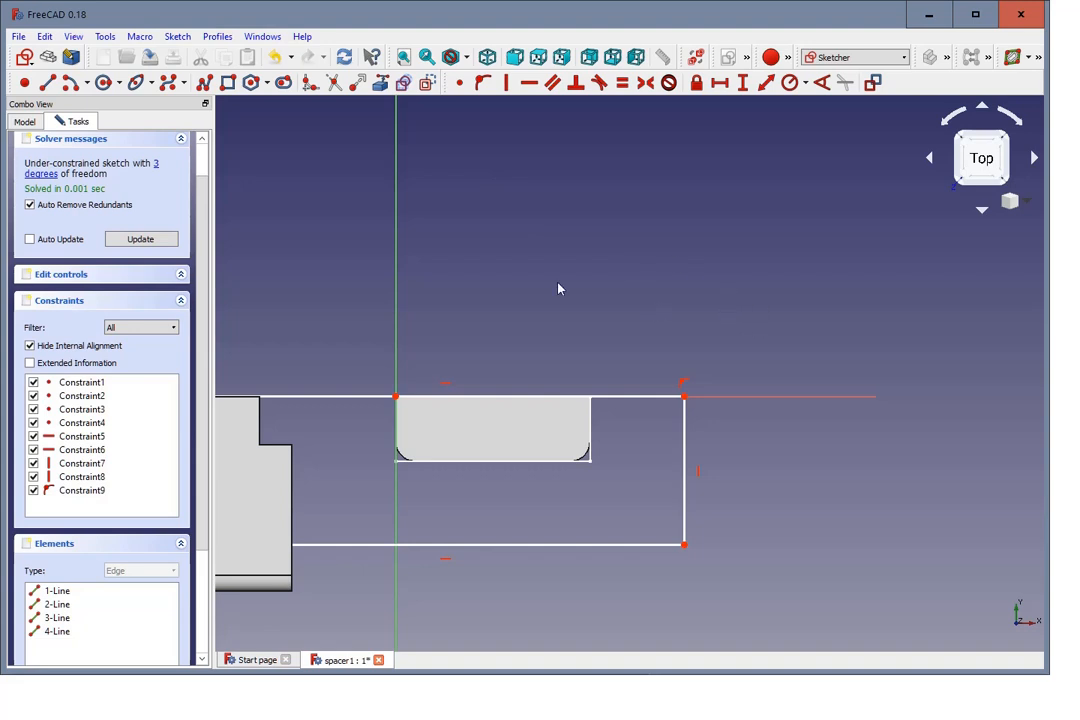
{"action": "left_click", "coordinate": [20, 122]}
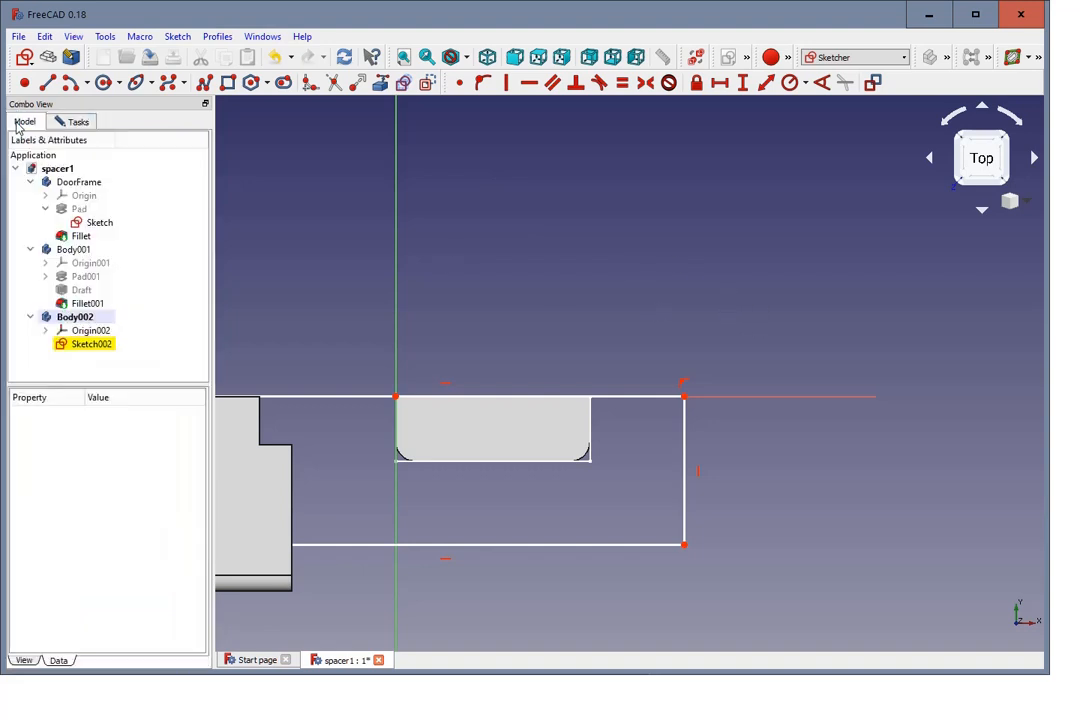
{"action": "left_click", "coordinate": [86, 253]}
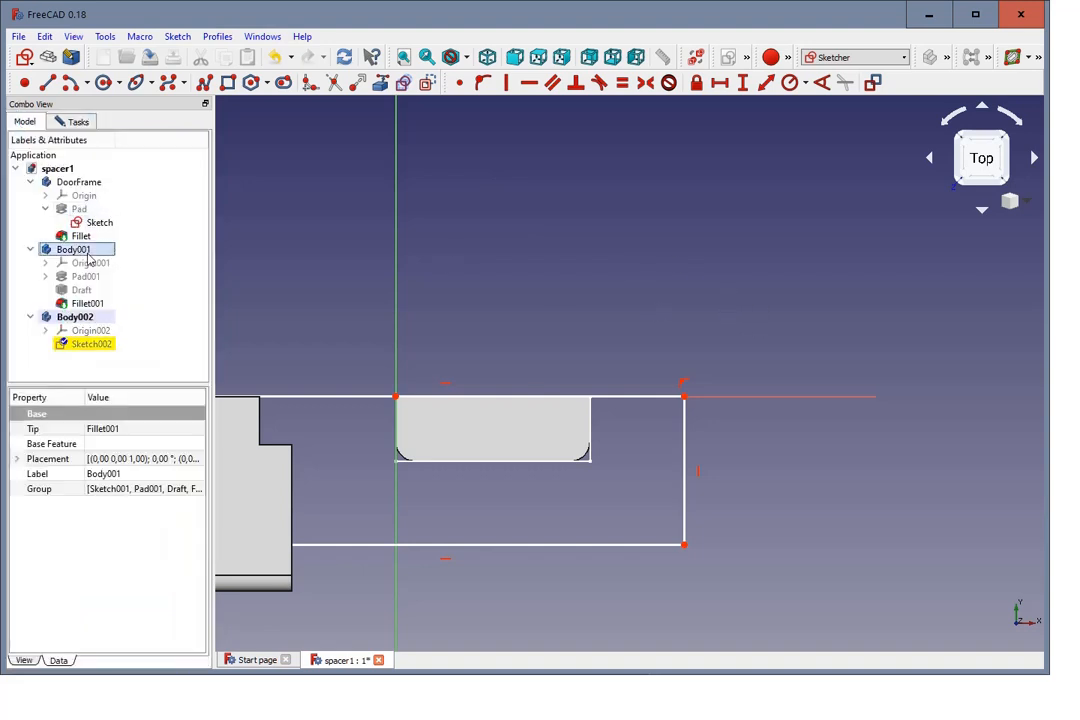
{"action": "key", "text": "space"}
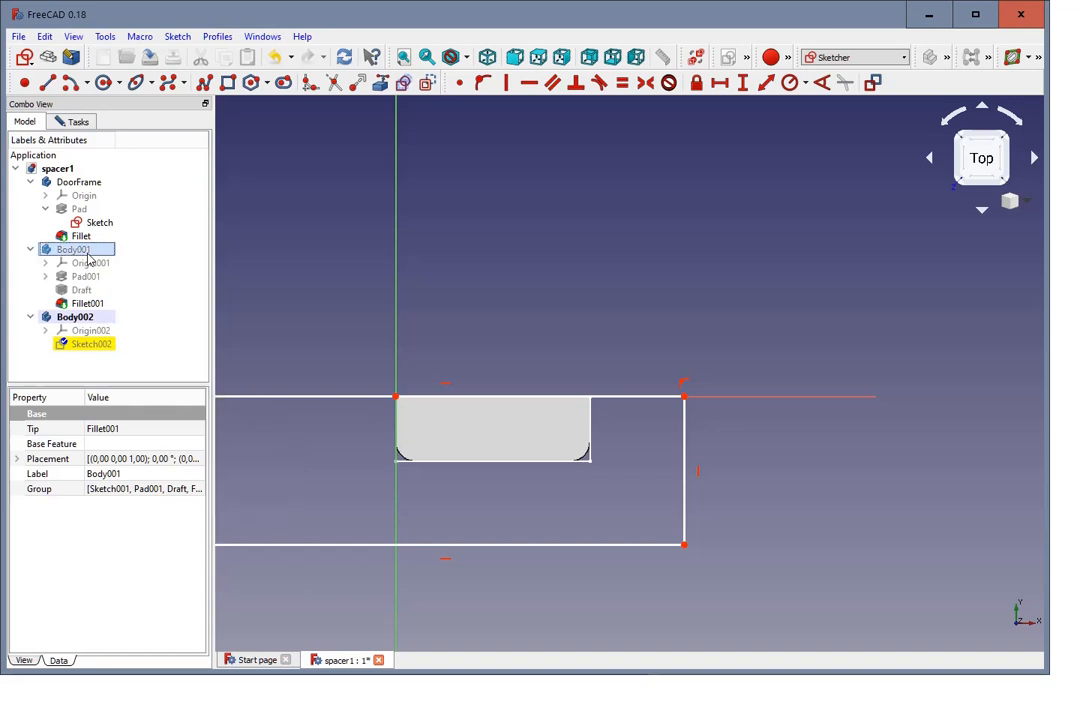
{"action": "key", "text": "space"}
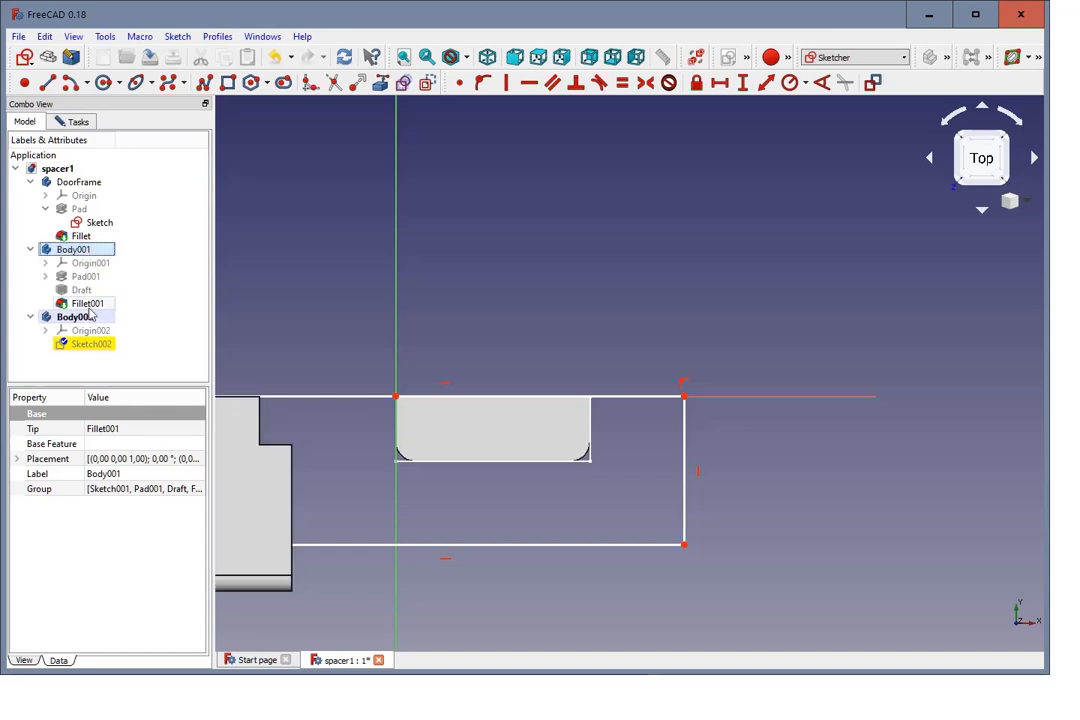
{"action": "left_click", "coordinate": [89, 305]}
{"action": "key", "text": "space"}
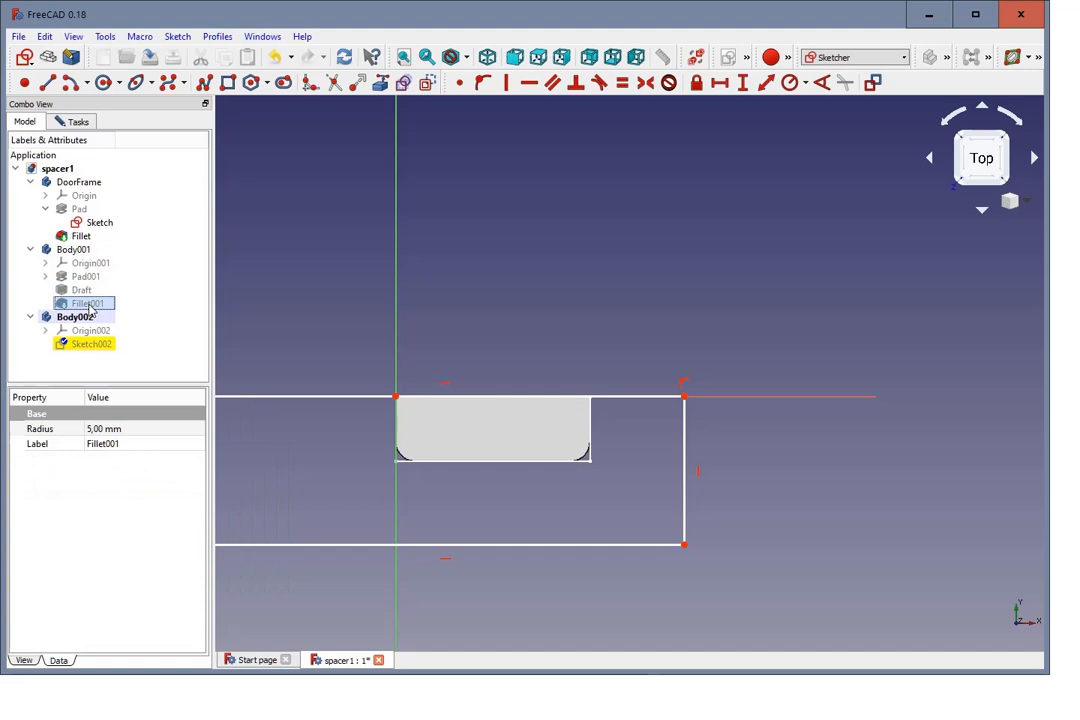
{"action": "left_click", "coordinate": [80, 237]}
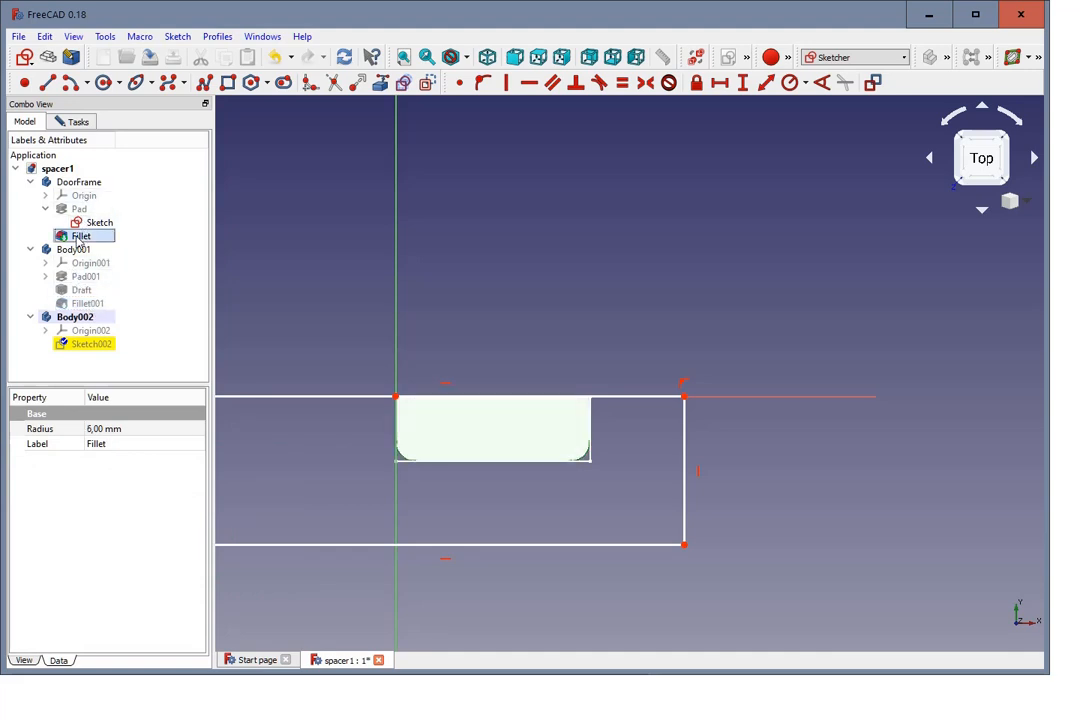
{"action": "key", "text": "space"}
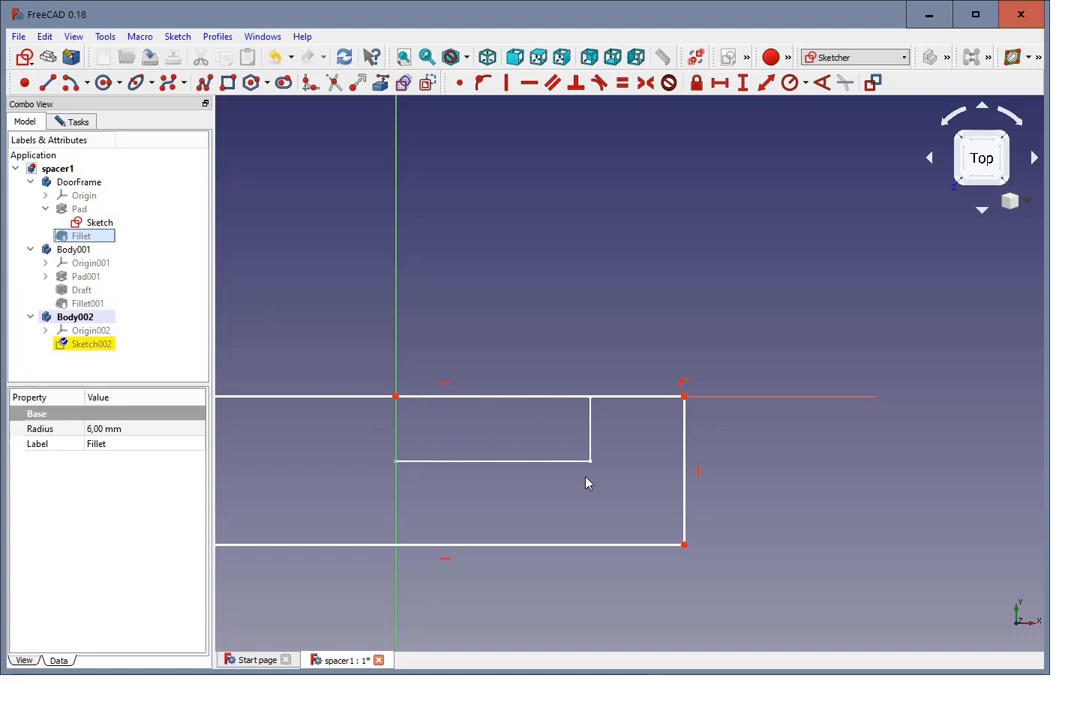
Step: Carbon-copy the door frame's sketch, with its constraints, into the current sketch
{"action": "left_click", "coordinate": [404, 84]}
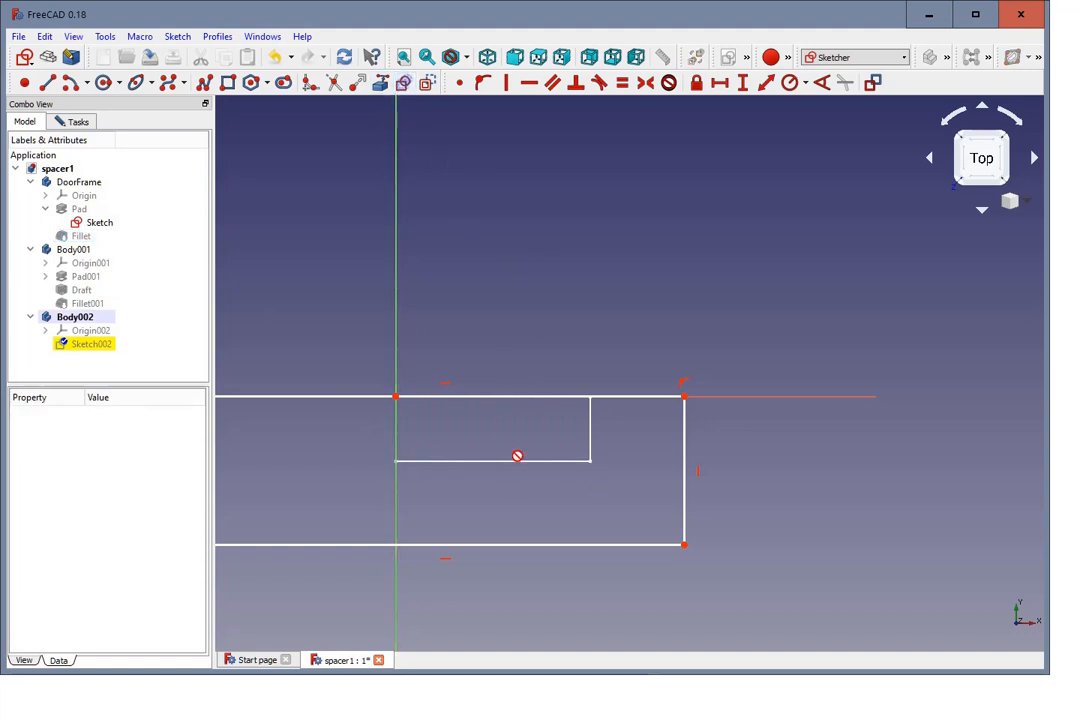
{"action": "left_click", "coordinate": [568, 463]}
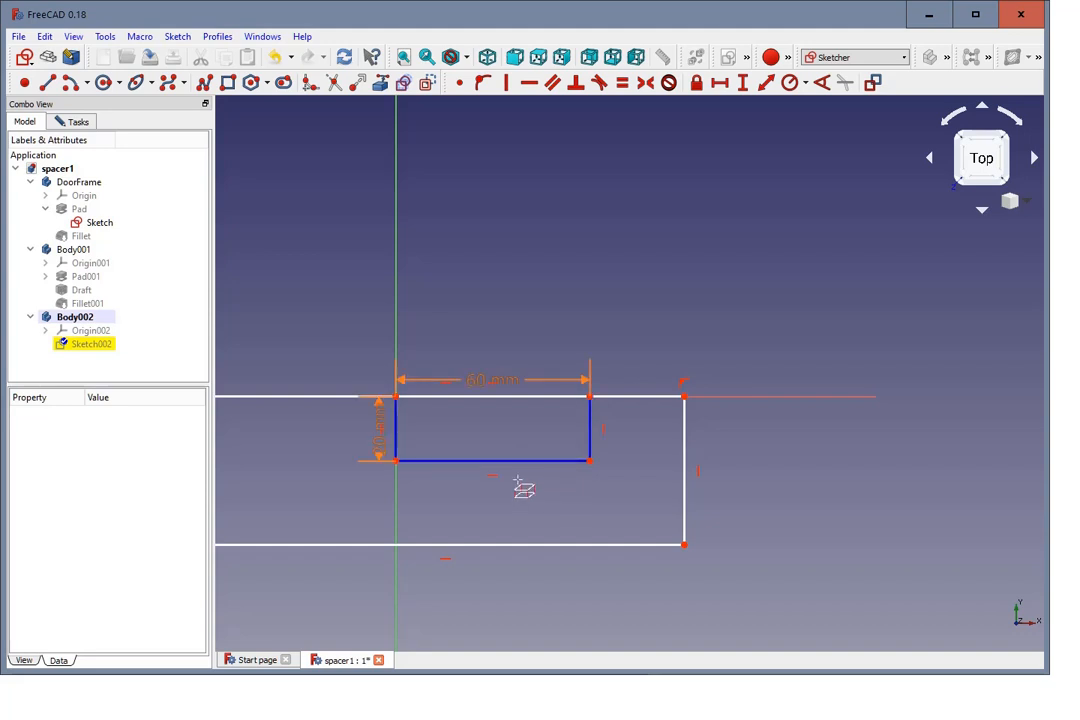
{"action": "key", "text": "Escape"}
Step: Set a 15 mm horizontal distance between the copied door frame's lower corner and the outer rectangle's nearest upper corner
{"action": "scroll", "coordinate": [613, 493], "scroll_direction": "down", "scroll_amount": 2}
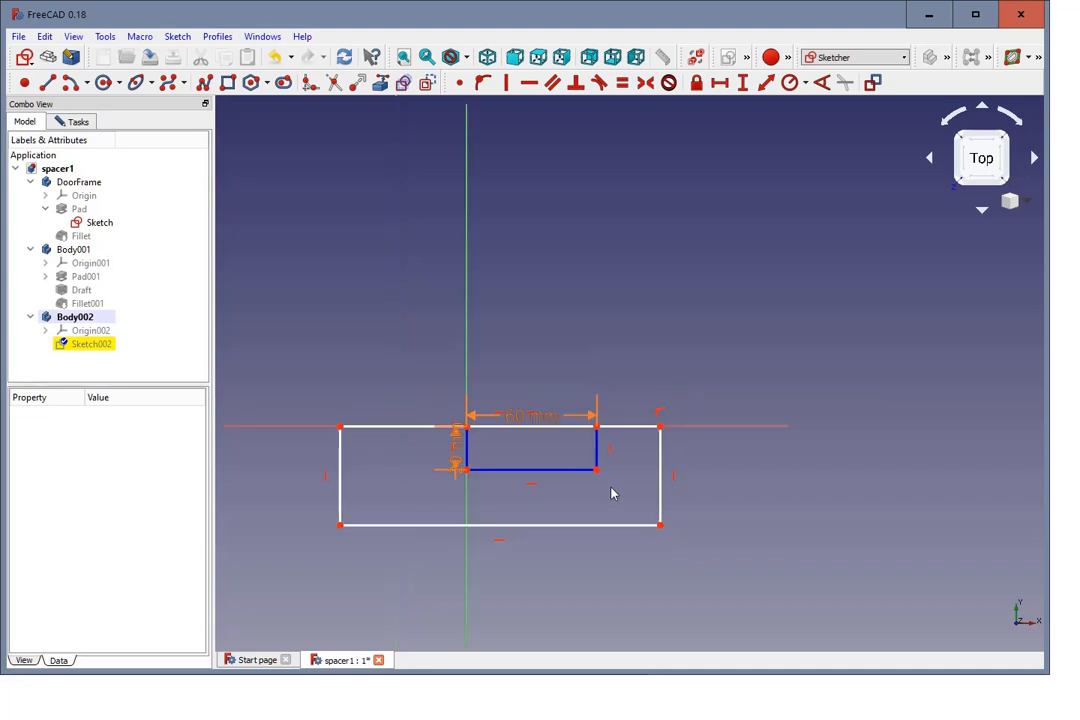
{"action": "scroll", "coordinate": [763, 493], "scroll_direction": "up", "scroll_amount": 2}
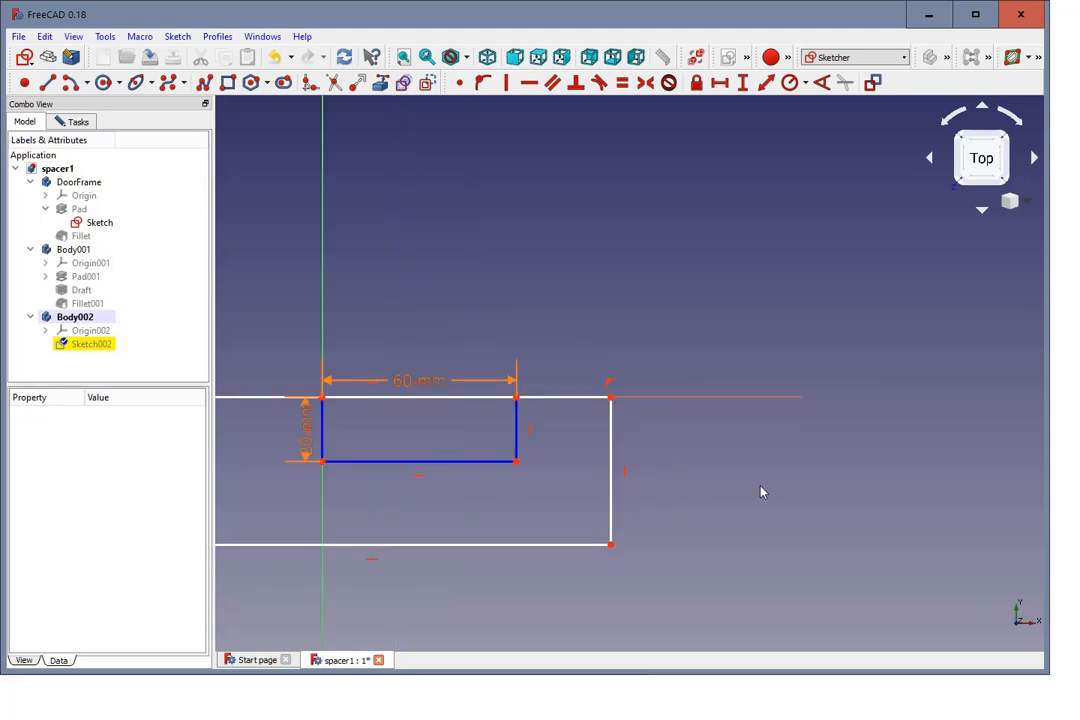
{"action": "left_click", "coordinate": [517, 462]}
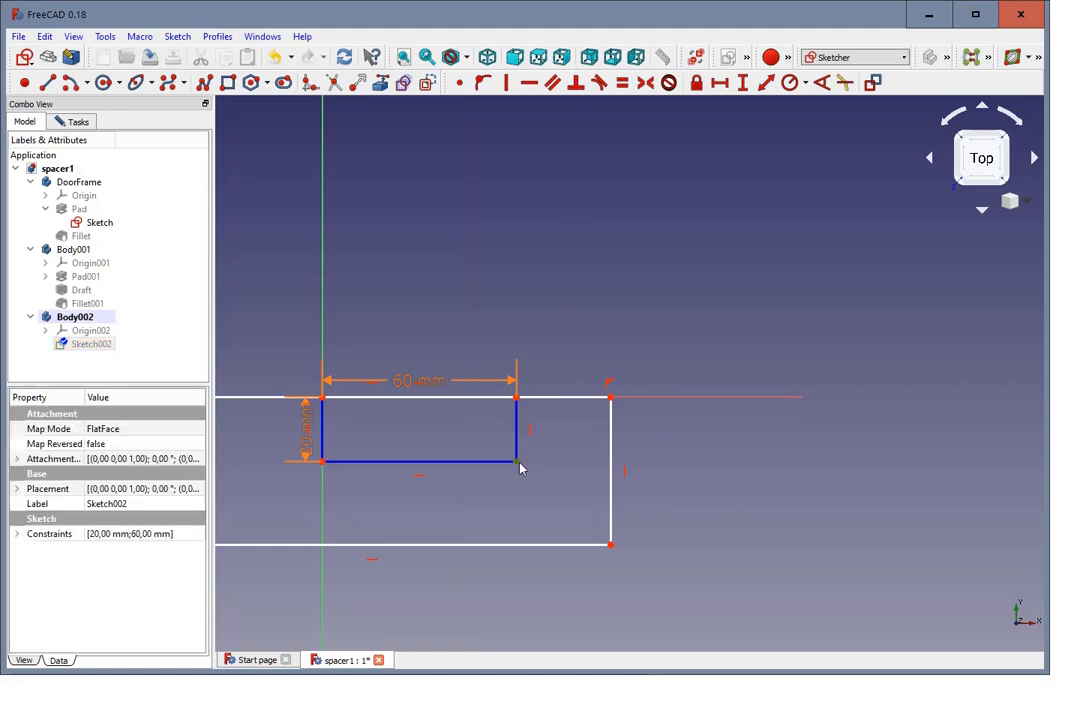
{"action": "left_click", "coordinate": [610, 398]}
{"action": "key", "text": "l"}
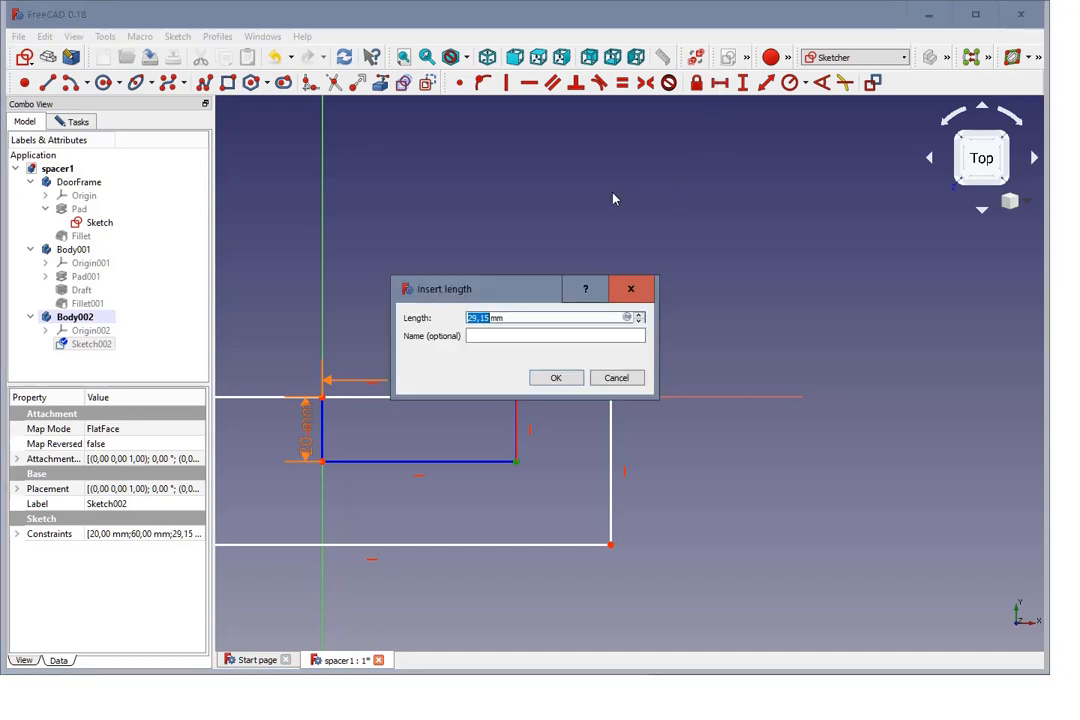
{"action": "type", "text": "15"}
{"action": "left_click", "coordinate": [556, 380]}
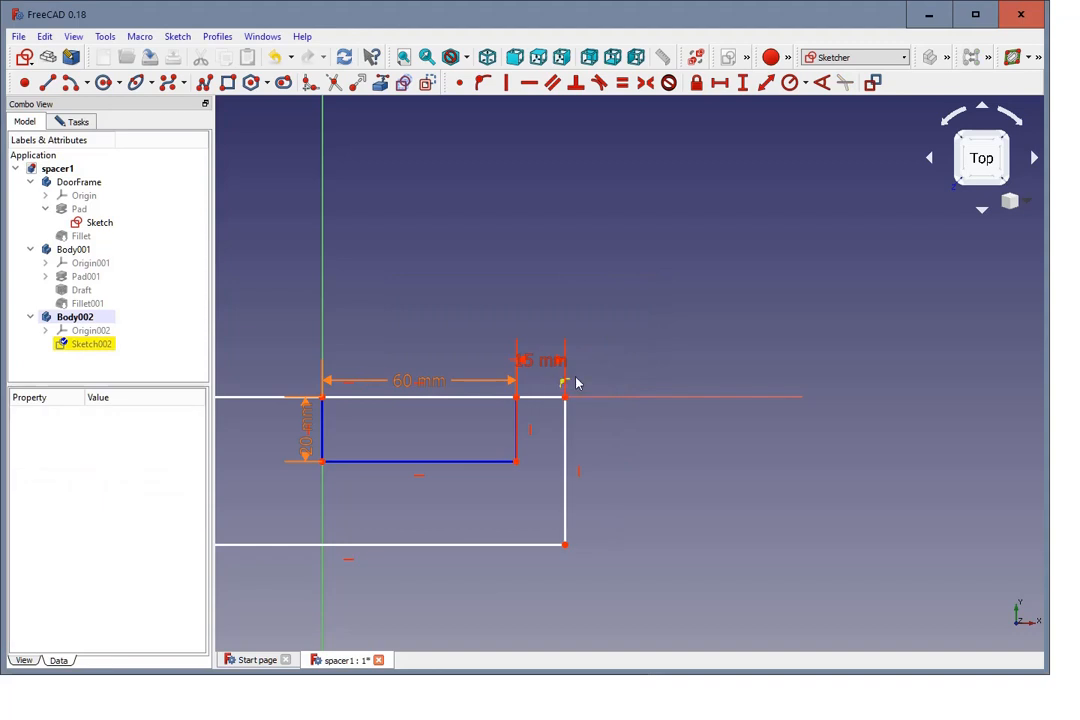
Step: Expand Pad001 in Body001 and show Sketch001 alongside the current sketch
{"action": "scroll", "coordinate": [597, 379], "scroll_direction": "down", "scroll_amount": 2}
{"action": "scroll", "coordinate": [449, 356], "scroll_direction": "up", "scroll_amount": 2}
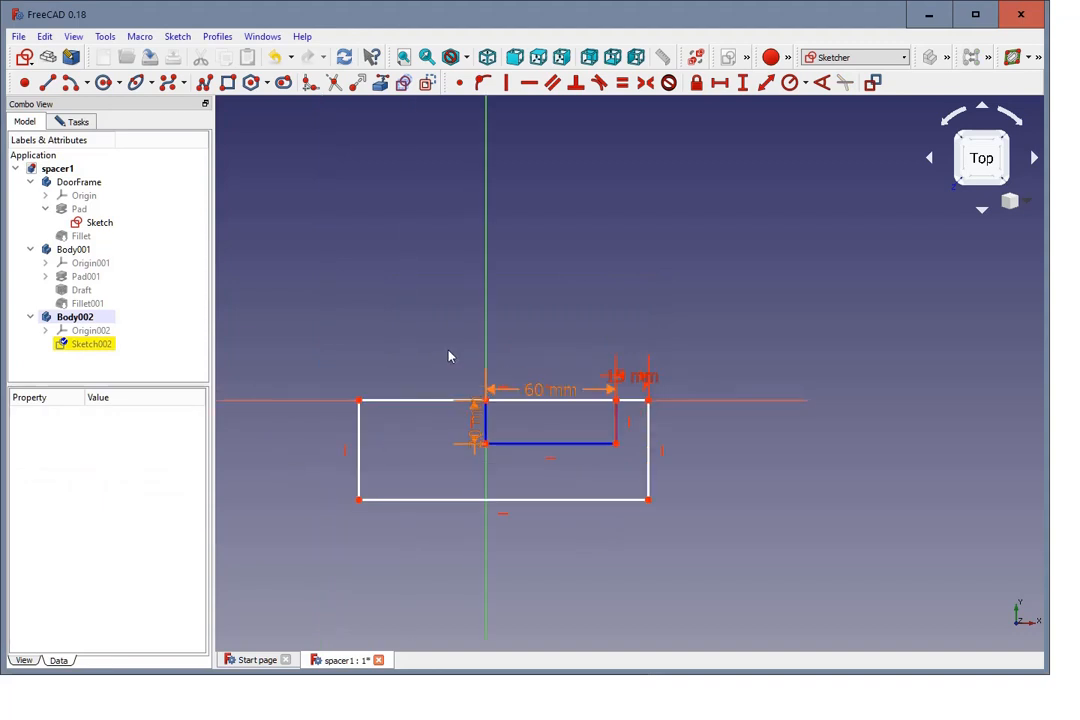
{"action": "left_click", "coordinate": [85, 276]}
{"action": "left_click", "coordinate": [45, 276]}
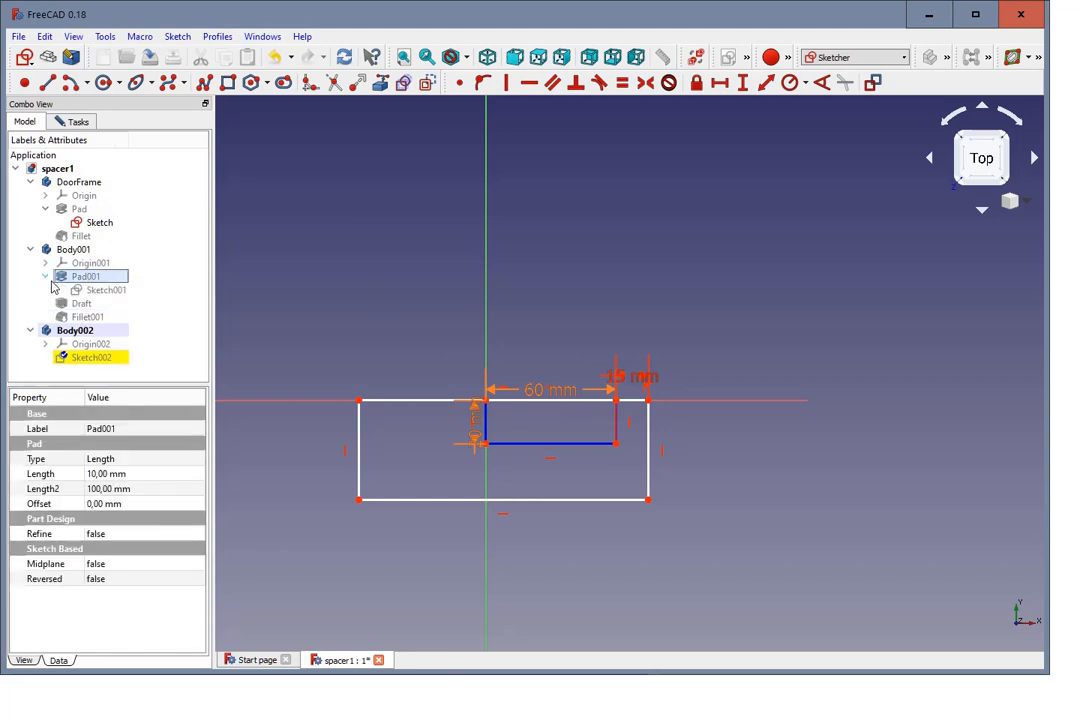
{"action": "left_click", "coordinate": [98, 303]}
{"action": "left_click", "coordinate": [102, 290]}
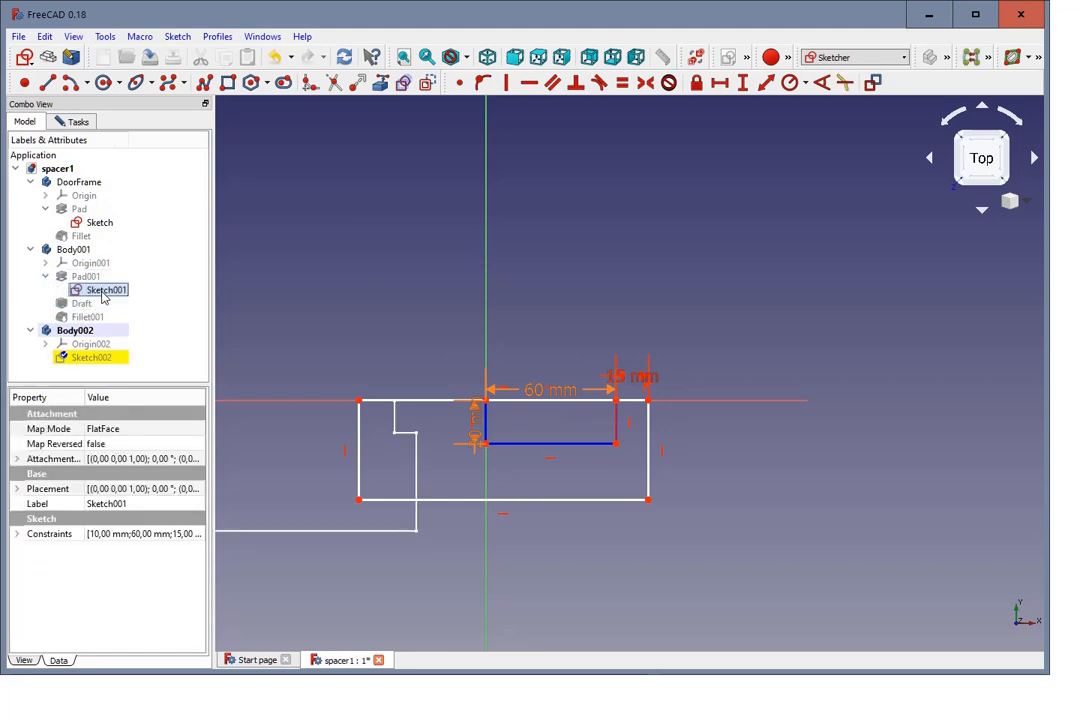
Step: Carbon-copy the stepped Sketch001 profile, with its constraints, into the current sketch
{"action": "scroll", "coordinate": [440, 445], "scroll_direction": "up", "scroll_amount": 2}
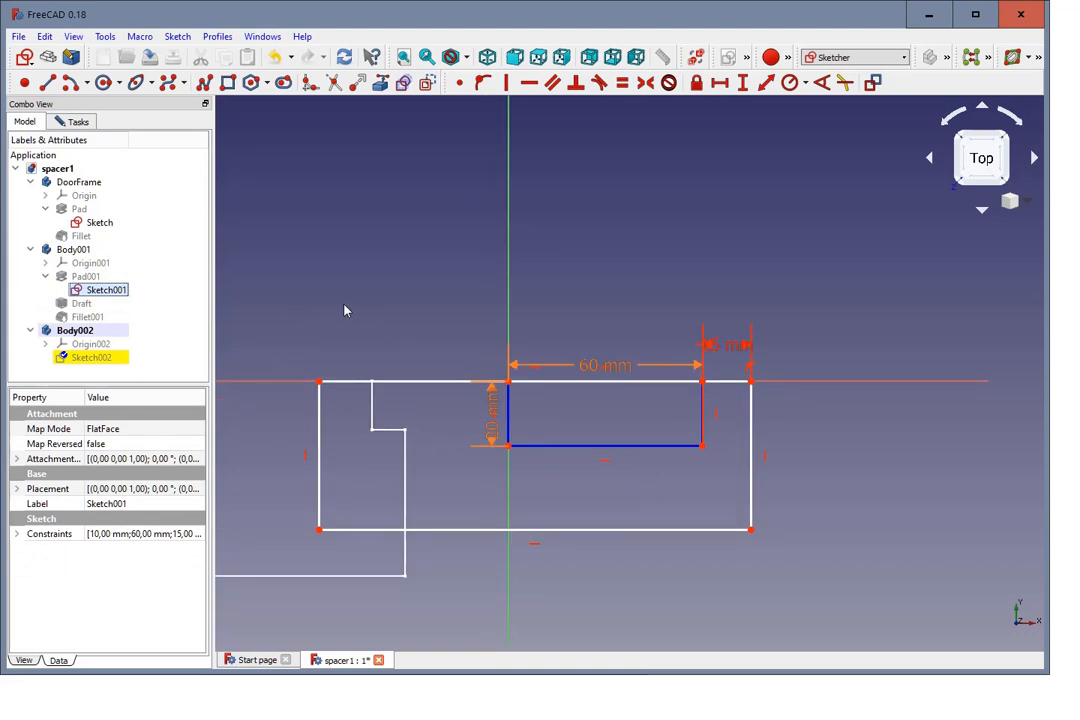
{"action": "scroll", "coordinate": [345, 305], "scroll_direction": "down", "scroll_amount": 2}
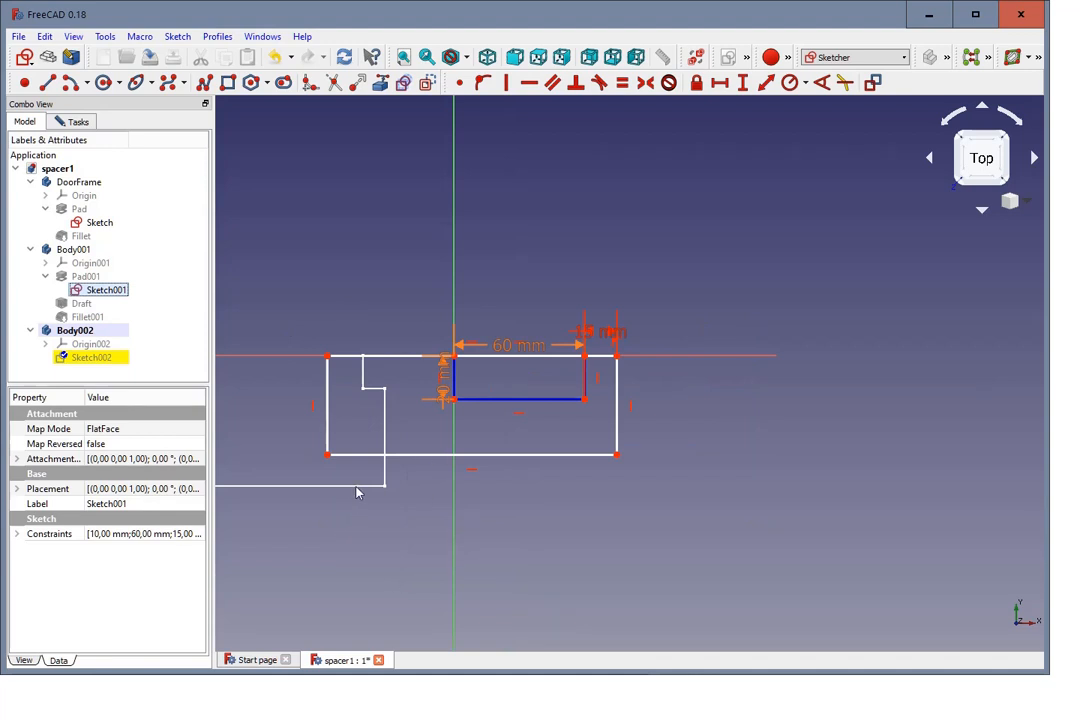
{"action": "left_click", "coordinate": [403, 84]}
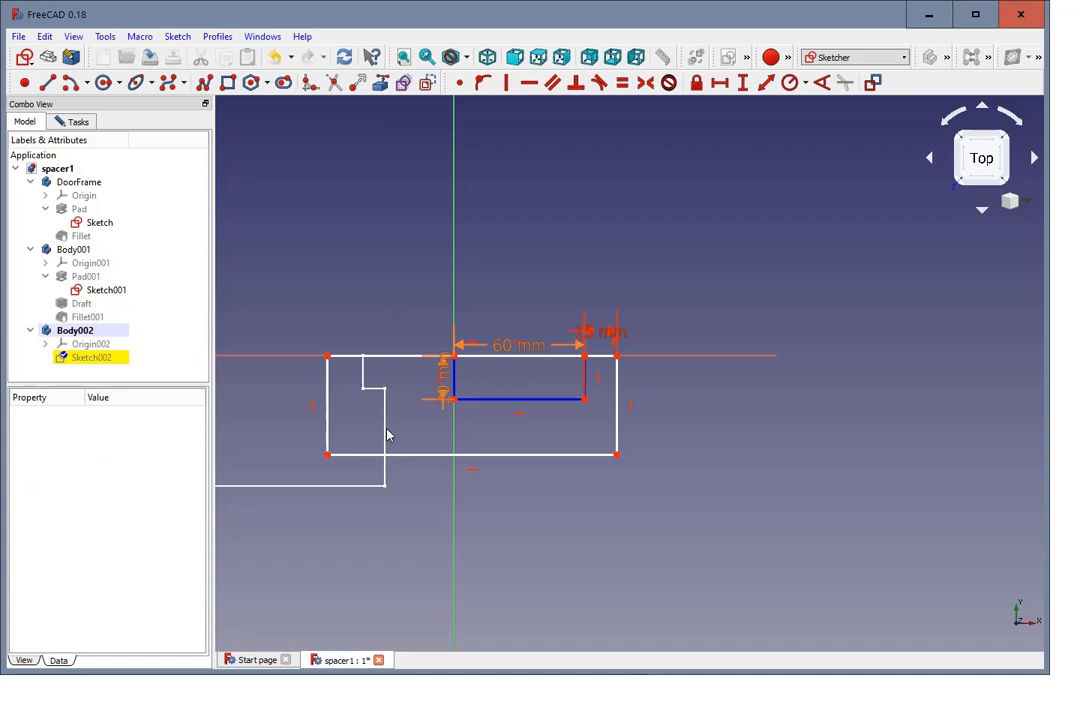
{"action": "left_click", "coordinate": [384, 430]}
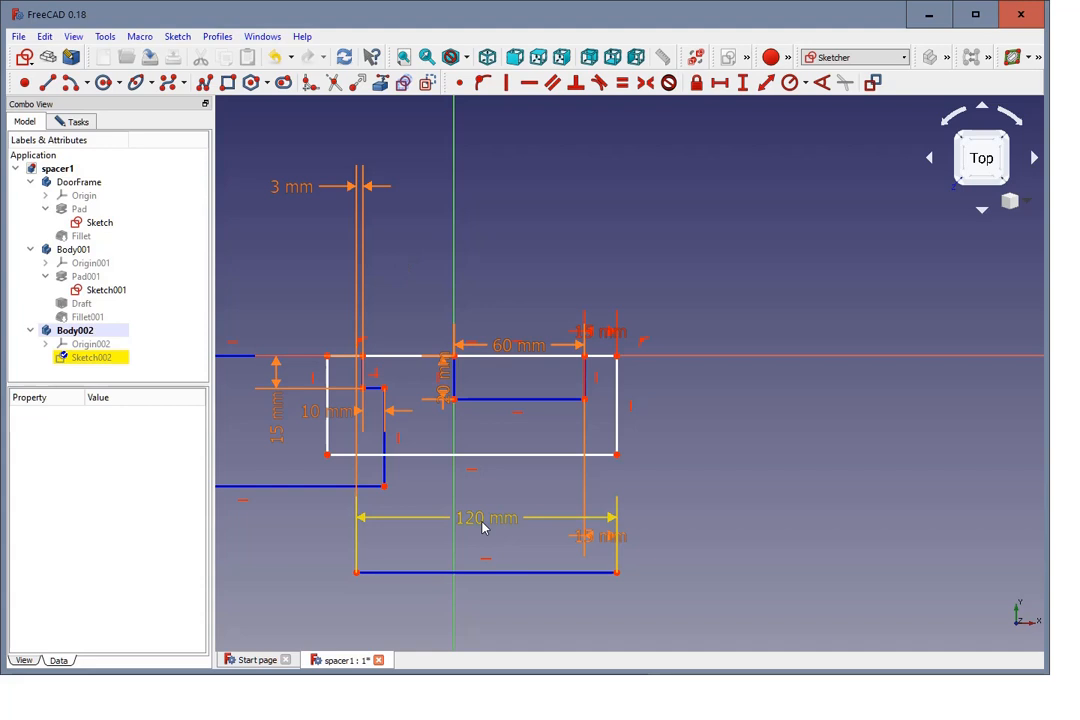
Step: Set a 3 mm horizontal distance between the outer rectangle's upper-left corner and the inner step corner of the copied ground-frame profile
{"action": "scroll", "coordinate": [289, 333], "scroll_direction": "up", "scroll_amount": 2}
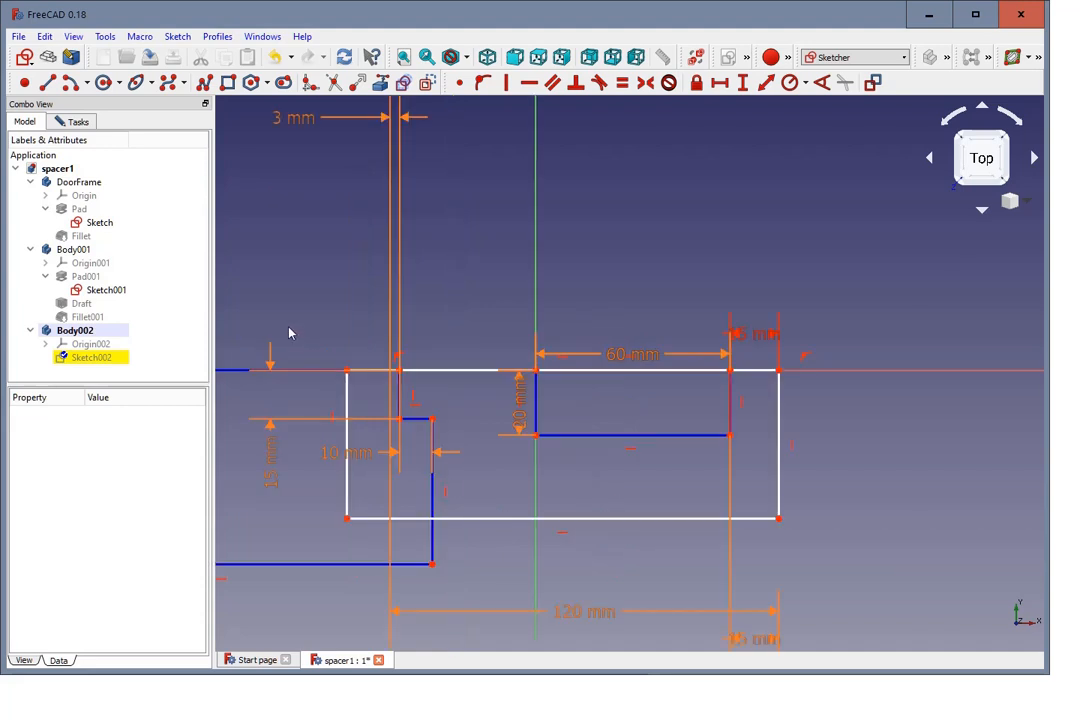
{"action": "left_click", "coordinate": [347, 372]}
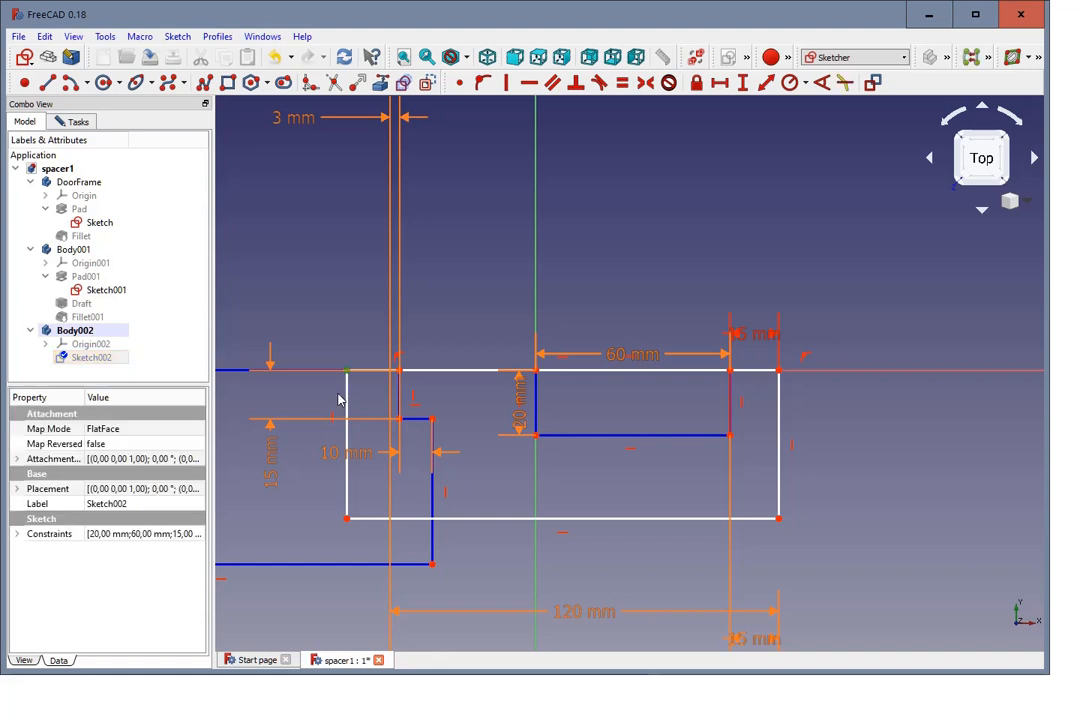
{"action": "left_click", "coordinate": [401, 421]}
{"action": "left_click", "coordinate": [718, 84]}
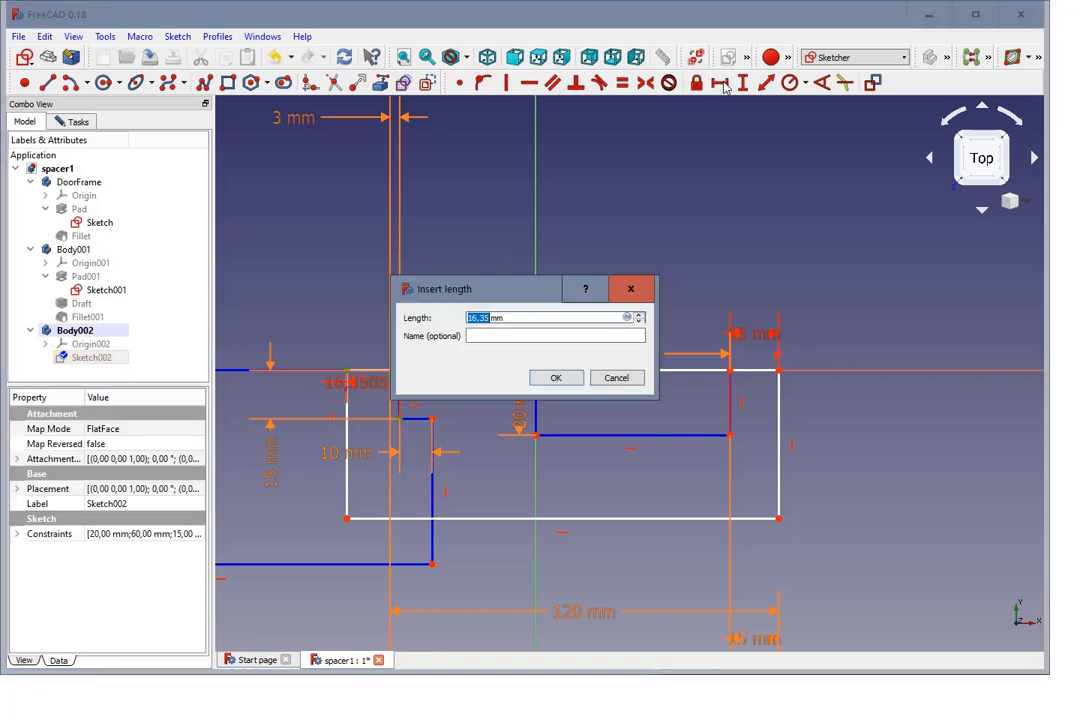
{"action": "type", "text": "3"}
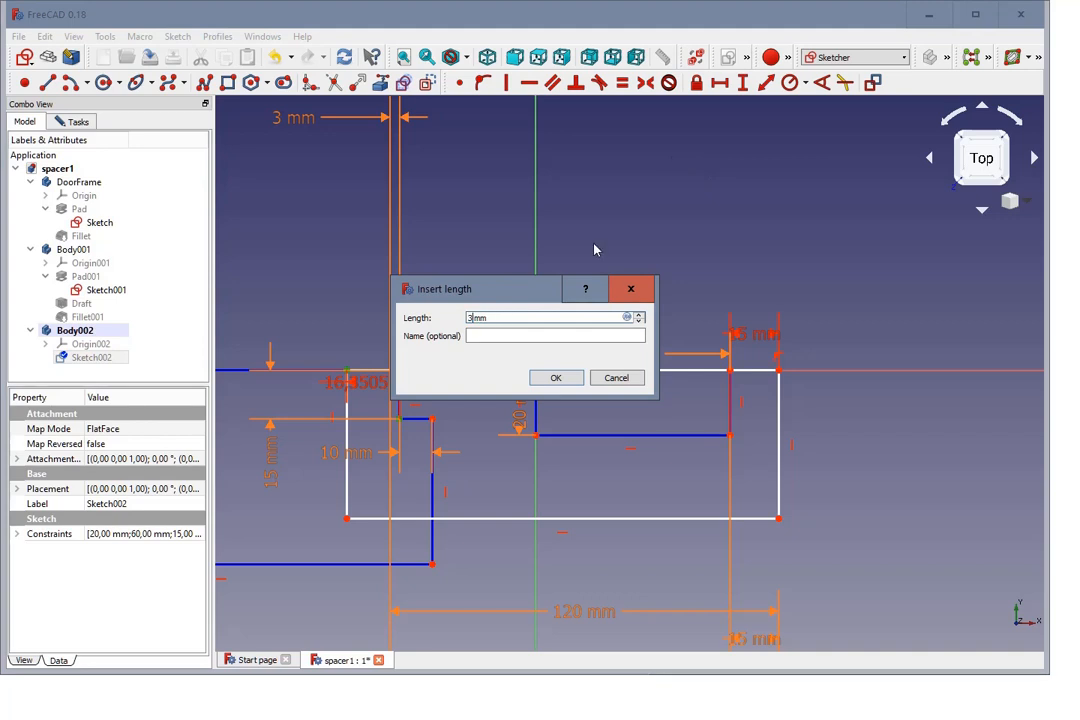
{"action": "left_click", "coordinate": [562, 379]}
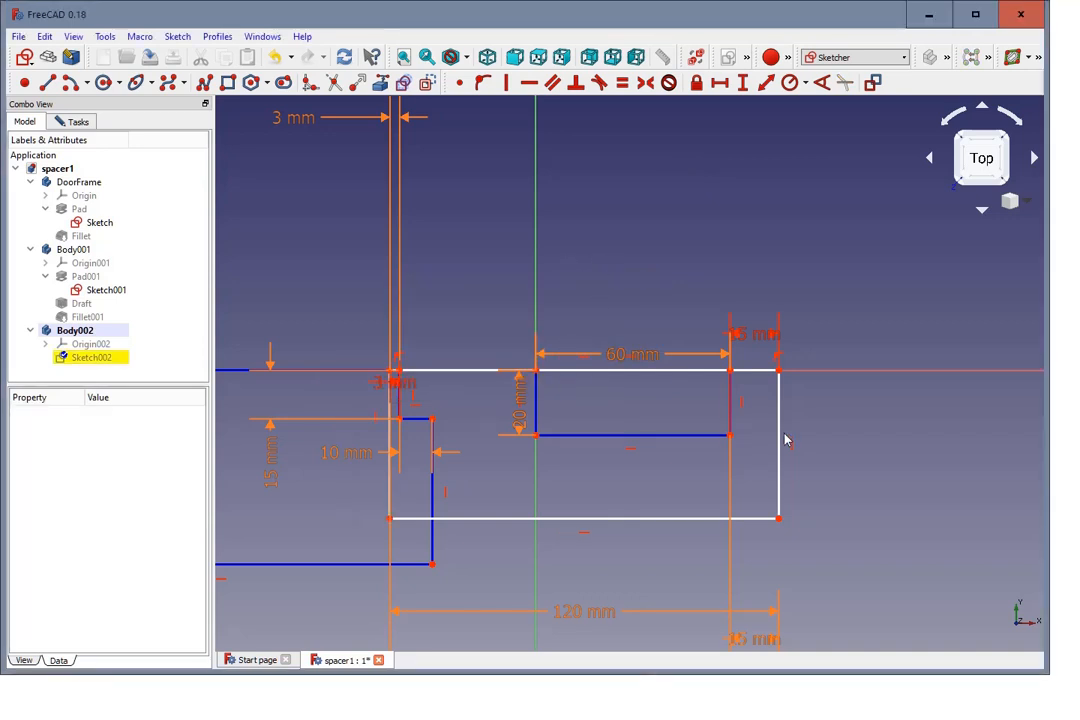
Step: Highlight the remaining unconstrained geometry and move the outer rectangle's lower edge about 4.5 mm below the copied stepped profile
{"action": "left_click", "coordinate": [82, 123]}
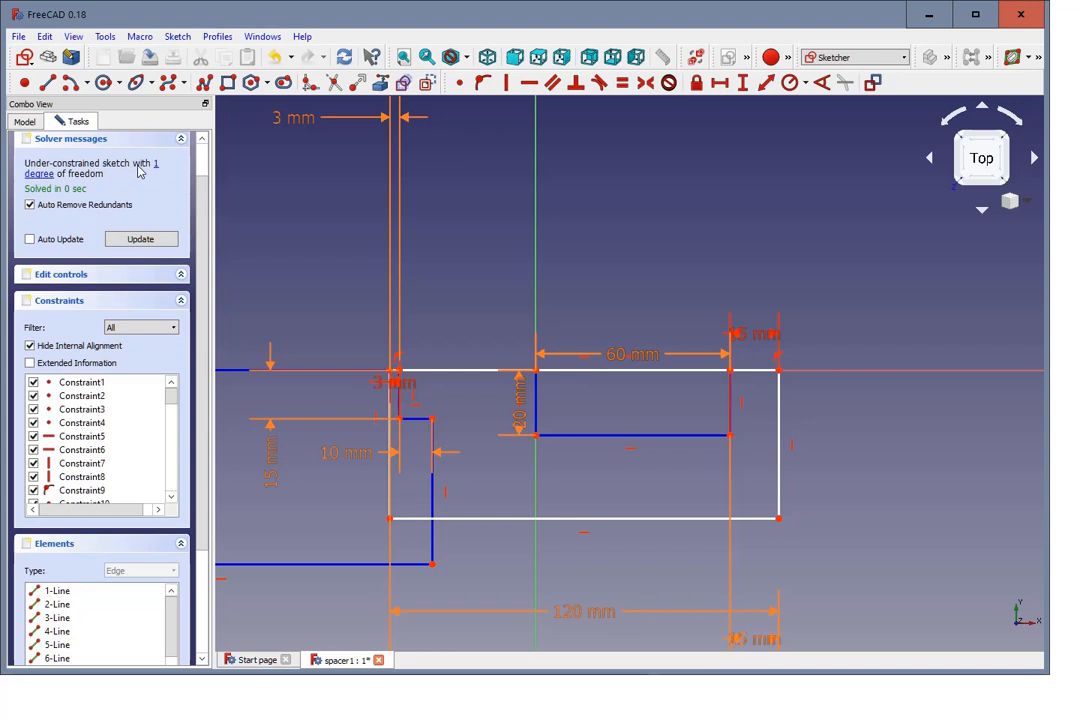
{"action": "left_click", "coordinate": [44, 175]}
{"action": "scroll", "coordinate": [451, 297], "scroll_direction": "down", "scroll_amount": 1}
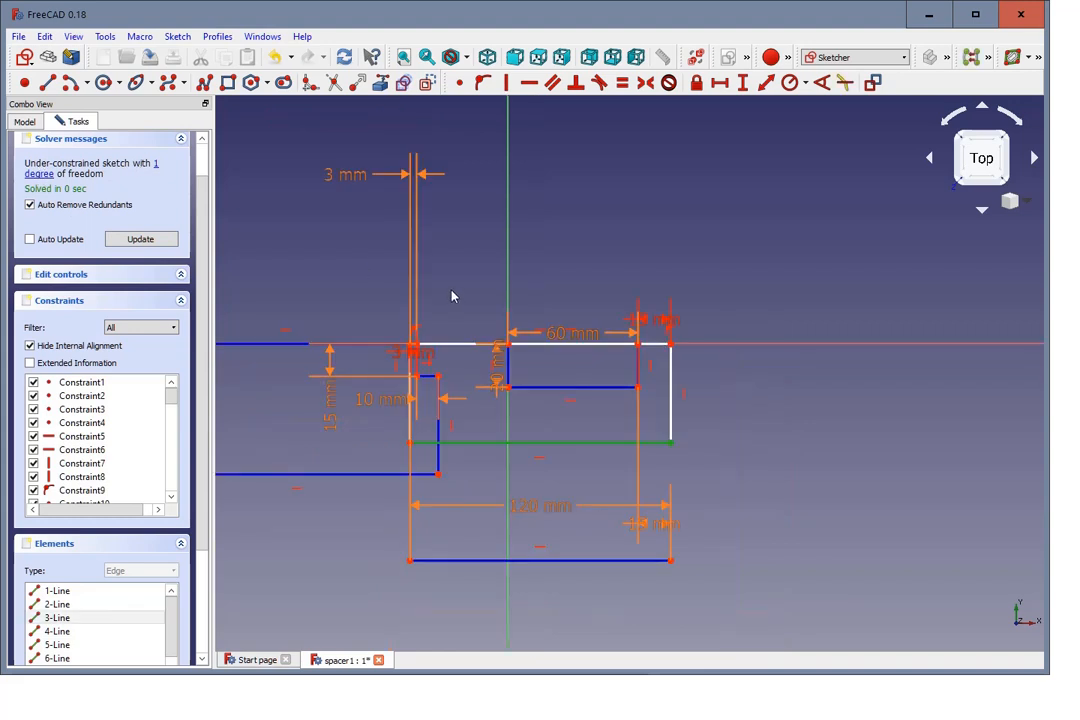
{"action": "scroll", "coordinate": [489, 297], "scroll_direction": "up", "scroll_amount": 2}
{"action": "scroll", "coordinate": [785, 364], "scroll_direction": "down", "scroll_amount": 1}
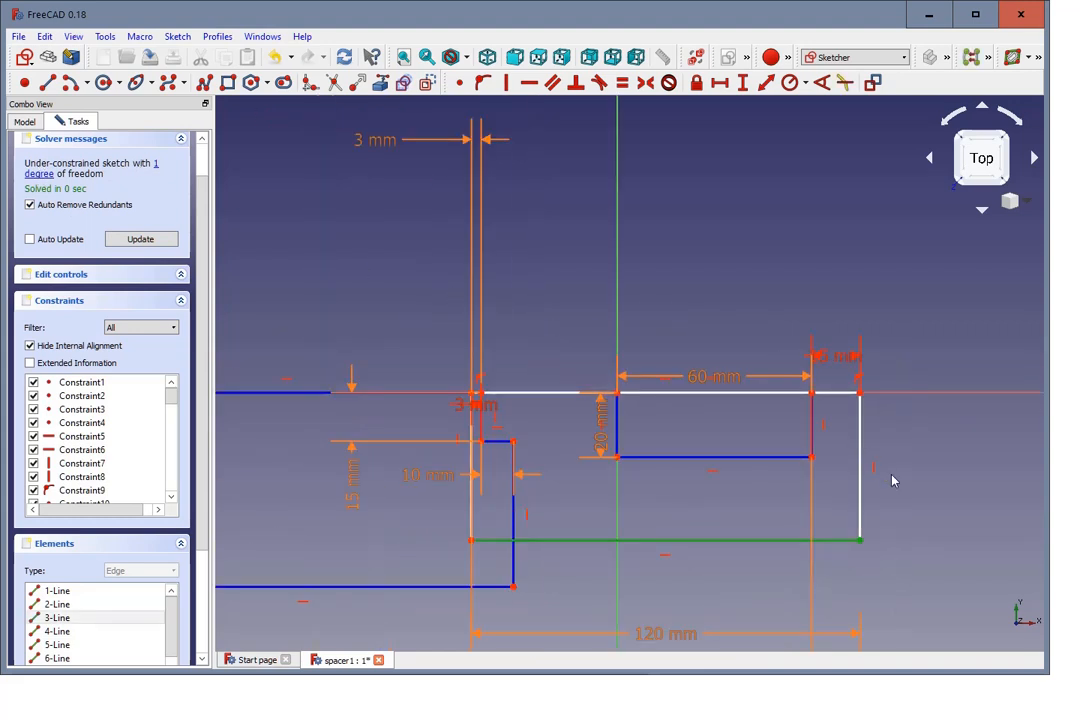
{"action": "mouse_move", "coordinate": [699, 541]}
{"action": "left_mouse_down"}
{"action": "mouse_move", "coordinate": [706, 610]}
{"action": "mouse_move", "coordinate": [699, 557]}
{"action": "mouse_move", "coordinate": [698, 601]}
{"action": "mouse_move", "coordinate": [658, 600]}
{"action": "left_mouse_up"}
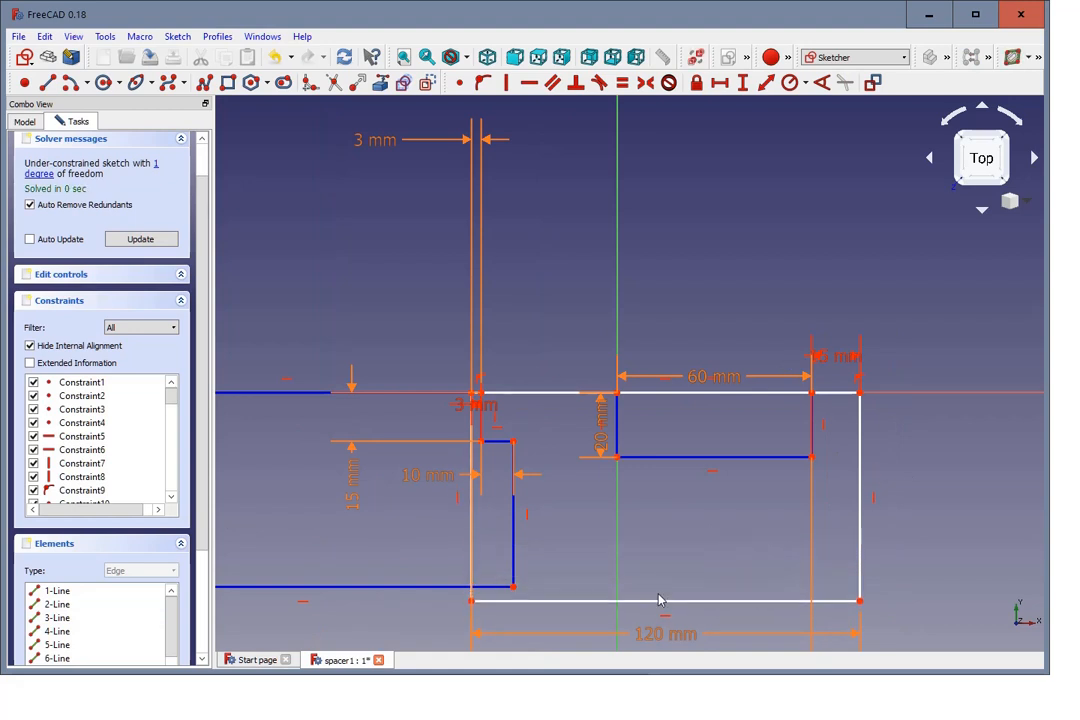
Step: Set a 1 mm vertical distance between the outer rectangle's lower-left corner and the copied stepped profile's lower-right corner
{"action": "left_click", "coordinate": [472, 602]}
{"action": "left_click", "coordinate": [743, 82]}
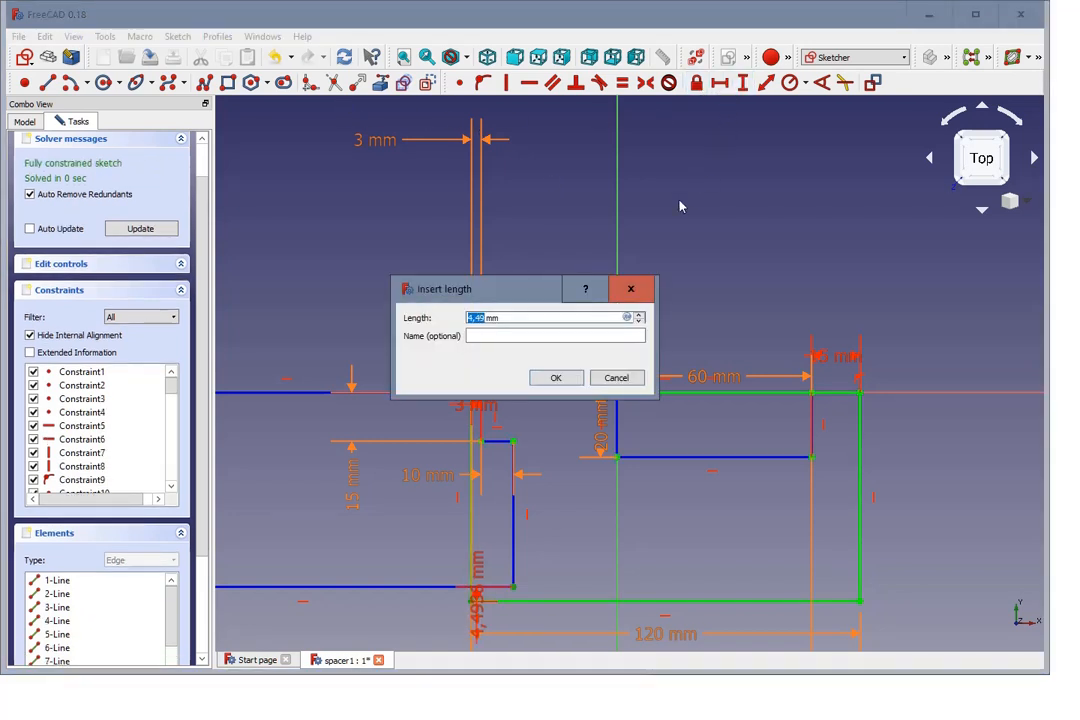
{"action": "type", "text": "1"}
{"action": "left_click", "coordinate": [557, 379]}
{"action": "scroll", "coordinate": [685, 291], "scroll_direction": "down", "scroll_amount": 2}
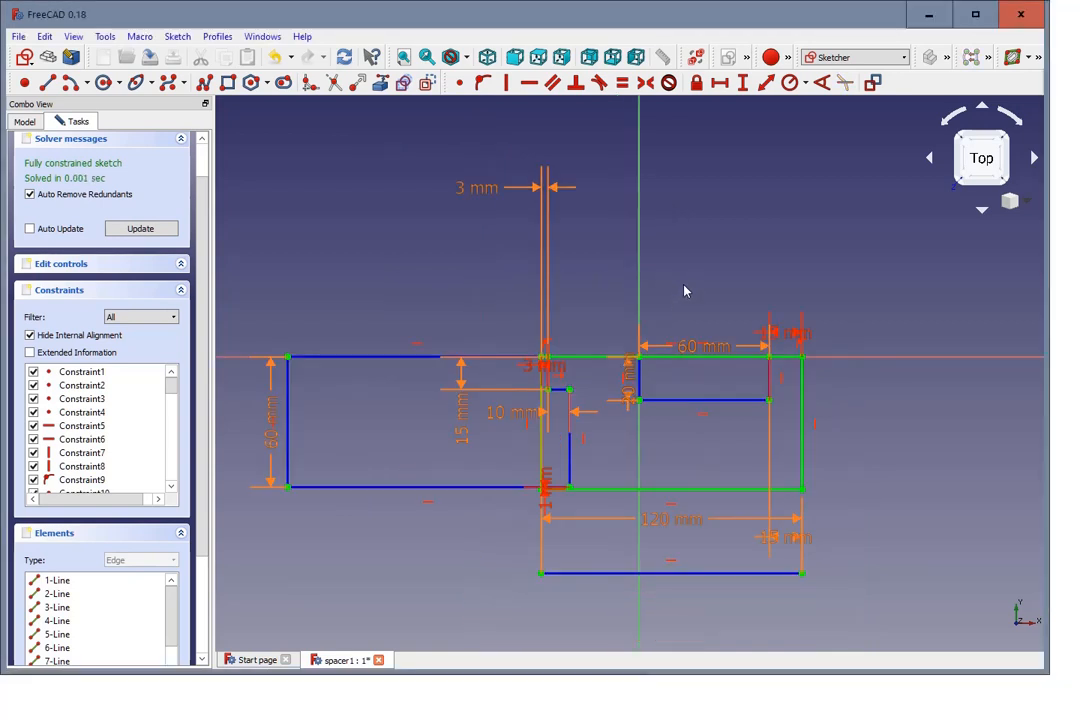
{"action": "scroll", "coordinate": [853, 304], "scroll_direction": "up", "scroll_amount": 2}
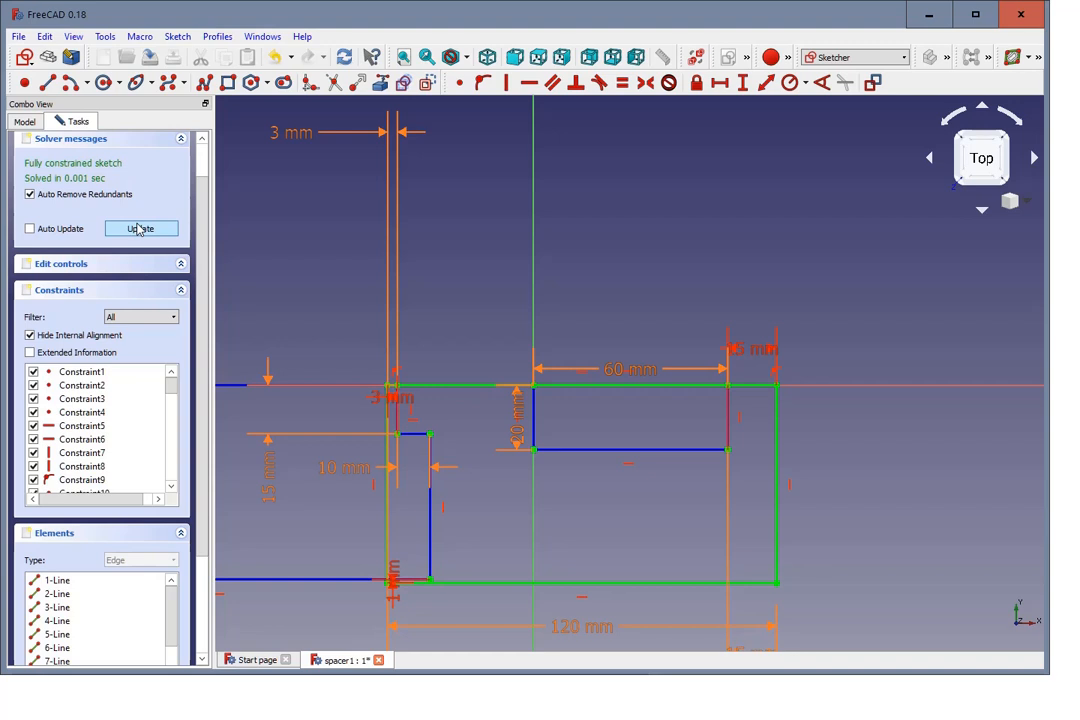
Step: Finish editing the fully constrained spacer sketch and return to Part Design
{"action": "scroll", "coordinate": [140, 230], "scroll_direction": "up", "scroll_amount": 1}
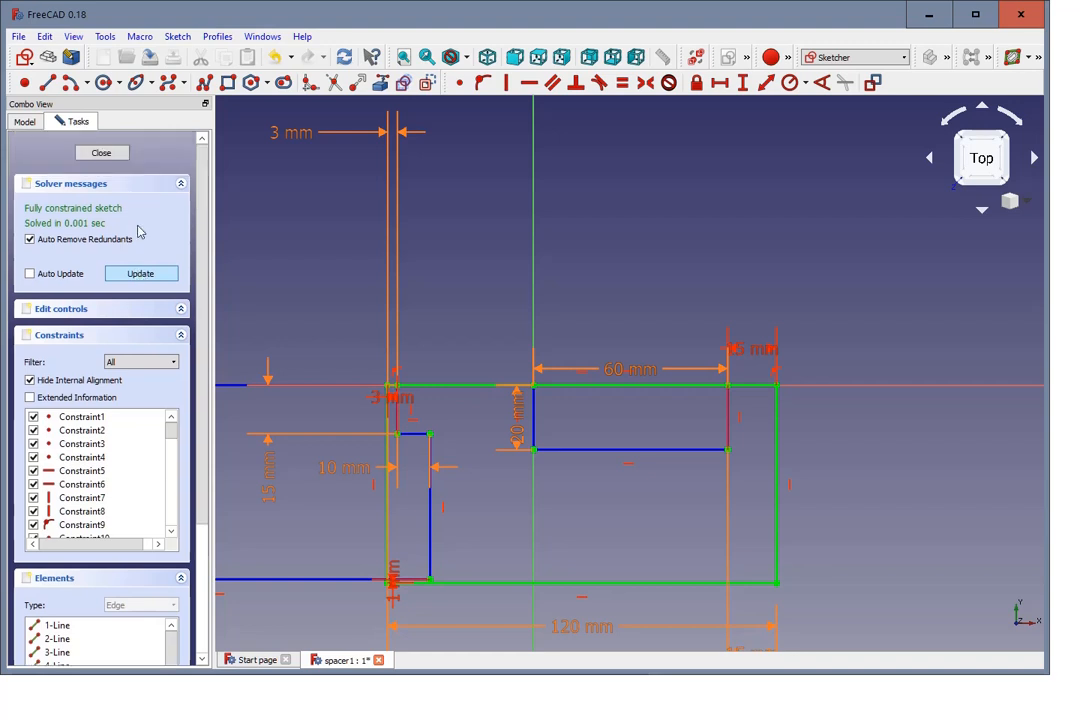
{"action": "left_click", "coordinate": [100, 156]}
{"action": "scroll", "coordinate": [345, 294], "scroll_direction": "down", "scroll_amount": 5}
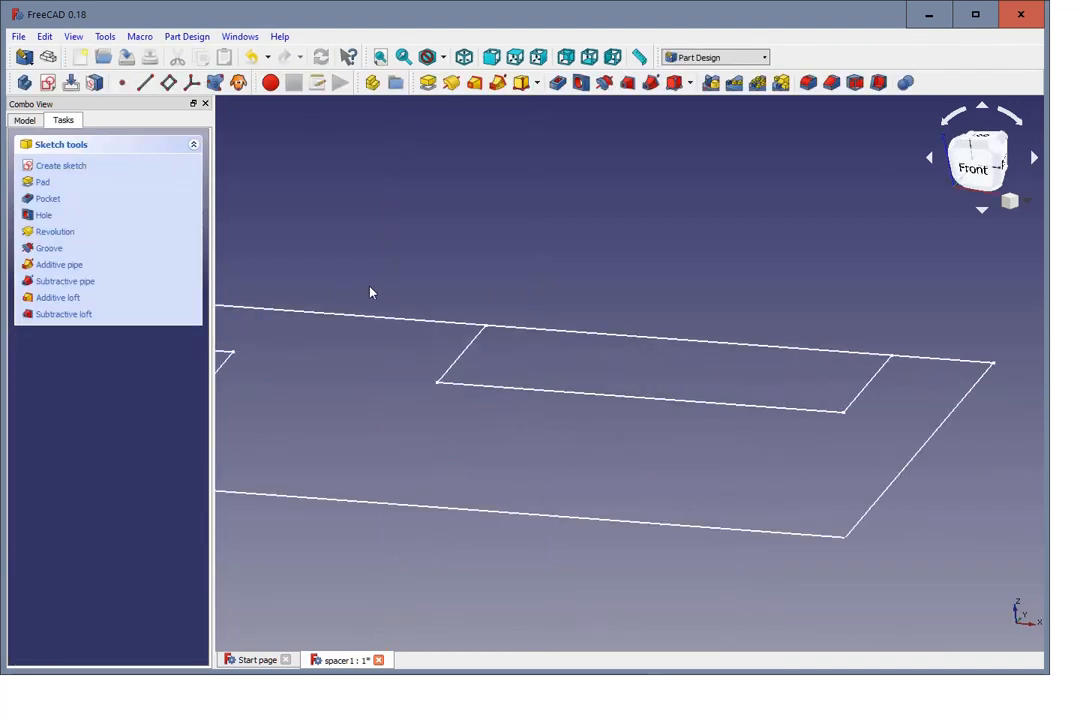
Step: Try to pad the spacer sketch with a fixed length of 10 mm
{"action": "scroll", "coordinate": [270, 241], "scroll_direction": "up", "scroll_amount": 2}
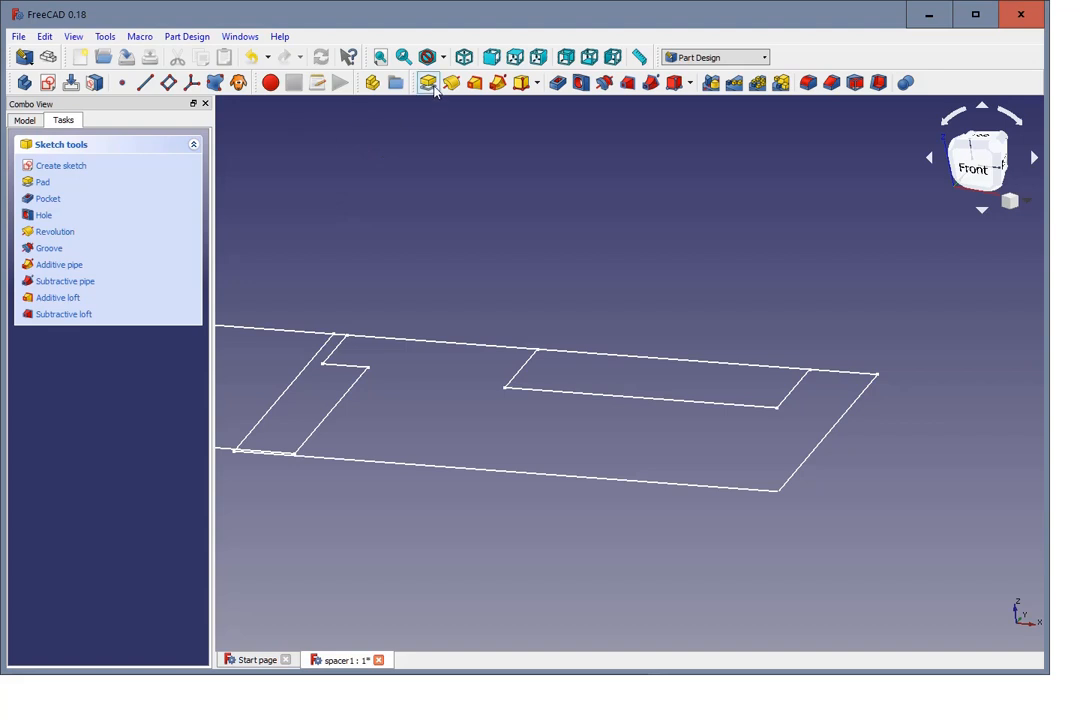
{"action": "left_click", "coordinate": [371, 82]}
{"action": "scroll", "coordinate": [573, 226], "scroll_direction": "down", "scroll_amount": 3}
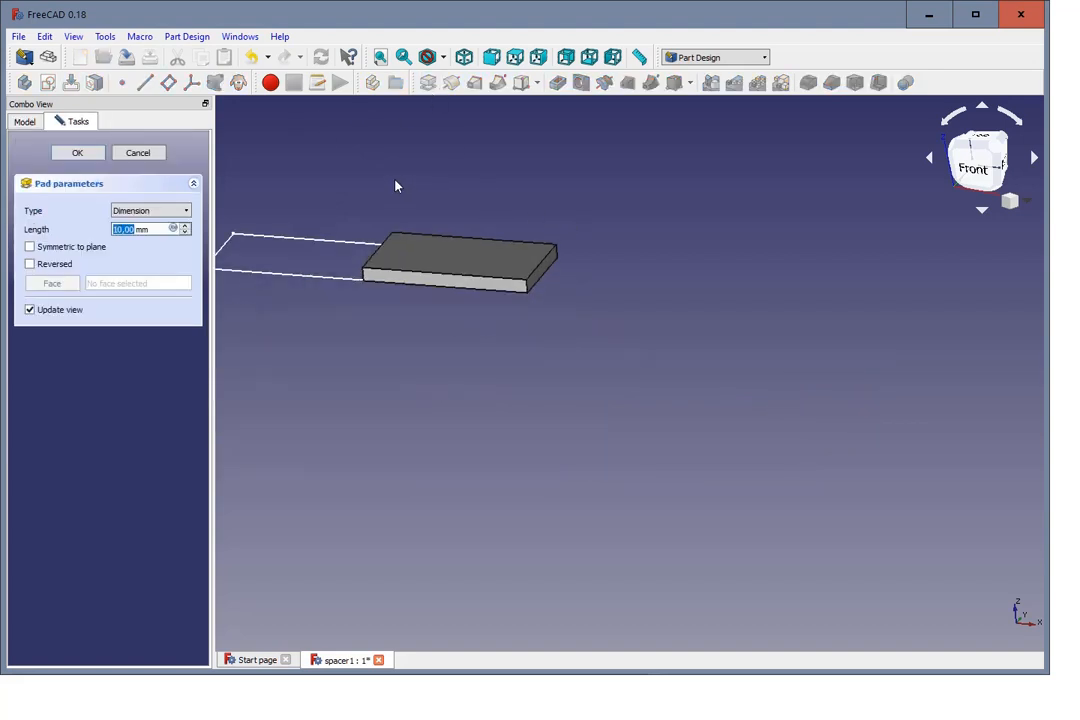
{"action": "scroll", "coordinate": [367, 183], "scroll_direction": "up", "scroll_amount": 2}
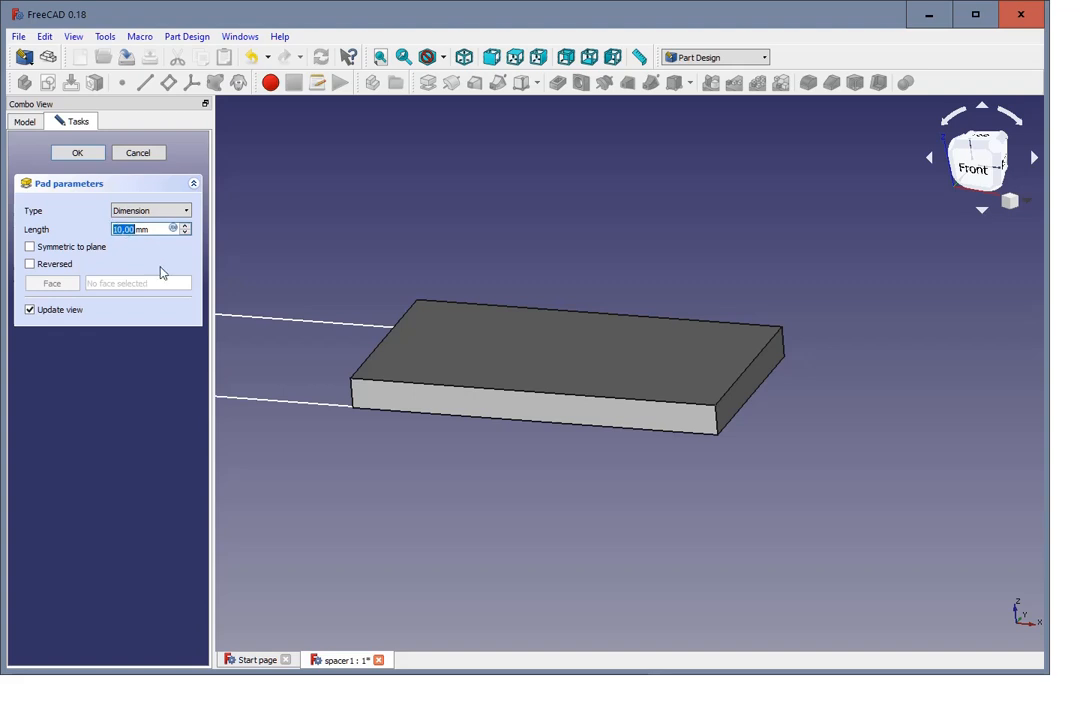
{"action": "scroll", "coordinate": [346, 321], "scroll_direction": "down", "scroll_amount": 2}
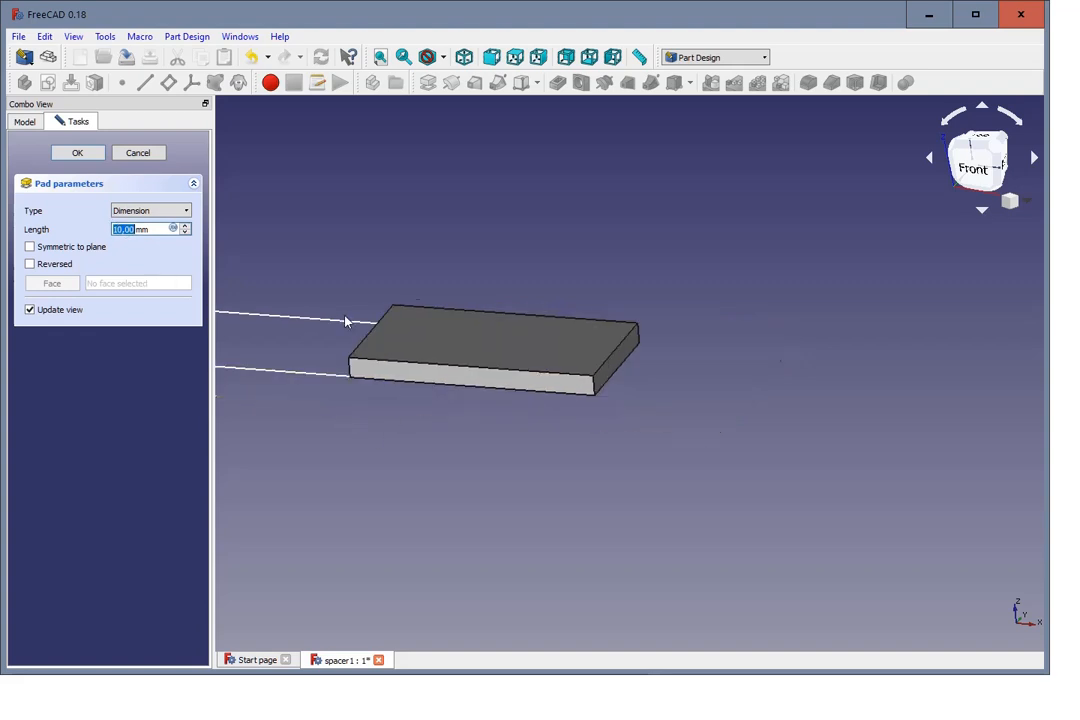
{"action": "scroll", "coordinate": [346, 321], "scroll_direction": "up", "scroll_amount": 2}
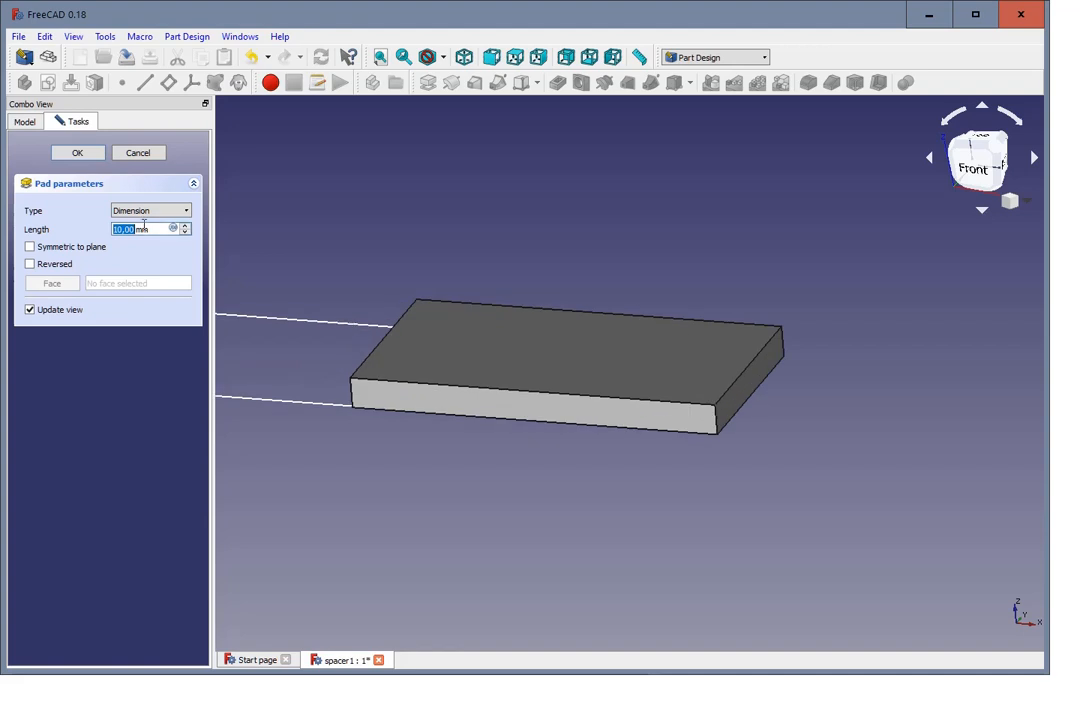
{"action": "left_click", "coordinate": [80, 154]}
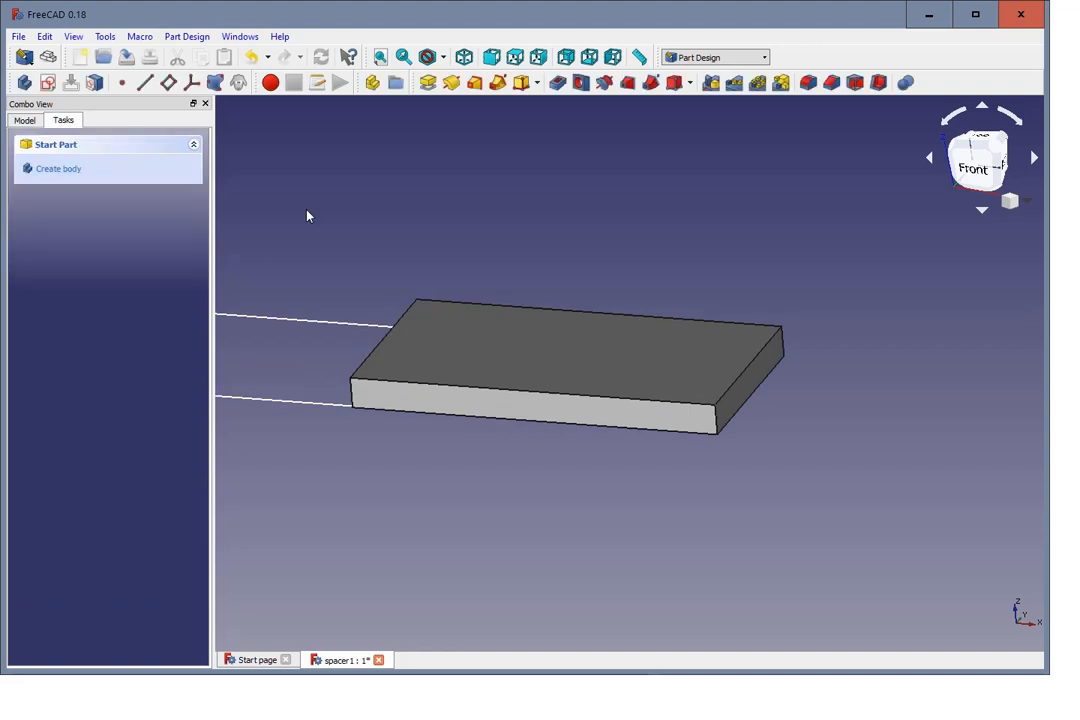
{"action": "scroll", "coordinate": [400, 216], "scroll_direction": "down", "scroll_amount": 3}
{"action": "left_click", "coordinate": [29, 128]}
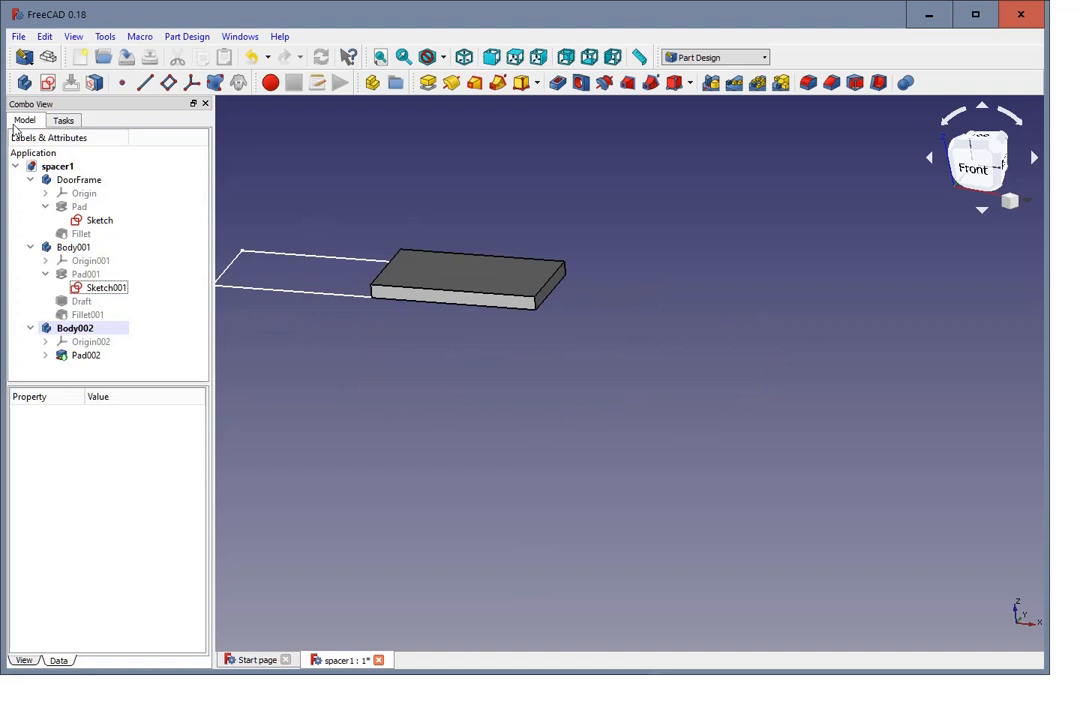
{"action": "scroll", "coordinate": [574, 506], "scroll_direction": "up", "scroll_amount": 5}
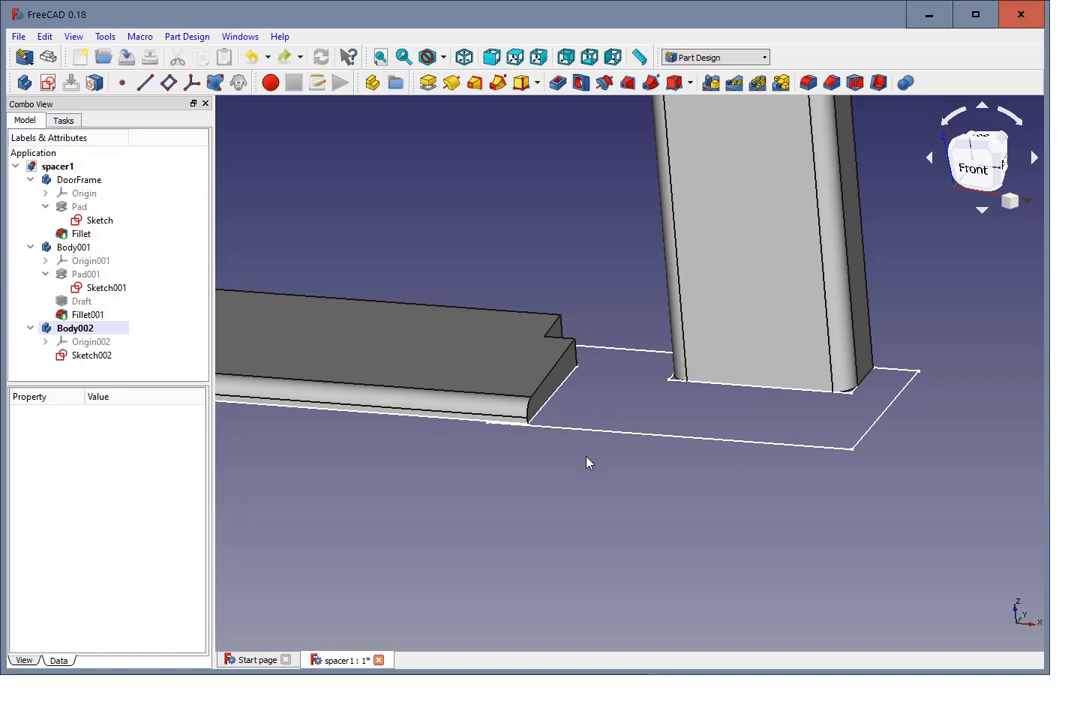
Step: Rename the Pad001 feature in Body001 as floorframe_height
{"action": "left_click", "coordinate": [86, 274]}
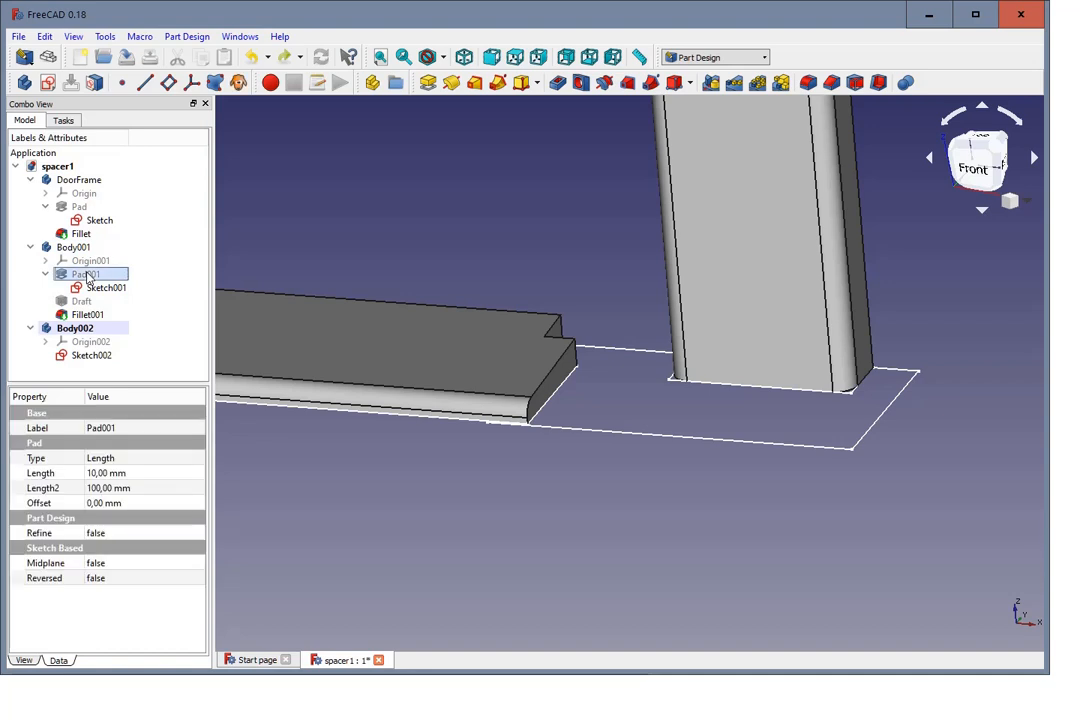
{"action": "left_click", "coordinate": [87, 276]}
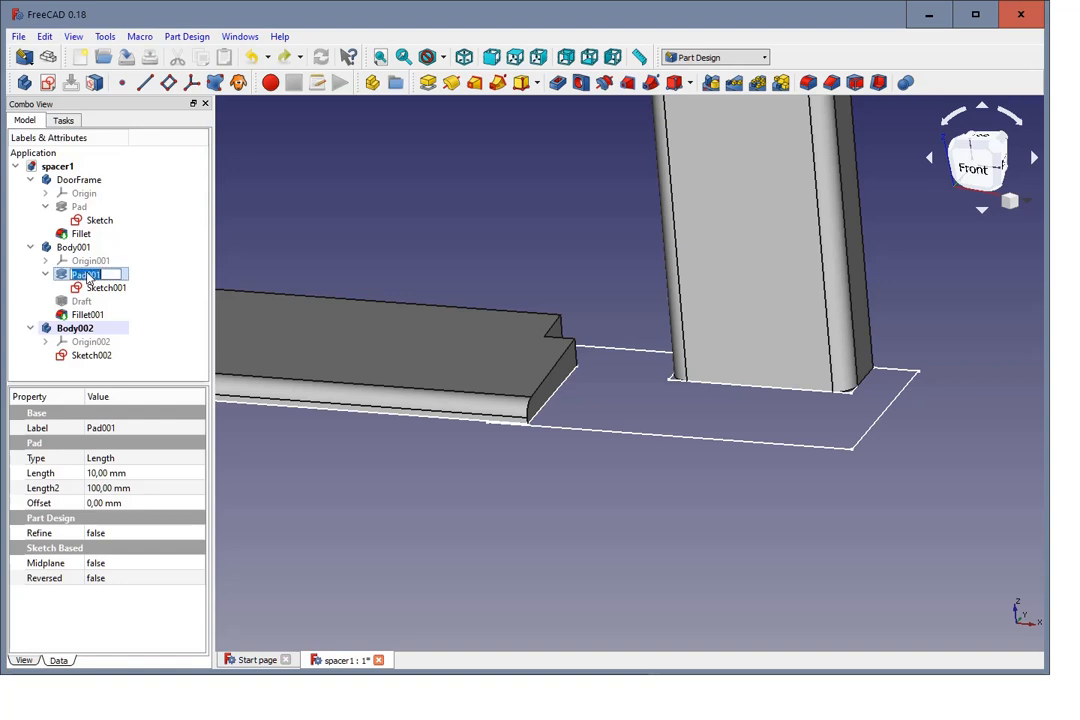
{"action": "type", "text": "floorfra"}
{"action": "type", "text": "me"}
{"action": "type", "text": " pa"}
{"action": "key", "text": "BackSpace"}
{"action": "key", "text": "BackSpace"}
{"action": "type", "text": "height"}
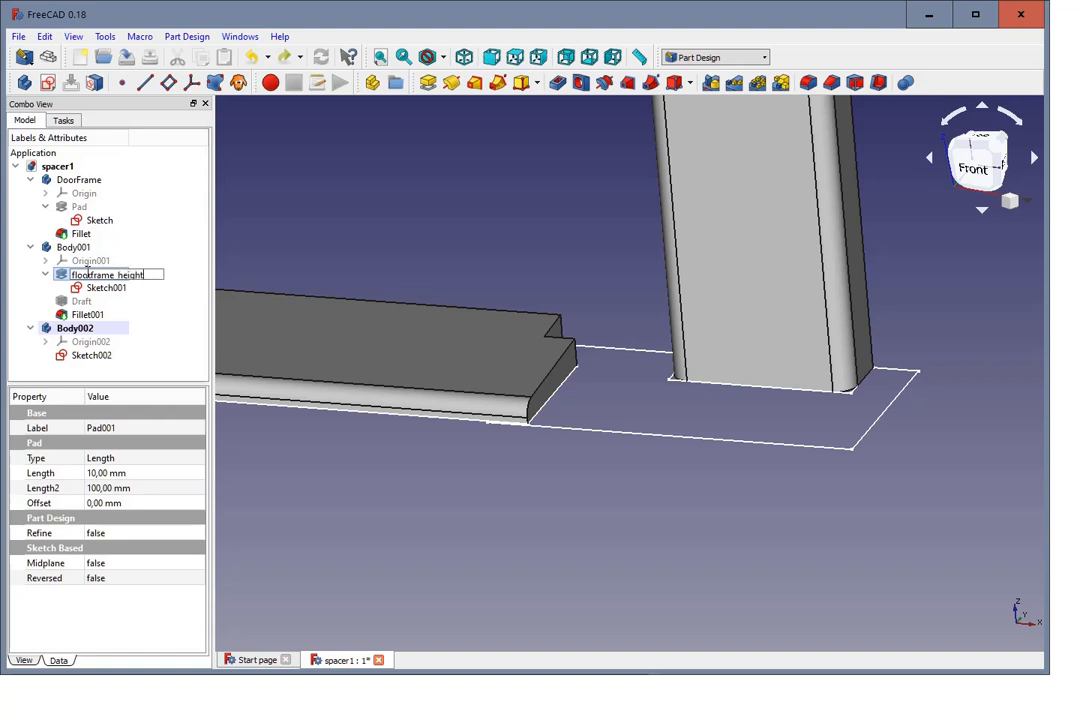
{"action": "key", "text": "Return"}
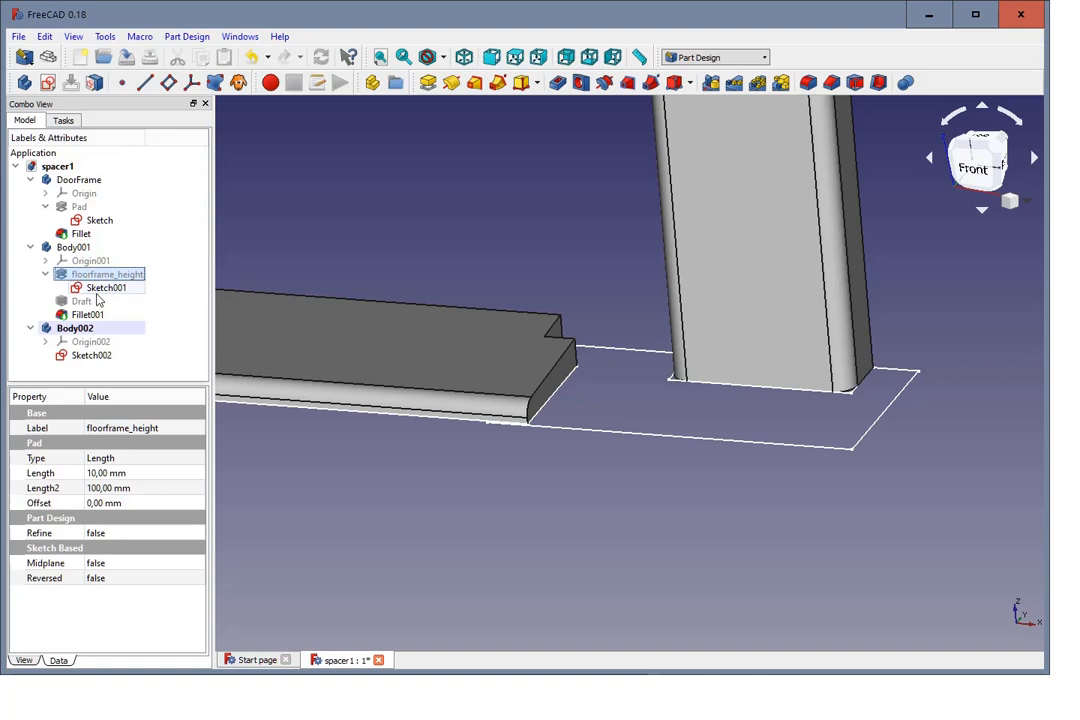
Step: Start a pad of Sketch002 in Body002 and link its length to the expression floorframe_height.Length
{"action": "left_click", "coordinate": [91, 357]}
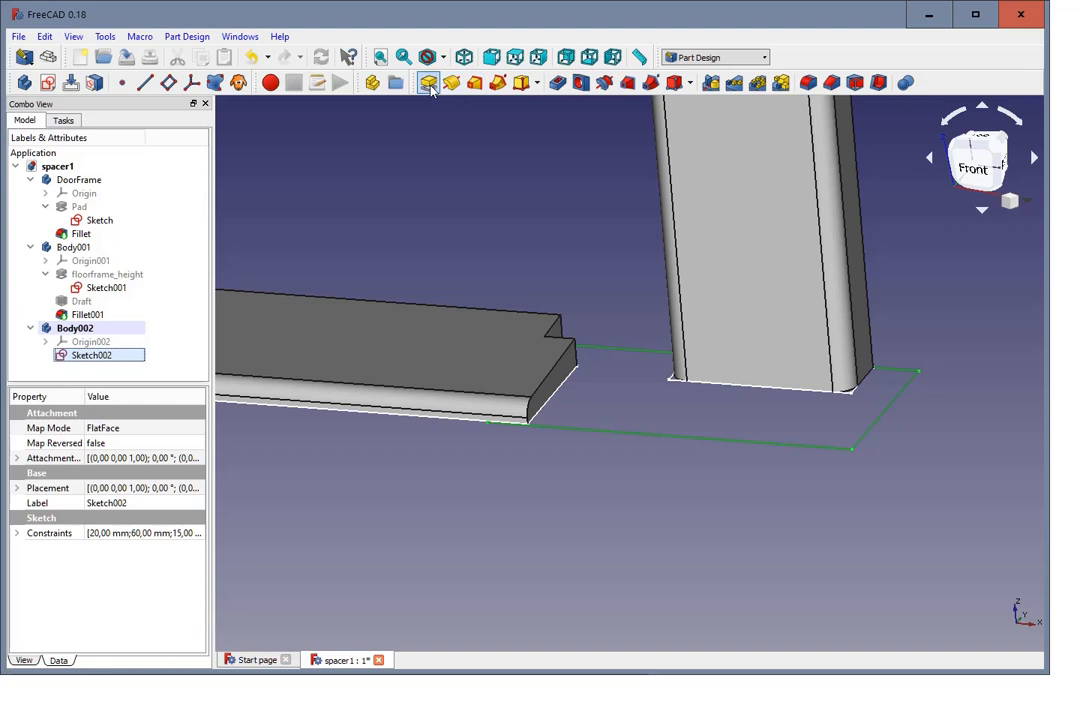
{"action": "left_click", "coordinate": [428, 82]}
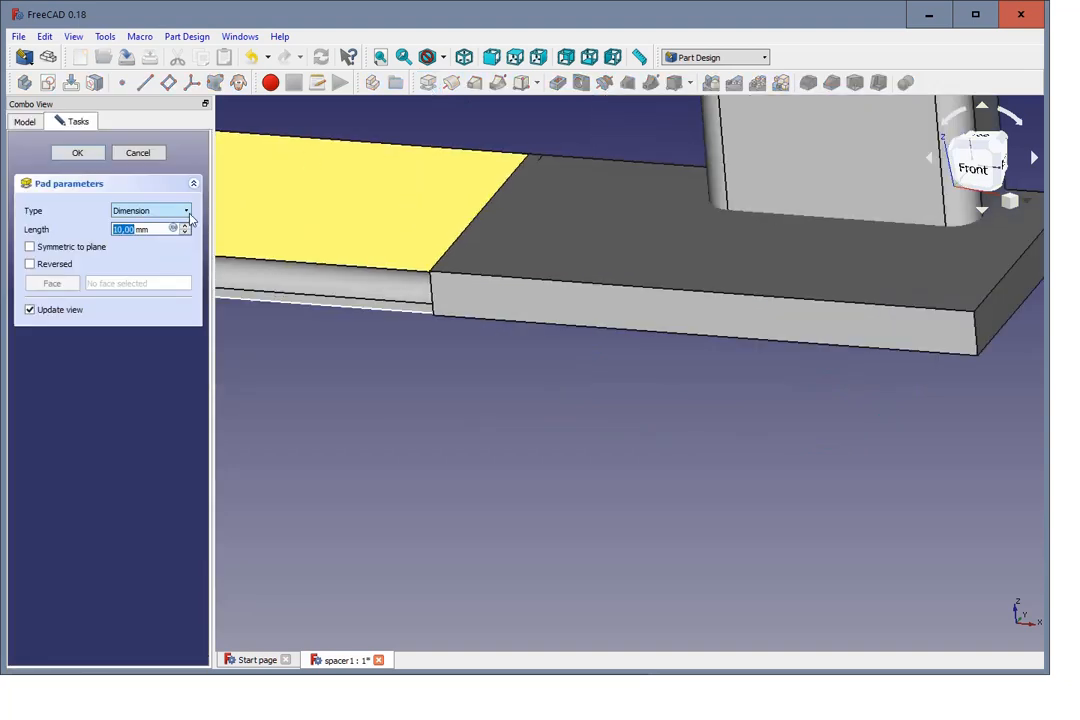
{"action": "scroll", "coordinate": [313, 178], "scroll_direction": "up", "scroll_amount": 2}
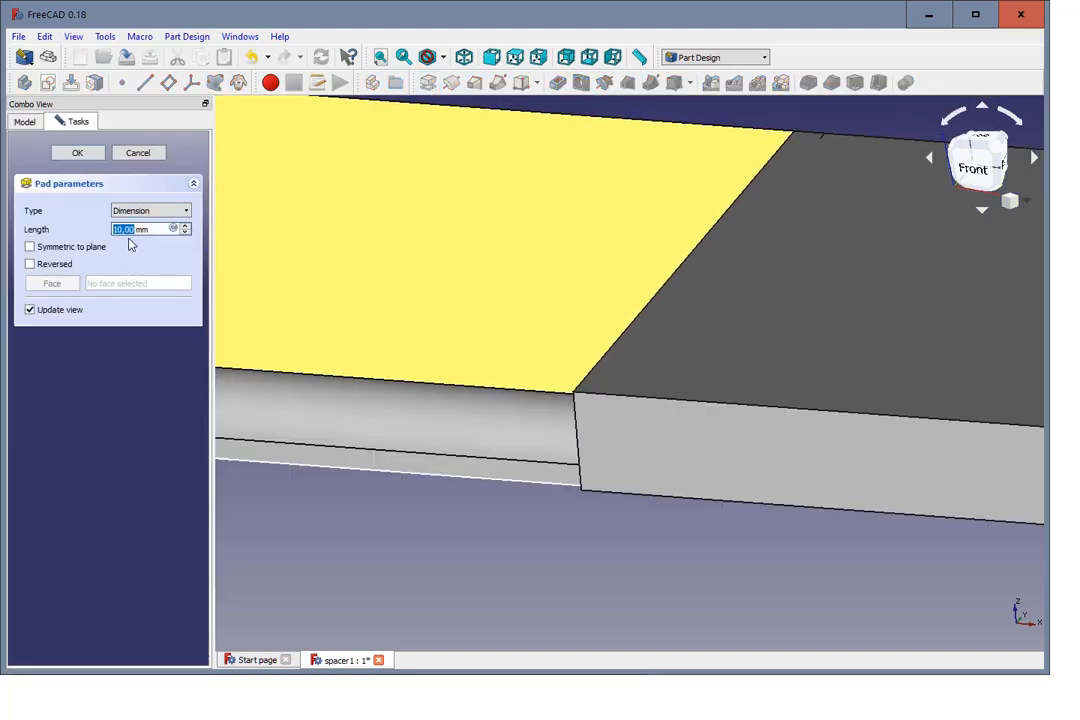
{"action": "key", "text": "equal"}
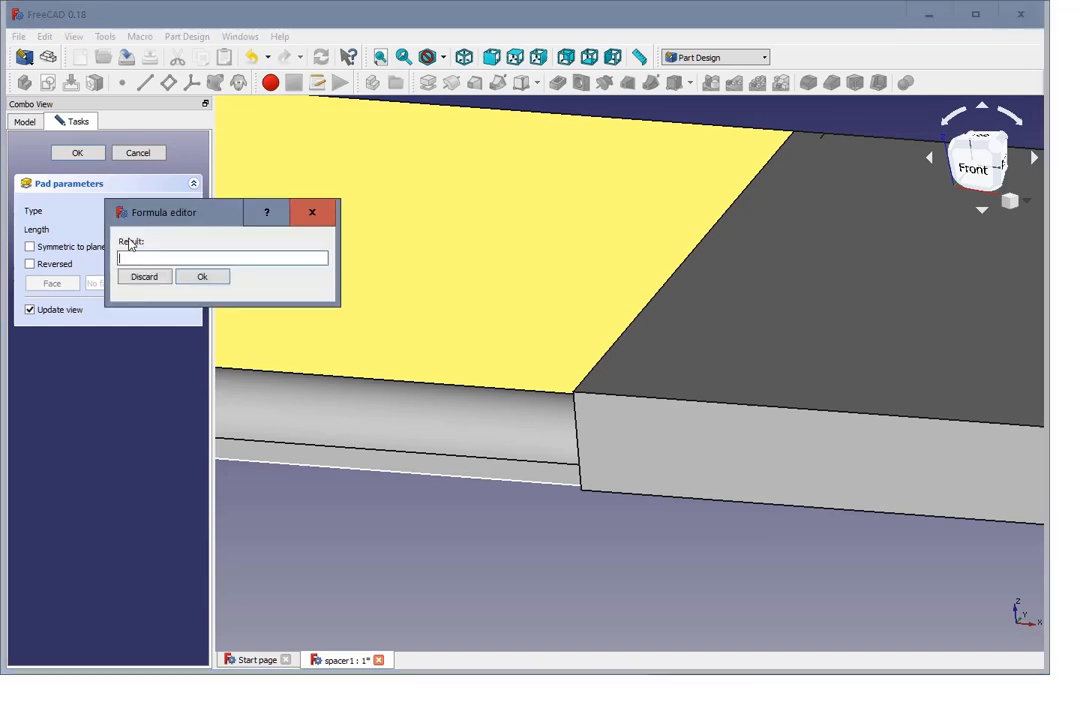
{"action": "type", "text": "f"}
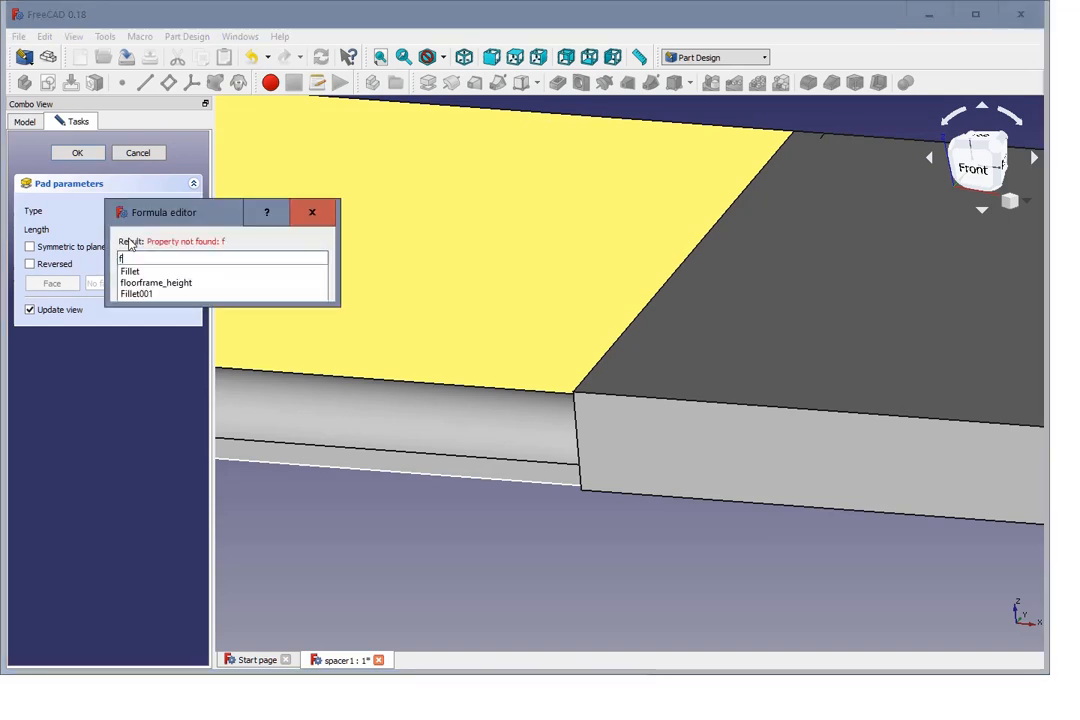
{"action": "left_click", "coordinate": [153, 286]}
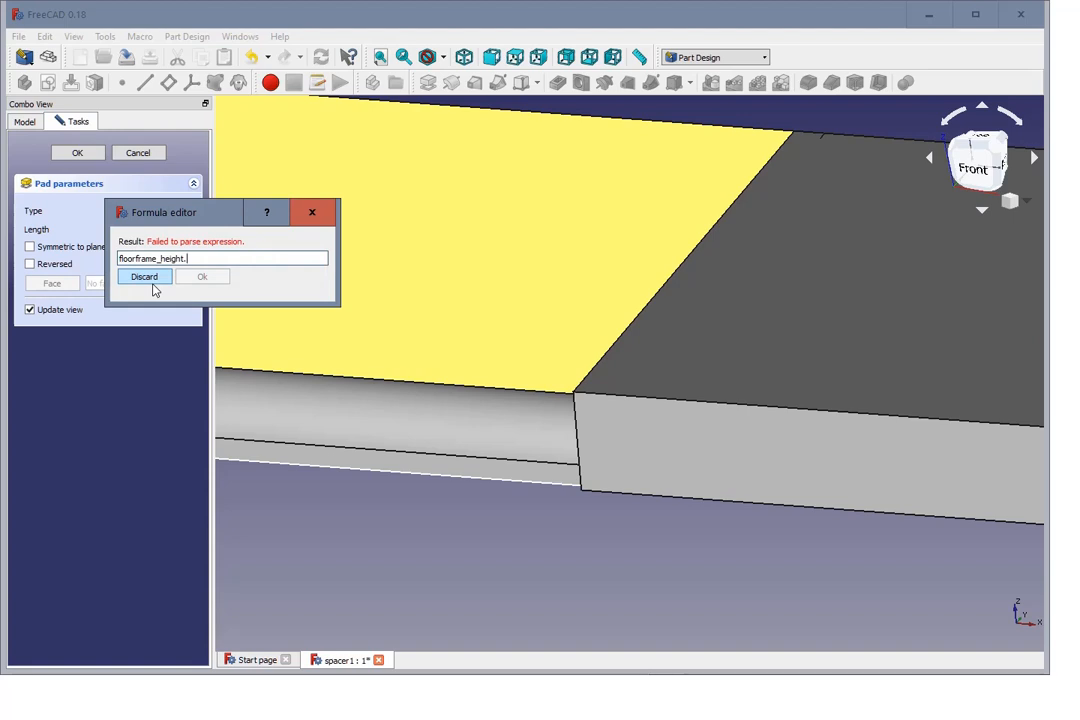
{"action": "type", "text": "le"}
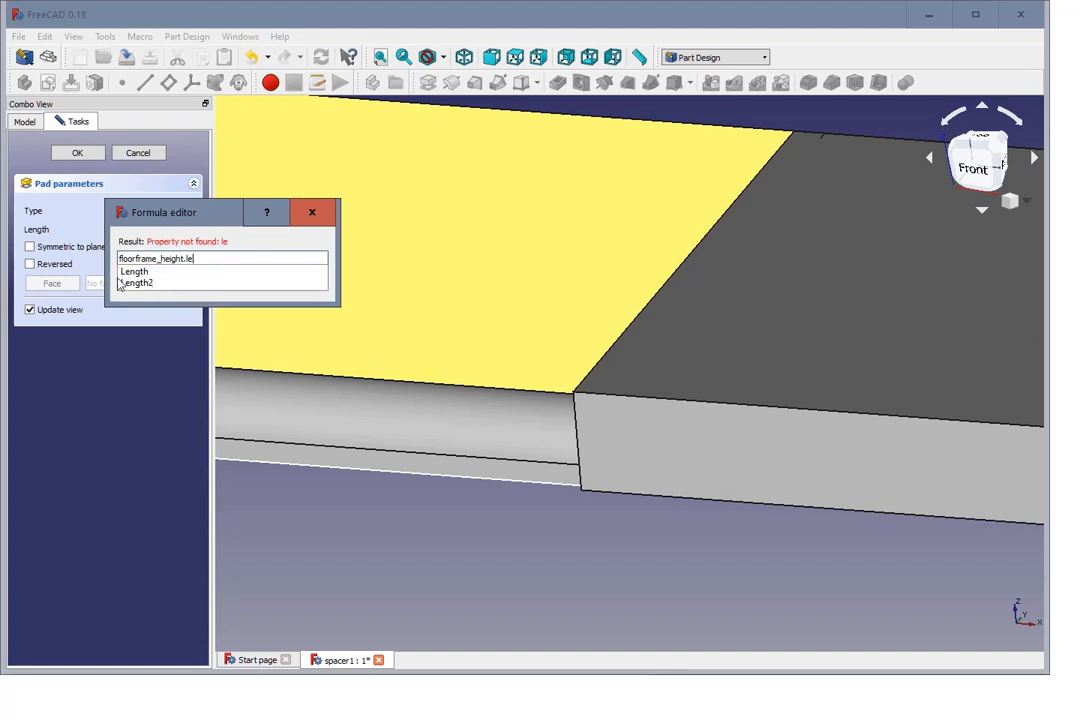
{"action": "left_click", "coordinate": [132, 274]}
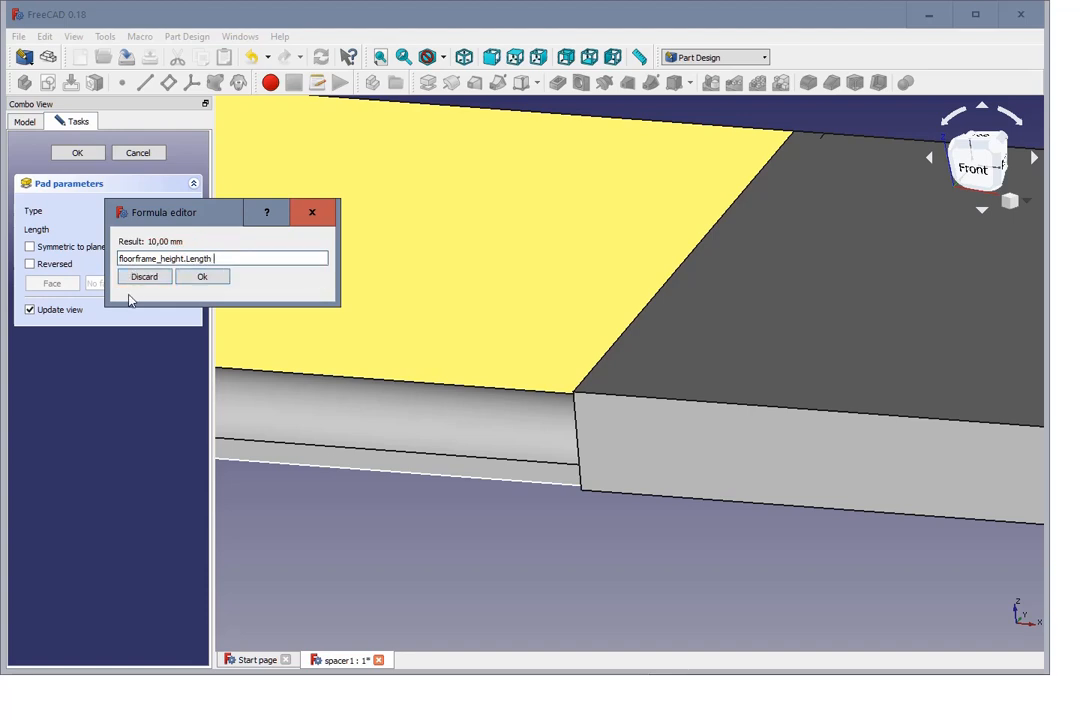
Step: Extend the pad's length formula to floorframe_height.Length + 1 mm and accept the pad
{"action": "type", "text": "+ 1"}
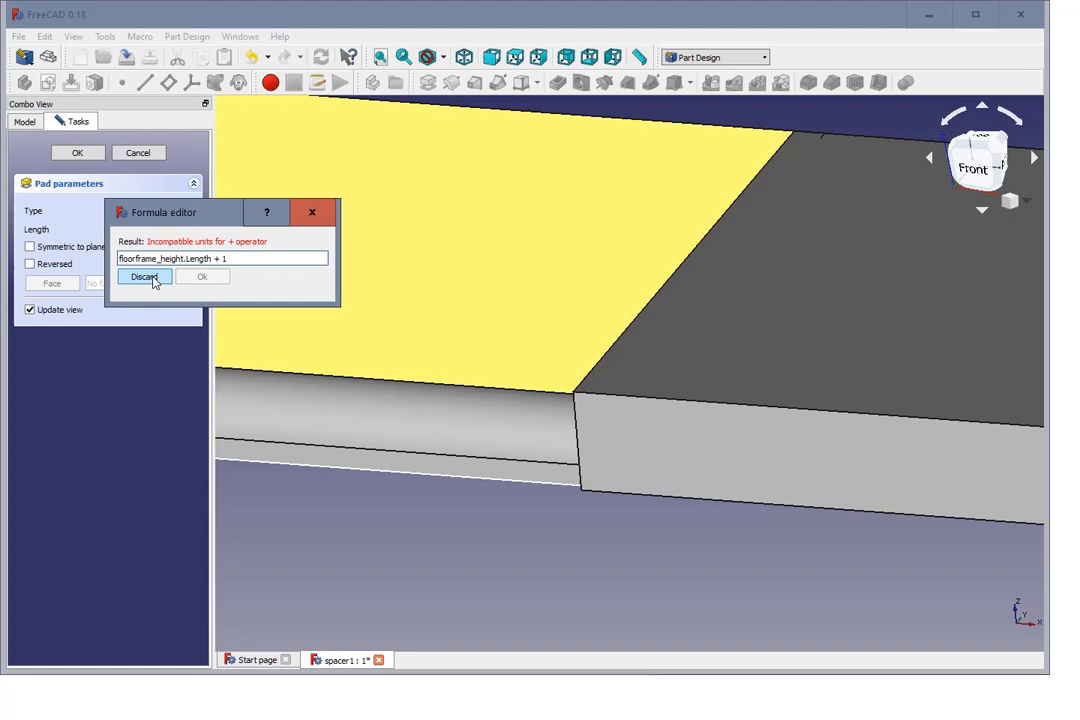
{"action": "type", "text": "mm"}
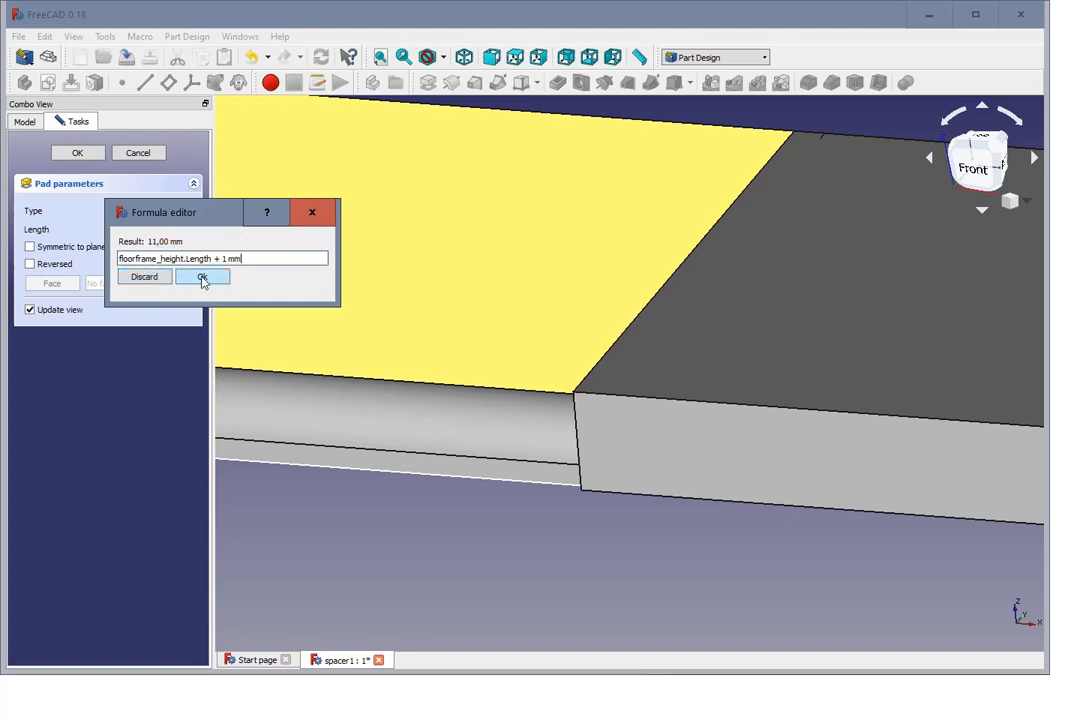
{"action": "left_click", "coordinate": [202, 278]}
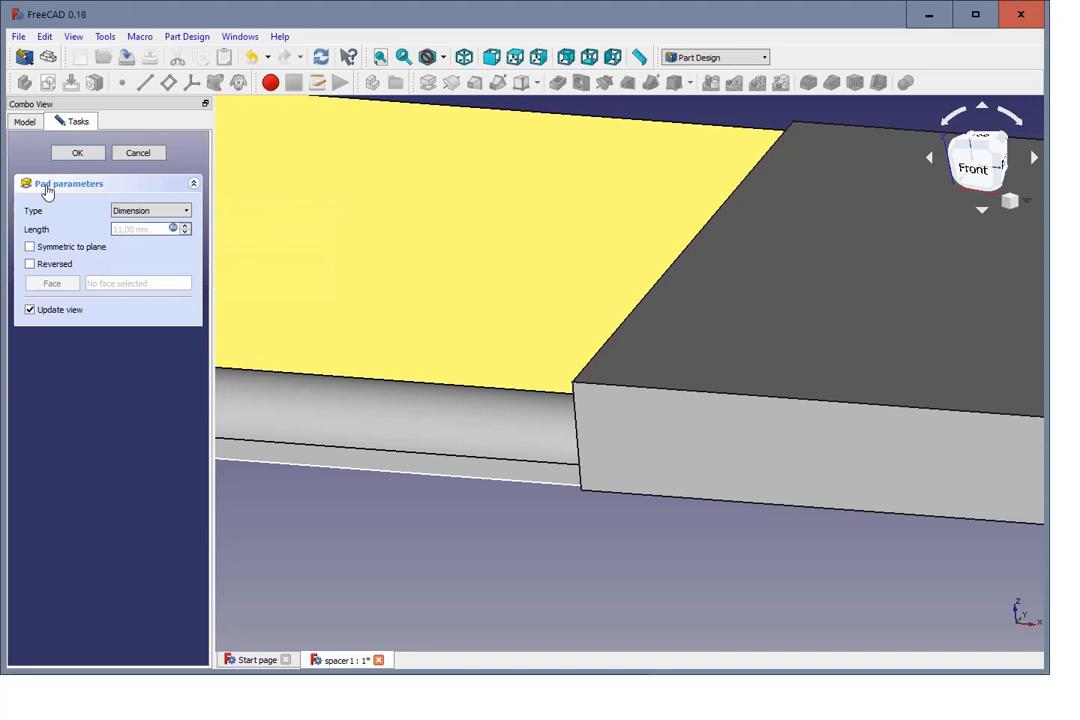
{"action": "middle_click_drag", "start_coordinate": [404, 388], "coordinate": [523, 482]}
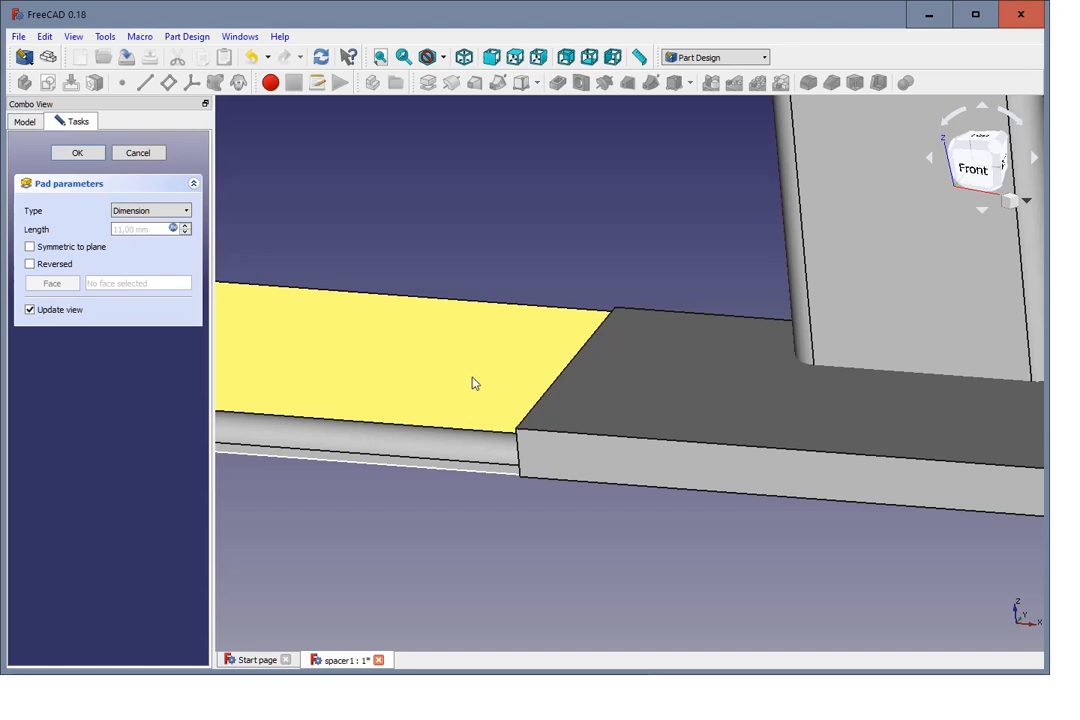
{"action": "left_click", "coordinate": [79, 155]}
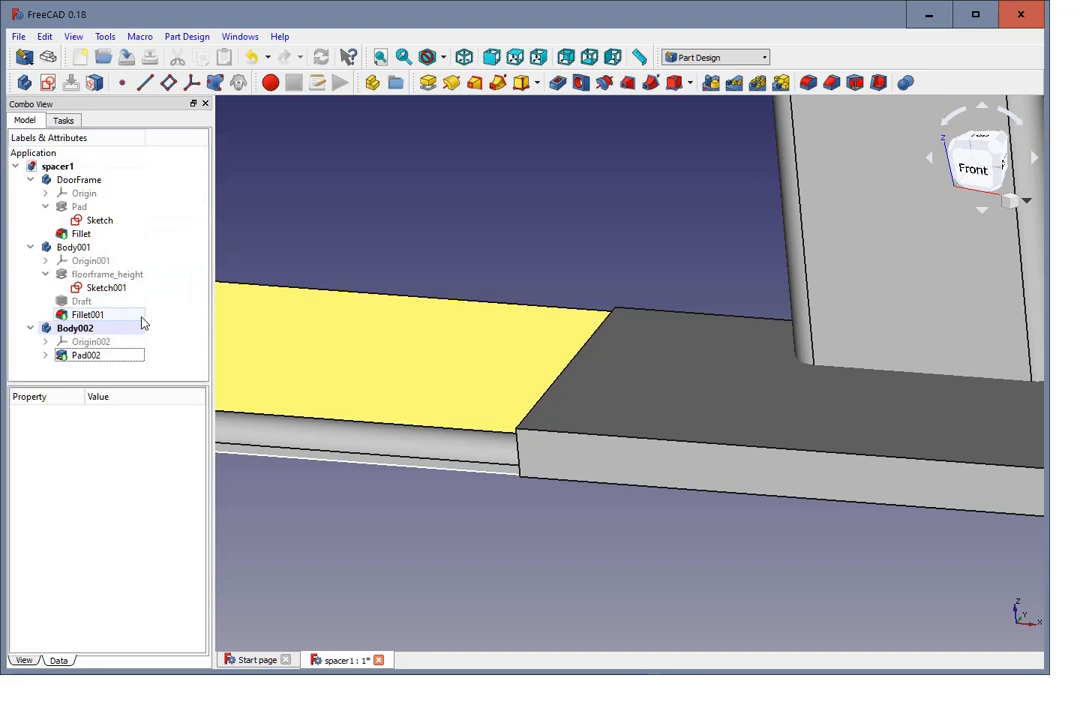
Step: Rename the Draft feature in Body001 as floorframe_draft
{"action": "left_click", "coordinate": [90, 304]}
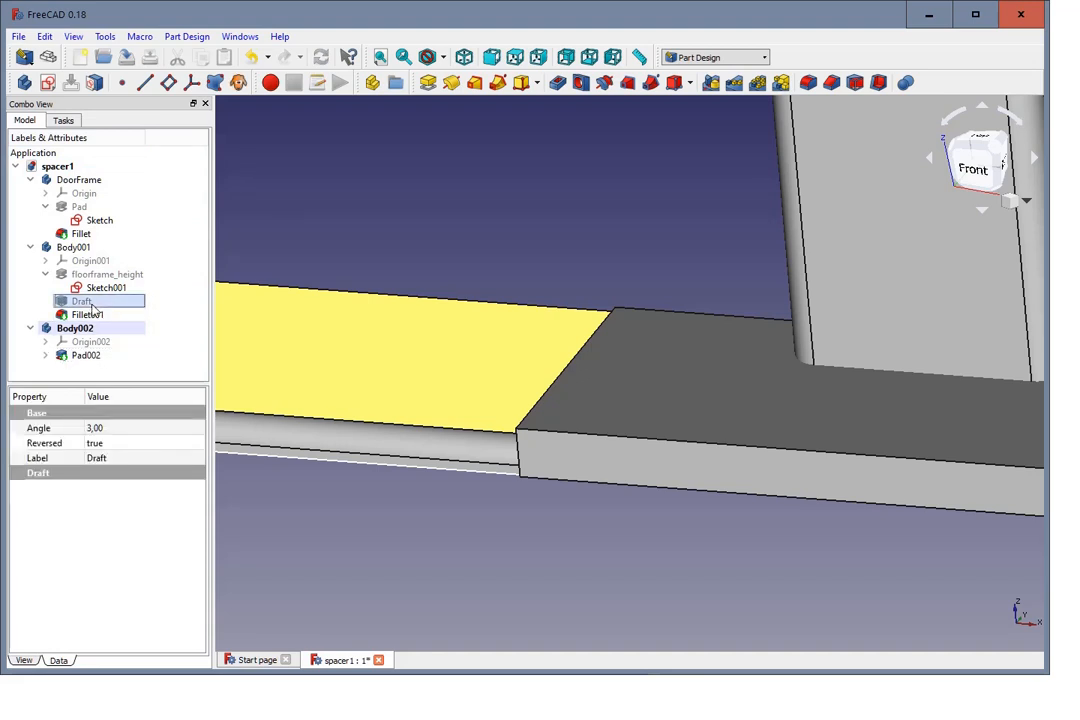
{"action": "left_click", "coordinate": [90, 302]}
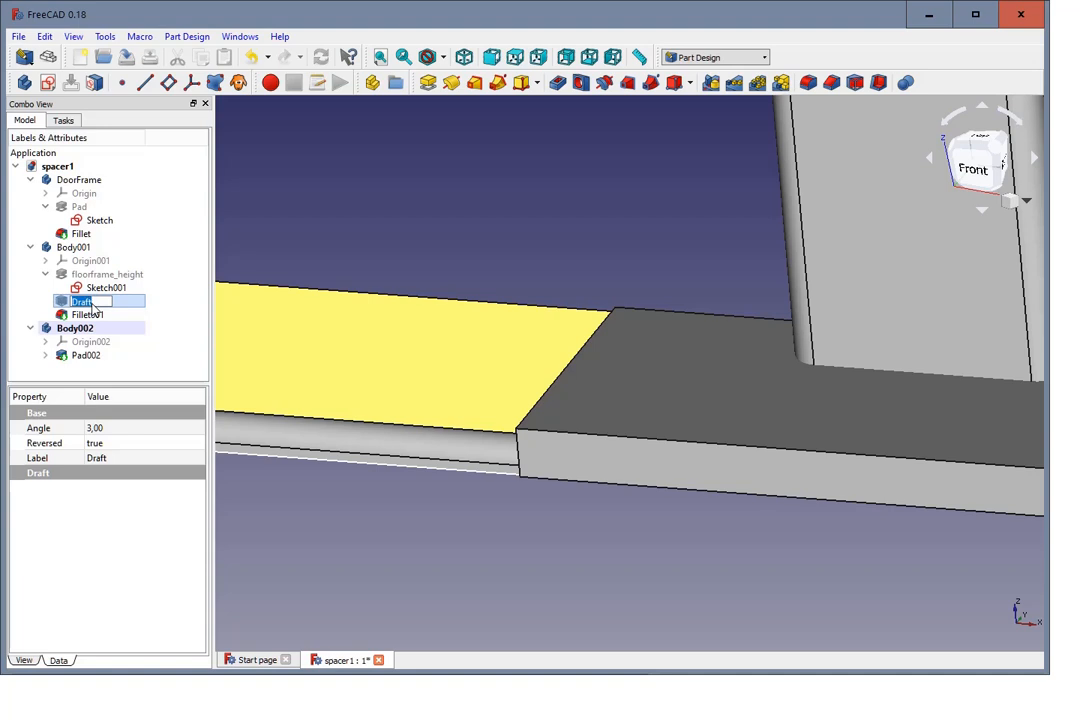
{"action": "type", "text": "floorframe_draft"}
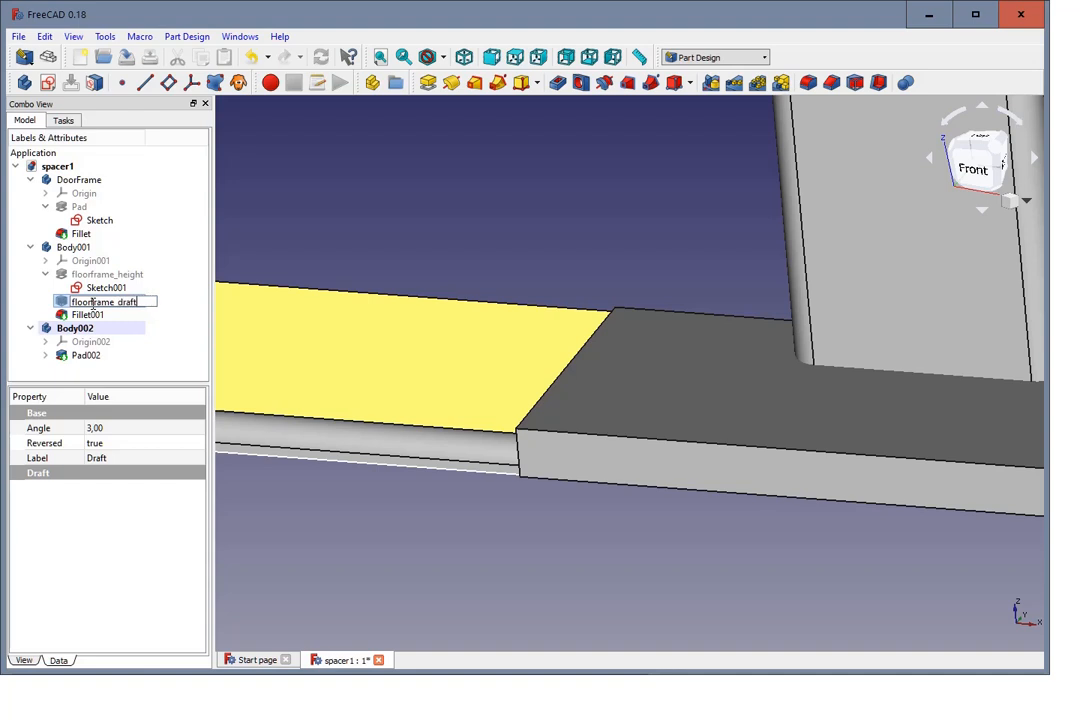
{"action": "key", "text": "Return"}
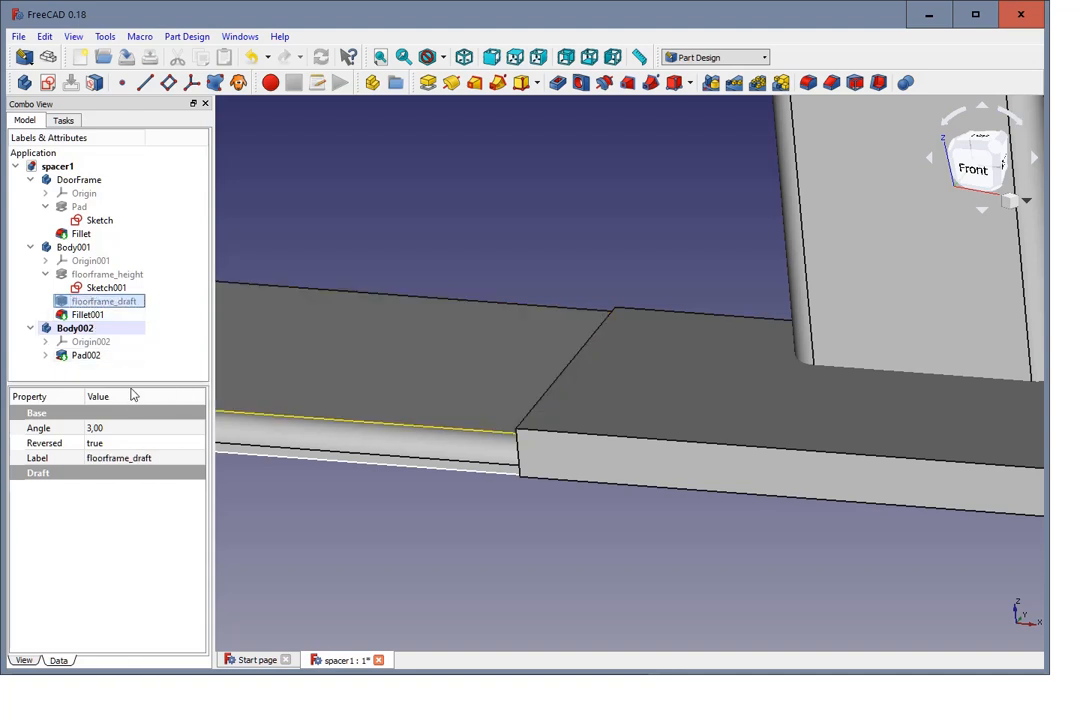
{"action": "left_click", "coordinate": [140, 357]}
{"action": "left_click", "coordinate": [604, 398]}
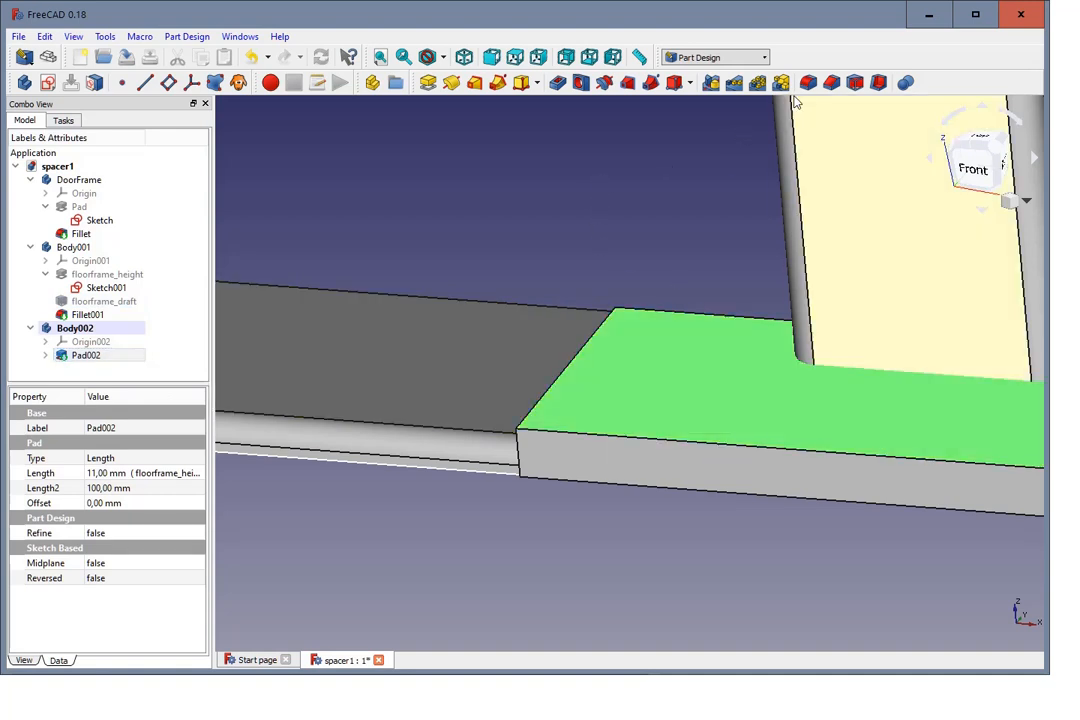
{"action": "left_click", "coordinate": [856, 83]}
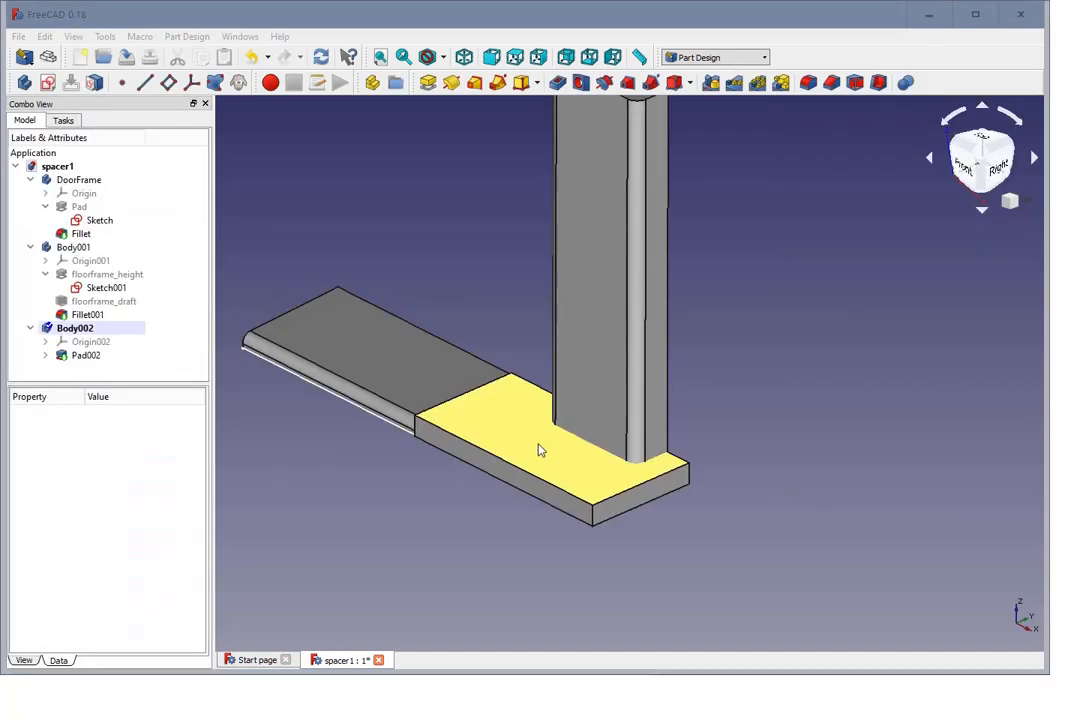
Step: Start a draft on the top face of Body002's pad with a 3° angle and reversed pull direction
{"action": "left_click", "coordinate": [540, 451]}
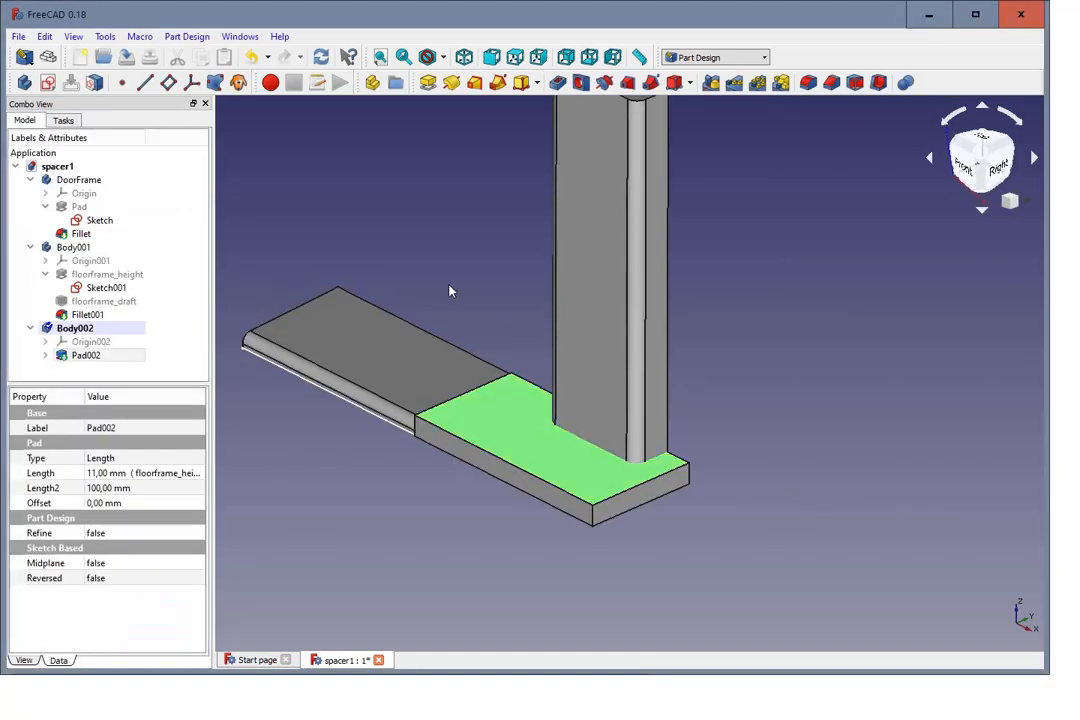
{"action": "left_click", "coordinate": [856, 88]}
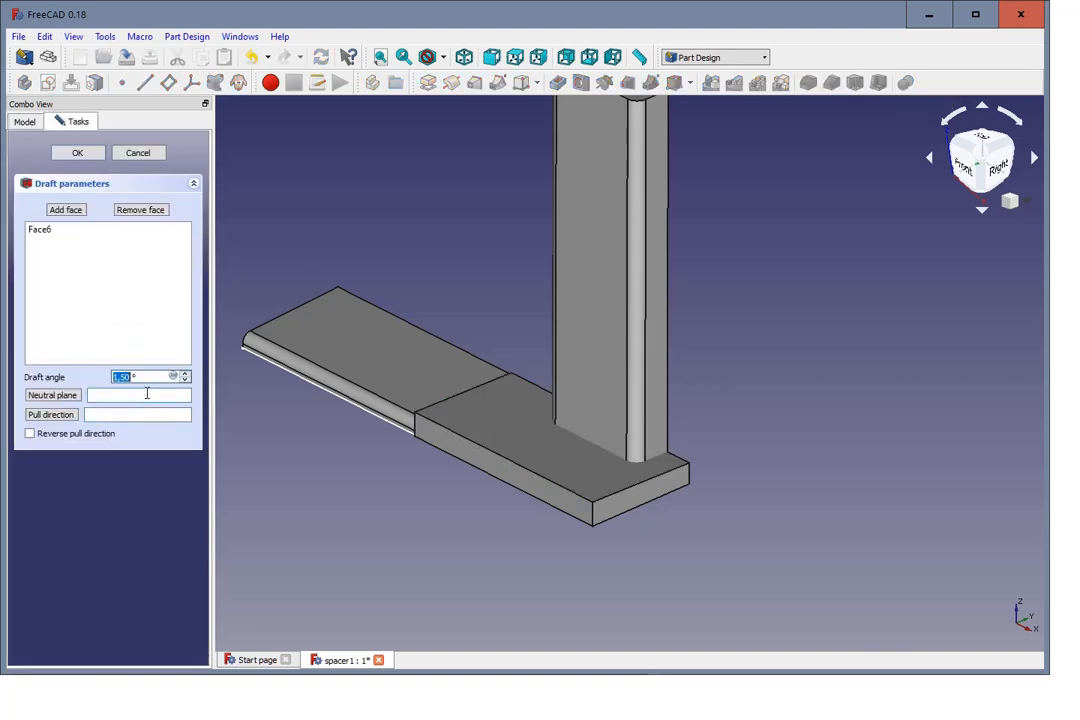
{"action": "type", "text": "3"}
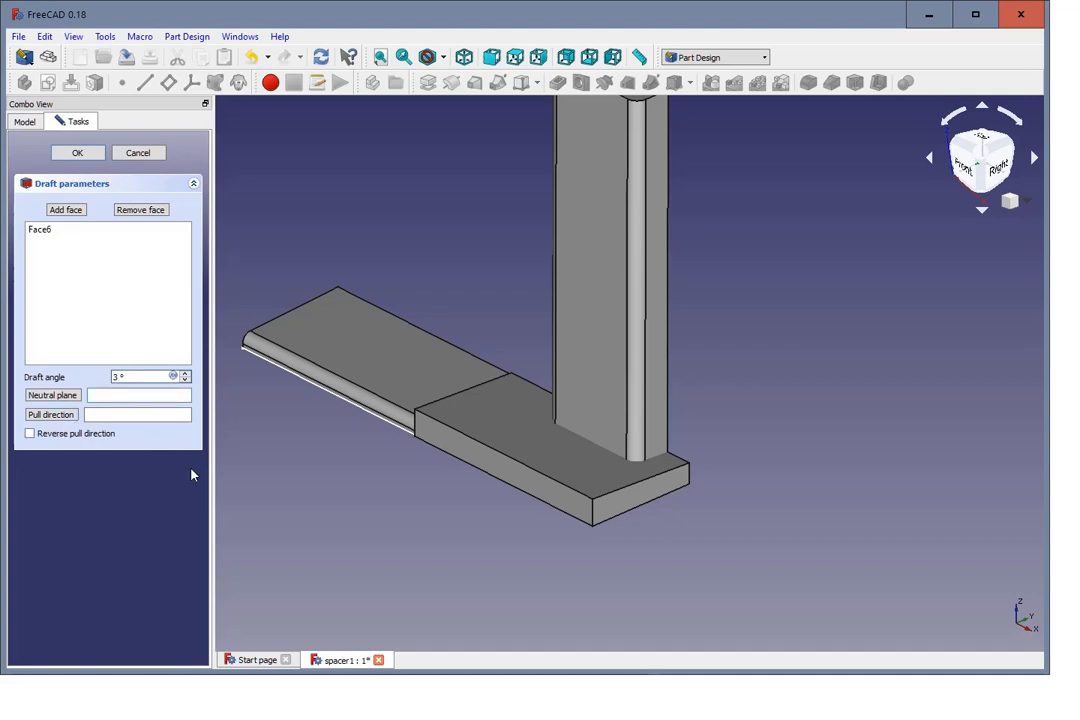
{"action": "left_click", "coordinate": [30, 433]}
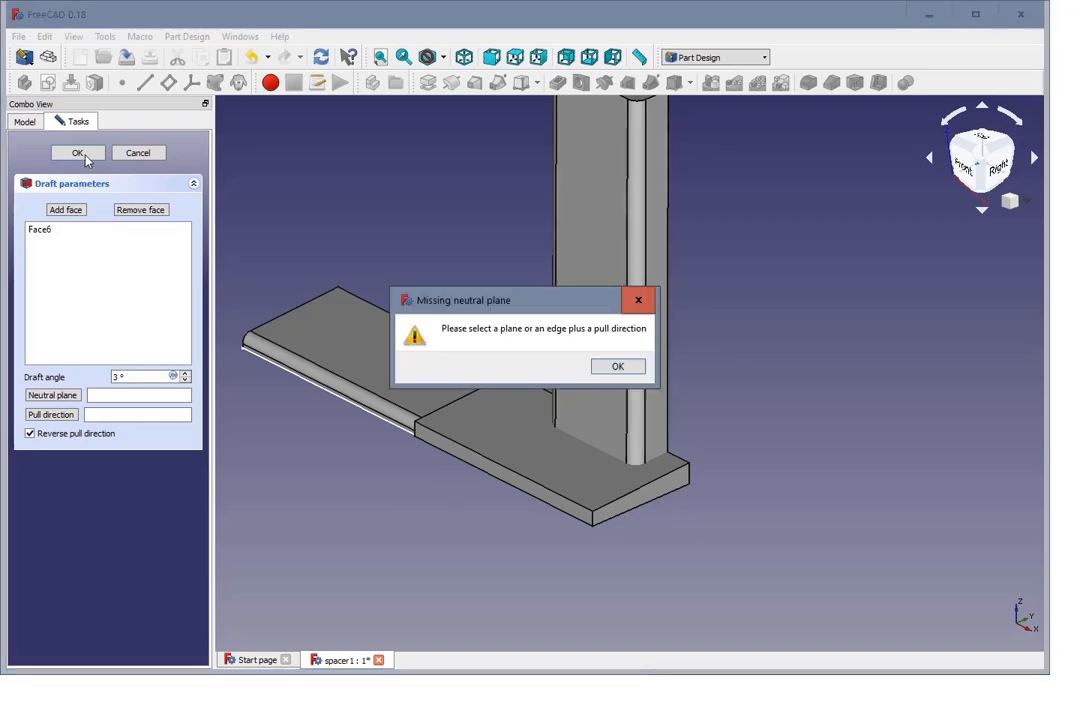
{"action": "left_click", "coordinate": [620, 367]}
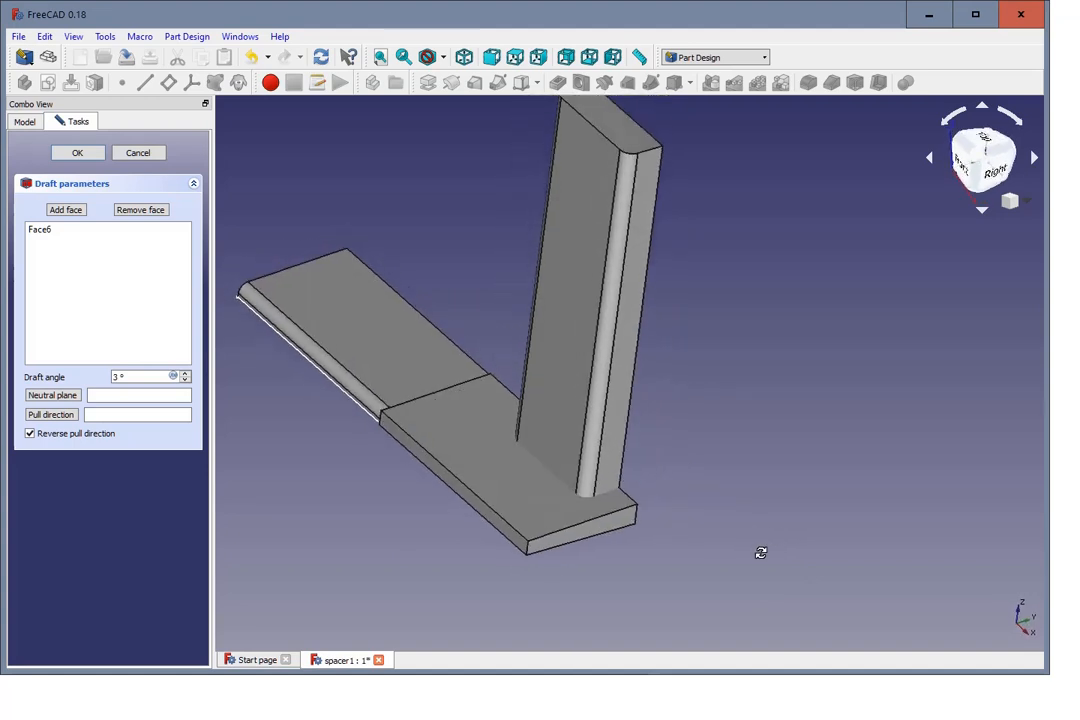
{"action": "left_click", "coordinate": [78, 155]}
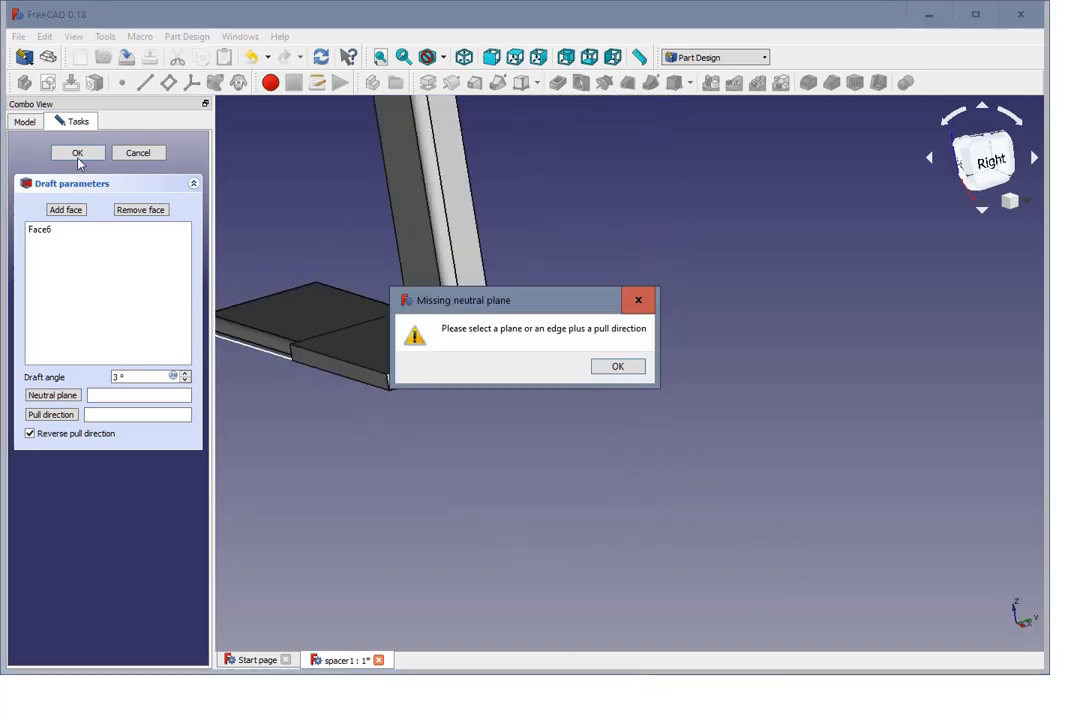
{"action": "left_click", "coordinate": [619, 368]}
Step: Use the long rear side face of Body002's pad as the draft's neutral plane and accept the draft
{"action": "scroll", "coordinate": [550, 451], "scroll_direction": "down", "scroll_amount": 4}
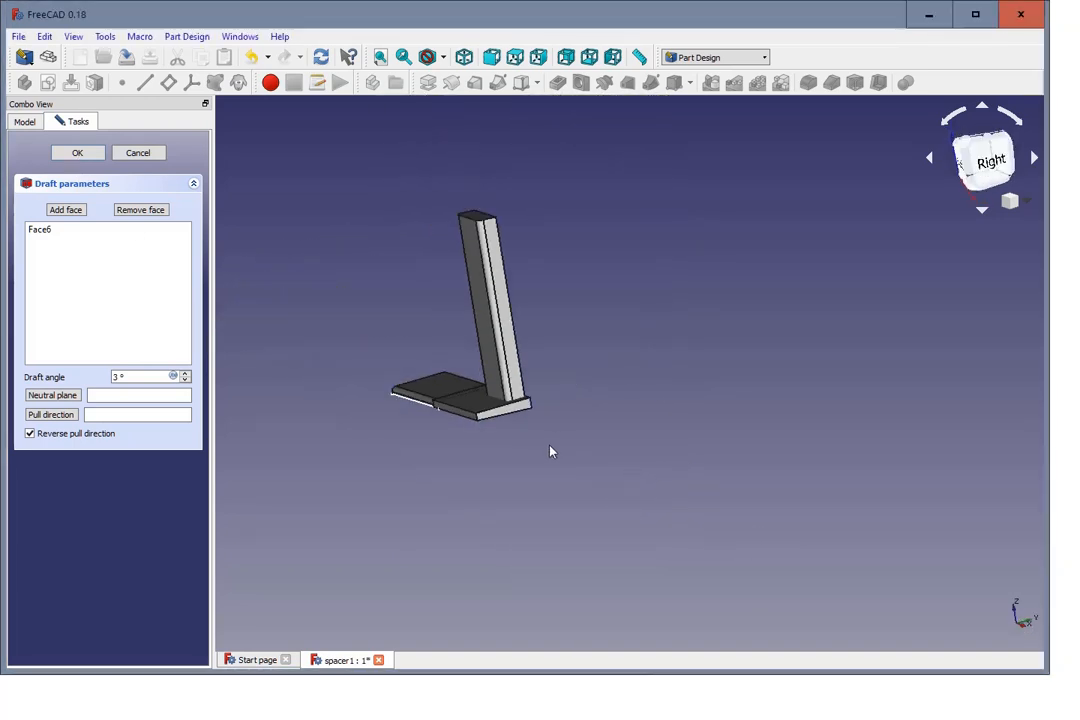
{"action": "scroll", "coordinate": [340, 304], "scroll_direction": "up", "scroll_amount": 2}
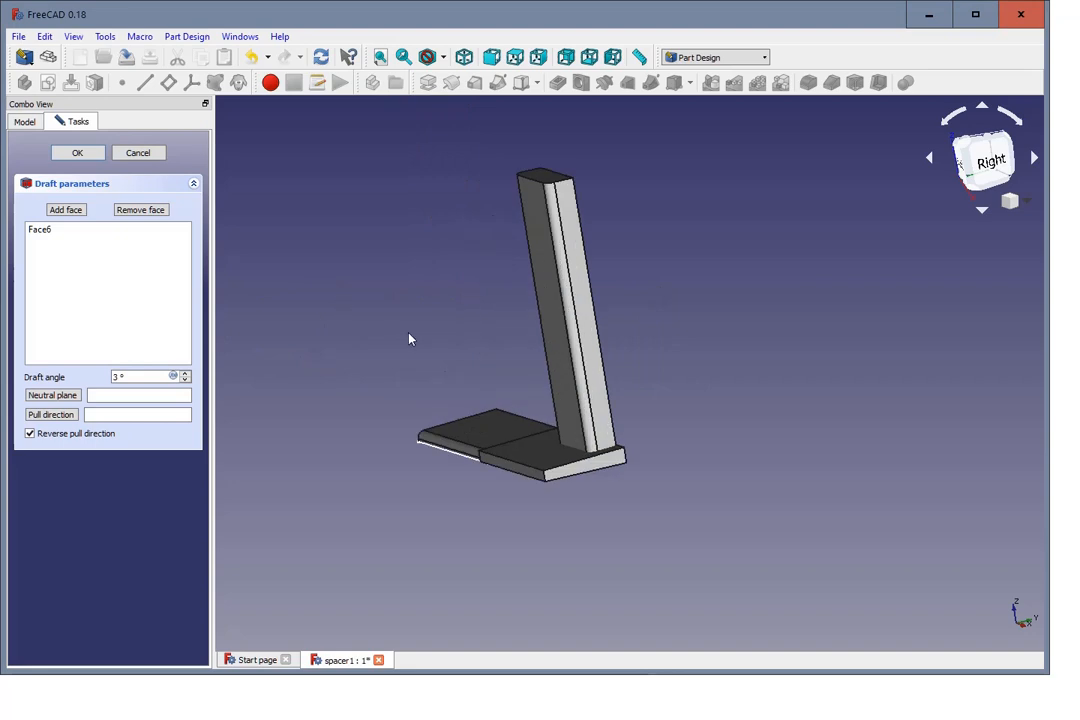
{"action": "left_click", "coordinate": [53, 395]}
{"action": "middle_click_drag", "start_coordinate": [733, 405], "coordinate": [491, 452]}
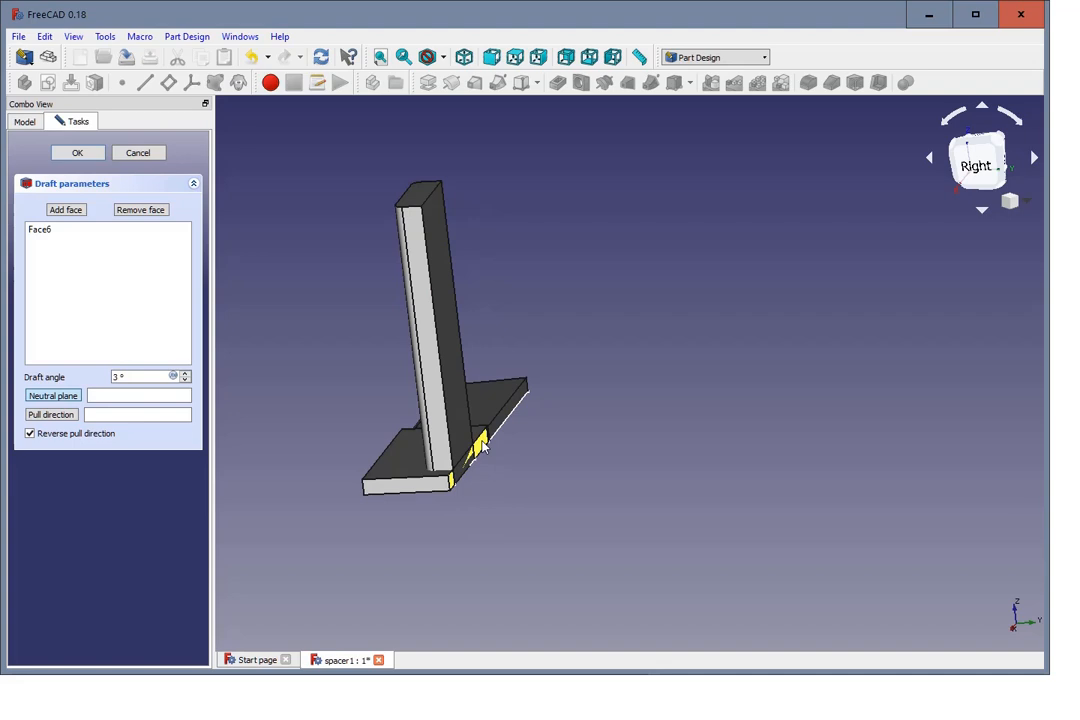
{"action": "left_click", "coordinate": [483, 447]}
{"action": "left_click", "coordinate": [70, 155]}
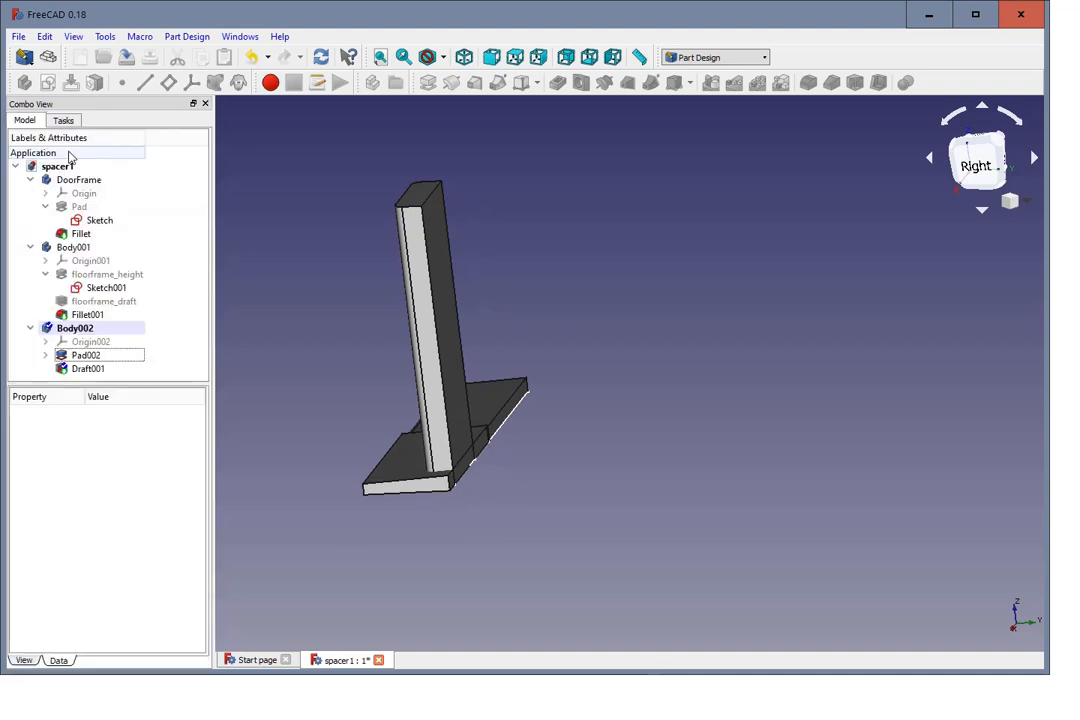
Step: Examine the drafted spacer from several angles and compare its profile with the floor frame in the left side view
{"action": "scroll", "coordinate": [304, 377], "scroll_direction": "down", "scroll_amount": 2}
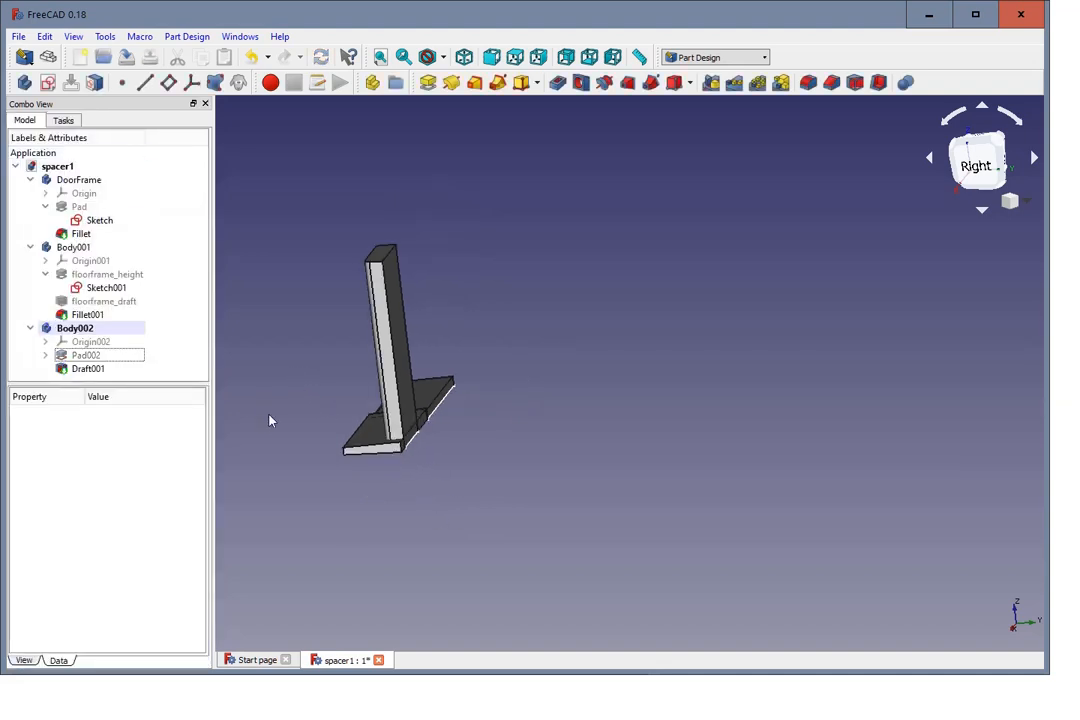
{"action": "middle_click_drag", "start_coordinate": [269, 420], "coordinate": [419, 425]}
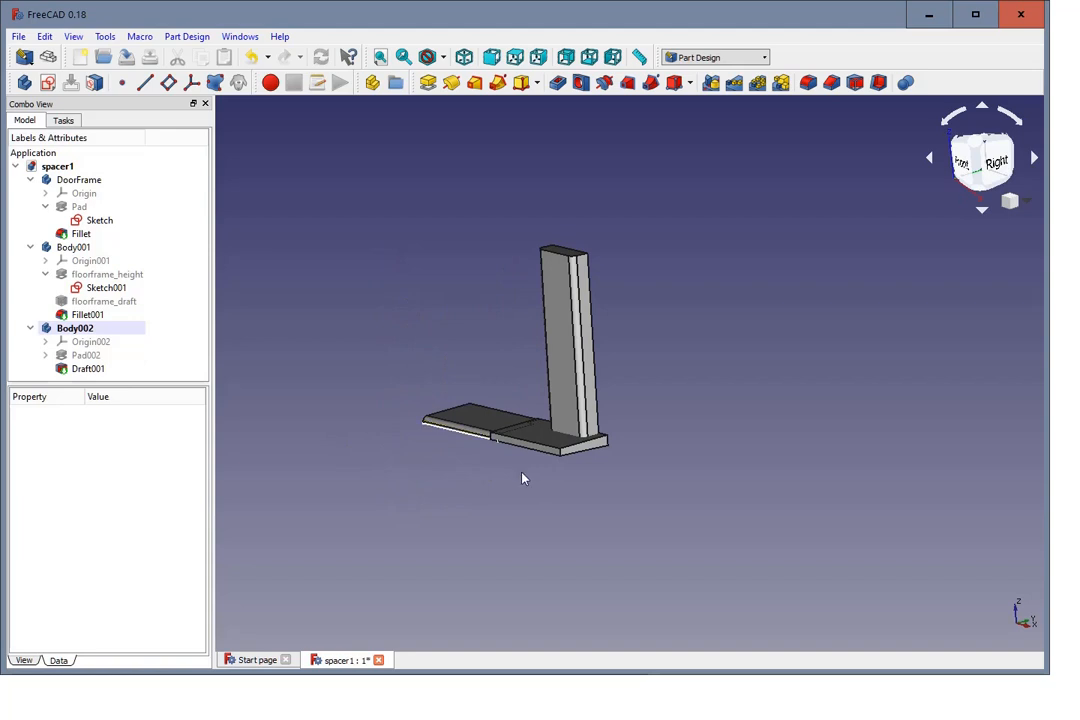
{"action": "scroll", "coordinate": [535, 371], "scroll_direction": "up", "scroll_amount": 5}
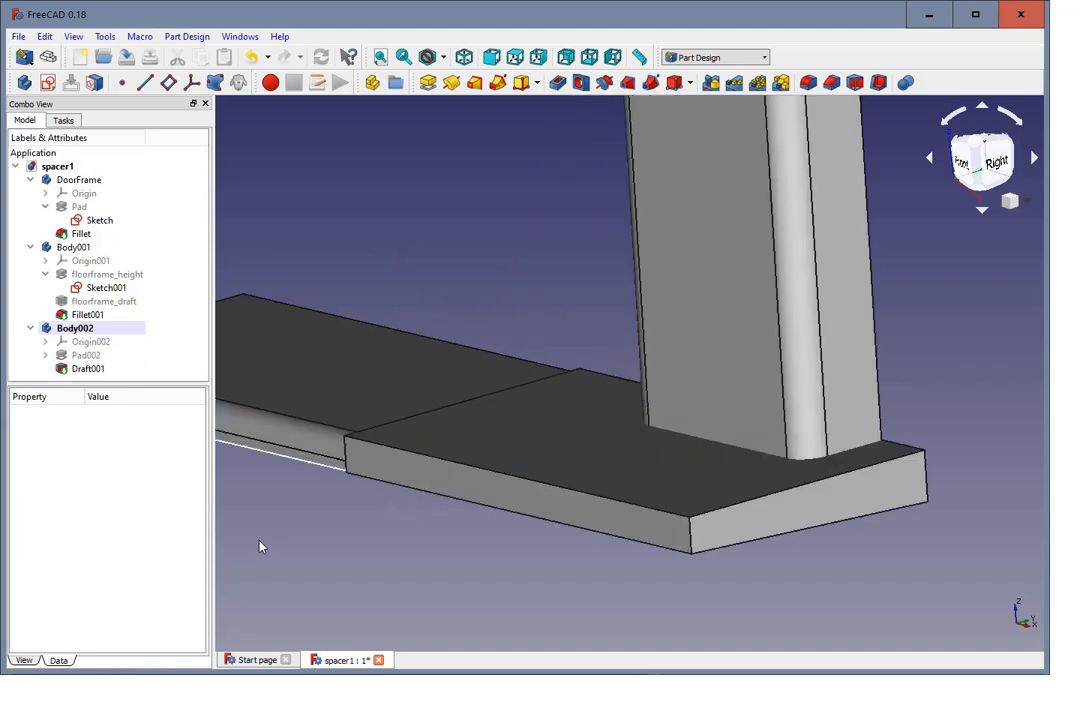
{"action": "middle_click_drag", "start_coordinate": [260, 547], "coordinate": [335, 571]}
{"action": "middle_click_drag", "start_coordinate": [350, 360], "coordinate": [449, 215]}
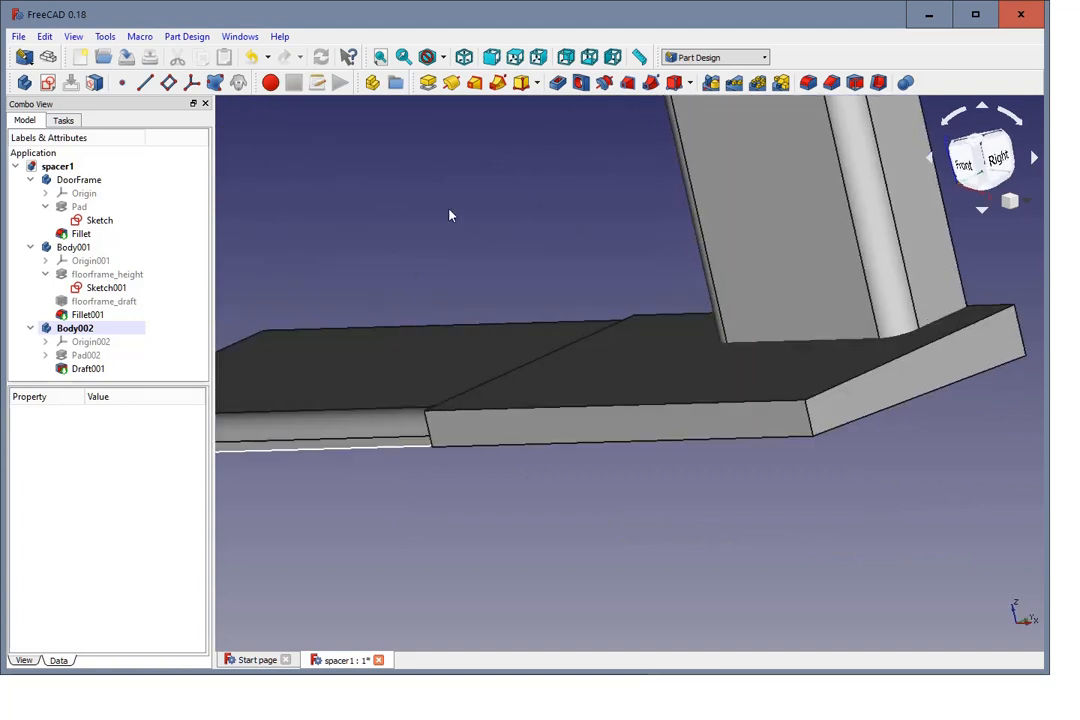
{"action": "left_click", "coordinate": [610, 58]}
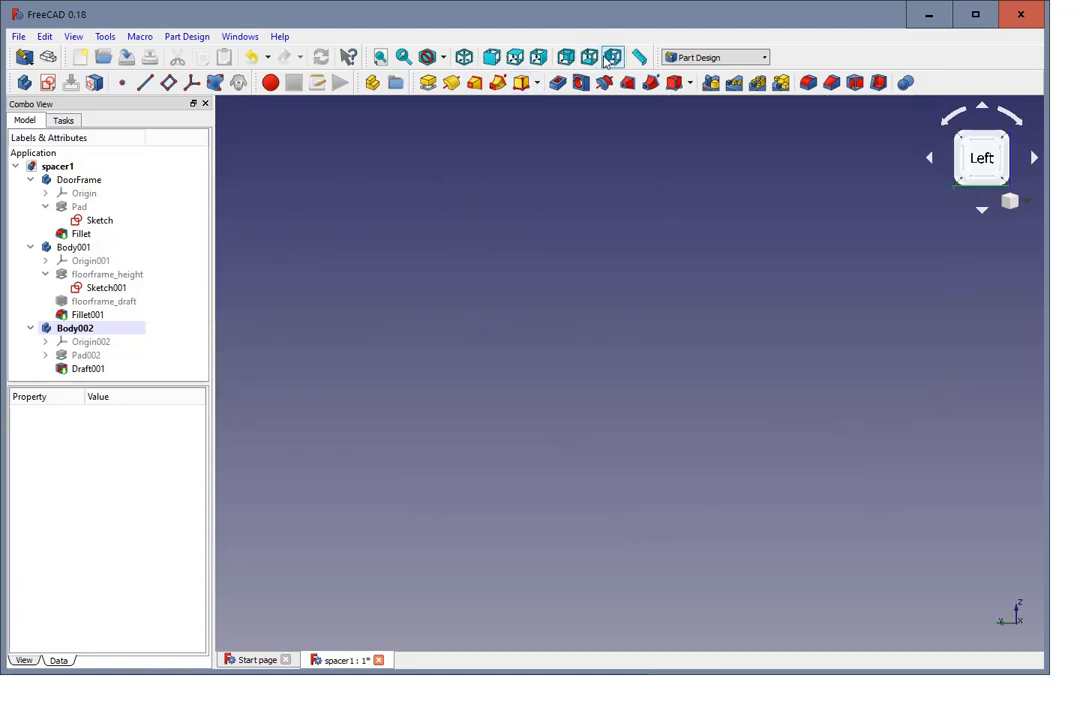
{"action": "scroll", "coordinate": [595, 255], "scroll_direction": "down", "scroll_amount": 8}
{"action": "scroll", "coordinate": [696, 198], "scroll_direction": "up", "scroll_amount": 5}
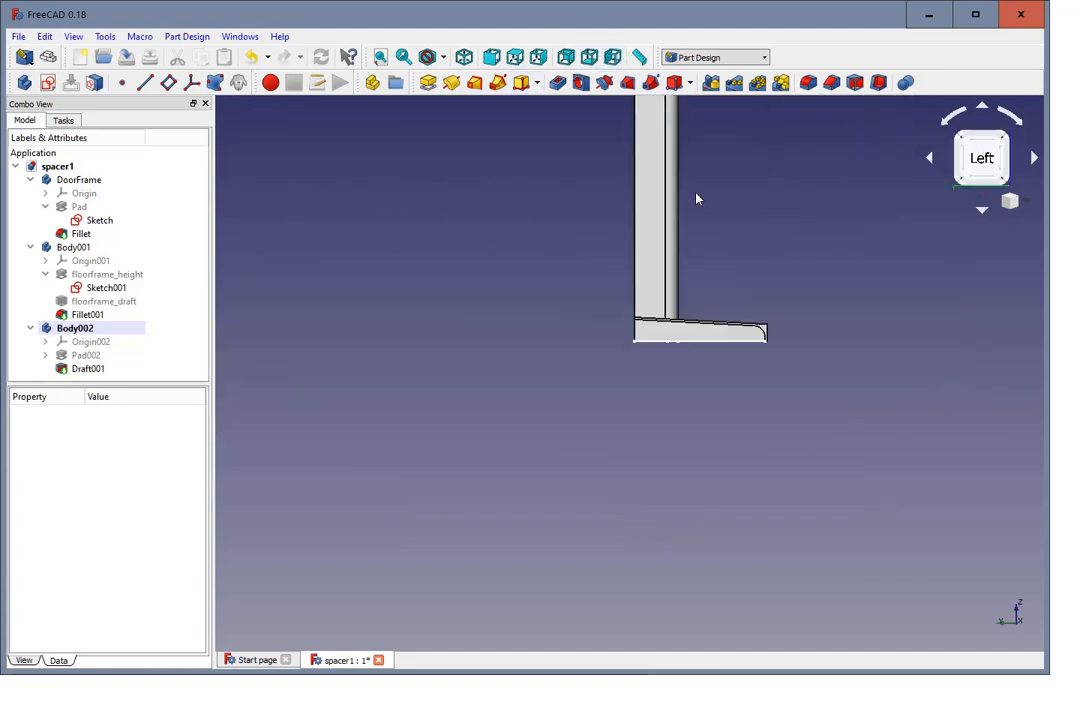
{"action": "scroll", "coordinate": [750, 316], "scroll_direction": "up", "scroll_amount": 5}
{"action": "scroll", "coordinate": [744, 321], "scroll_direction": "down", "scroll_amount": 2}
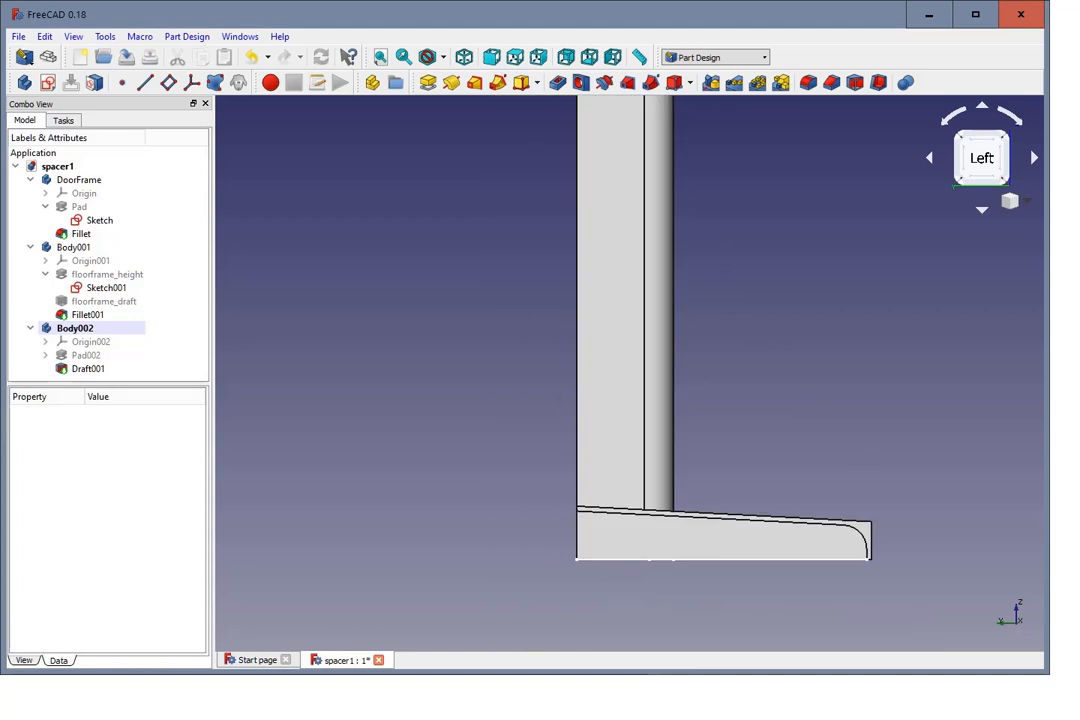
{"action": "scroll", "coordinate": [895, 620], "scroll_direction": "up", "scroll_amount": 2}
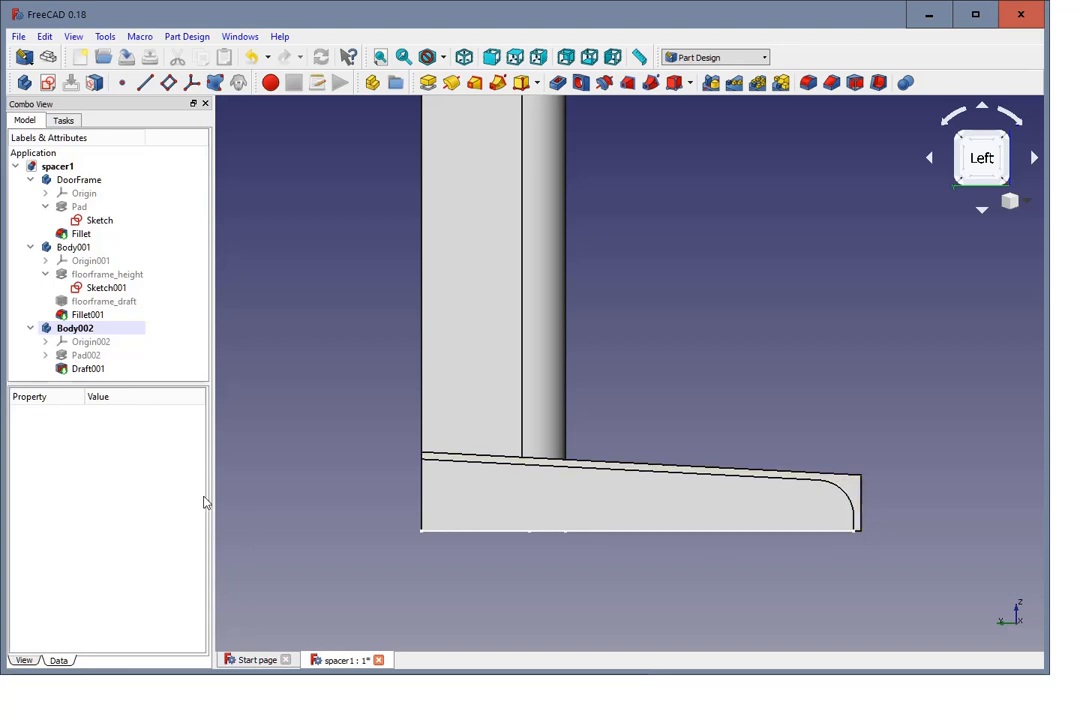
Step: Fillet the spacer's upper front edge in Body002 to follow the rounded edge of the floor frame
{"action": "left_click", "coordinate": [95, 334]}
{"action": "middle_click_drag", "start_coordinate": [897, 481], "coordinate": [875, 482]}
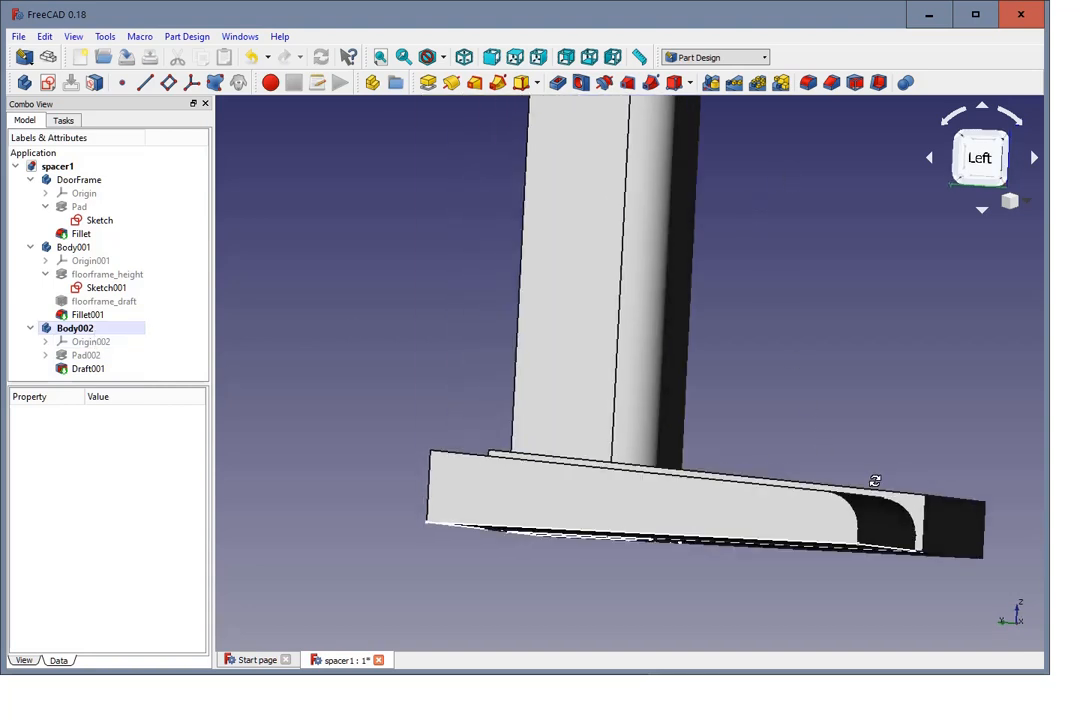
{"action": "left_click", "coordinate": [945, 500]}
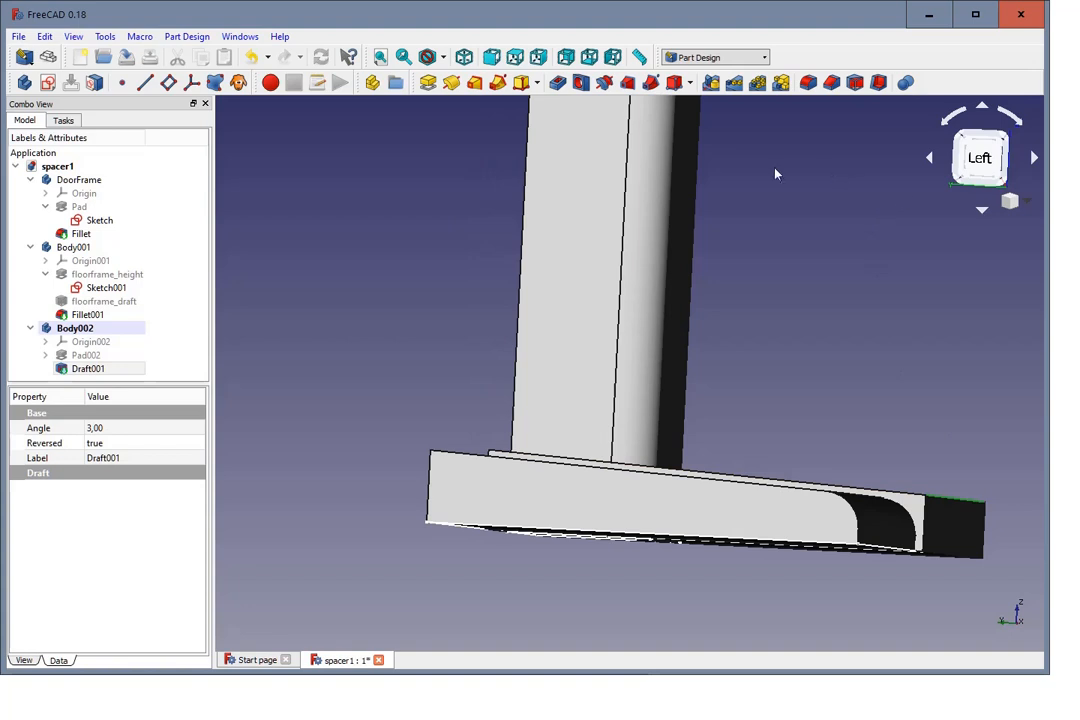
{"action": "left_click", "coordinate": [808, 84]}
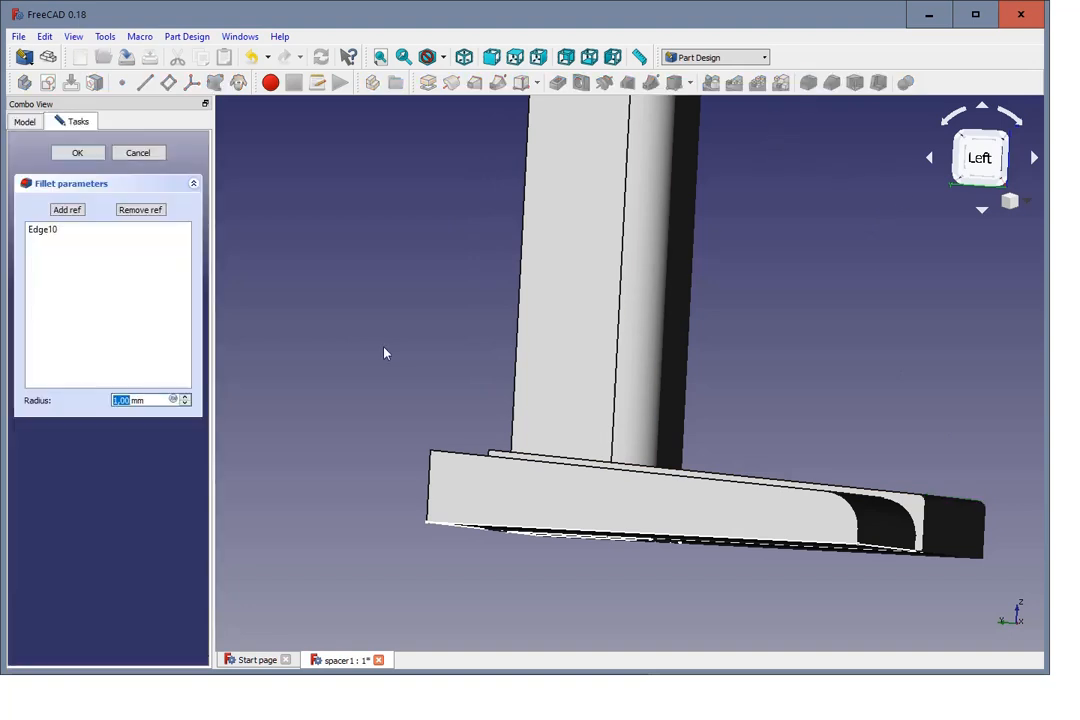
{"action": "type", "text": "3"}
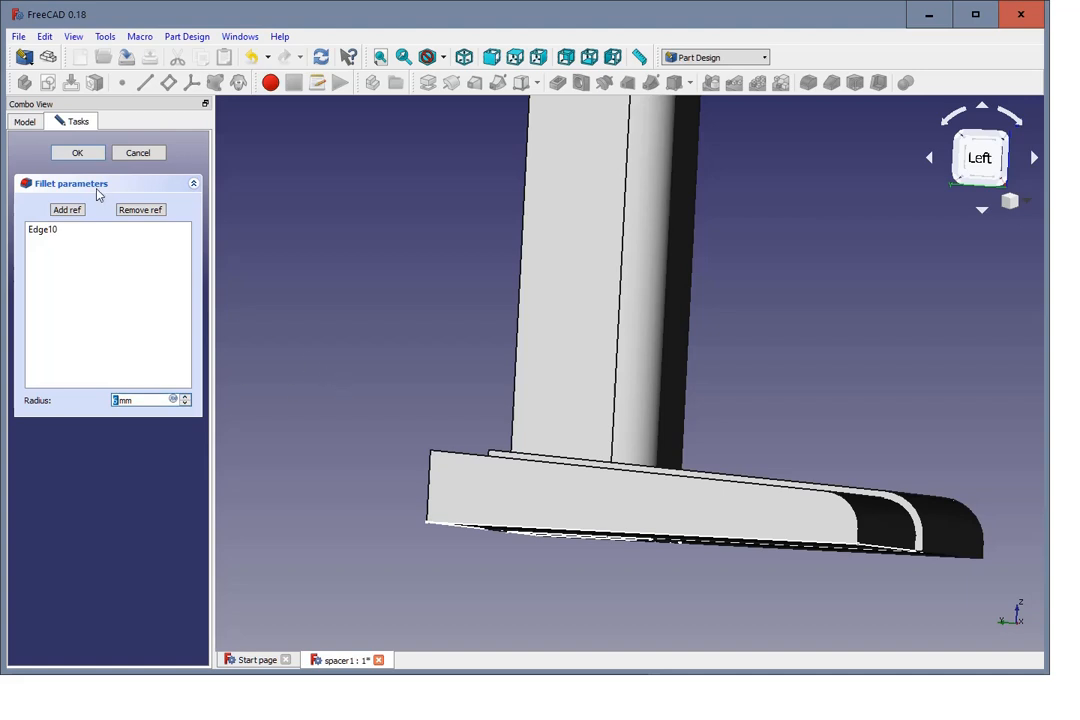
{"action": "left_click", "coordinate": [92, 155]}
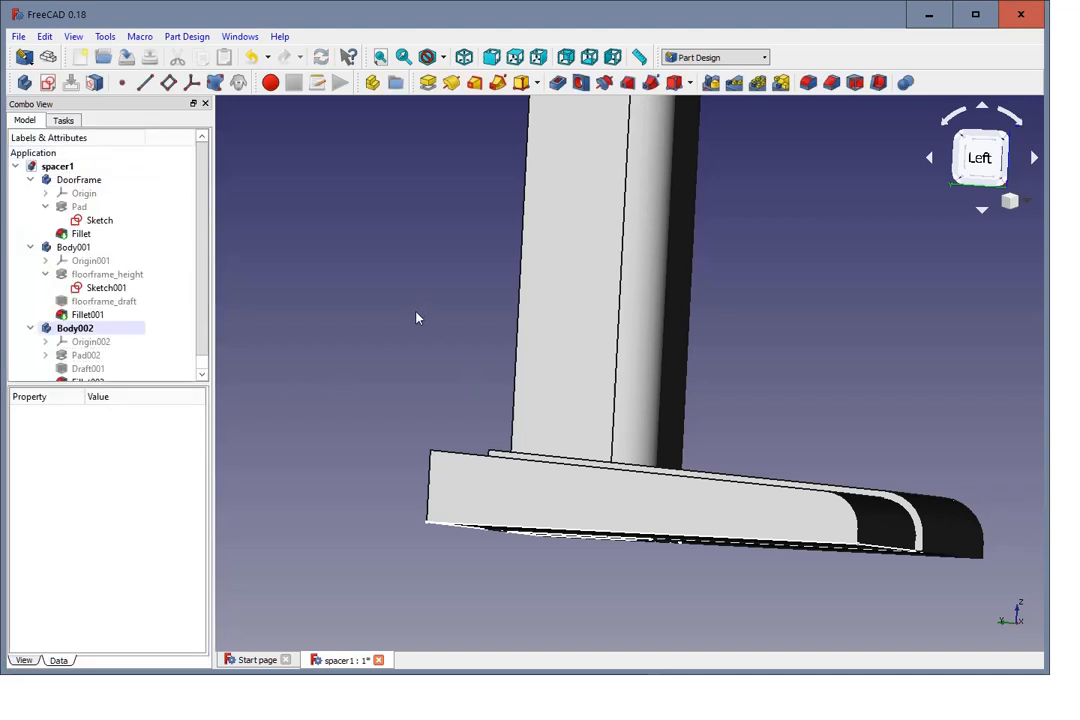
Step: Link the angle of Body002's Draft001 to the expression floorframe_draft.Angle and accept the draft
{"action": "mouse_move", "coordinate": [417, 316]}
{"action": "middle_mouse_down"}
{"action": "mouse_move", "coordinate": [433, 321]}
{"action": "mouse_move", "coordinate": [411, 317]}
{"action": "middle_mouse_up"}
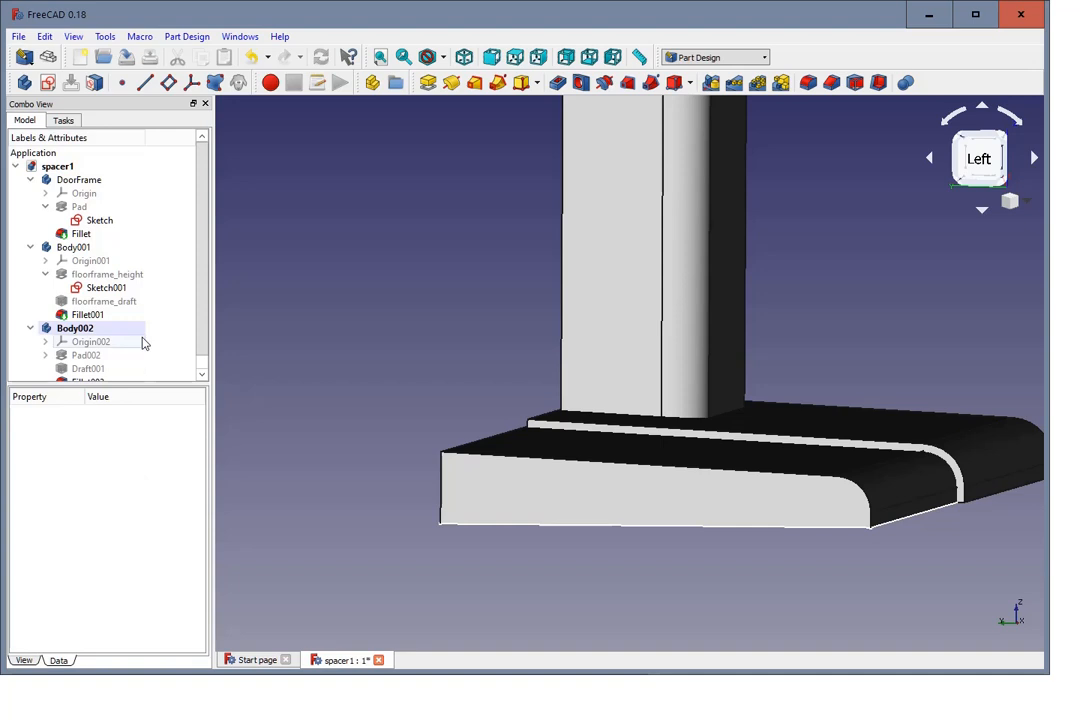
{"action": "scroll", "coordinate": [201, 363], "scroll_direction": "down", "scroll_amount": 1}
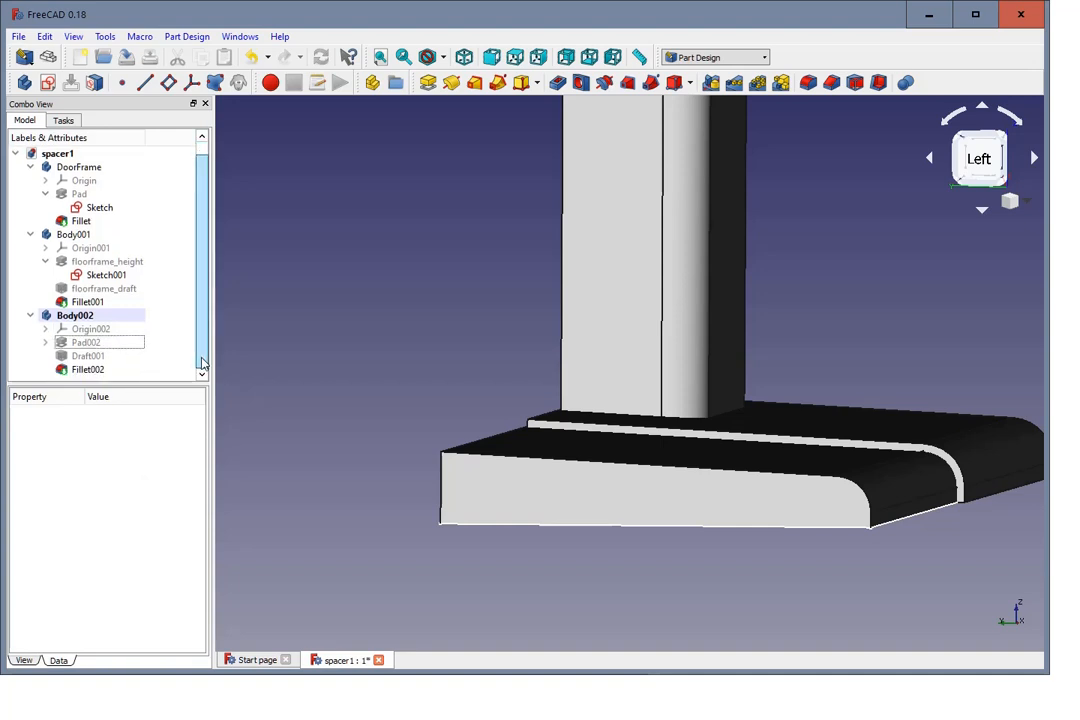
{"action": "left_click", "coordinate": [93, 357]}
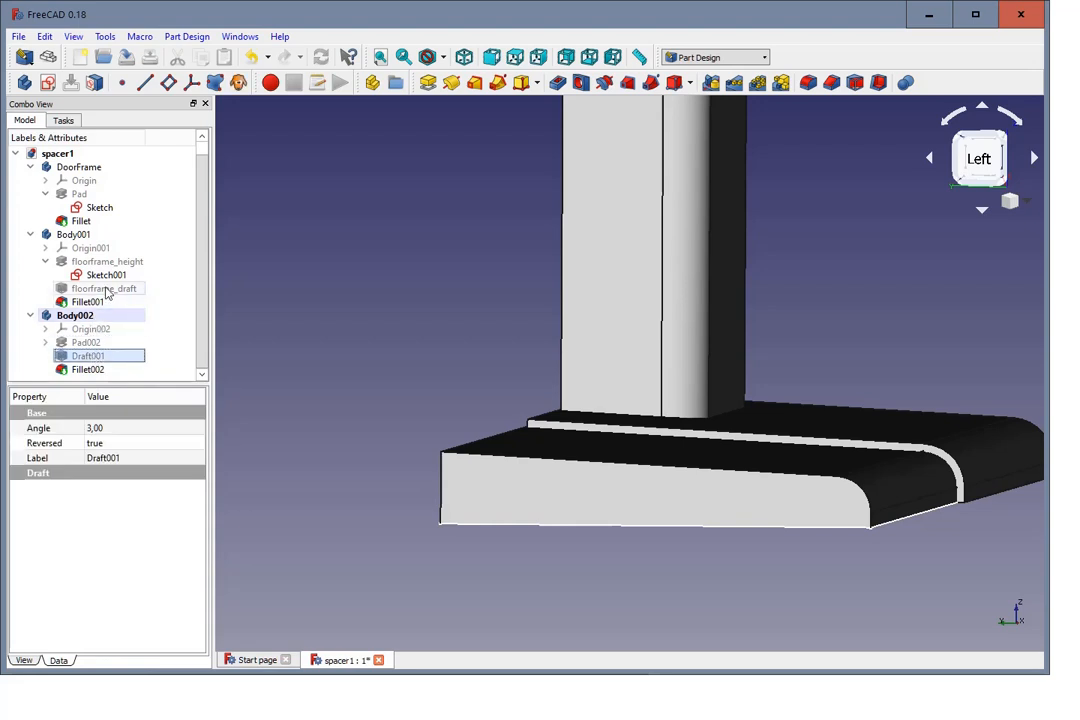
{"action": "double_click", "coordinate": [97, 358]}
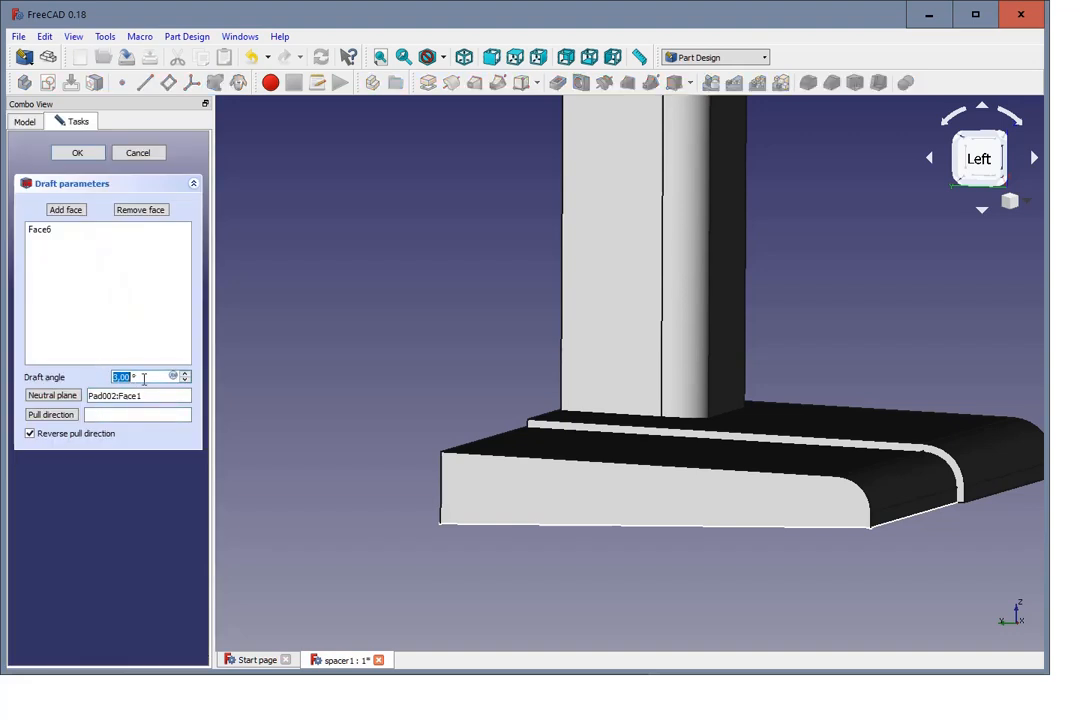
{"action": "type", "text": "="}
{"action": "type", "text": "f"}
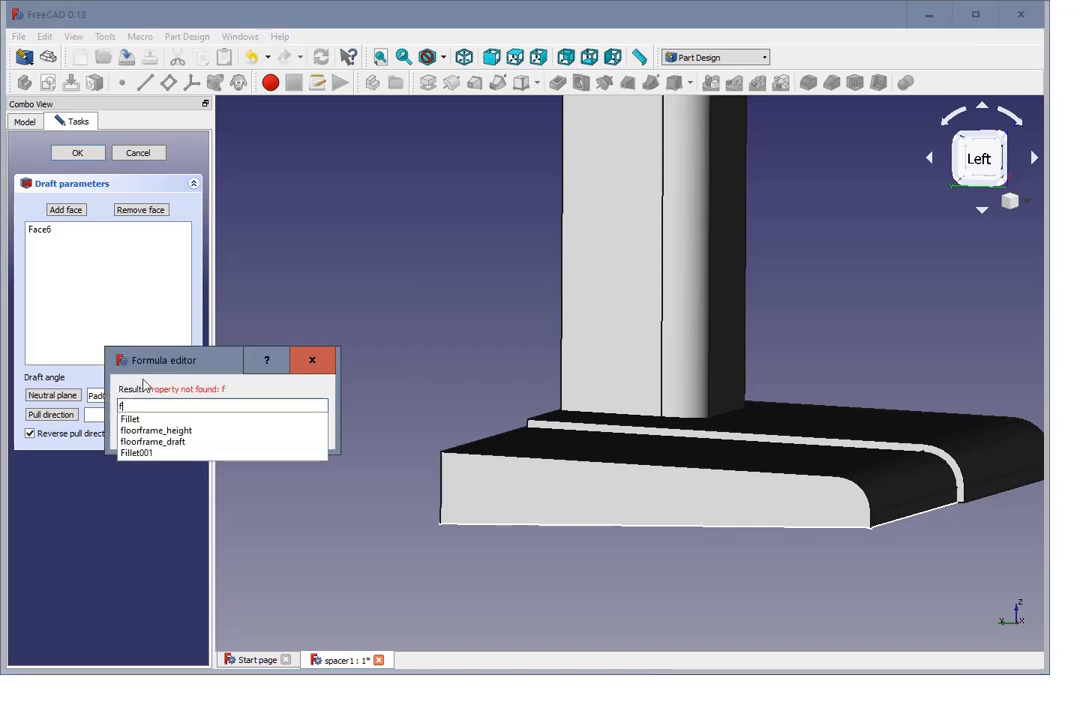
{"action": "left_click", "coordinate": [179, 443]}
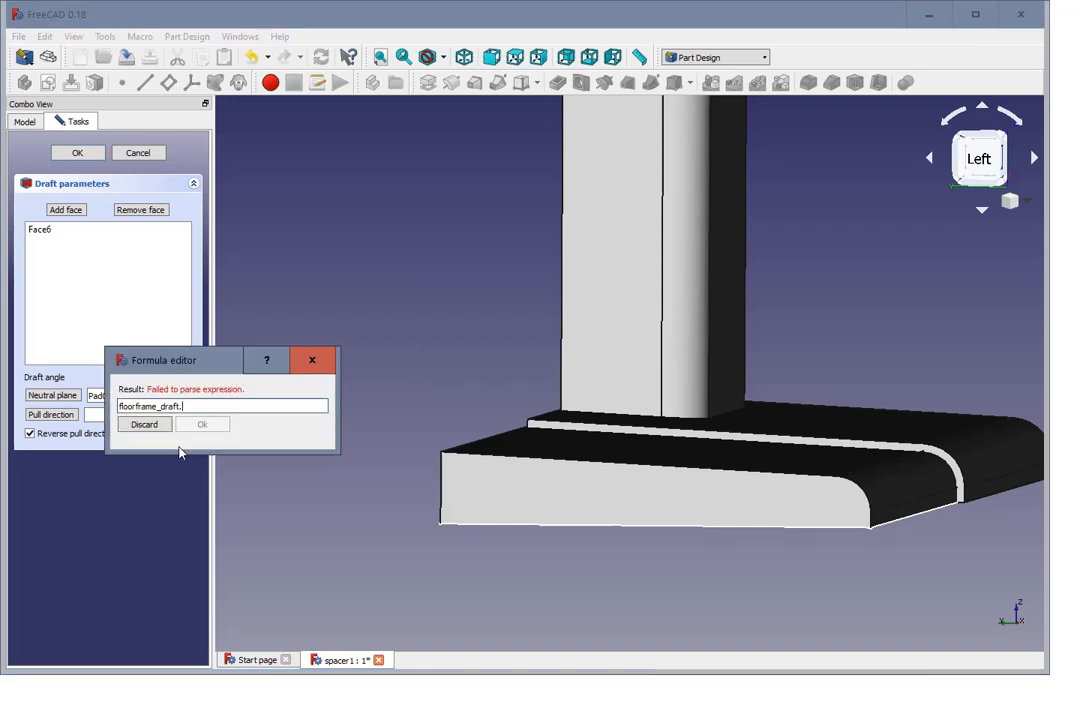
{"action": "type", "text": "a"}
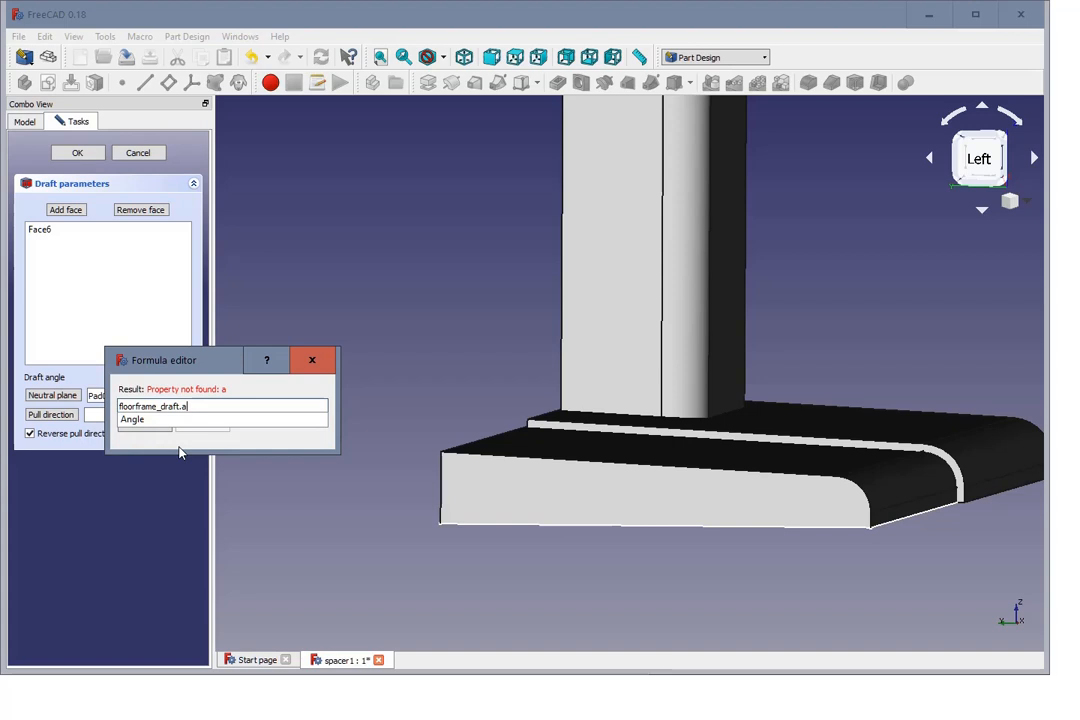
{"action": "left_click", "coordinate": [157, 424]}
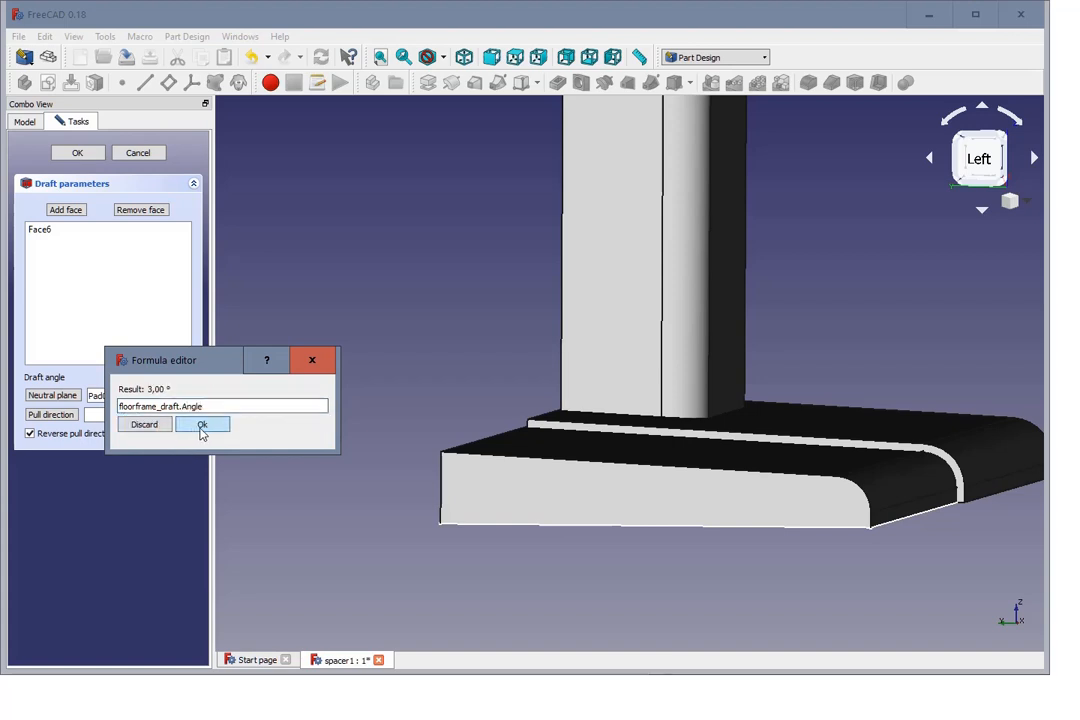
{"action": "left_click", "coordinate": [201, 428]}
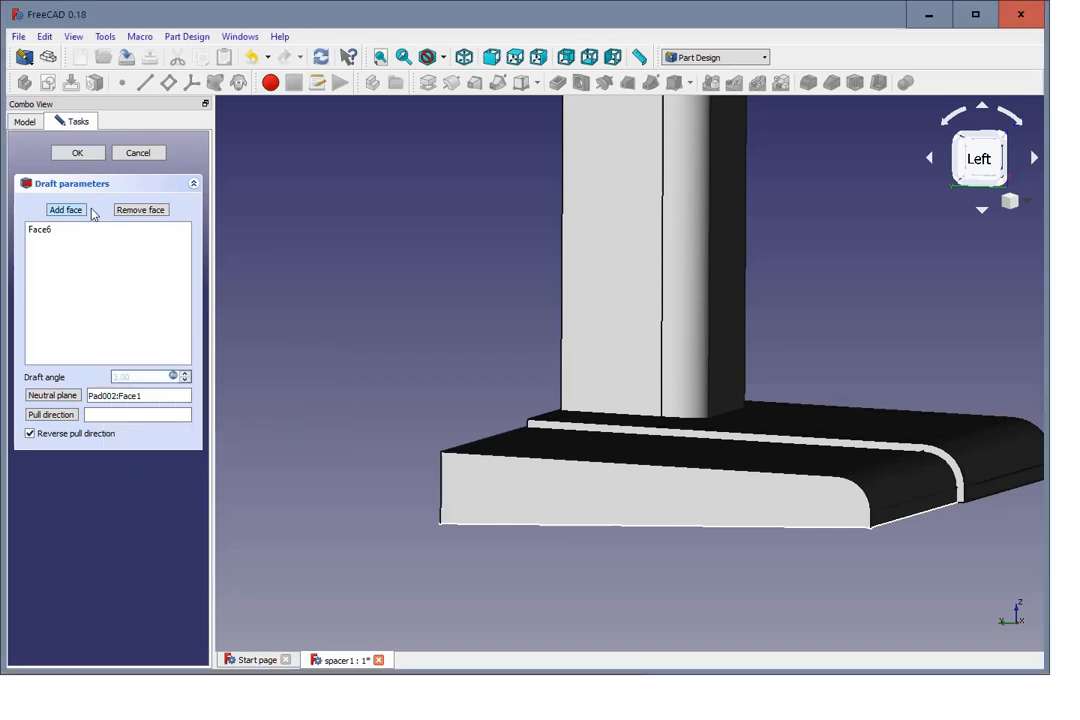
{"action": "left_click", "coordinate": [88, 153]}
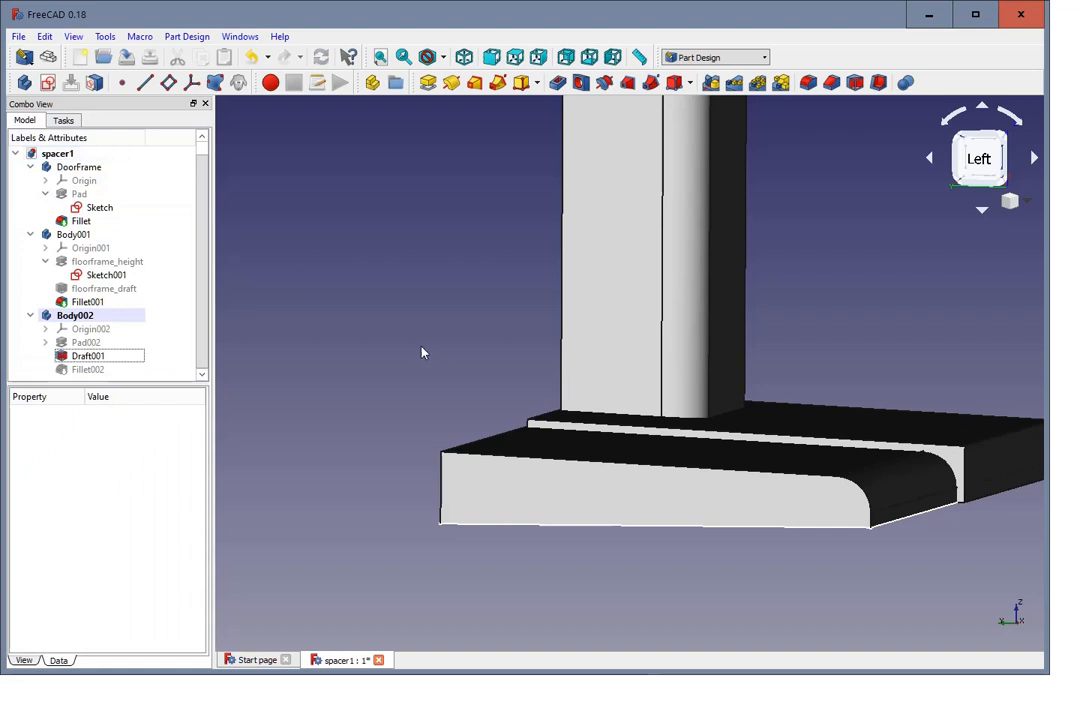
Step: Set the angle of the floor frame's floorframe_draft to 5° and accept it to test the spacer's draft link
{"action": "left_click", "coordinate": [122, 290]}
{"action": "double_click", "coordinate": [122, 290]}
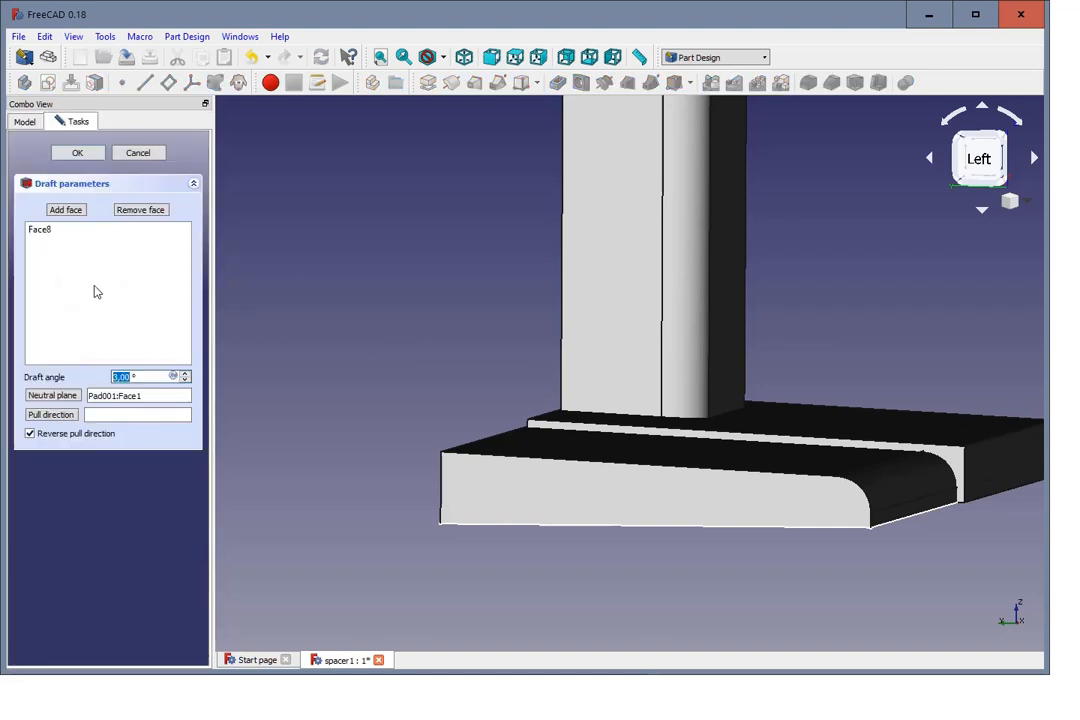
{"action": "left_click", "coordinate": [186, 374]}
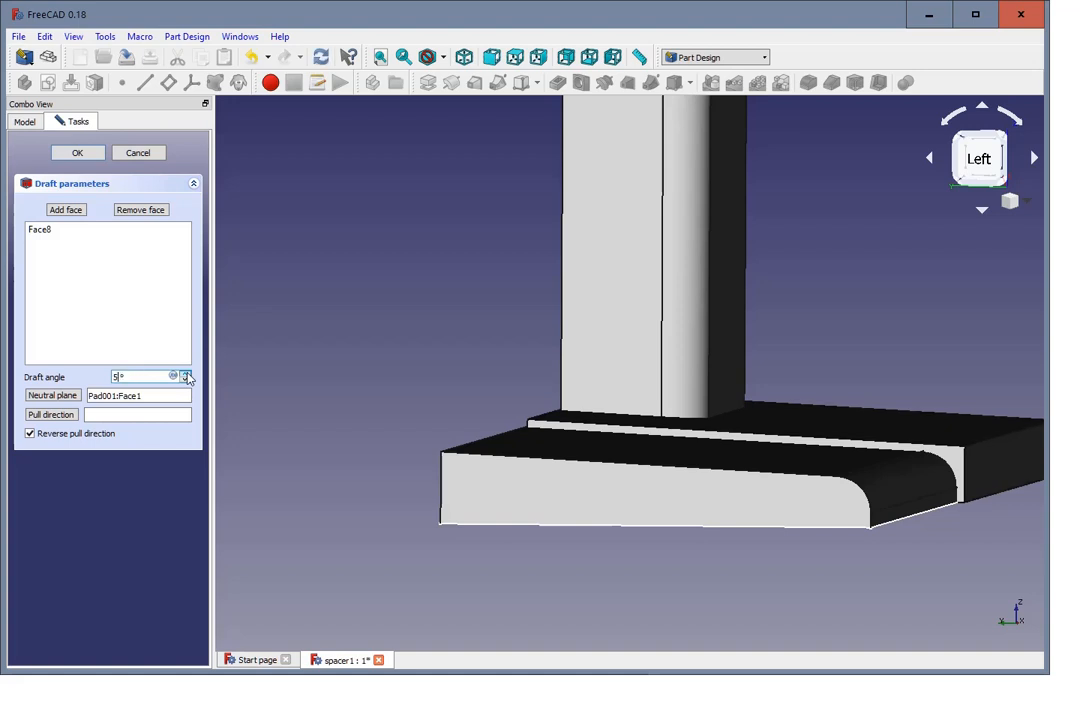
{"action": "type", "text": "5"}
{"action": "left_click", "coordinate": [80, 155]}
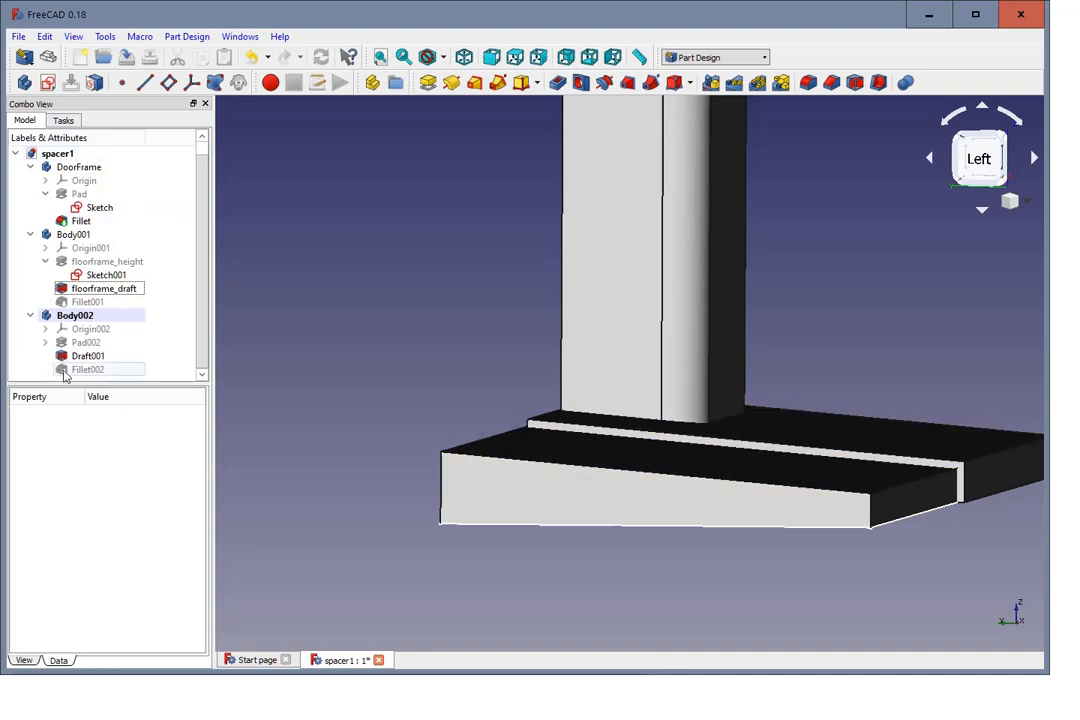
Step: Set the angle of floorframe_draft back to 3° and accept the draft
{"action": "double_click", "coordinate": [118, 289]}
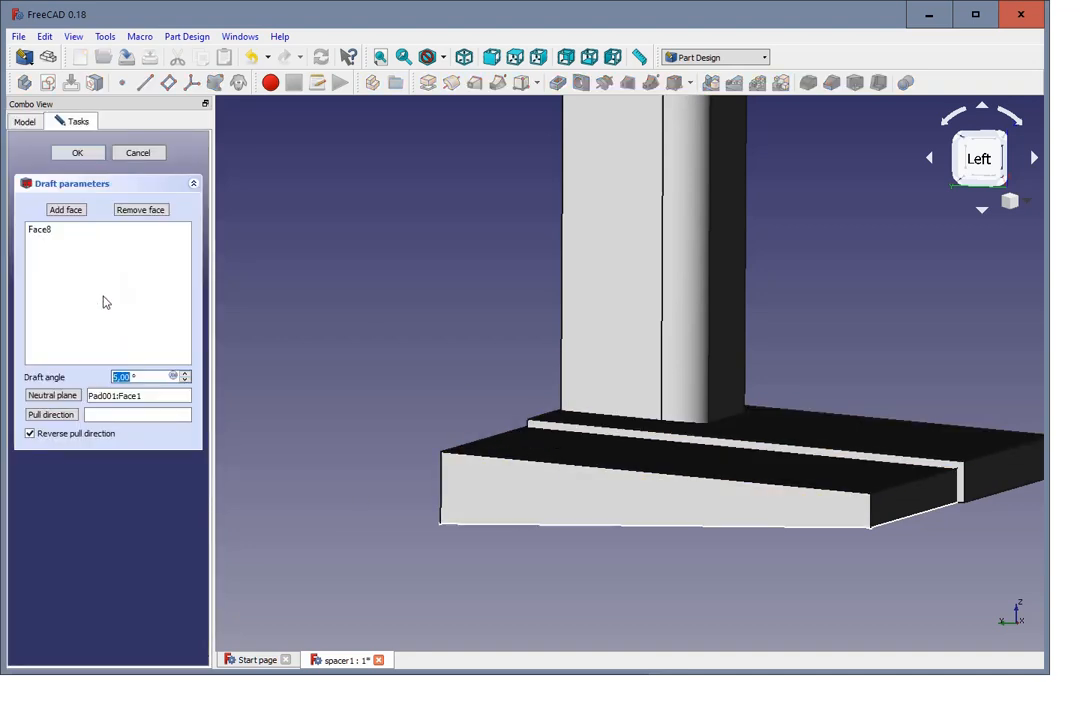
{"action": "type", "text": "2"}
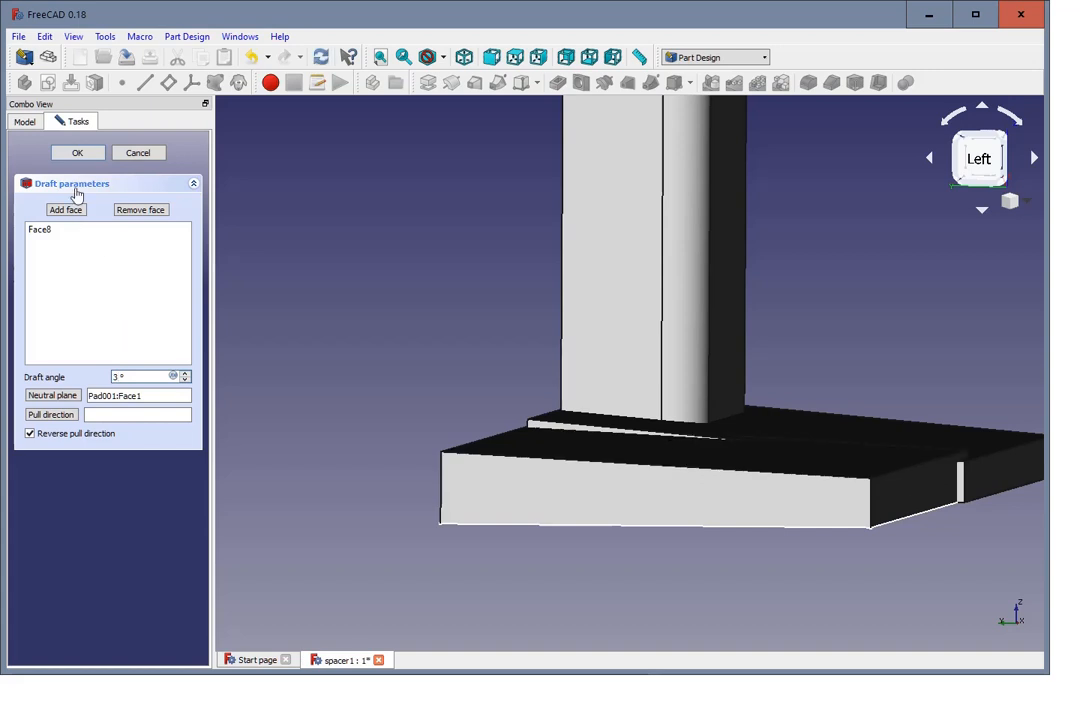
{"action": "left_click", "coordinate": [77, 153]}
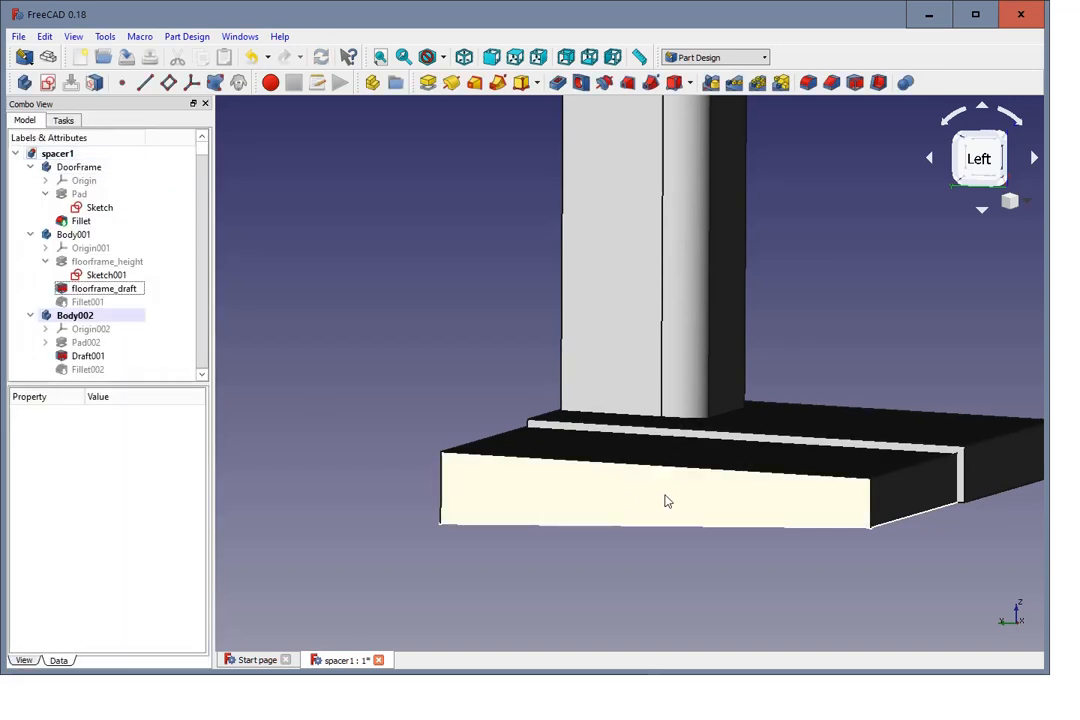
Step: Rename the floor frame's Fillet001 in Body001 as floorframe_fillet
{"action": "left_click", "coordinate": [122, 371]}
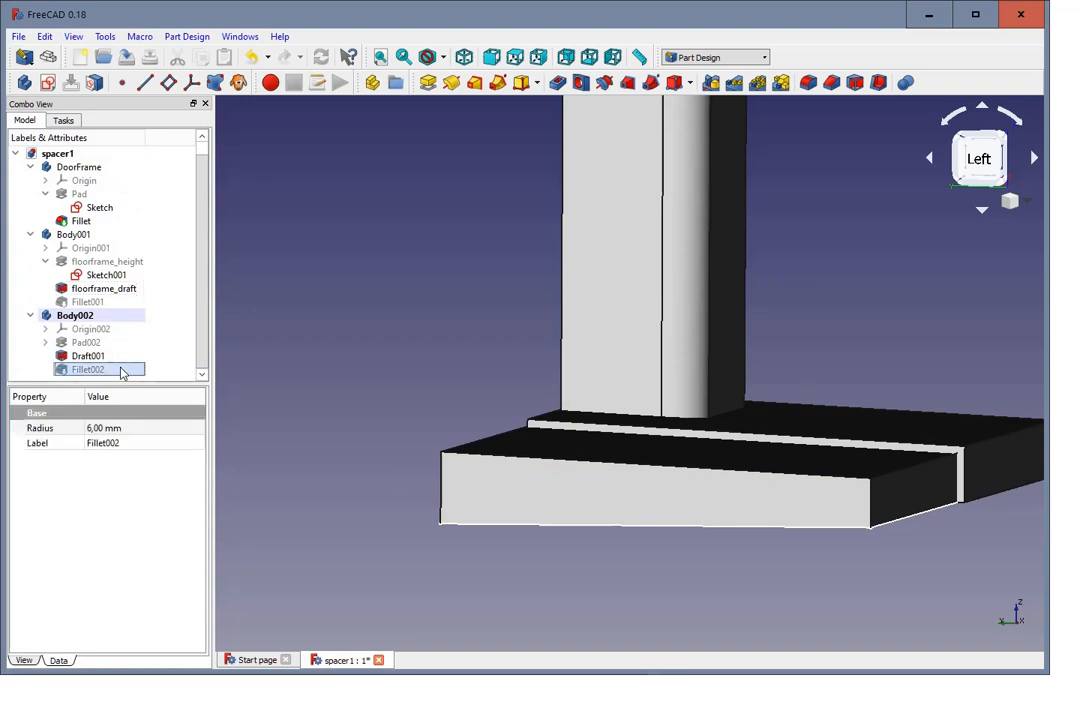
{"action": "left_click", "coordinate": [88, 303]}
{"action": "left_click", "coordinate": [89, 304]}
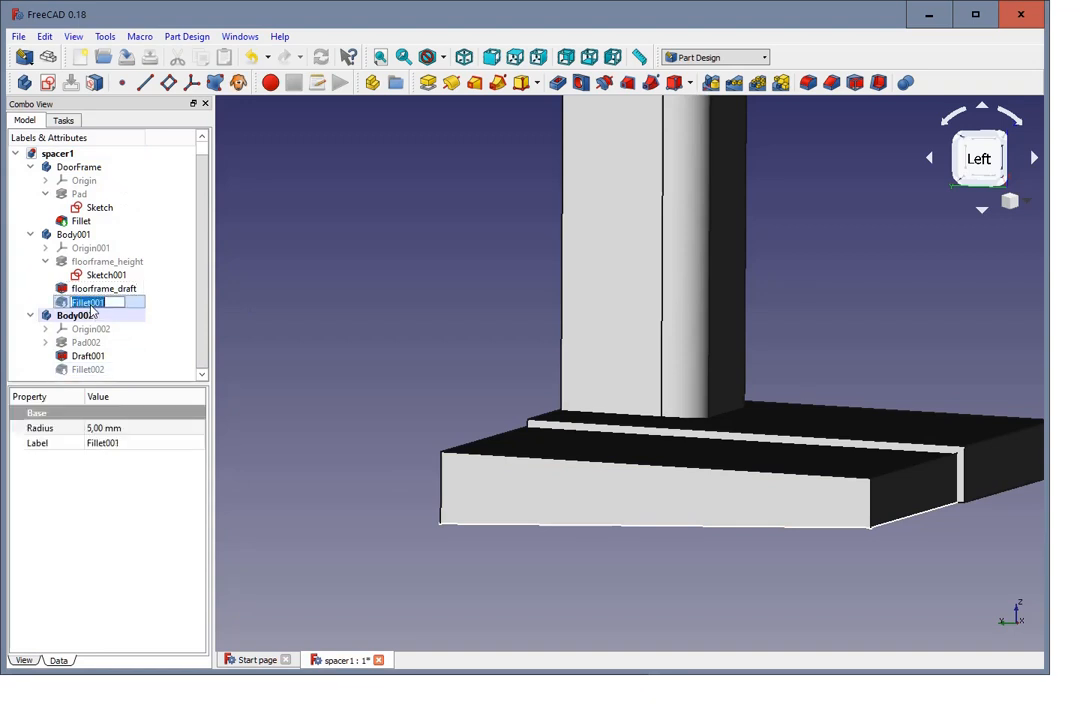
{"action": "type", "text": "floorframe_ fille"}
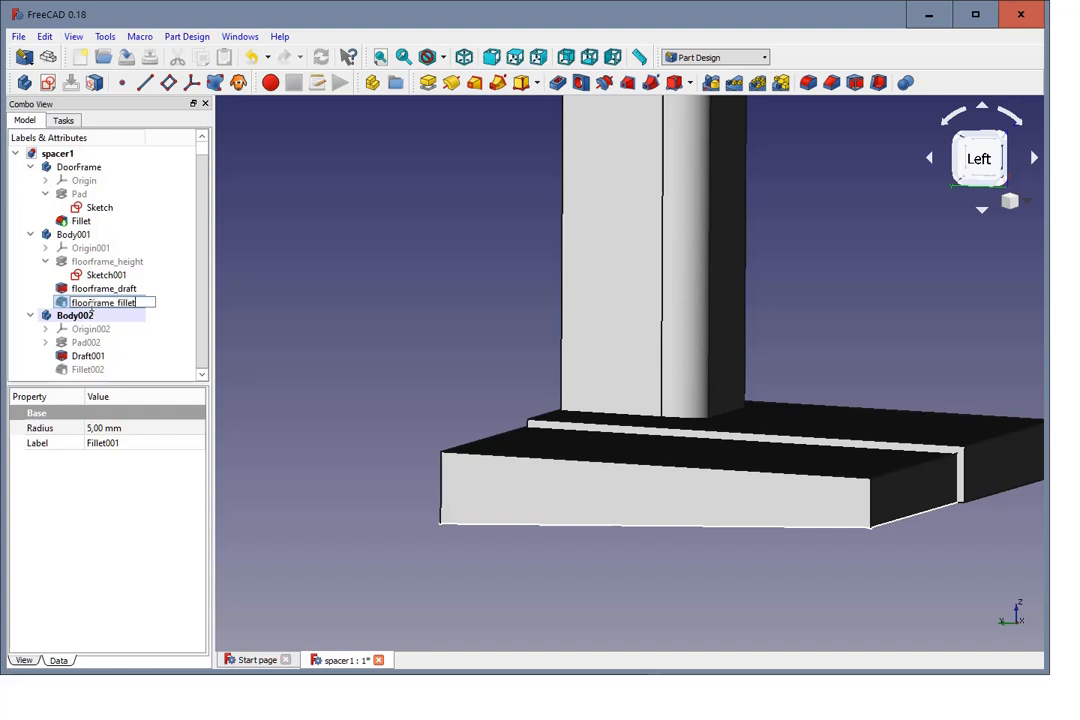
{"action": "type", "text": "t"}
{"action": "key", "text": "Return"}
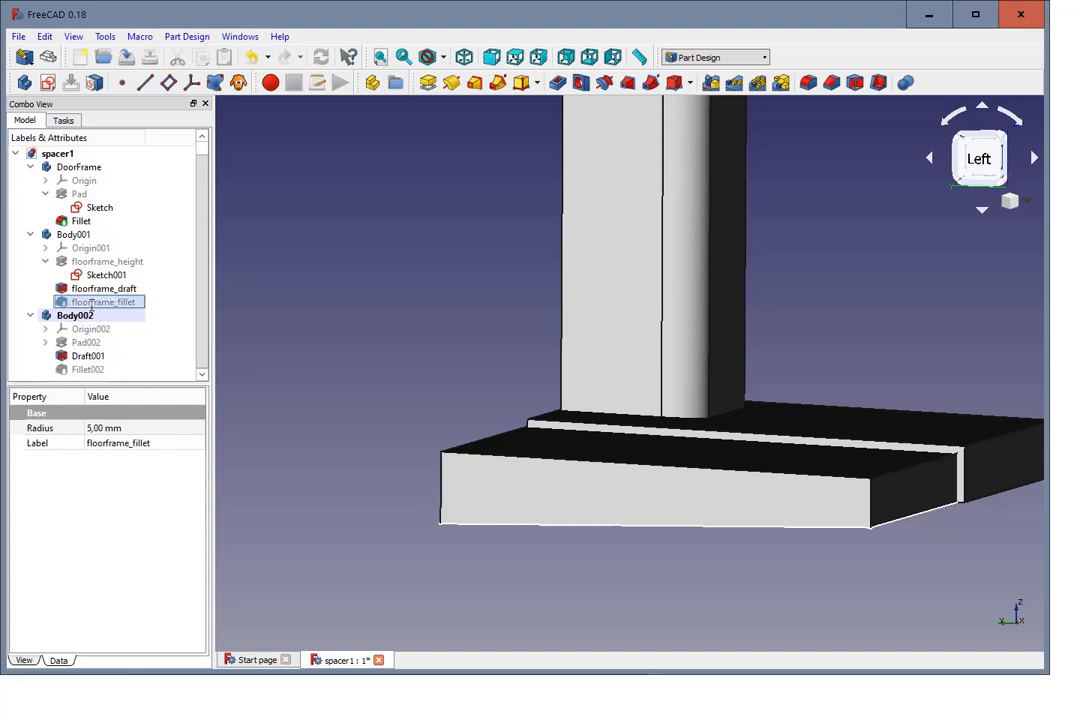
Step: Link the radius of the spacer's Fillet002 to the expression floorframe_fillet.Radius and accept the fillet
{"action": "double_click", "coordinate": [92, 370]}
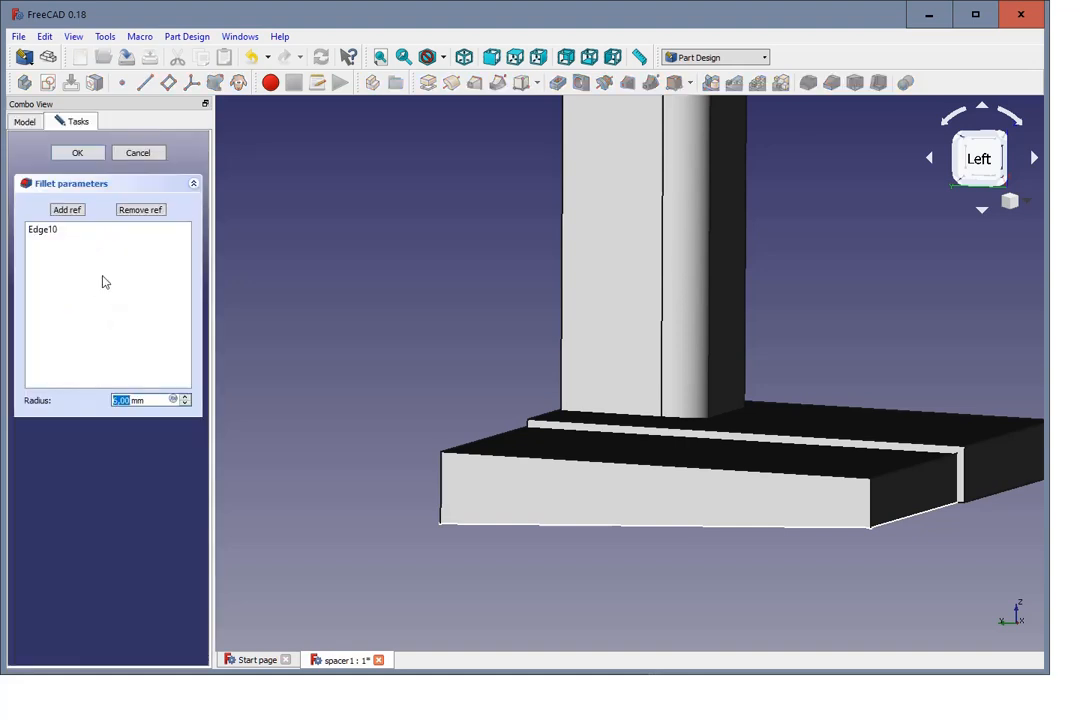
{"action": "key", "text": "equal"}
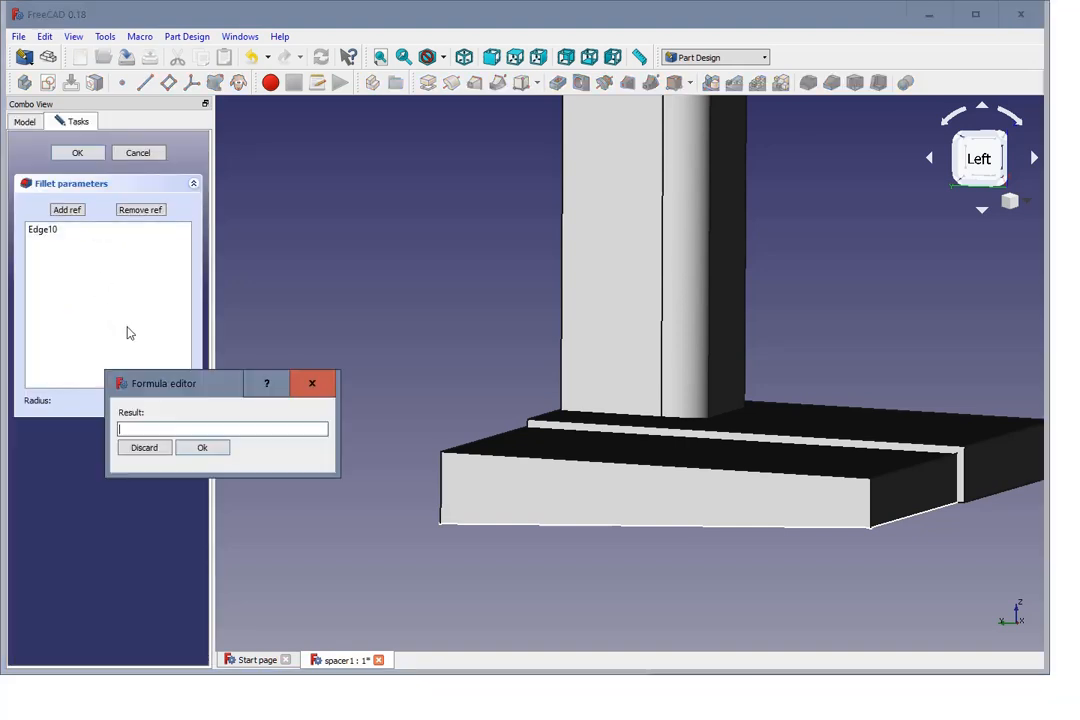
{"action": "type", "text": "f"}
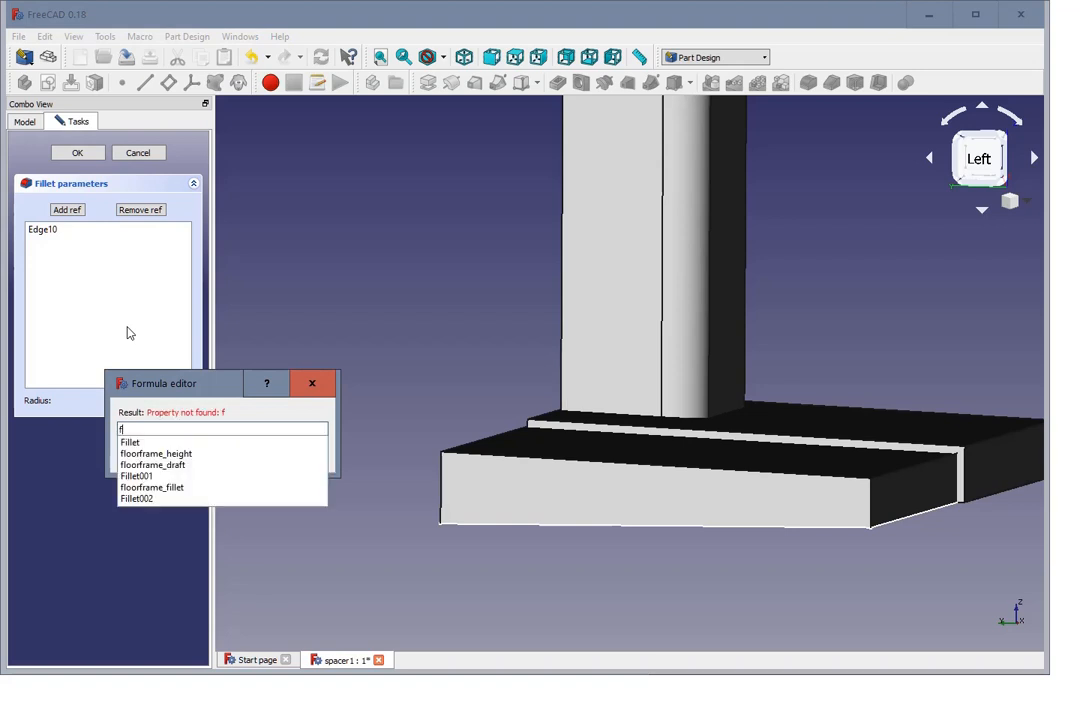
{"action": "left_click", "coordinate": [162, 491]}
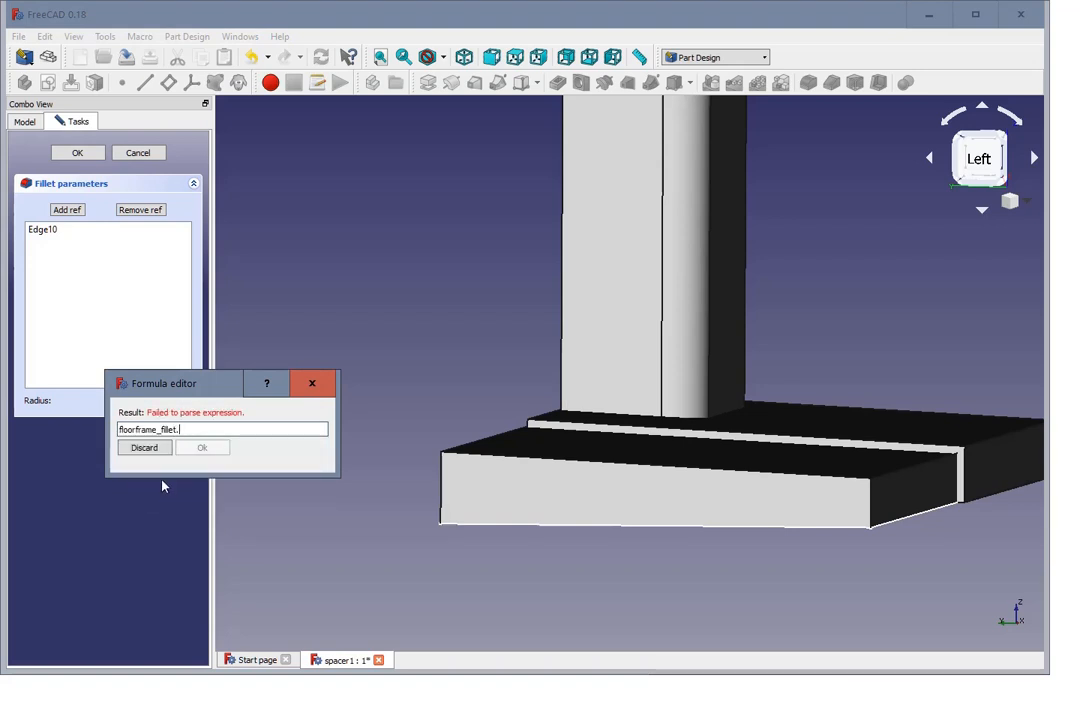
{"action": "type", "text": "r"}
{"action": "left_click", "coordinate": [137, 442]}
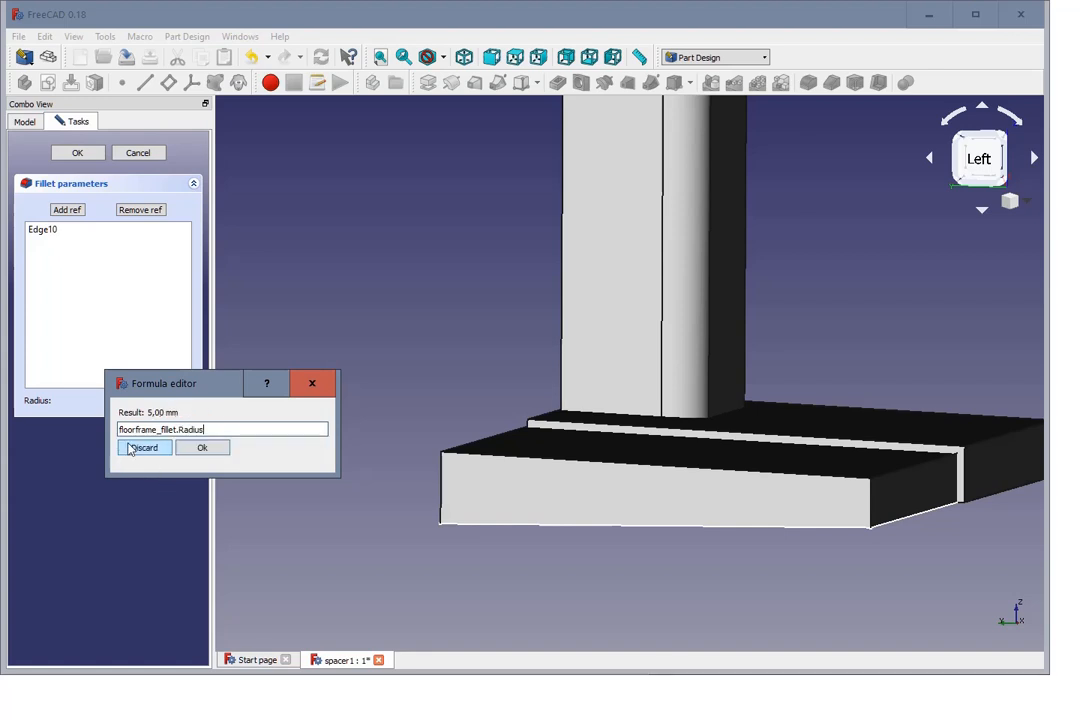
{"action": "left_click", "coordinate": [200, 449]}
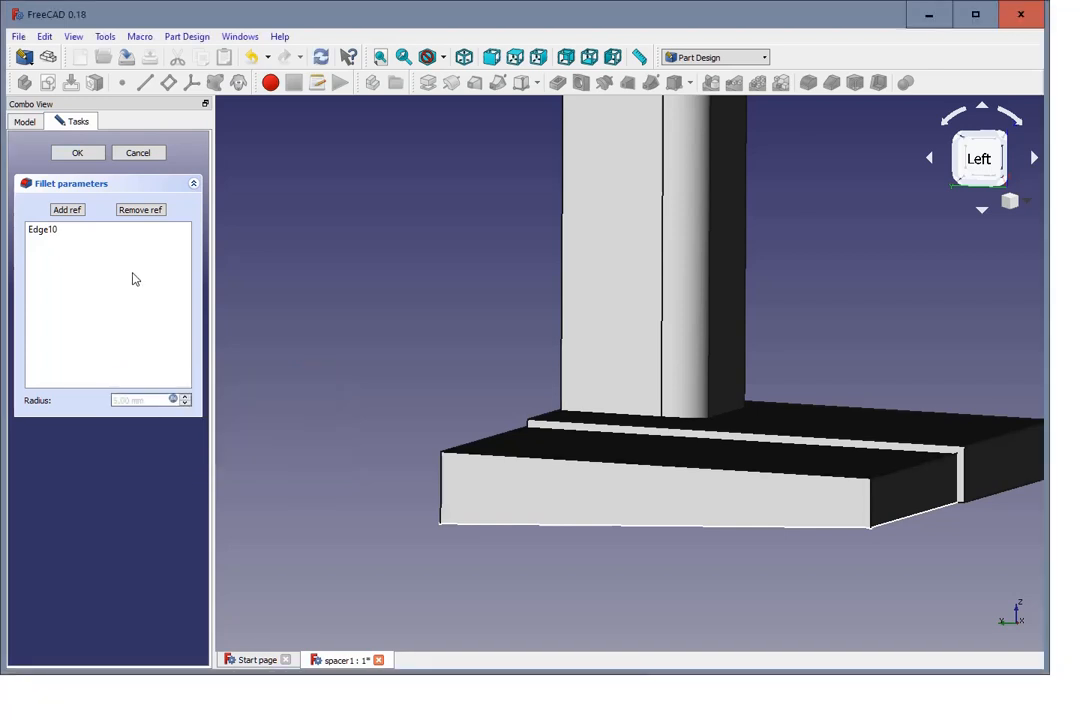
{"action": "left_click", "coordinate": [92, 154]}
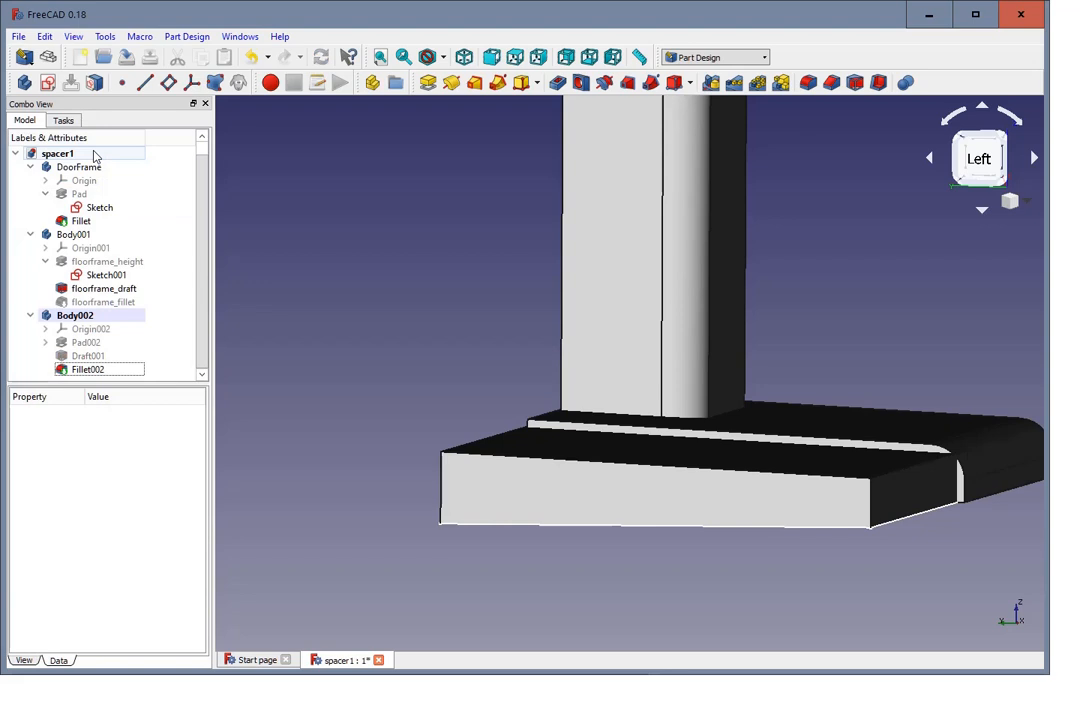
Step: Make floorframe_fillet in Body001 visible in place of the unfilleted floorframe_draft
{"action": "scroll", "coordinate": [392, 312], "scroll_direction": "down", "scroll_amount": 2}
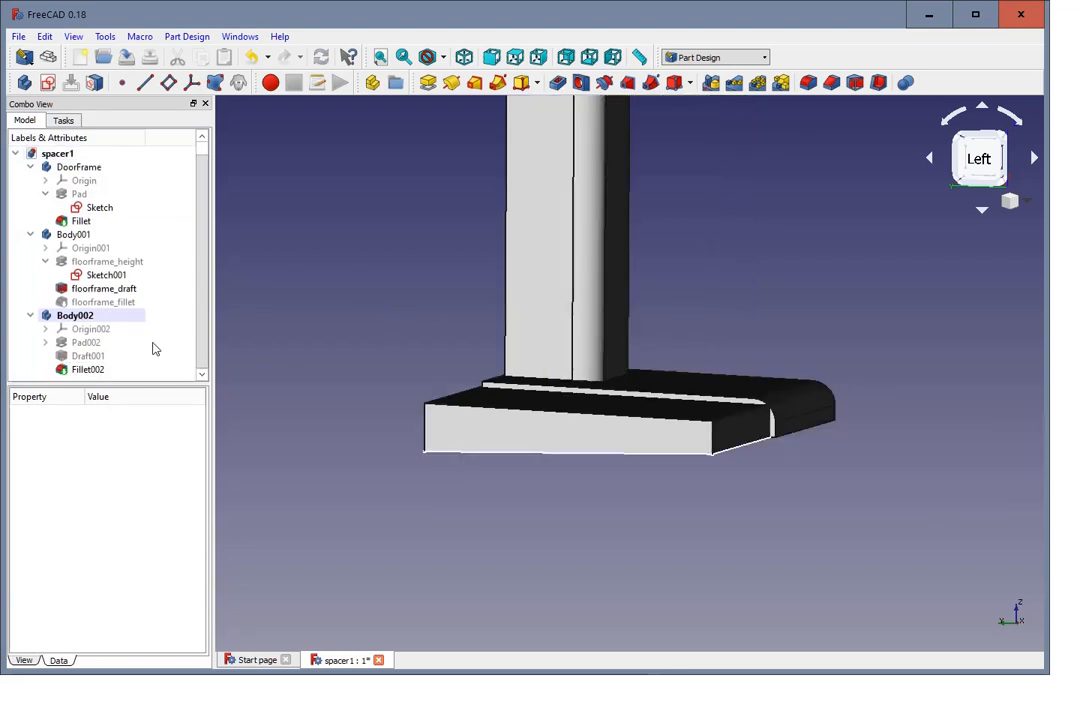
{"action": "left_click", "coordinate": [80, 370]}
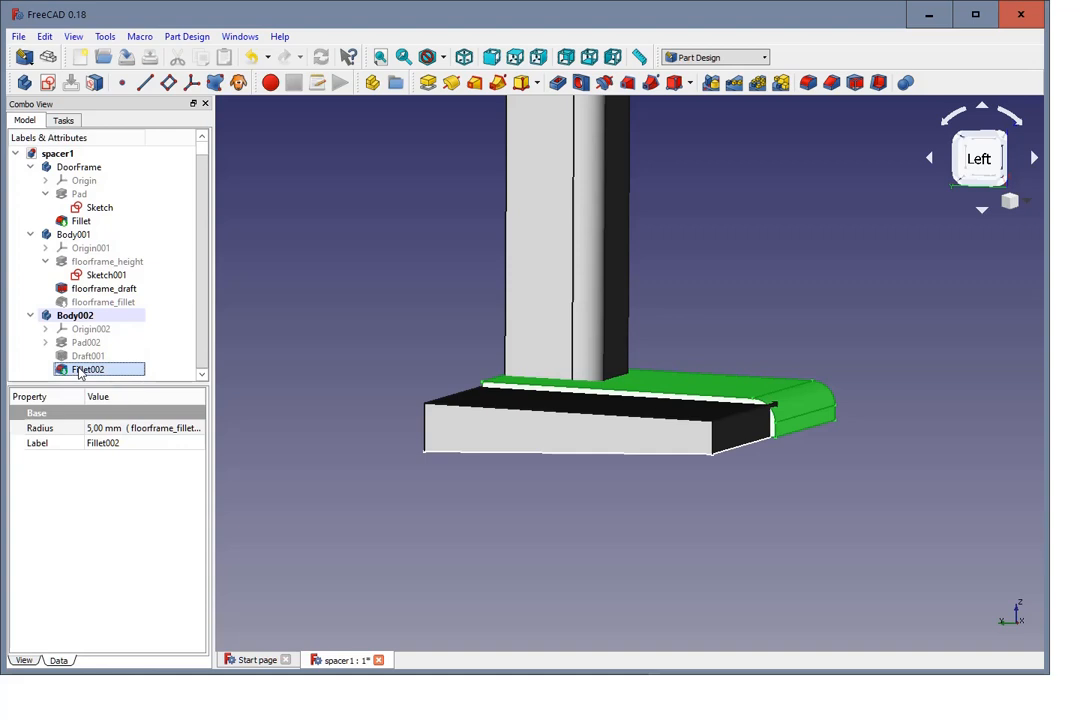
{"action": "left_click", "coordinate": [341, 421]}
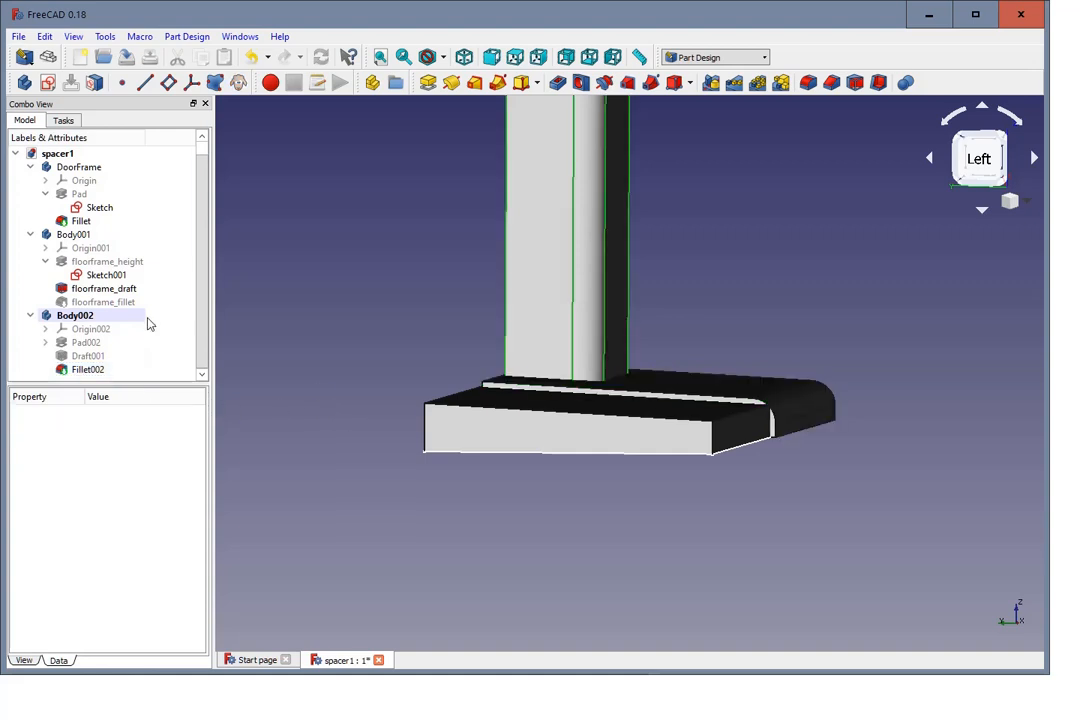
{"action": "left_click", "coordinate": [106, 302]}
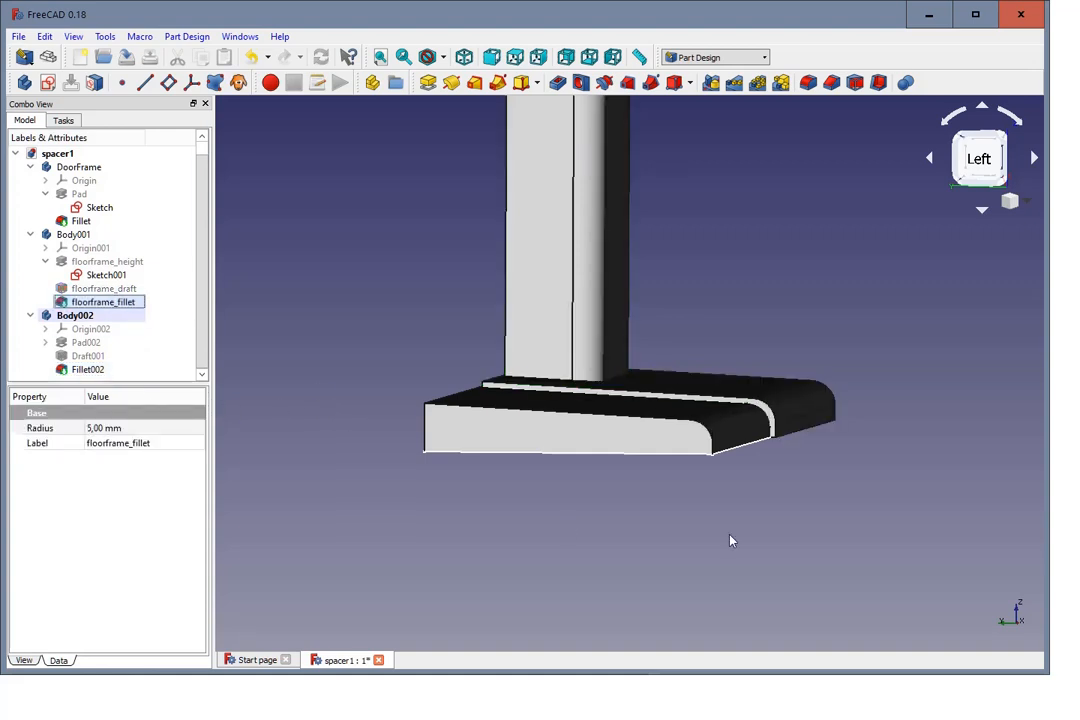
Step: Examine the joint between the floor frame and the filleted spacer from several angles and in the isometric view
{"action": "mouse_move", "coordinate": [730, 540]}
{"action": "middle_mouse_down"}
{"action": "mouse_move", "coordinate": [675, 535]}
{"action": "mouse_move", "coordinate": [743, 523]}
{"action": "middle_mouse_up"}
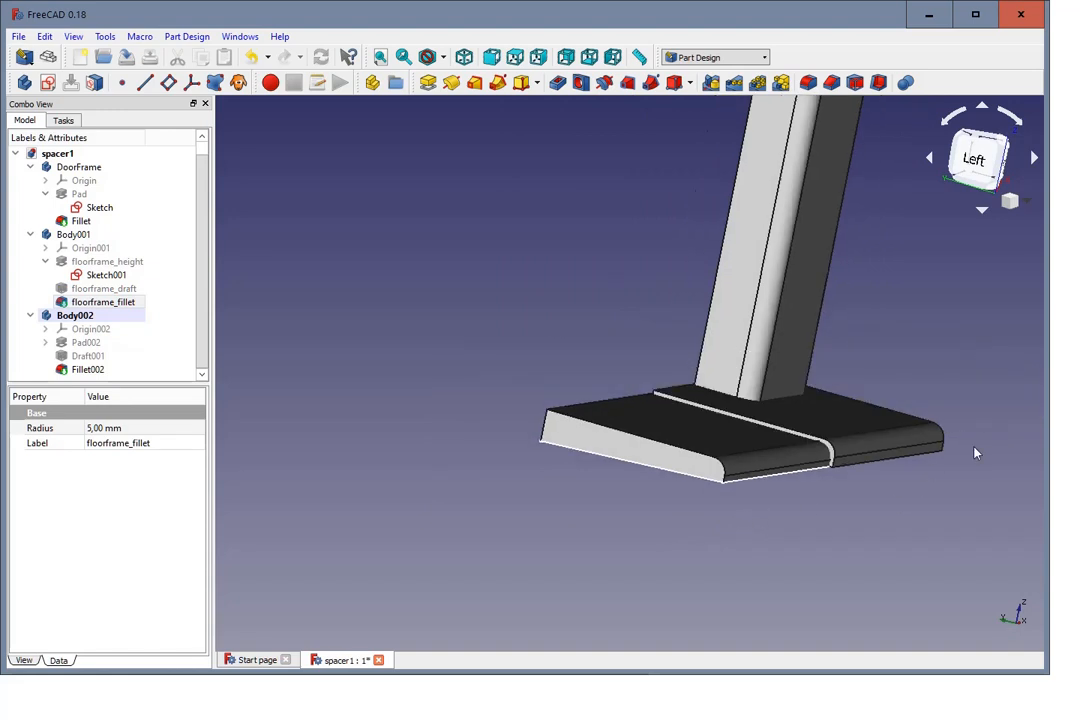
{"action": "scroll", "coordinate": [997, 440], "scroll_direction": "up", "scroll_amount": 2}
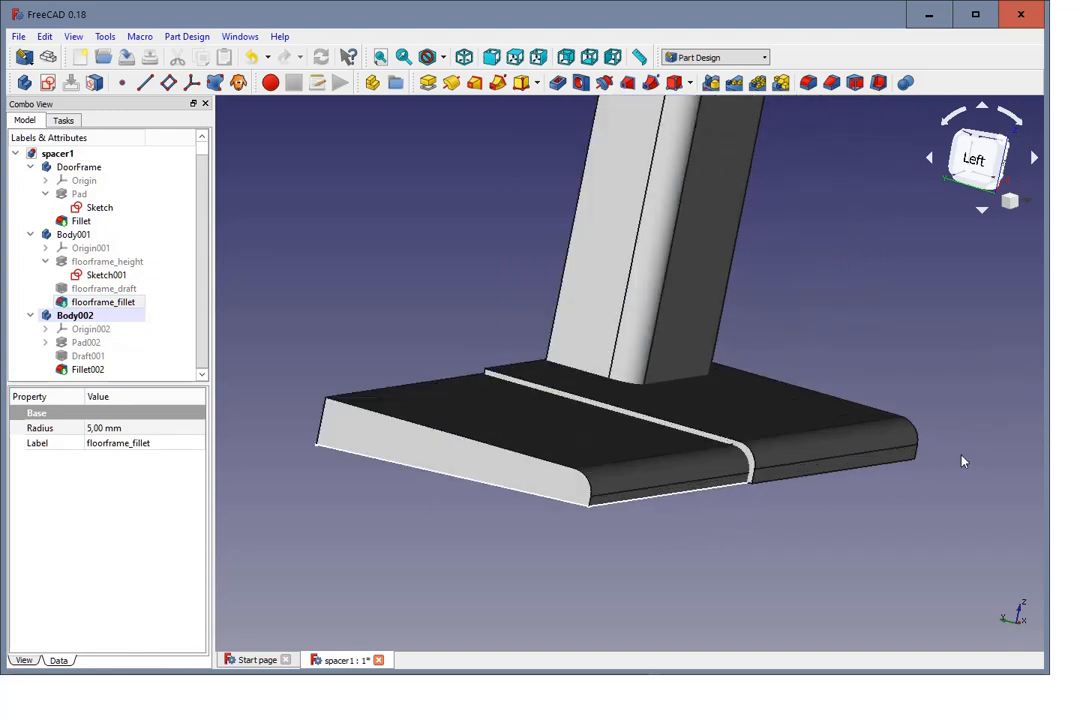
{"action": "middle_click_drag", "start_coordinate": [982, 430], "coordinate": [943, 418]}
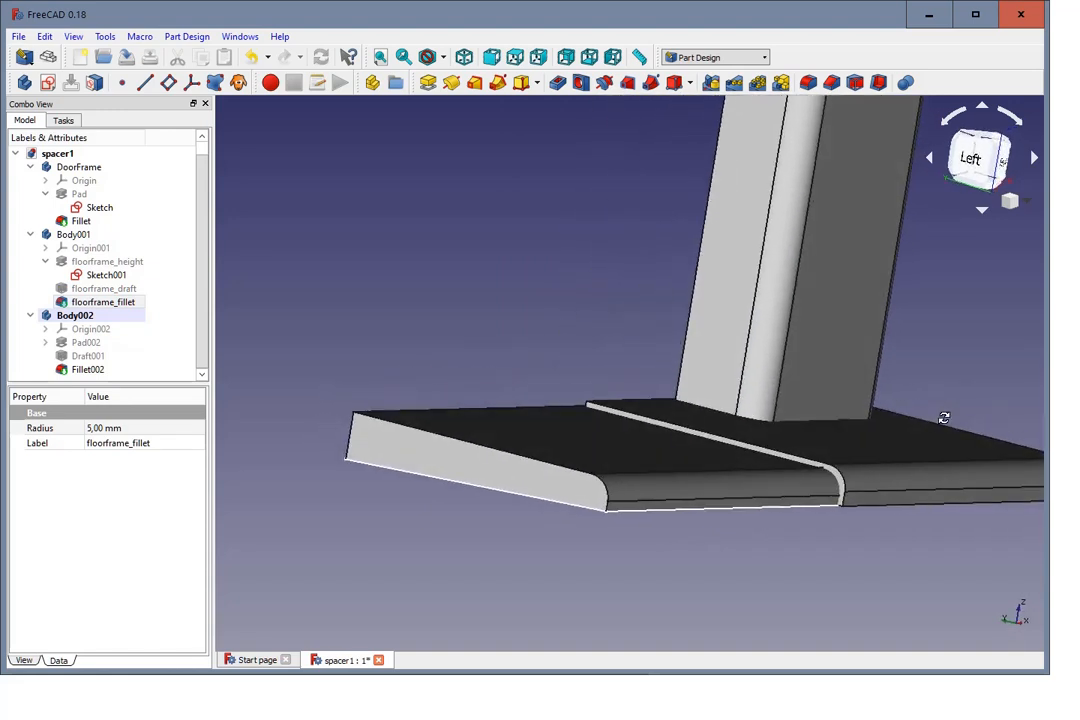
{"action": "scroll", "coordinate": [939, 422], "scroll_direction": "down", "scroll_amount": 4}
{"action": "middle_click_drag", "start_coordinate": [1024, 441], "coordinate": [968, 496]}
{"action": "middle_click_drag", "start_coordinate": [641, 437], "coordinate": [665, 482]}
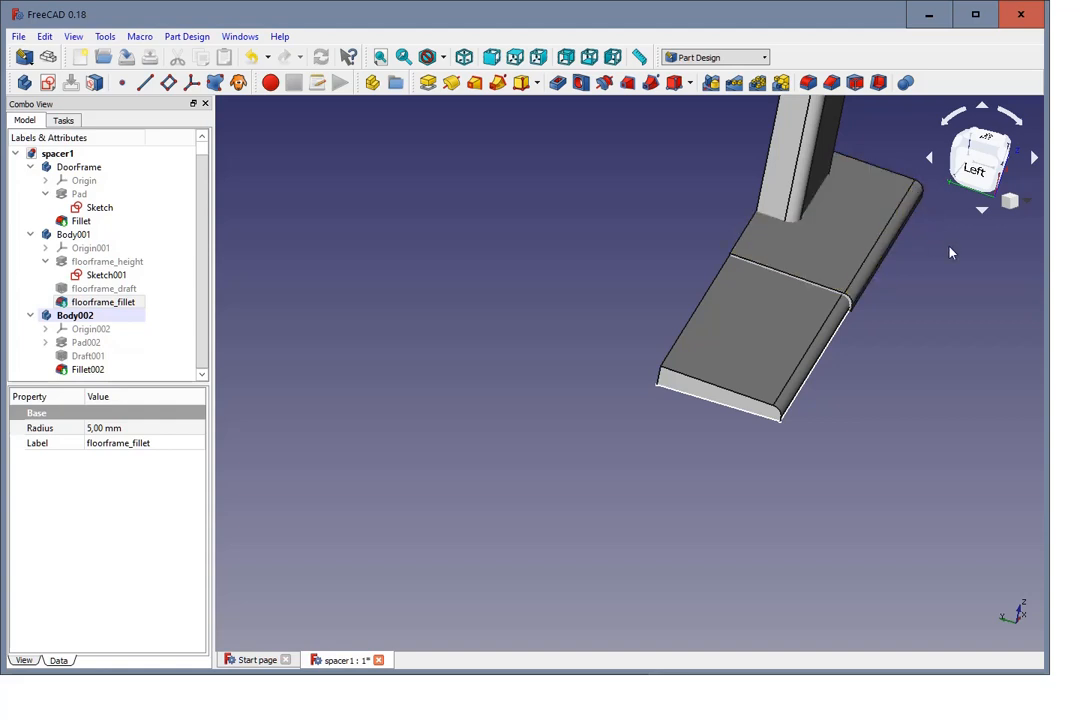
{"action": "scroll", "coordinate": [930, 385], "scroll_direction": "up", "scroll_amount": 2}
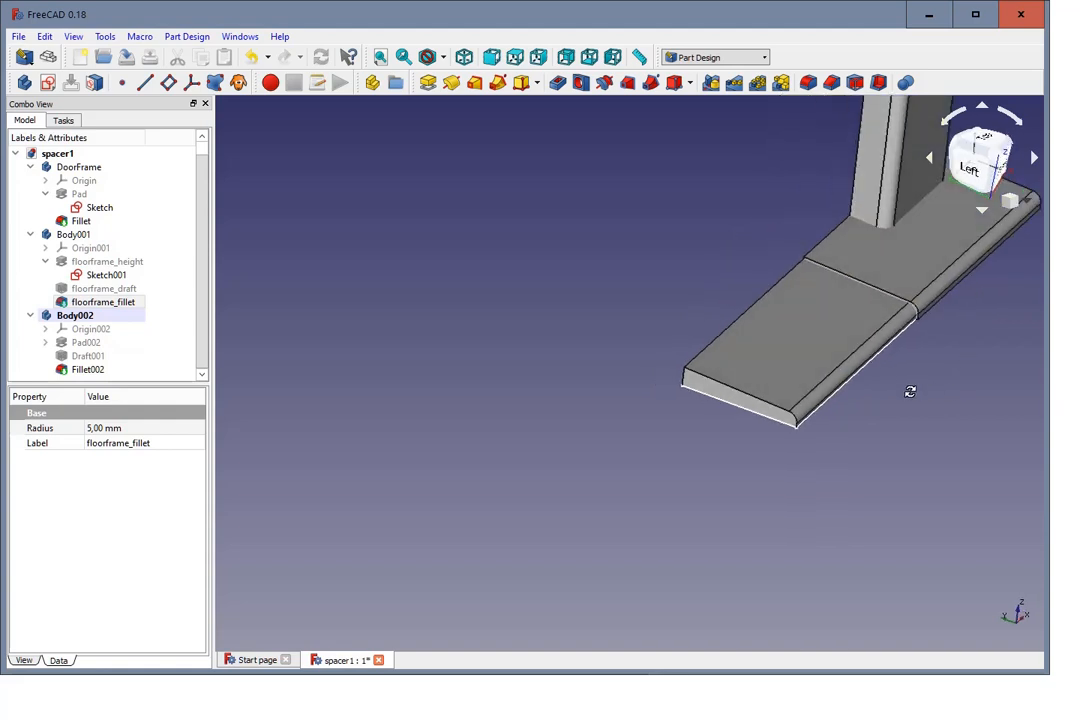
{"action": "scroll", "coordinate": [586, 354], "scroll_direction": "down", "scroll_amount": 4}
{"action": "scroll", "coordinate": [770, 273], "scroll_direction": "up", "scroll_amount": 5}
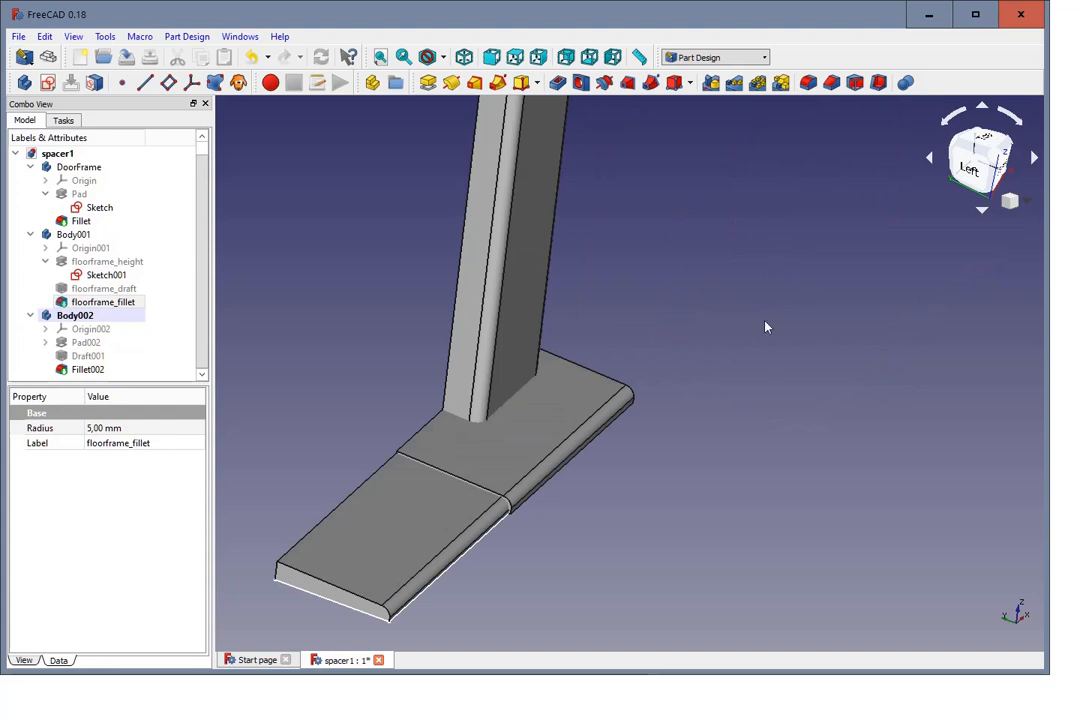
{"action": "middle_click_drag", "start_coordinate": [765, 327], "coordinate": [740, 350]}
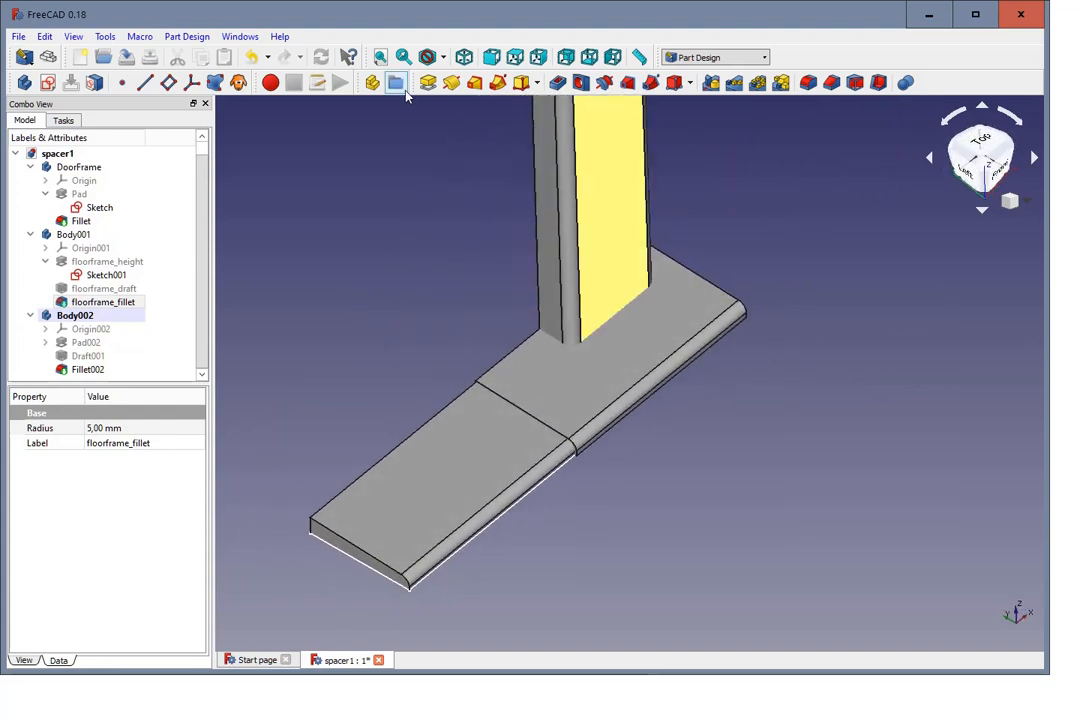
{"action": "left_click", "coordinate": [464, 58]}
{"action": "scroll", "coordinate": [457, 147], "scroll_direction": "down", "scroll_amount": 4}
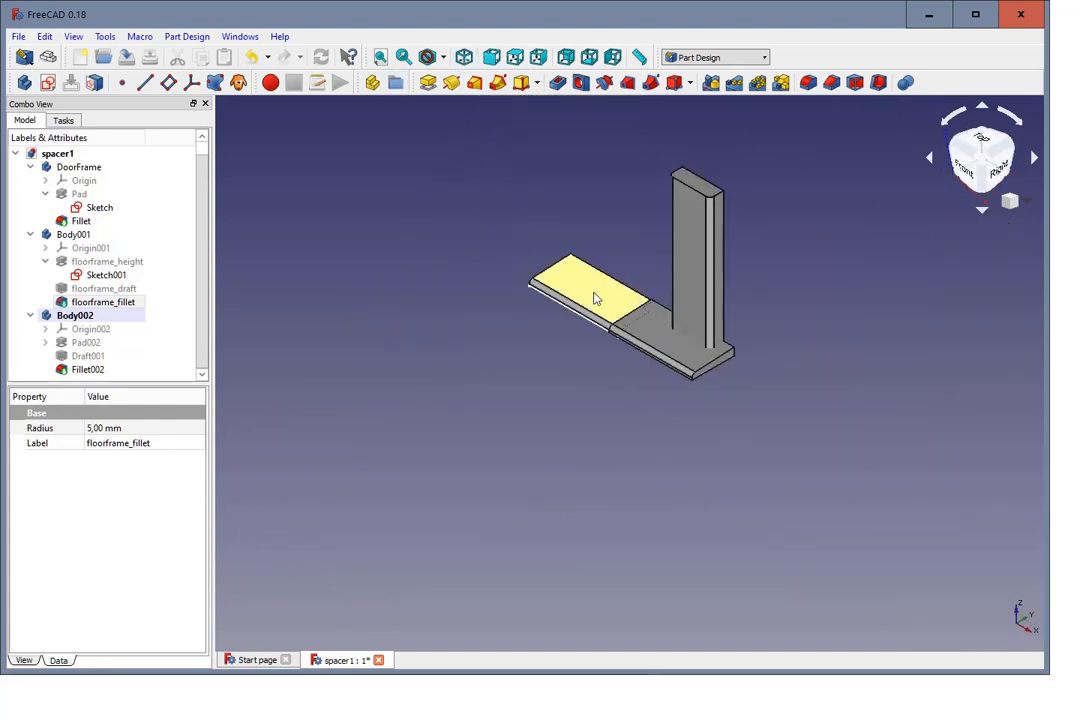
{"action": "scroll", "coordinate": [595, 298], "scroll_direction": "up", "scroll_amount": 10}
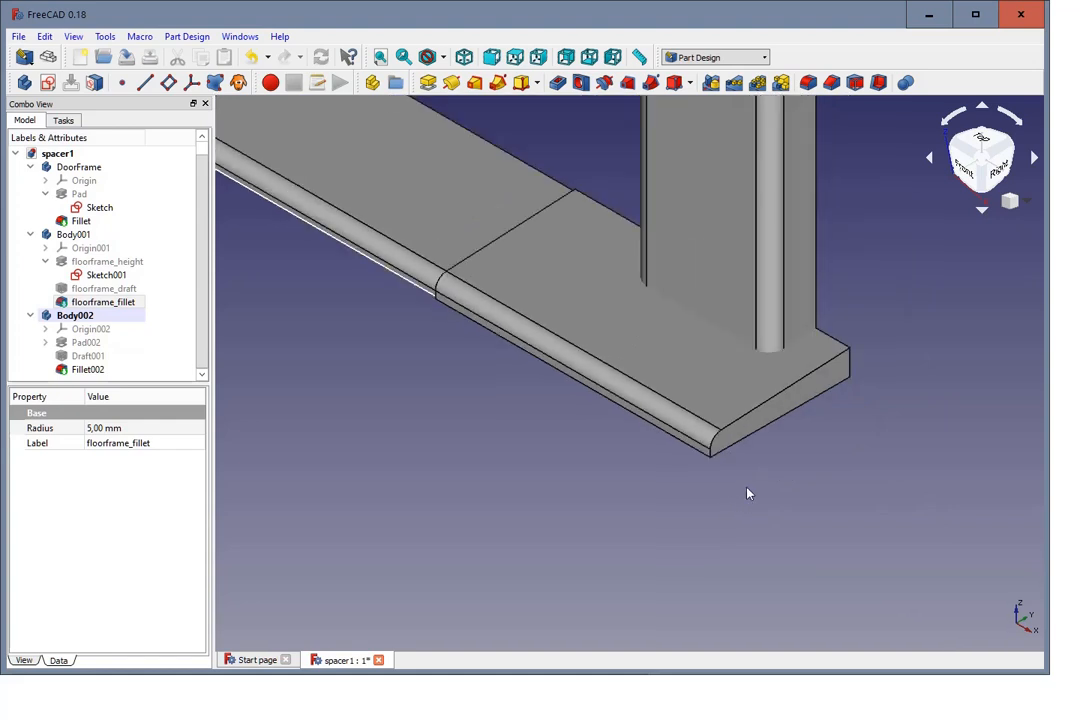
{"action": "scroll", "coordinate": [748, 493], "scroll_direction": "down", "scroll_amount": 2}
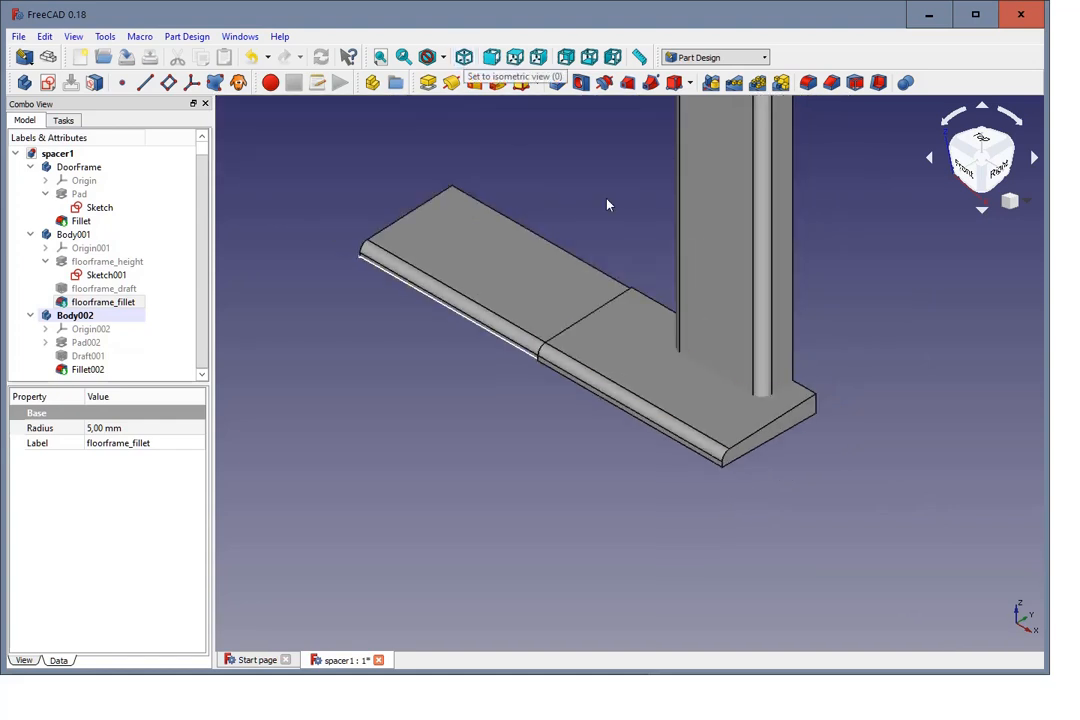
Step: Fillet the top, rounded and short vertical edges of the spacer's free end with a radius of 6 mm
{"action": "scroll", "coordinate": [783, 492], "scroll_direction": "up", "scroll_amount": 2}
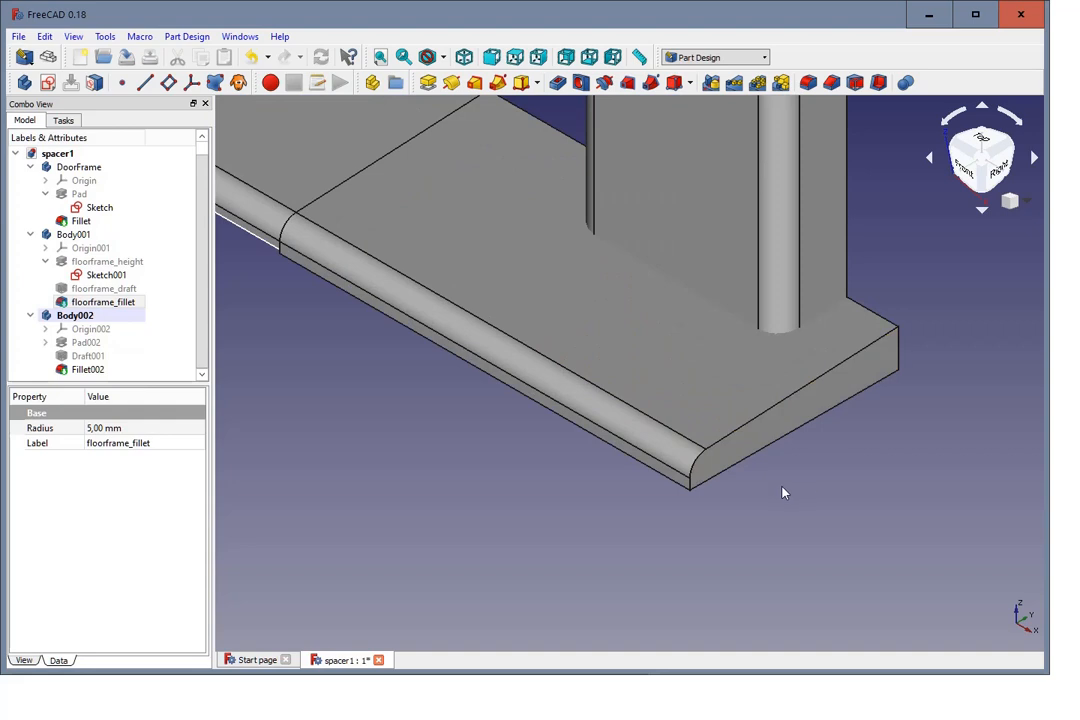
{"action": "left_click", "coordinate": [733, 437]}
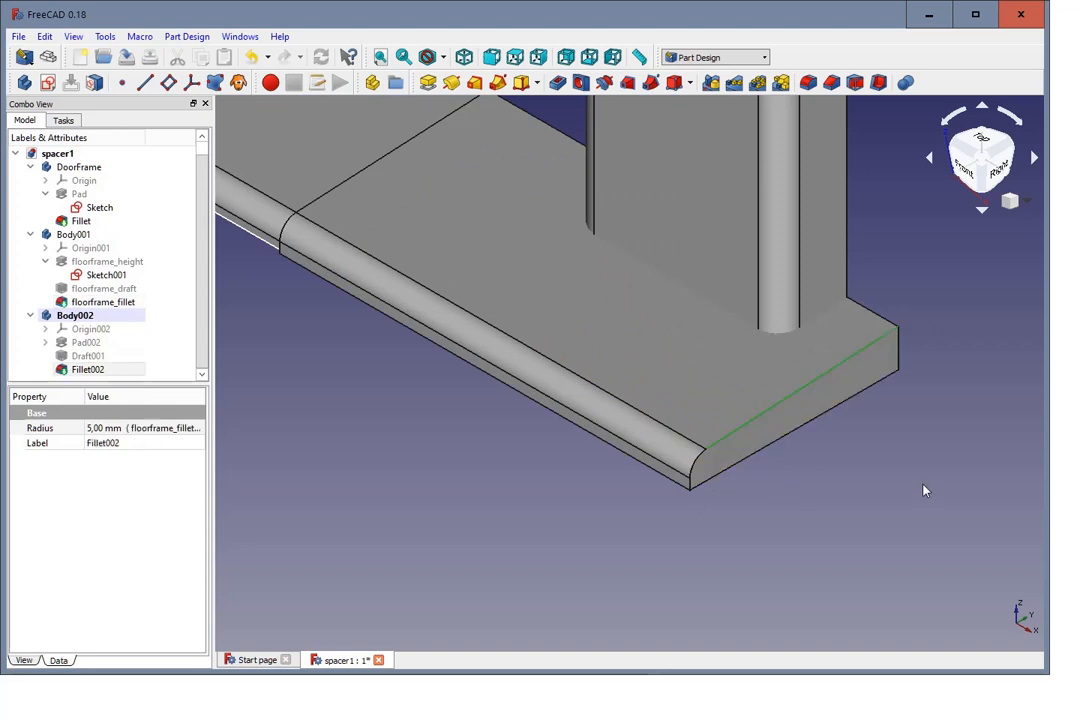
{"action": "left_click", "coordinate": [697, 459], "text": "ctrl"}
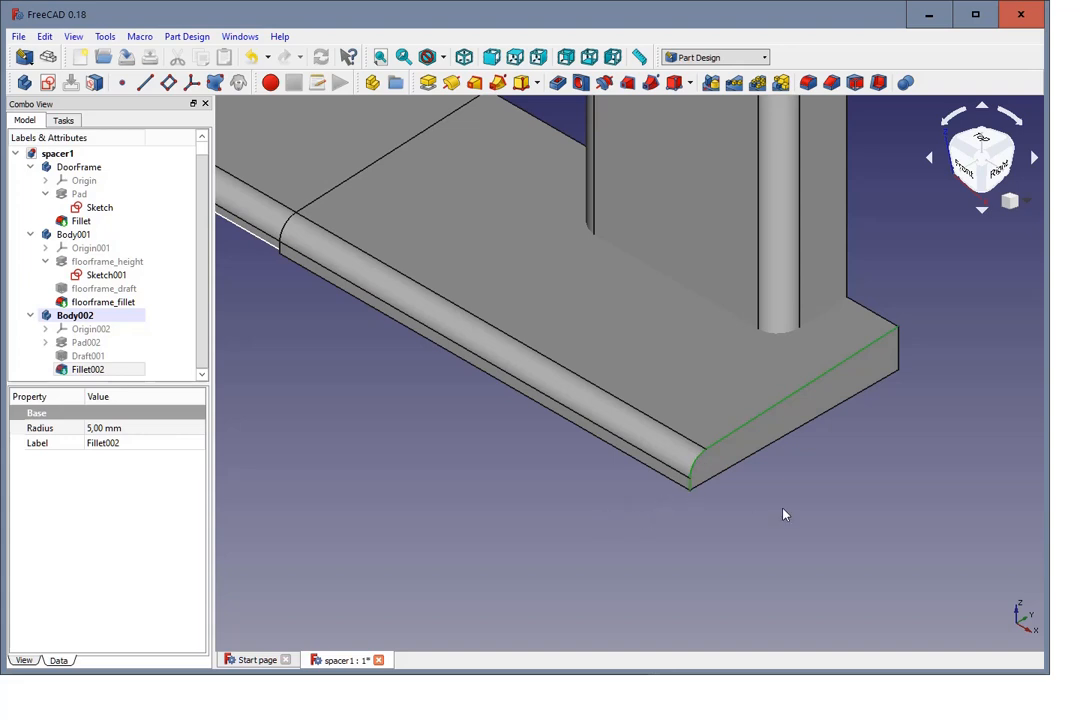
{"action": "left_click", "coordinate": [808, 83]}
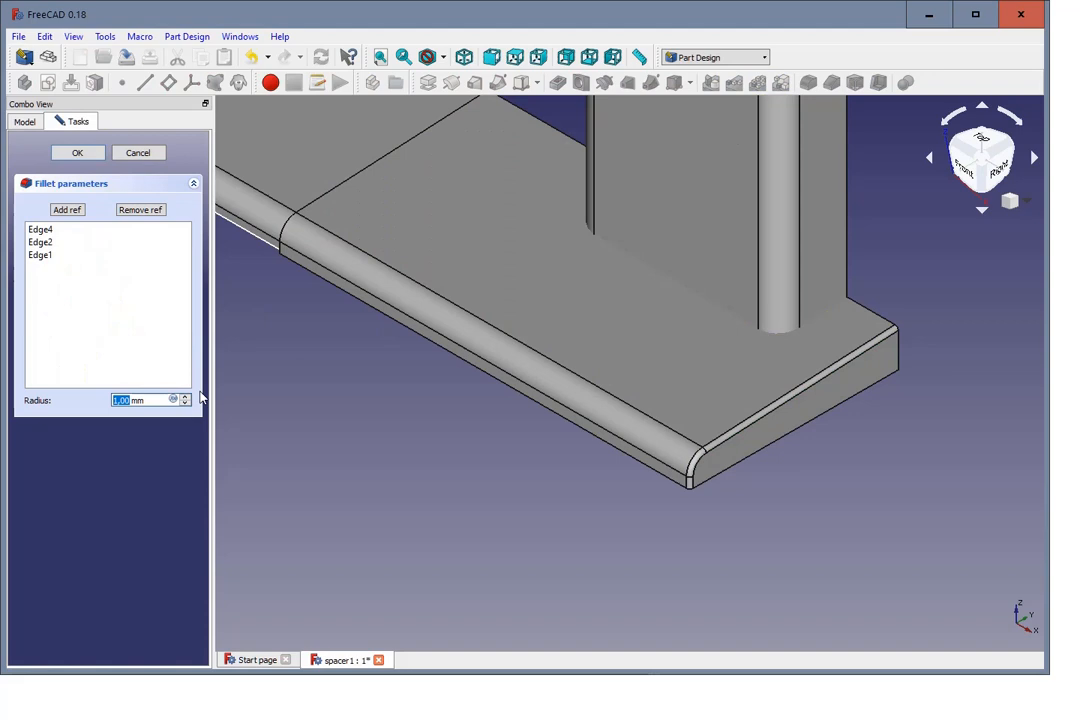
{"action": "type", "text": "2"}
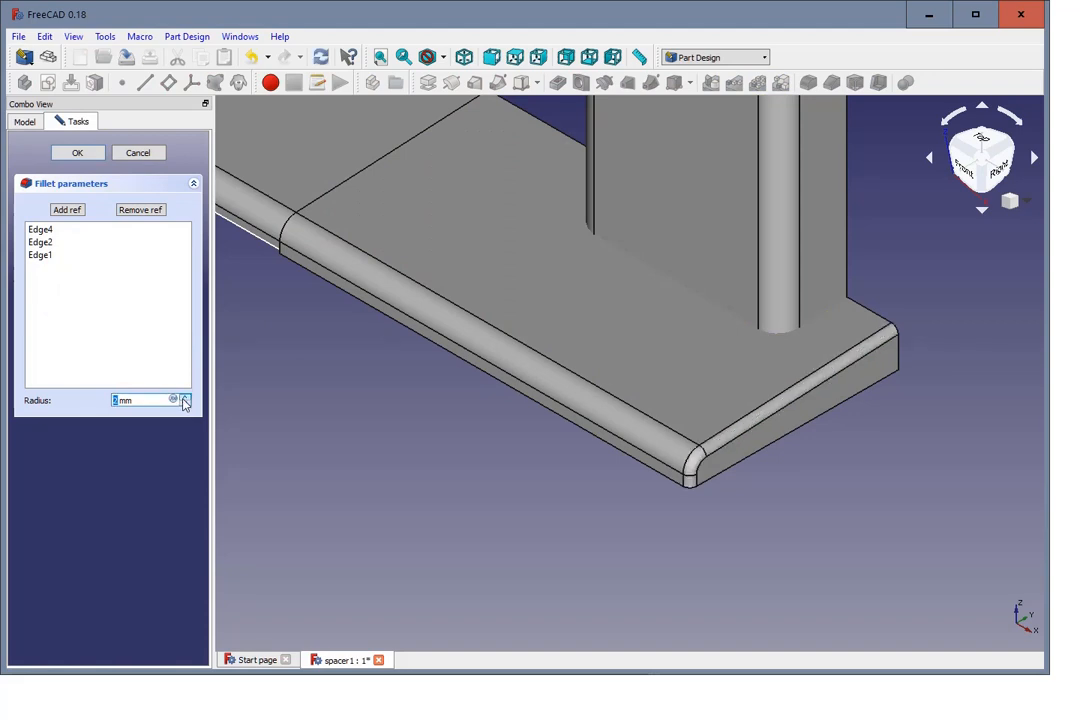
{"action": "left_click", "coordinate": [184, 398]}
{"action": "left_click", "coordinate": [184, 398]}
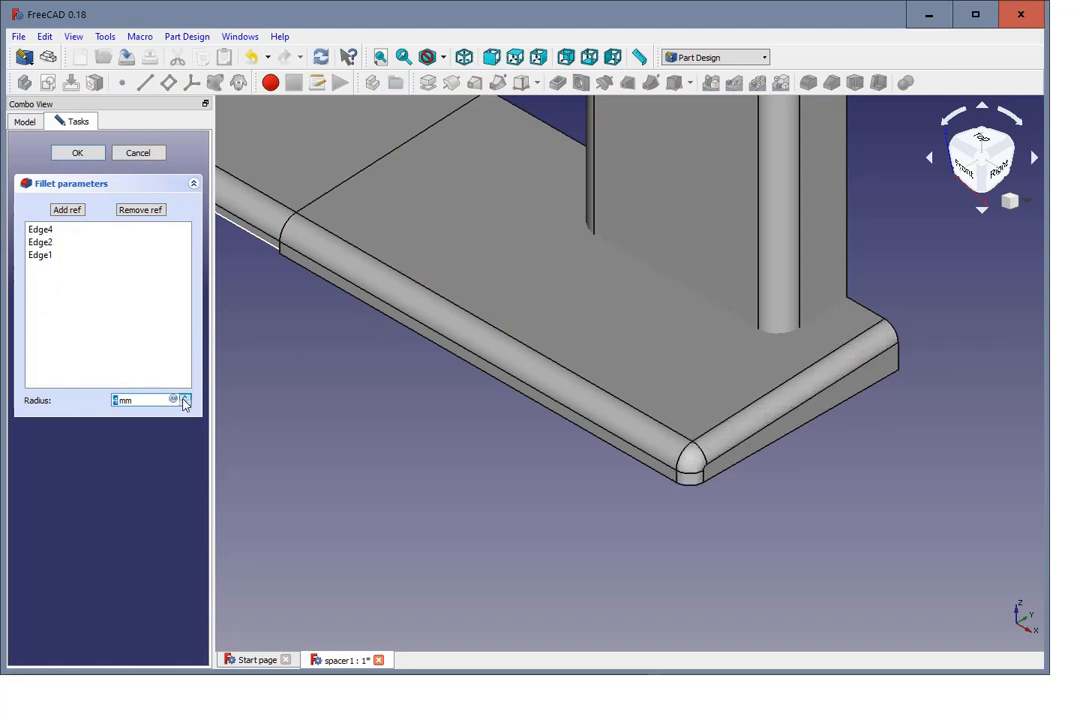
{"action": "left_click", "coordinate": [184, 398]}
{"action": "left_click", "coordinate": [184, 398]}
{"action": "left_click", "coordinate": [184, 398]}
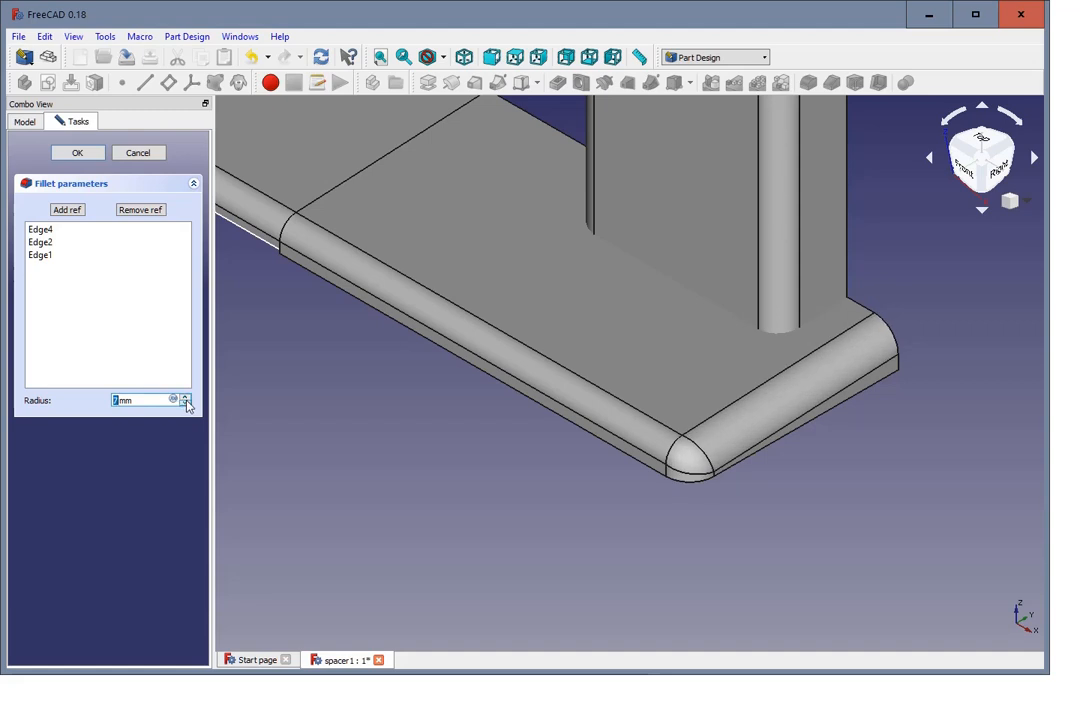
{"action": "left_click", "coordinate": [185, 404]}
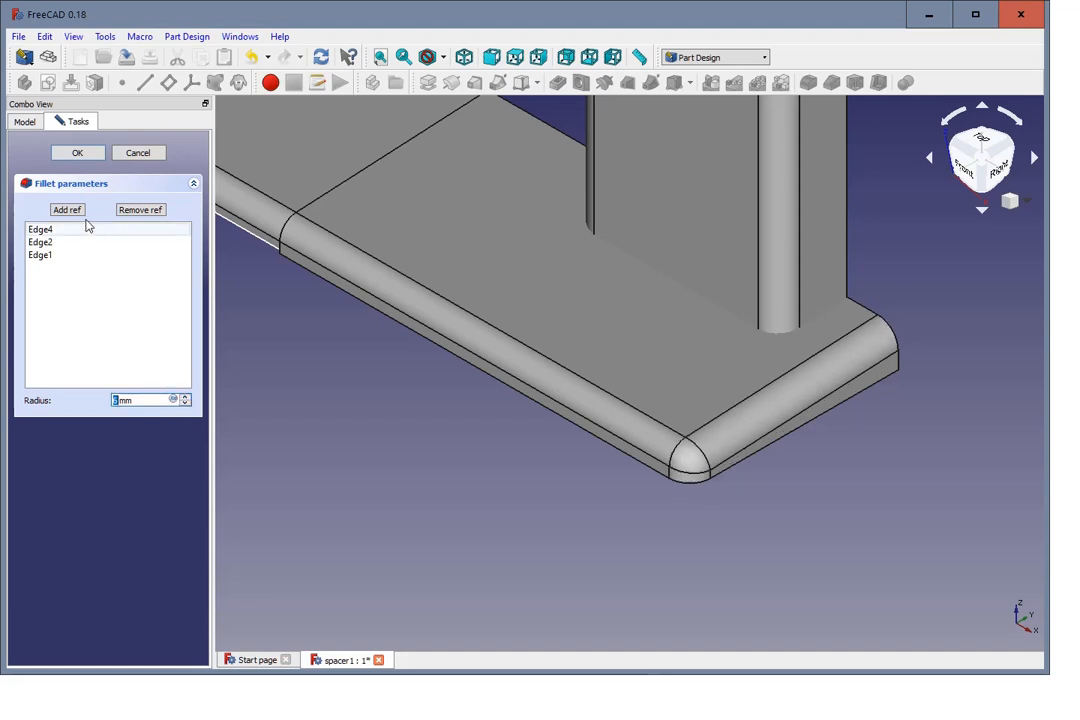
{"action": "left_click", "coordinate": [75, 155]}
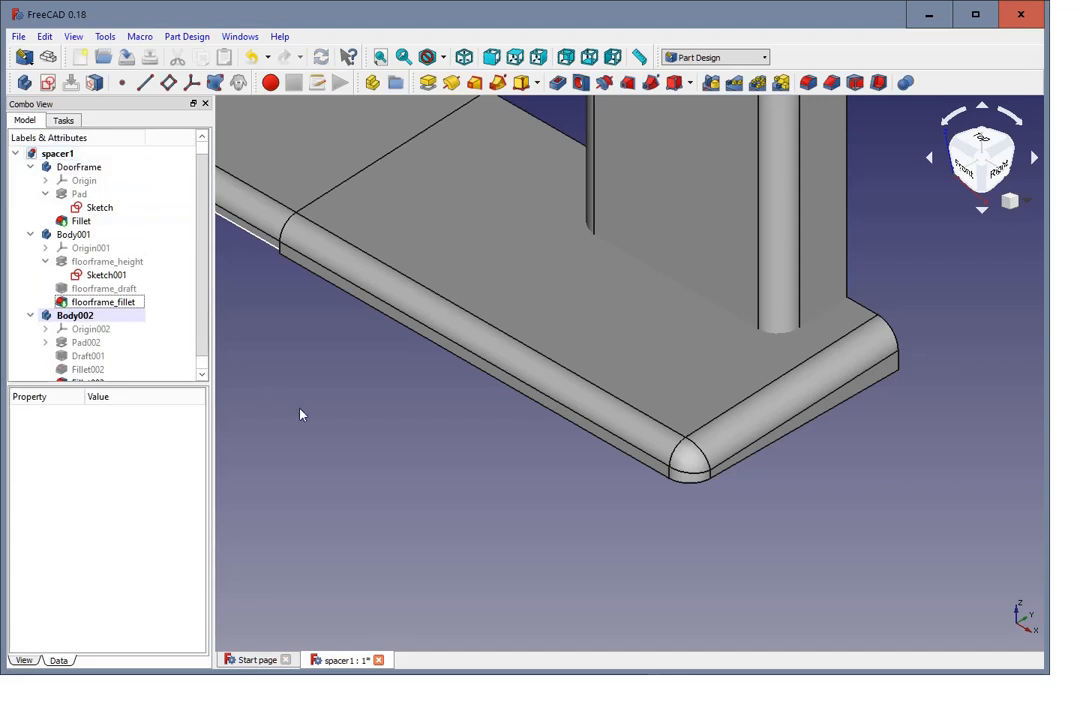
Step: Hide the DoorFrame body to expose the whole top of the spacer
{"action": "middle_click_drag", "start_coordinate": [301, 414], "coordinate": [314, 431]}
{"action": "scroll", "coordinate": [314, 431], "scroll_direction": "down", "scroll_amount": 2}
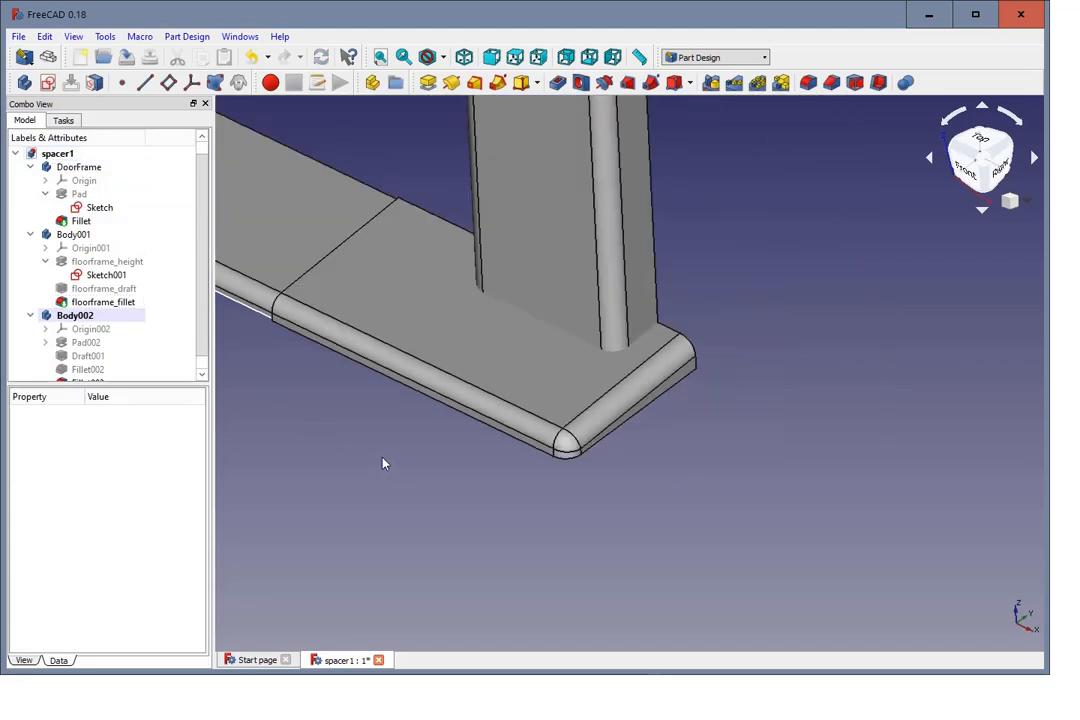
{"action": "scroll", "coordinate": [381, 463], "scroll_direction": "down", "scroll_amount": 1}
{"action": "scroll", "coordinate": [378, 463], "scroll_direction": "up", "scroll_amount": 1}
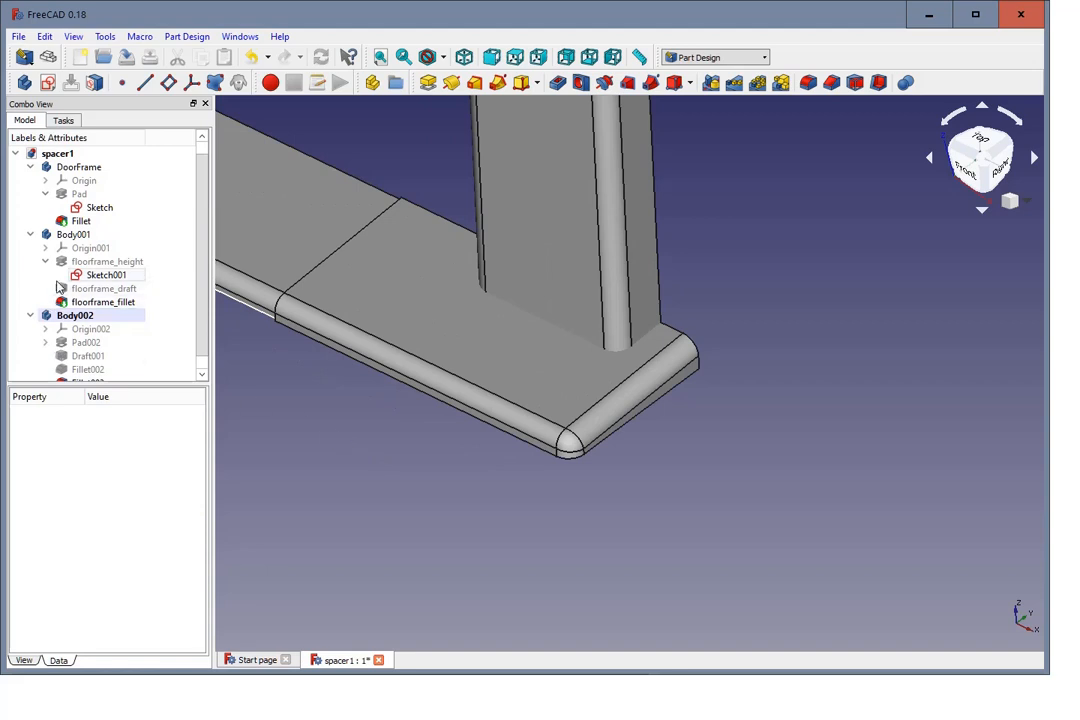
{"action": "left_click", "coordinate": [72, 169]}
{"action": "key", "text": "space"}
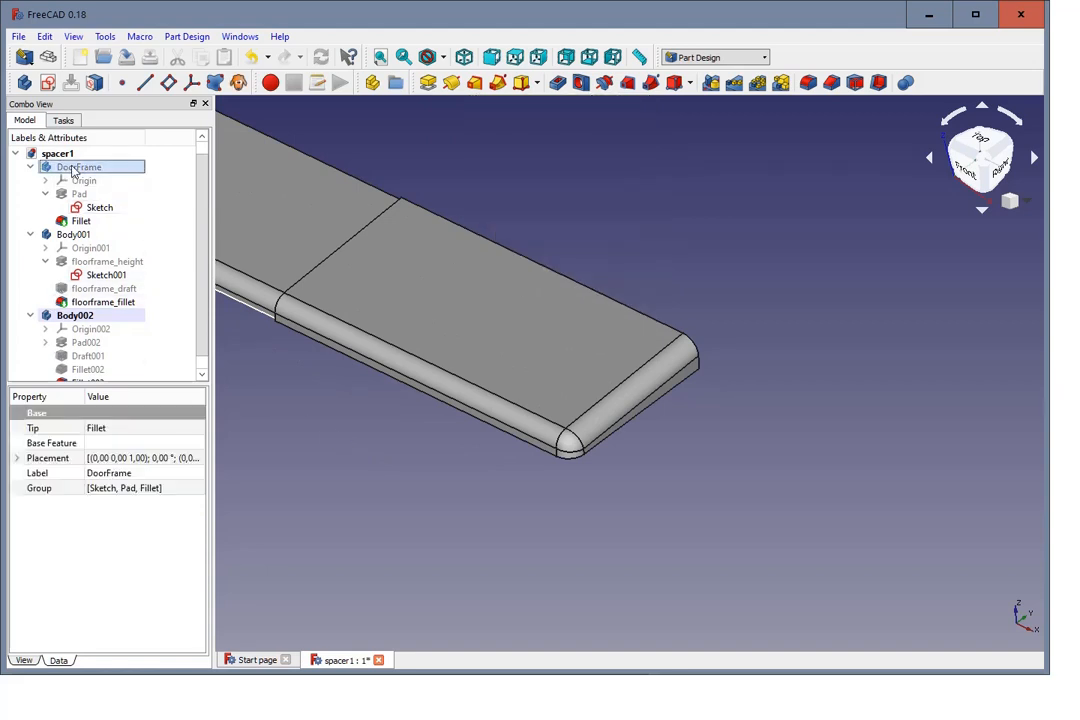
Step: Rename Body001 as floorframe
{"action": "left_click", "coordinate": [86, 236]}
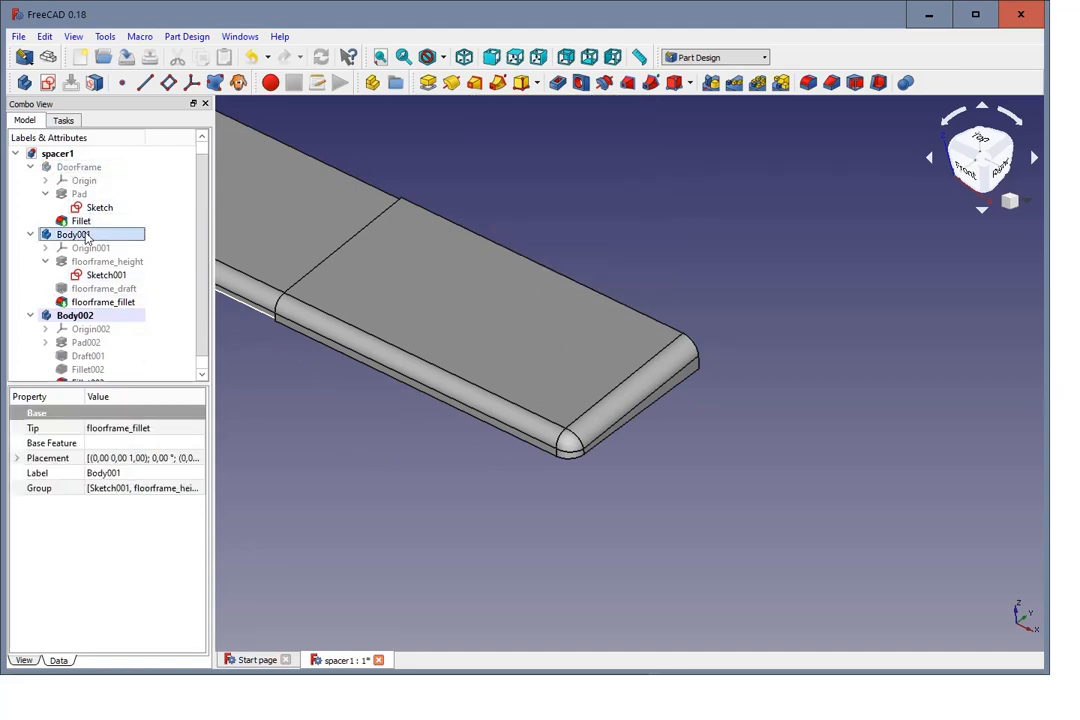
{"action": "left_click", "coordinate": [86, 236]}
{"action": "type", "text": "f"}
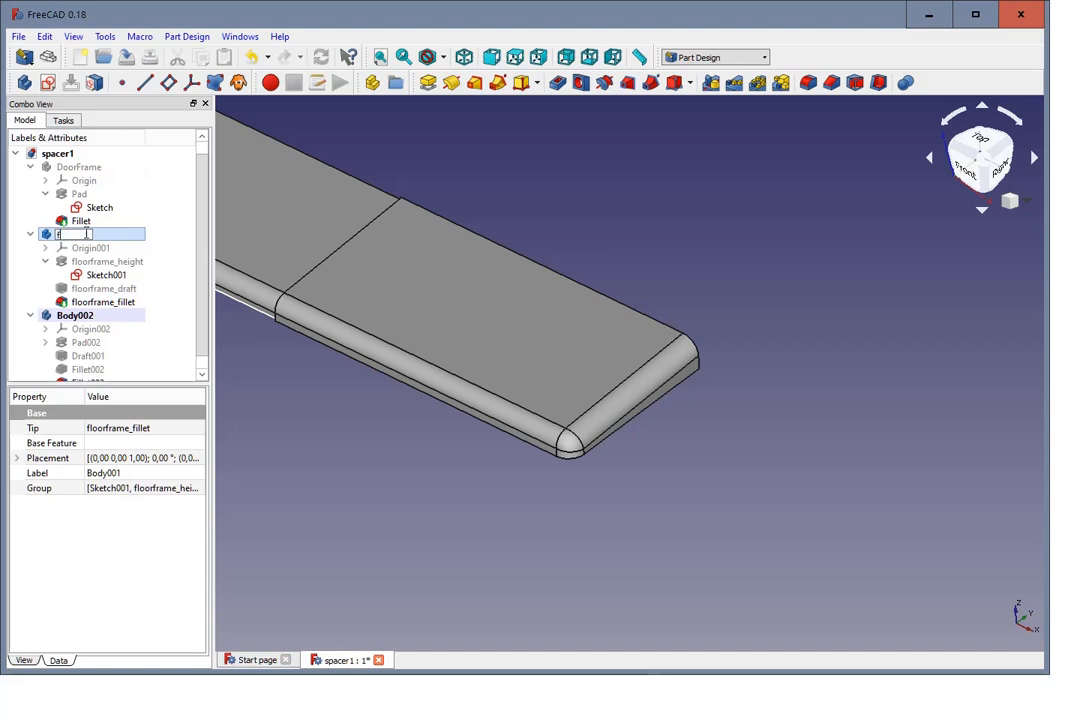
{"action": "type", "text": "loorframe"}
{"action": "key", "text": "Return"}
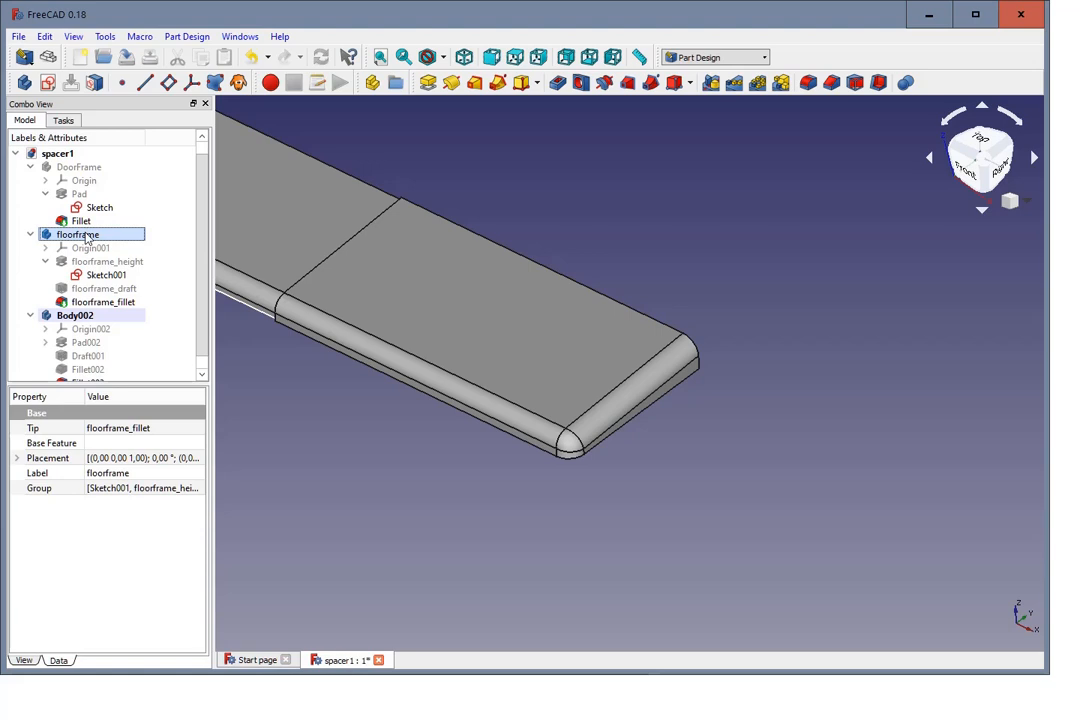
Step: Hide the floorframe body and inspect the filleted spacer on its own
{"action": "key", "text": "space"}
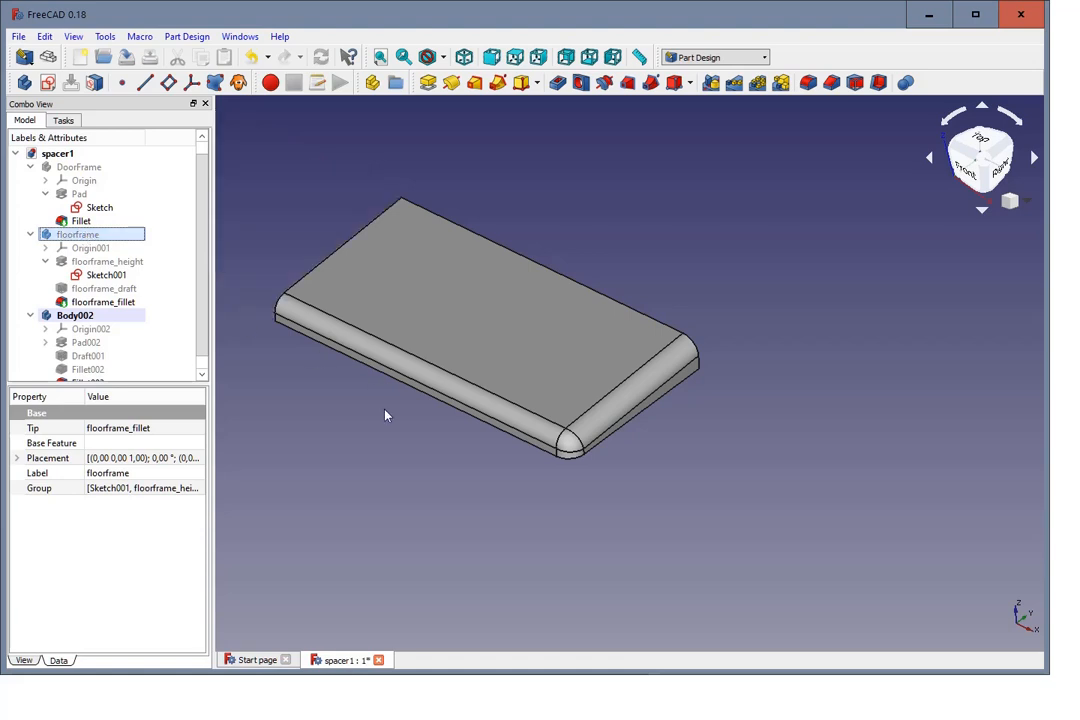
{"action": "mouse_move", "coordinate": [460, 468]}
{"action": "middle_mouse_down"}
{"action": "mouse_move", "coordinate": [489, 482]}
{"action": "mouse_move", "coordinate": [456, 465]}
{"action": "middle_mouse_up"}
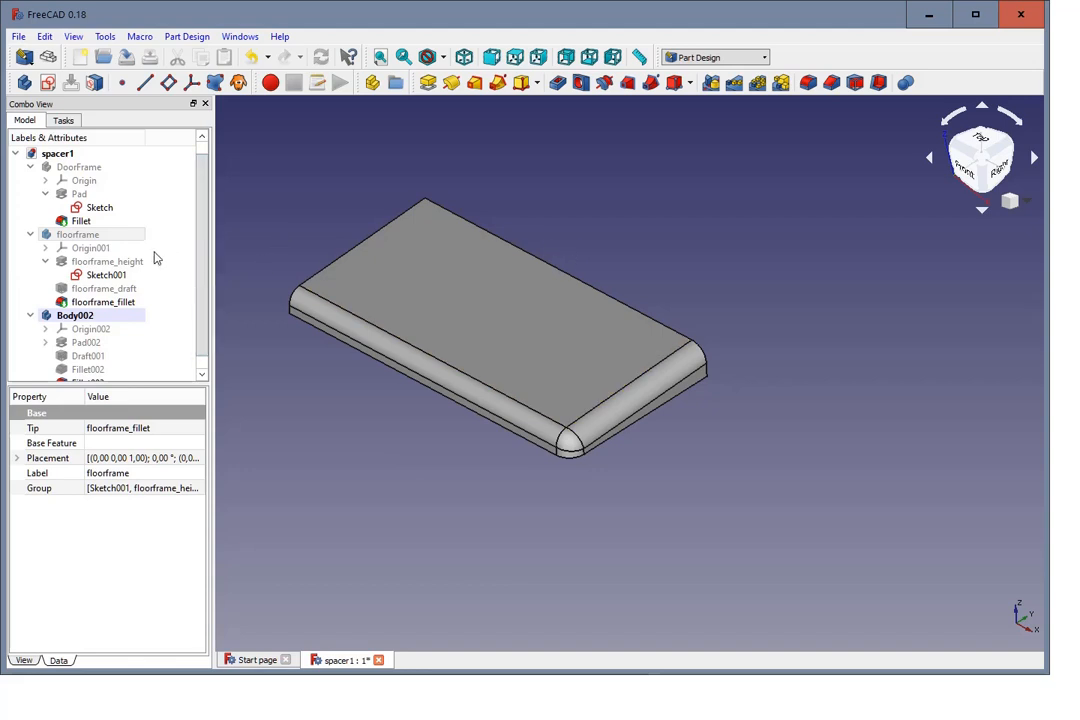
{"action": "scroll", "coordinate": [146, 250], "scroll_direction": "down", "scroll_amount": 1}
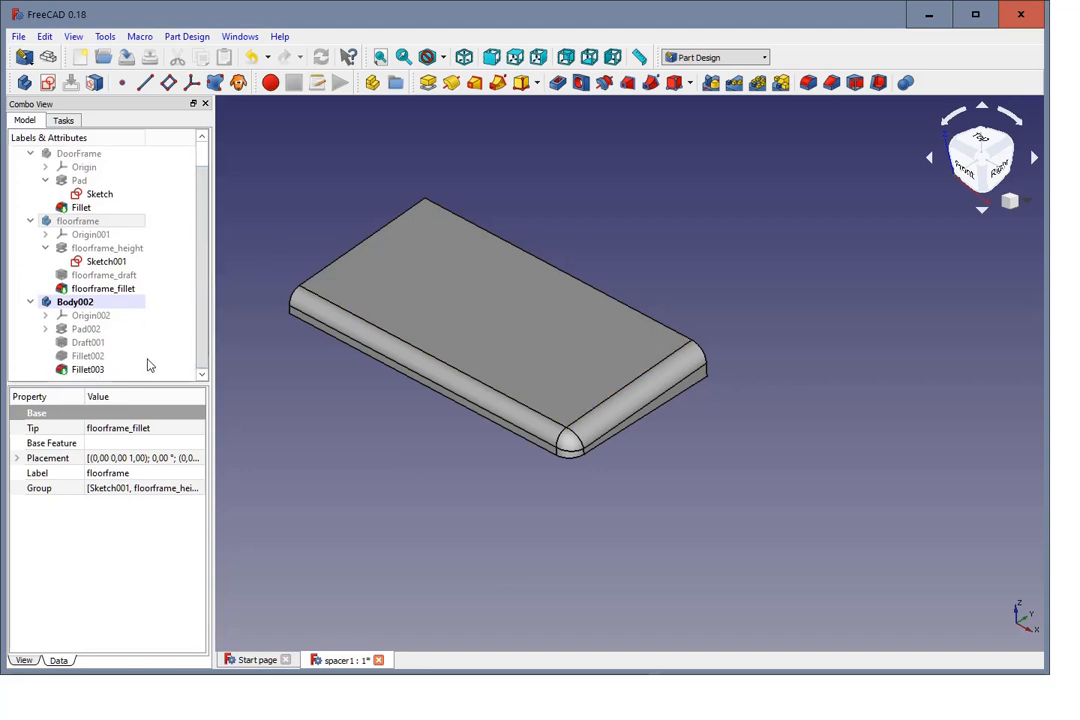
{"action": "scroll", "coordinate": [150, 358], "scroll_direction": "up", "scroll_amount": 1}
Step: Make the floorframe and DoorFrame bodies visible again
{"action": "left_click", "coordinate": [70, 248]}
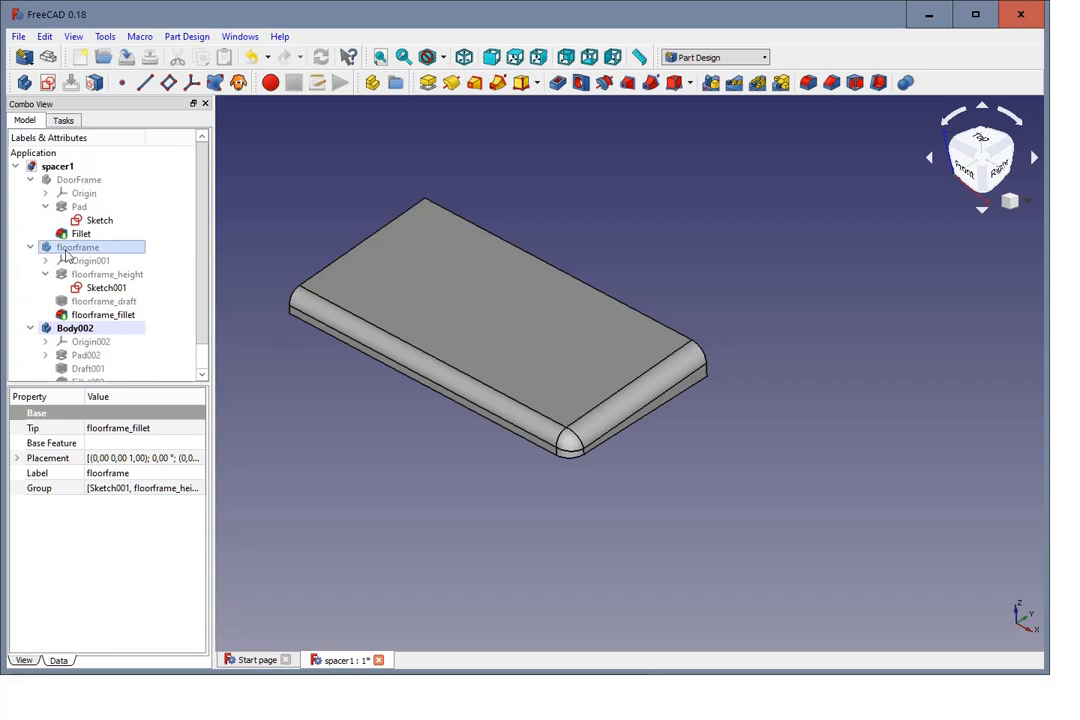
{"action": "key", "text": "space"}
{"action": "left_click", "coordinate": [75, 180]}
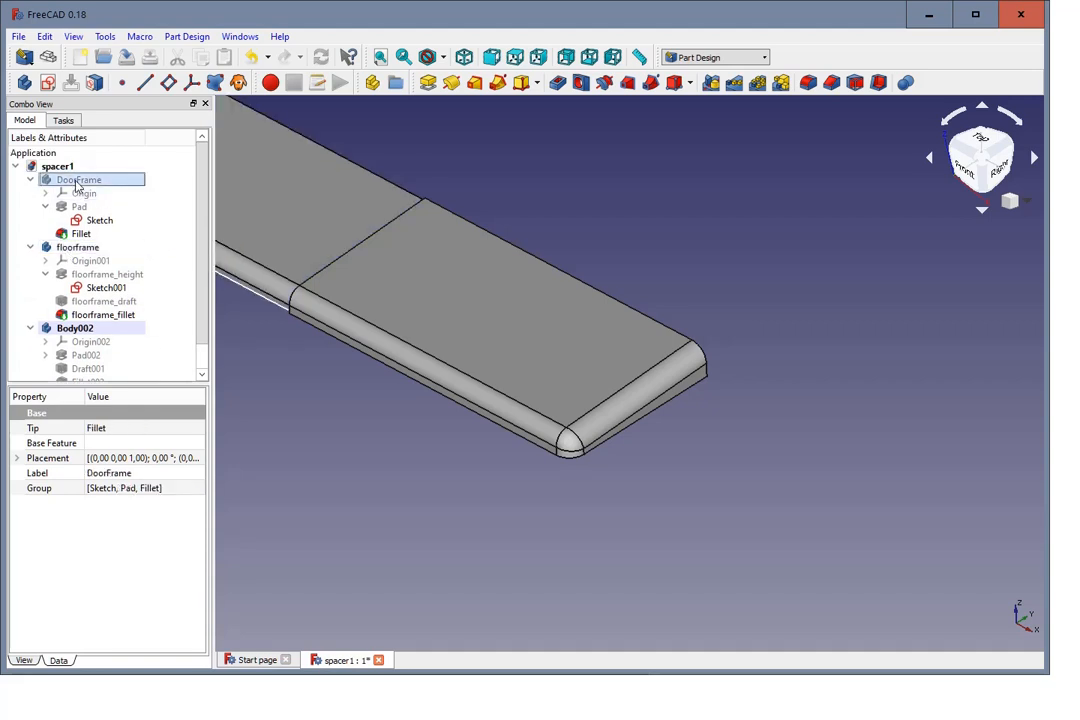
{"action": "key", "text": "space"}
{"action": "scroll", "coordinate": [360, 445], "scroll_direction": "down", "scroll_amount": 1}
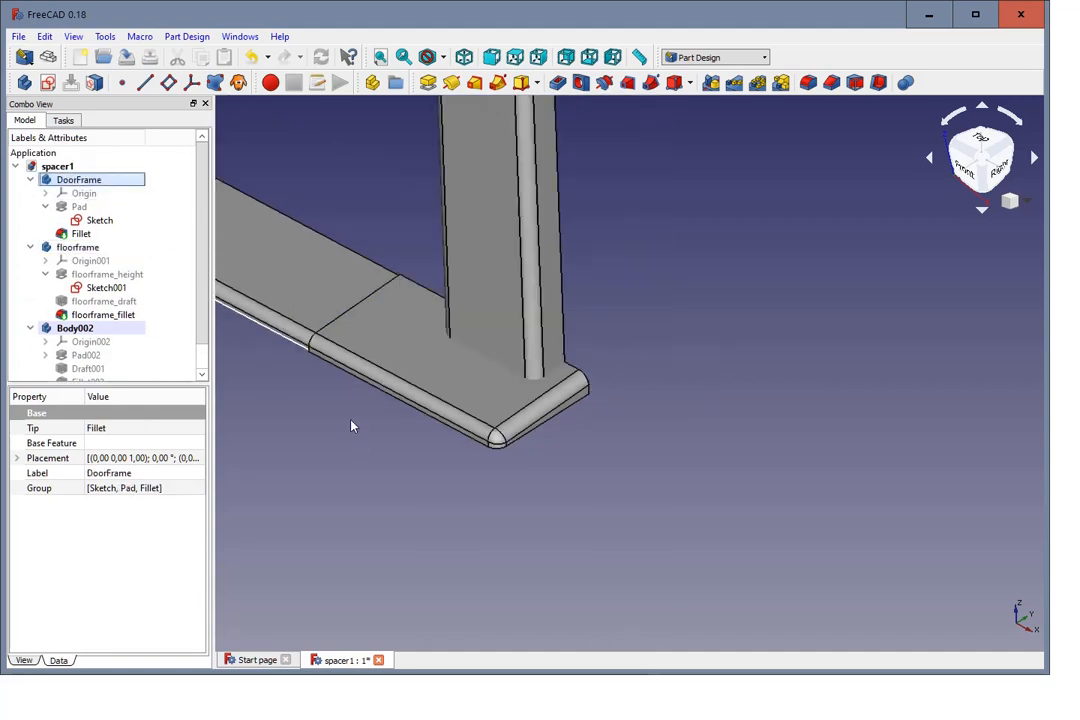
{"action": "scroll", "coordinate": [351, 426], "scroll_direction": "up", "scroll_amount": 2}
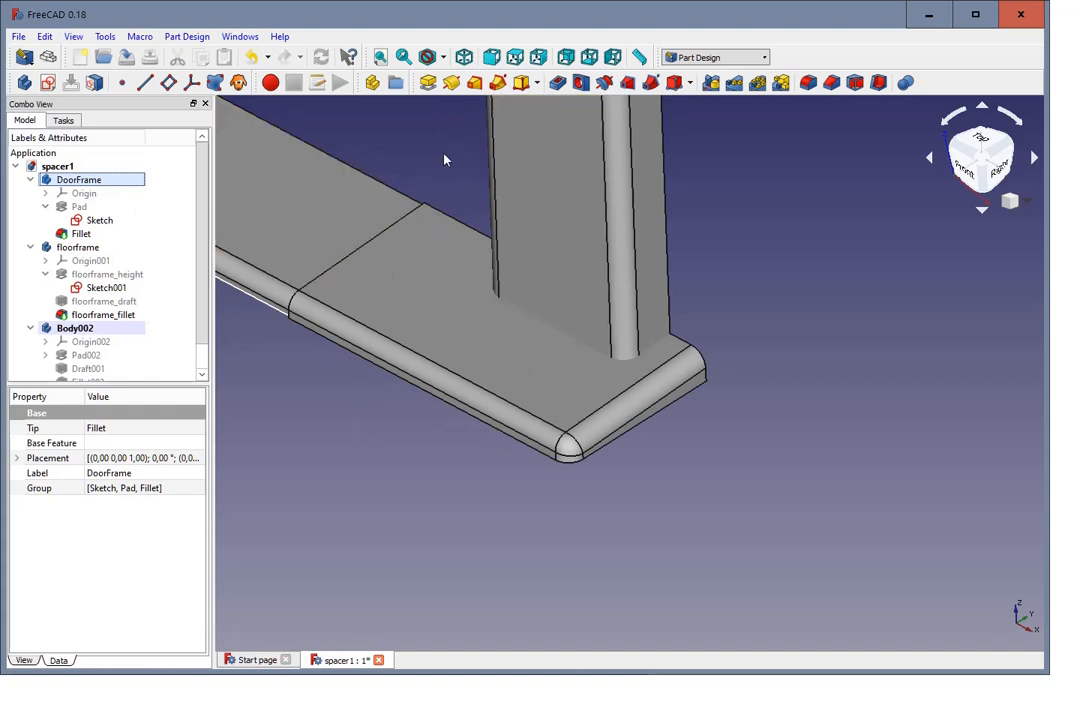
Step: Switch to the Part workbench
{"action": "left_click", "coordinate": [73, 38]}
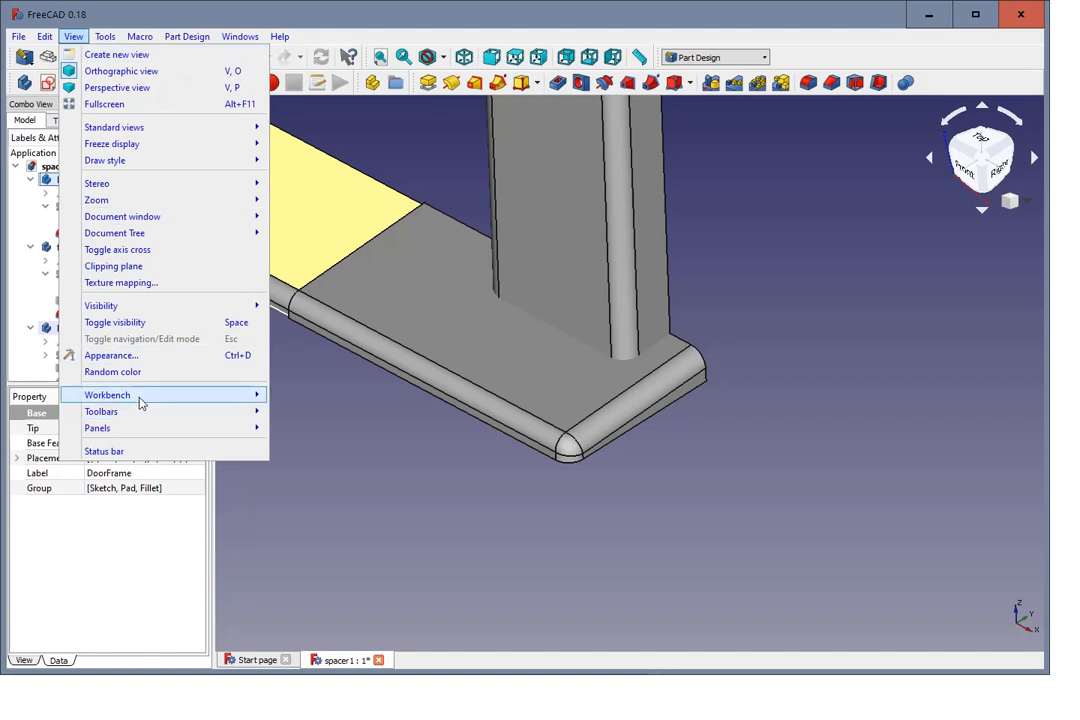
{"action": "mouse_move", "coordinate": [233, 400]}
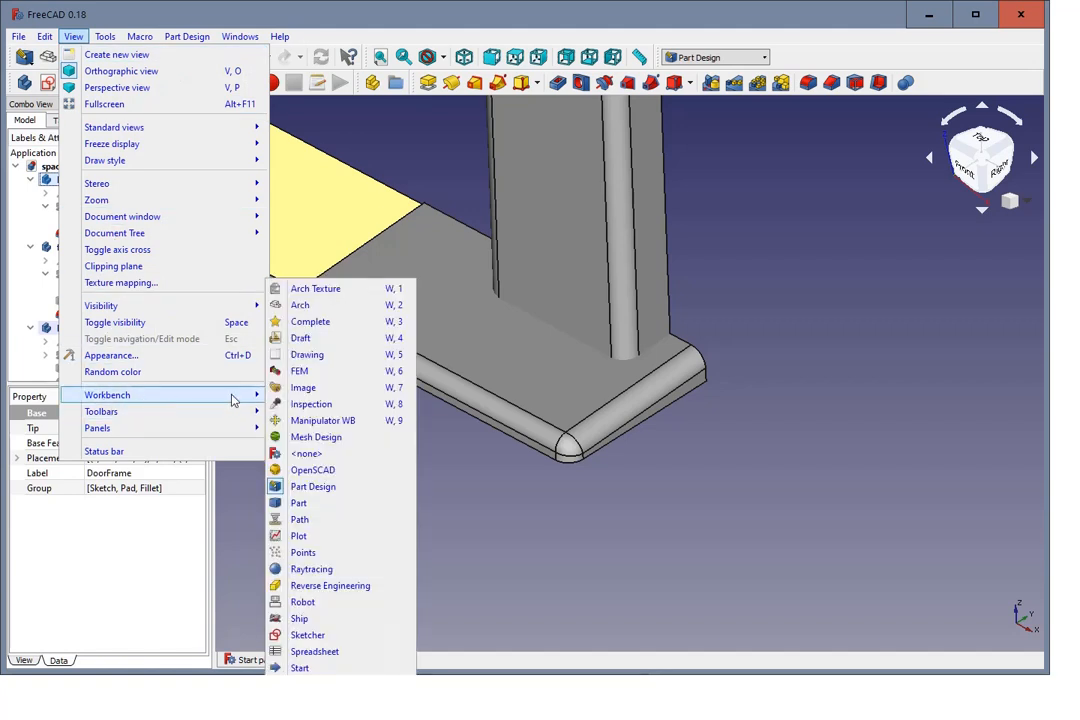
{"action": "left_click", "coordinate": [325, 502]}
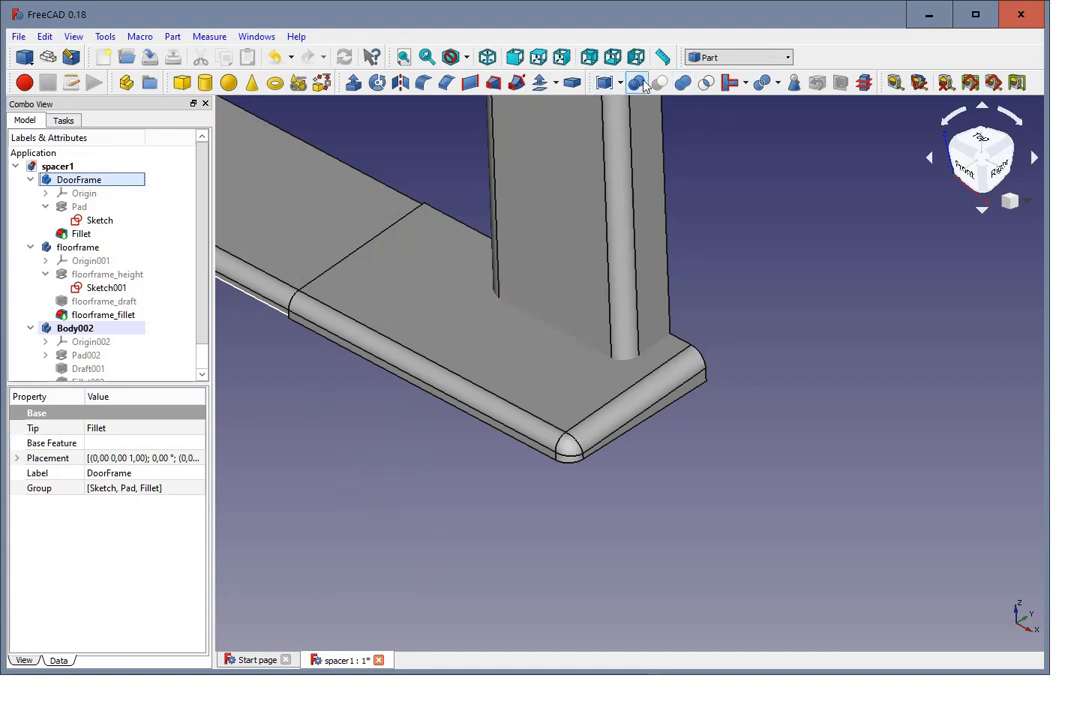
Step: Unite the DoorFrame and floorframe bodies with a Boolean union and close the Boolean operation
{"action": "scroll", "coordinate": [762, 308], "scroll_direction": "down", "scroll_amount": 2}
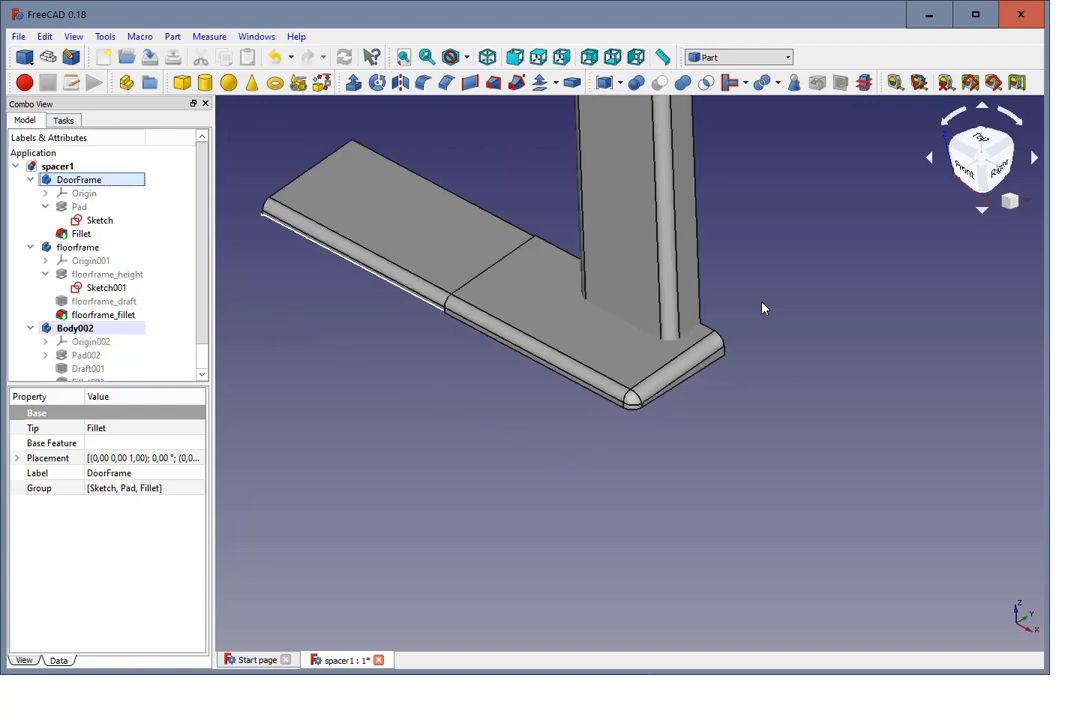
{"action": "scroll", "coordinate": [759, 260], "scroll_direction": "up", "scroll_amount": 3}
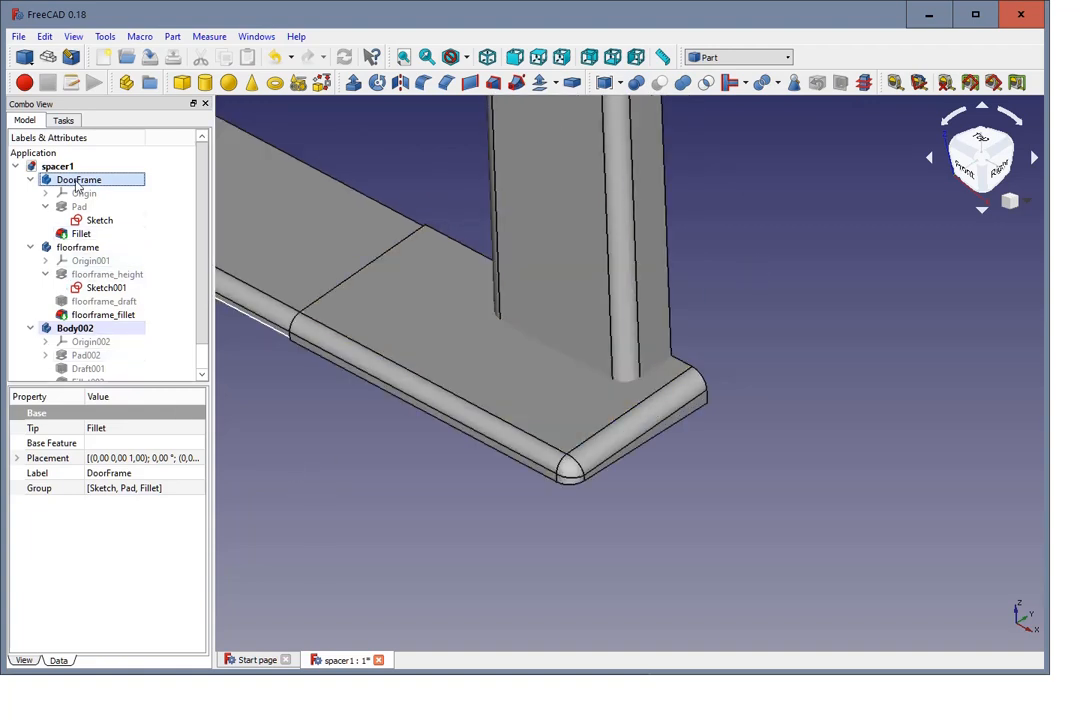
{"action": "left_click", "coordinate": [97, 249], "text": "ctrl"}
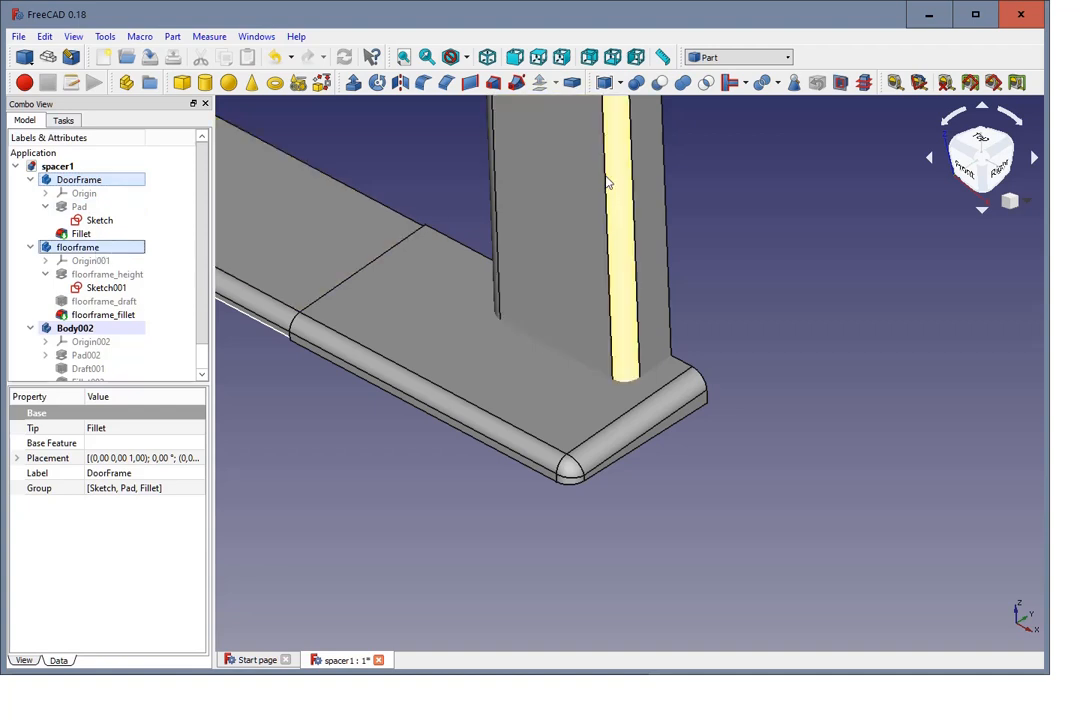
{"action": "left_click", "coordinate": [637, 84]}
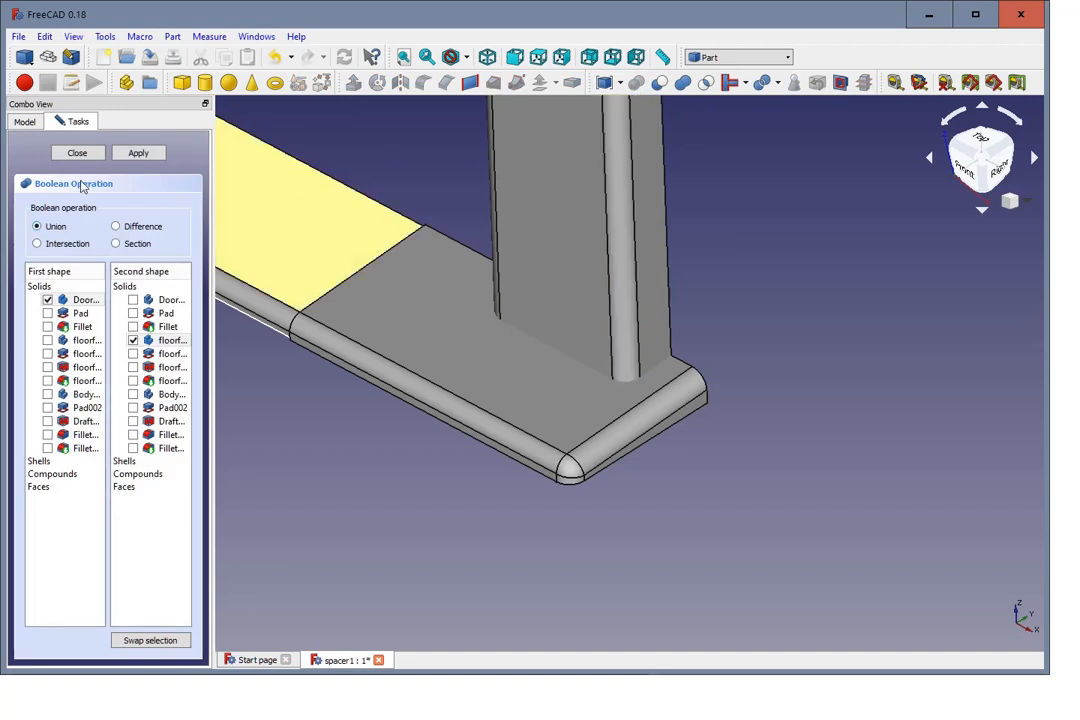
{"action": "left_click", "coordinate": [137, 155]}
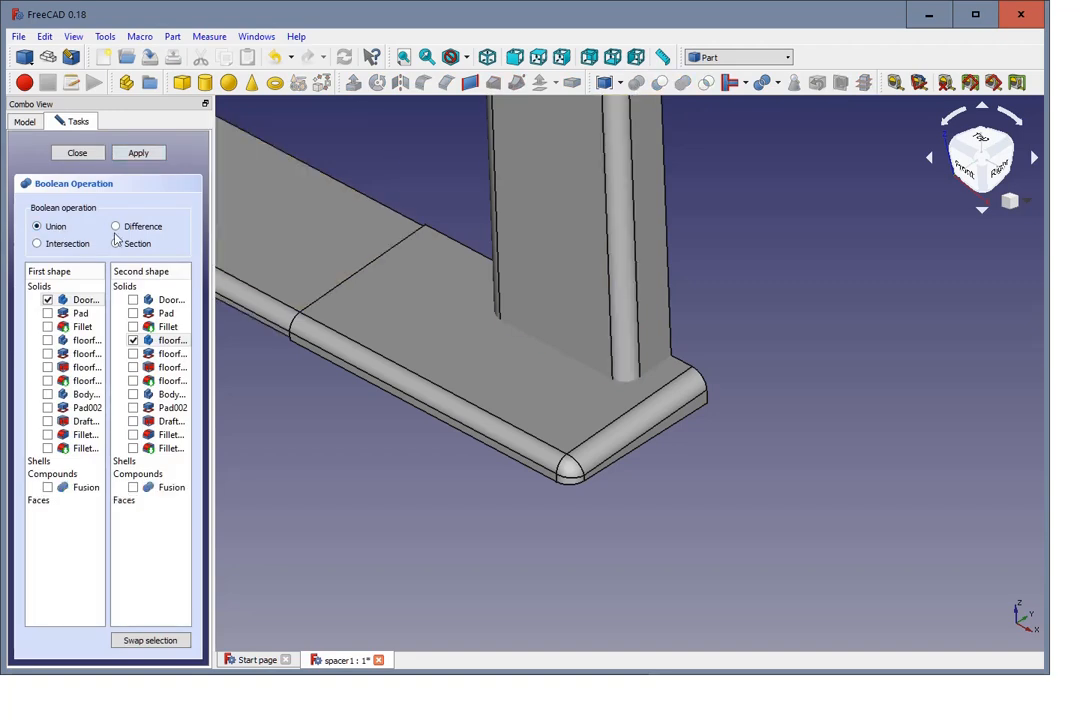
{"action": "left_click", "coordinate": [80, 155]}
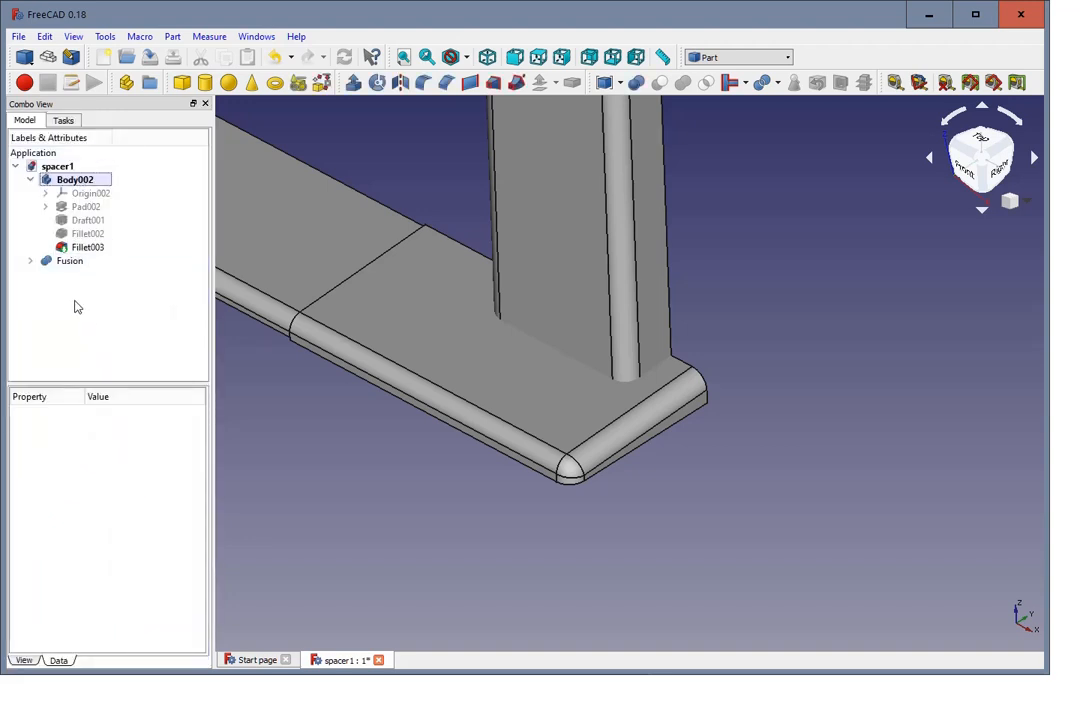
Step: Toggle the visibility of Fusion off and back on to check which geometry it contains
{"action": "left_click", "coordinate": [73, 264]}
{"action": "key", "text": "space"}
{"action": "key", "text": "space"}
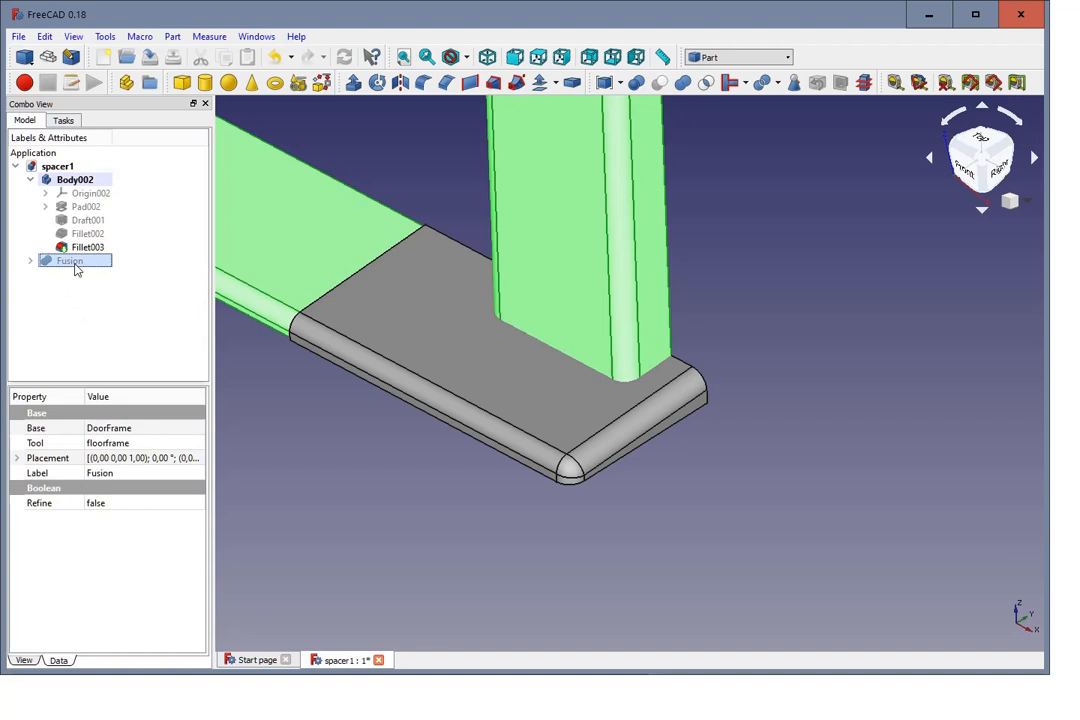
Step: Cut the Fusion shape out of the Body002 spacer with a Boolean cut
{"action": "left_click", "coordinate": [72, 186]}
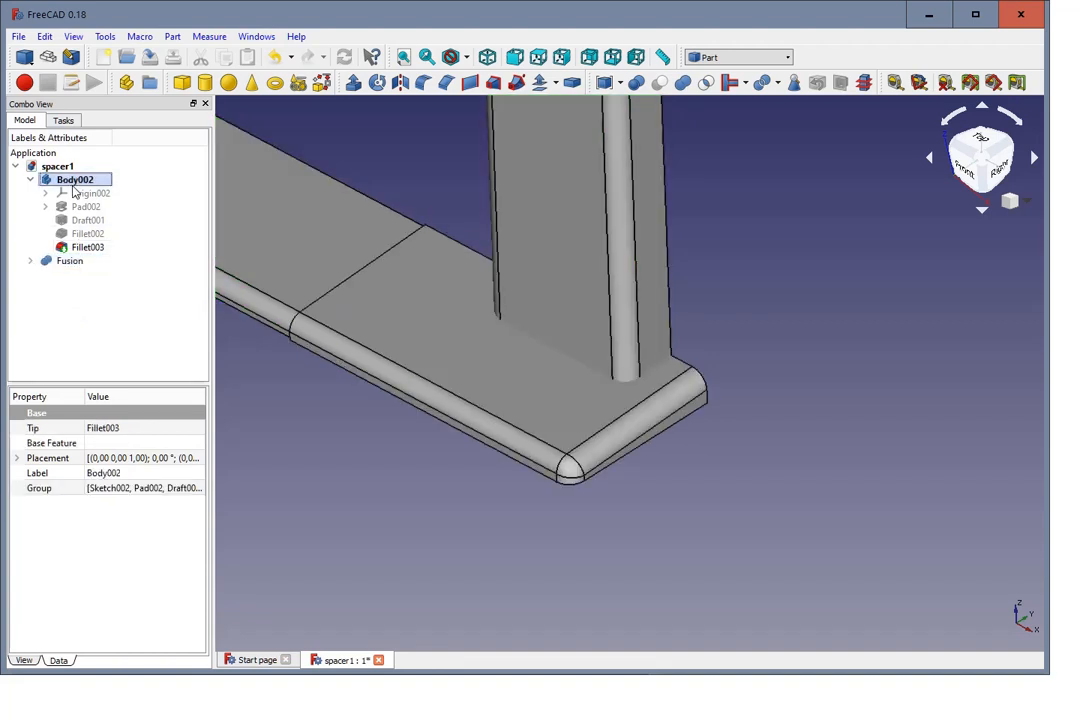
{"action": "left_click", "coordinate": [88, 307]}
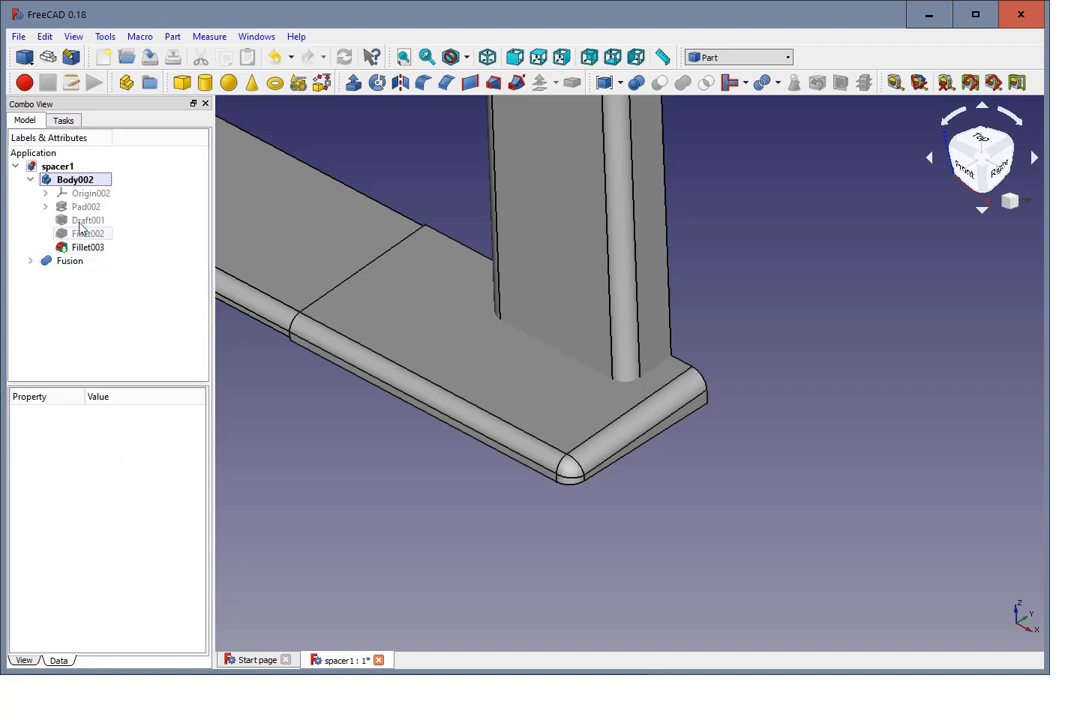
{"action": "left_click", "coordinate": [84, 184]}
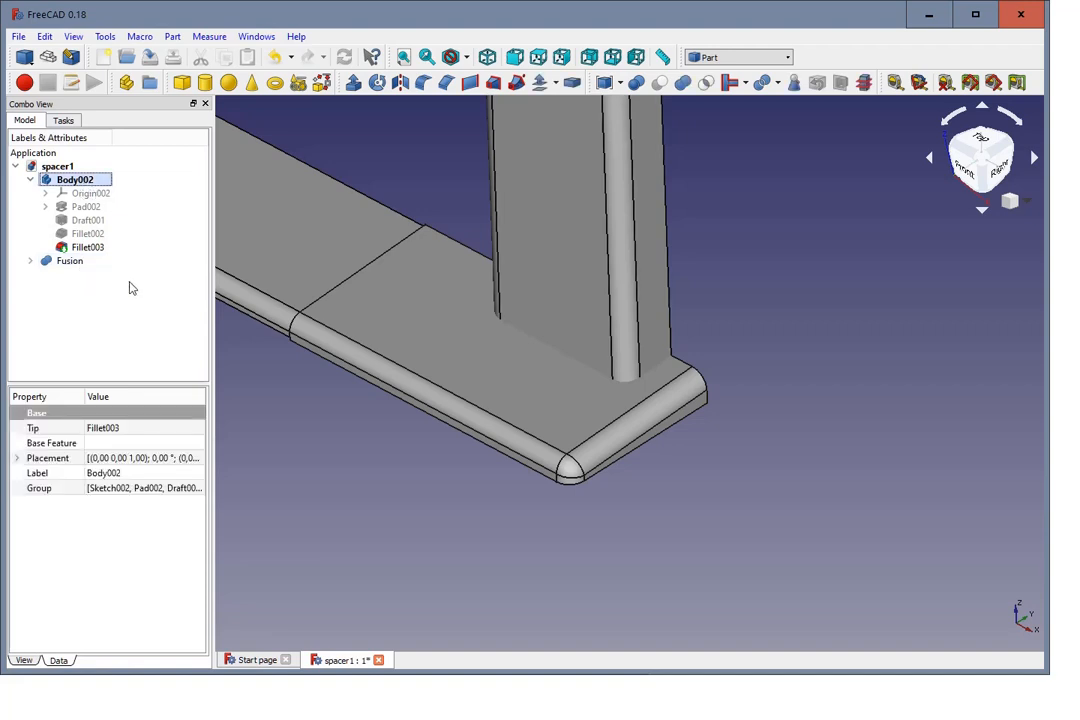
{"action": "left_click", "coordinate": [70, 262], "text": "ctrl"}
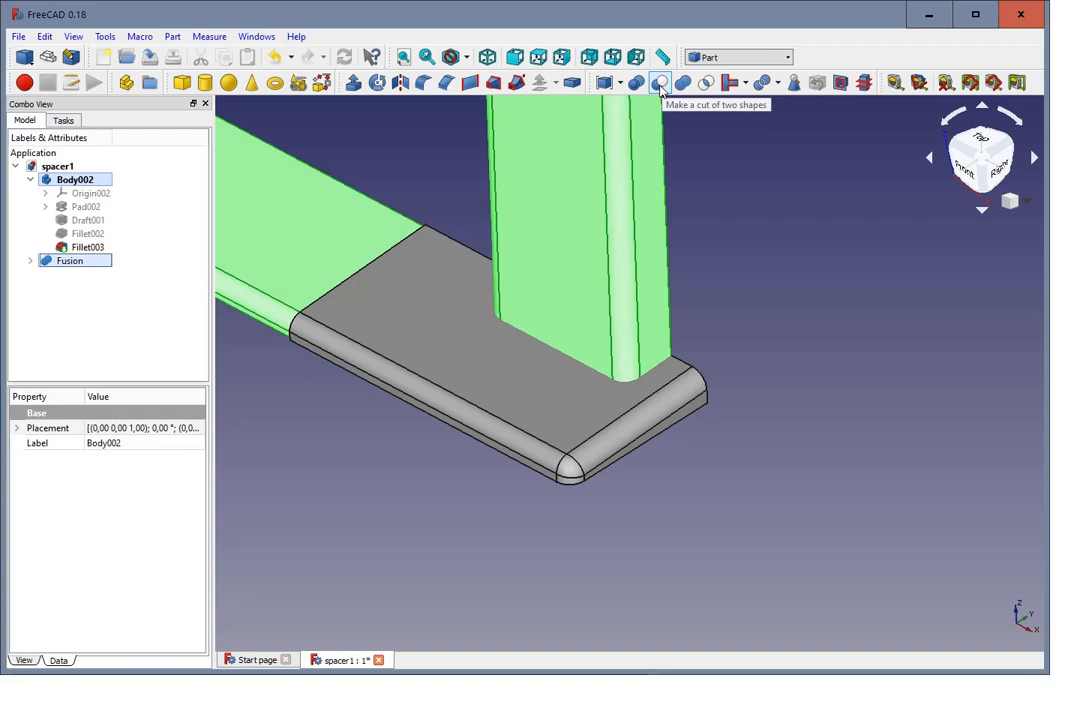
{"action": "left_click", "coordinate": [660, 88]}
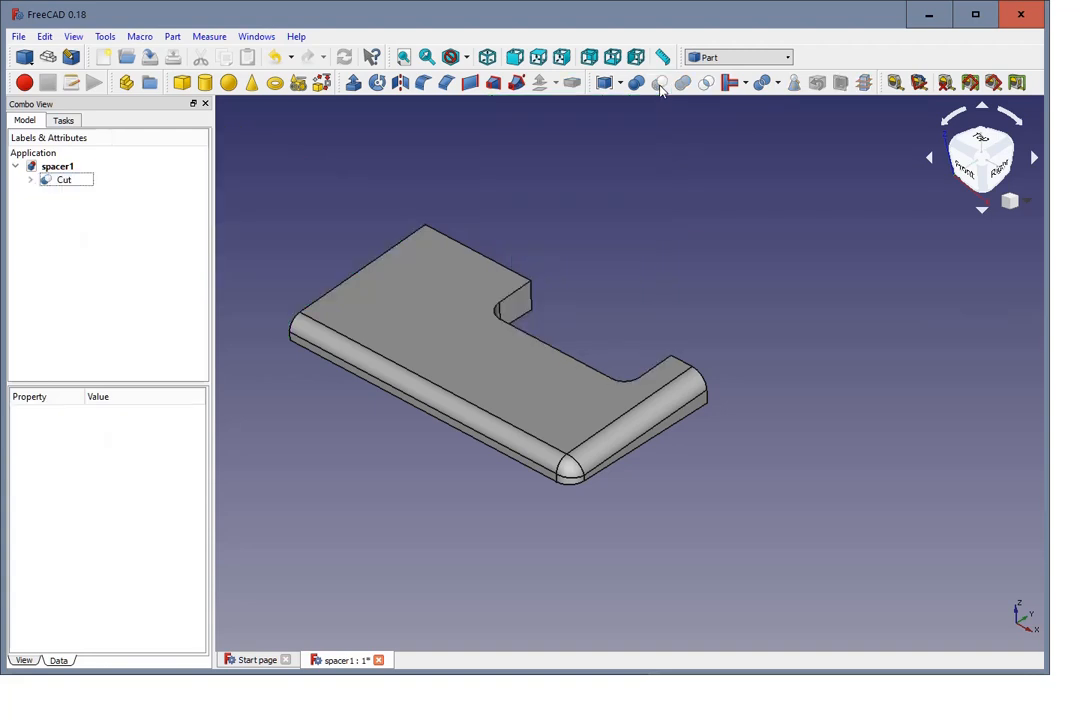
Step: Examine the cut spacer, including its notch and rounded edges, from different angles and distances
{"action": "middle_click_drag", "start_coordinate": [681, 287], "coordinate": [395, 248]}
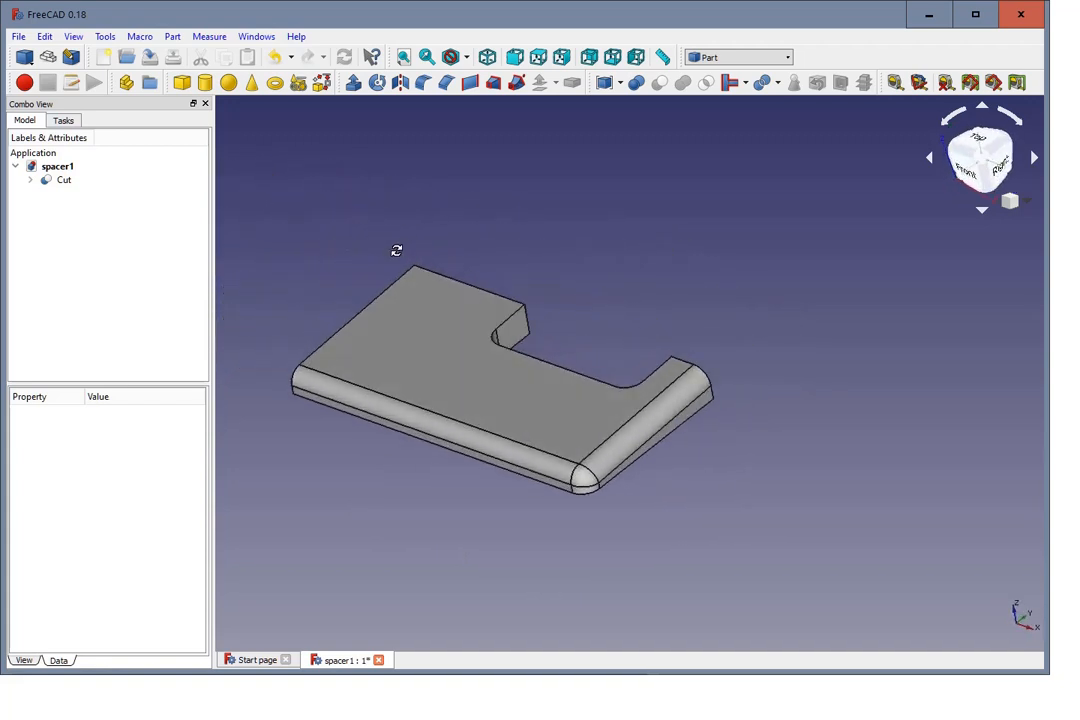
{"action": "mouse_move", "coordinate": [395, 465]}
{"action": "middle_mouse_down"}
{"action": "mouse_move", "coordinate": [390, 436]}
{"action": "mouse_move", "coordinate": [403, 455]}
{"action": "middle_mouse_up"}
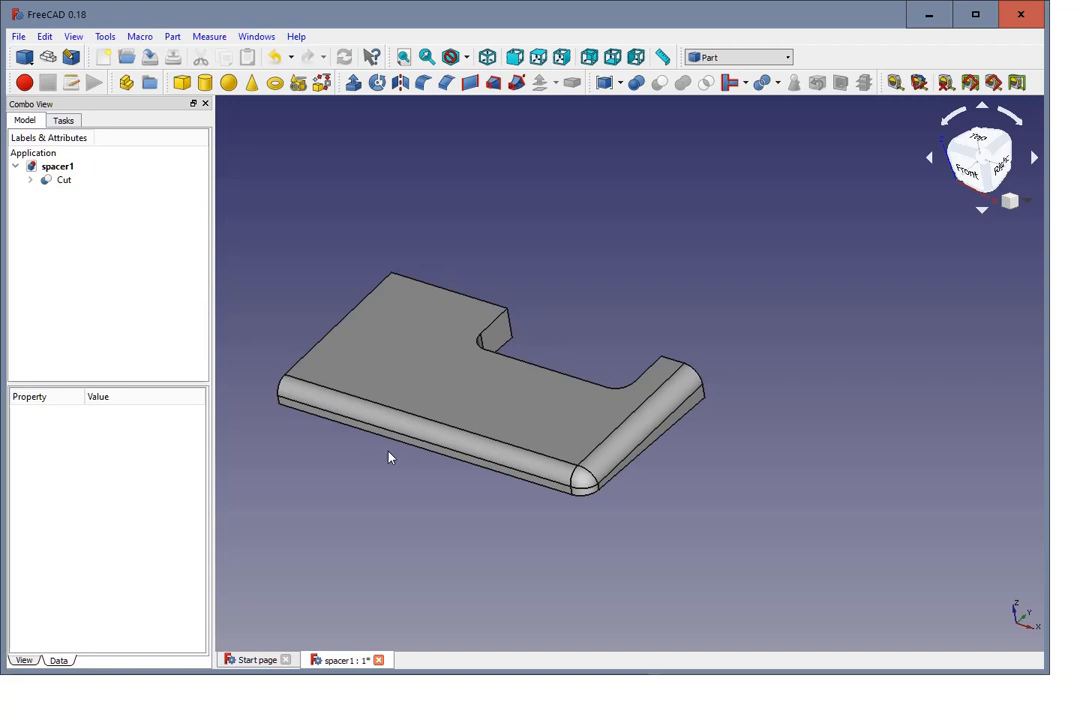
{"action": "mouse_move", "coordinate": [263, 393]}
{"action": "middle_mouse_down"}
{"action": "mouse_move", "coordinate": [321, 374]}
{"action": "mouse_move", "coordinate": [562, 381]}
{"action": "mouse_move", "coordinate": [668, 335]}
{"action": "mouse_move", "coordinate": [557, 328]}
{"action": "mouse_move", "coordinate": [499, 347]}
{"action": "mouse_move", "coordinate": [473, 386]}
{"action": "mouse_move", "coordinate": [266, 387]}
{"action": "mouse_move", "coordinate": [272, 402]}
{"action": "middle_mouse_up"}
{"action": "scroll", "coordinate": [340, 475], "scroll_direction": "down", "scroll_amount": 2}
{"action": "scroll", "coordinate": [314, 477], "scroll_direction": "up", "scroll_amount": 4}
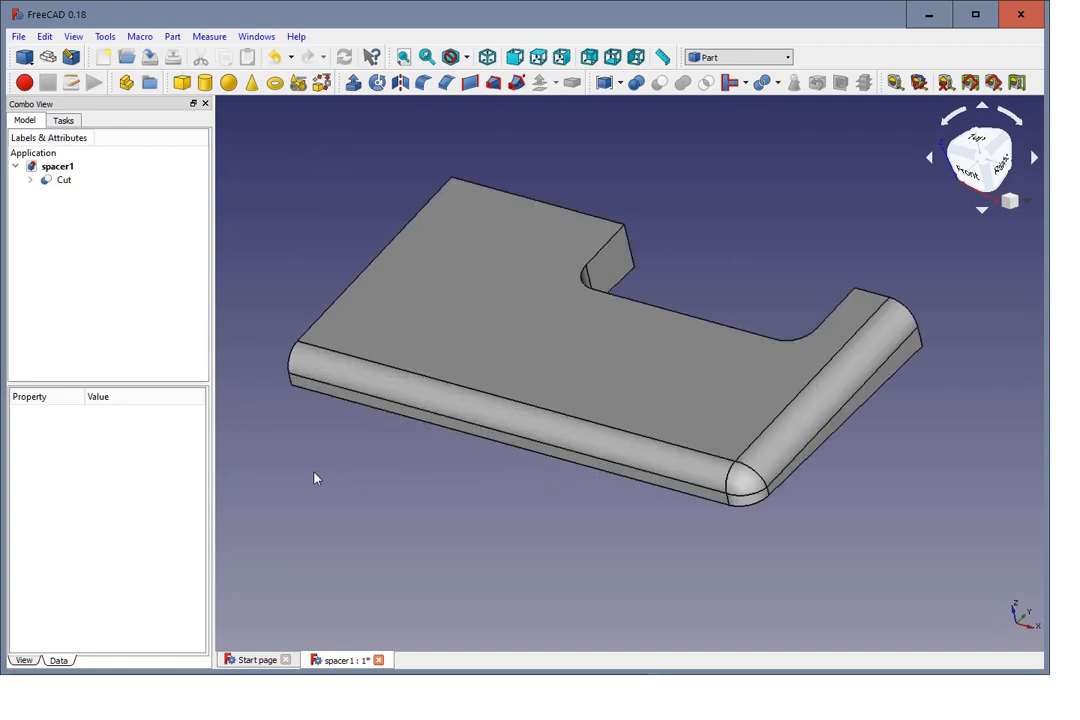
{"action": "scroll", "coordinate": [283, 435], "scroll_direction": "down", "scroll_amount": 2}
{"action": "scroll", "coordinate": [284, 434], "scroll_direction": "up", "scroll_amount": 2}
{"action": "scroll", "coordinate": [284, 434], "scroll_direction": "down", "scroll_amount": 2}
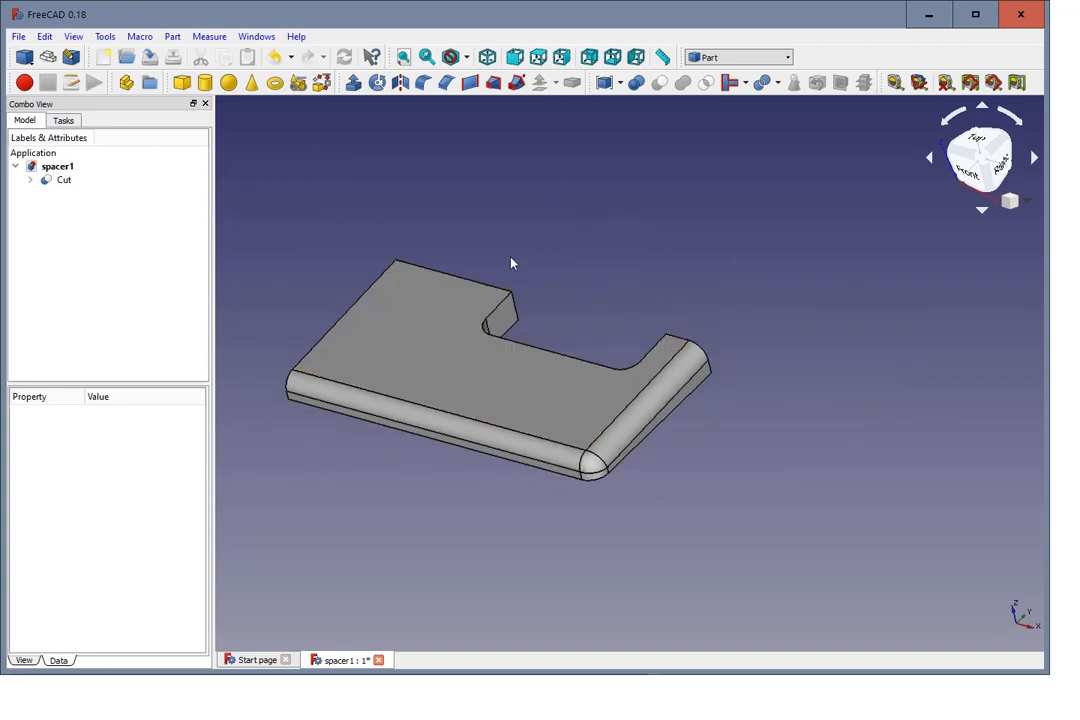
Step: Select the Cut object and switch to the Mesh Design workbench
{"action": "left_click", "coordinate": [61, 181]}
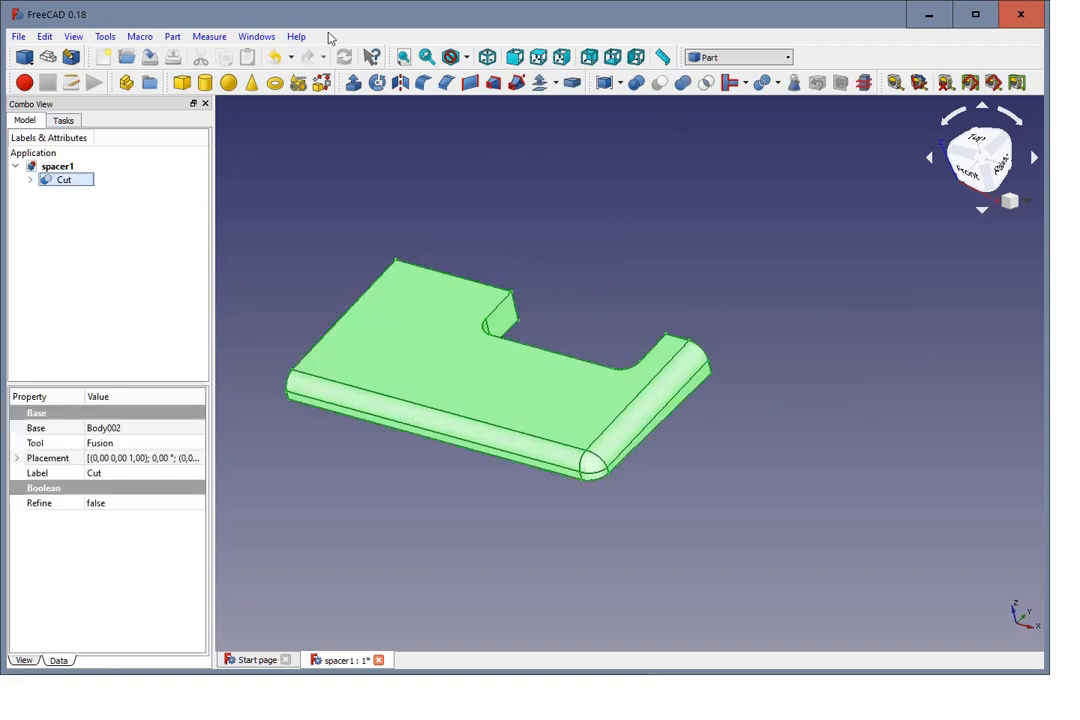
{"action": "left_click", "coordinate": [73, 37]}
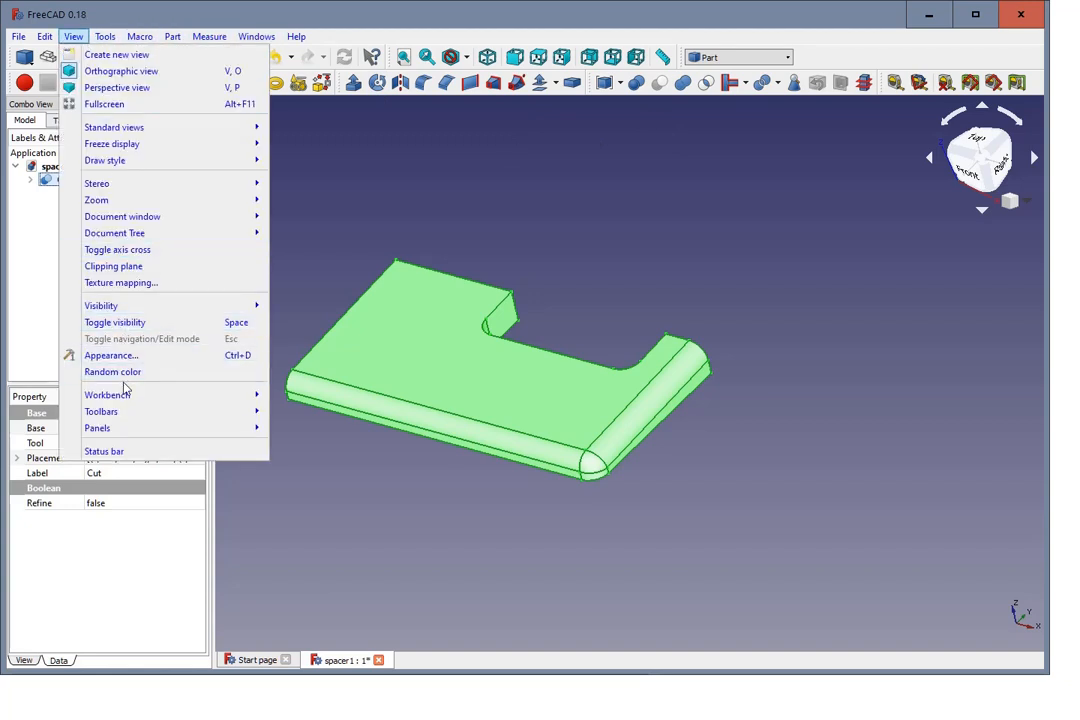
{"action": "mouse_move", "coordinate": [214, 392]}
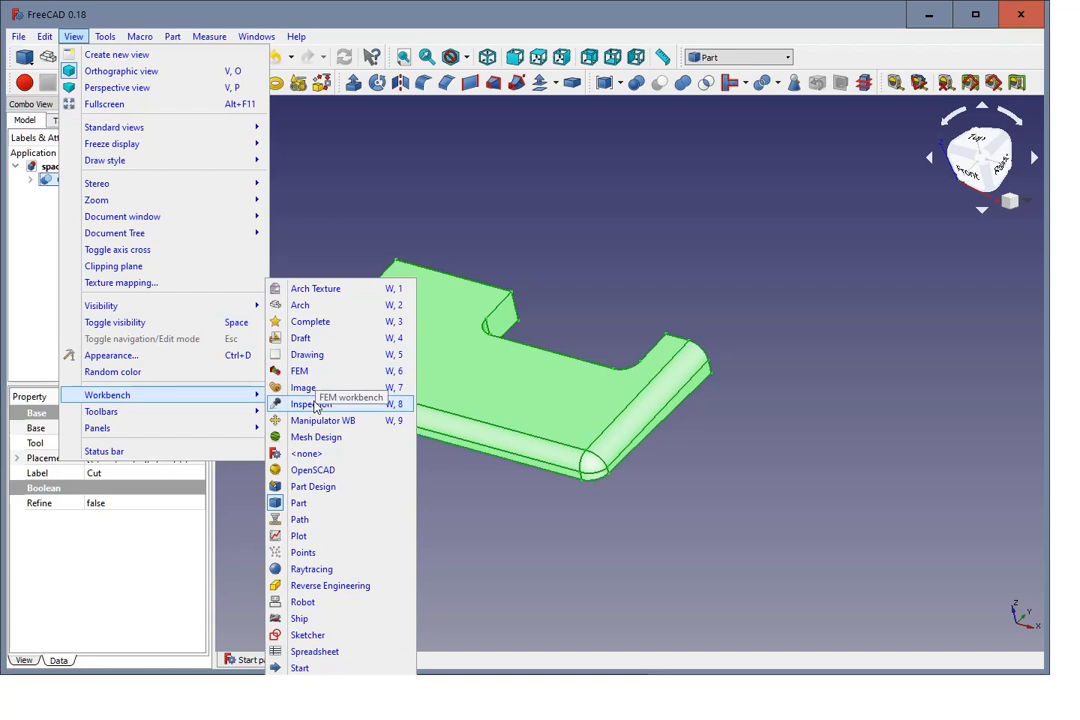
{"action": "left_click", "coordinate": [323, 440]}
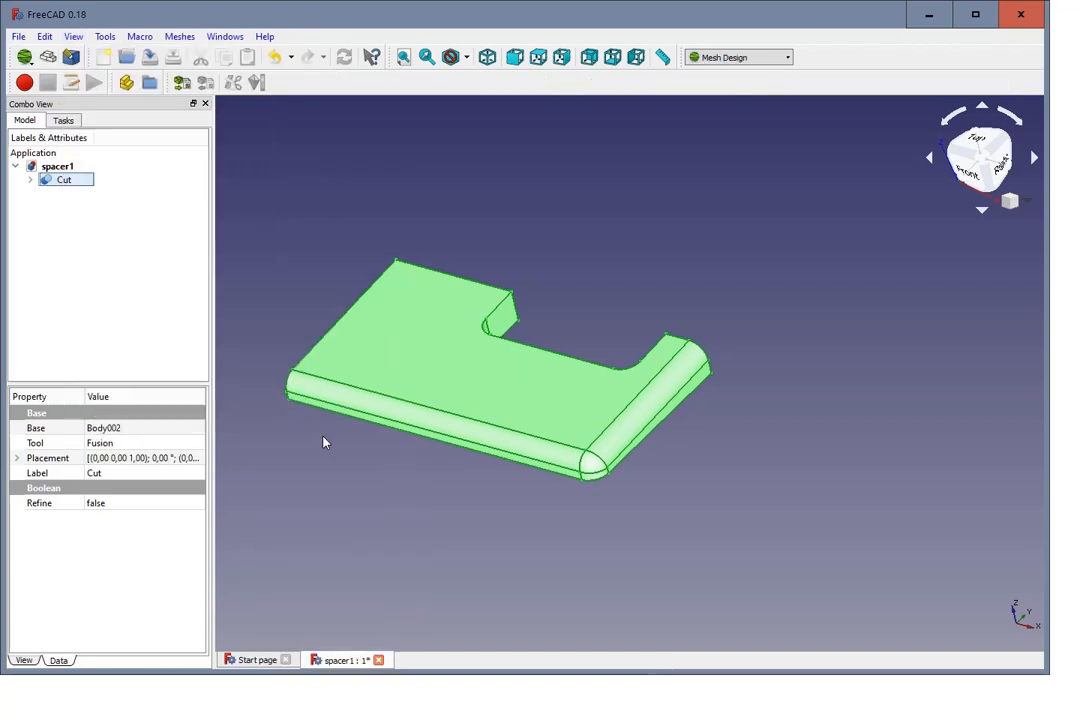
Step: Create a mesh from the Cut shape using the Standard meshing option
{"action": "left_click", "coordinate": [180, 36]}
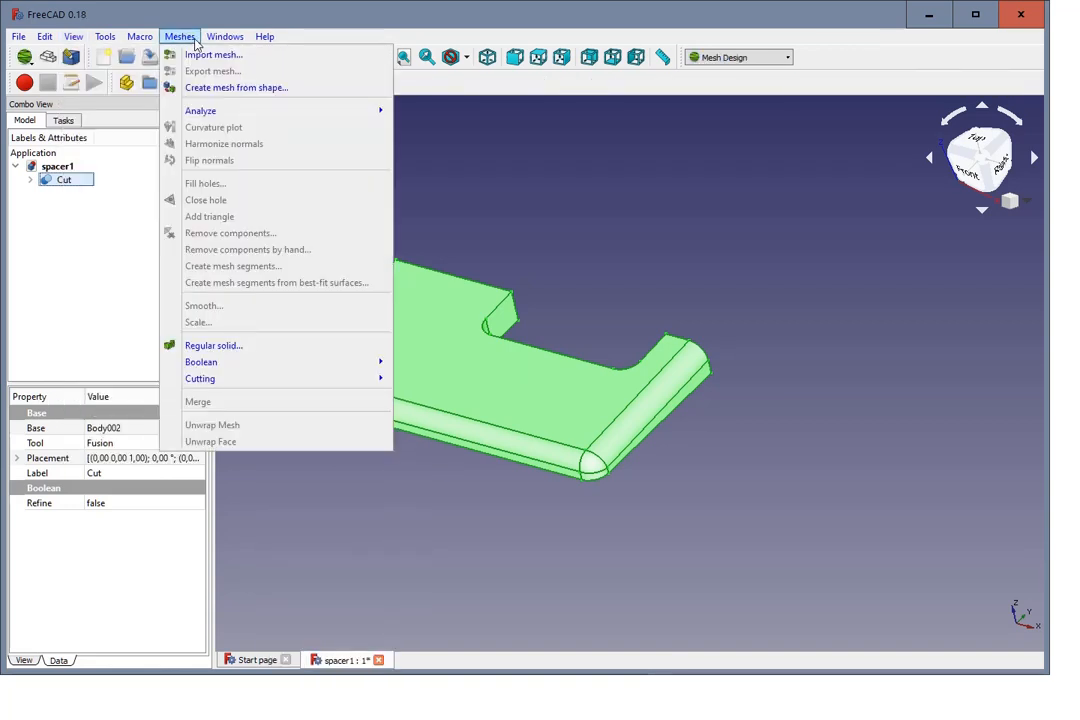
{"action": "left_click", "coordinate": [216, 88]}
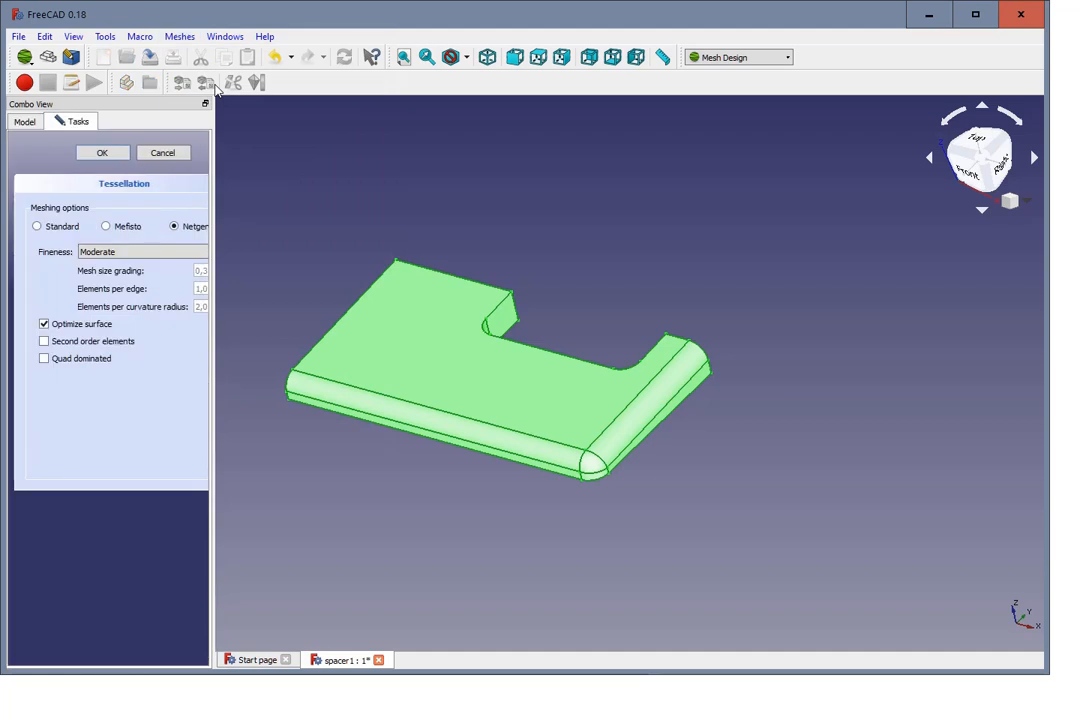
{"action": "left_click", "coordinate": [50, 230]}
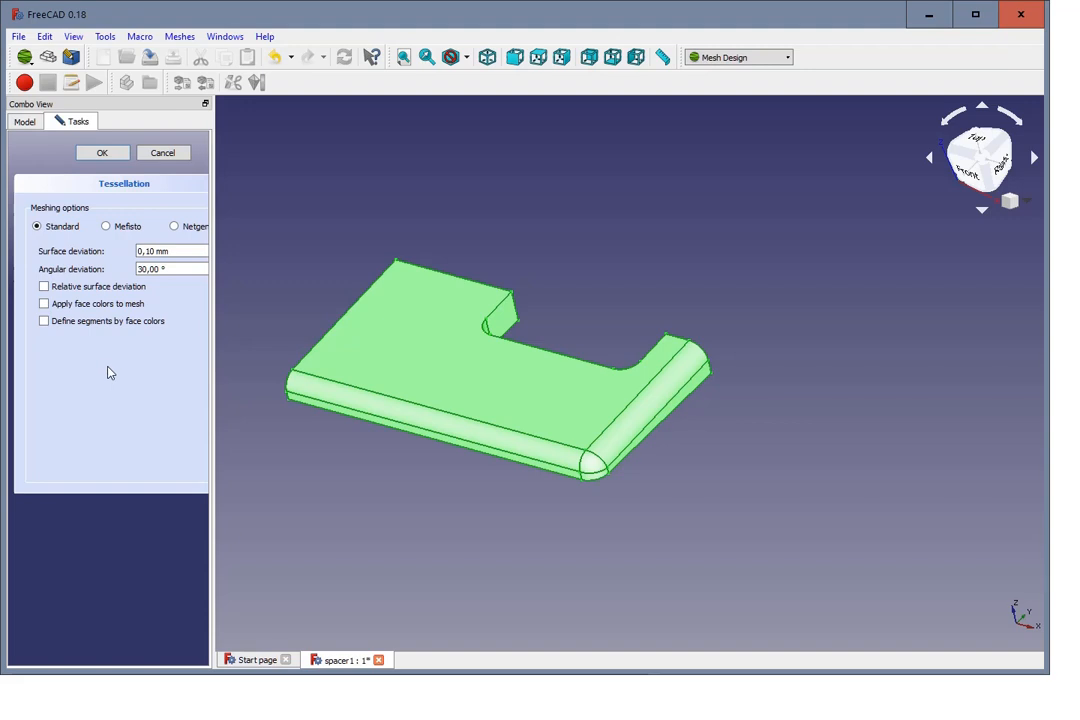
{"action": "left_click", "coordinate": [102, 154]}
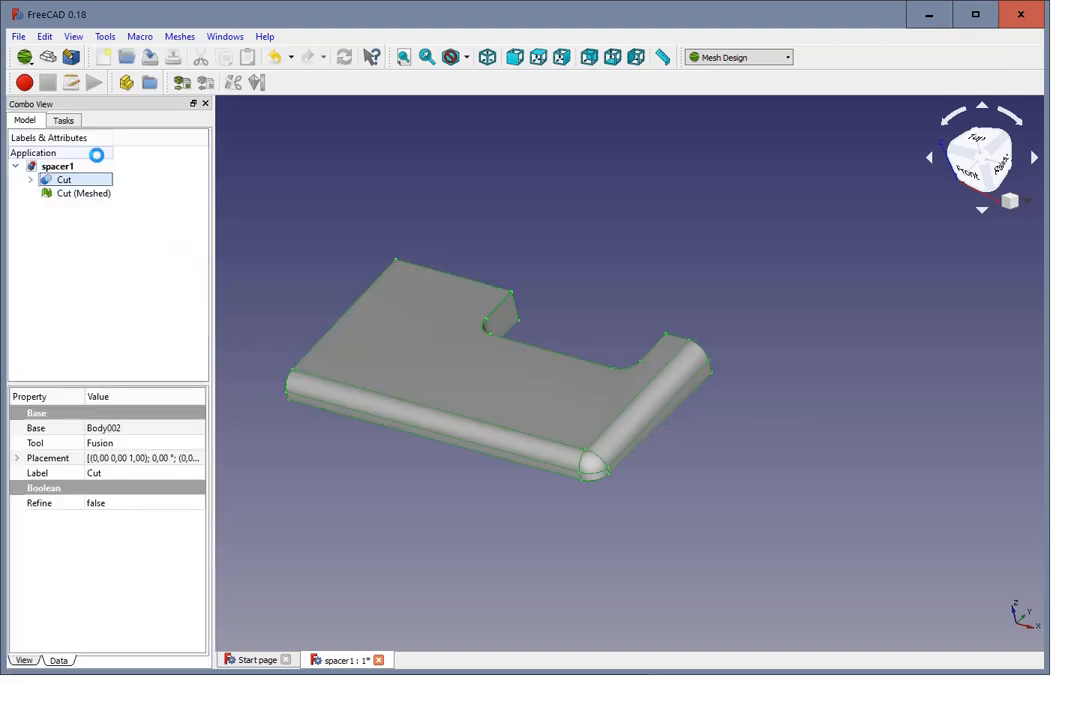
Step: Export the Cut (Meshed) object as a mesh file
{"action": "left_click", "coordinate": [104, 268]}
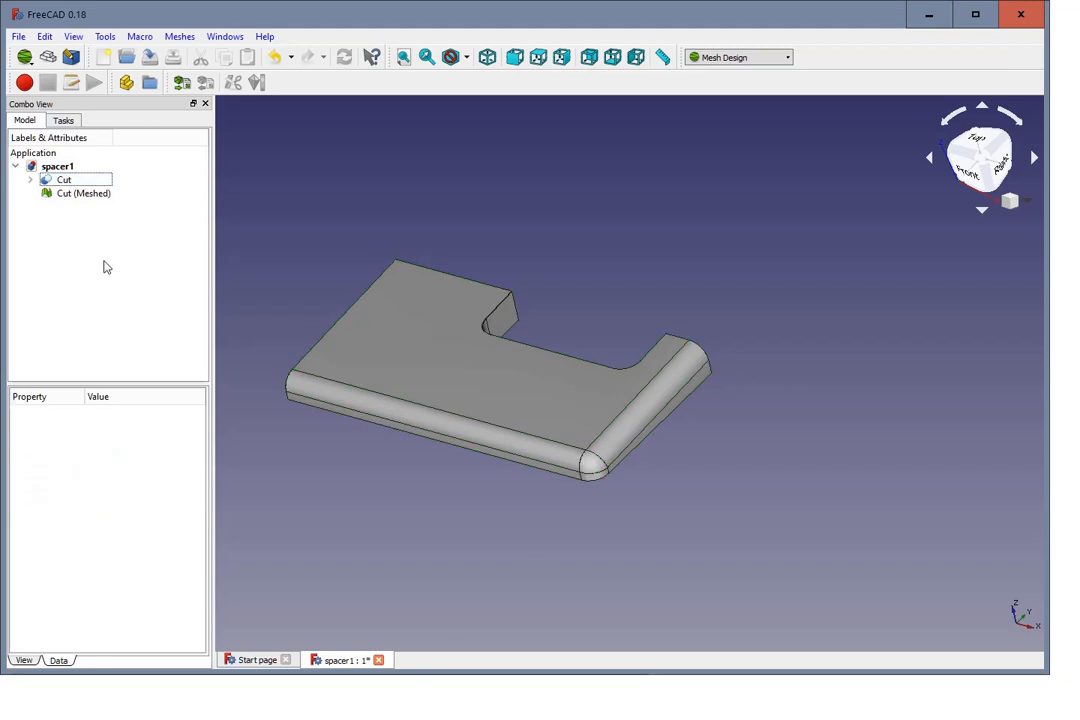
{"action": "left_click", "coordinate": [98, 193]}
{"action": "right_click", "coordinate": [101, 203]}
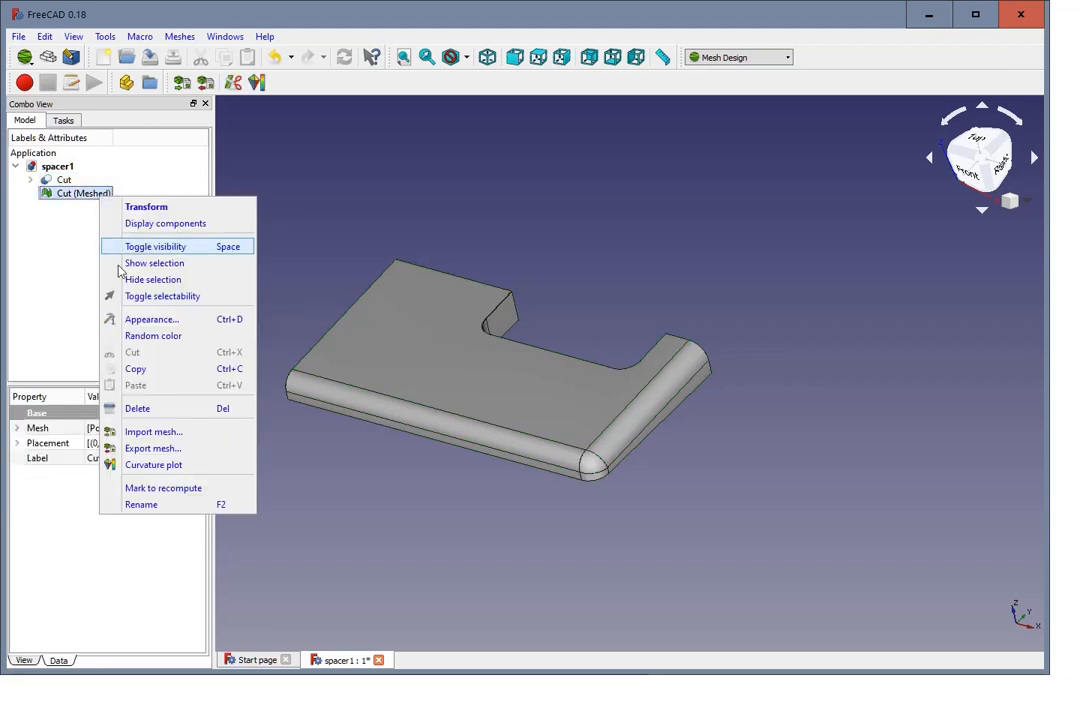
{"action": "left_click", "coordinate": [155, 448]}
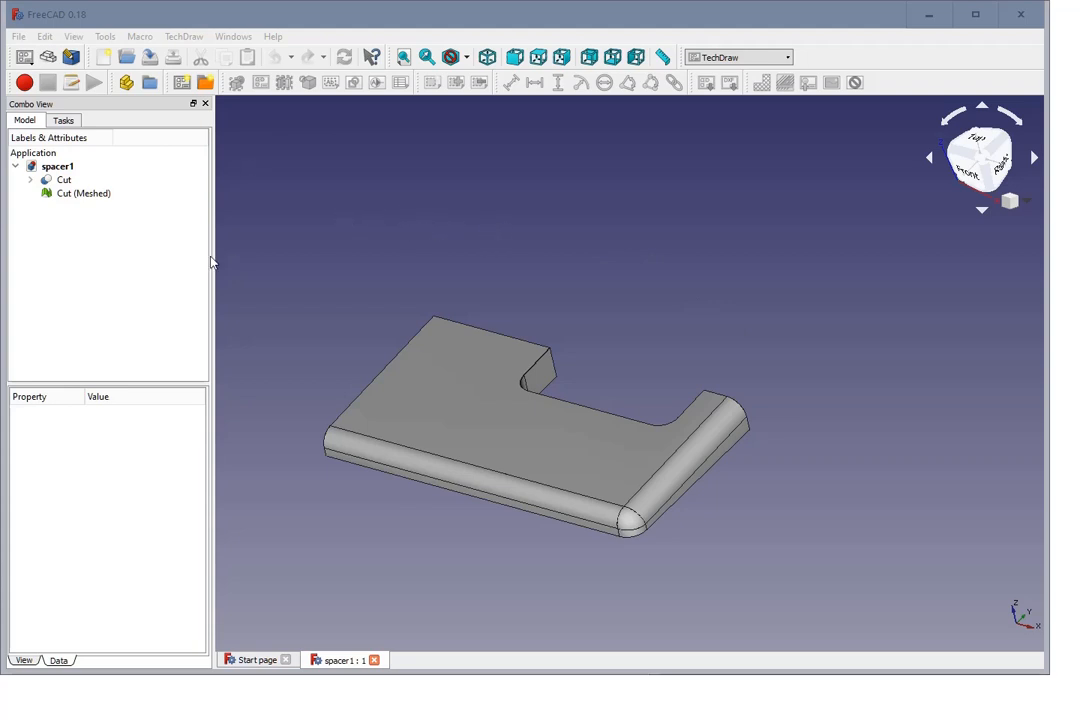
Step: Switch to the TechDraw workbench
{"action": "left_click", "coordinate": [72, 37]}
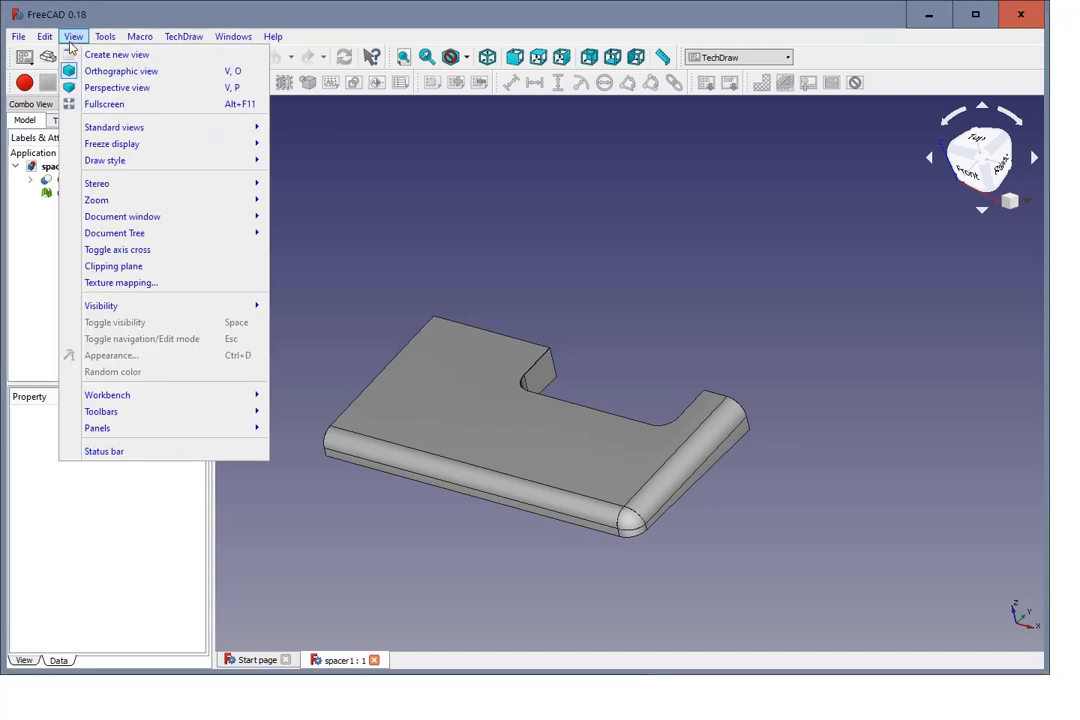
{"action": "mouse_move", "coordinate": [148, 400]}
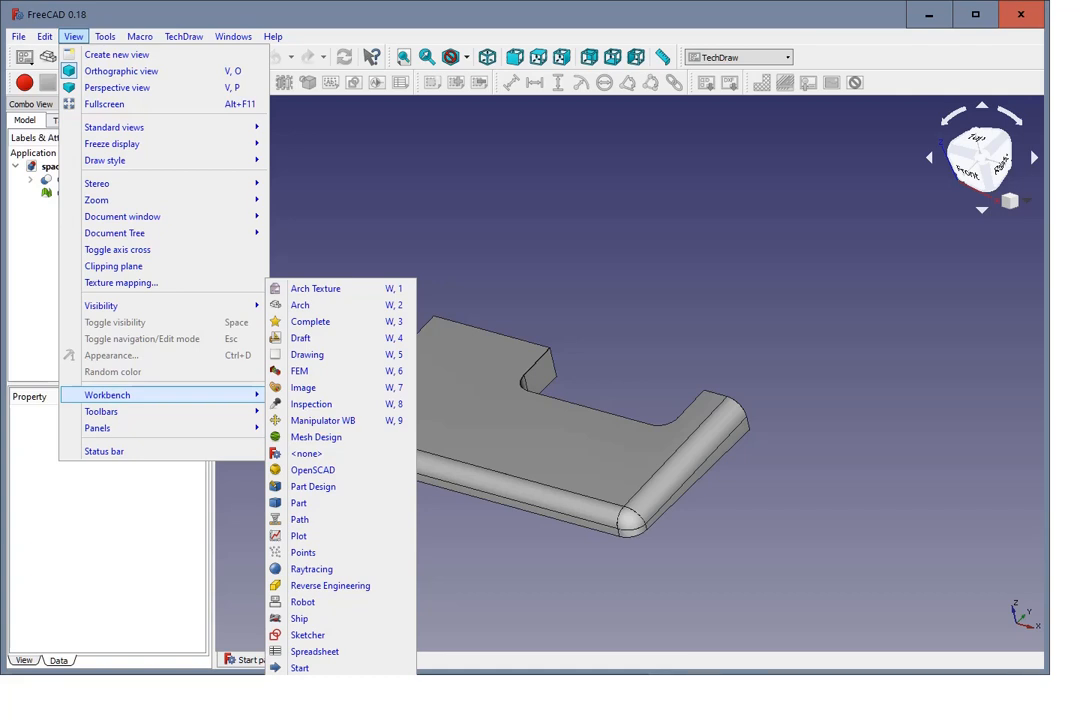
{"action": "left_click", "coordinate": [310, 701]}
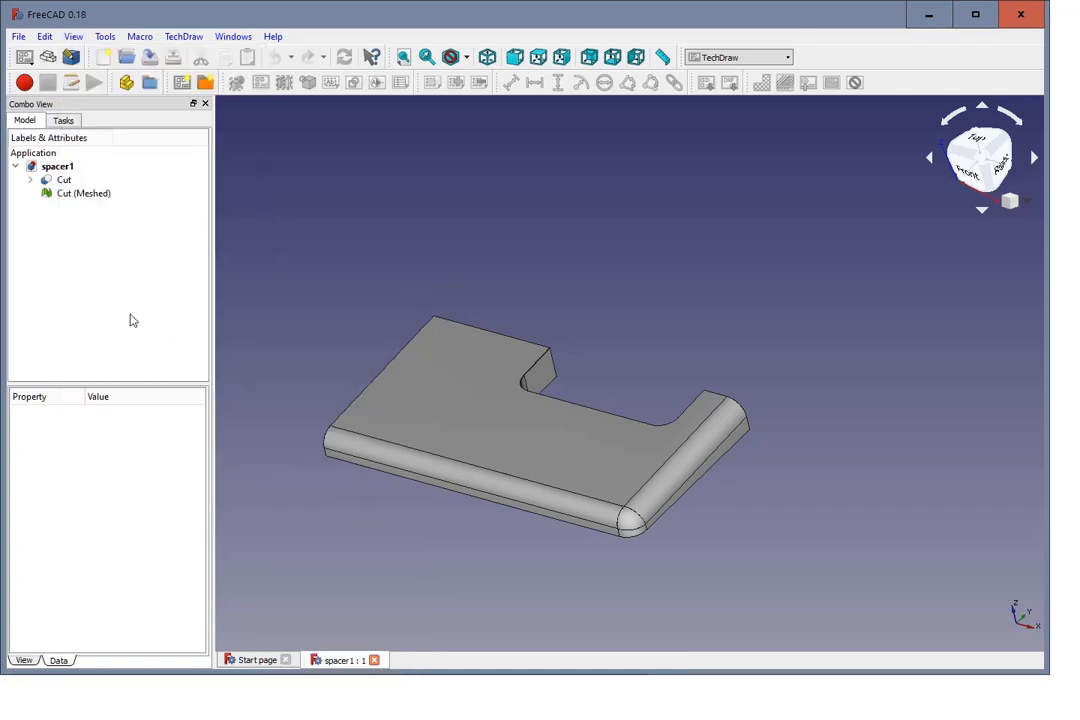
Step: Insert a new default drawing page and delete it from the document
{"action": "left_click", "coordinate": [182, 84]}
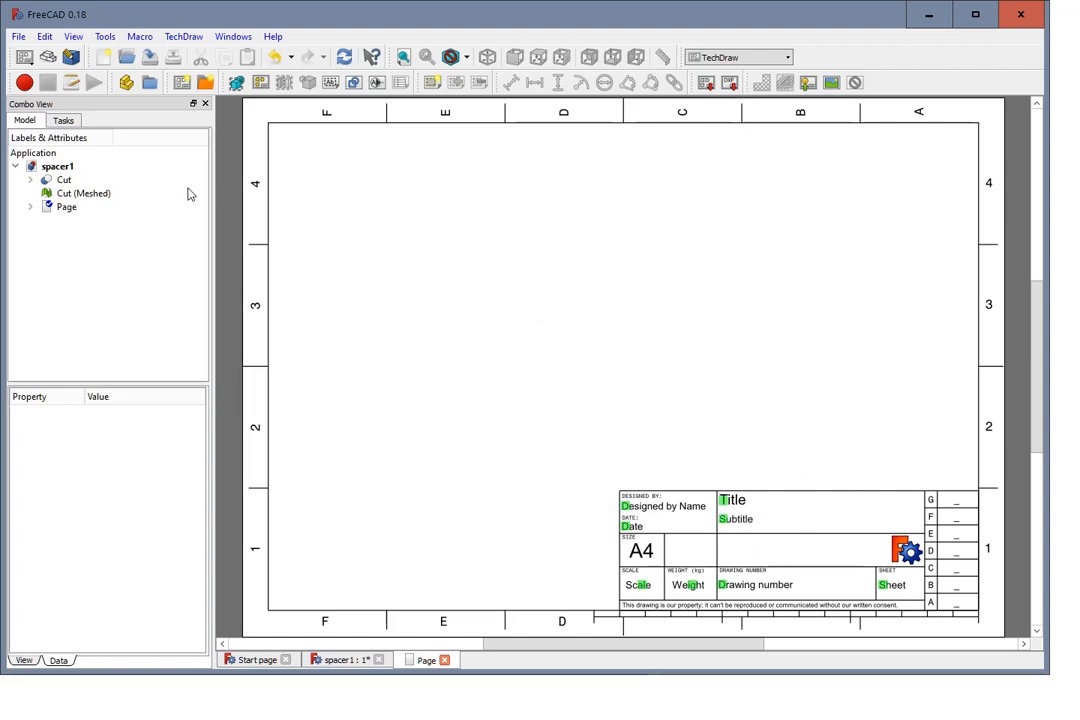
{"action": "left_click", "coordinate": [63, 209]}
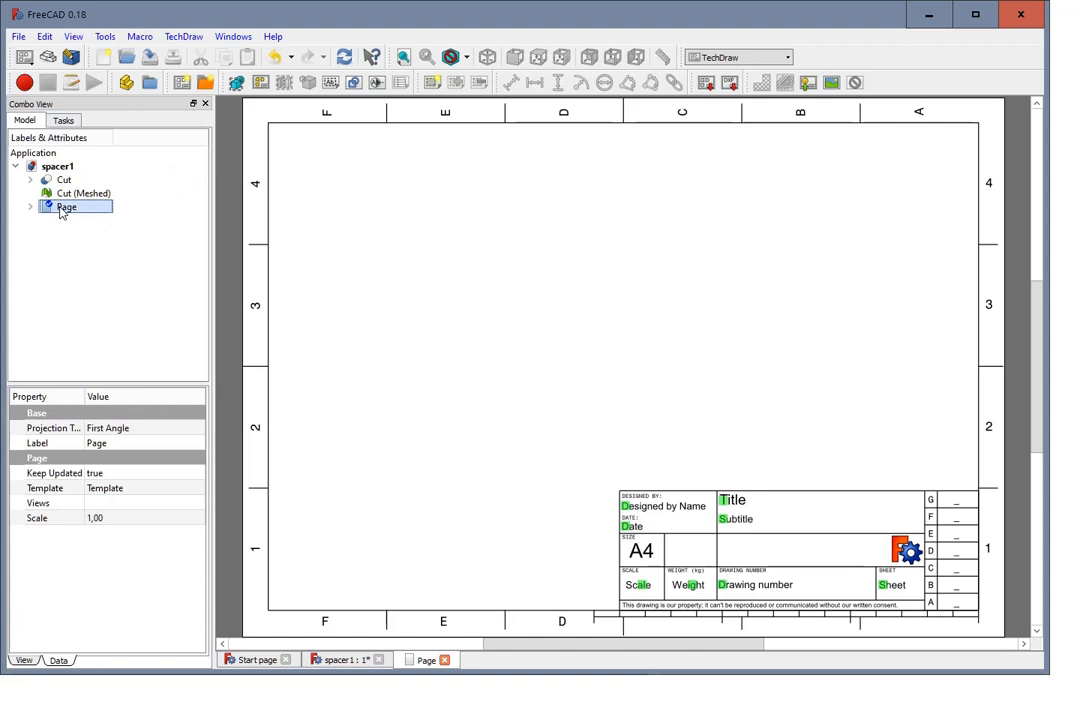
{"action": "key", "text": "Delete"}
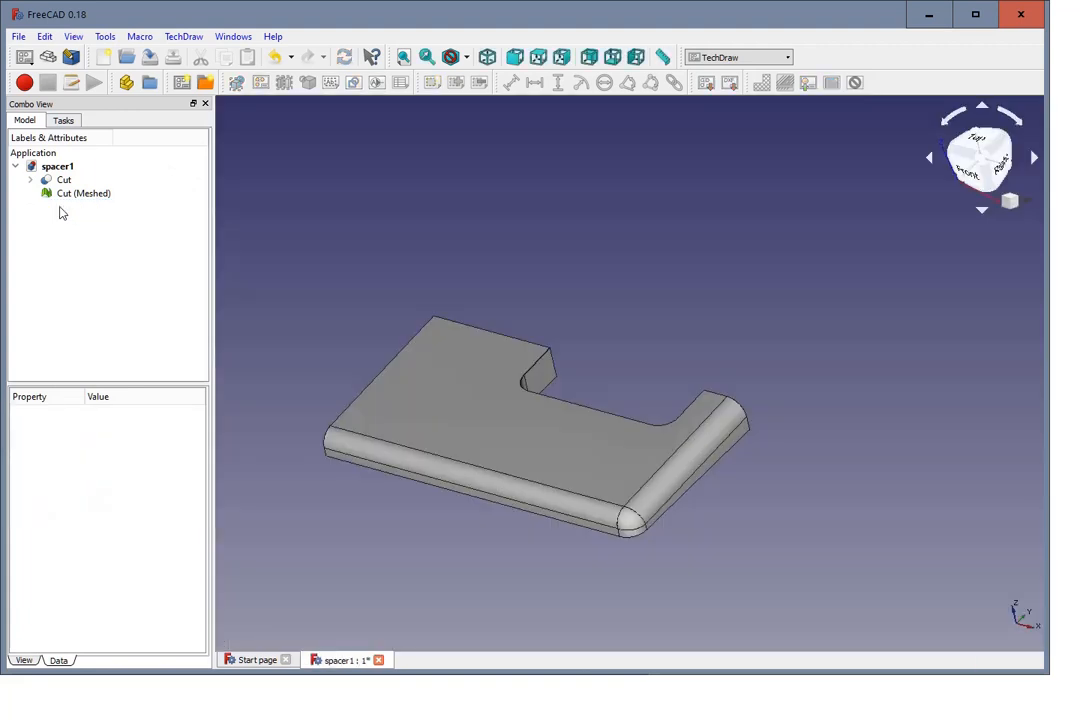
Step: Insert a drawing page from the A4_Portrait_blank.svg template, inspect the blank sheet and delete the page
{"action": "left_click", "coordinate": [206, 85]}
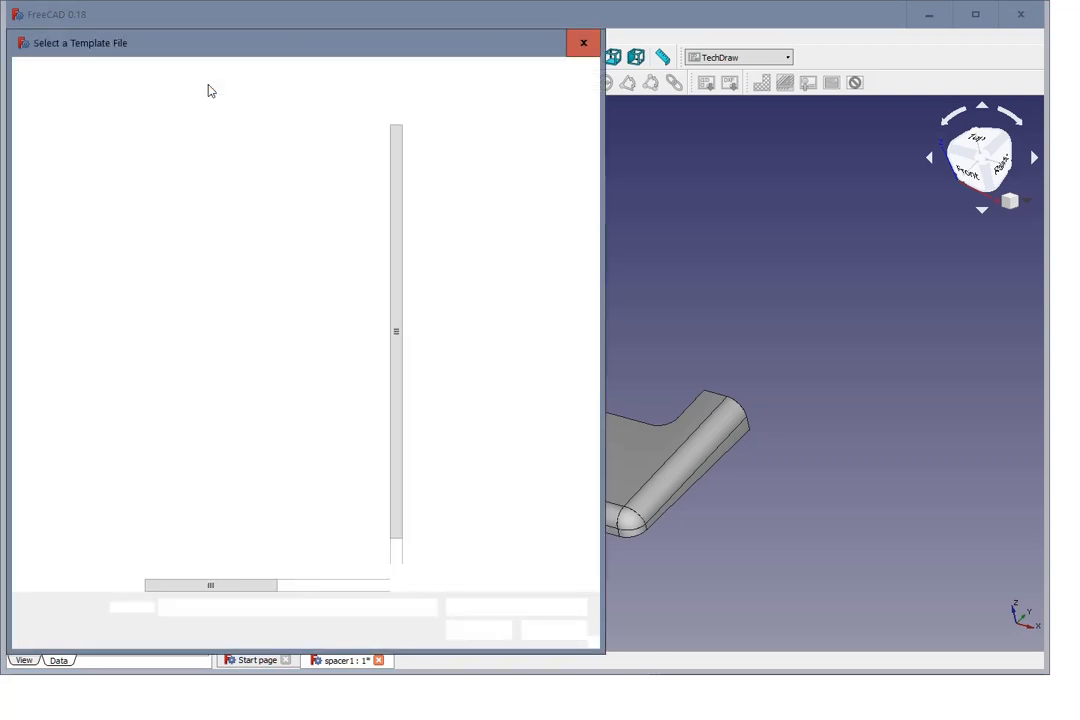
{"action": "scroll", "coordinate": [250, 208], "scroll_direction": "down", "scroll_amount": 1}
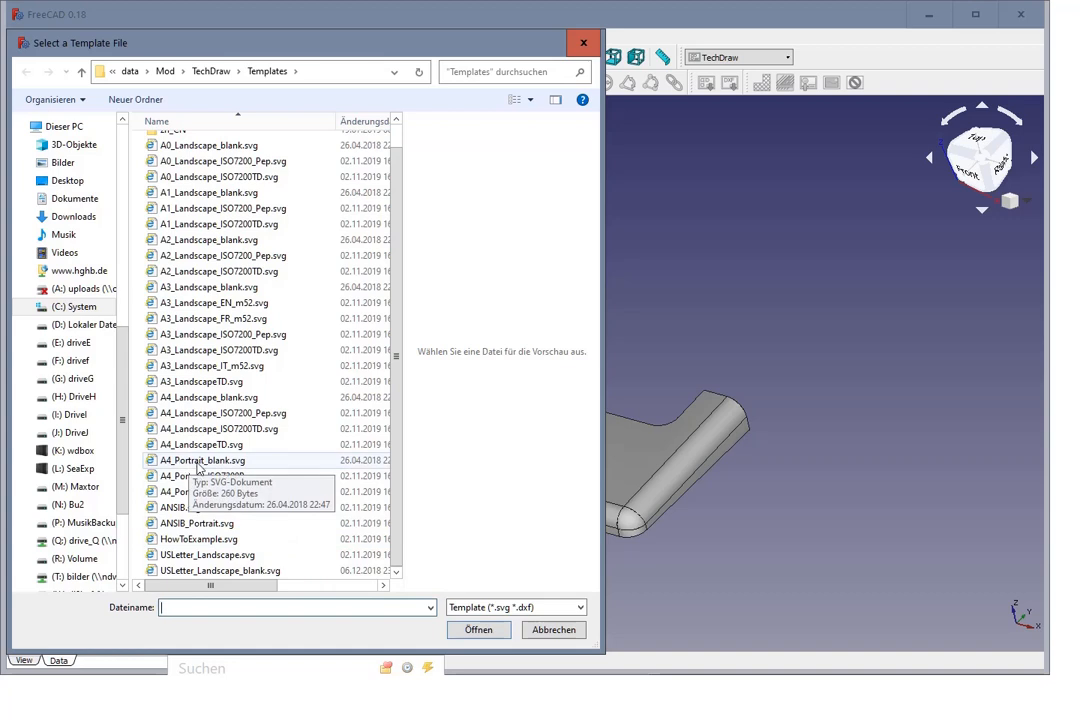
{"action": "left_click", "coordinate": [197, 462]}
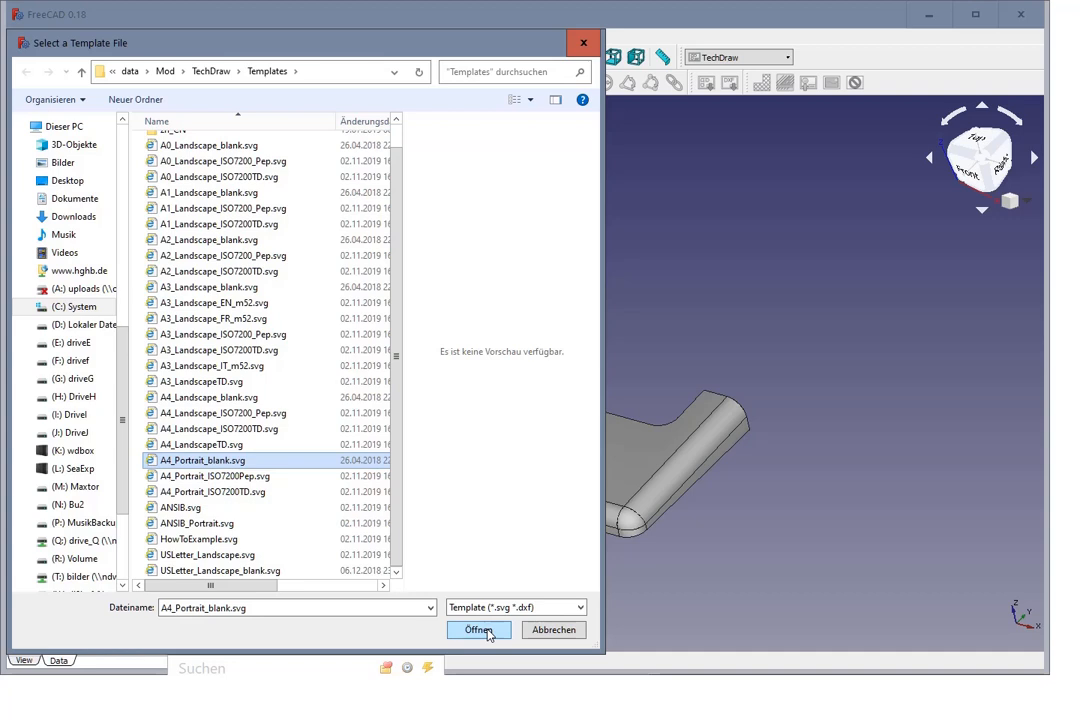
{"action": "left_click", "coordinate": [479, 630]}
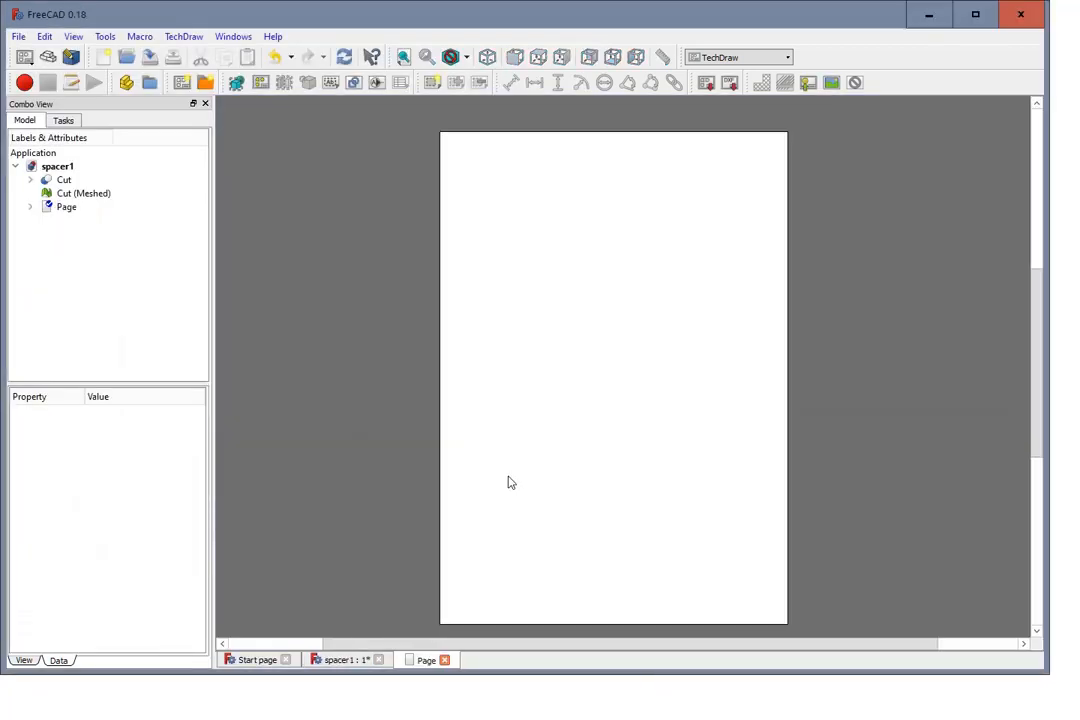
{"action": "scroll", "coordinate": [509, 483], "scroll_direction": "down", "scroll_amount": 1}
{"action": "scroll", "coordinate": [801, 416], "scroll_direction": "up", "scroll_amount": 1}
{"action": "scroll", "coordinate": [810, 416], "scroll_direction": "down", "scroll_amount": 1}
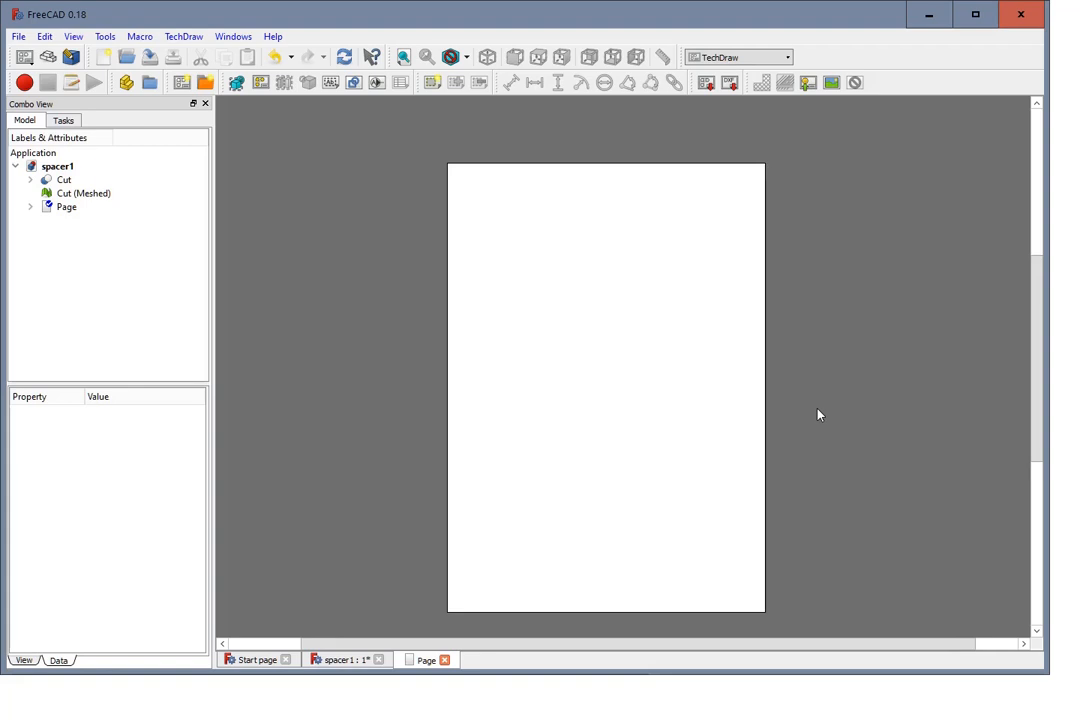
{"action": "scroll", "coordinate": [837, 410], "scroll_direction": "up", "scroll_amount": 1}
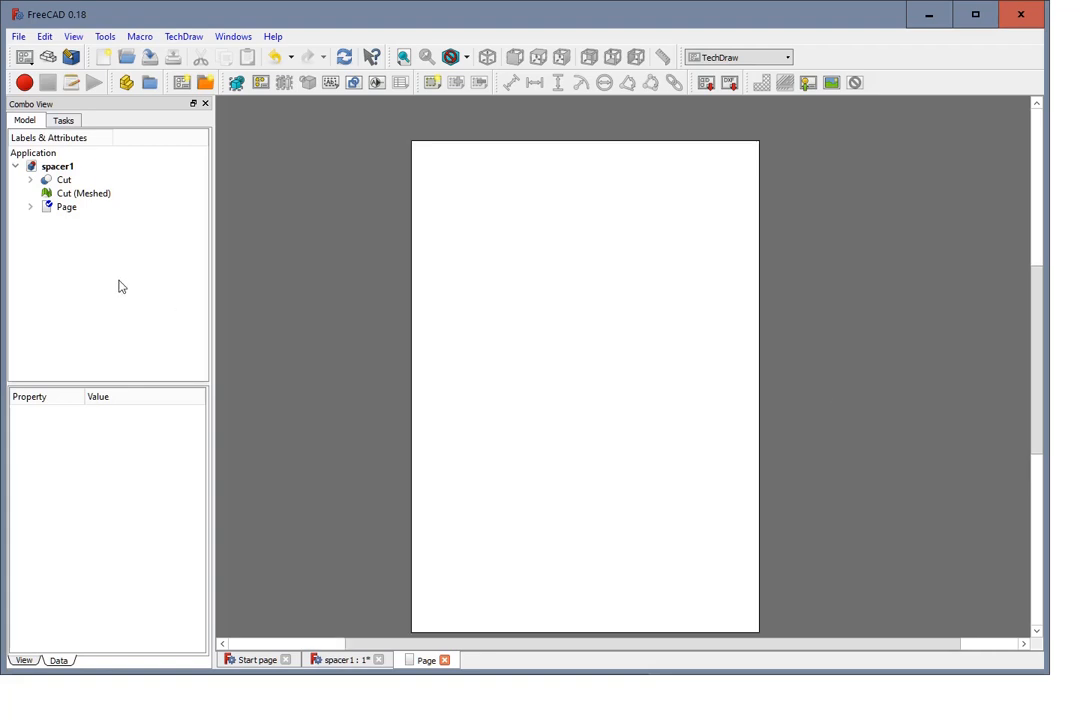
{"action": "left_click", "coordinate": [70, 210]}
{"action": "key", "text": "Delete"}
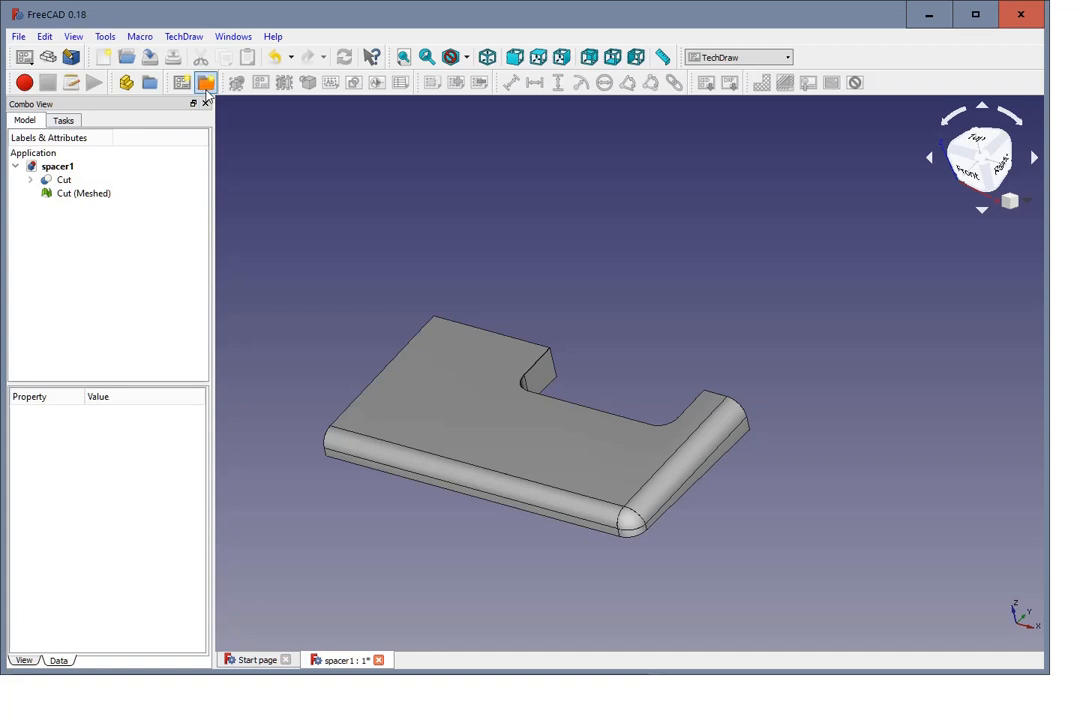
Step: Insert a new drawing page from the A4_Landscape_blank.svg template
{"action": "left_click", "coordinate": [205, 82]}
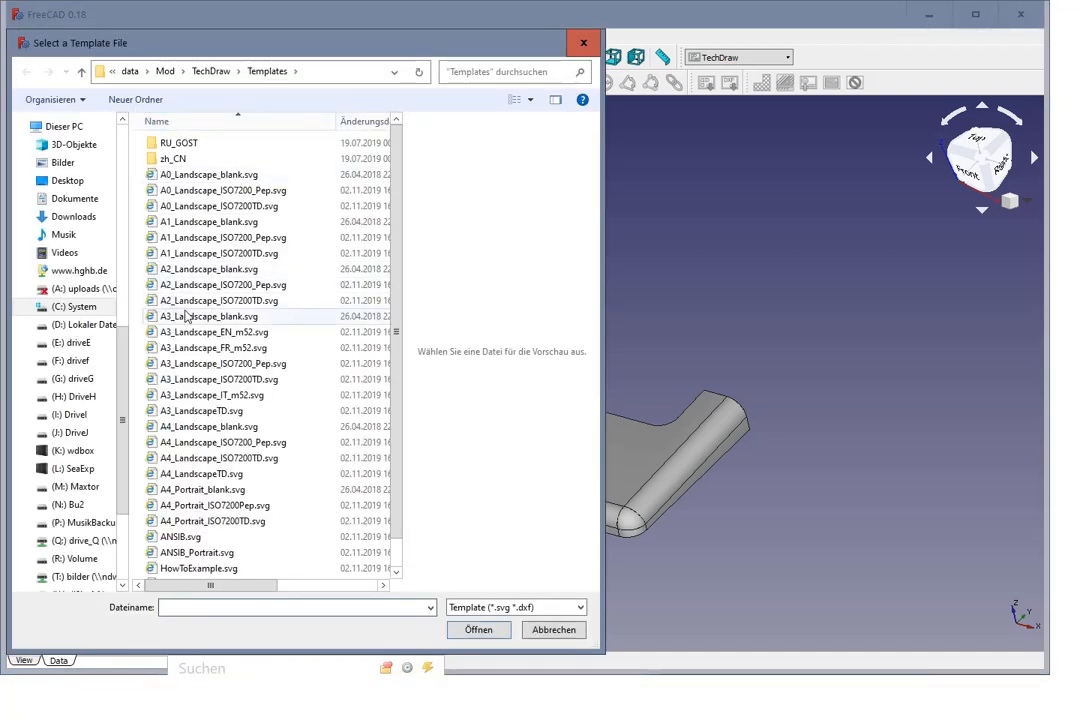
{"action": "left_click", "coordinate": [206, 318]}
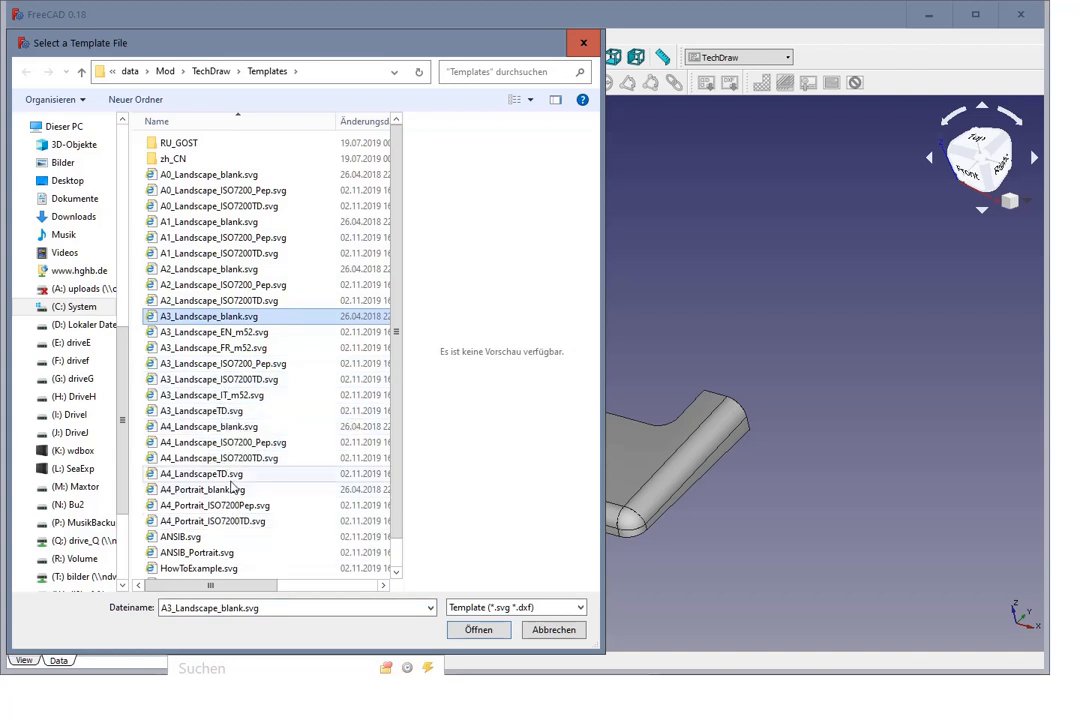
{"action": "left_click", "coordinate": [204, 491]}
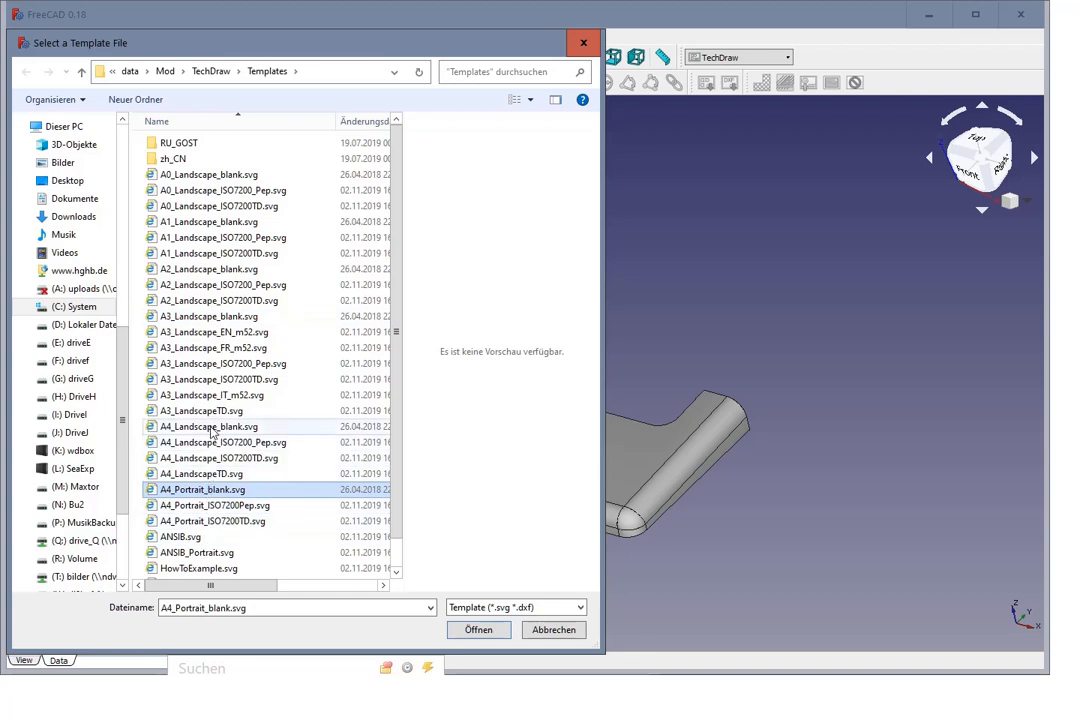
{"action": "left_click", "coordinate": [212, 427]}
{"action": "double_click", "coordinate": [211, 429]}
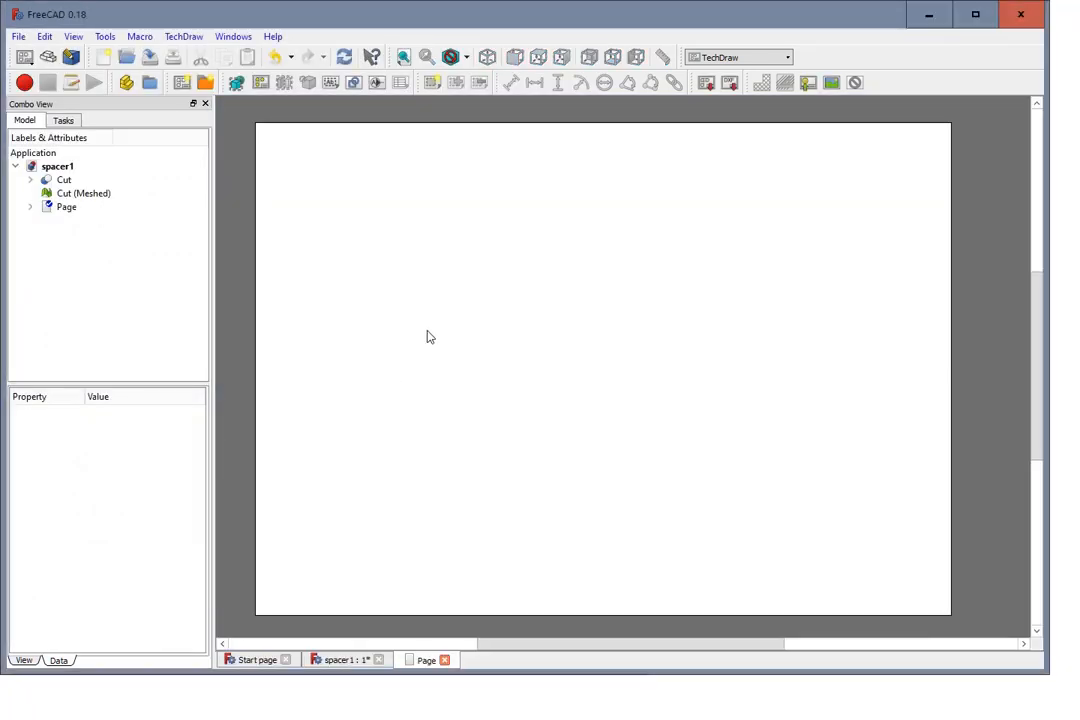
Step: Orient the 3D model to the top view and insert a view of the Cut object on the drawing page
{"action": "left_click", "coordinate": [62, 182]}
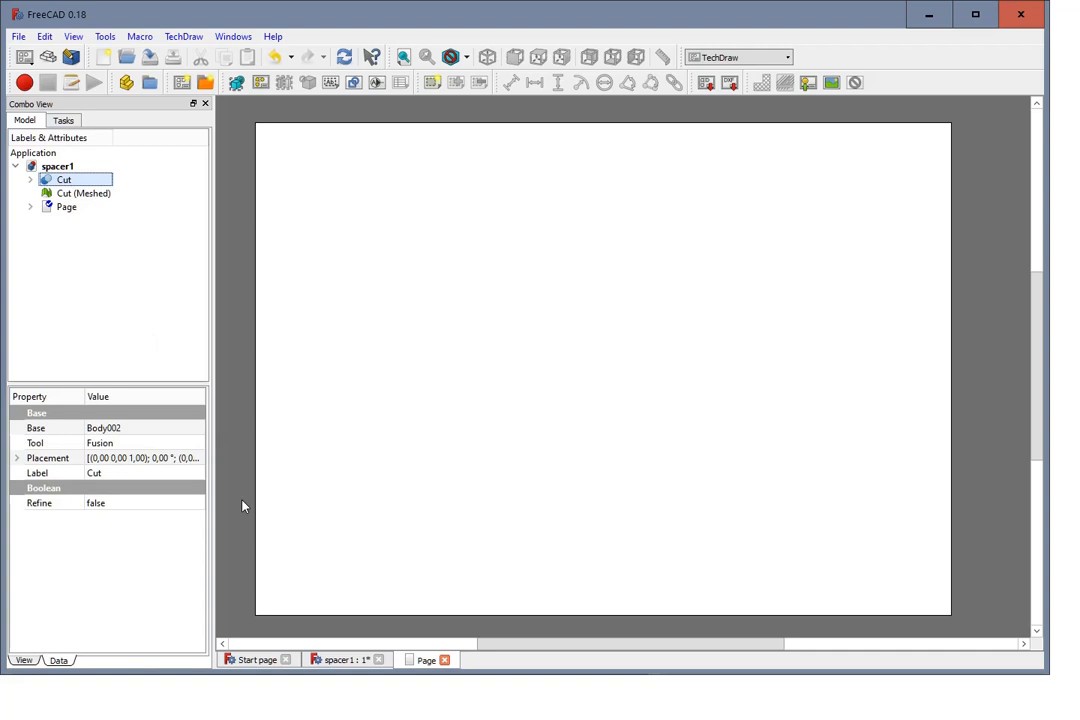
{"action": "left_click", "coordinate": [343, 661]}
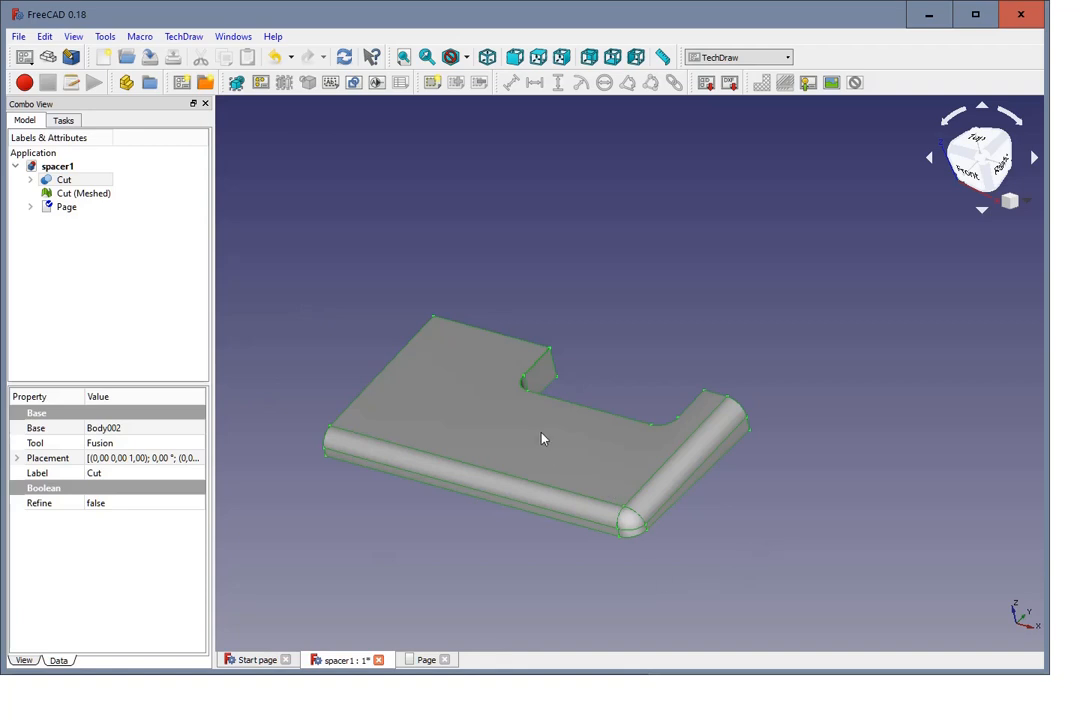
{"action": "left_click", "coordinate": [538, 57]}
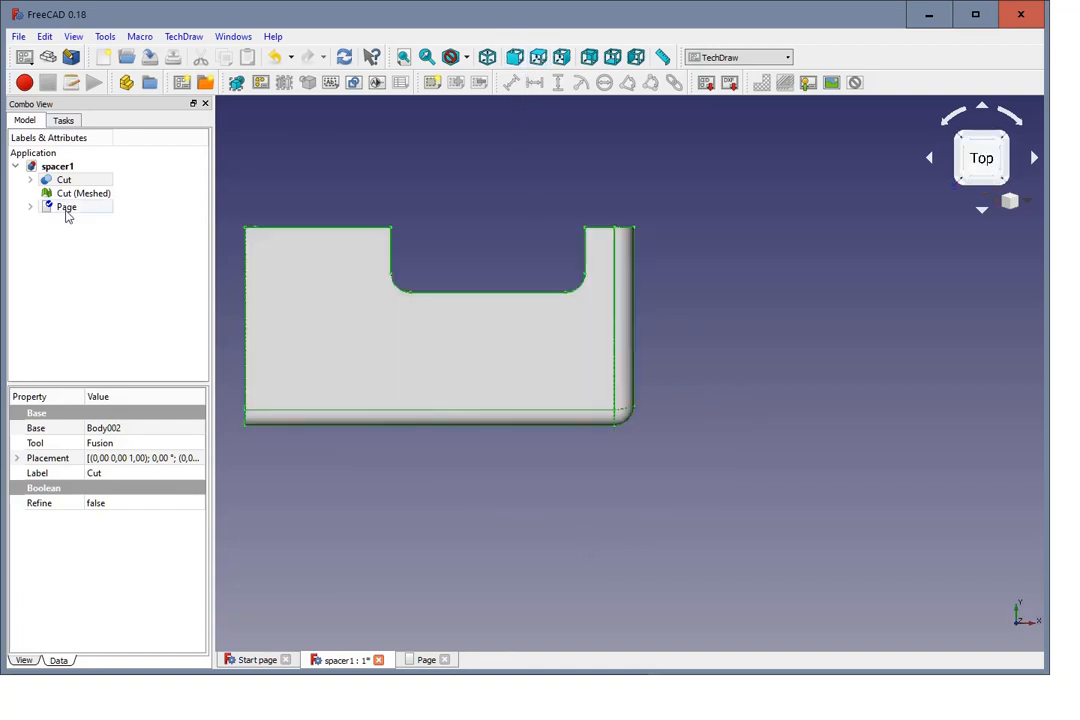
{"action": "left_click", "coordinate": [66, 208]}
{"action": "left_click", "coordinate": [428, 659]}
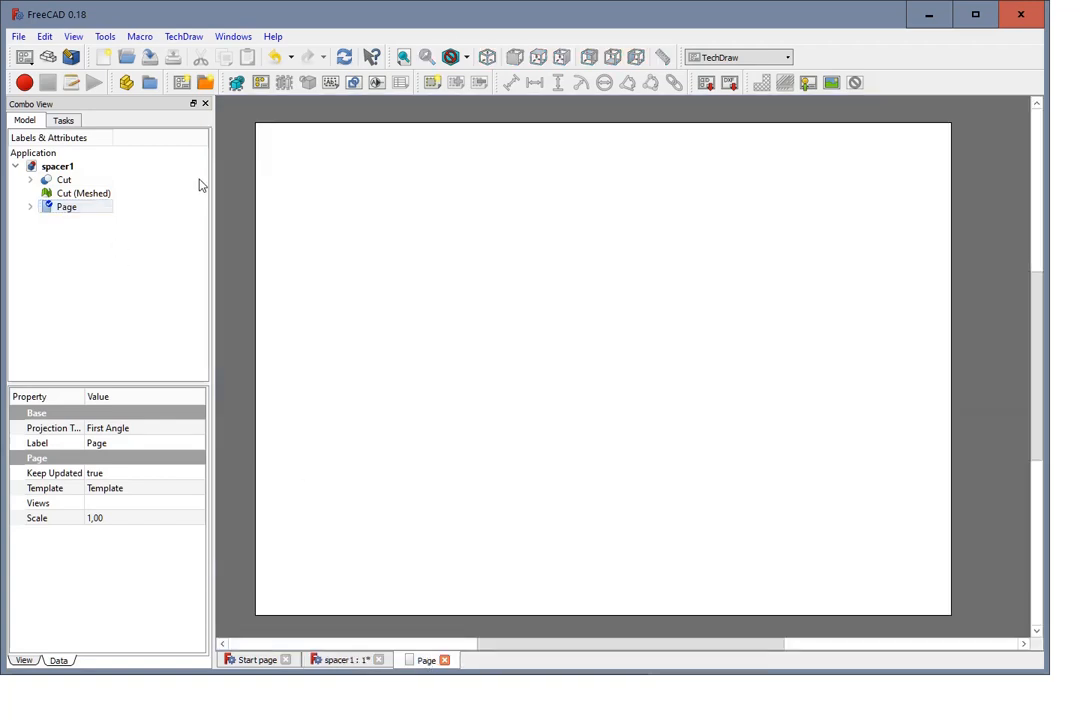
{"action": "left_click", "coordinate": [63, 180]}
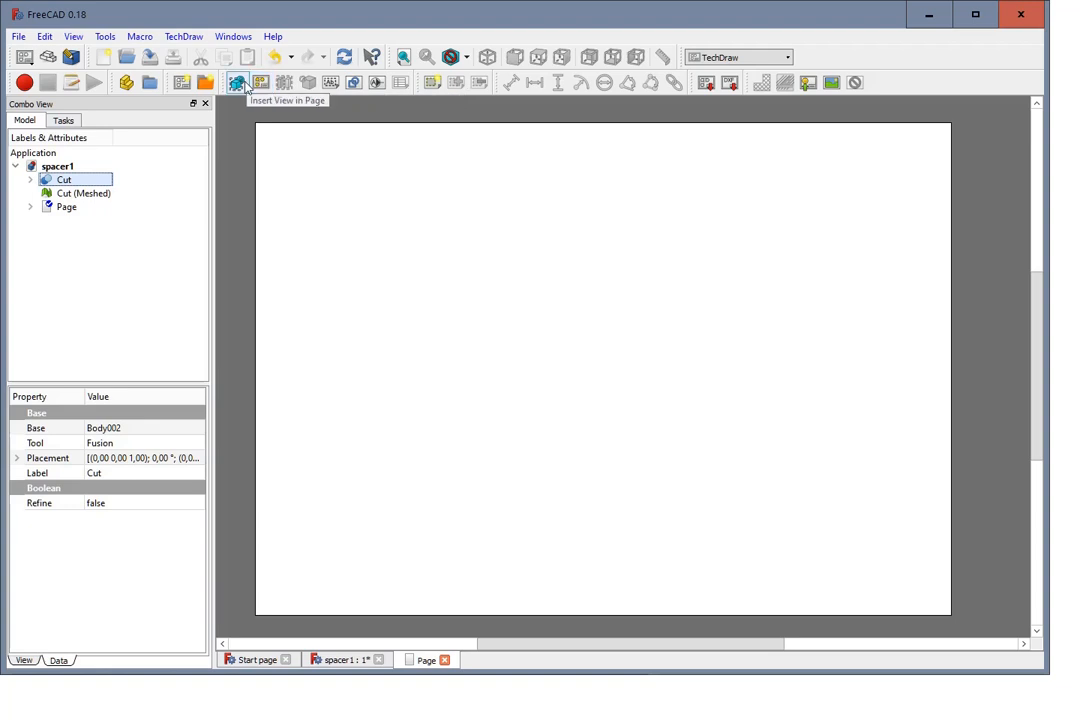
{"action": "left_click", "coordinate": [236, 84]}
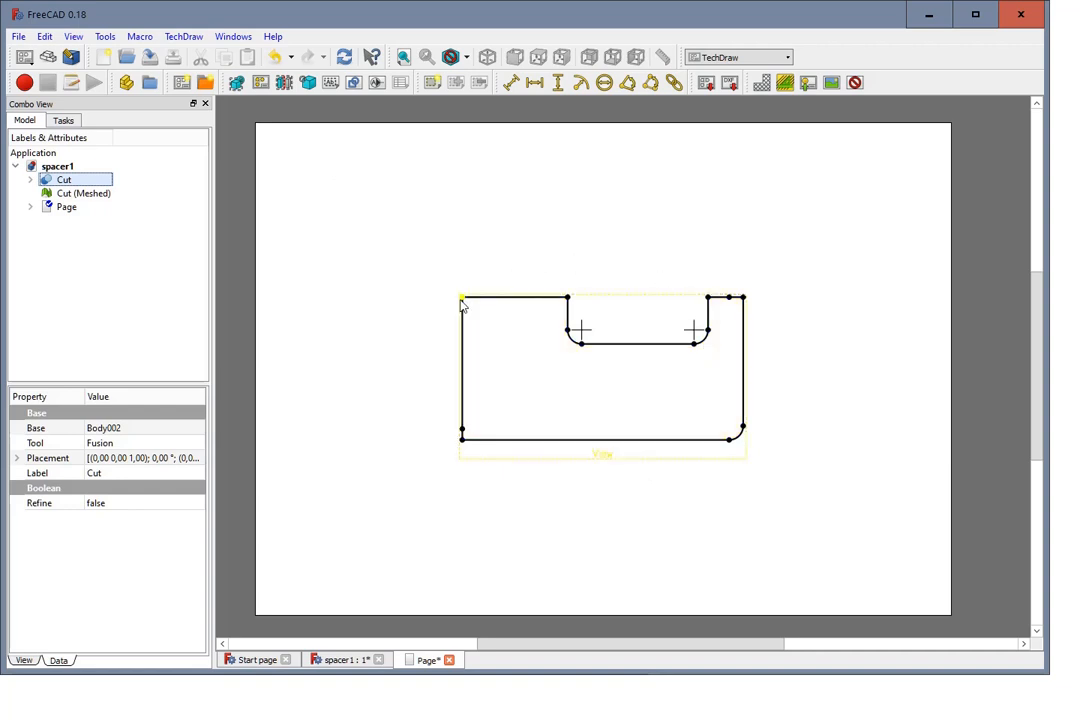
Step: Add a horizontal dimension to the upper edge left of the notch and place it above the part
{"action": "scroll", "coordinate": [827, 429], "scroll_direction": "up", "scroll_amount": 1}
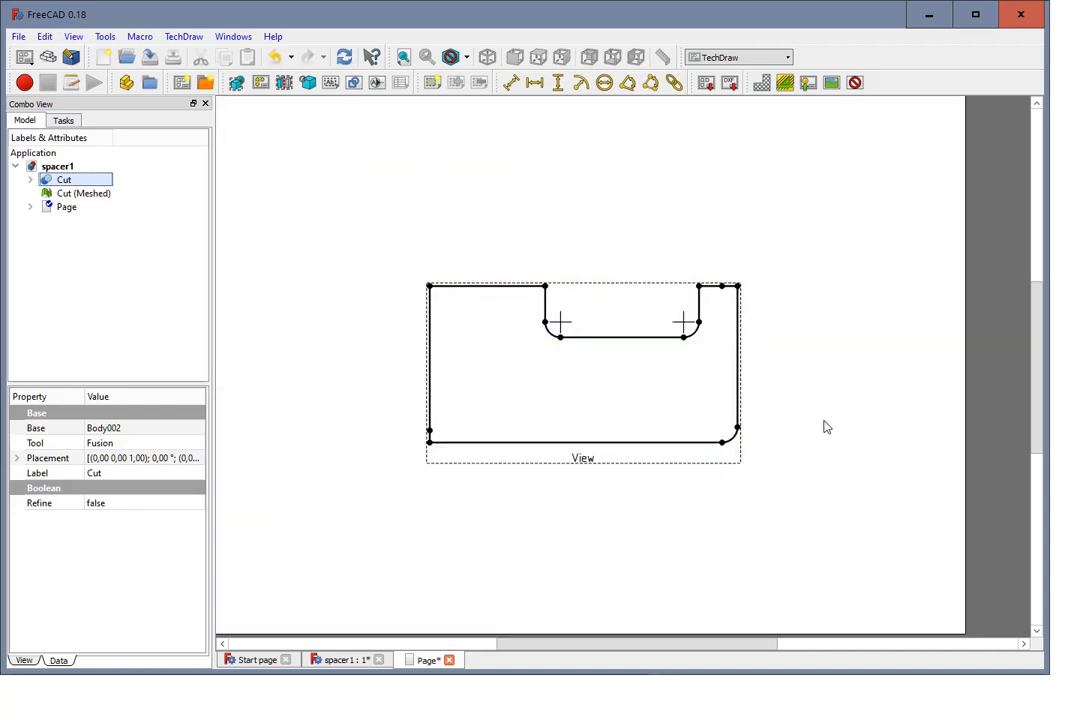
{"action": "scroll", "coordinate": [829, 412], "scroll_direction": "up", "scroll_amount": 1}
{"action": "scroll", "coordinate": [829, 412], "scroll_direction": "down", "scroll_amount": 1}
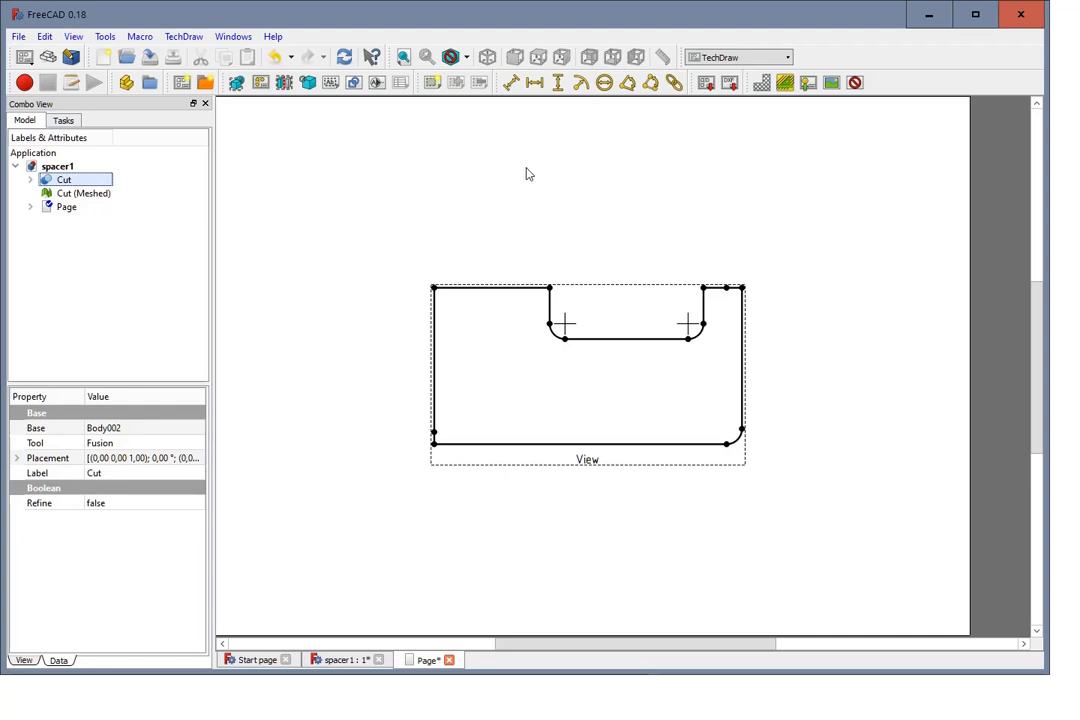
{"action": "left_click", "coordinate": [499, 288]}
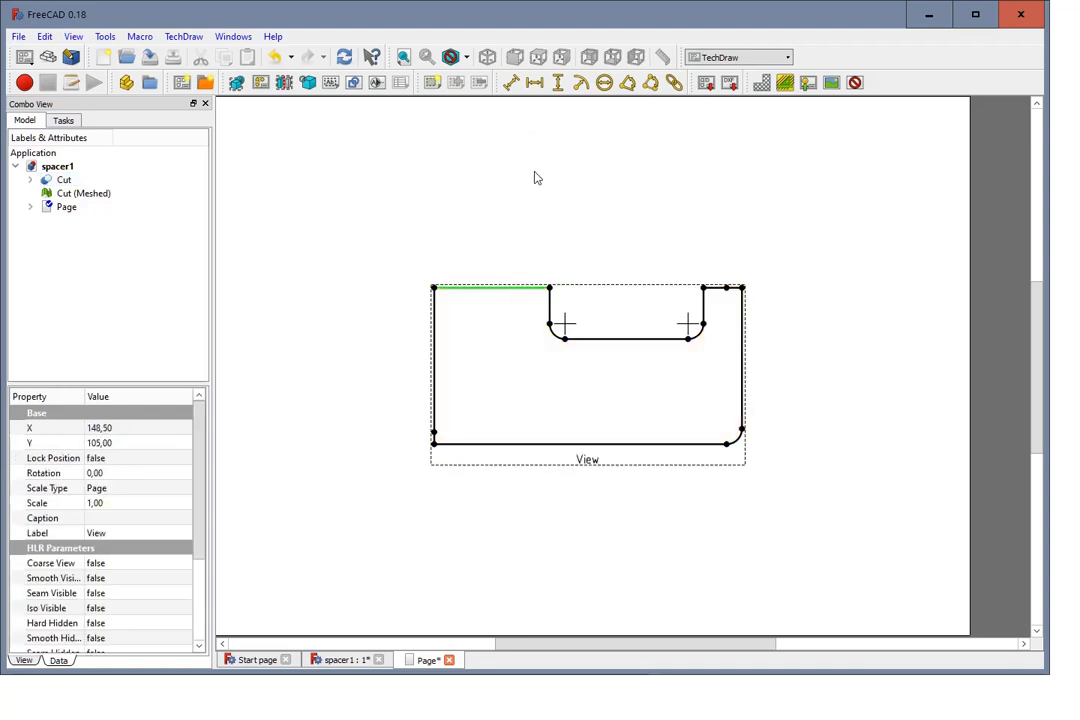
{"action": "left_click", "coordinate": [535, 84]}
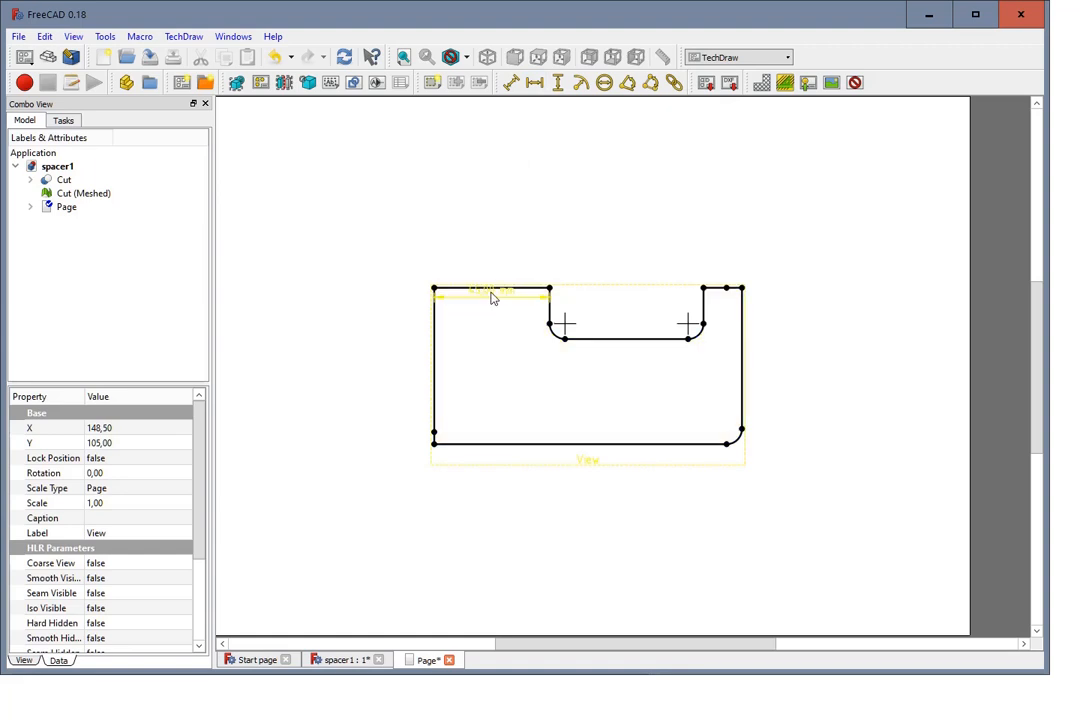
{"action": "left_click_drag", "start_coordinate": [492, 298], "coordinate": [492, 191]}
{"action": "left_click", "coordinate": [502, 255]}
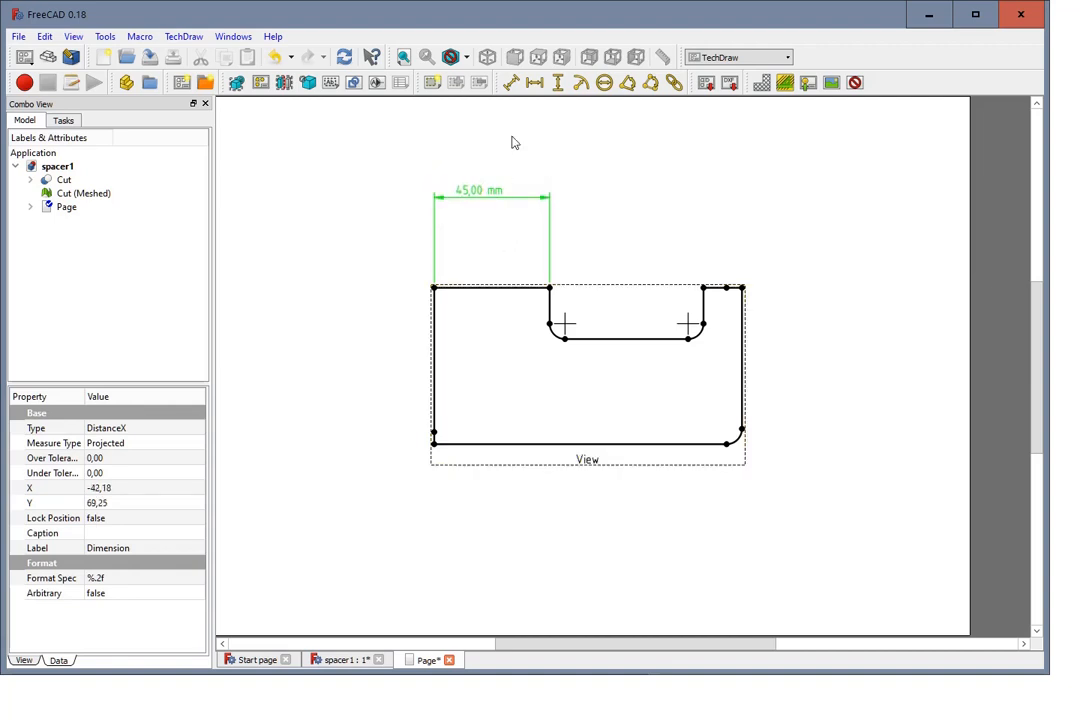
Step: Add a horizontal dimension between the part's upper left and upper right corners, placed above the existing dimension
{"action": "left_click", "coordinate": [435, 290]}
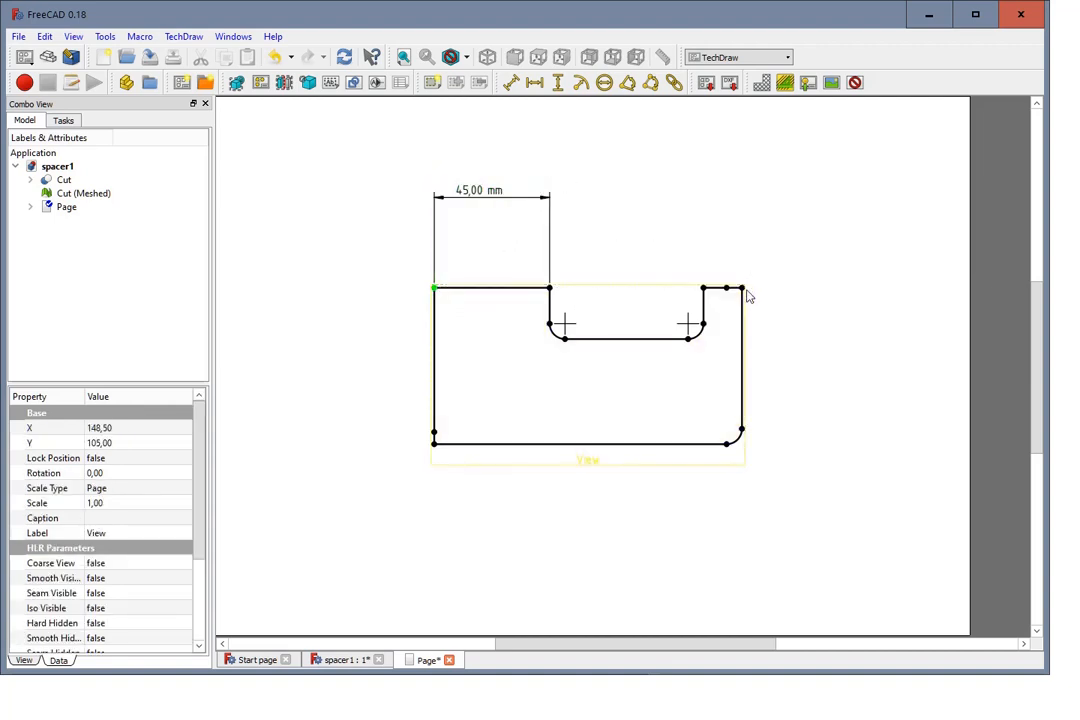
{"action": "left_click", "coordinate": [743, 289]}
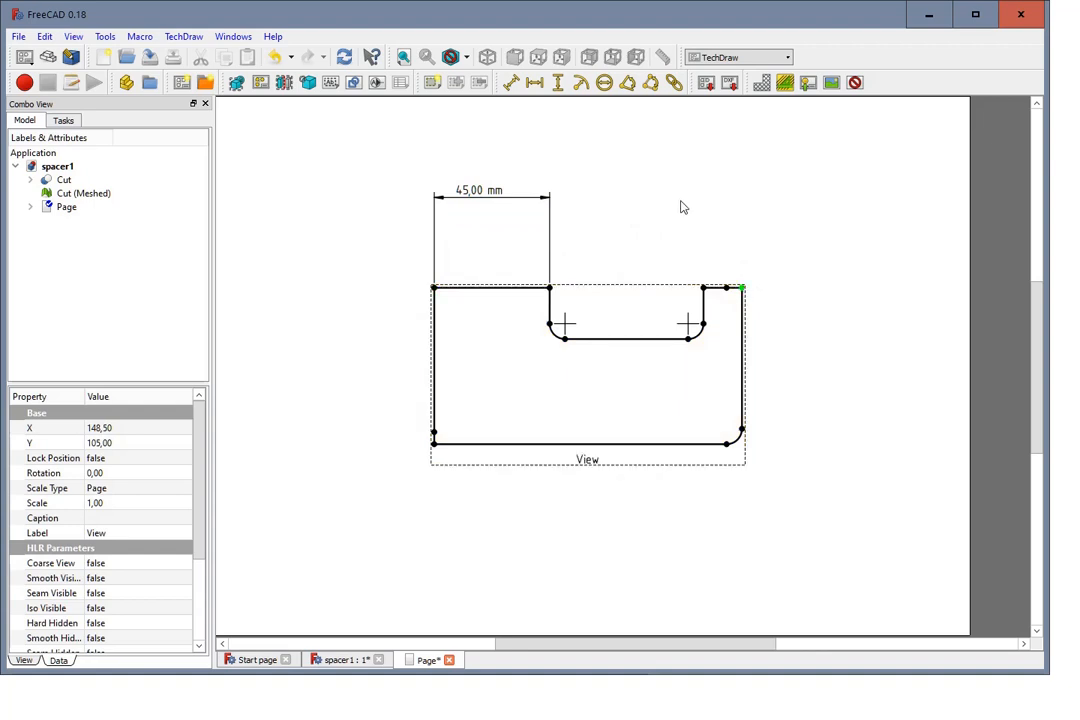
{"action": "left_click", "coordinate": [435, 290], "text": "ctrl"}
{"action": "left_click", "coordinate": [536, 86]}
{"action": "left_click_drag", "start_coordinate": [590, 292], "coordinate": [590, 162]}
{"action": "left_click", "coordinate": [593, 210]}
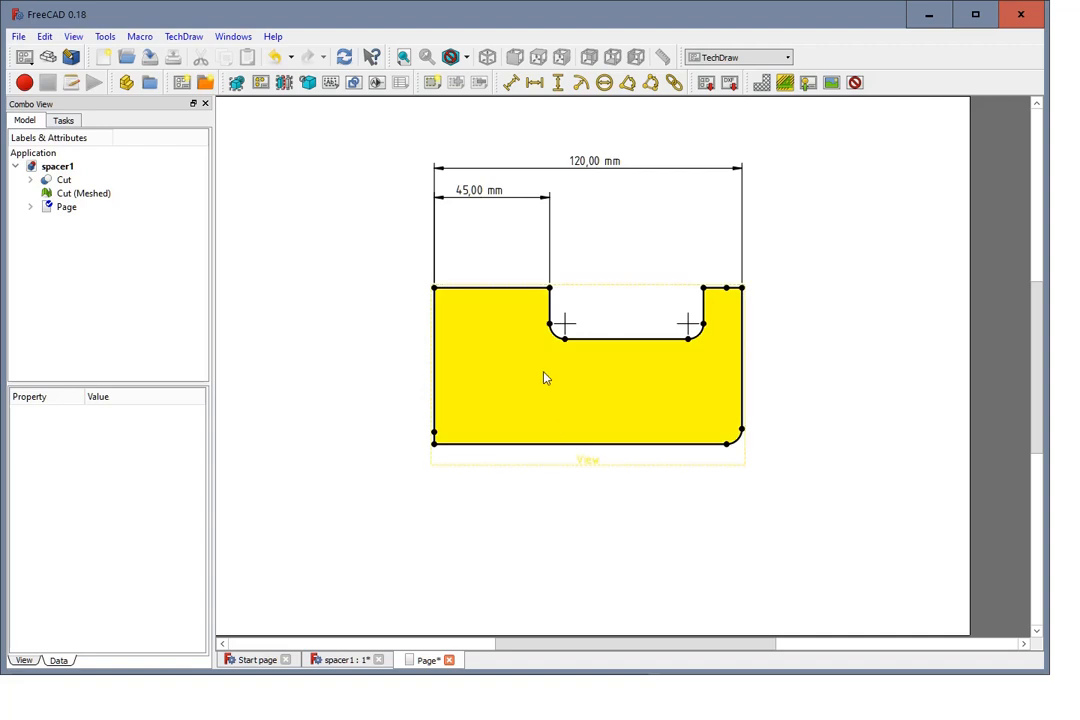
Step: Add a diameter dimension to the notch's left corner arc and place its text to the lower left of the arc
{"action": "left_click", "coordinate": [559, 345]}
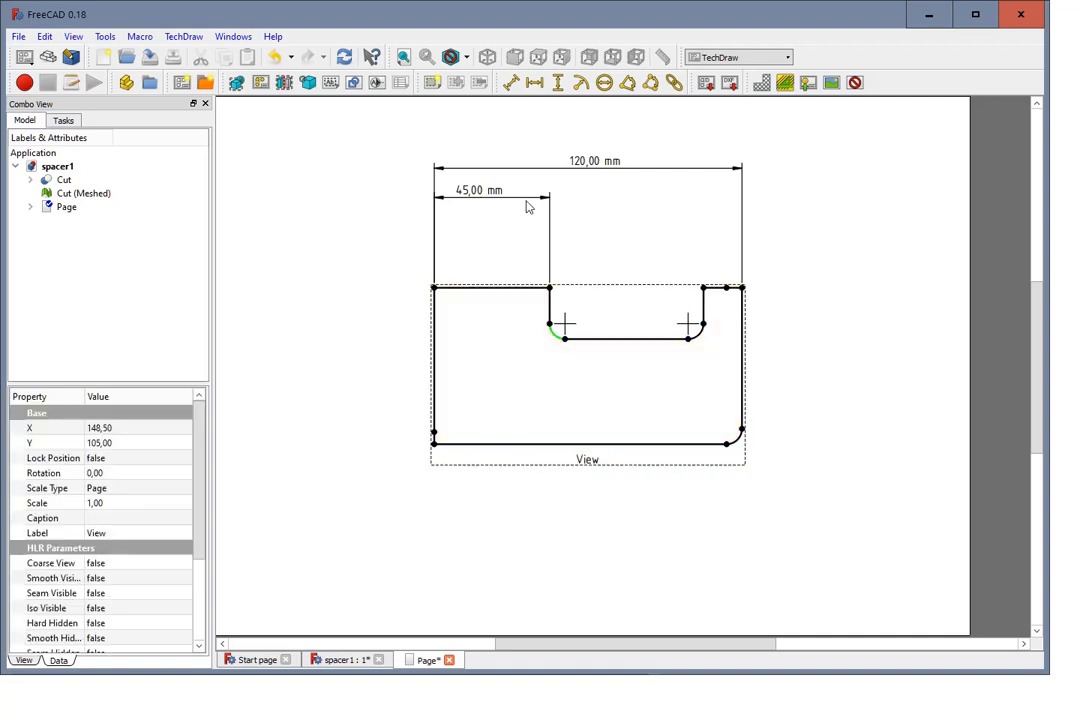
{"action": "left_click", "coordinate": [607, 84]}
{"action": "left_click", "coordinate": [584, 372]}
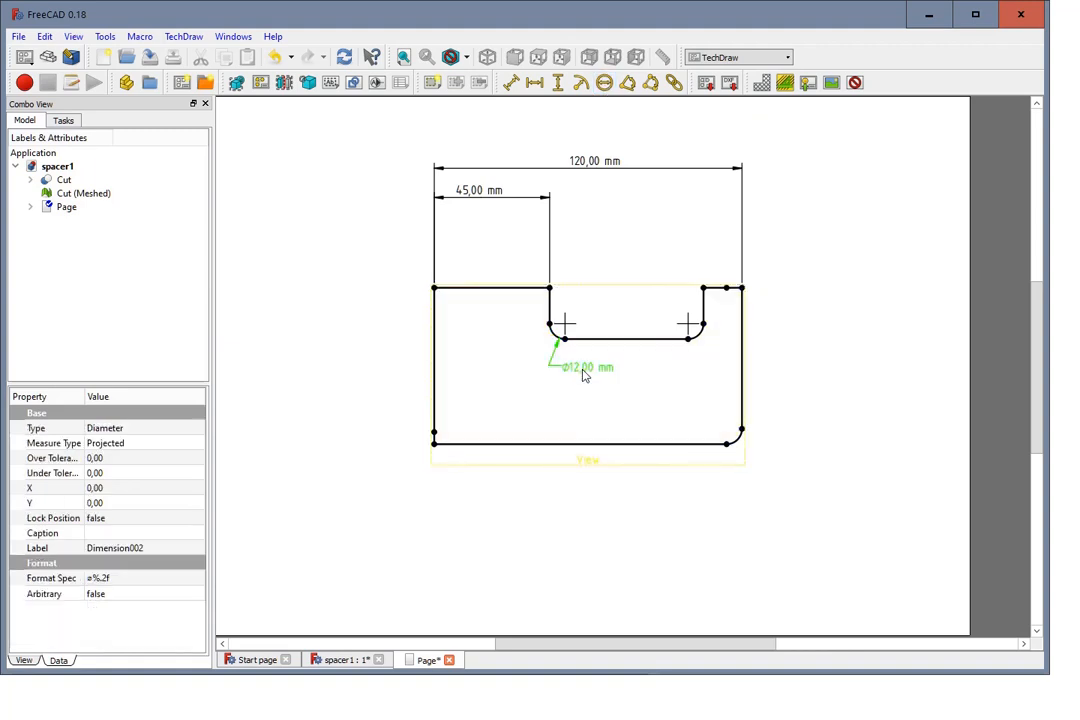
{"action": "left_click_drag", "start_coordinate": [586, 376], "coordinate": [497, 371]}
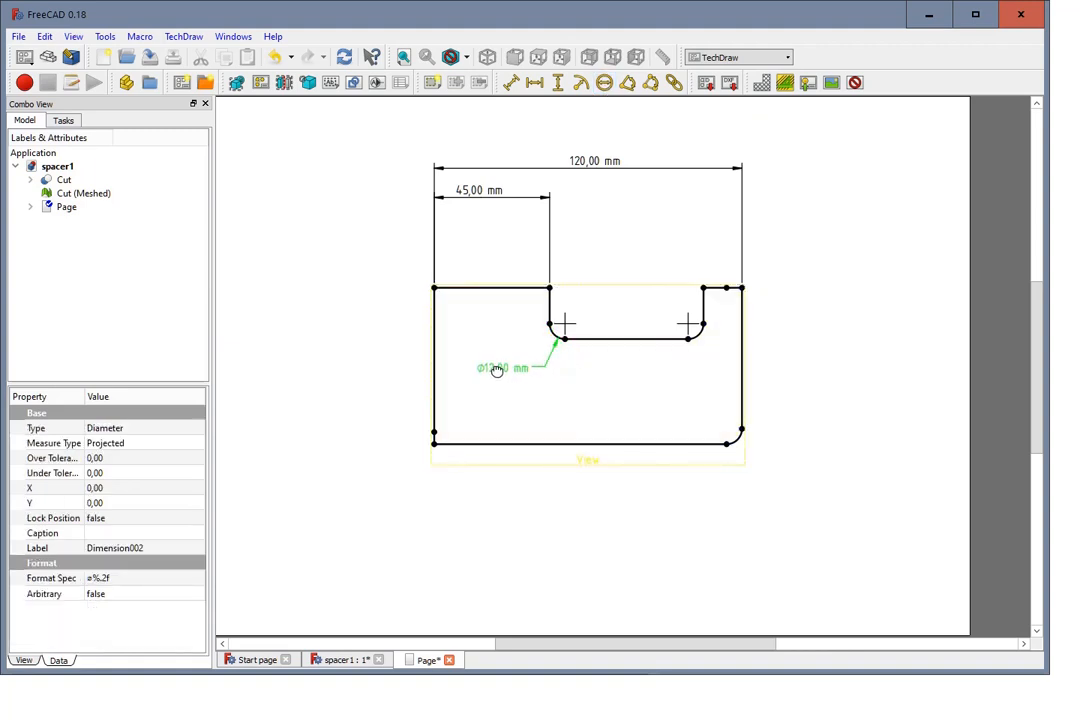
Step: Add an angle dimension between the part's bottom and left edges and place it close to their shared corner
{"action": "scroll", "coordinate": [571, 385], "scroll_direction": "up", "scroll_amount": 1}
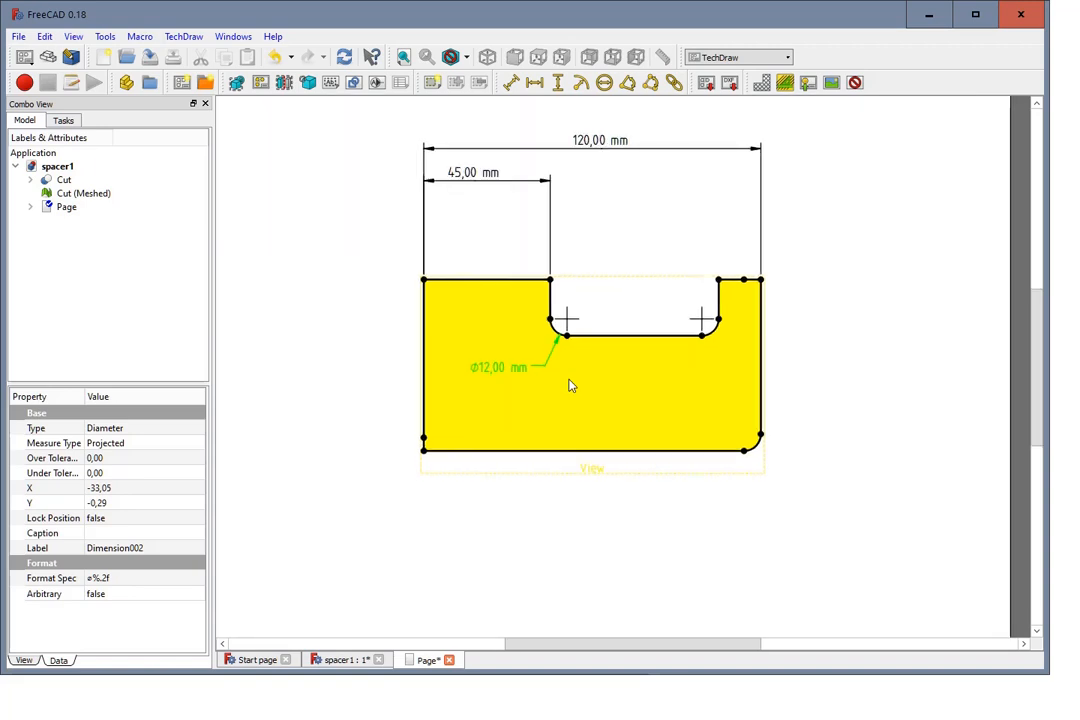
{"action": "scroll", "coordinate": [570, 384], "scroll_direction": "down", "scroll_amount": 1}
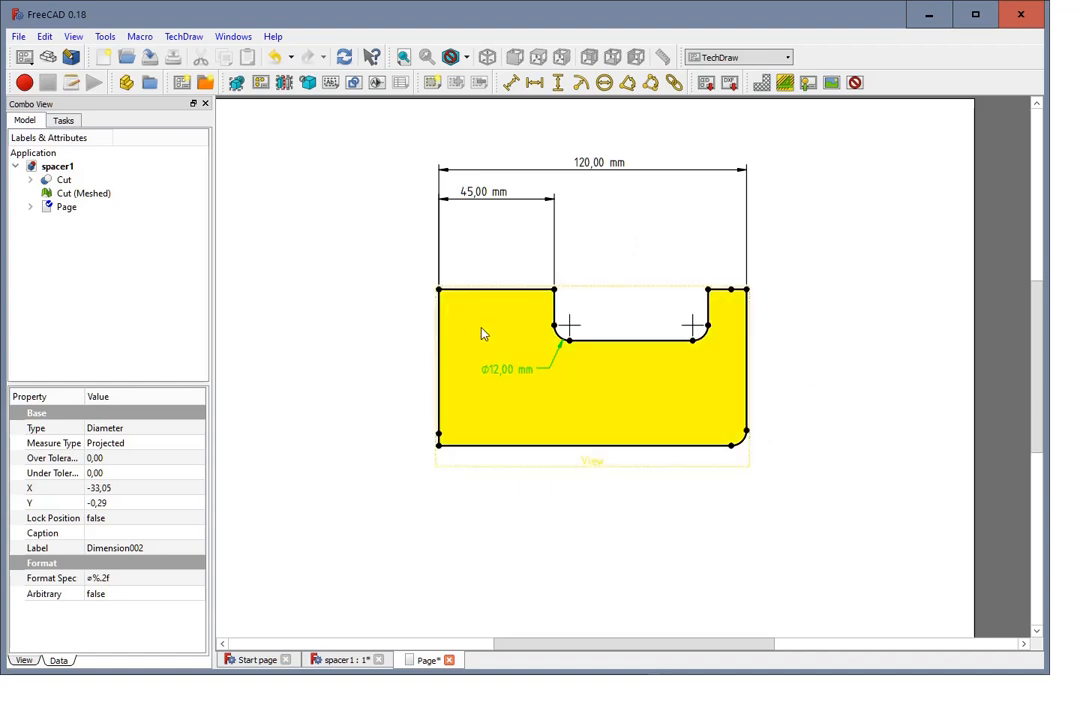
{"action": "left_click", "coordinate": [485, 445]}
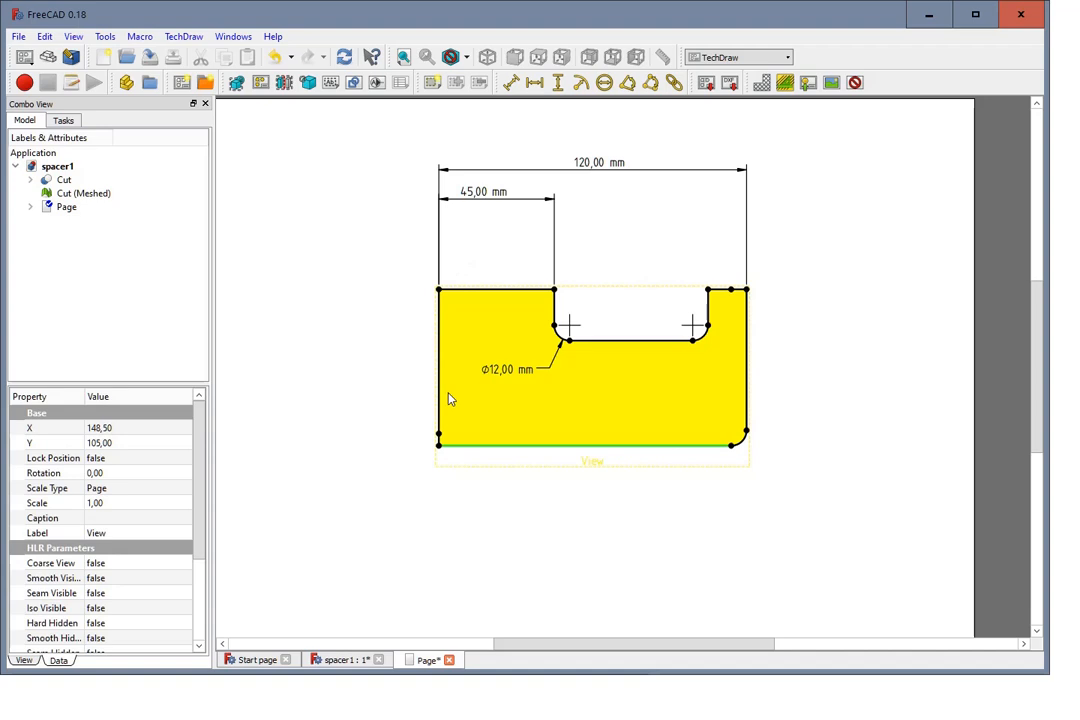
{"action": "left_click", "coordinate": [438, 398], "text": "ctrl"}
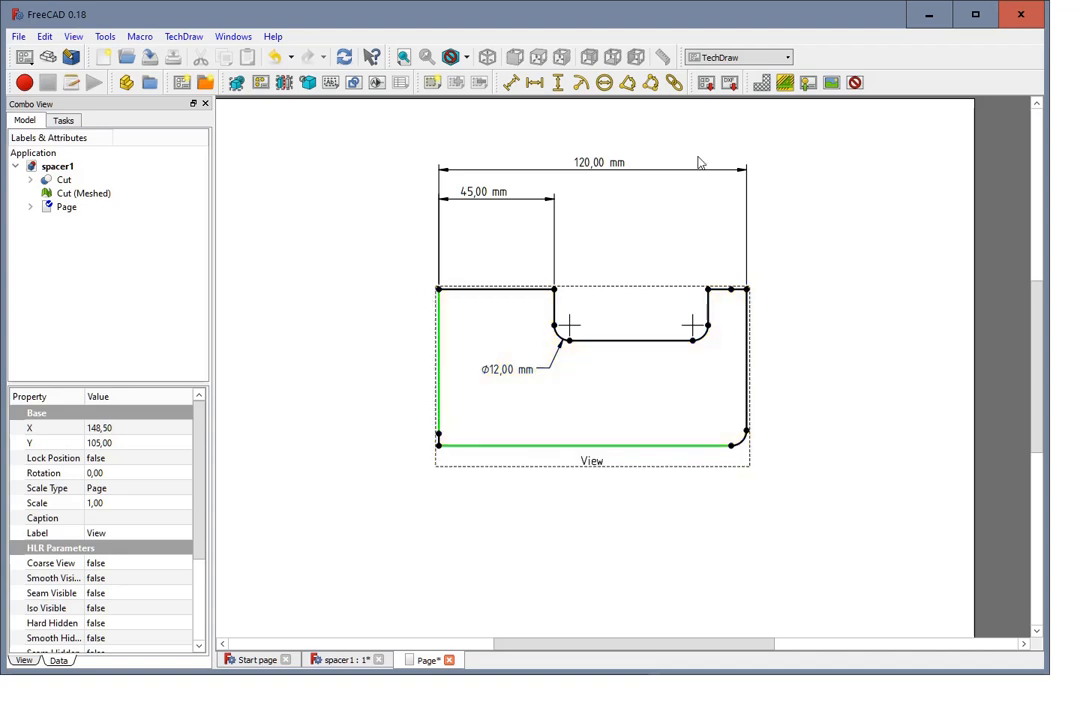
{"action": "left_click", "coordinate": [628, 83]}
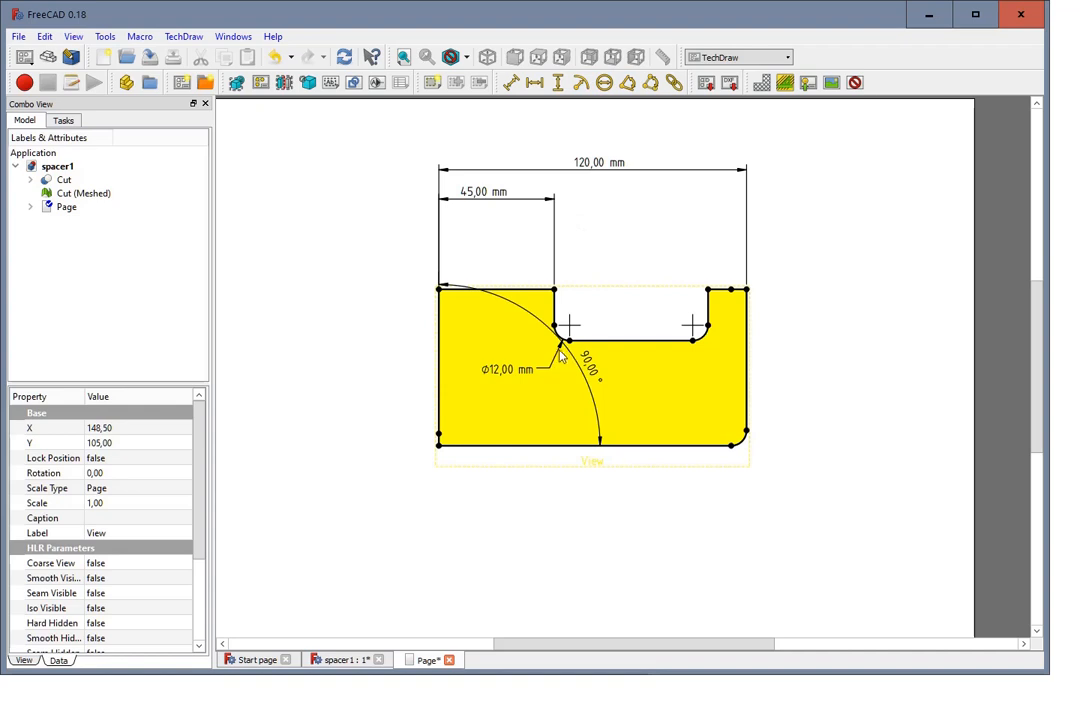
{"action": "left_click_drag", "start_coordinate": [585, 364], "coordinate": [503, 405]}
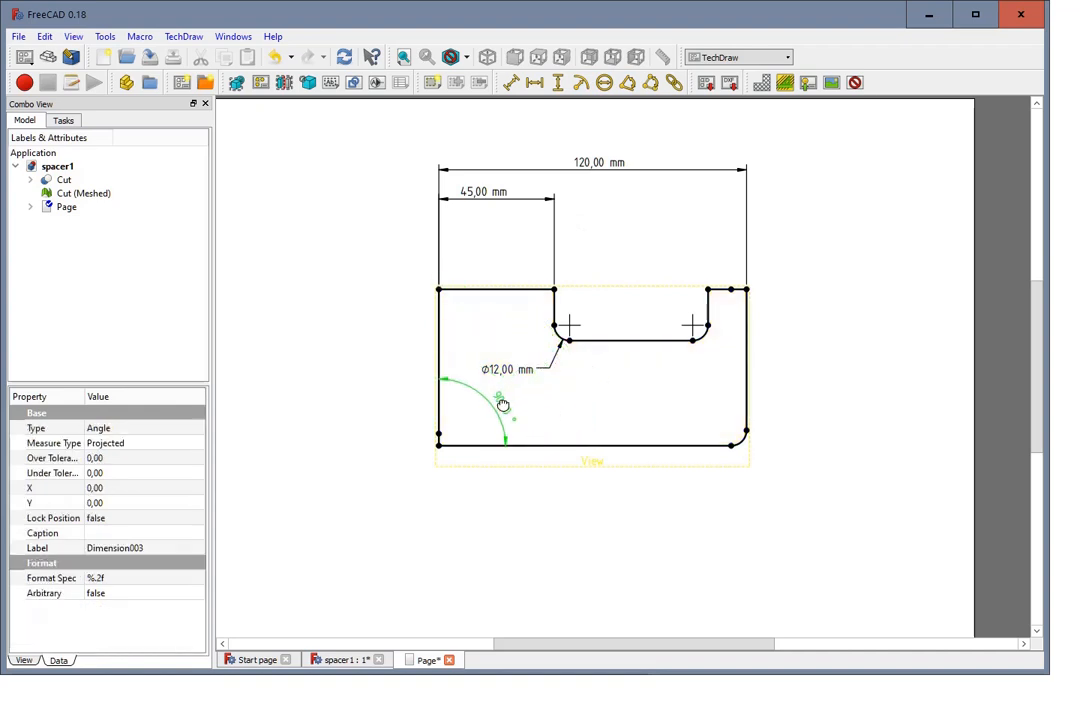
{"action": "left_click", "coordinate": [554, 410]}
{"action": "left_click", "coordinate": [852, 281]}
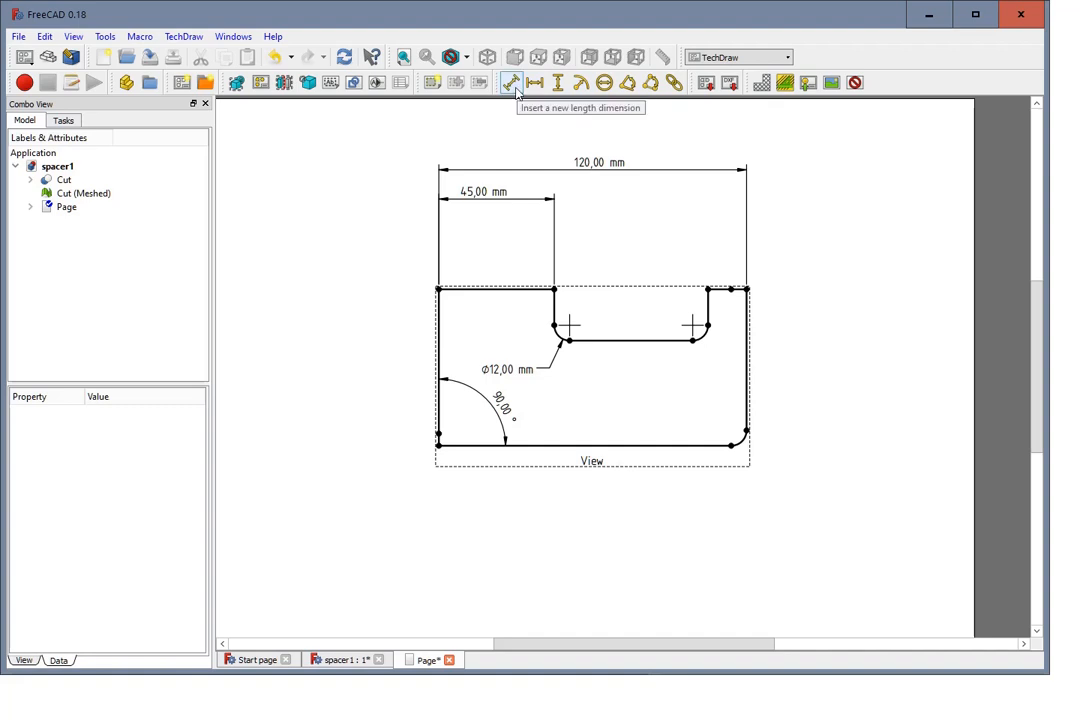
Step: Add a direct length dimension from the part's lower left corner to the notch's lower right vertex, placed below the part
{"action": "left_click", "coordinate": [440, 447]}
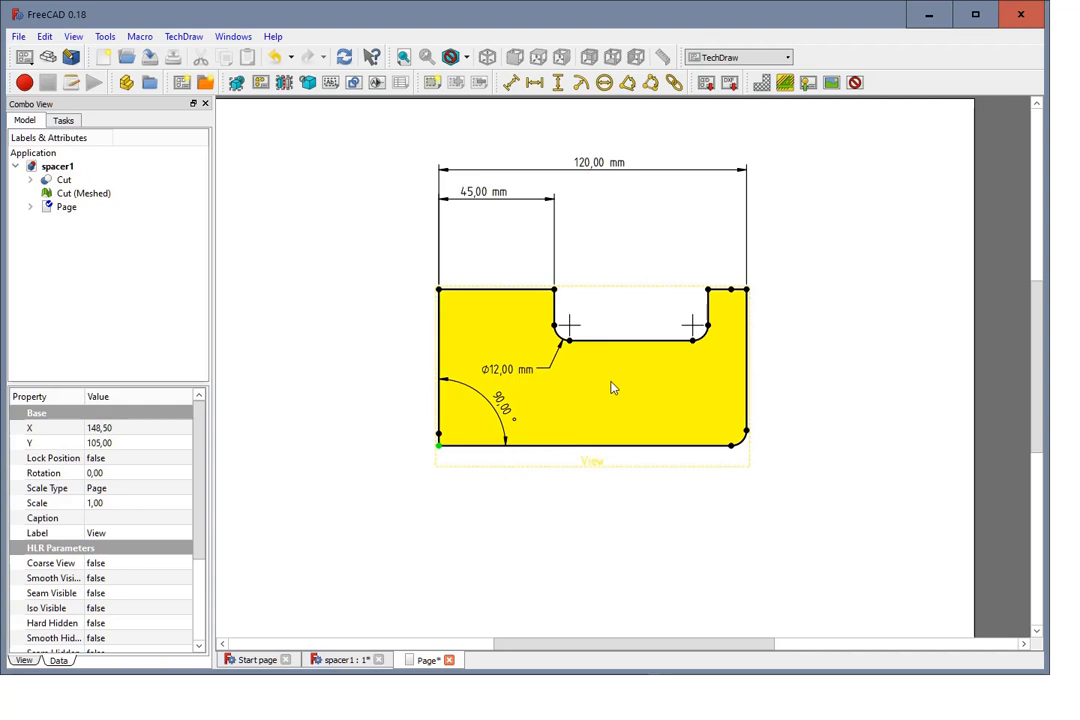
{"action": "left_click", "coordinate": [693, 342], "text": "ctrl"}
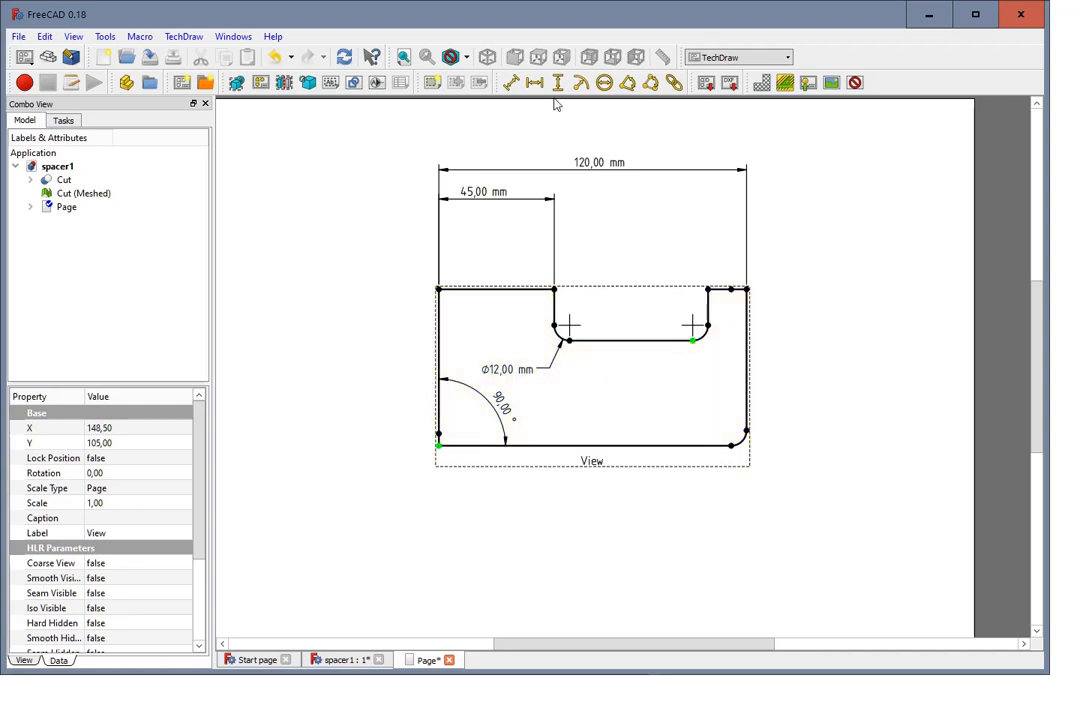
{"action": "left_click", "coordinate": [511, 84]}
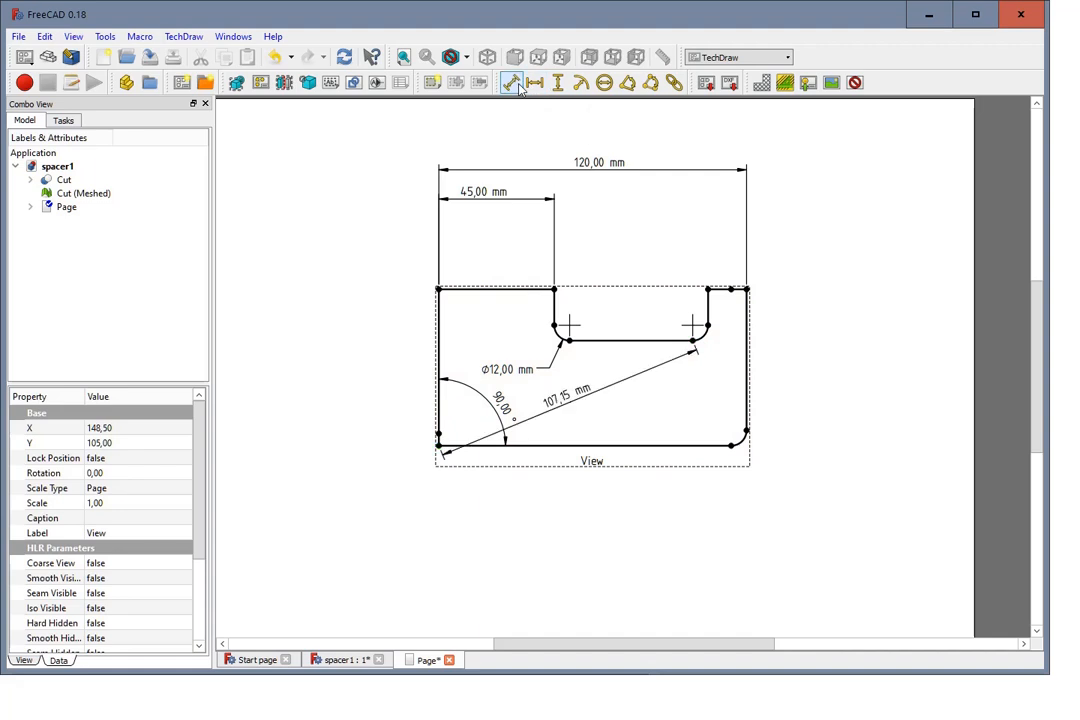
{"action": "left_click_drag", "start_coordinate": [558, 416], "coordinate": [657, 518]}
{"action": "left_click", "coordinate": [603, 491]}
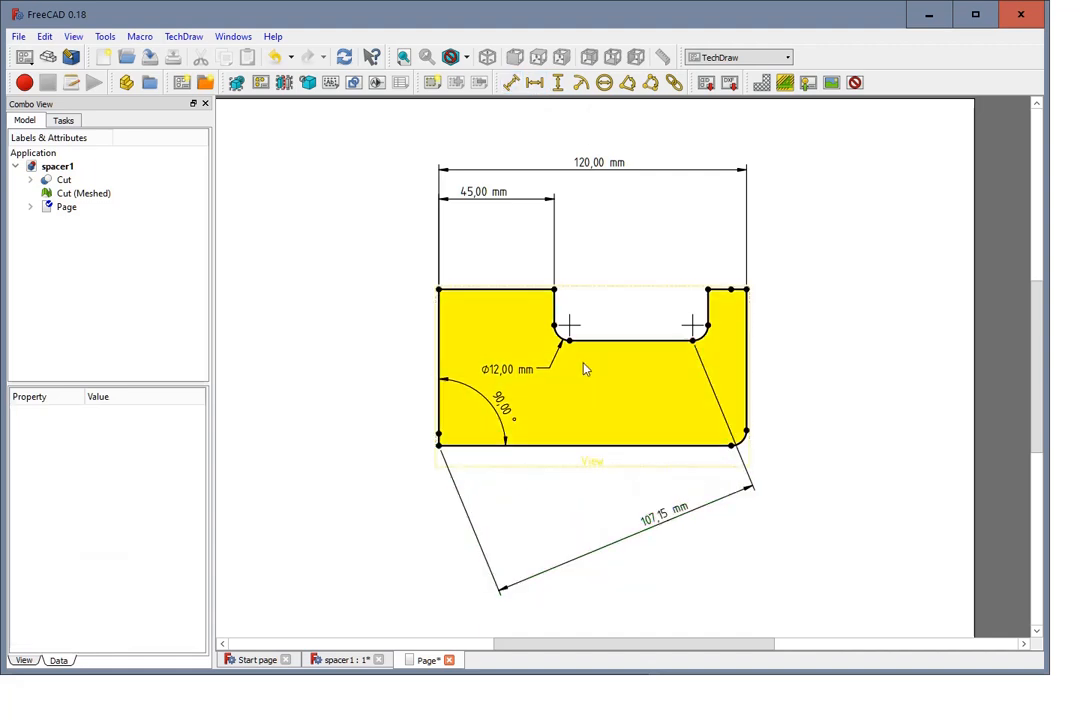
Step: Insert a text annotation on the drawing page
{"action": "scroll", "coordinate": [584, 362], "scroll_direction": "down", "scroll_amount": 1}
{"action": "scroll", "coordinate": [594, 324], "scroll_direction": "up", "scroll_amount": 1}
{"action": "scroll", "coordinate": [594, 324], "scroll_direction": "down", "scroll_amount": 1}
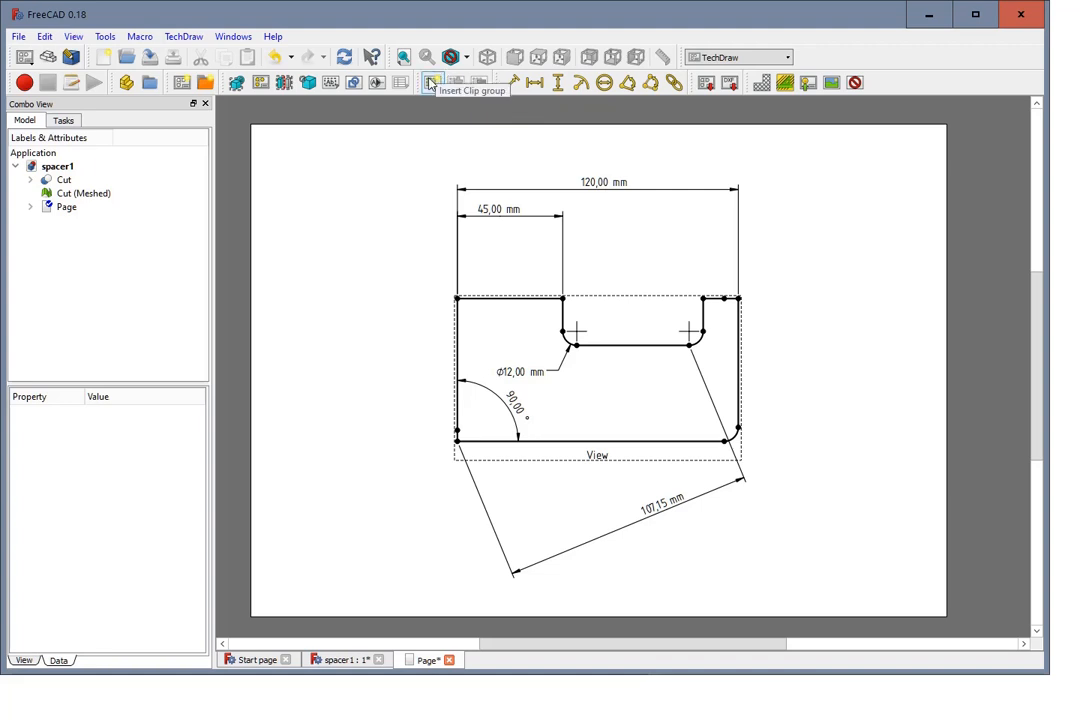
{"action": "left_click", "coordinate": [332, 87]}
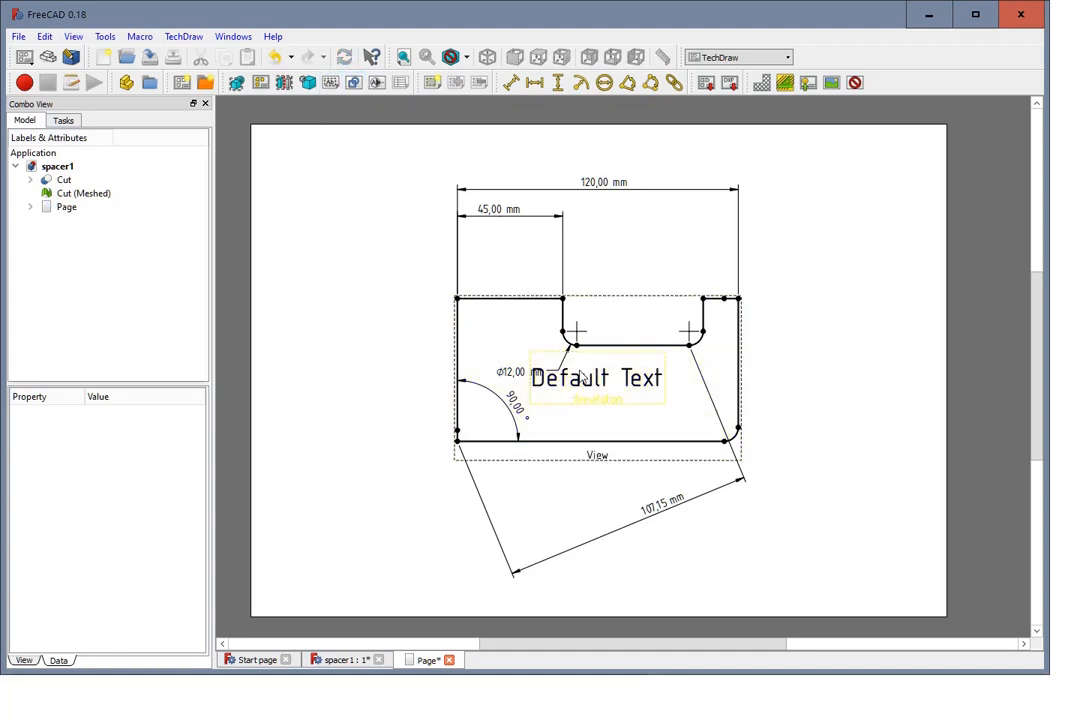
Step: Move the text annotation to the empty area above and left of the part, beside the 45 mm dimension
{"action": "mouse_move", "coordinate": [578, 382]}
{"action": "left_mouse_down"}
{"action": "mouse_move", "coordinate": [420, 325]}
{"action": "mouse_move", "coordinate": [370, 245]}
{"action": "left_mouse_up"}
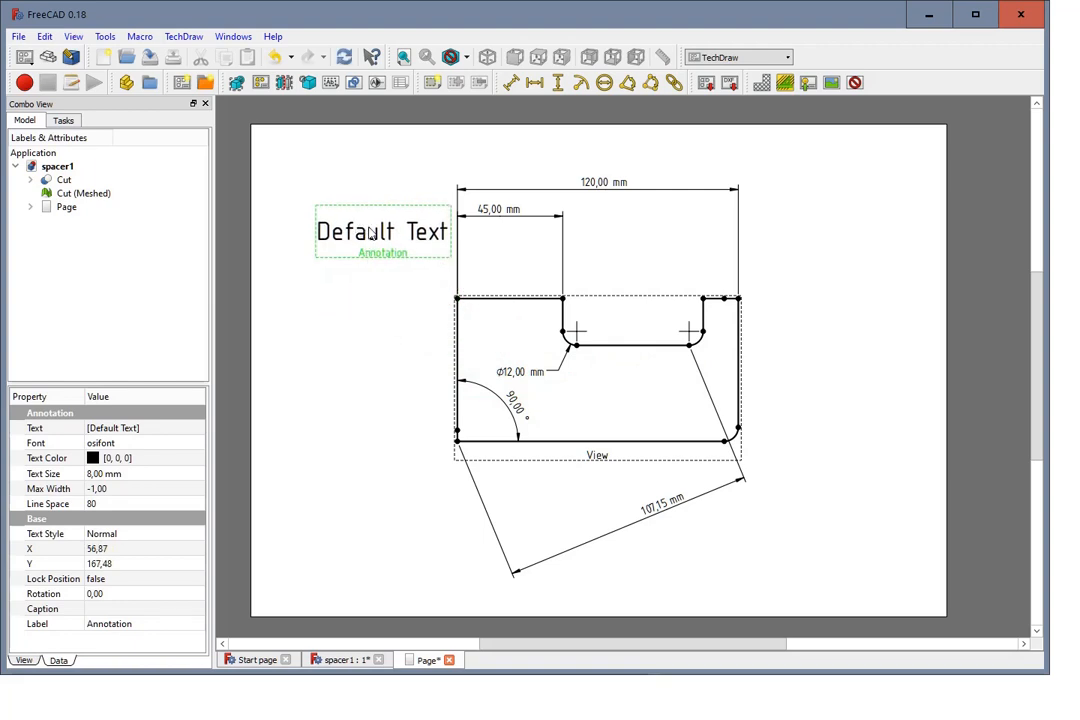
{"action": "left_click", "coordinate": [370, 273]}
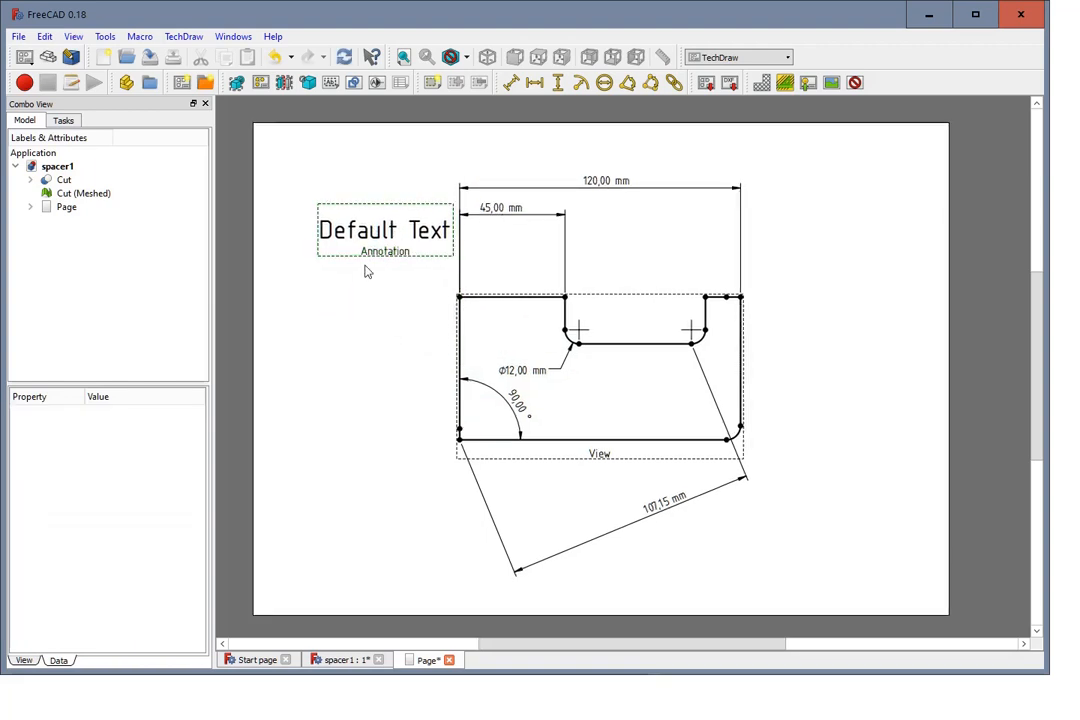
Step: Change the annotation text to "Spacer" and move the annotation slightly lower, above and left of the part
{"action": "left_click", "coordinate": [373, 231]}
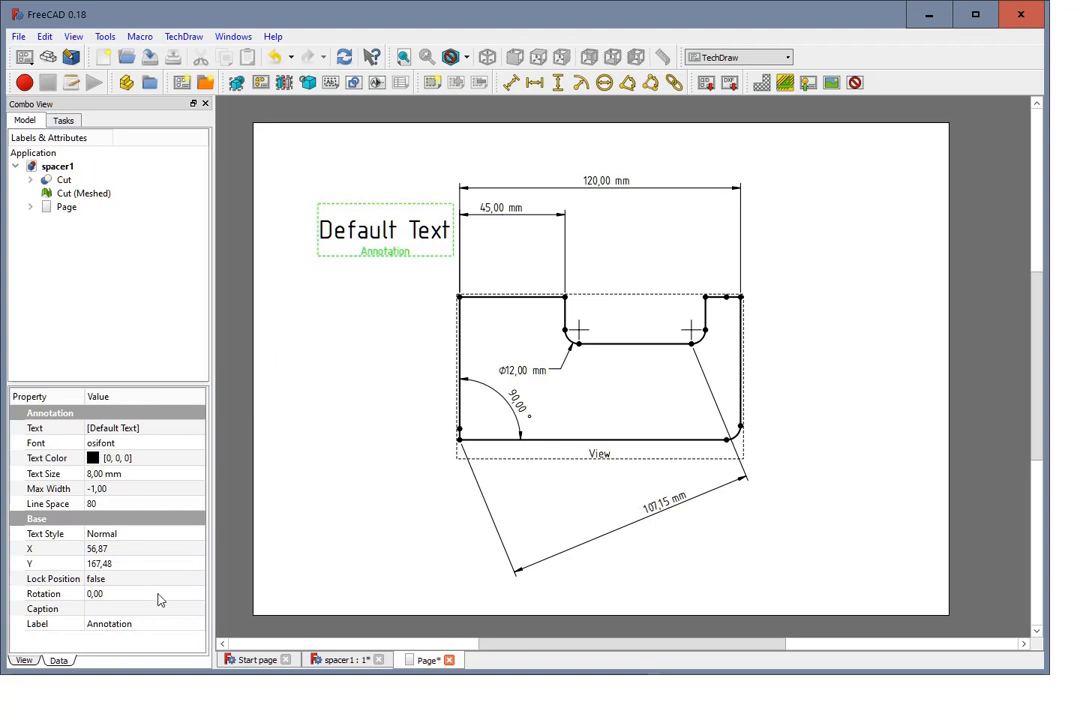
{"action": "left_click", "coordinate": [150, 429]}
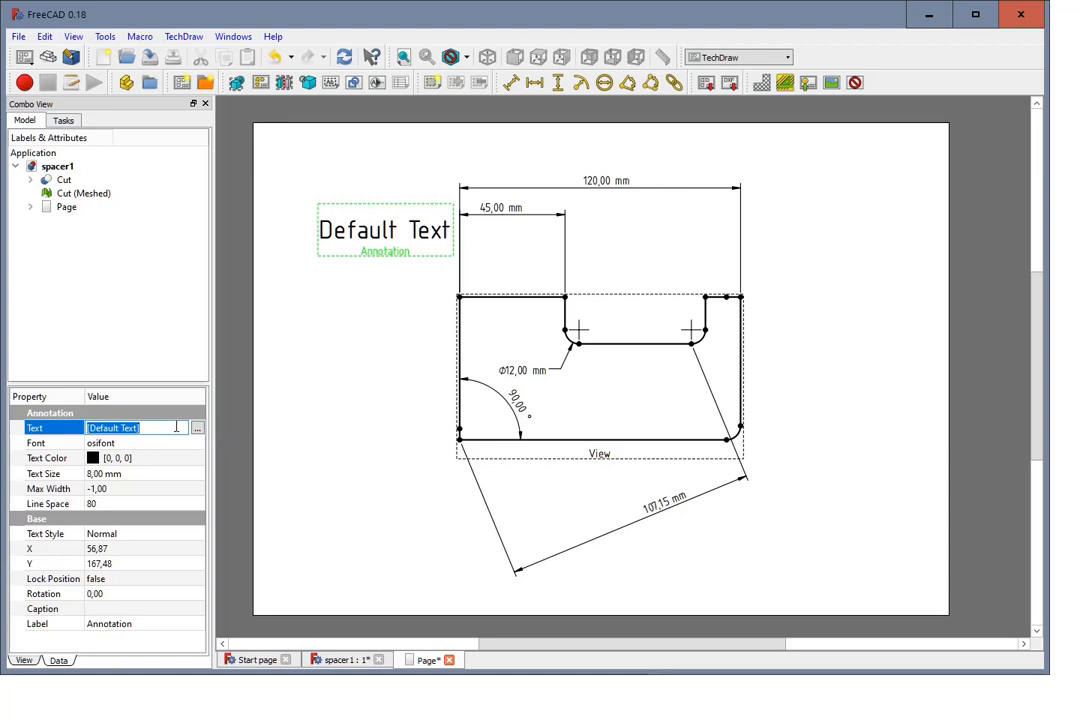
{"action": "left_click", "coordinate": [197, 428]}
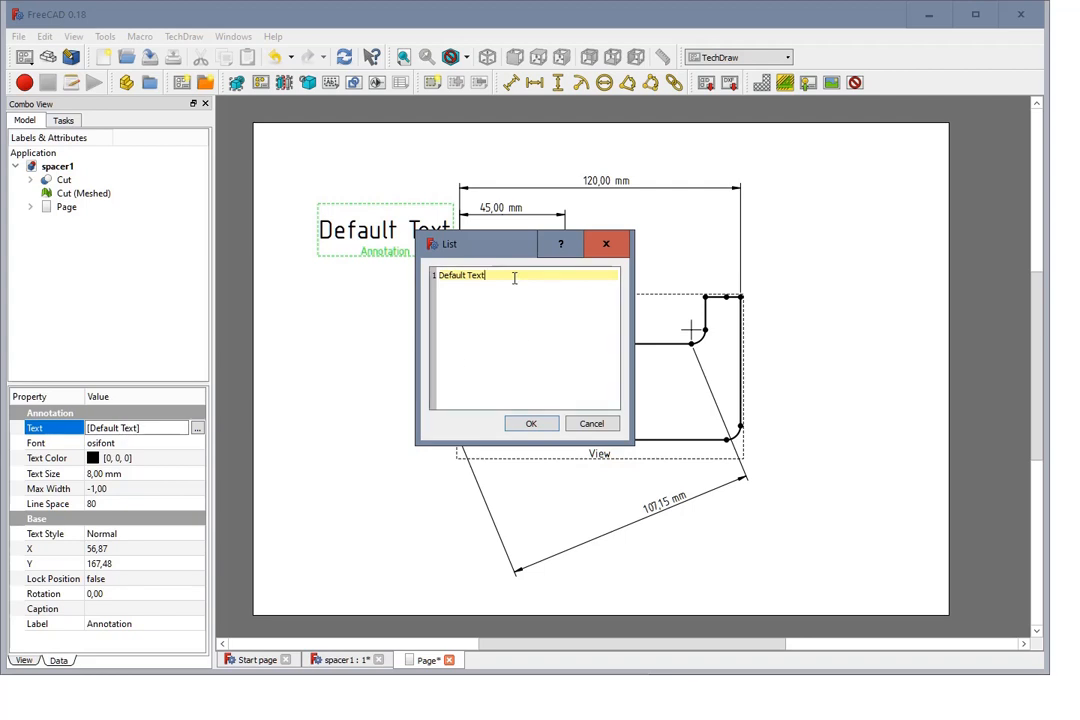
{"action": "left_click_drag", "start_coordinate": [513, 277], "coordinate": [421, 293]}
{"action": "type", "text": "Spacer"}
{"action": "left_click", "coordinate": [540, 426]}
{"action": "left_click", "coordinate": [420, 335]}
{"action": "mouse_move", "coordinate": [388, 240]}
{"action": "left_mouse_down"}
{"action": "mouse_move", "coordinate": [382, 262]}
{"action": "mouse_move", "coordinate": [400, 296]}
{"action": "left_mouse_up"}
{"action": "left_click", "coordinate": [386, 323]}
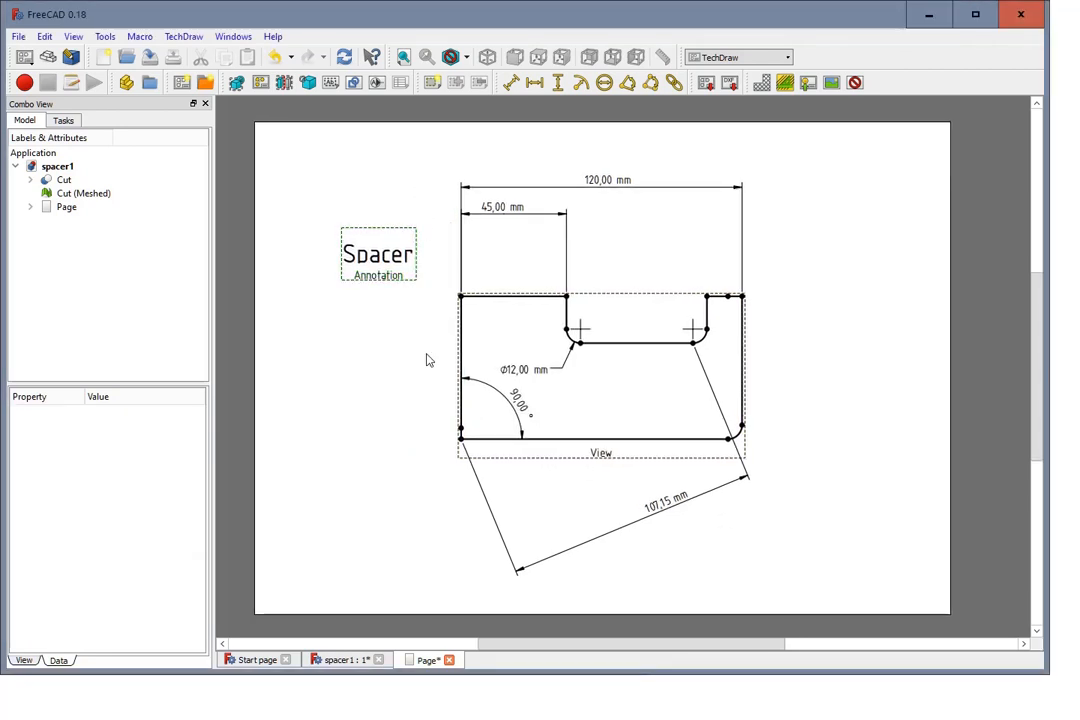
Step: Save the spacer1 document and start printing the drawing page
{"action": "left_click", "coordinate": [18, 36]}
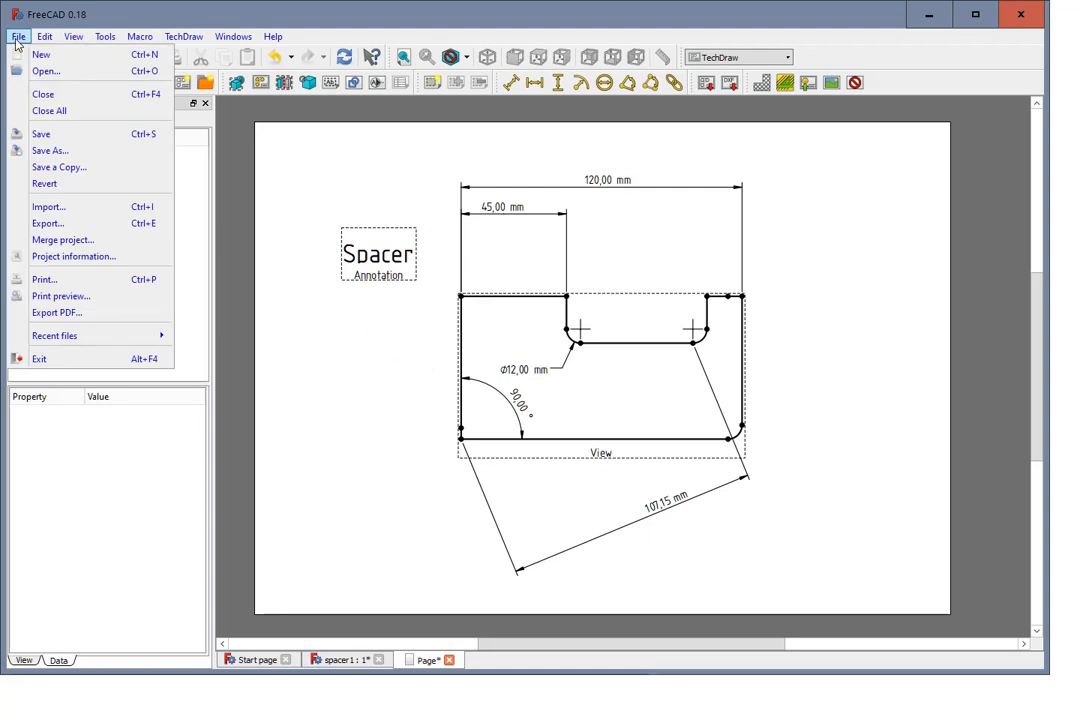
{"action": "left_click", "coordinate": [43, 137]}
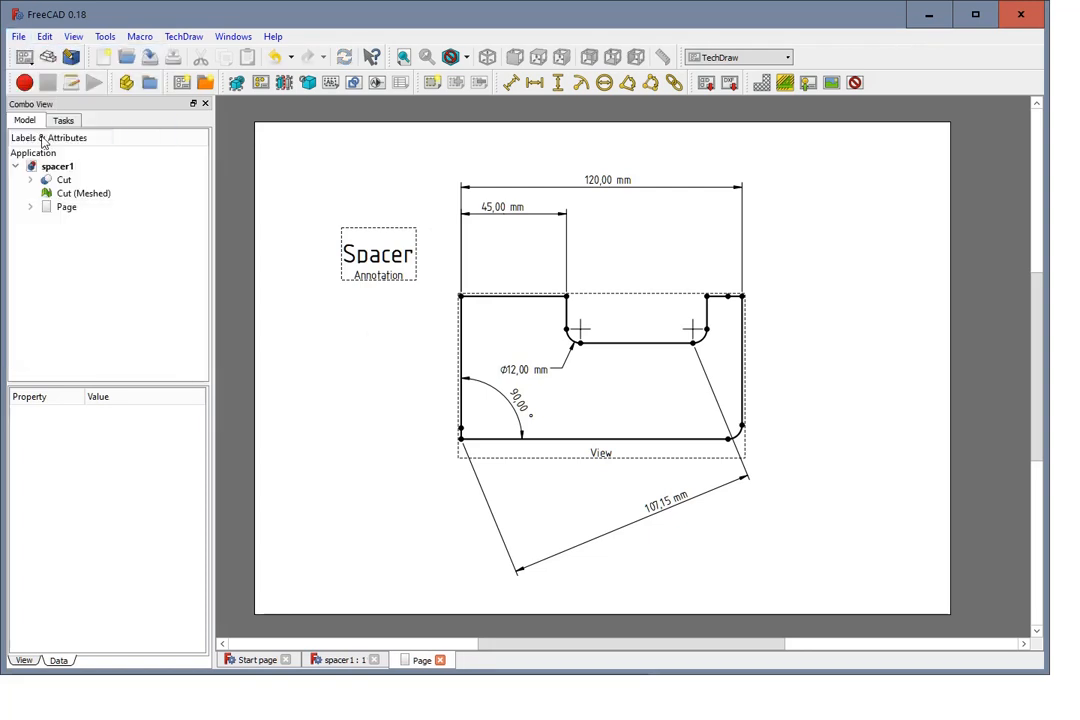
{"action": "left_click", "coordinate": [18, 38]}
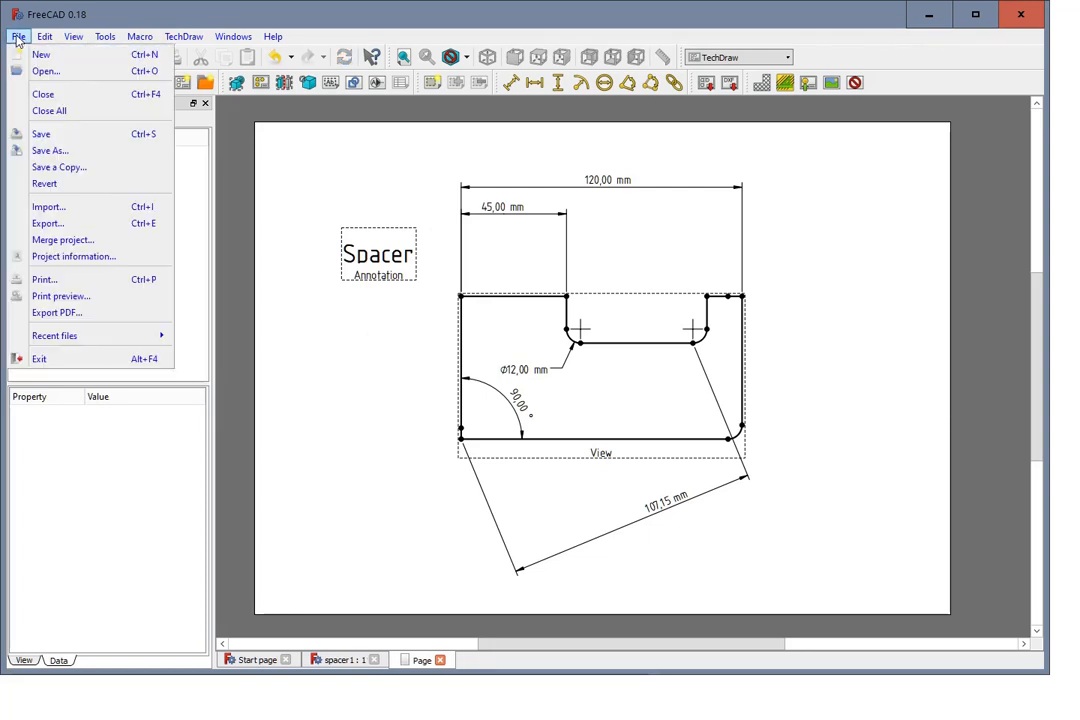
{"action": "left_click", "coordinate": [52, 281]}
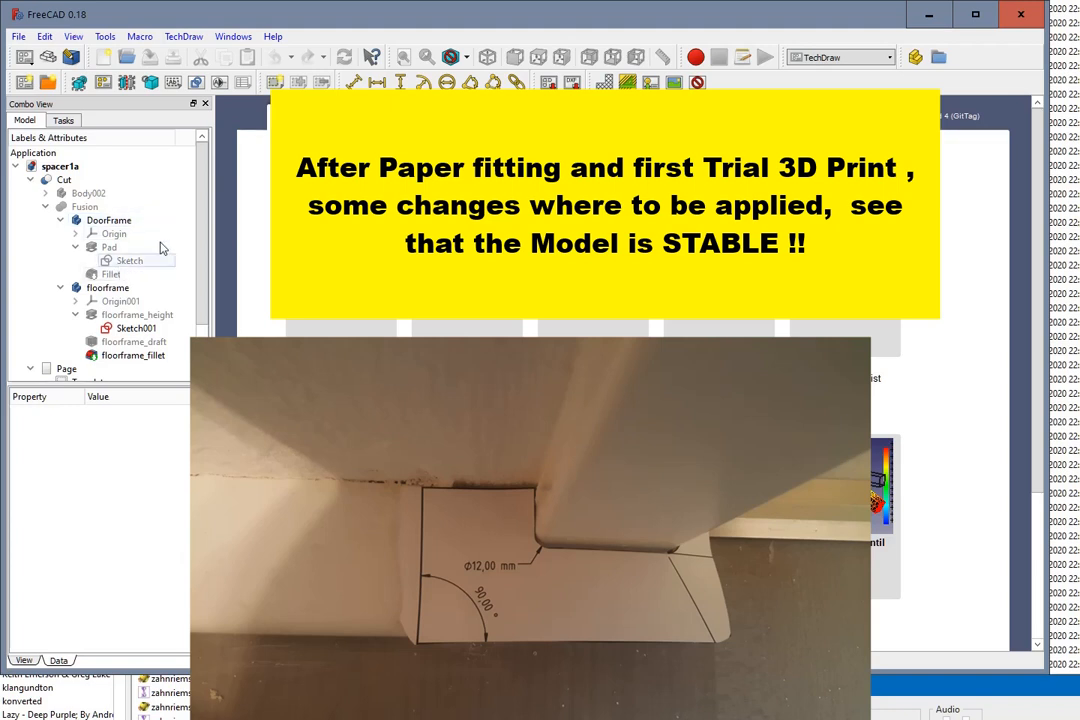
Step: Set the length of the floorframe_height pad in the spacer1a document to 20 mm
{"action": "left_click", "coordinate": [108, 276]}
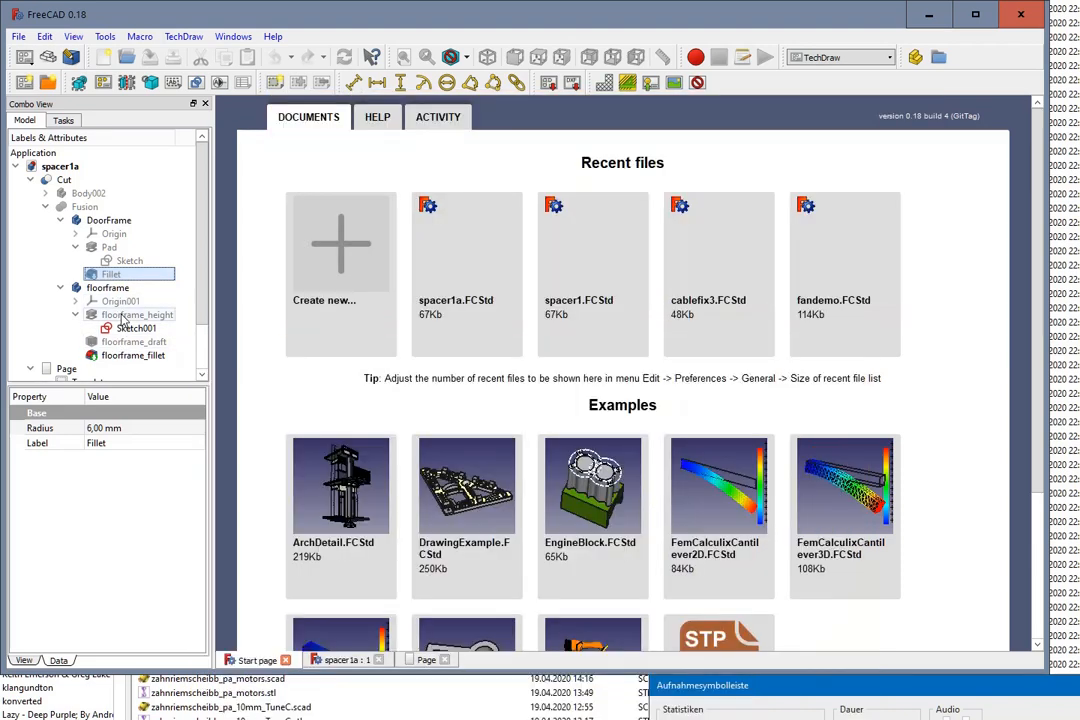
{"action": "double_click", "coordinate": [137, 312]}
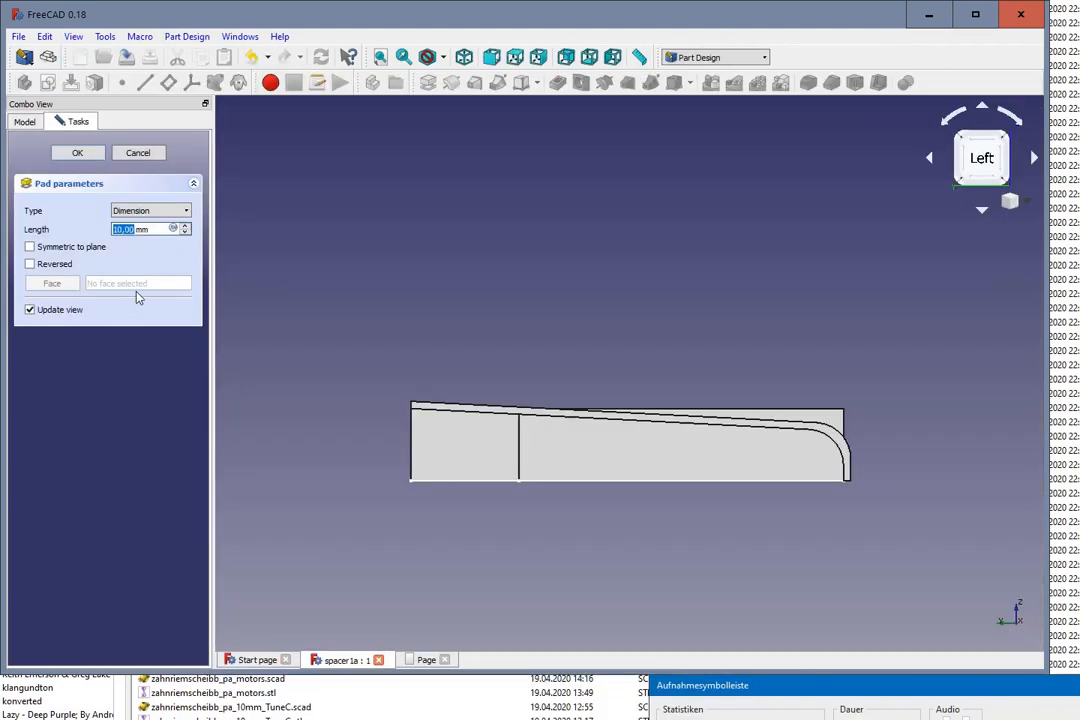
{"action": "left_click", "coordinate": [187, 227]}
{"action": "left_click", "coordinate": [187, 227]}
{"action": "left_click", "coordinate": [187, 227]}
{"action": "left_click", "coordinate": [187, 227]}
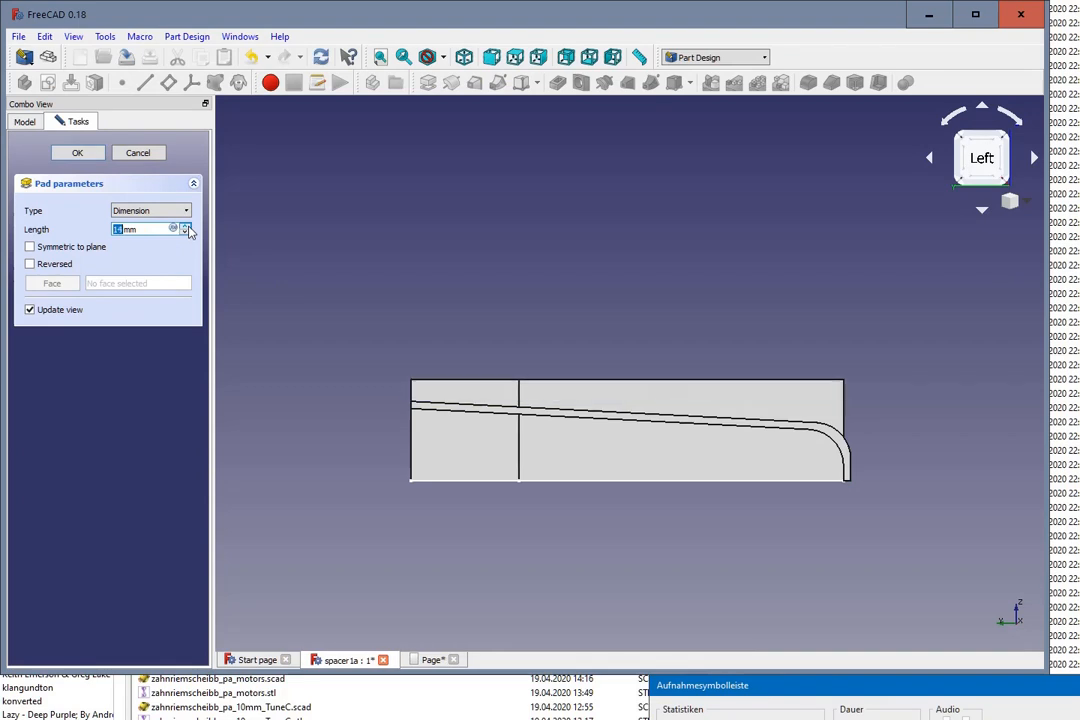
{"action": "left_click", "coordinate": [187, 227]}
{"action": "left_click", "coordinate": [187, 227]}
{"action": "left_click", "coordinate": [187, 227]}
{"action": "left_click", "coordinate": [187, 228]}
{"action": "left_click", "coordinate": [187, 228]}
{"action": "left_click", "coordinate": [187, 228]}
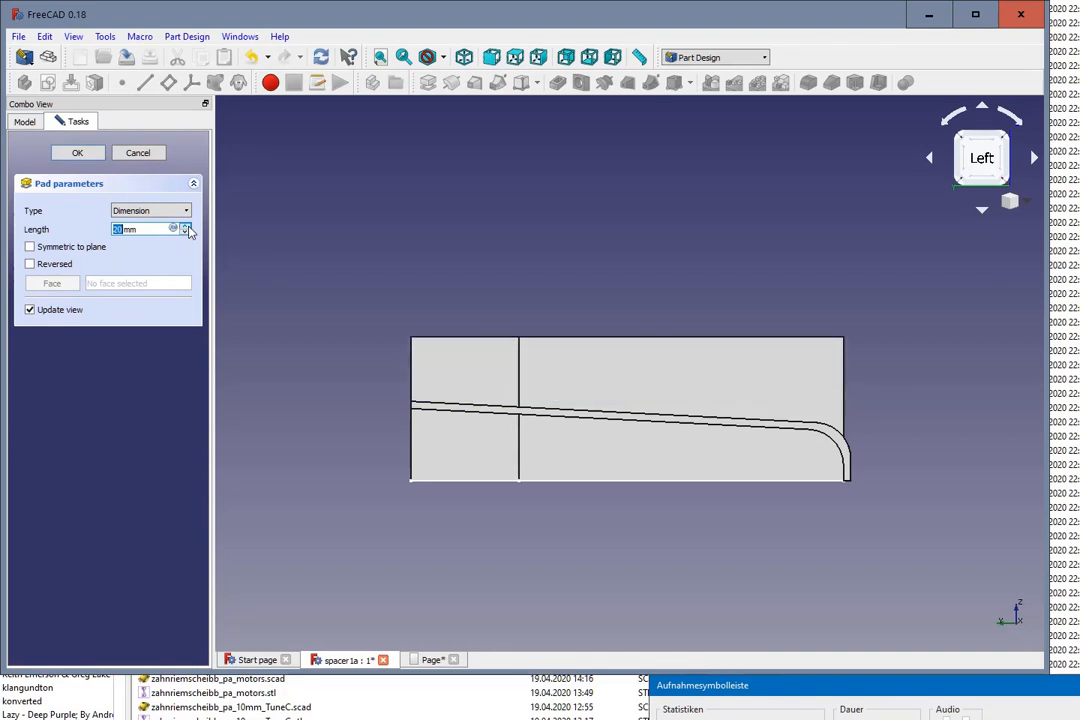
{"action": "left_click", "coordinate": [77, 153]}
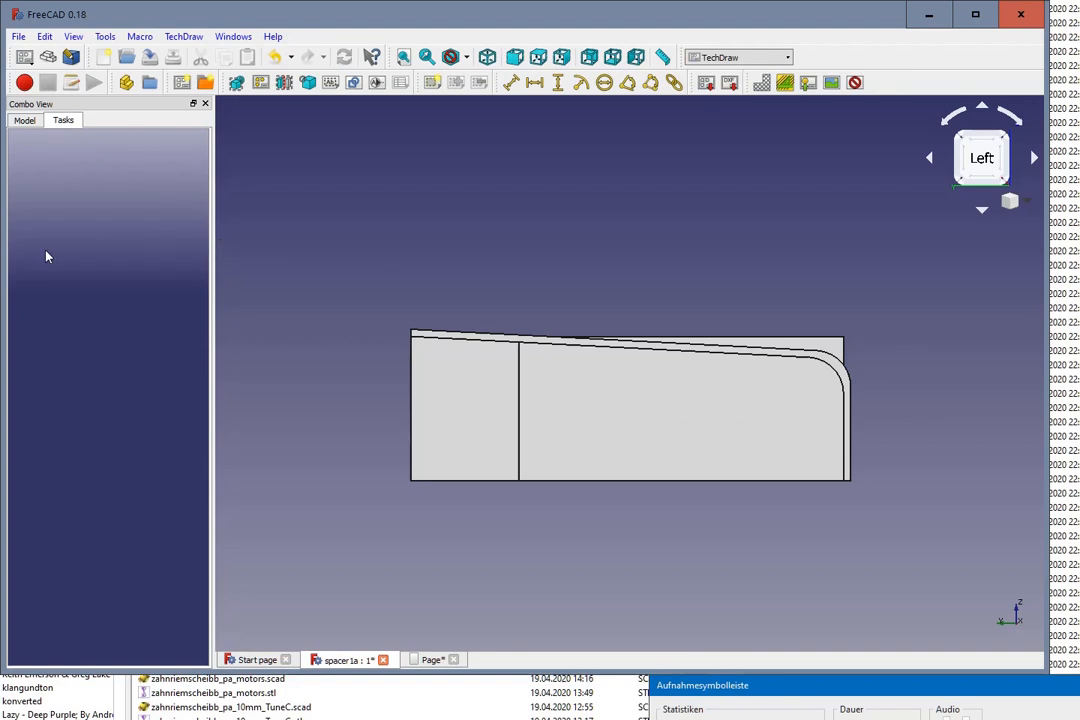
Step: Hide the floorframe body so that only the cut spacer is displayed
{"action": "left_click", "coordinate": [24, 120]}
{"action": "scroll", "coordinate": [113, 231], "scroll_direction": "down", "scroll_amount": 1}
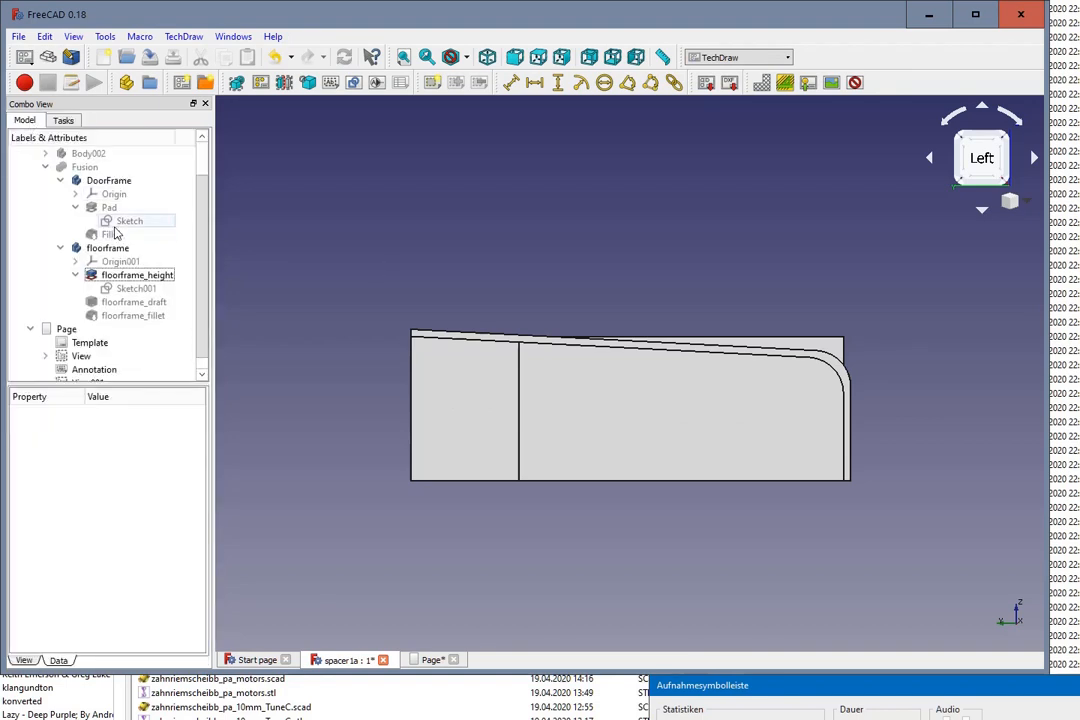
{"action": "scroll", "coordinate": [115, 228], "scroll_direction": "up", "scroll_amount": 1}
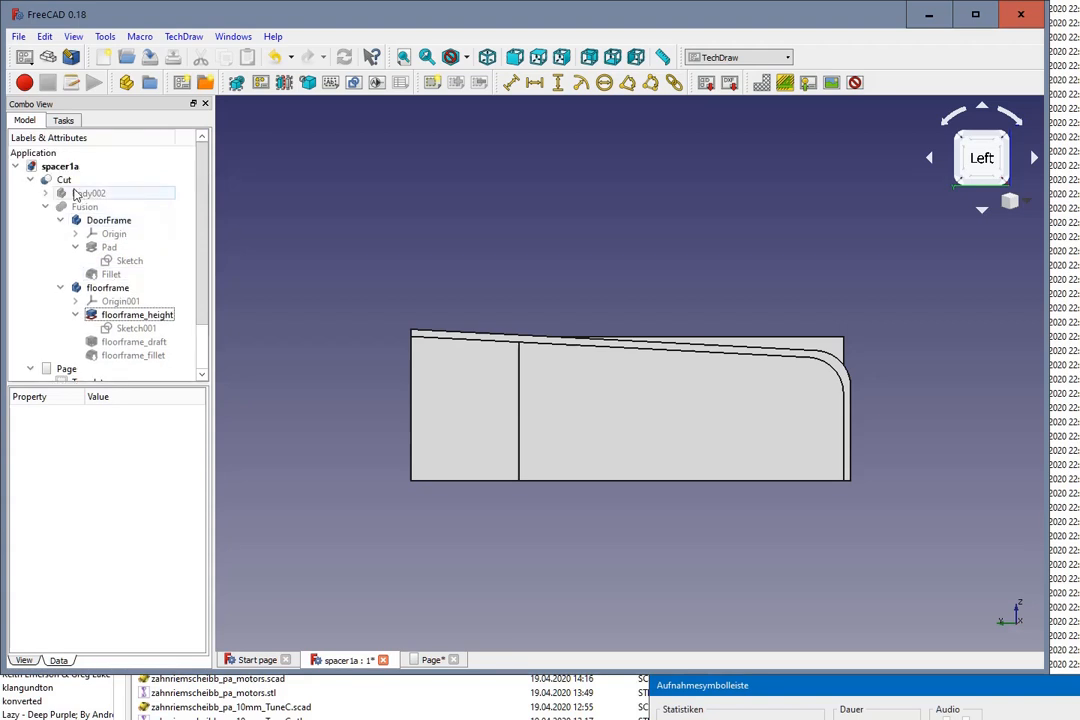
{"action": "left_click", "coordinate": [104, 289]}
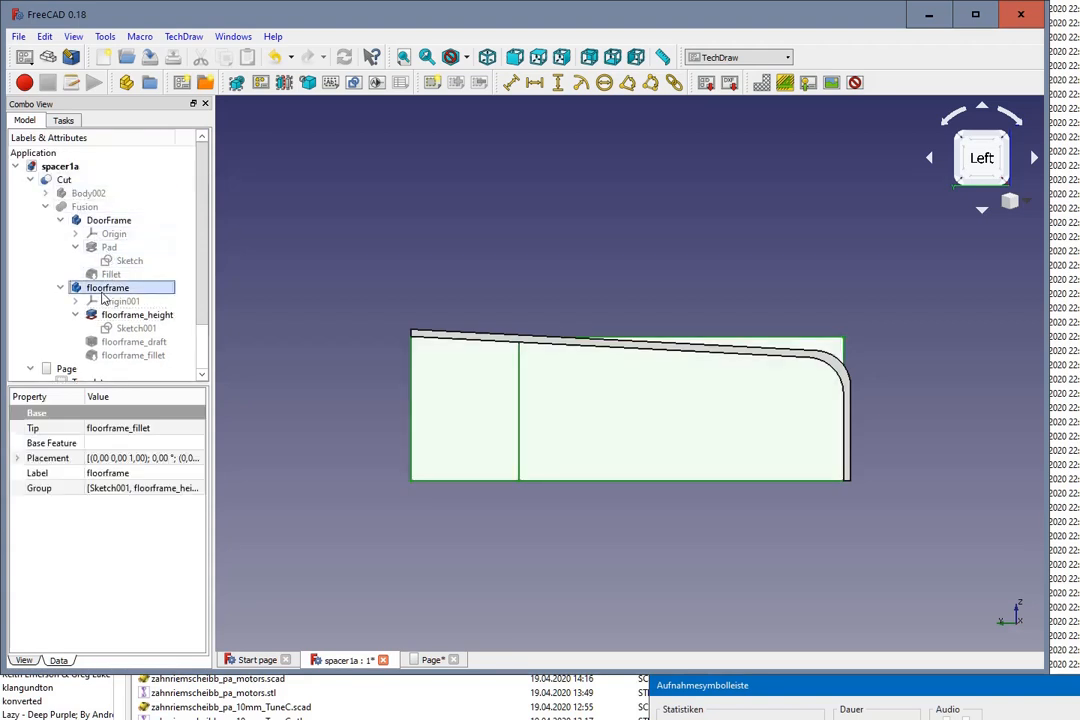
{"action": "key", "text": "space"}
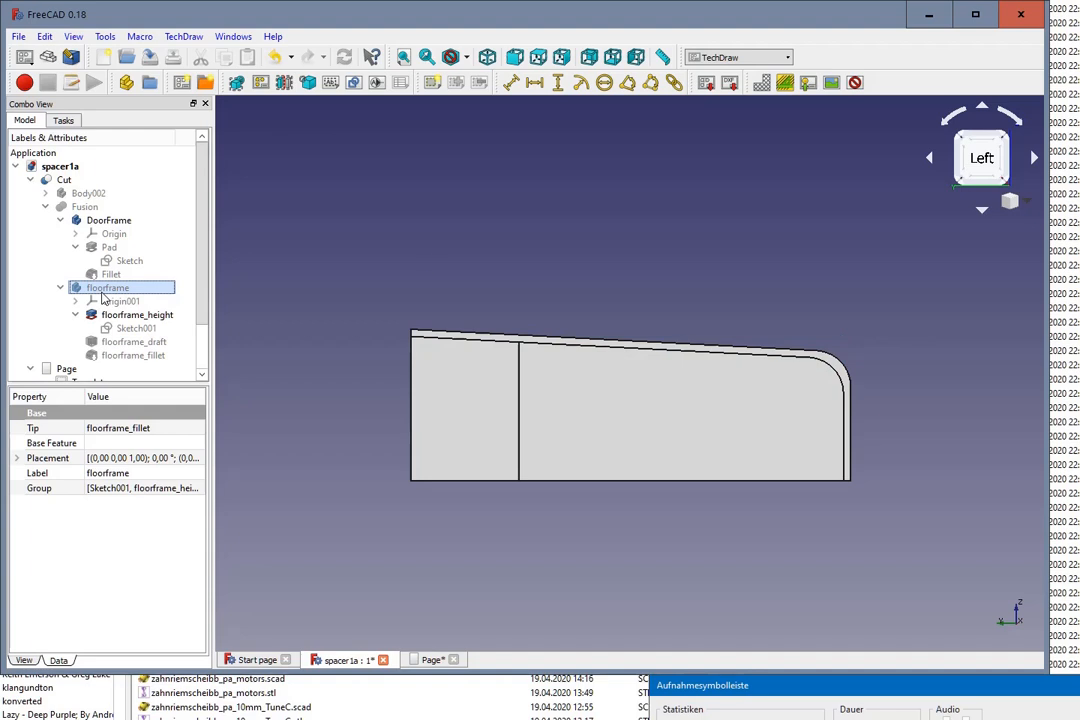
Step: Examine the updated spacer from several angles in the 3D view, and check its views on the drawing page
{"action": "mouse_move", "coordinate": [603, 272]}
{"action": "middle_mouse_down"}
{"action": "mouse_move", "coordinate": [644, 280]}
{"action": "mouse_move", "coordinate": [657, 295]}
{"action": "mouse_move", "coordinate": [644, 260]}
{"action": "mouse_move", "coordinate": [600, 263]}
{"action": "middle_mouse_up"}
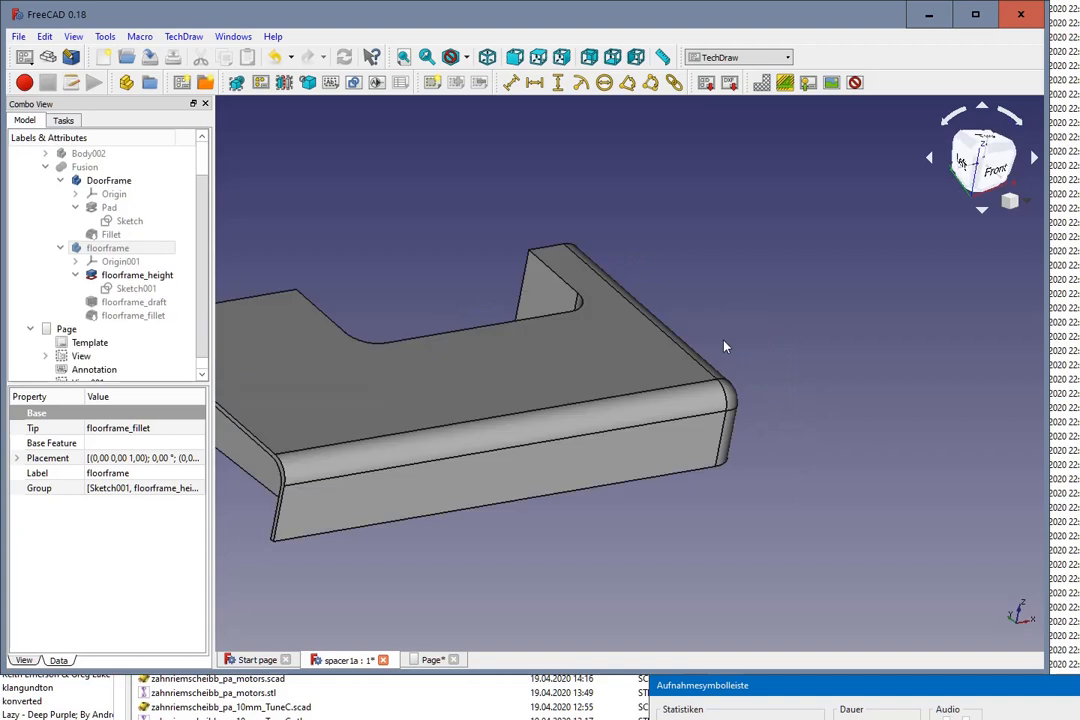
{"action": "scroll", "coordinate": [726, 347], "scroll_direction": "down", "scroll_amount": 5}
{"action": "middle_click_drag", "start_coordinate": [675, 292], "coordinate": [780, 450]}
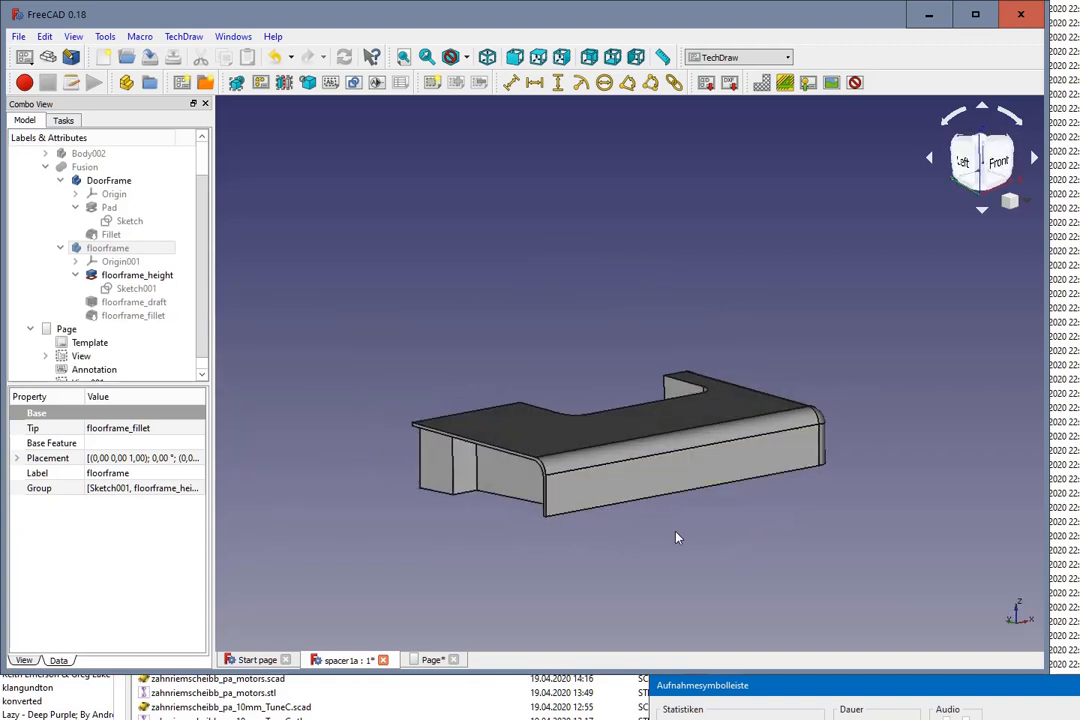
{"action": "mouse_move", "coordinate": [676, 538]}
{"action": "middle_mouse_down"}
{"action": "mouse_move", "coordinate": [692, 535]}
{"action": "mouse_move", "coordinate": [663, 538]}
{"action": "middle_mouse_up"}
{"action": "middle_click_drag", "start_coordinate": [482, 545], "coordinate": [499, 494]}
{"action": "middle_click_drag", "start_coordinate": [685, 535], "coordinate": [644, 567]}
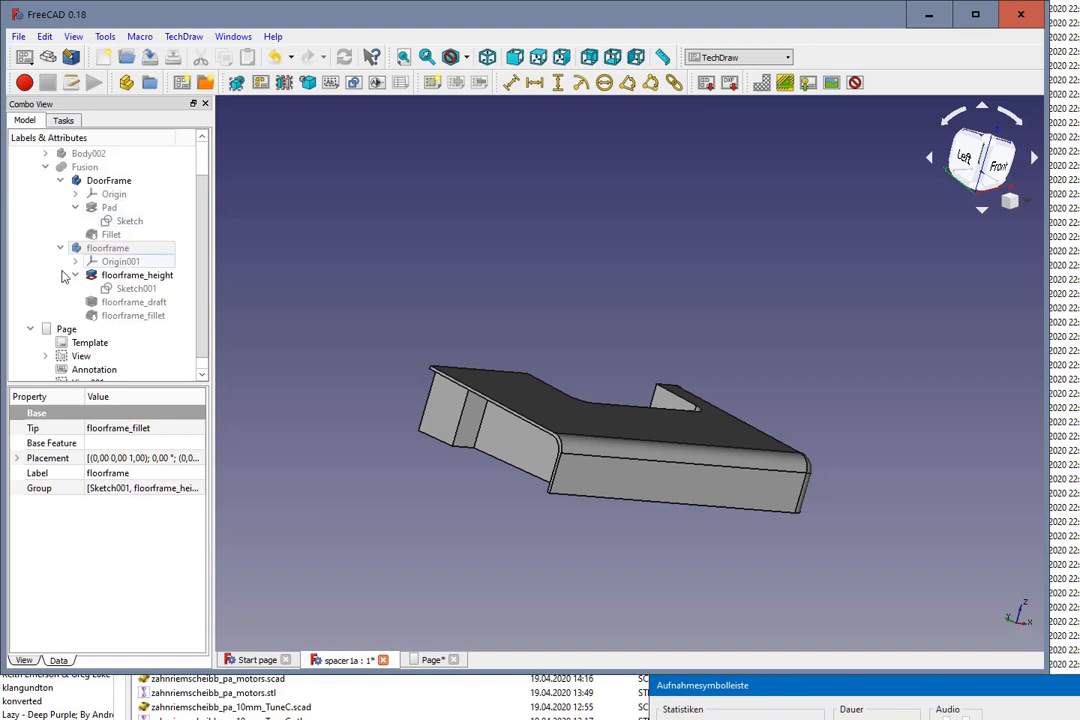
{"action": "scroll", "coordinate": [76, 290], "scroll_direction": "down", "scroll_amount": 1}
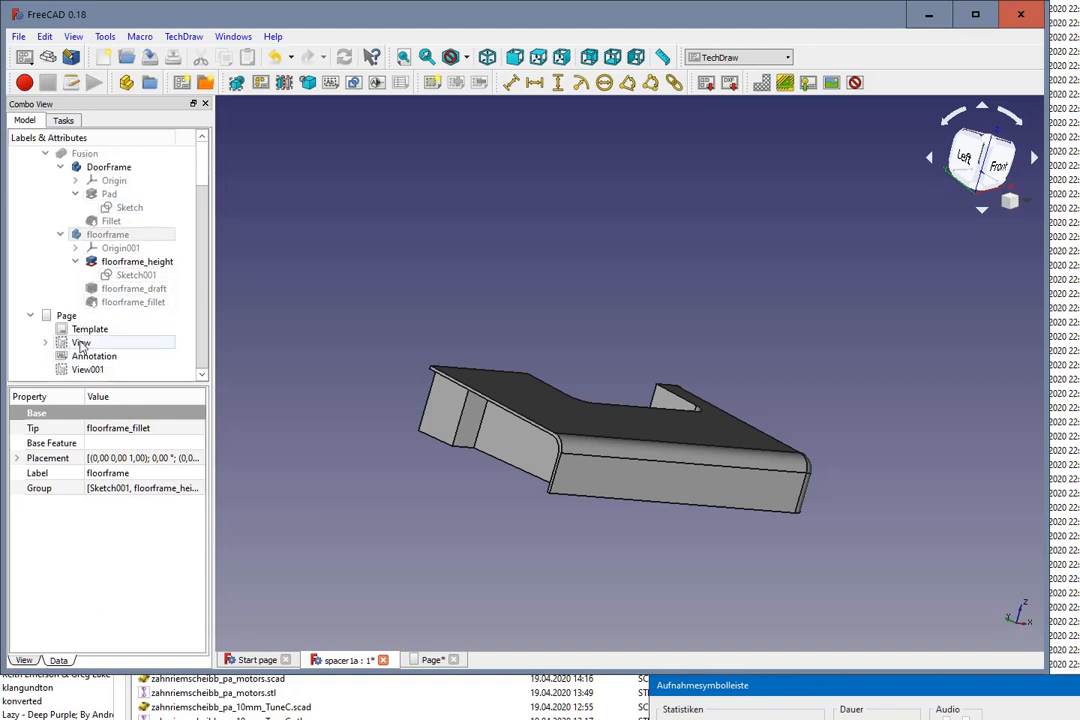
{"action": "left_click", "coordinate": [81, 344]}
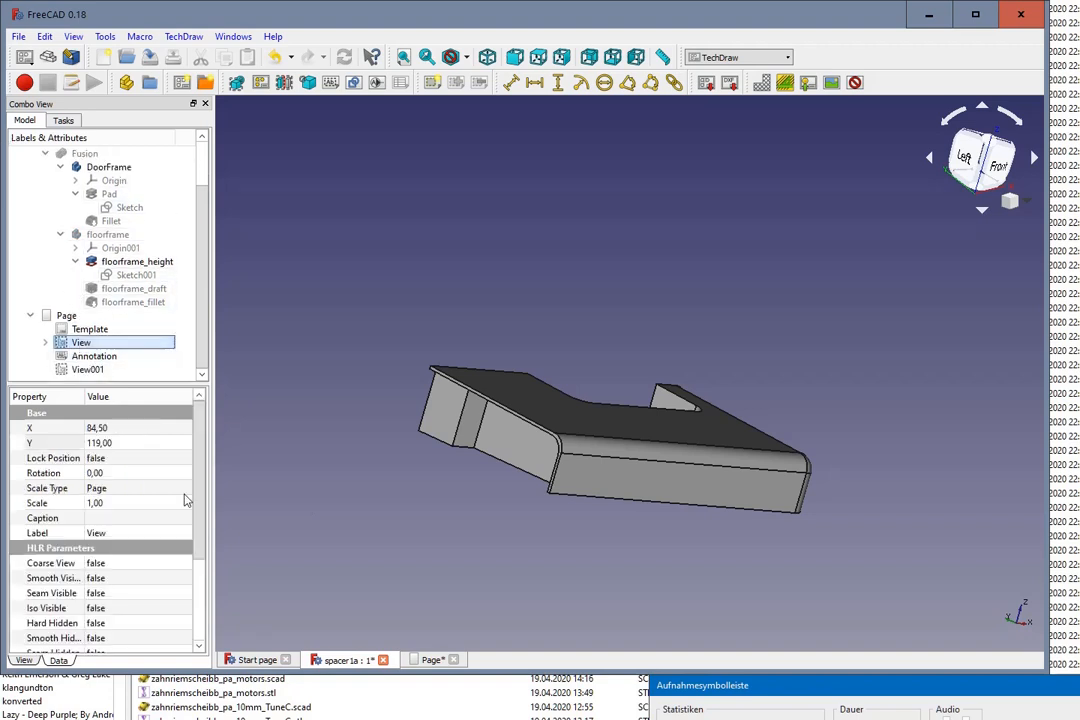
{"action": "left_click", "coordinate": [428, 660]}
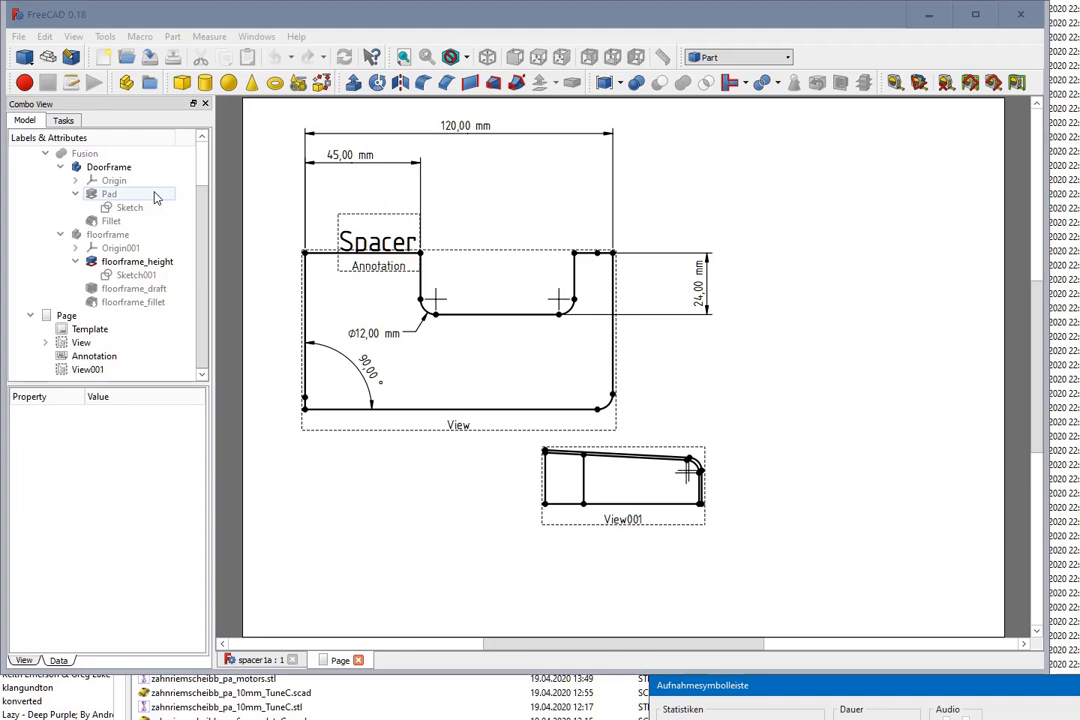
Step: Show the Fusion of the door frame and floor frame in the 3D model and examine how the spacer fits against it
{"action": "left_click", "coordinate": [97, 155]}
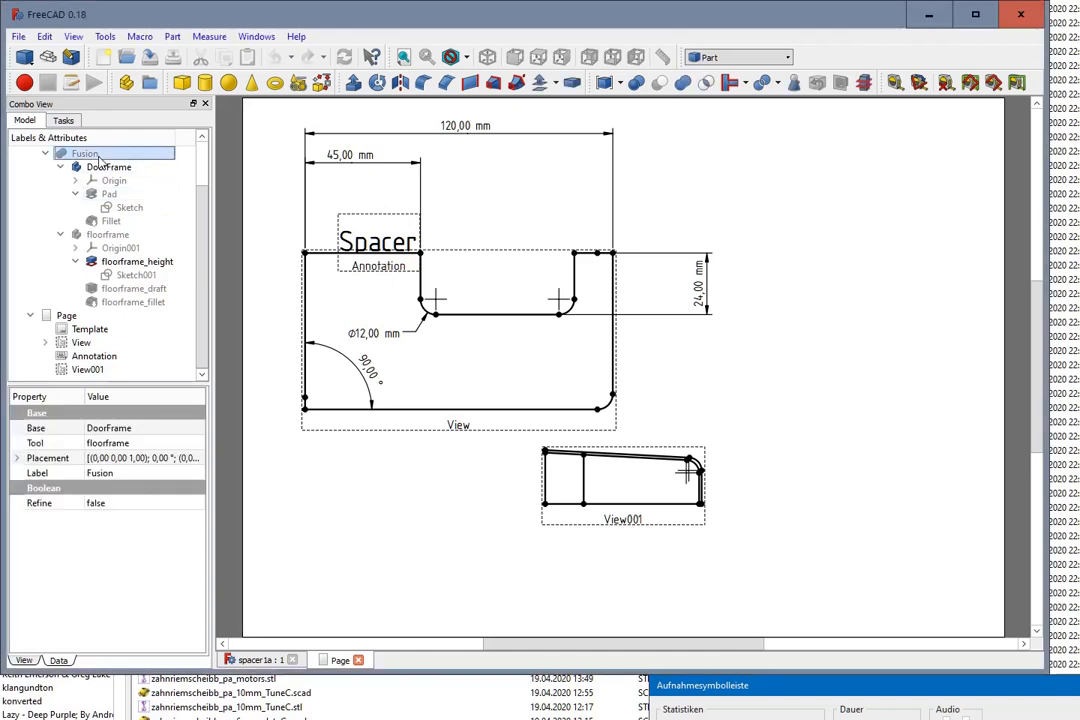
{"action": "left_click", "coordinate": [250, 662]}
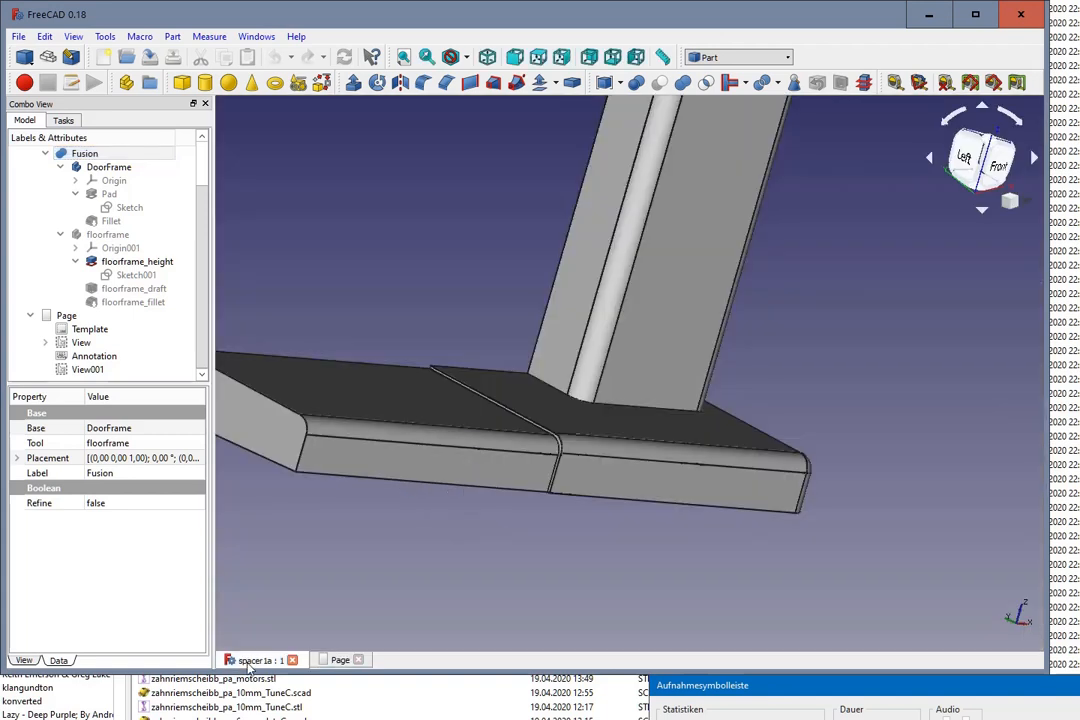
{"action": "middle_click_drag", "start_coordinate": [770, 573], "coordinate": [668, 566]}
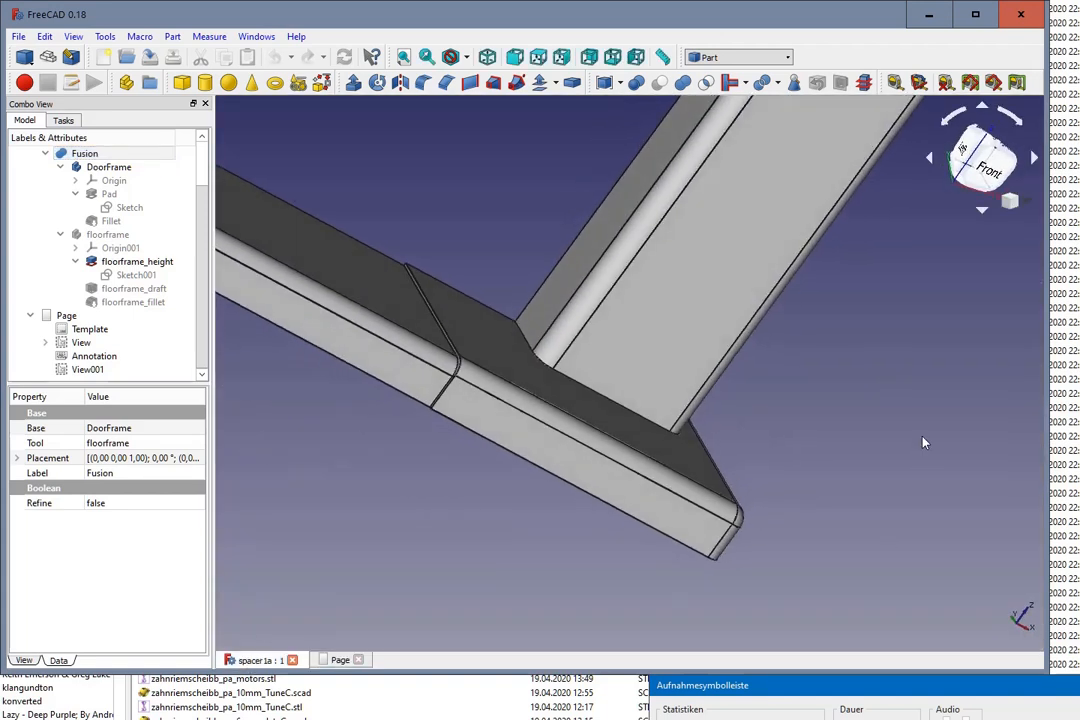
{"action": "middle_click_drag", "start_coordinate": [923, 441], "coordinate": [780, 369]}
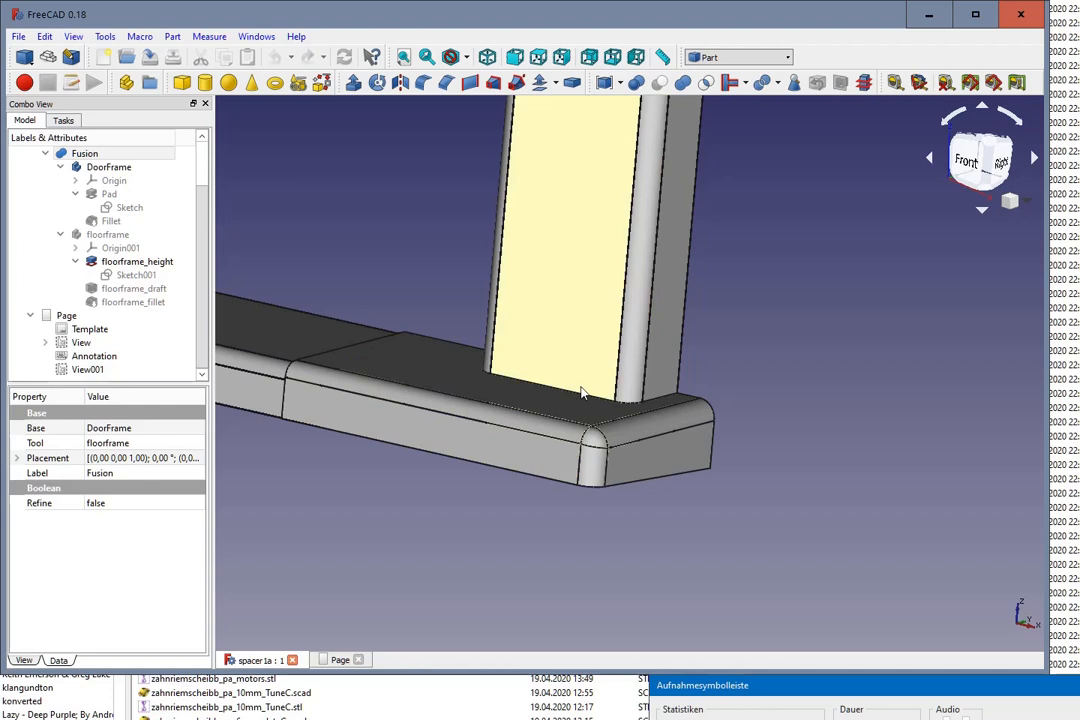
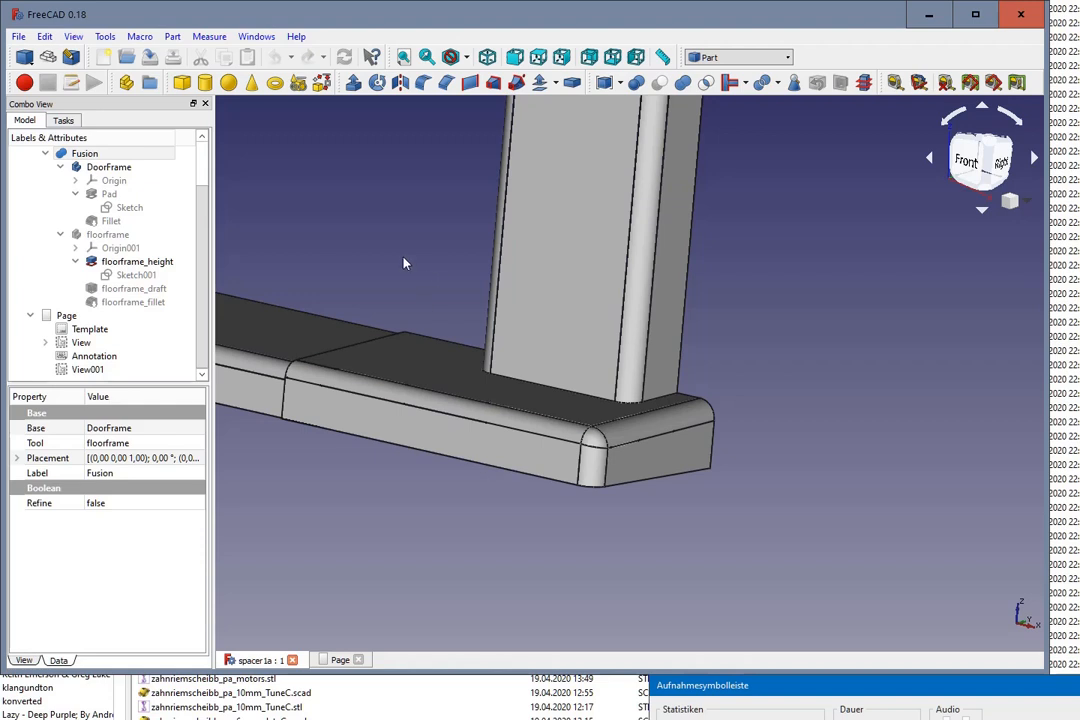
Step: Switch to the Part Design workbench and bring back the model tree
{"action": "left_click", "coordinate": [72, 38]}
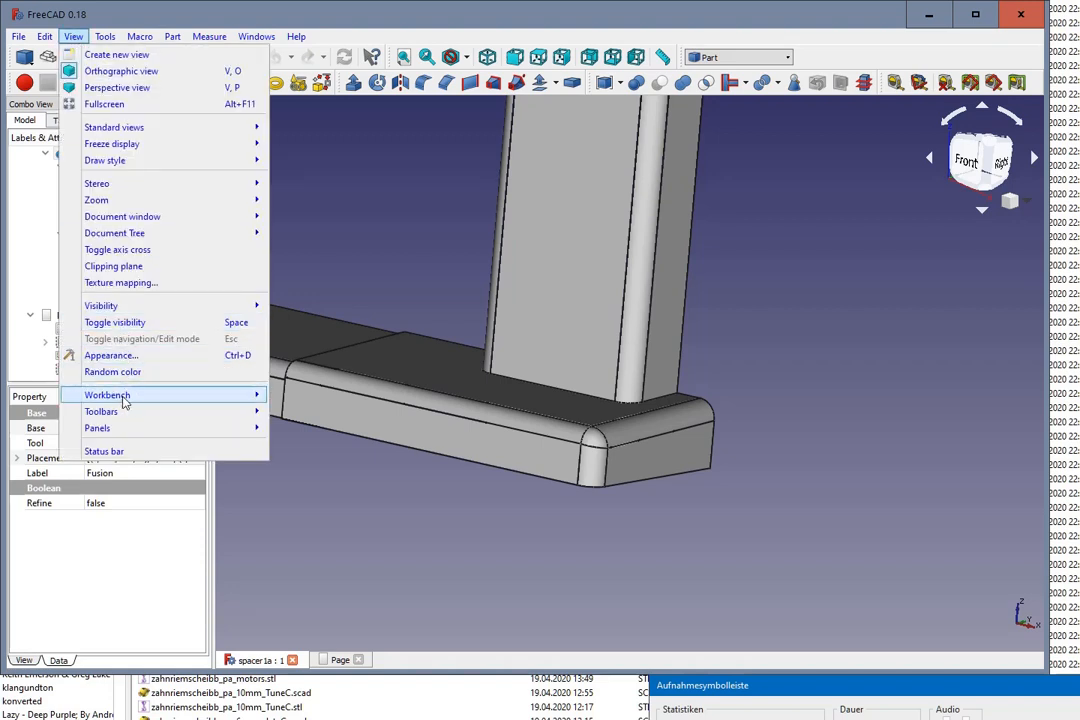
{"action": "mouse_move", "coordinate": [130, 397]}
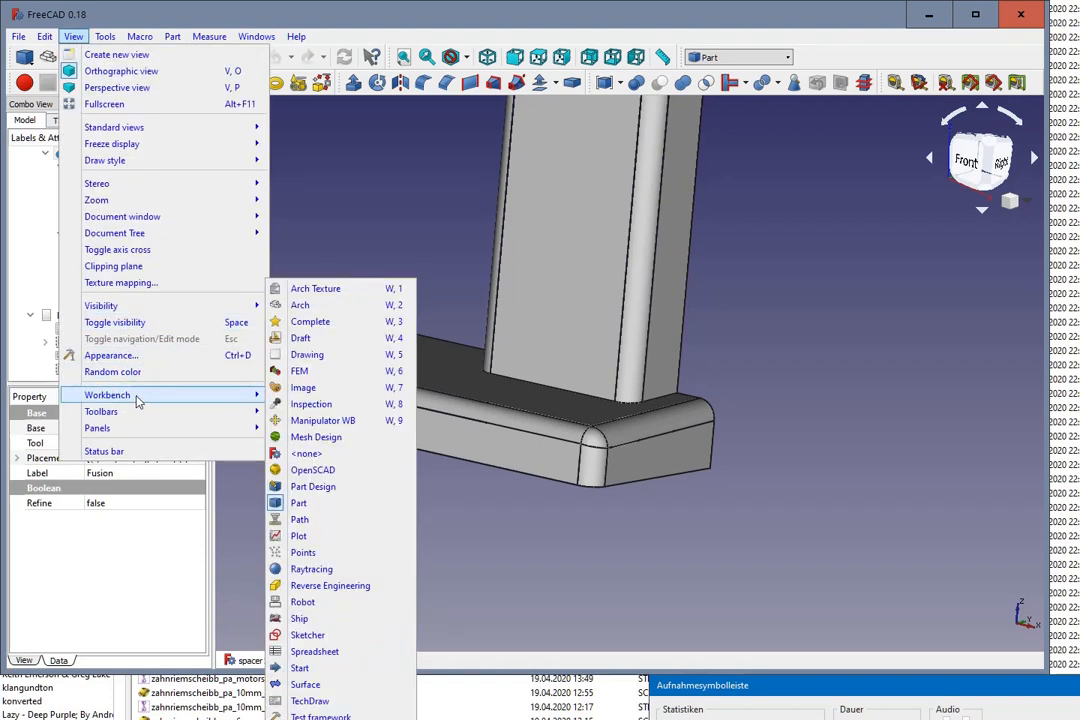
{"action": "left_click", "coordinate": [315, 486]}
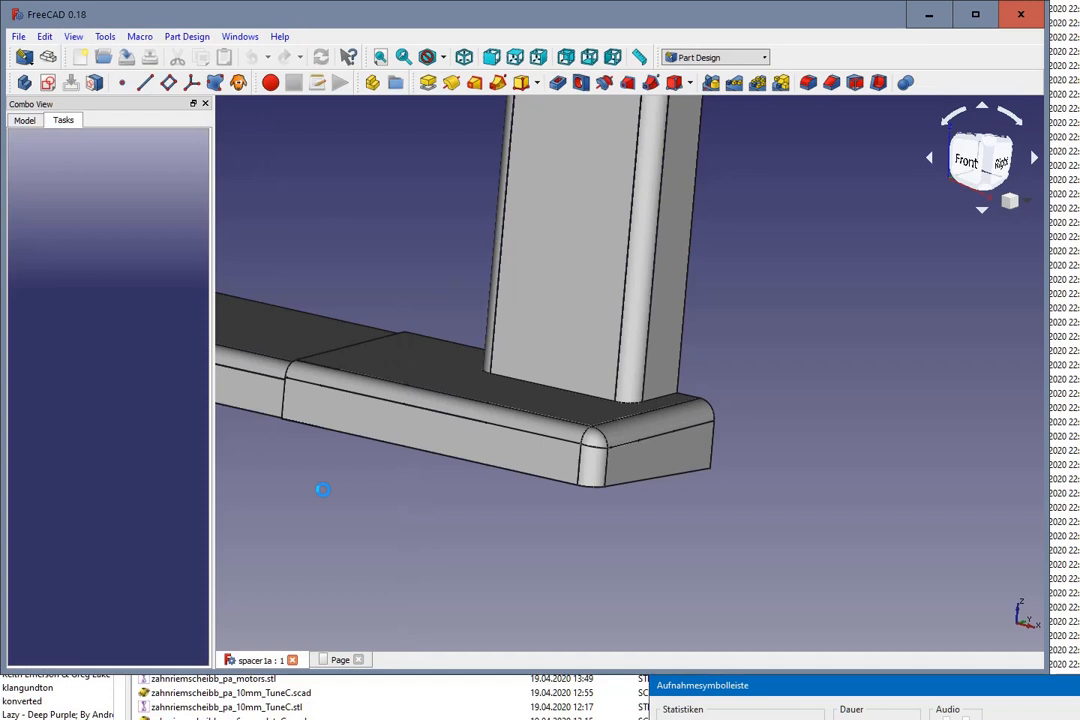
{"action": "left_click", "coordinate": [24, 120]}
Step: Create a new active body in the spacer1a document and select it in the model tree
{"action": "middle_click_drag", "start_coordinate": [716, 342], "coordinate": [752, 391]}
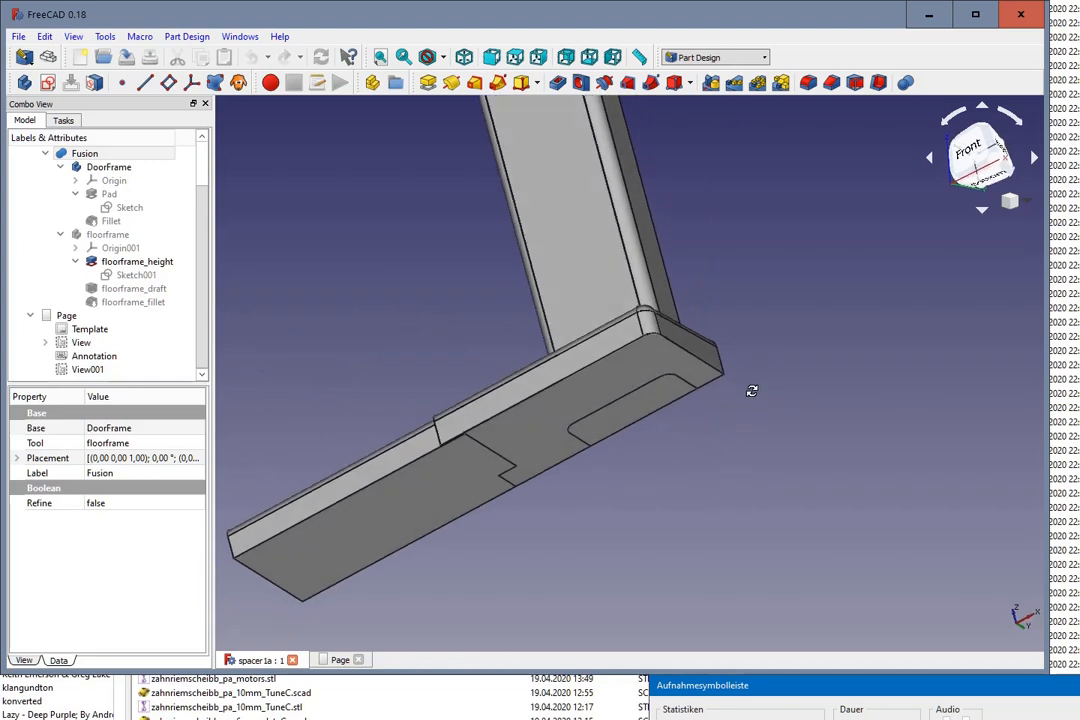
{"action": "left_click", "coordinate": [594, 399]}
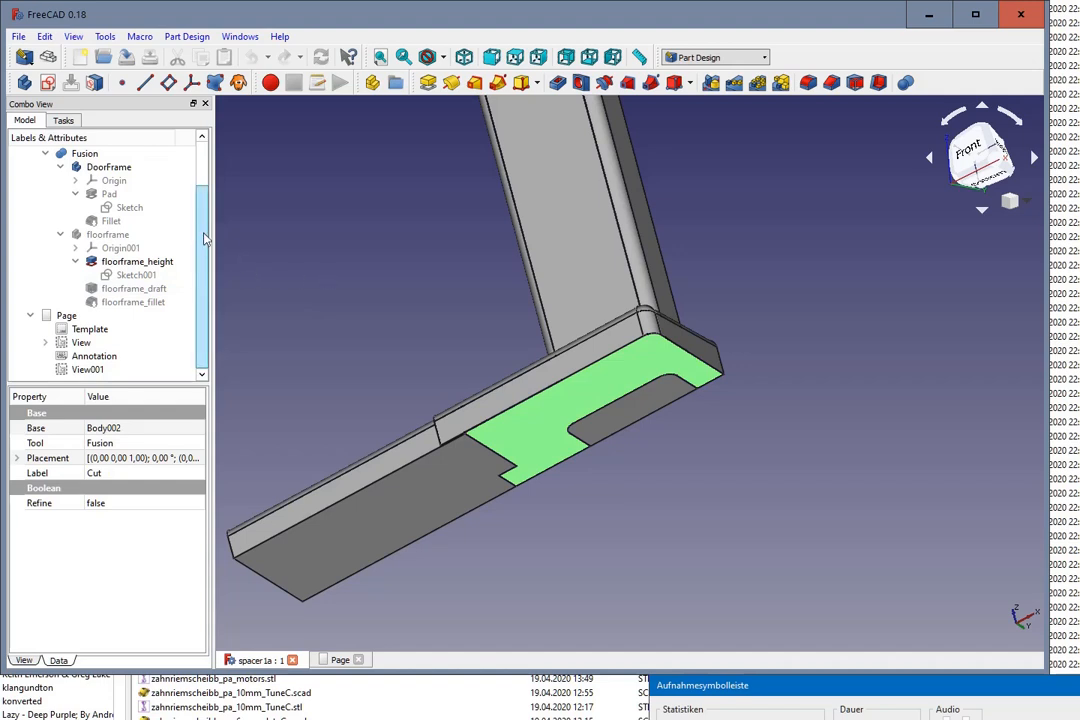
{"action": "left_click_drag", "start_coordinate": [202, 233], "coordinate": [172, 139]}
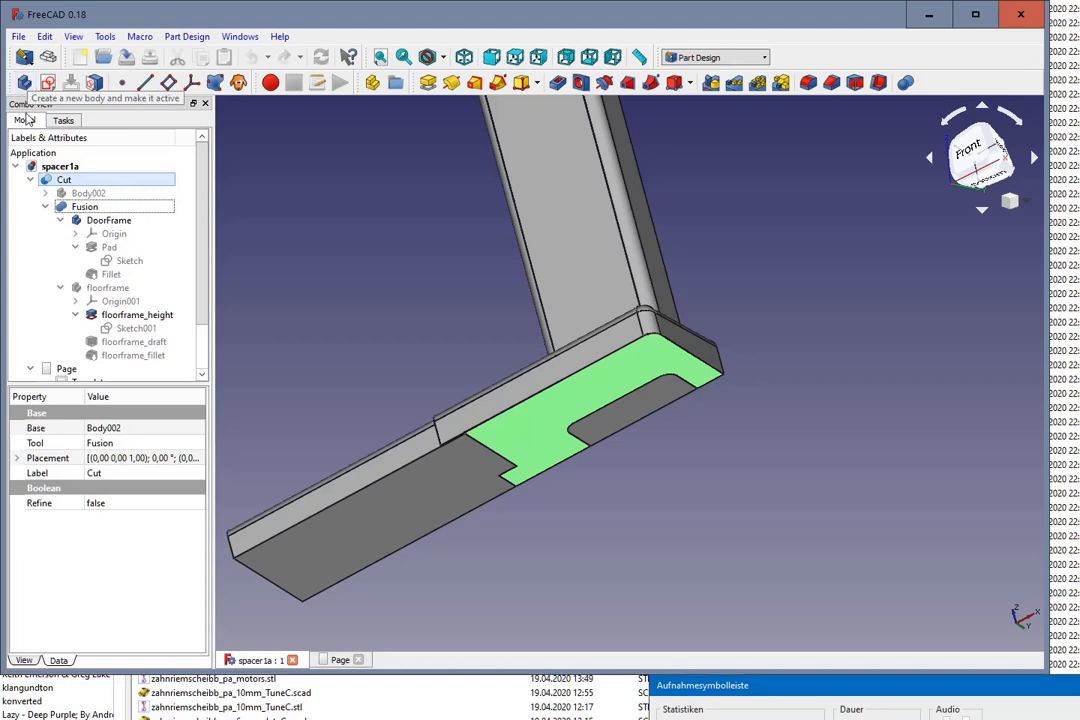
{"action": "scroll", "coordinate": [142, 279], "scroll_direction": "down", "scroll_amount": 2}
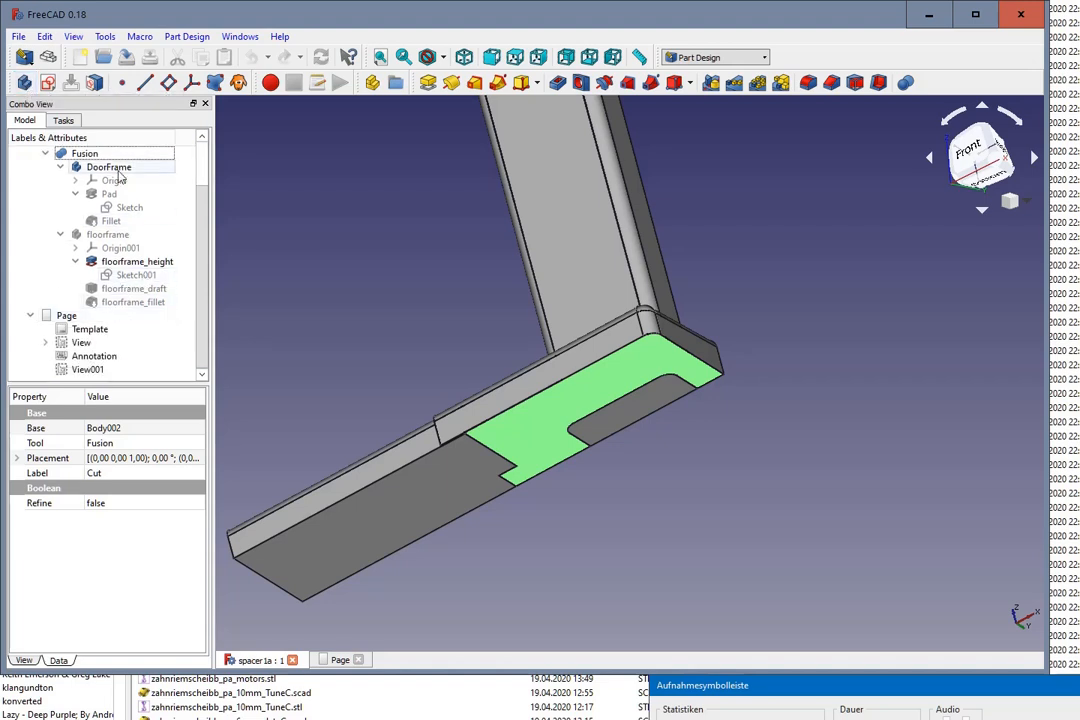
{"action": "scroll", "coordinate": [187, 196], "scroll_direction": "up", "scroll_amount": 2}
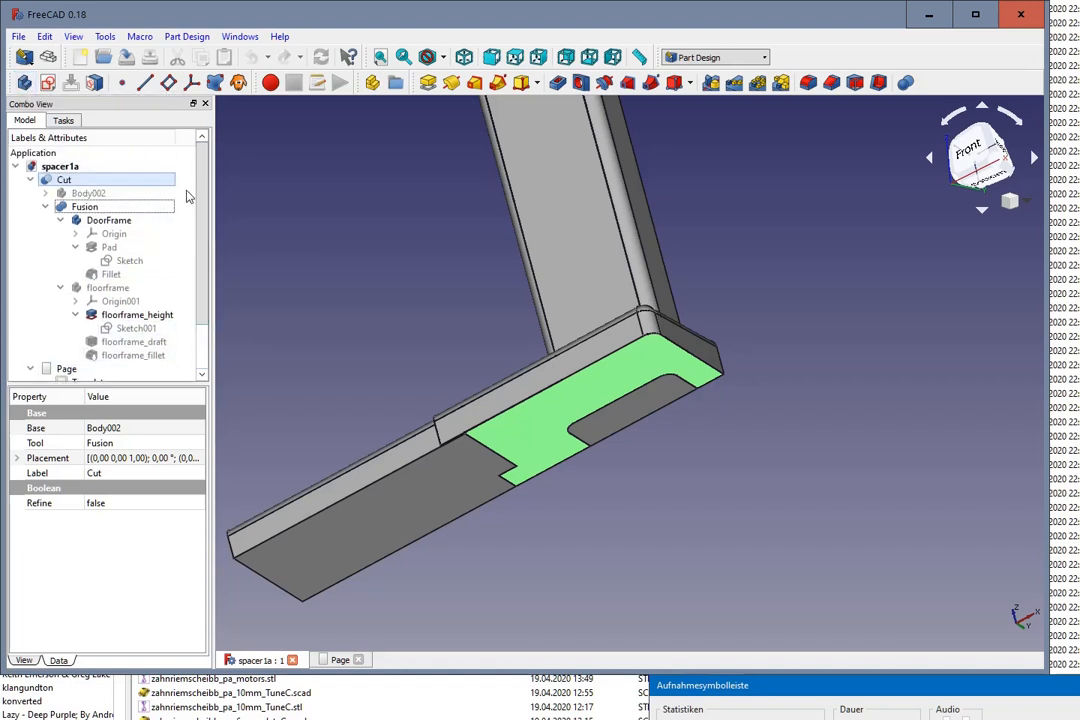
{"action": "left_click", "coordinate": [354, 188]}
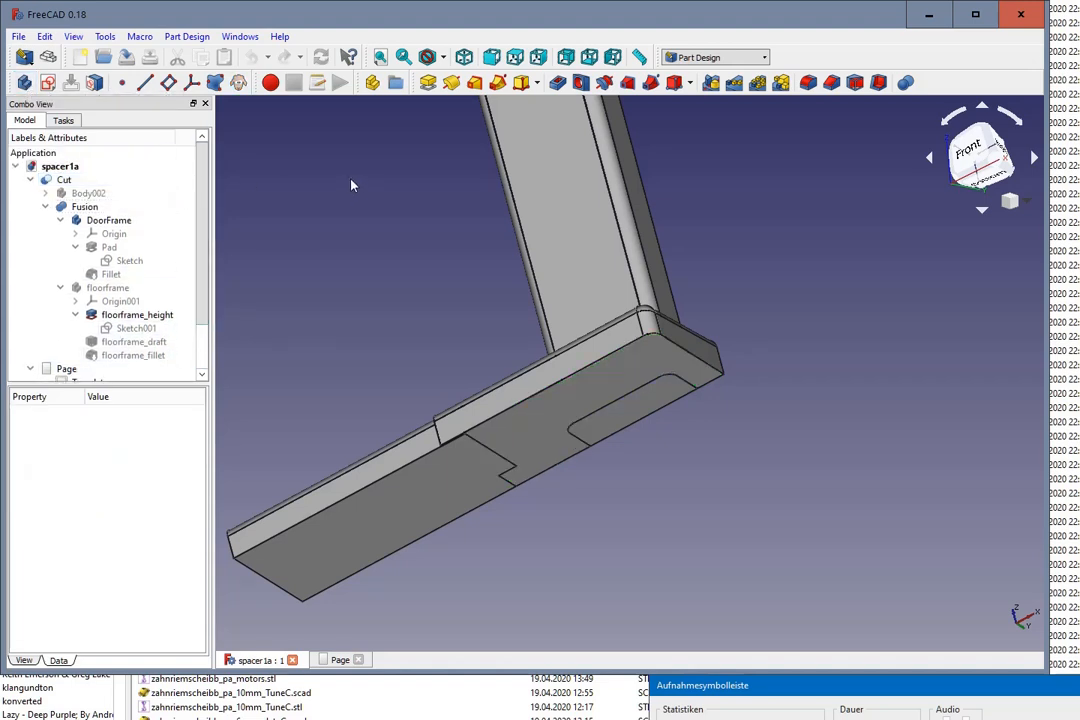
{"action": "left_click", "coordinate": [24, 86]}
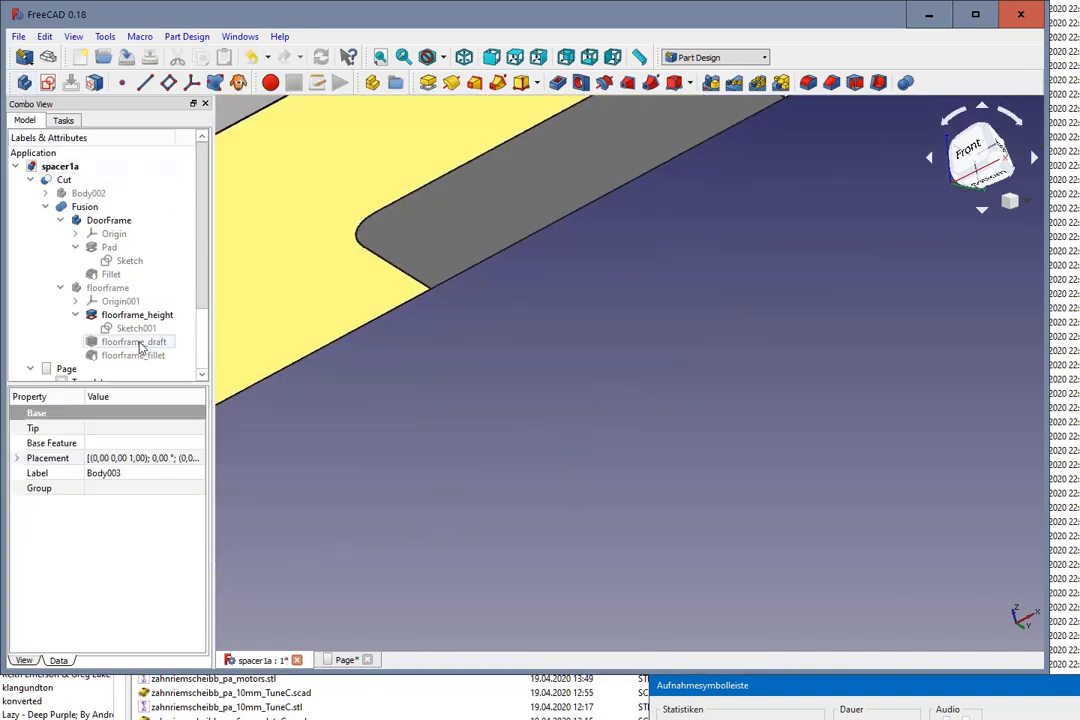
{"action": "left_click", "coordinate": [125, 371]}
{"action": "scroll", "coordinate": [127, 380], "scroll_direction": "down", "scroll_amount": 2}
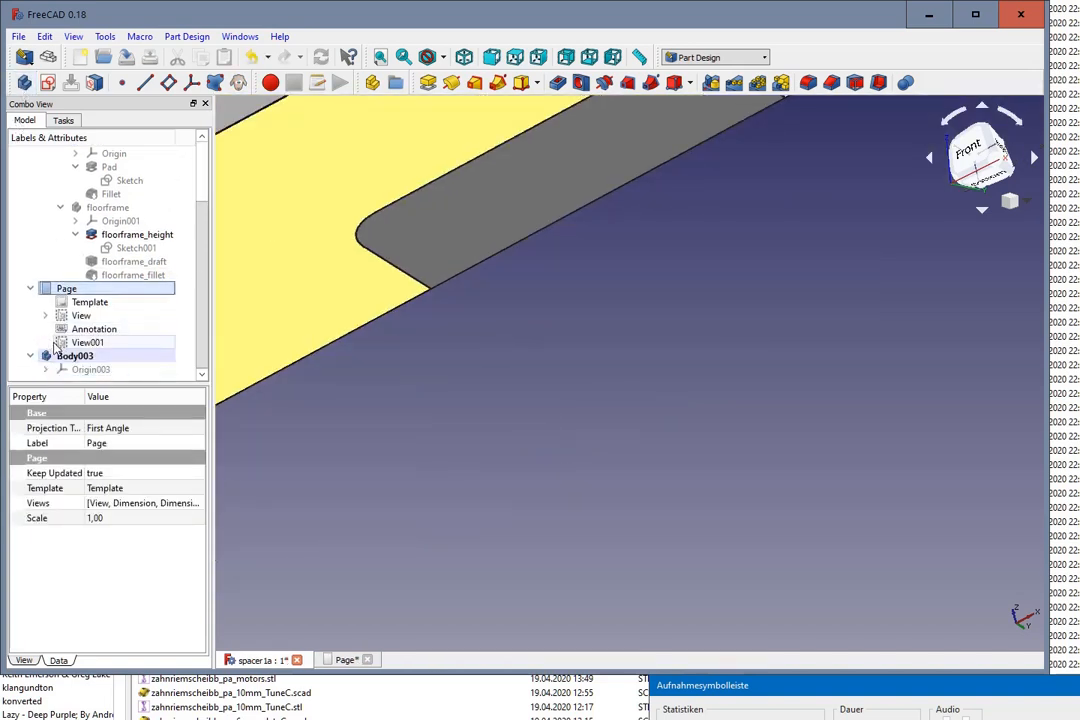
{"action": "left_click", "coordinate": [97, 362]}
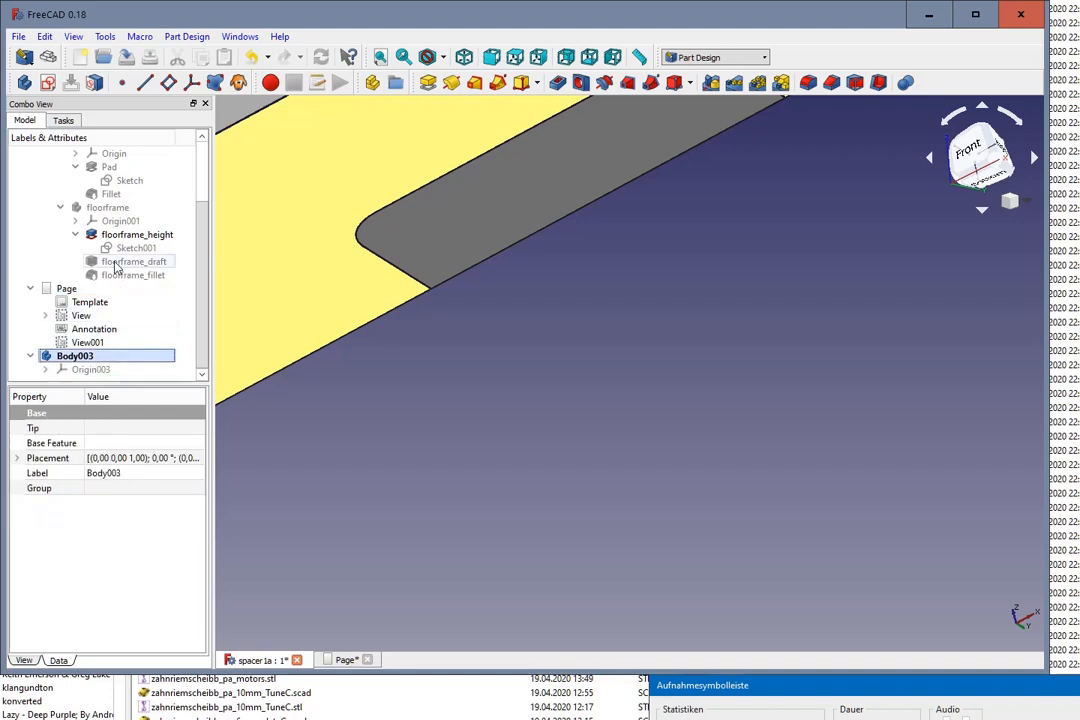
{"action": "scroll", "coordinate": [107, 224], "scroll_direction": "up", "scroll_amount": 2}
{"action": "scroll", "coordinate": [105, 240], "scroll_direction": "down", "scroll_amount": 2}
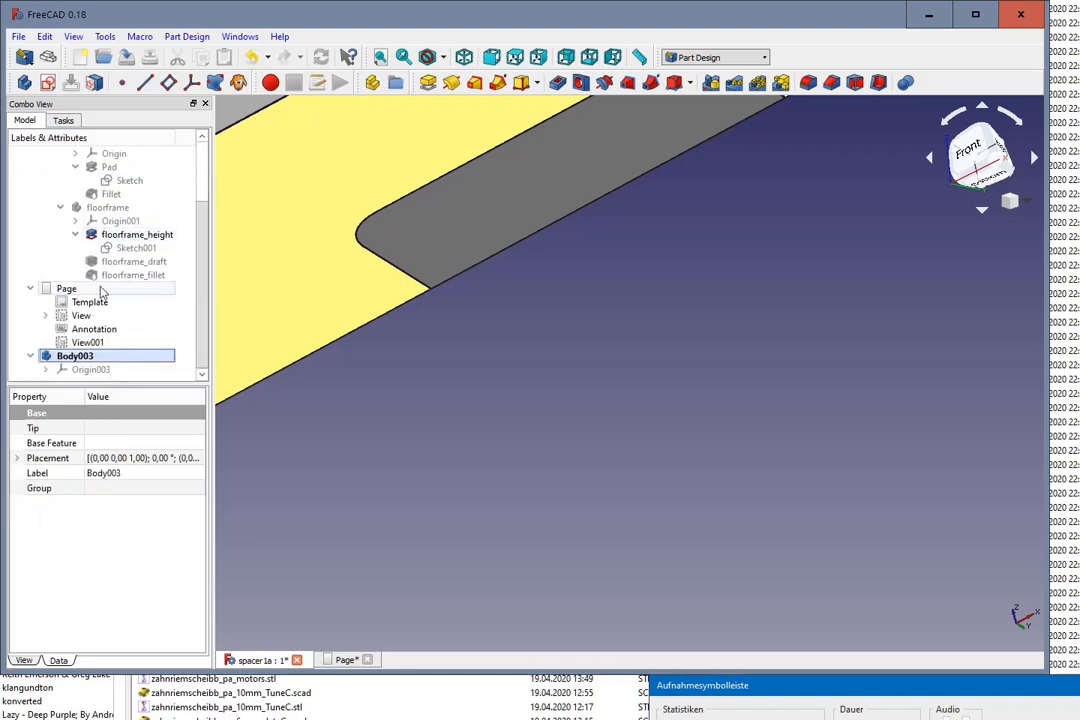
{"action": "scroll", "coordinate": [460, 376], "scroll_direction": "down", "scroll_amount": 5}
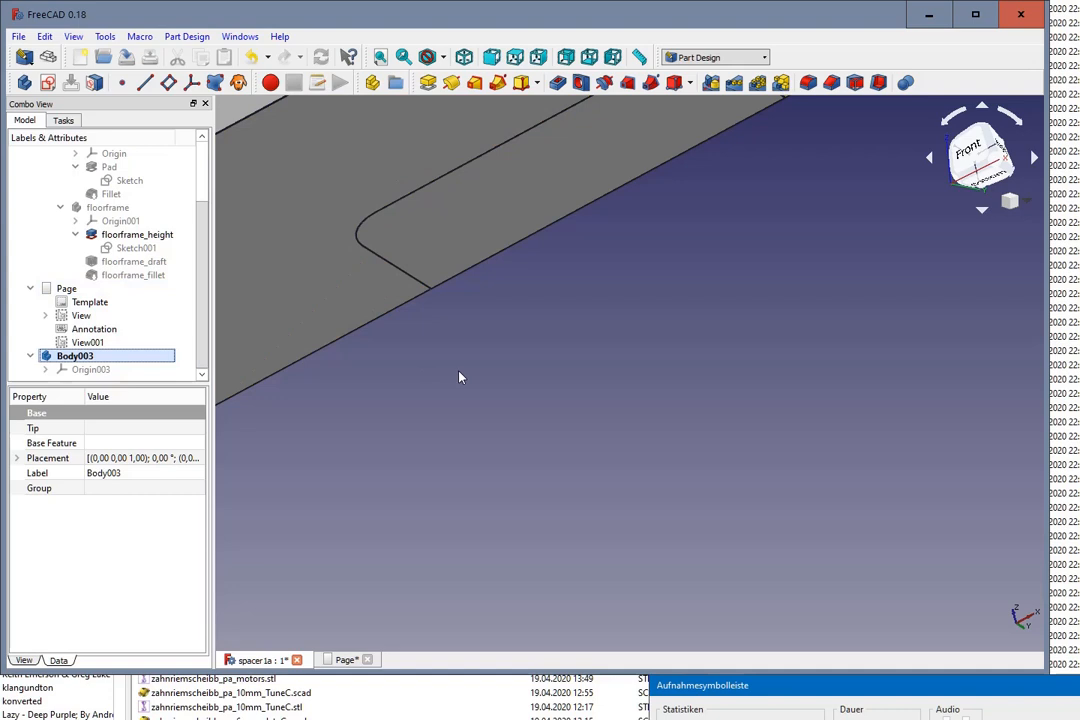
Step: Create a shape binder in the new body from the underside face of the Cut spacer
{"action": "left_click", "coordinate": [420, 311]}
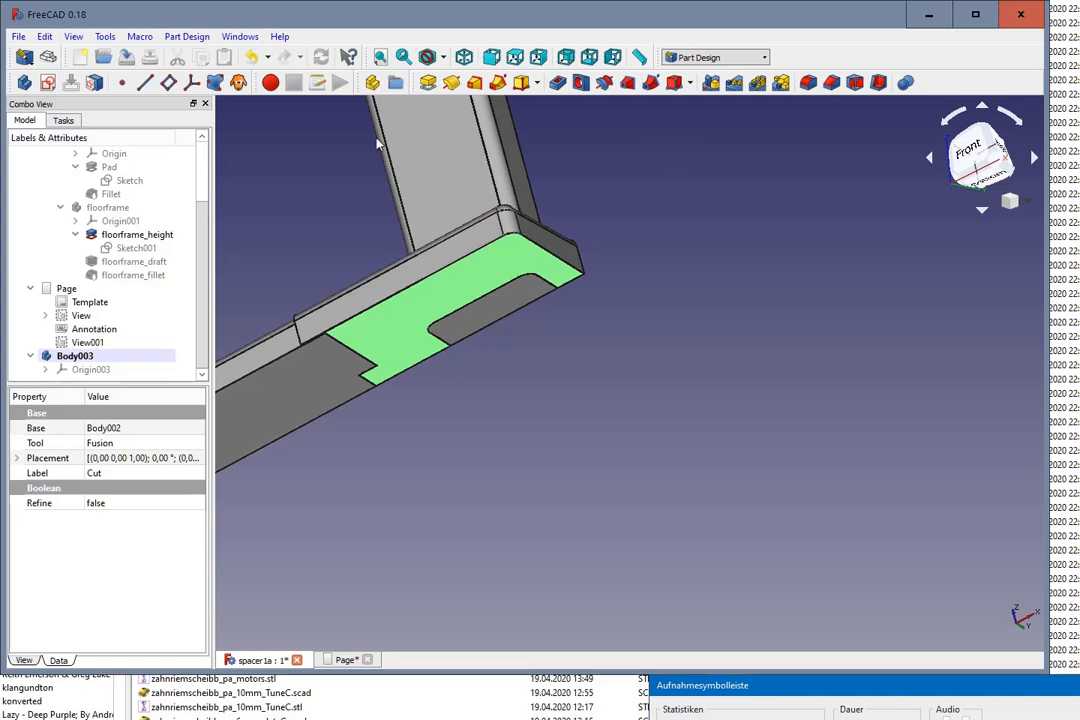
{"action": "left_click", "coordinate": [215, 83]}
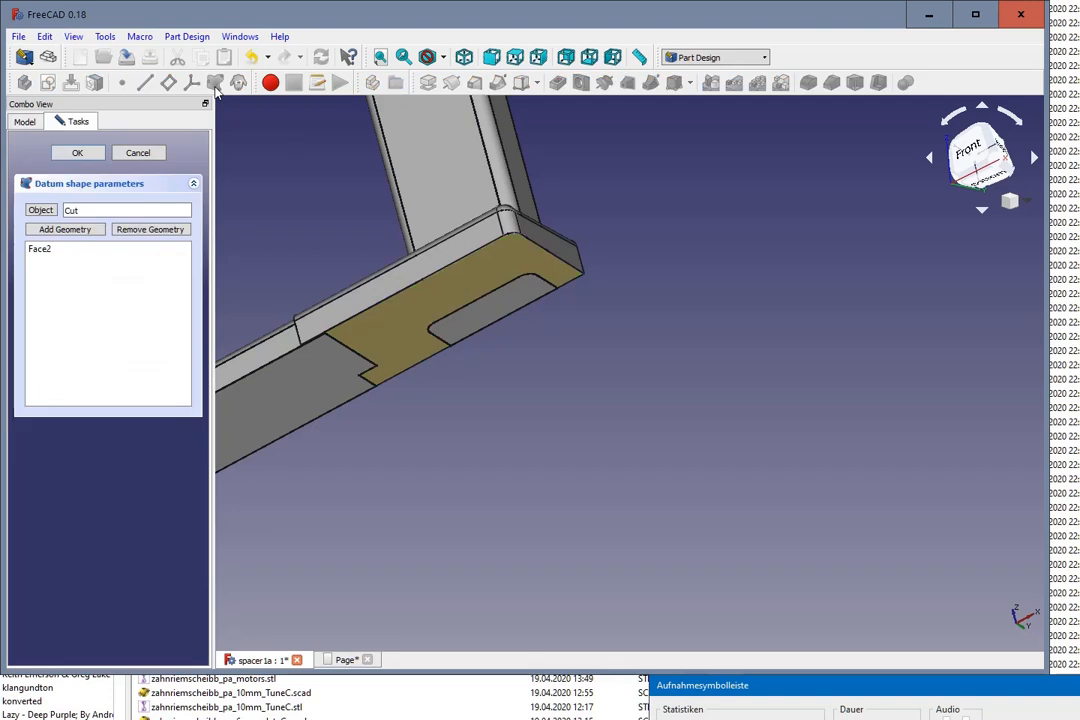
{"action": "left_click", "coordinate": [77, 152]}
{"action": "scroll", "coordinate": [112, 265], "scroll_direction": "down", "scroll_amount": 1}
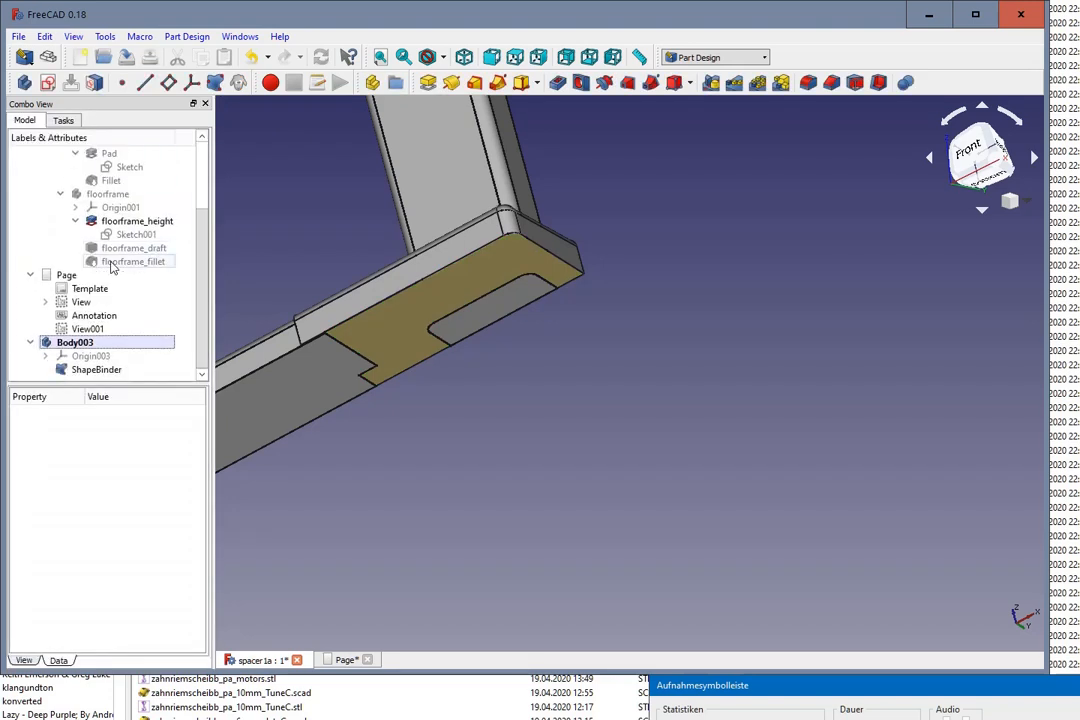
Step: Start a new sketch in the new body, attached to the ShapeBinder
{"action": "left_click", "coordinate": [107, 370]}
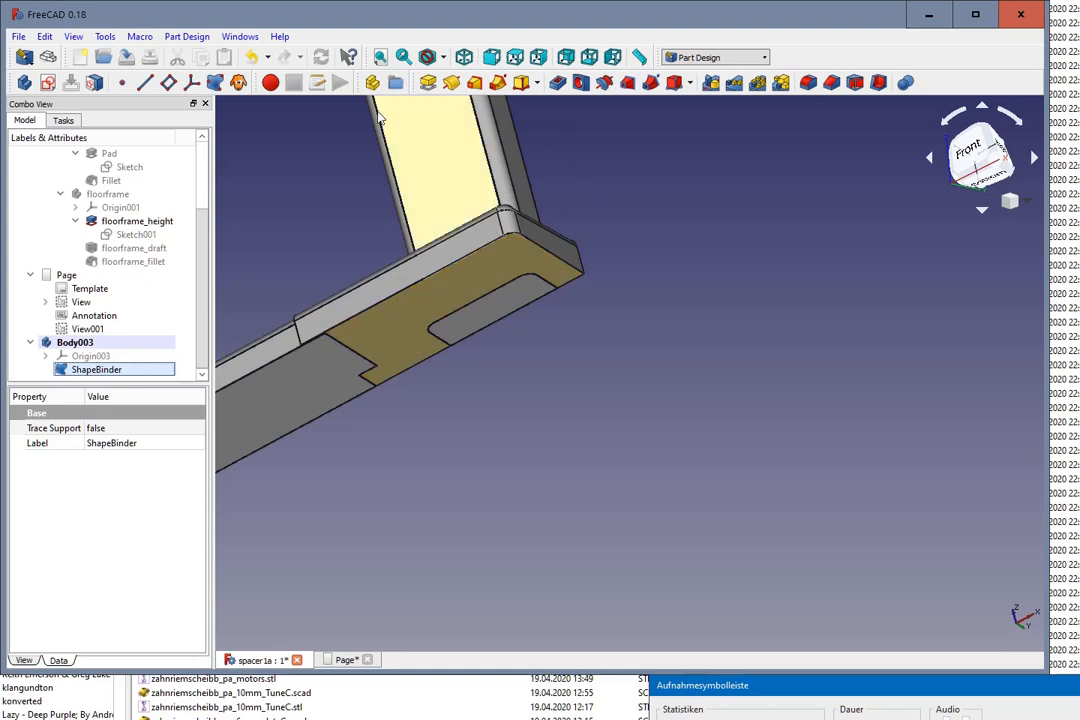
{"action": "left_click", "coordinate": [48, 83]}
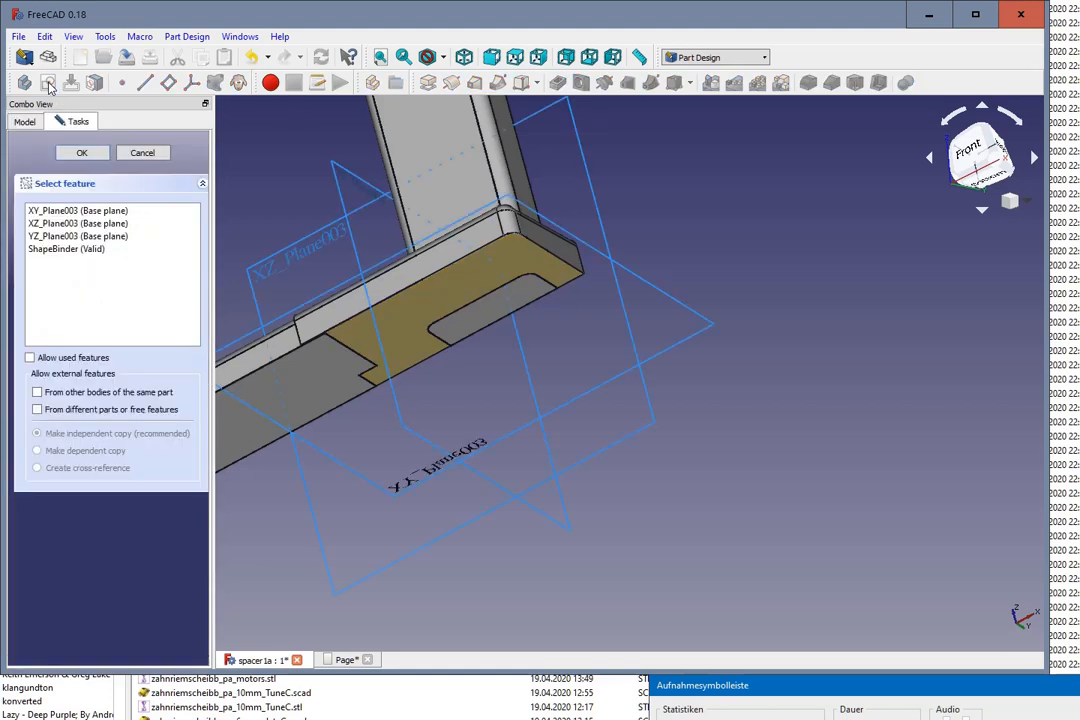
{"action": "left_click", "coordinate": [53, 252]}
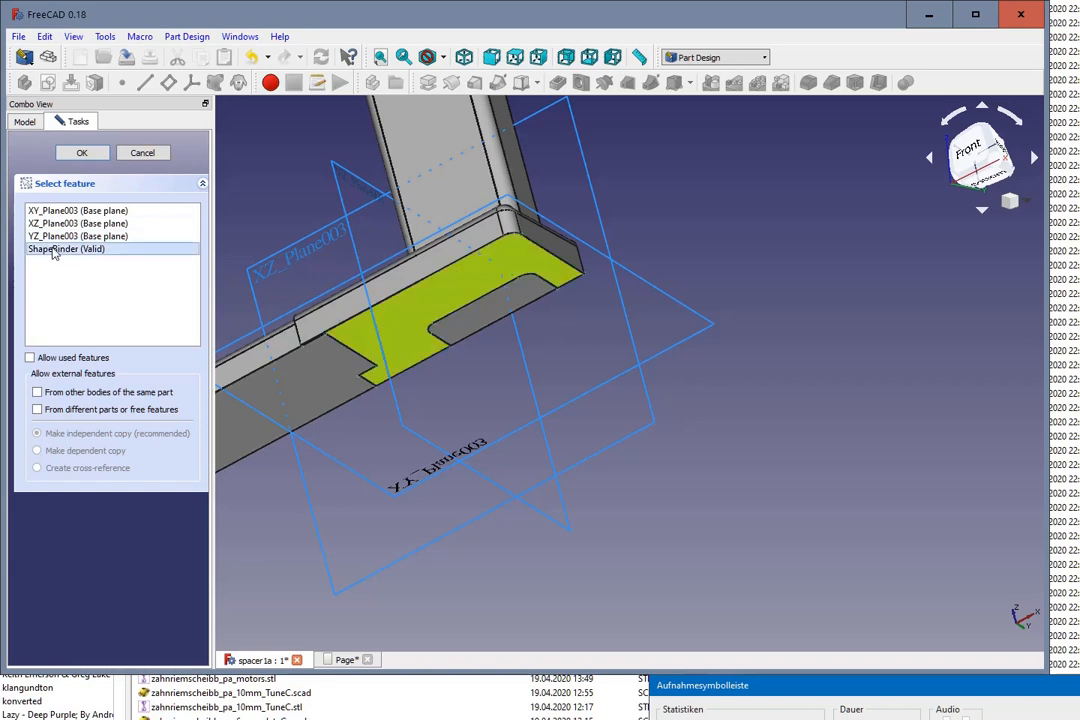
{"action": "left_click", "coordinate": [82, 154]}
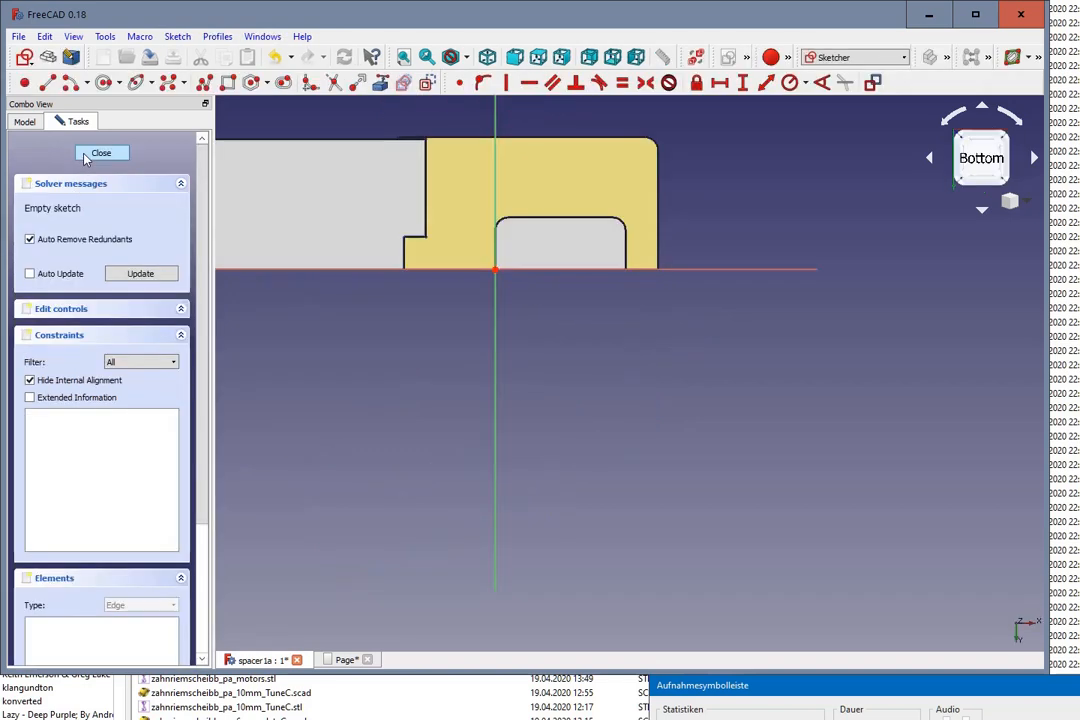
Step: Sketch a rectangle about 54 × 31.5 mm overlapping the spacer's rounded outer corner, and close the sketch
{"action": "scroll", "coordinate": [316, 347], "scroll_direction": "down", "scroll_amount": 2}
{"action": "scroll", "coordinate": [500, 208], "scroll_direction": "up", "scroll_amount": 2}
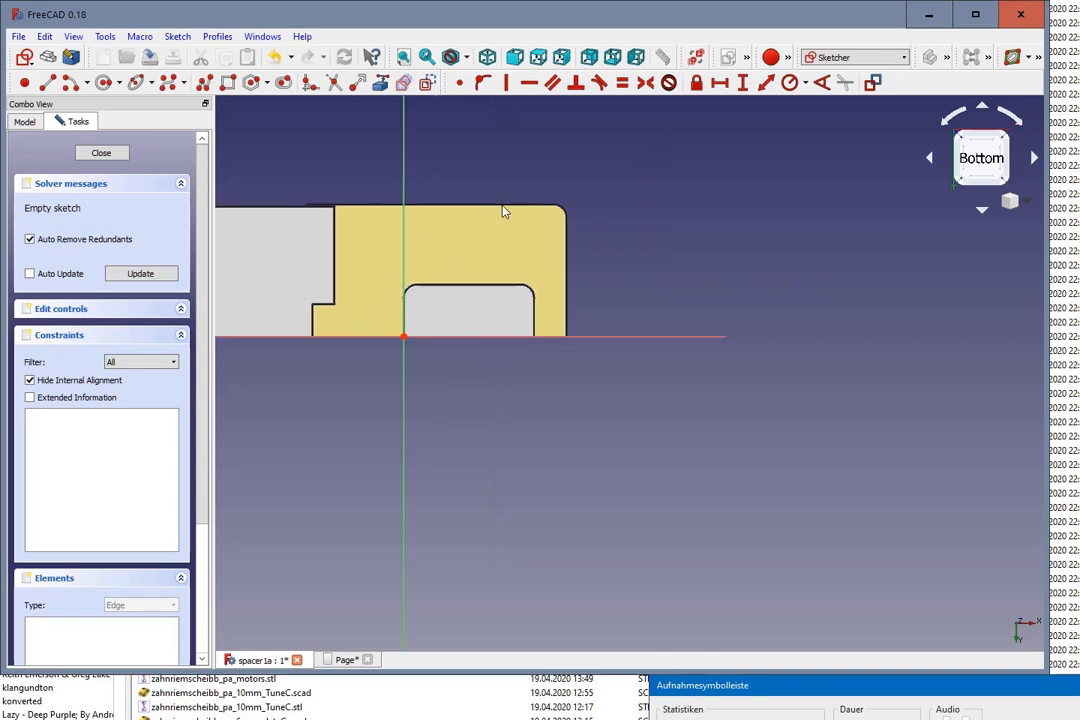
{"action": "scroll", "coordinate": [639, 383], "scroll_direction": "up", "scroll_amount": 2}
{"action": "scroll", "coordinate": [639, 383], "scroll_direction": "down", "scroll_amount": 2}
{"action": "scroll", "coordinate": [571, 172], "scroll_direction": "up", "scroll_amount": 2}
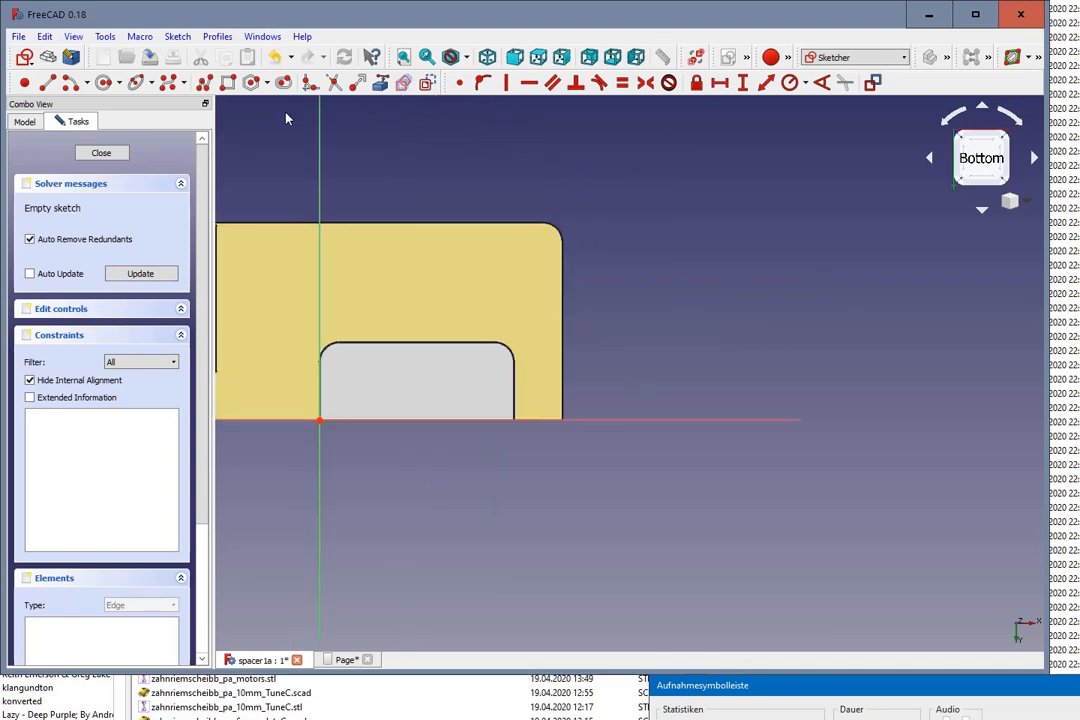
{"action": "left_click", "coordinate": [230, 88]}
{"action": "left_click", "coordinate": [435, 200]}
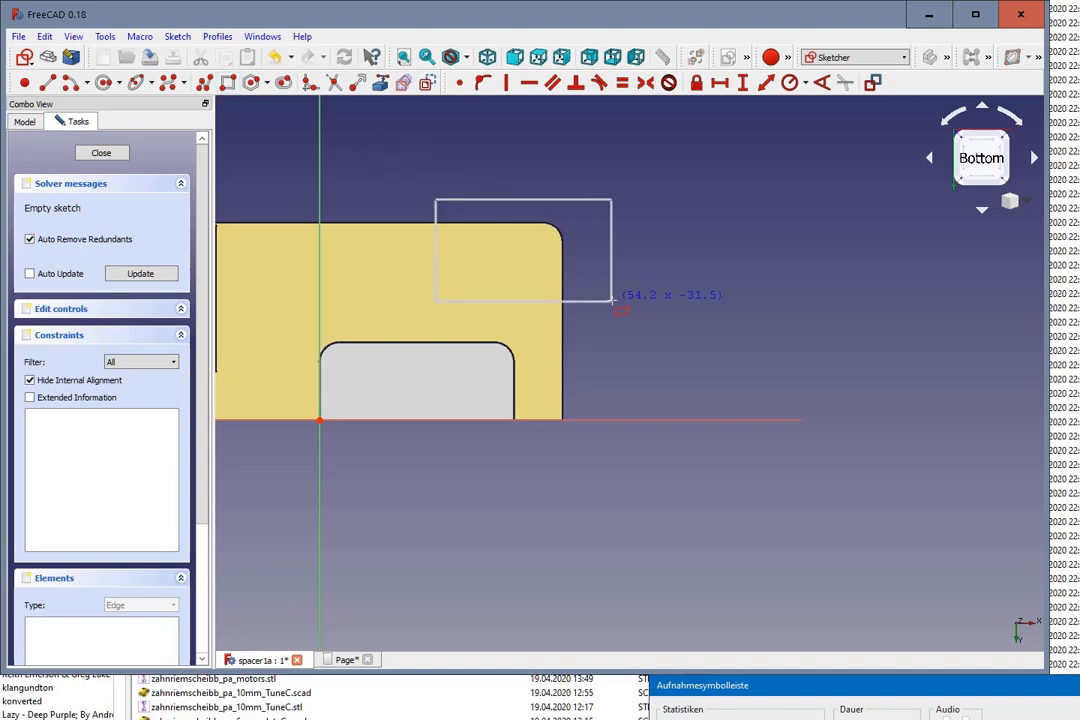
{"action": "left_click", "coordinate": [615, 300]}
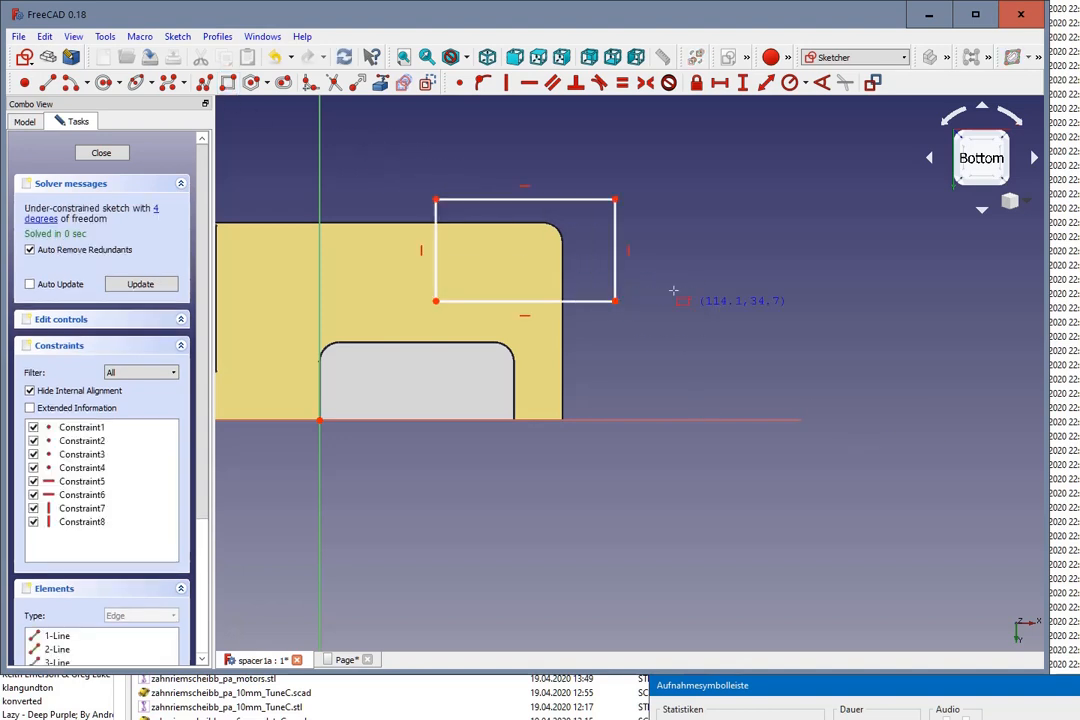
{"action": "left_click", "coordinate": [101, 152]}
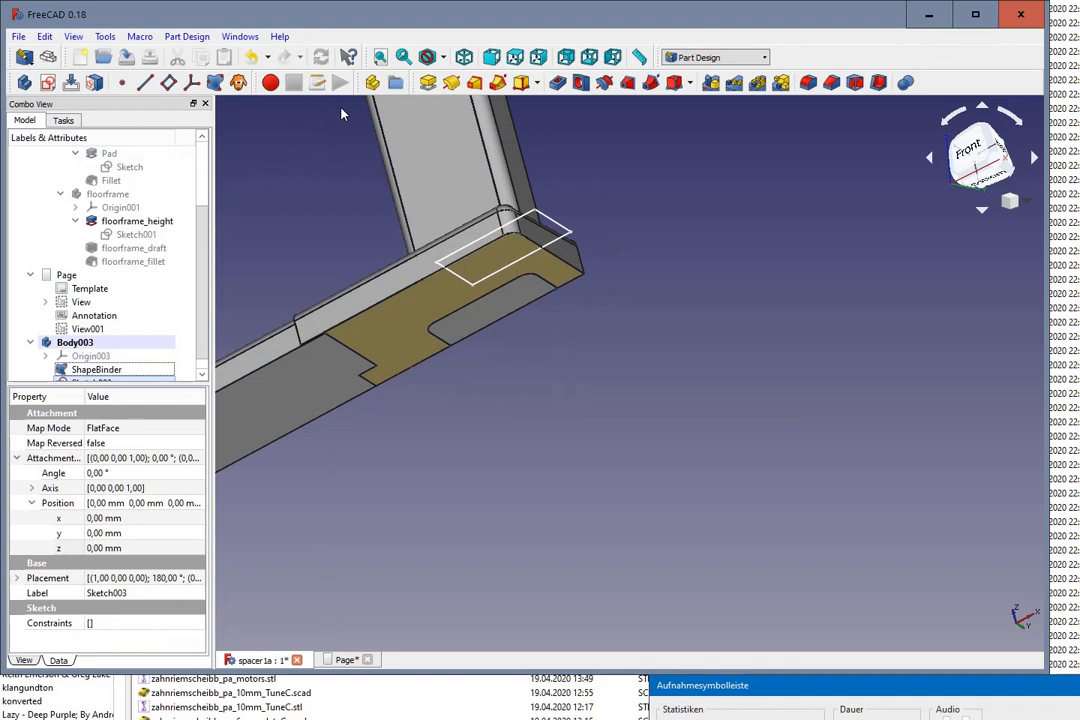
Step: Pad the rectangle sketch with a length of 10 mm below the spacer
{"action": "left_click", "coordinate": [428, 83]}
{"action": "middle_click_drag", "start_coordinate": [605, 176], "coordinate": [632, 243]}
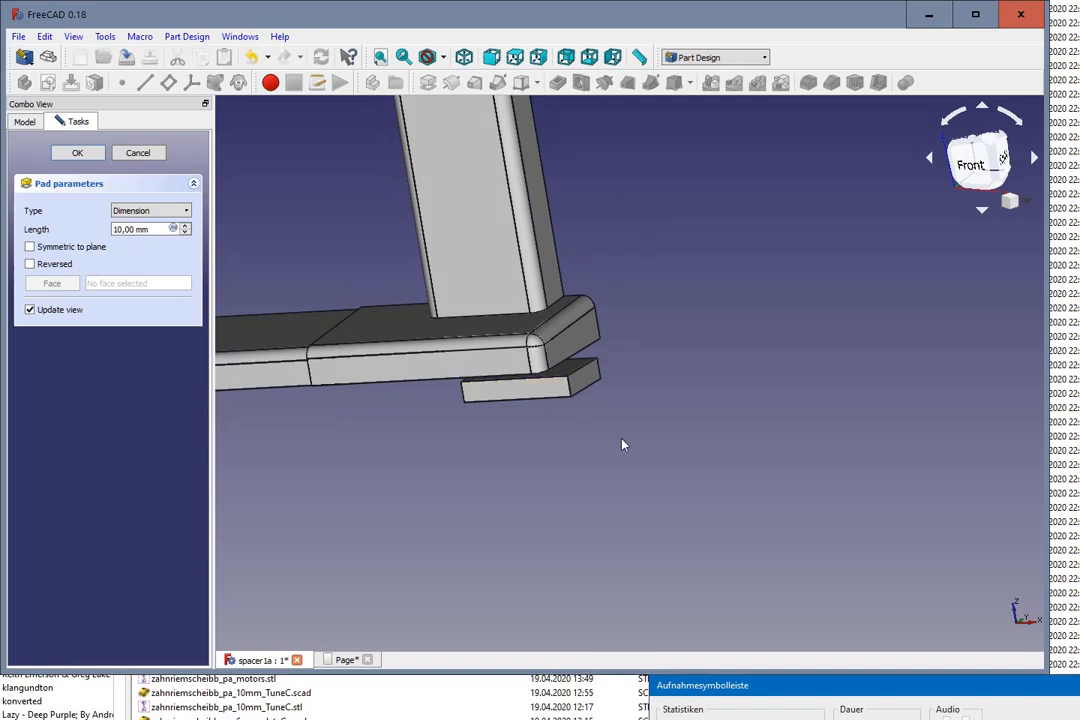
{"action": "middle_click_drag", "start_coordinate": [622, 441], "coordinate": [620, 414]}
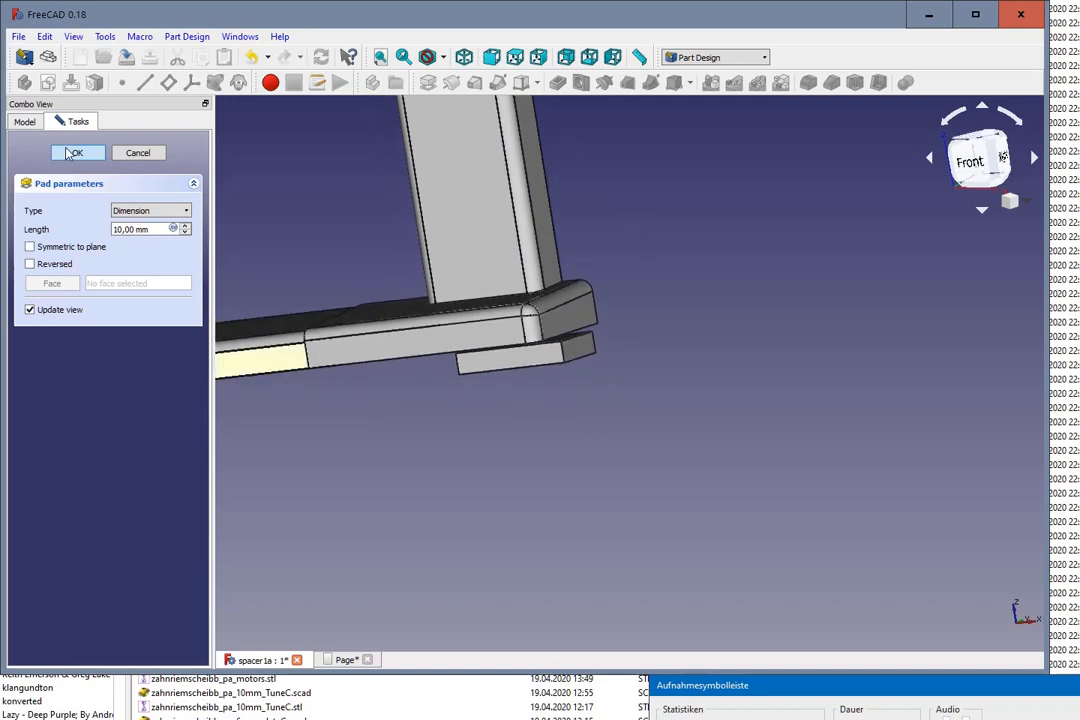
{"action": "left_click", "coordinate": [90, 153]}
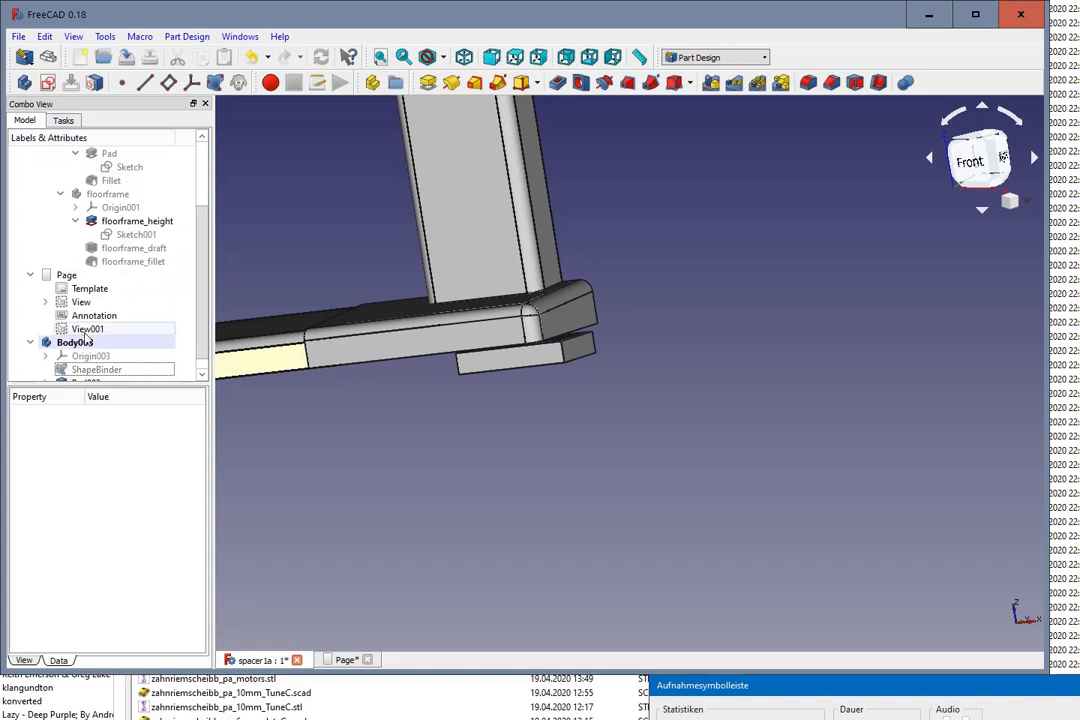
Step: Hide the new pad under the spacer in the 3D view
{"action": "scroll", "coordinate": [107, 336], "scroll_direction": "down", "scroll_amount": 1}
{"action": "left_click", "coordinate": [88, 369]}
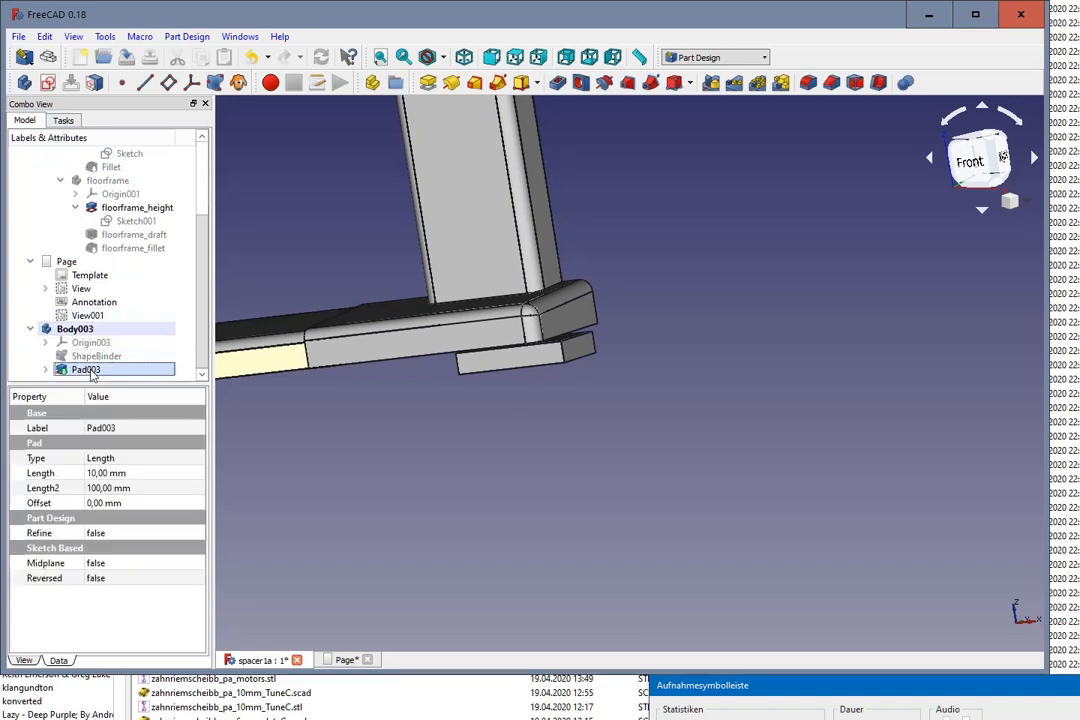
{"action": "key", "text": "space"}
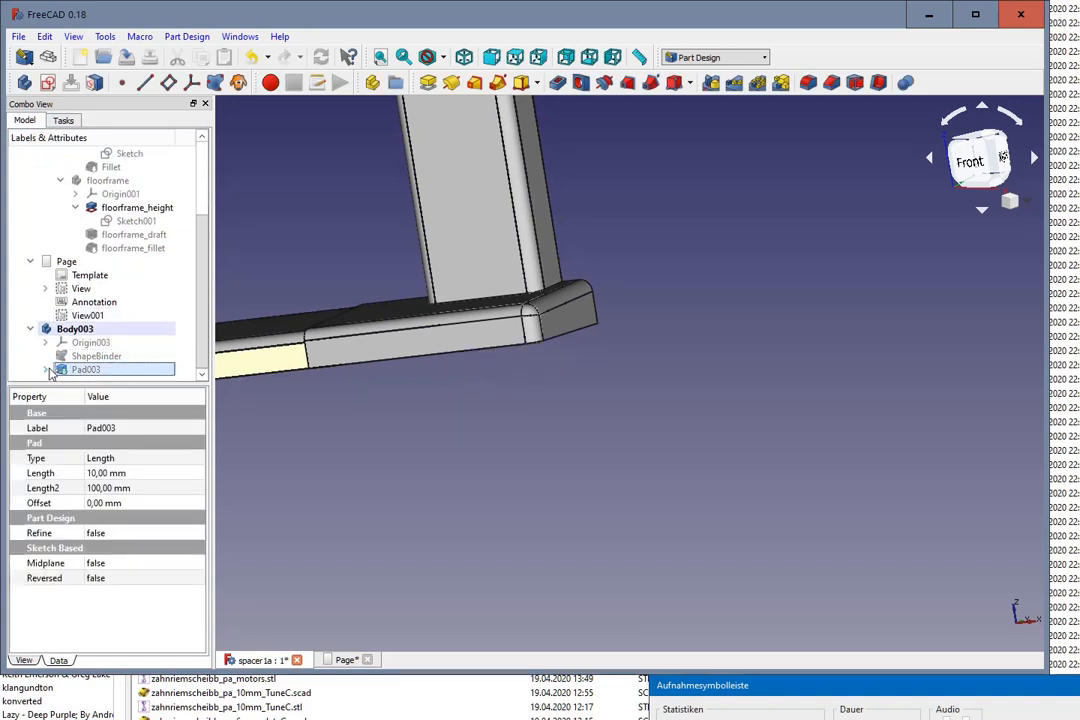
Step: Reopen the hidden pad's sketch for editing and delete the whole rectangle from it
{"action": "left_click", "coordinate": [46, 370]}
{"action": "scroll", "coordinate": [105, 368], "scroll_direction": "down", "scroll_amount": 1}
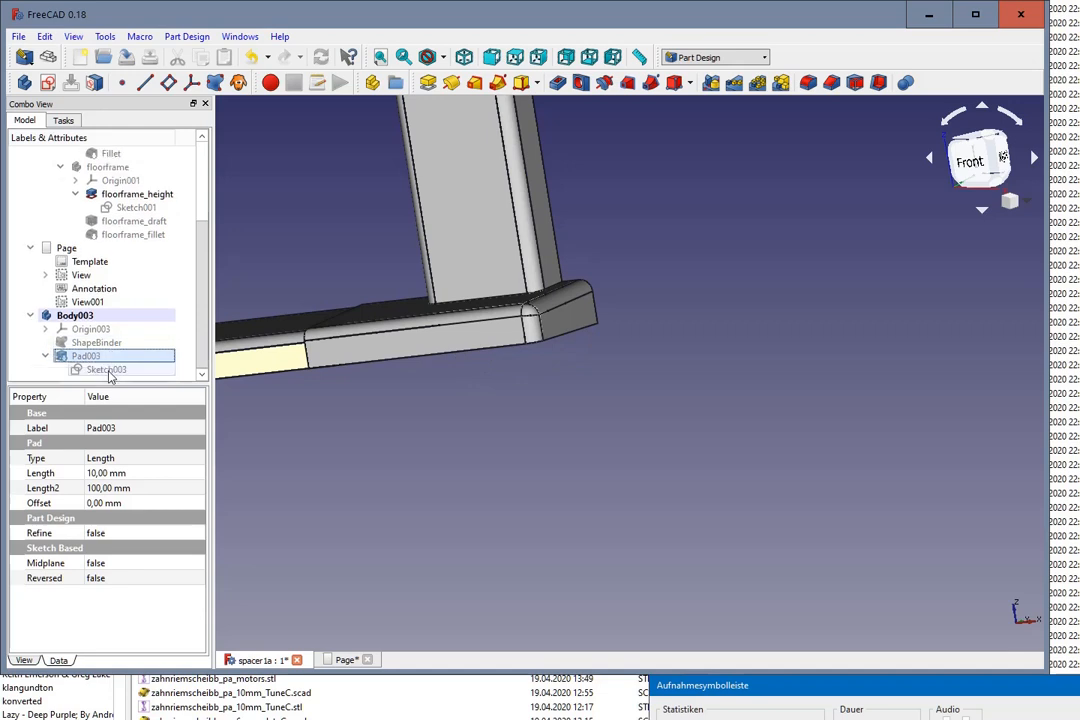
{"action": "left_click", "coordinate": [108, 370]}
{"action": "key", "text": "space"}
{"action": "double_click", "coordinate": [108, 370]}
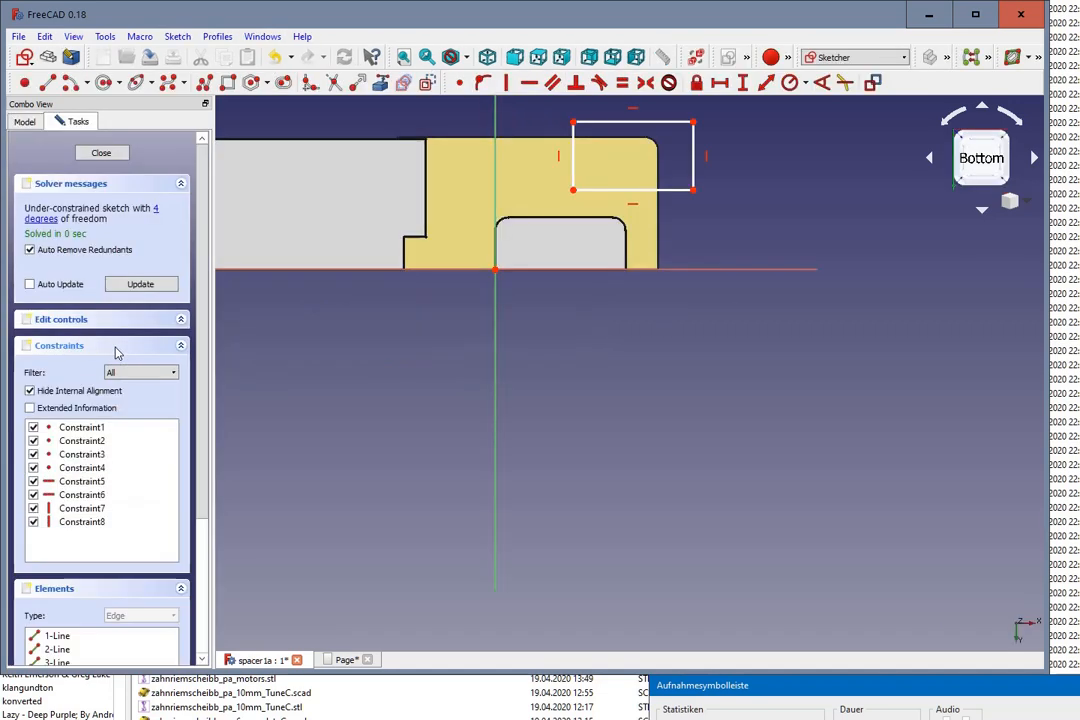
{"action": "scroll", "coordinate": [720, 127], "scroll_direction": "up", "scroll_amount": 2}
{"action": "scroll", "coordinate": [720, 127], "scroll_direction": "up", "scroll_amount": 4}
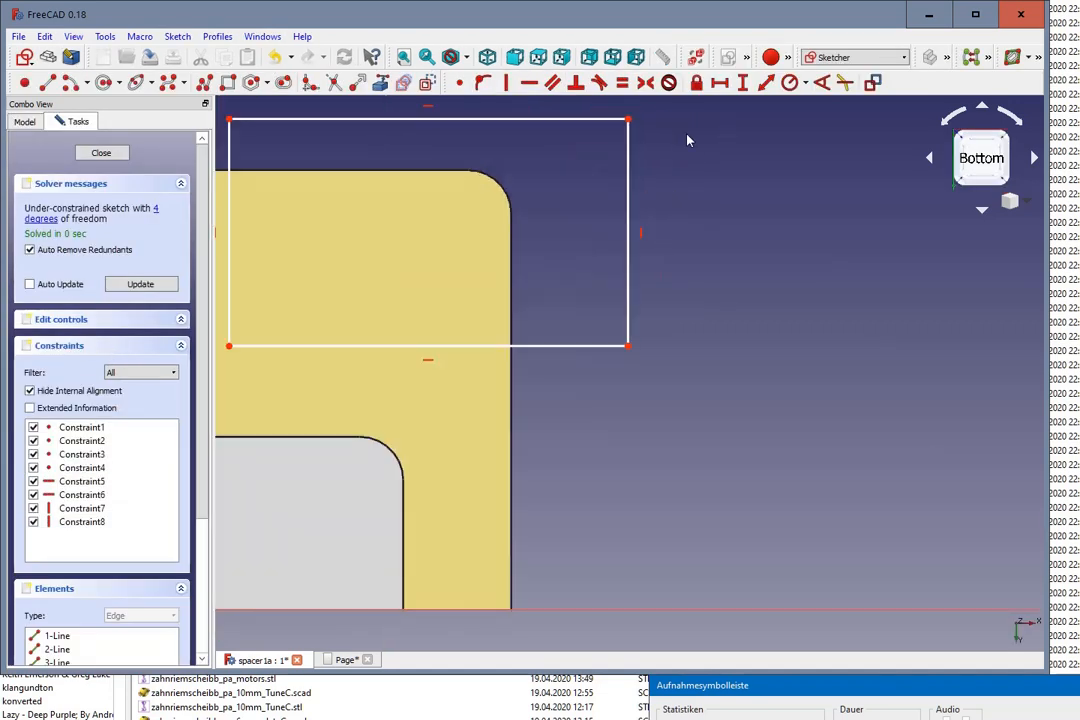
{"action": "scroll", "coordinate": [708, 233], "scroll_direction": "down", "scroll_amount": 2}
{"action": "left_click_drag", "start_coordinate": [358, 124], "coordinate": [736, 328]}
{"action": "key", "text": "Delete"}
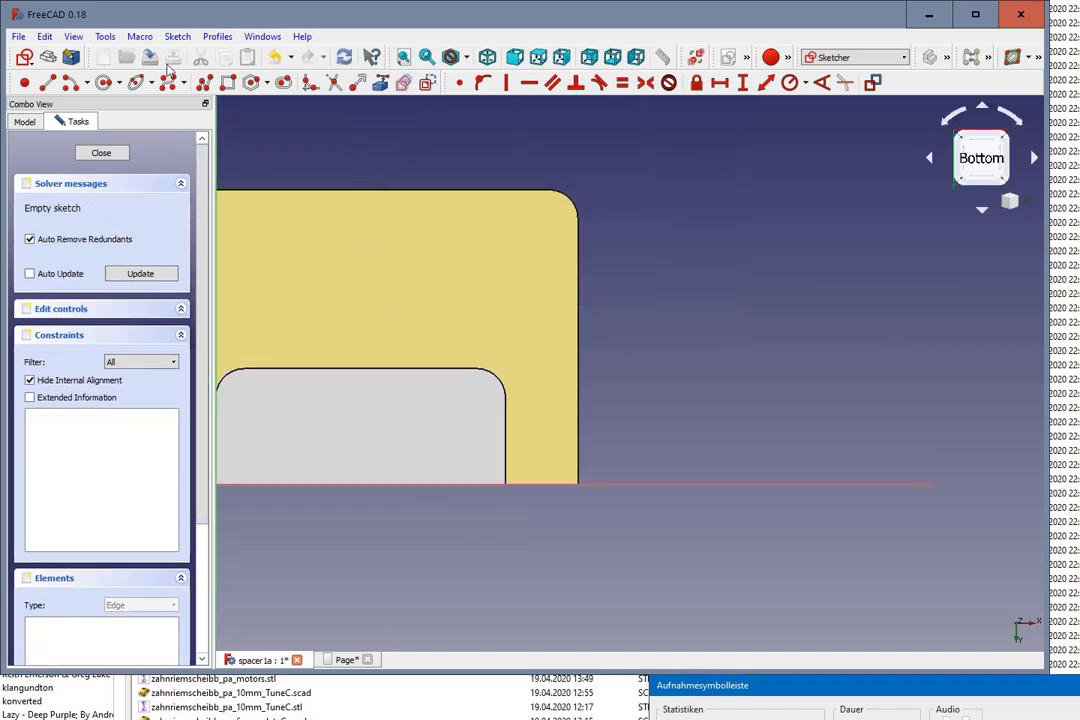
Step: Draw a closed six-sided L-shaped polyline around the spacer's rounded outer corner, stepped beside the cutout's rounded corner
{"action": "left_click", "coordinate": [205, 84]}
{"action": "left_click", "coordinate": [405, 170]}
{"action": "left_click", "coordinate": [405, 353]}
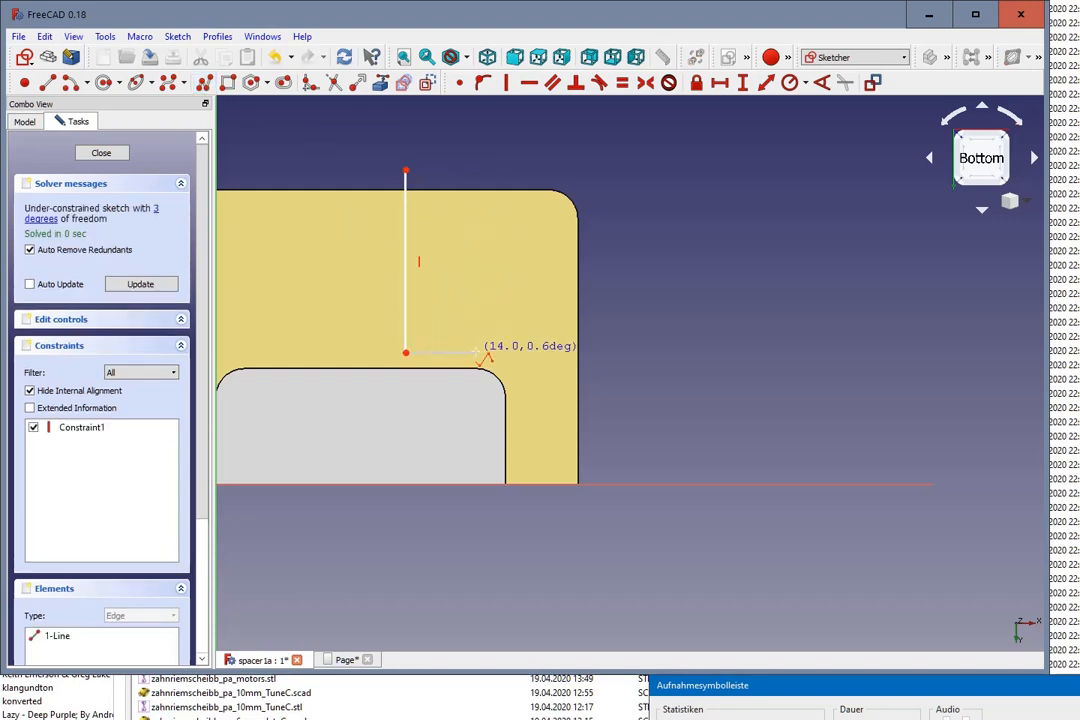
{"action": "left_click", "coordinate": [487, 353]}
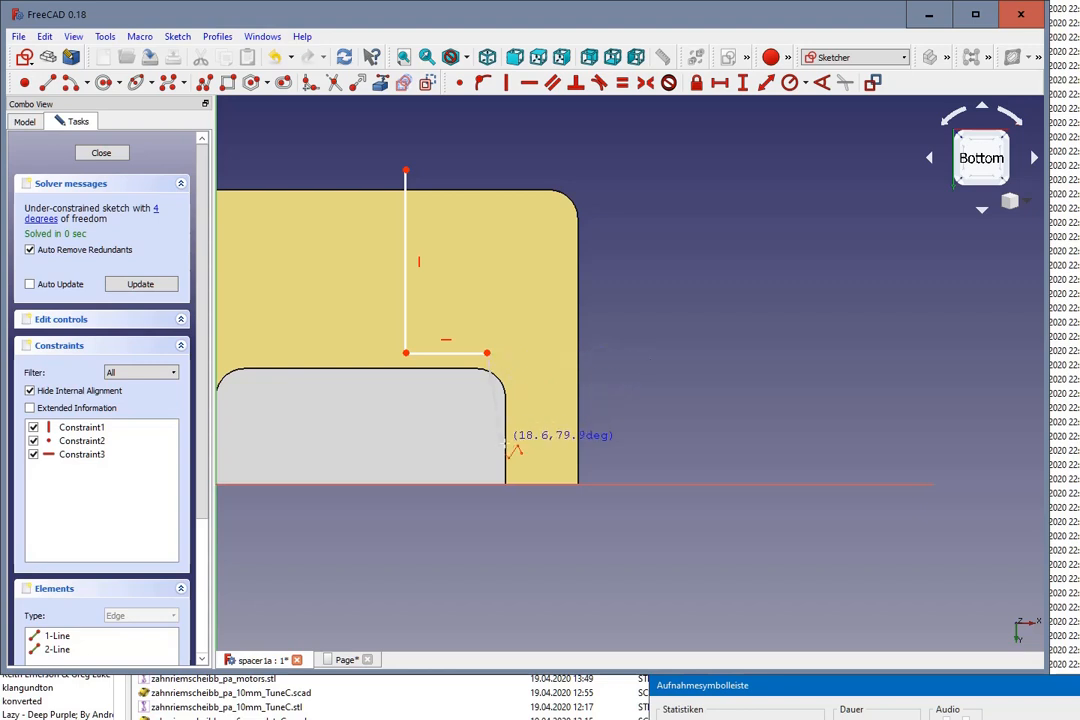
{"action": "left_click", "coordinate": [486, 511]}
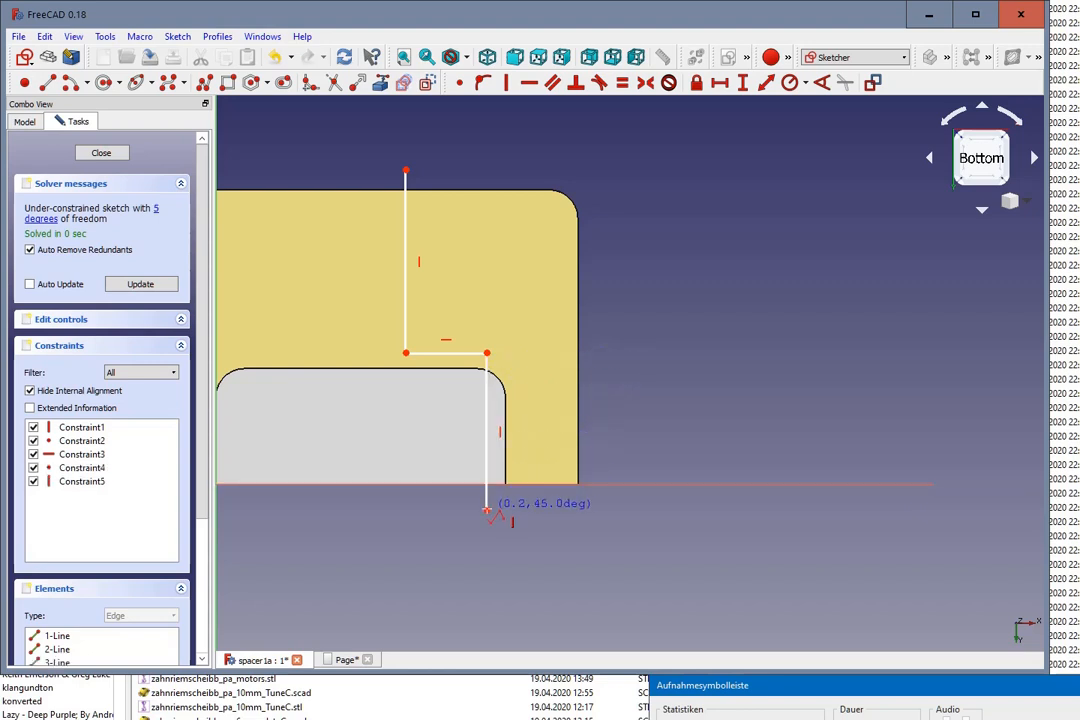
{"action": "left_click", "coordinate": [611, 504]}
{"action": "left_click", "coordinate": [624, 154]}
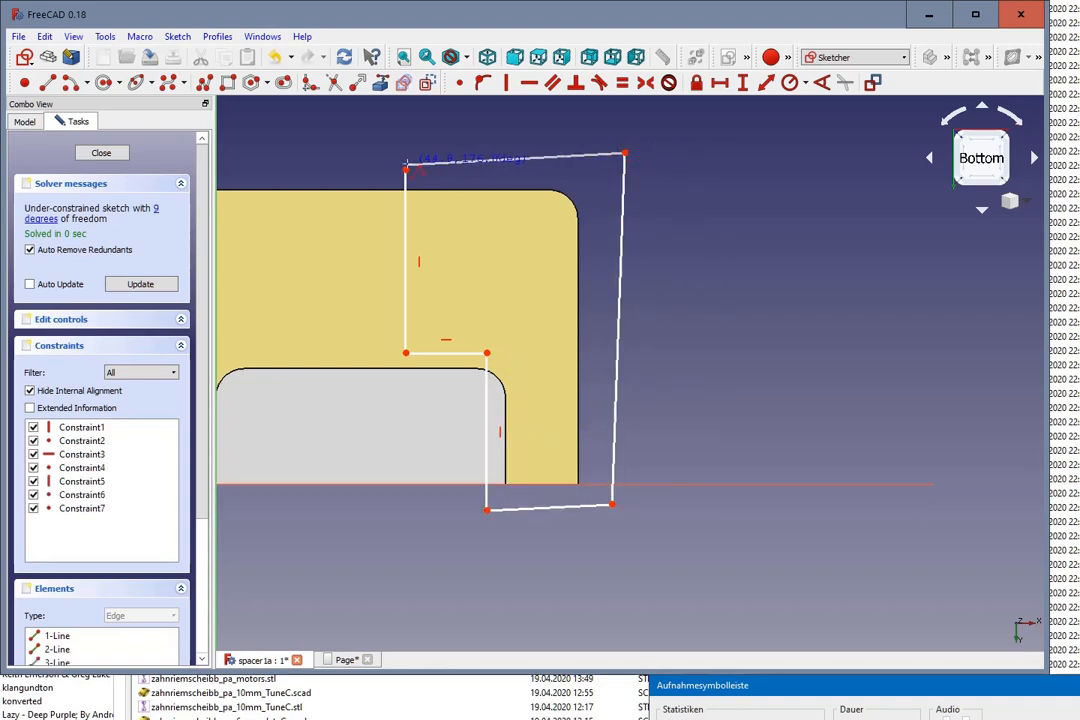
{"action": "left_click", "coordinate": [405, 168]}
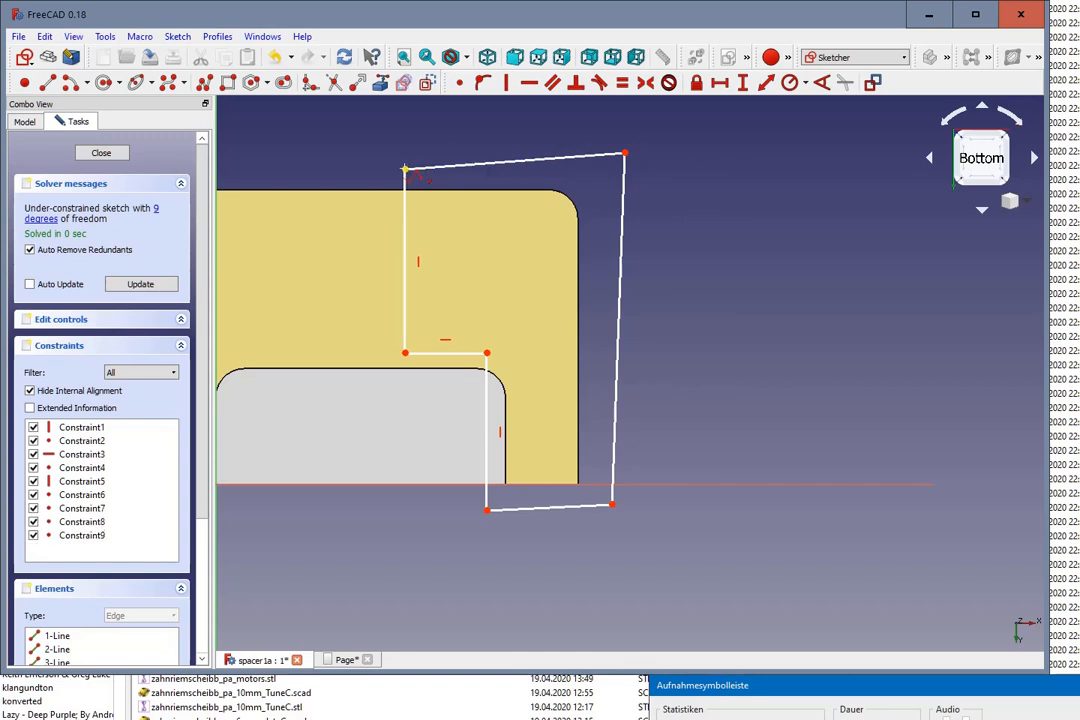
{"action": "right_click", "coordinate": [506, 154]}
Step: Constrain the three slanted edges of the outline horizontal or vertical, and move its inner step corner outward past the cutout's side
{"action": "left_click", "coordinate": [516, 163]}
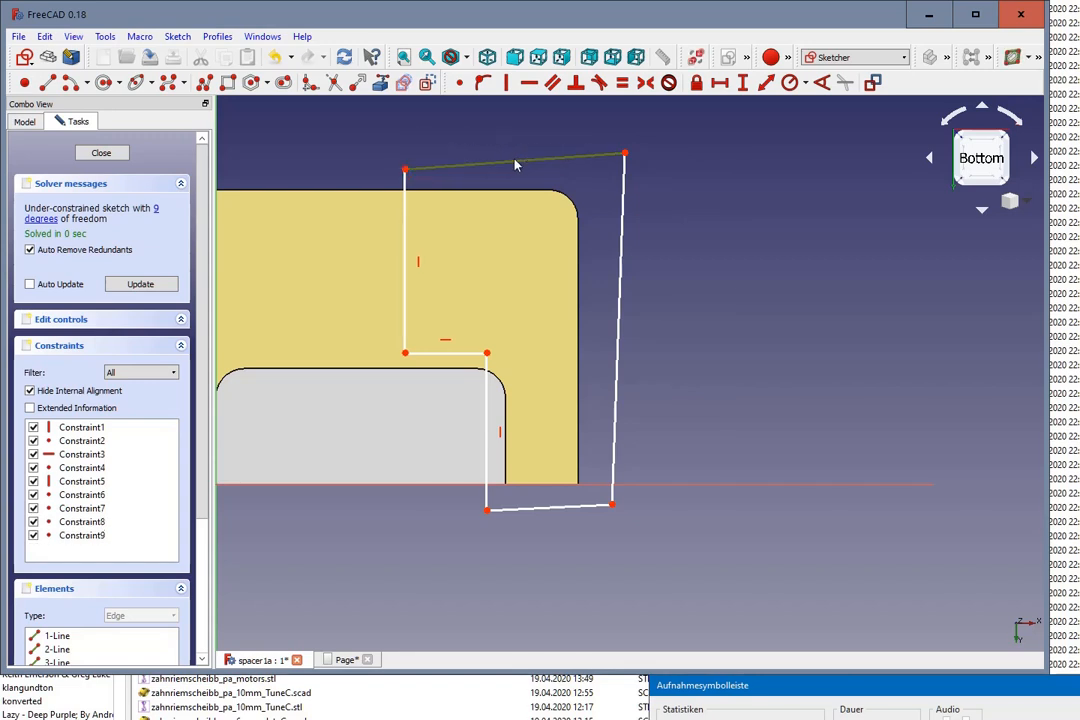
{"action": "left_click", "coordinate": [528, 84]}
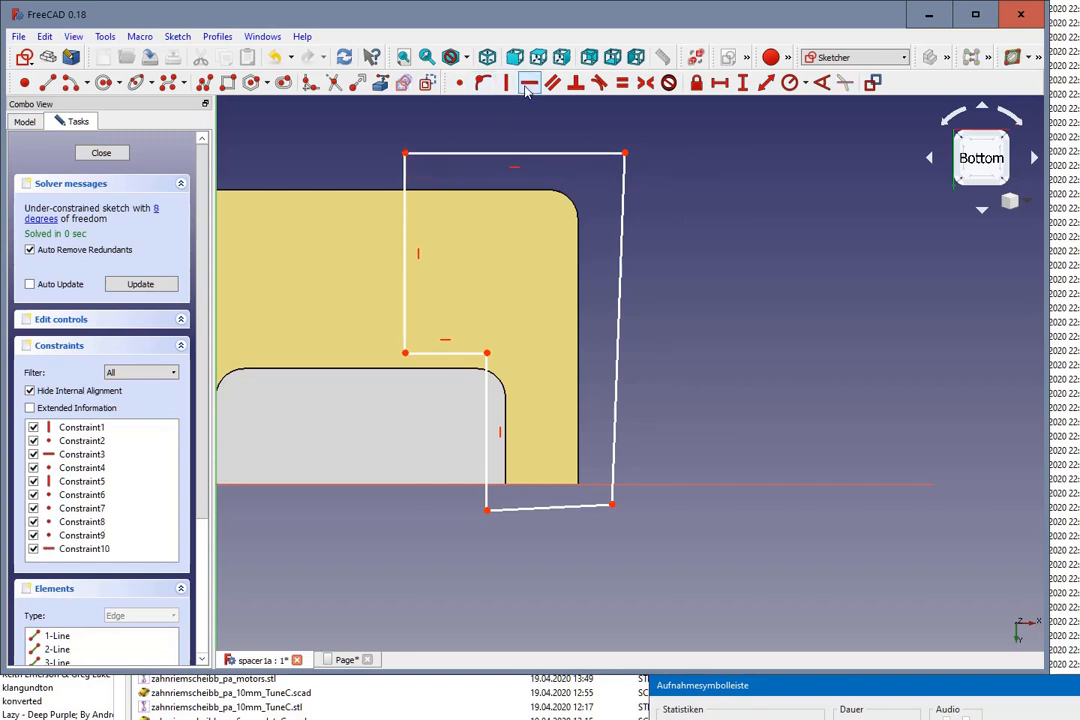
{"action": "left_click", "coordinate": [620, 299]}
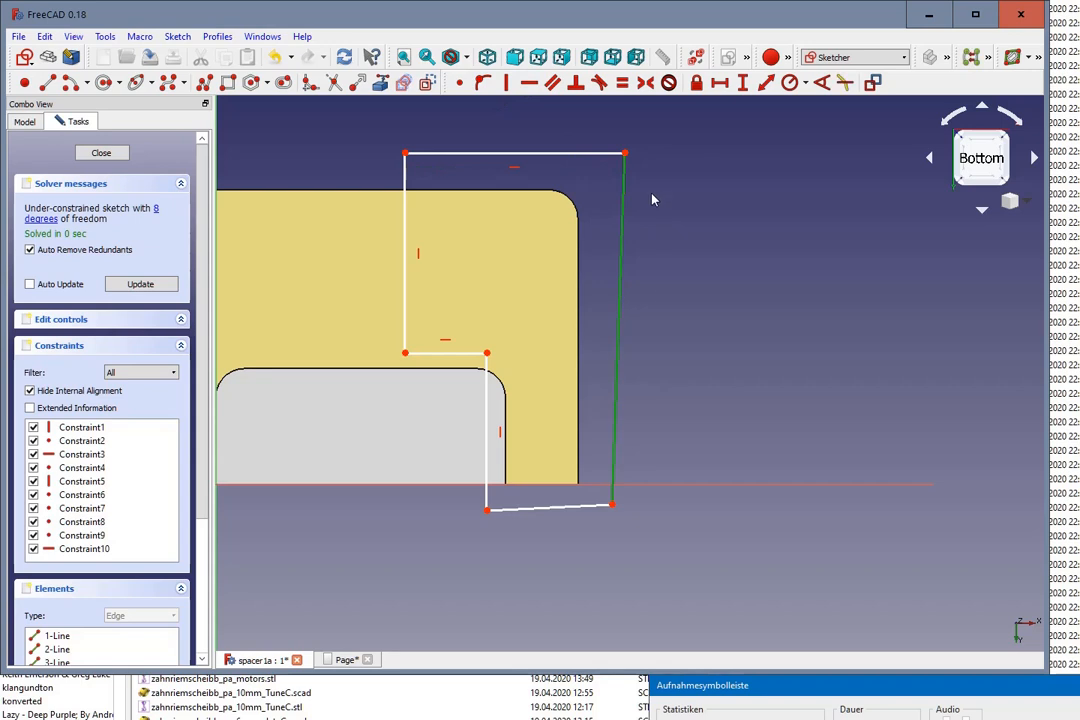
{"action": "left_click", "coordinate": [506, 84]}
{"action": "left_click", "coordinate": [552, 508]}
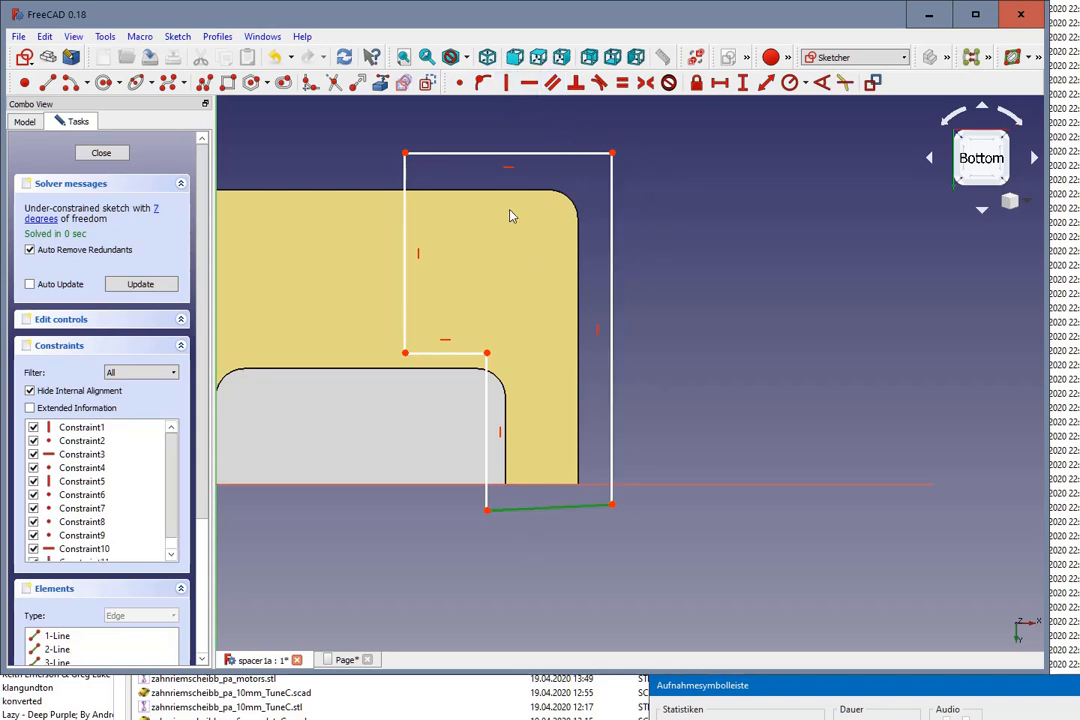
{"action": "left_click", "coordinate": [528, 84]}
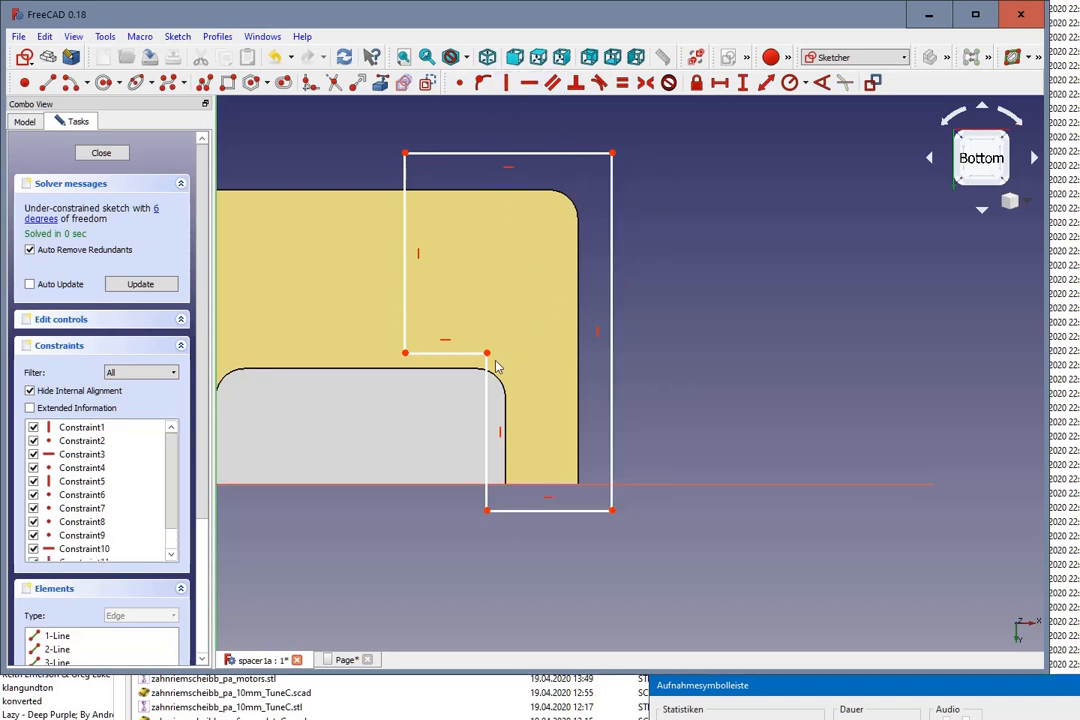
{"action": "mouse_move", "coordinate": [488, 372]}
{"action": "left_mouse_down"}
{"action": "mouse_move", "coordinate": [495, 395]}
{"action": "mouse_move", "coordinate": [517, 399]}
{"action": "mouse_move", "coordinate": [513, 363]}
{"action": "left_mouse_up"}
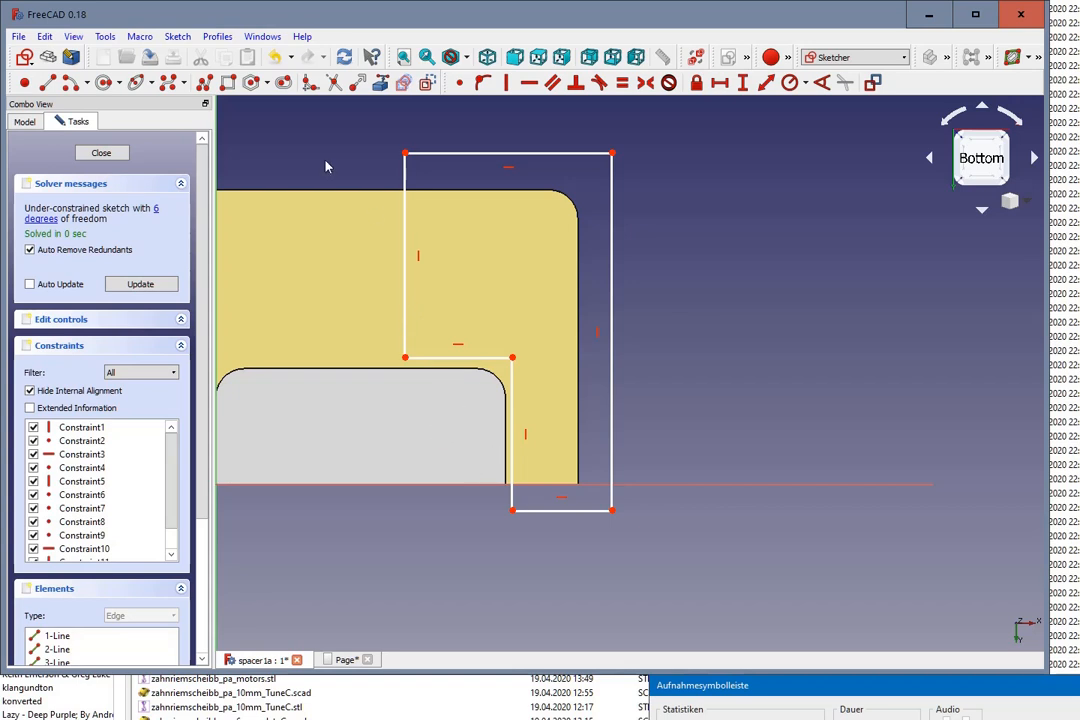
Step: Hide the Cut object and show the ShapeBinder of Body003 while the sketch is open
{"action": "left_click", "coordinate": [25, 121]}
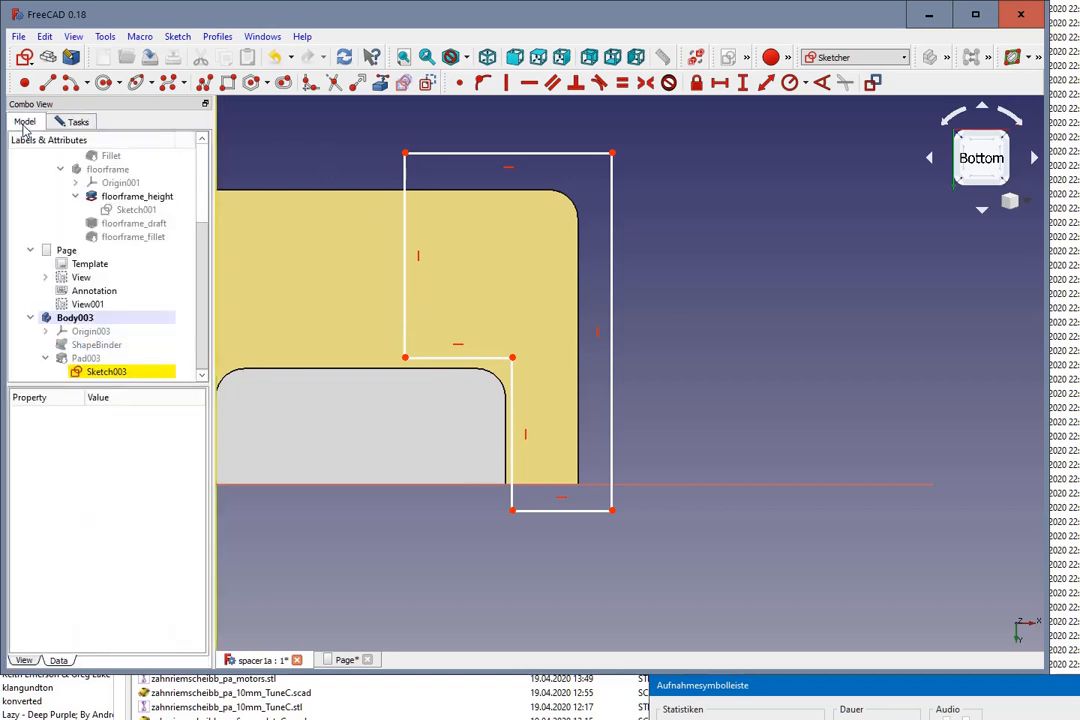
{"action": "scroll", "coordinate": [55, 209], "scroll_direction": "up", "scroll_amount": 2}
{"action": "scroll", "coordinate": [55, 209], "scroll_direction": "up", "scroll_amount": 1}
{"action": "left_click", "coordinate": [60, 184]}
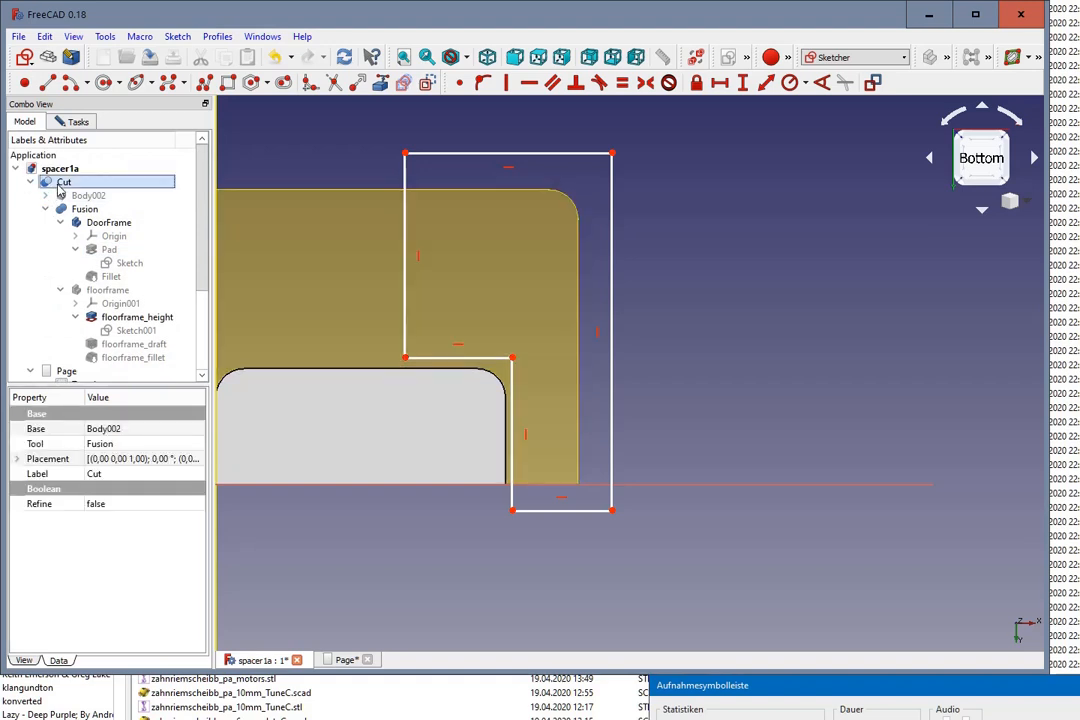
{"action": "scroll", "coordinate": [58, 189], "scroll_direction": "down", "scroll_amount": 3}
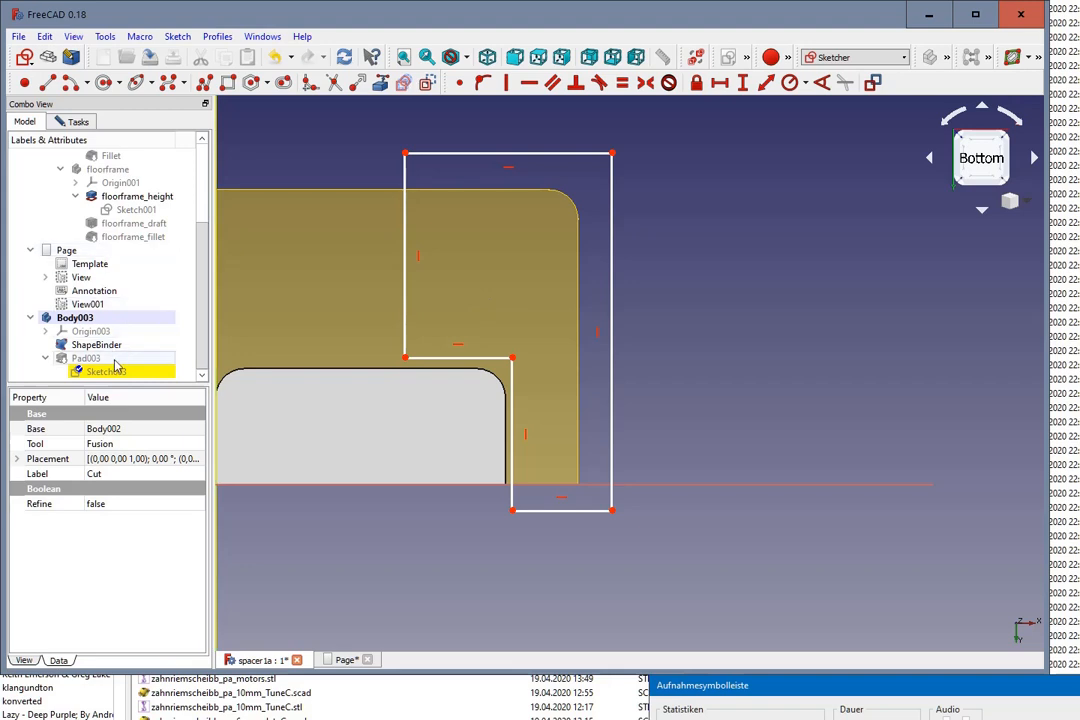
Step: Link the shape binder's long outer edge and straight outer side edge into the sketch as external geometry
{"action": "left_click", "coordinate": [381, 86]}
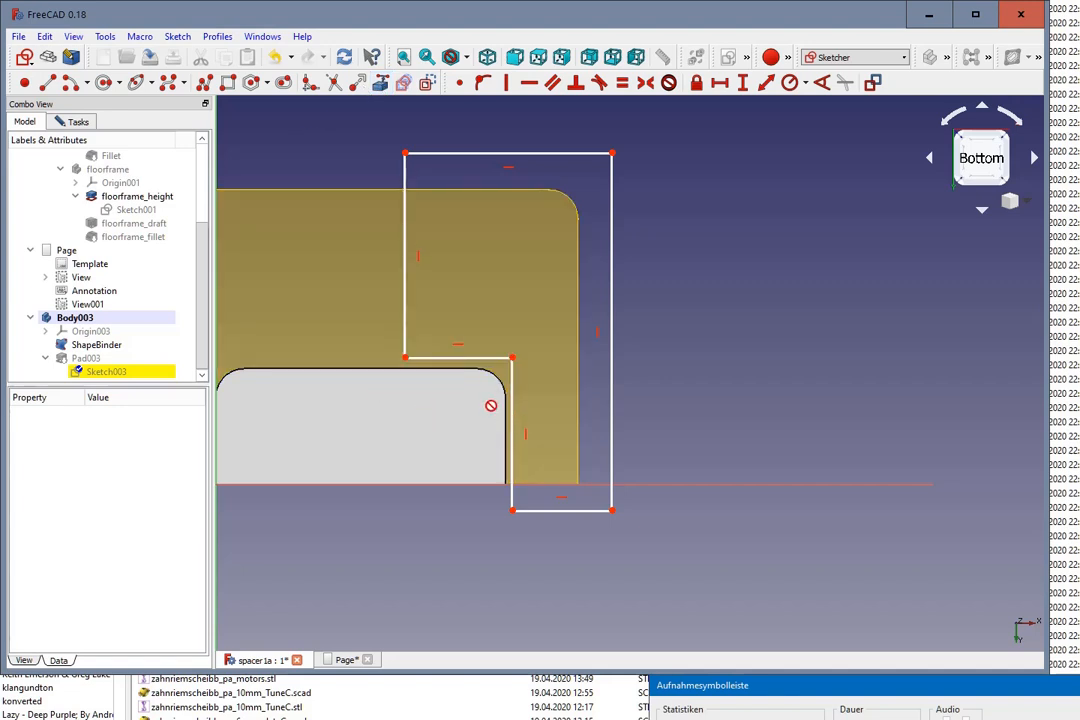
{"action": "left_click", "coordinate": [342, 184]}
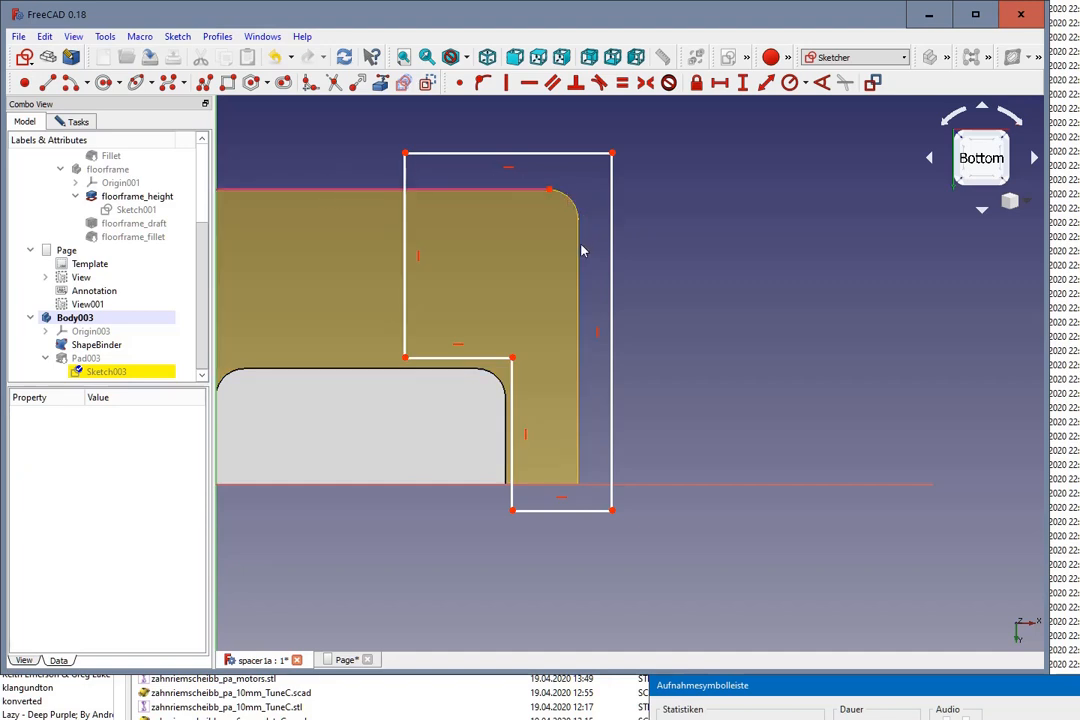
{"action": "left_click", "coordinate": [576, 430]}
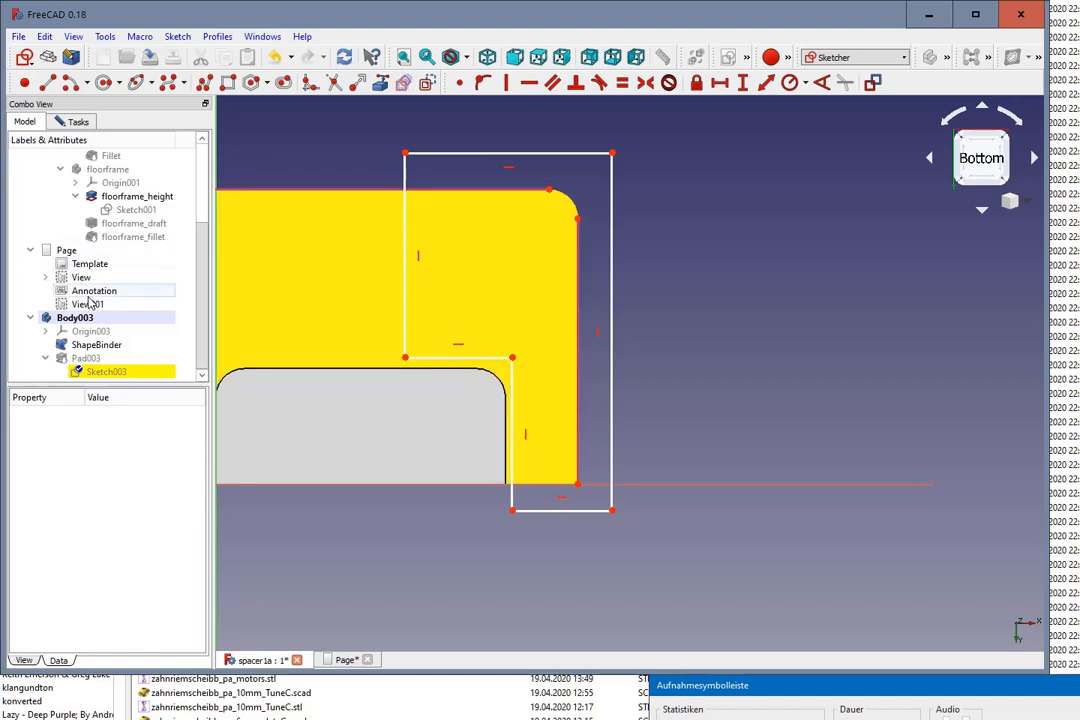
Step: Hide the Fusion object that covers the shape binder's cutout edges
{"action": "scroll", "coordinate": [105, 245], "scroll_direction": "up", "scroll_amount": 1}
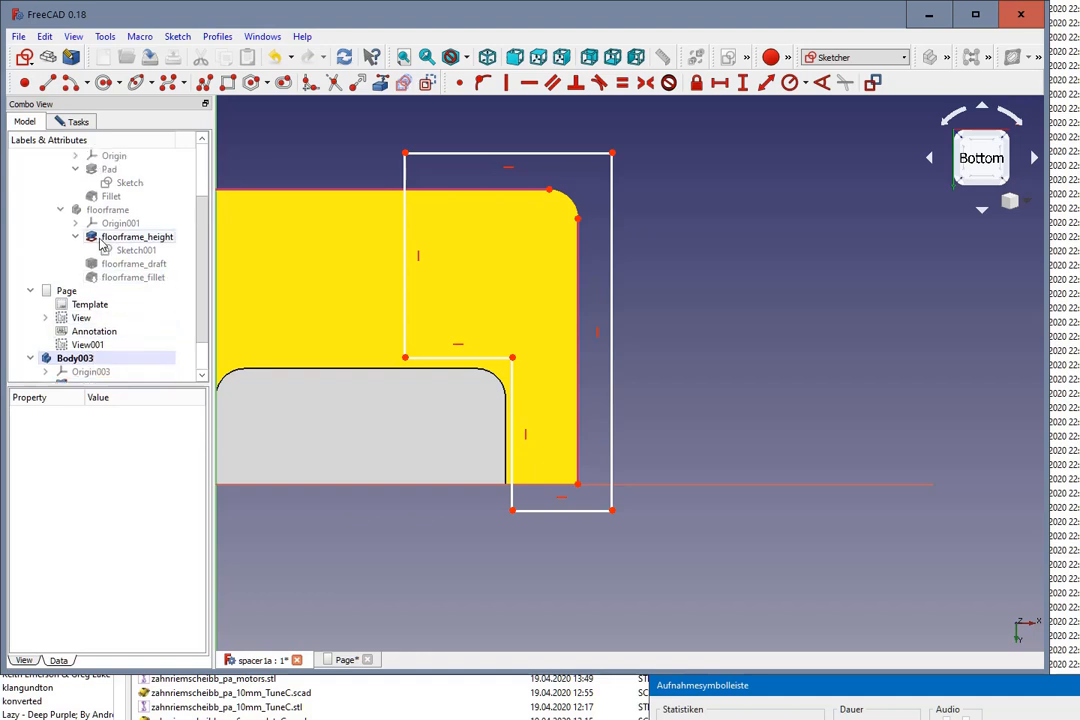
{"action": "left_click", "coordinate": [111, 238]}
{"action": "scroll", "coordinate": [111, 240], "scroll_direction": "up", "scroll_amount": 2}
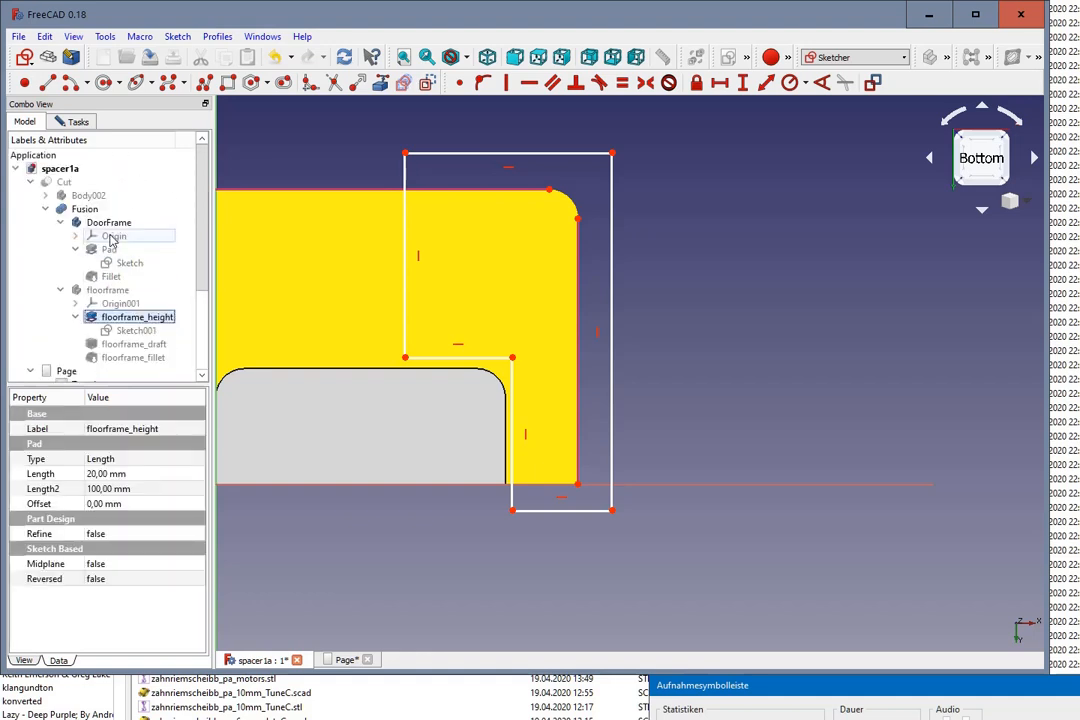
{"action": "left_click", "coordinate": [84, 208]}
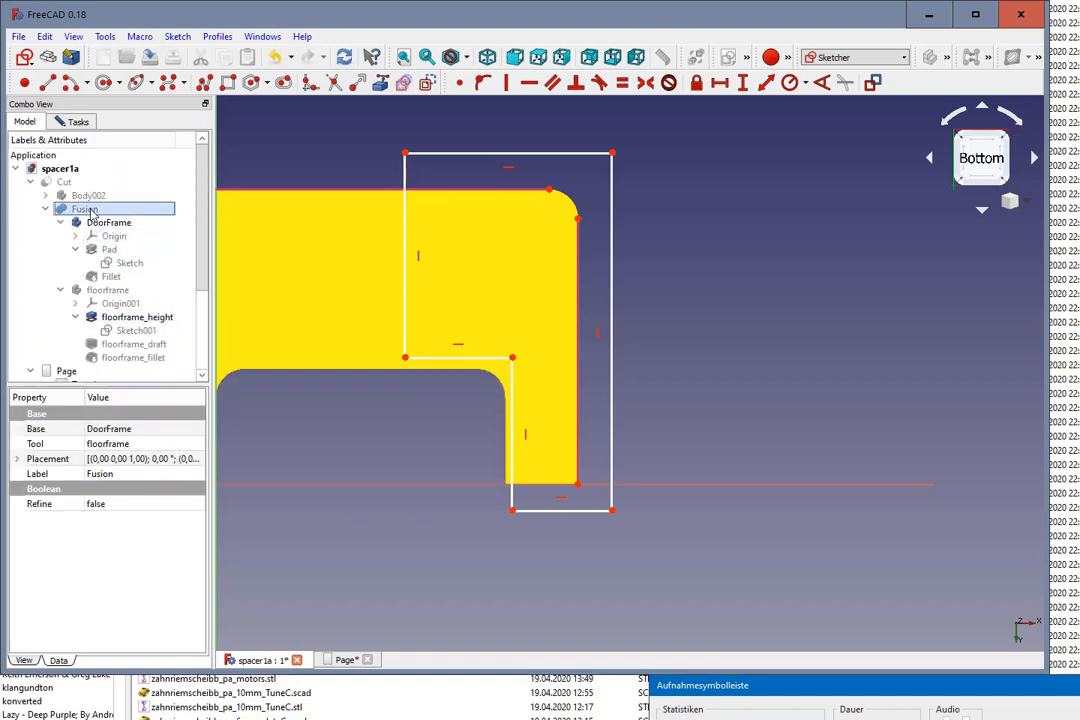
{"action": "scroll", "coordinate": [109, 216], "scroll_direction": "down", "scroll_amount": 1}
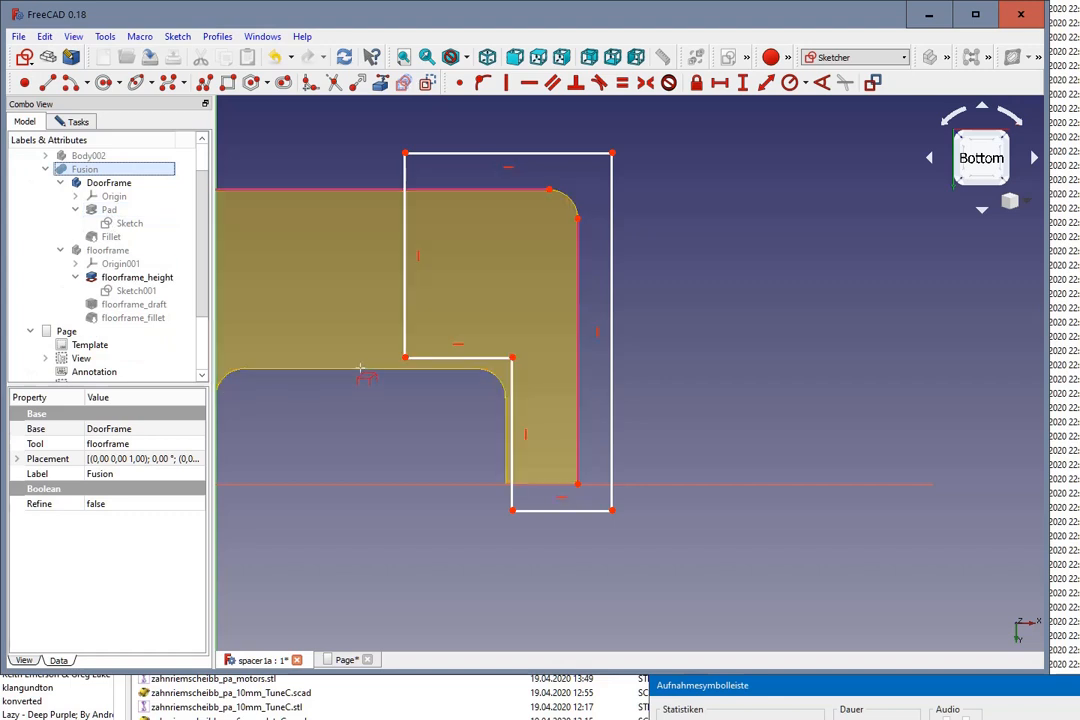
Step: Add the shape binder's two straight cutout edges and its inner and outer corner arcs as external geometry
{"action": "left_click", "coordinate": [361, 370]}
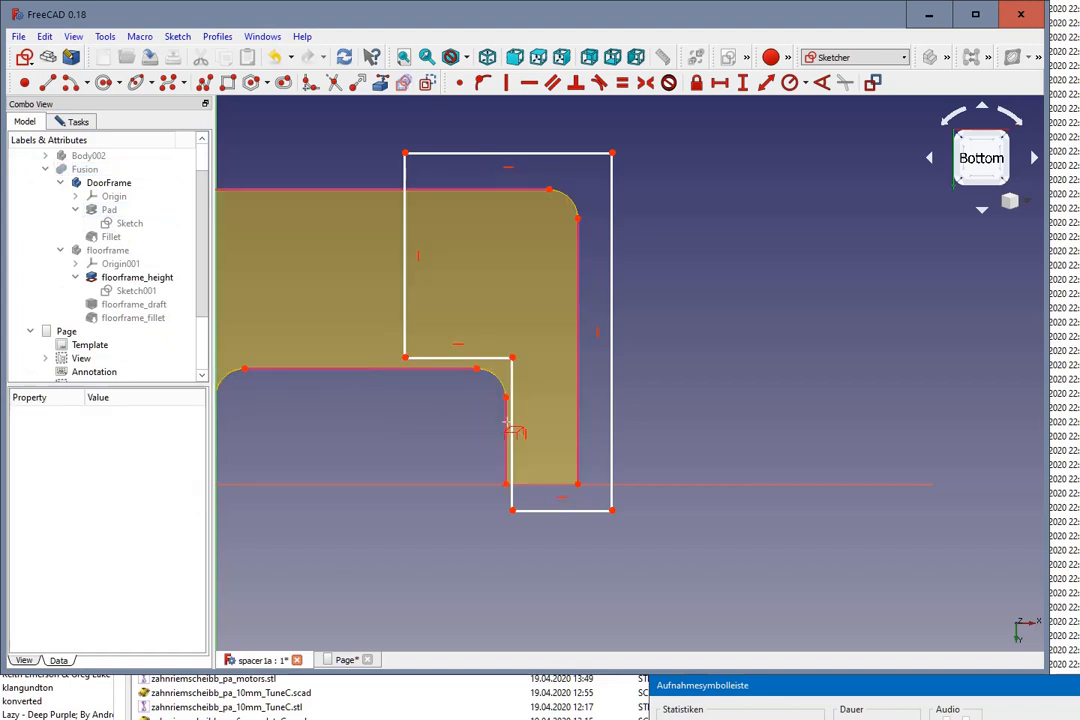
{"action": "left_click", "coordinate": [494, 376]}
{"action": "left_click", "coordinate": [572, 203]}
{"action": "scroll", "coordinate": [437, 285], "scroll_direction": "up", "scroll_amount": 2}
{"action": "scroll", "coordinate": [437, 285], "scroll_direction": "down", "scroll_amount": 2}
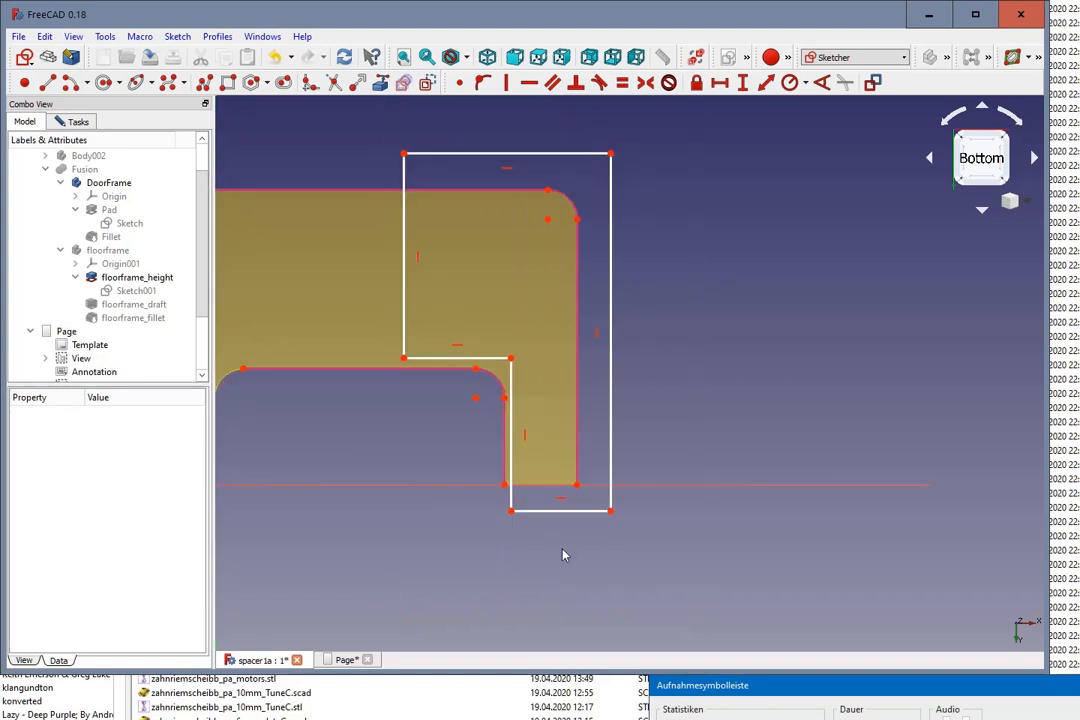
Step: Constrain the vertical distance from the outline's lower inner corner to the shape binder's inner end point to 1 mm
{"action": "left_click", "coordinate": [511, 512]}
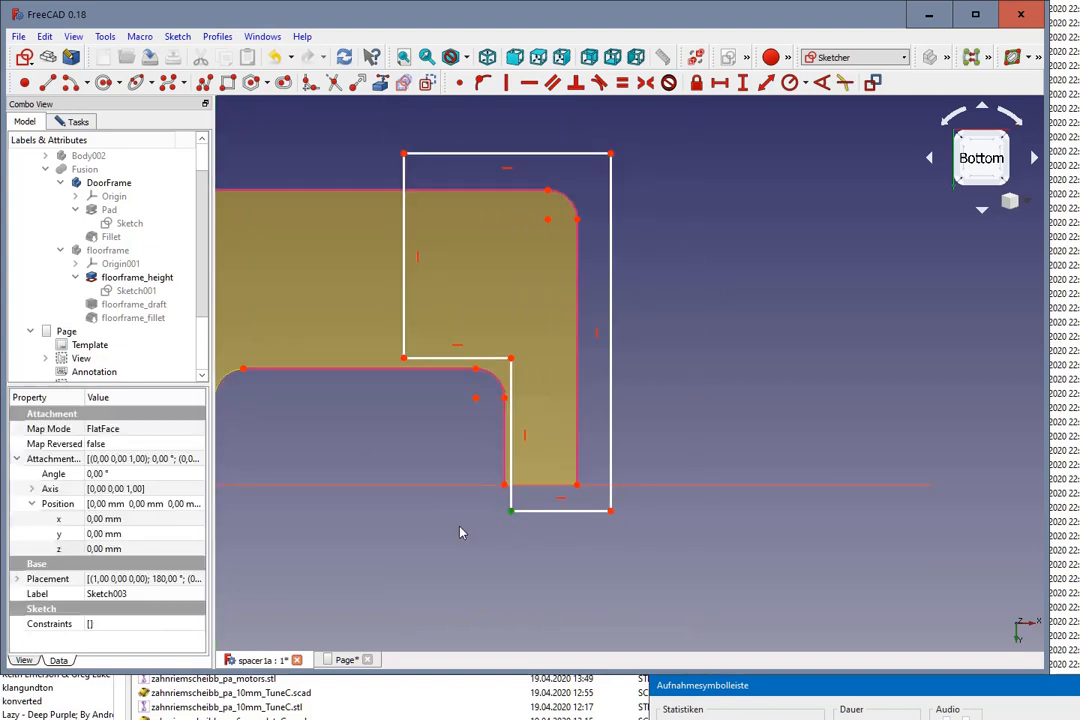
{"action": "left_click", "coordinate": [504, 487]}
{"action": "left_click", "coordinate": [742, 82]}
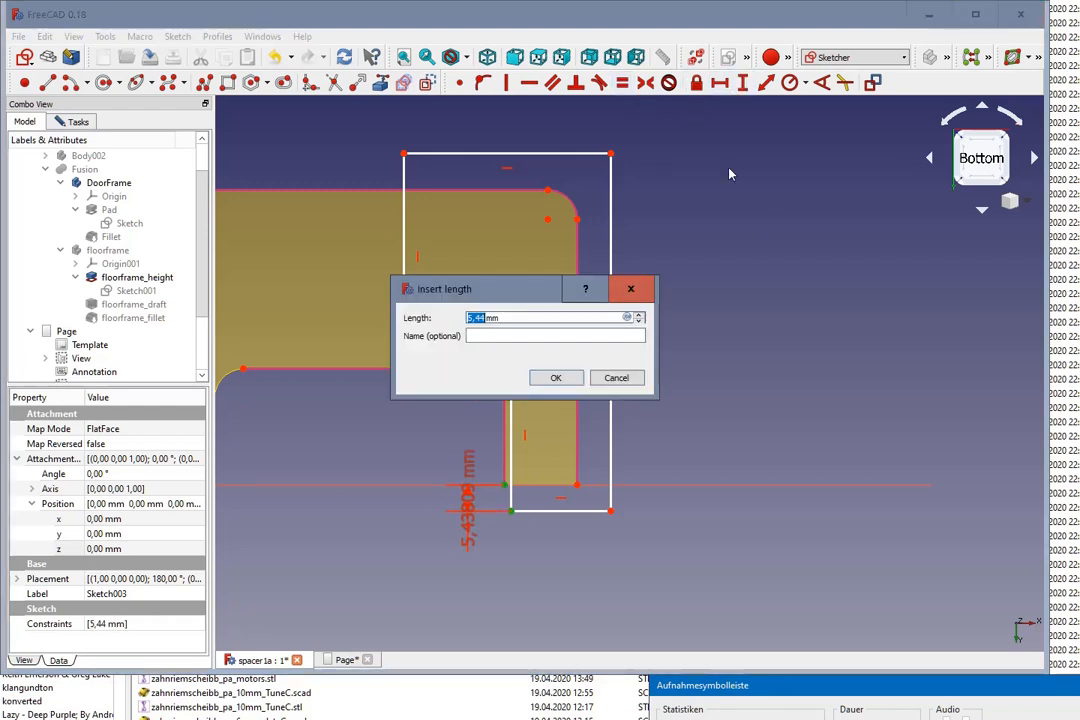
{"action": "type", "text": "25"}
{"action": "left_click", "coordinate": [555, 377]}
Step: Constrain the horizontal distance from the outline's lower outer corner to the shape binder's outer end point to 1 mm
{"action": "left_click", "coordinate": [610, 470]}
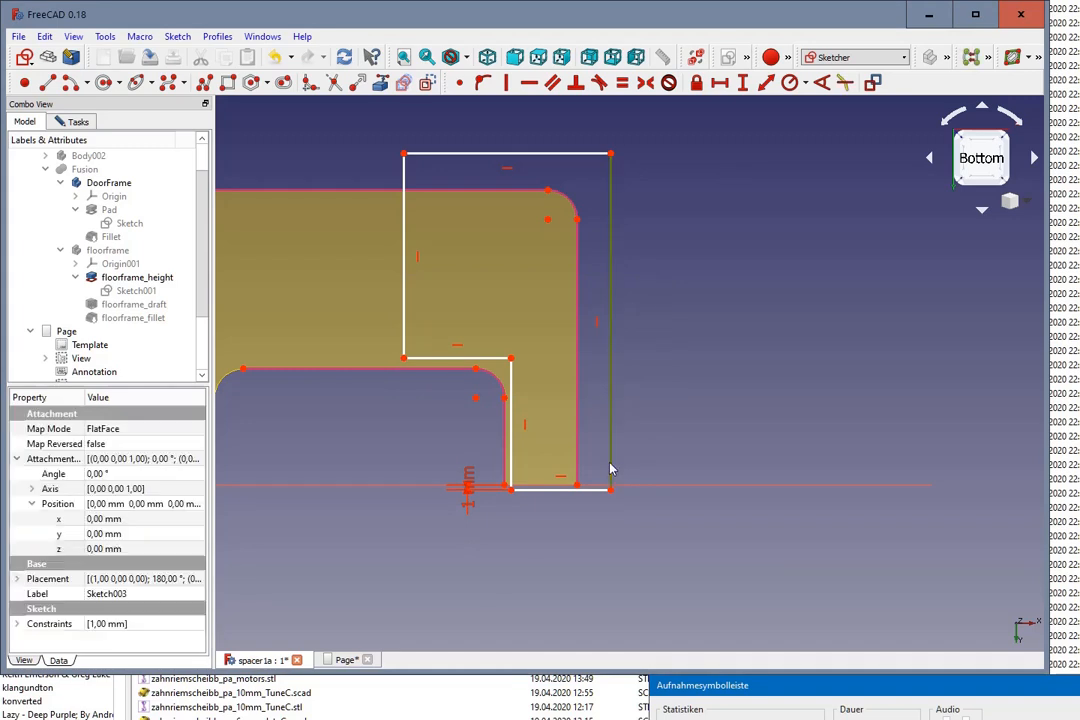
{"action": "left_click", "coordinate": [604, 522]}
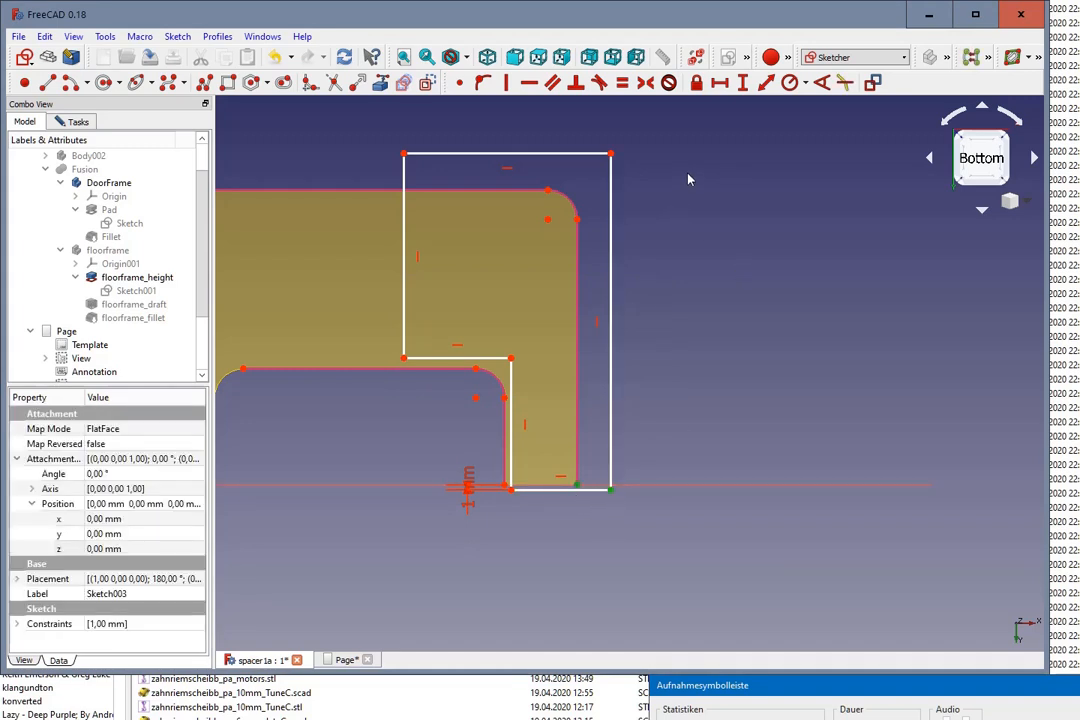
{"action": "left_click", "coordinate": [719, 84]}
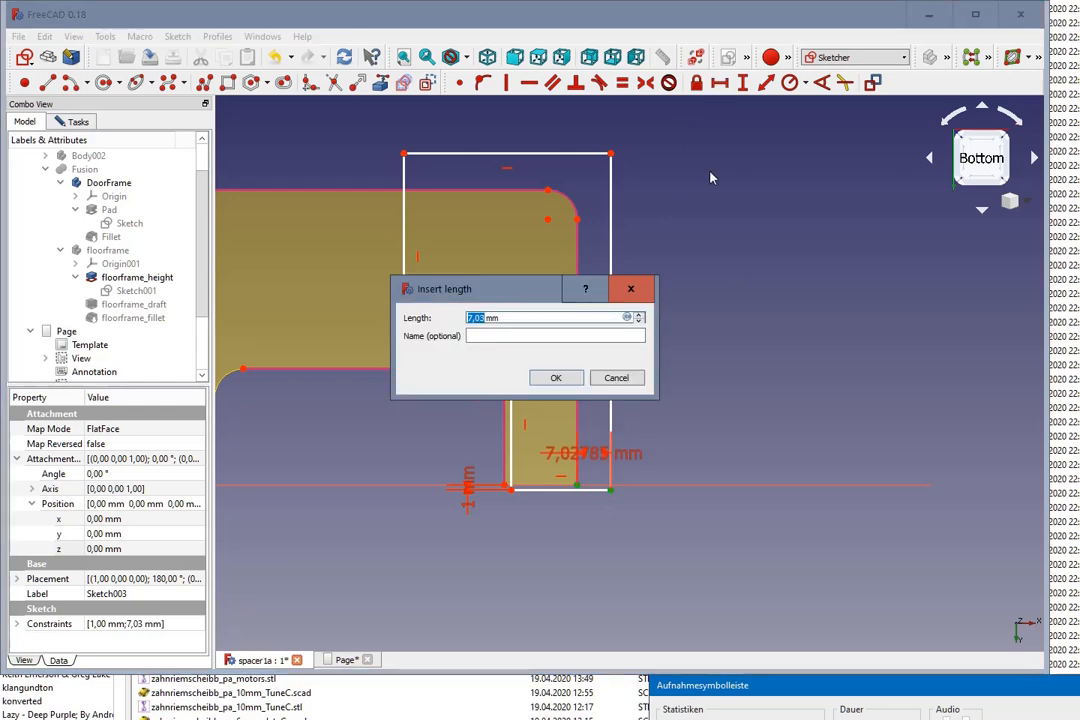
{"action": "type", "text": "1"}
{"action": "left_click", "coordinate": [560, 378]}
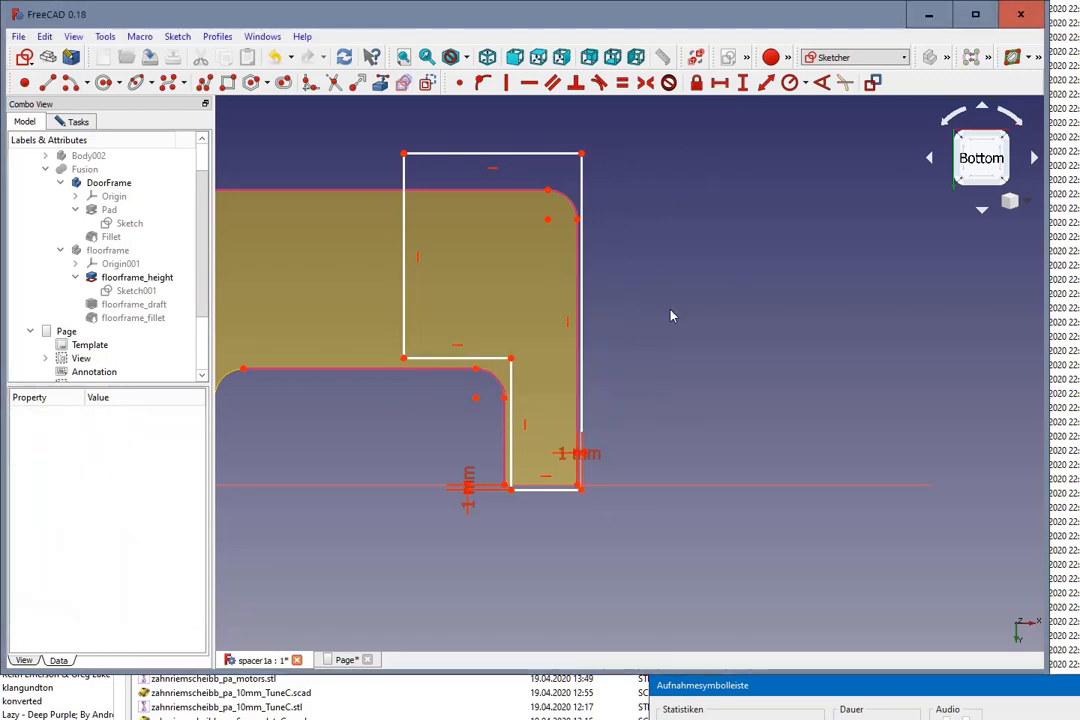
Step: Constrain the horizontal distance between the outline's step corner and the lower end of the cutout's corner arc to 1.5 mm
{"action": "left_click", "coordinate": [504, 400]}
{"action": "left_click", "coordinate": [511, 360]}
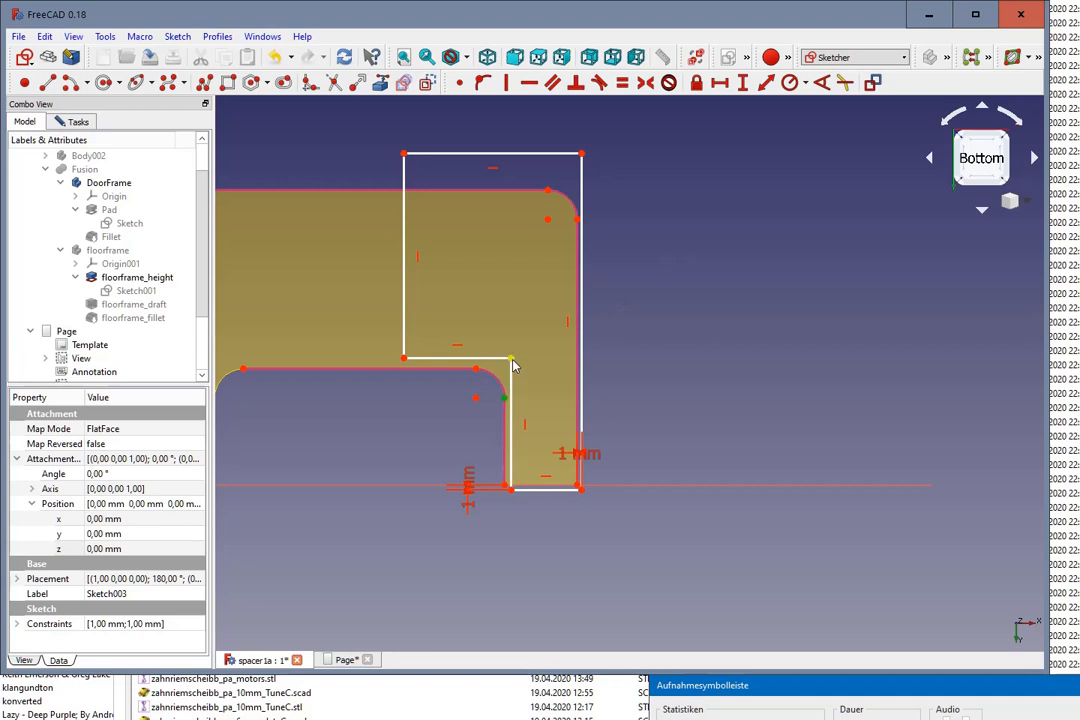
{"action": "left_click", "coordinate": [722, 84]}
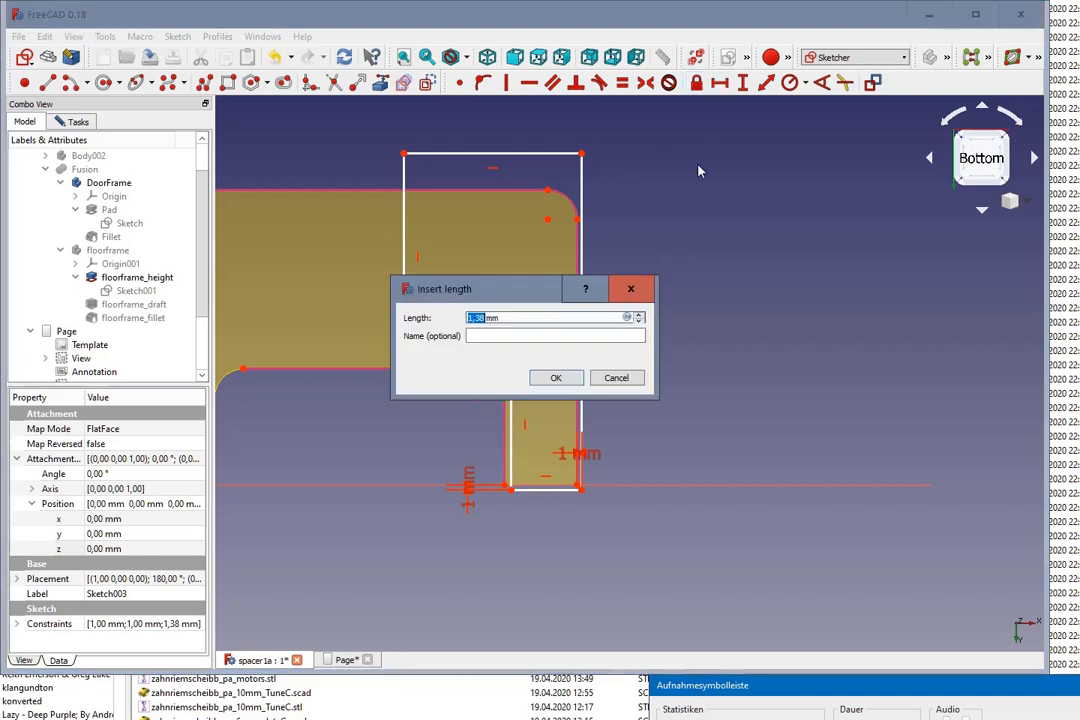
{"action": "type", "text": "1"}
{"action": "key", "text": "Return"}
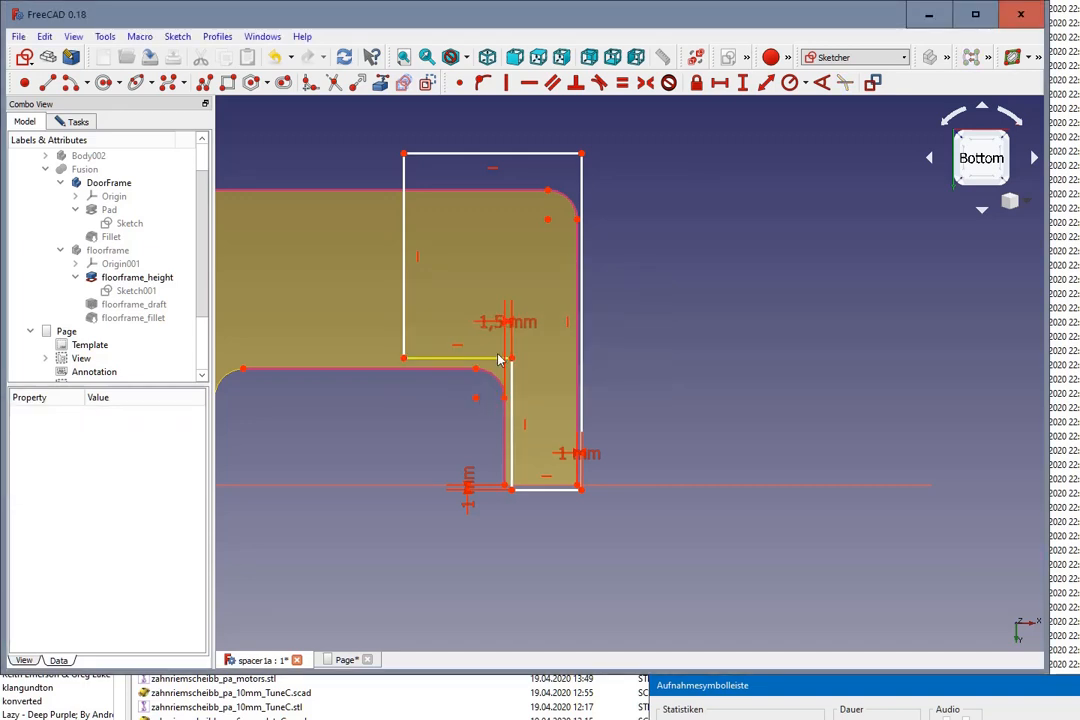
Step: Set the horizontal offset between the outline's step corner and the cutout's corner arc to 1.6 mm
{"action": "double_click", "coordinate": [492, 322]}
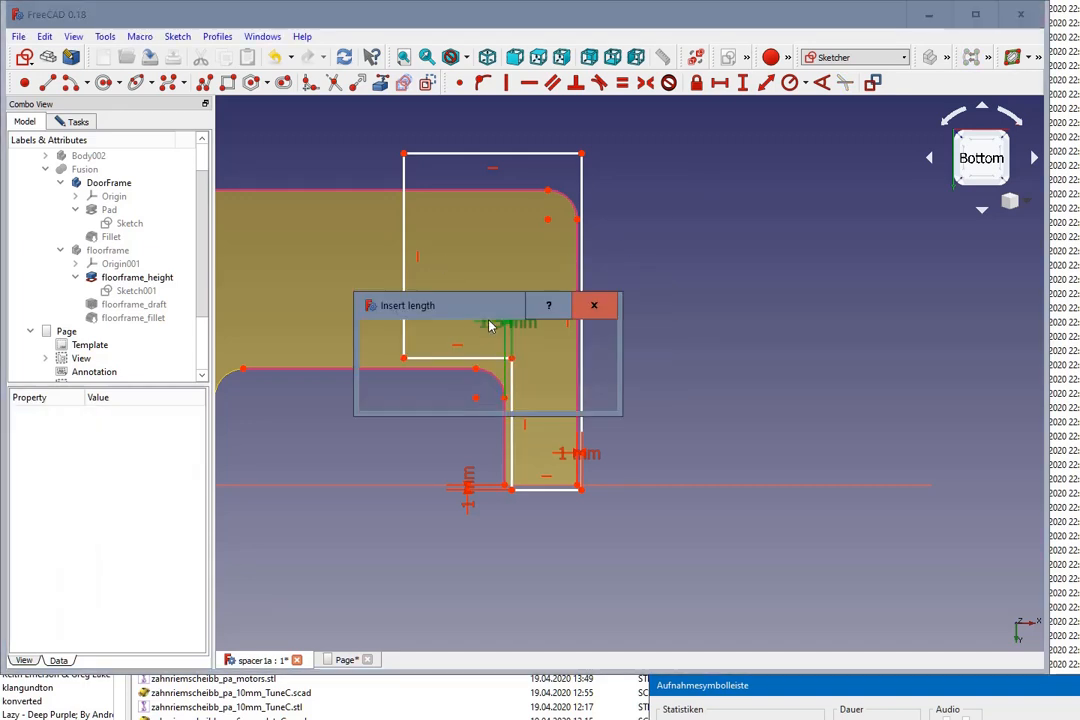
{"action": "type", "text": "1,6"}
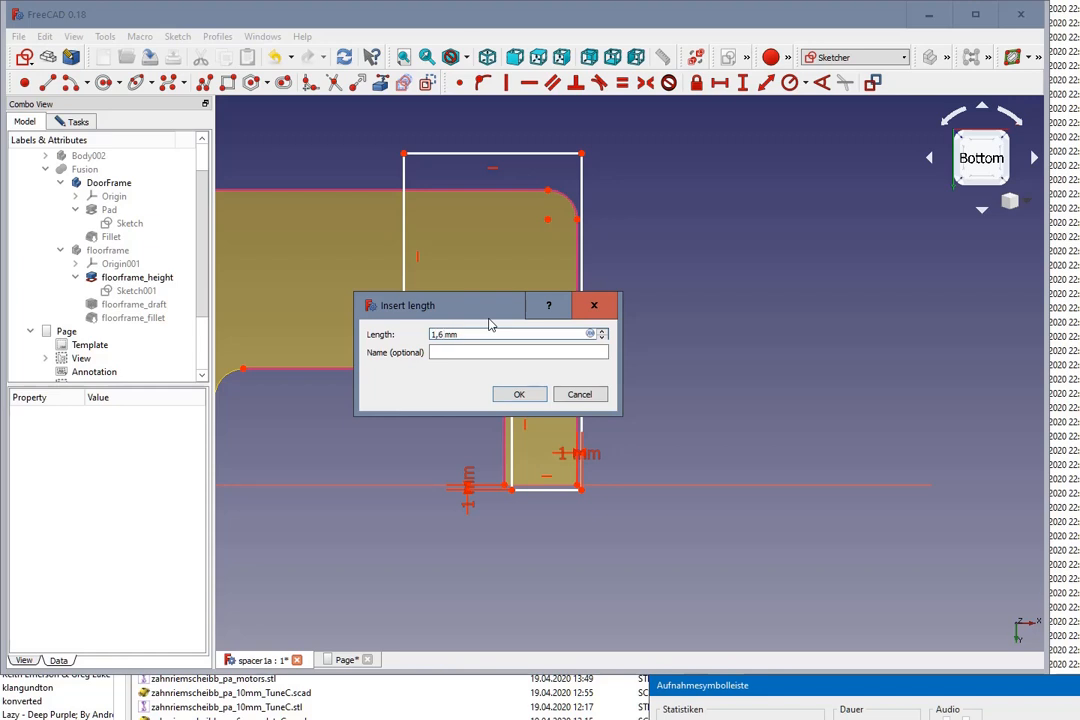
{"action": "key", "text": "Return"}
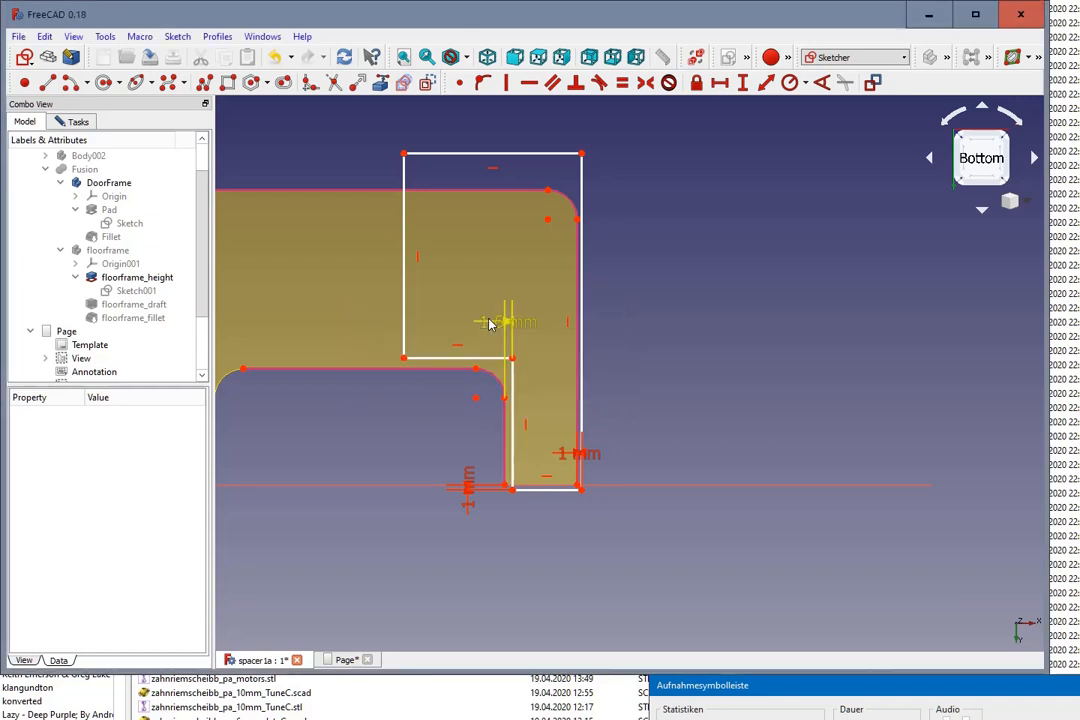
Step: Constrain the vertical distance from the step edge's inner end to the cutout arc's upper end to 1.6 mm, and move both 1.6 mm dimensions clear of the outline
{"action": "left_click", "coordinate": [403, 357]}
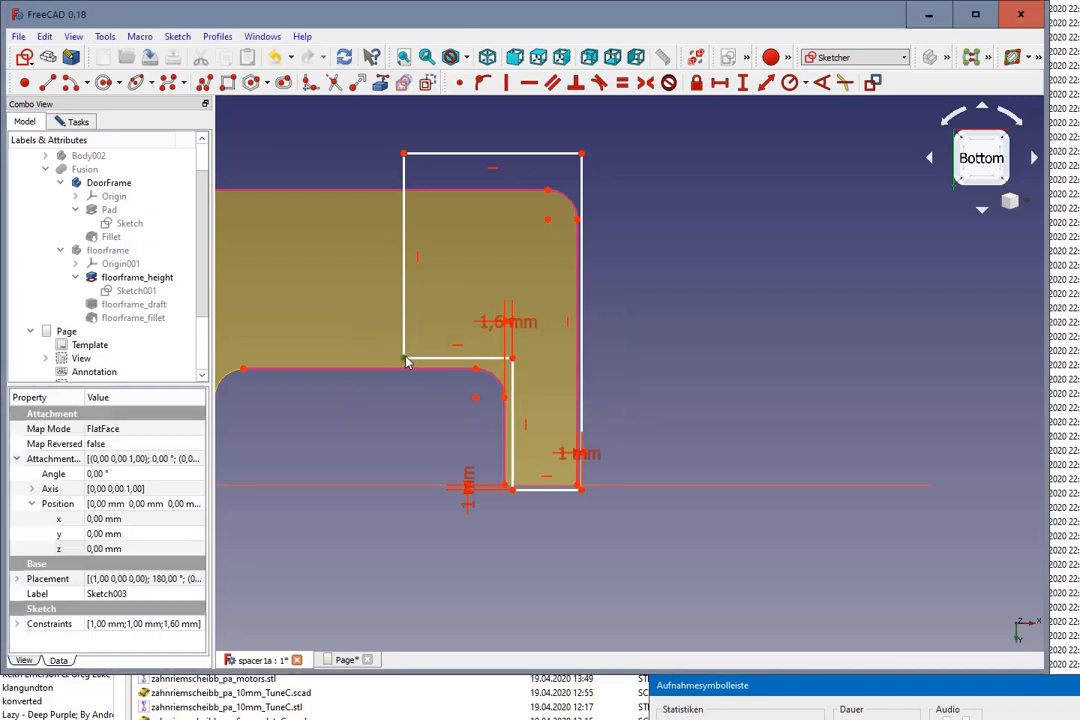
{"action": "left_click", "coordinate": [476, 371]}
{"action": "left_click", "coordinate": [742, 82]}
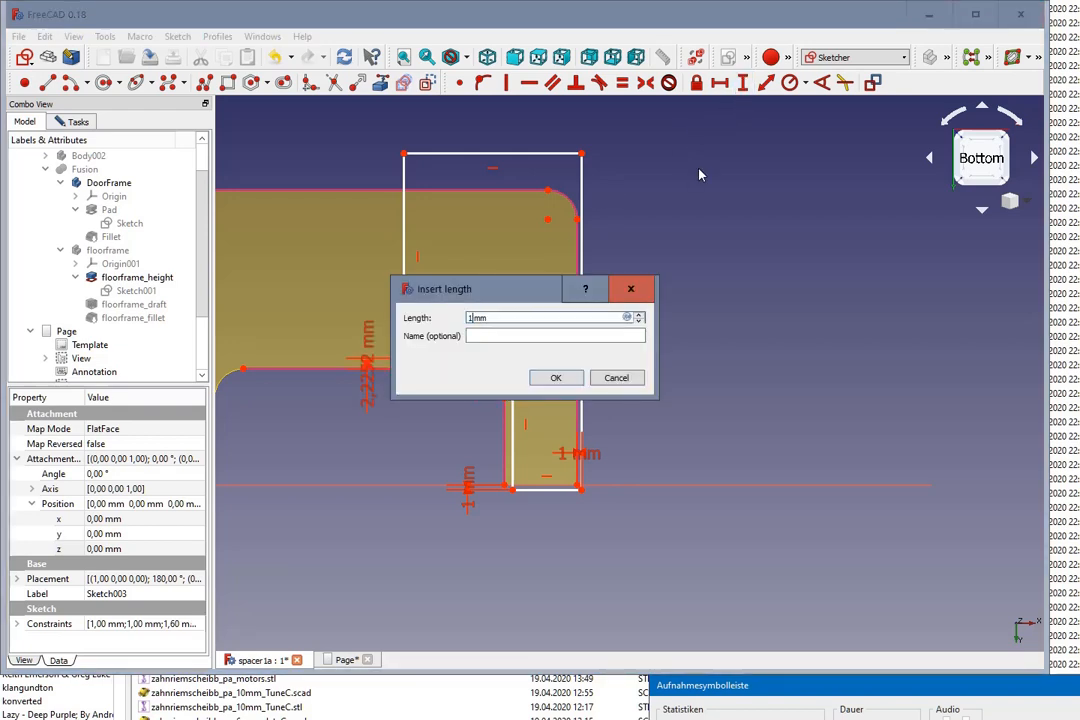
{"action": "type", "text": ",6"}
{"action": "key", "text": "Return"}
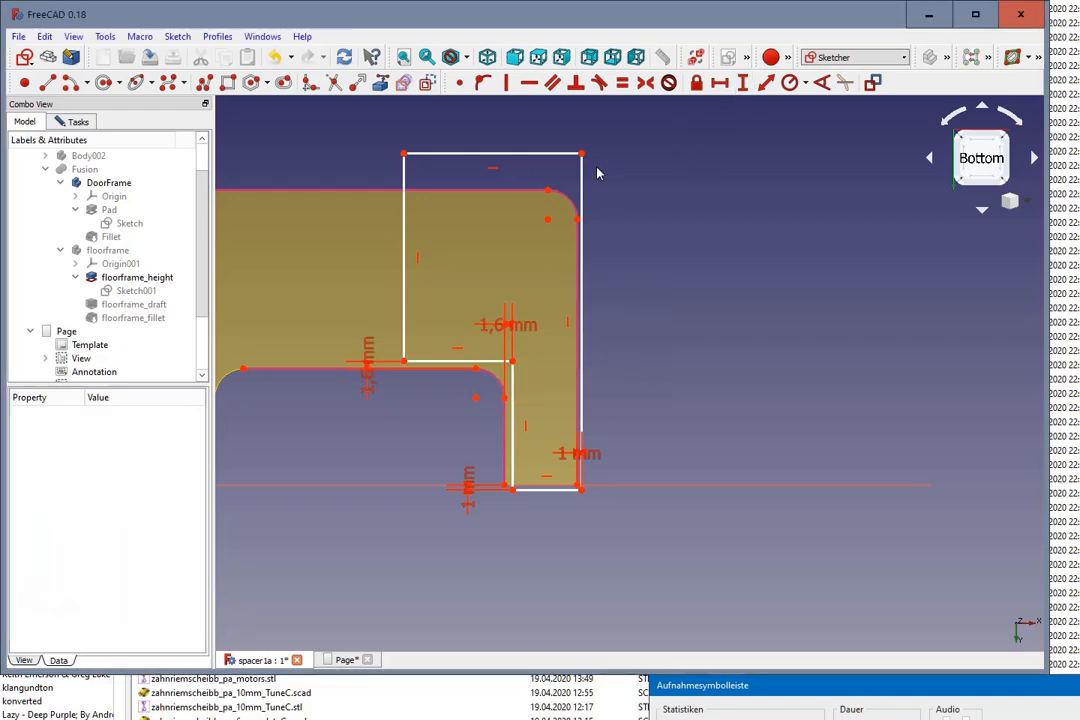
{"action": "left_click_drag", "start_coordinate": [508, 324], "coordinate": [664, 266]}
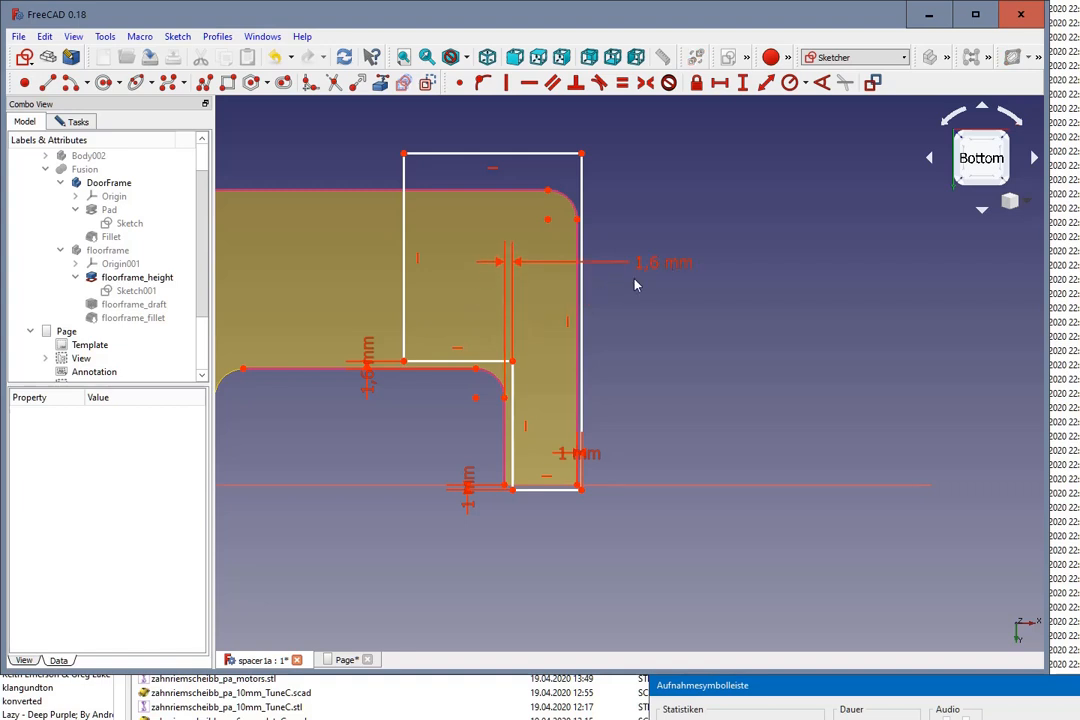
{"action": "left_click_drag", "start_coordinate": [369, 386], "coordinate": [310, 447]}
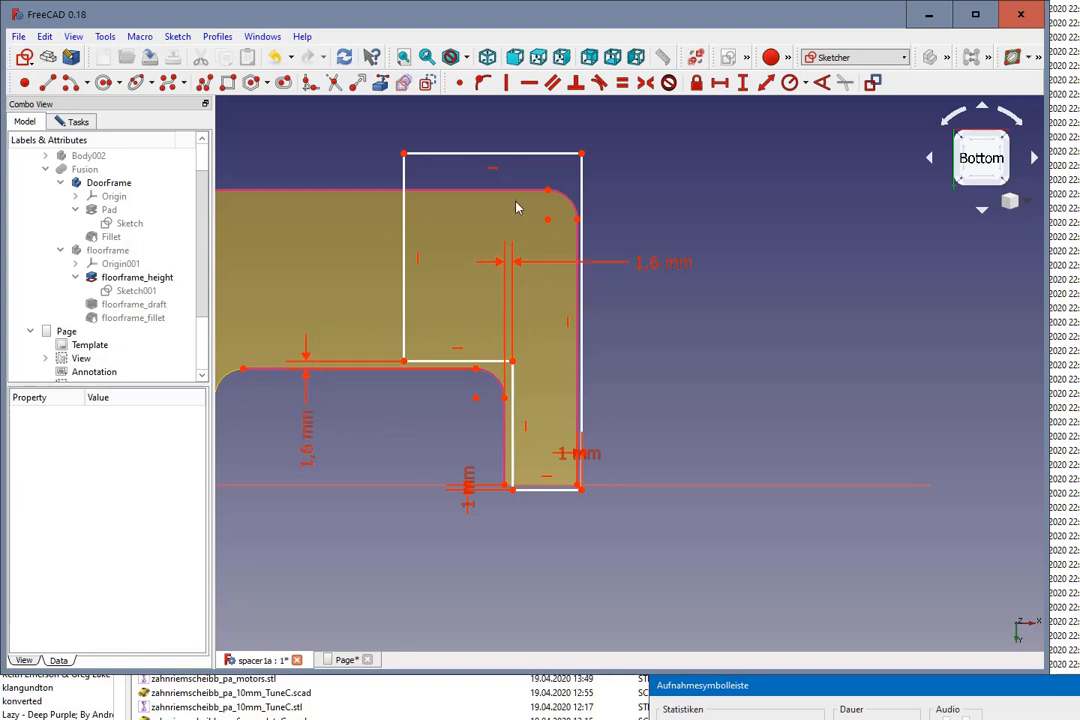
{"action": "left_click", "coordinate": [404, 154]}
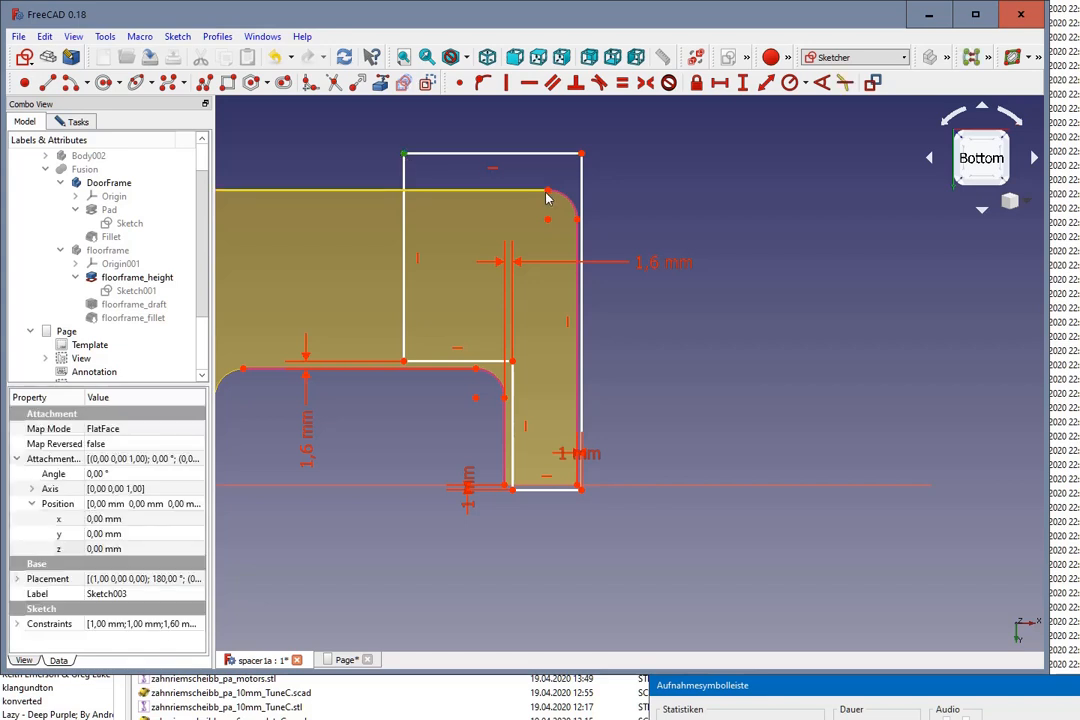
{"action": "left_click", "coordinate": [766, 82]}
{"action": "left_click", "coordinate": [617, 378]}
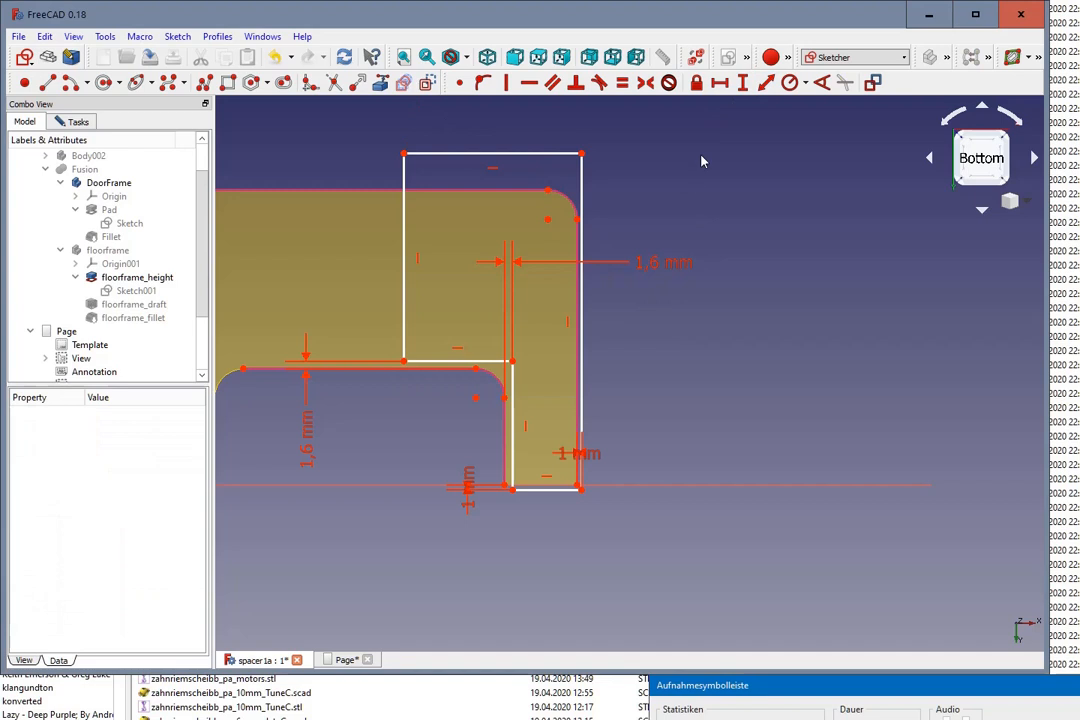
Step: Constrain the vertical distance between the outline's upper inner corner and the outer corner arc's upper end to 1 mm
{"action": "left_click", "coordinate": [404, 155]}
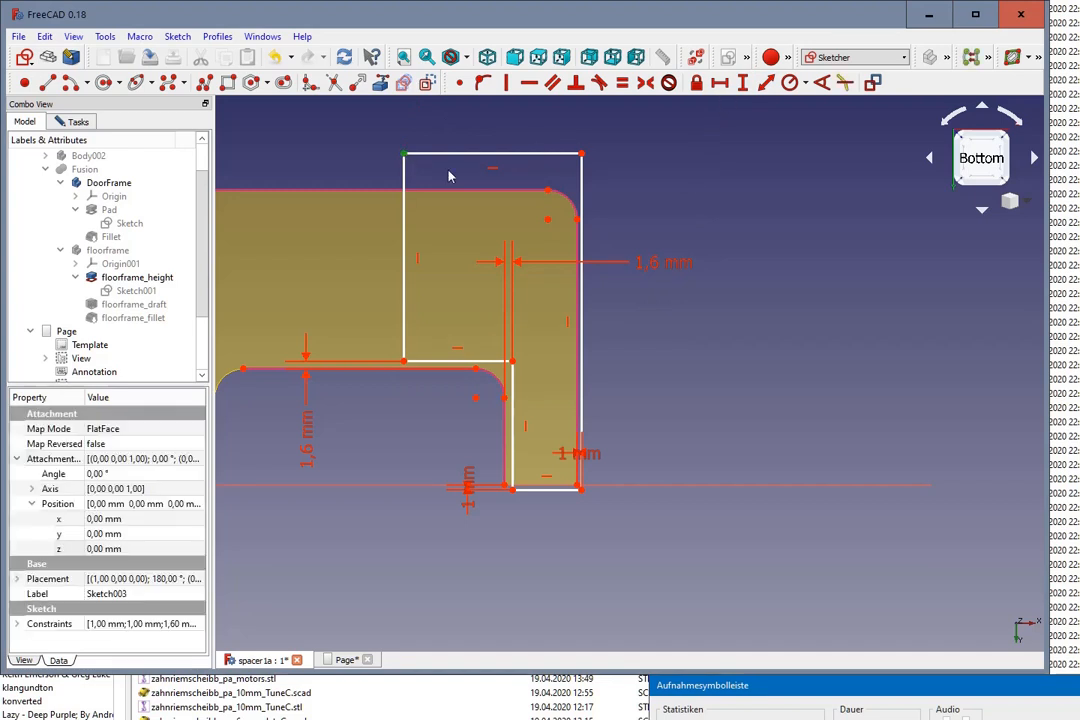
{"action": "left_click", "coordinate": [547, 190]}
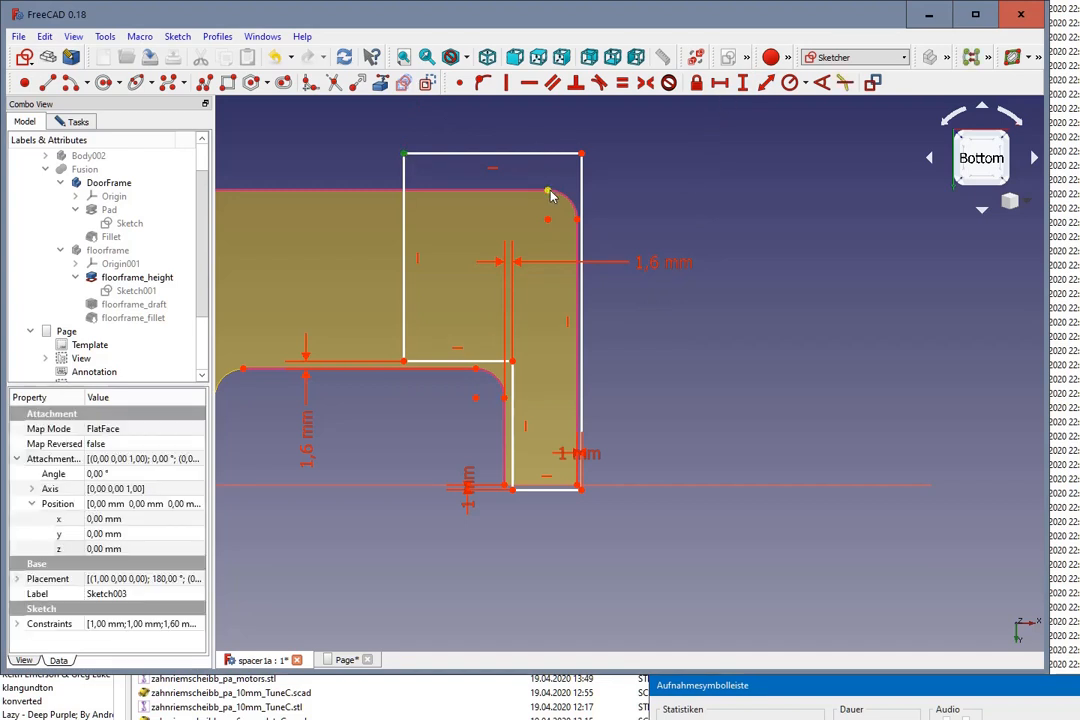
{"action": "left_click", "coordinate": [746, 84]}
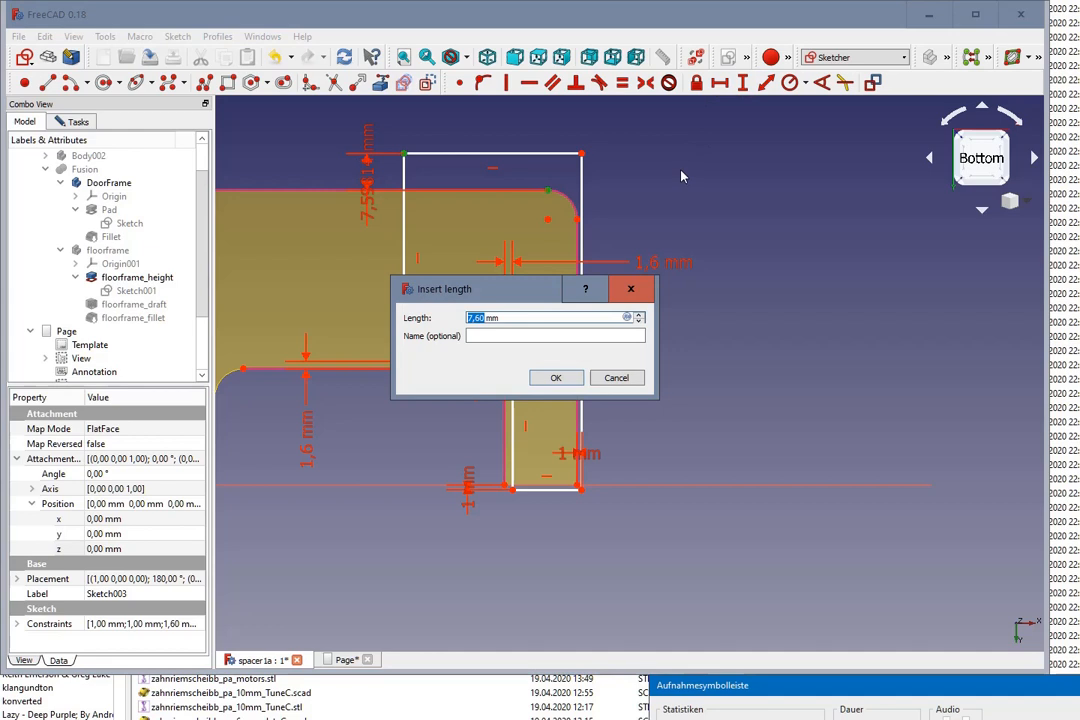
{"action": "type", "text": "1"}
{"action": "left_click", "coordinate": [556, 377]}
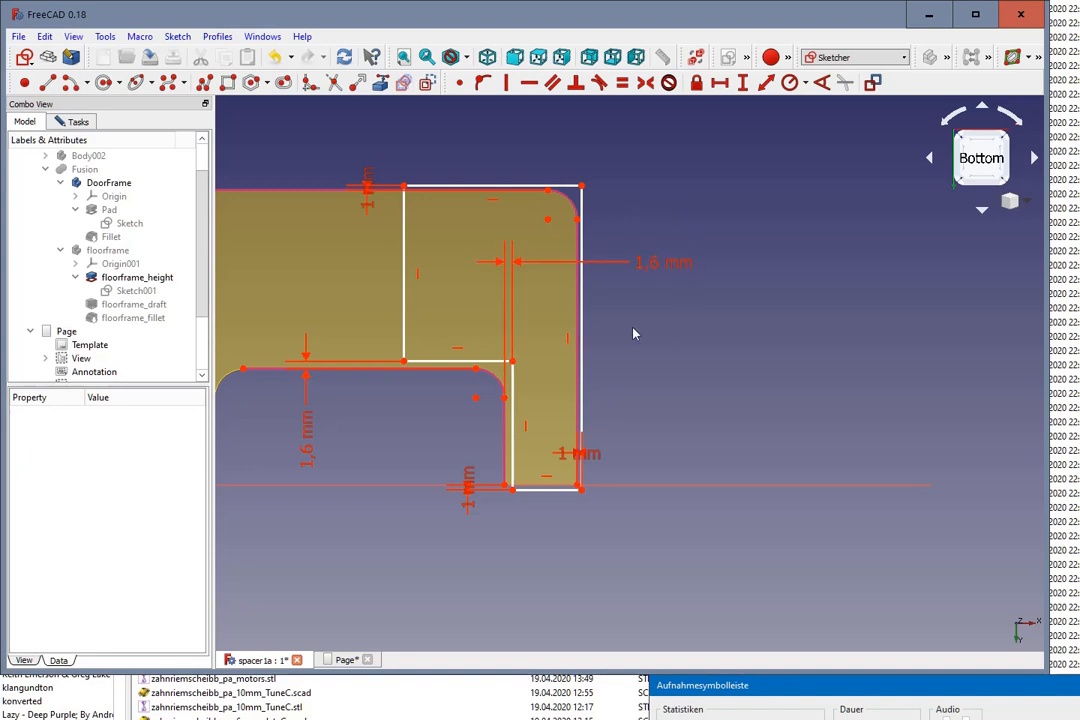
{"action": "scroll", "coordinate": [632, 377], "scroll_direction": "up", "scroll_amount": 2}
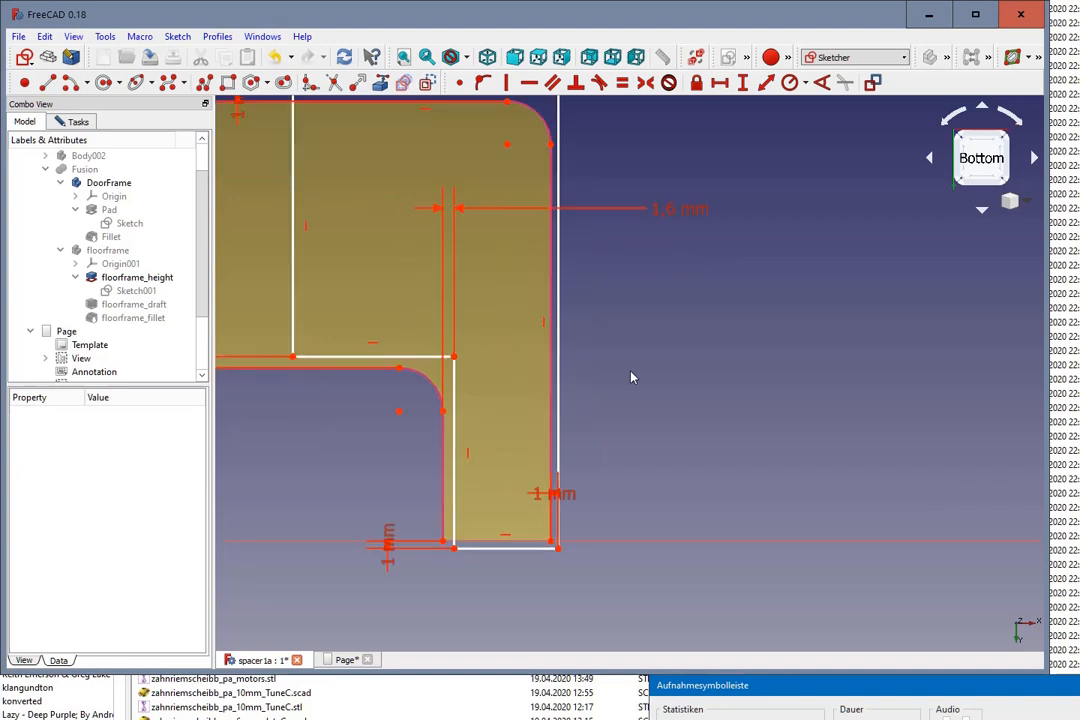
{"action": "scroll", "coordinate": [632, 377], "scroll_direction": "down", "scroll_amount": 2}
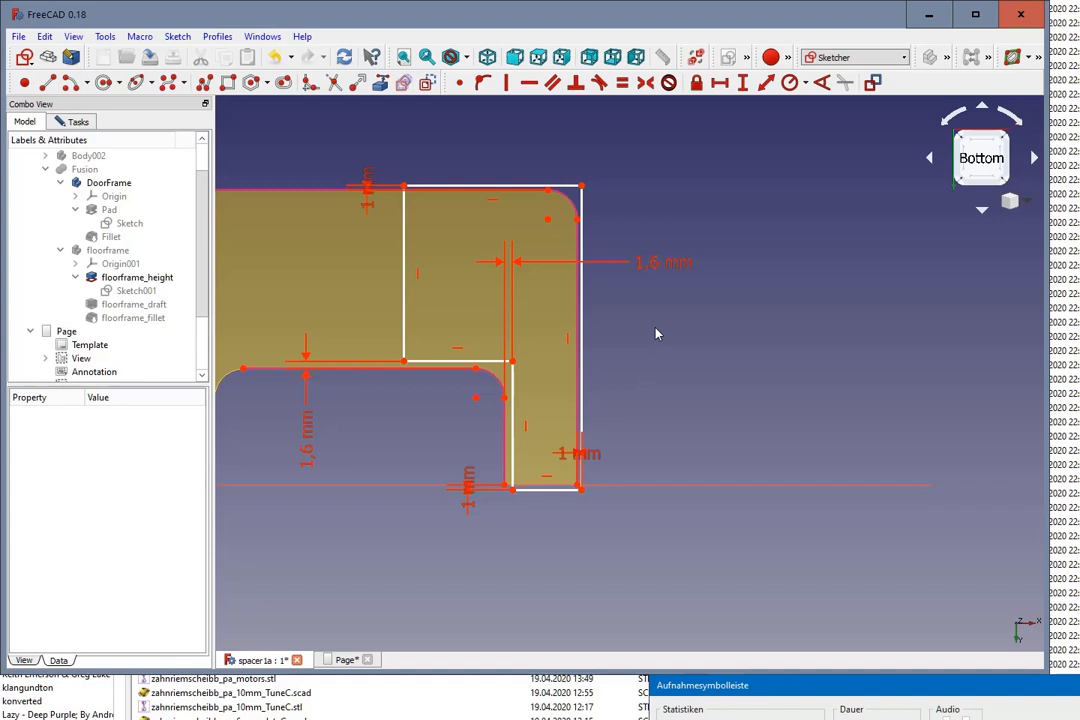
Step: Find the sketch's remaining degree of freedom, constrain the short horizontal step edge's length to 8 mm, and finish editing the sketch
{"action": "left_click", "coordinate": [75, 121]}
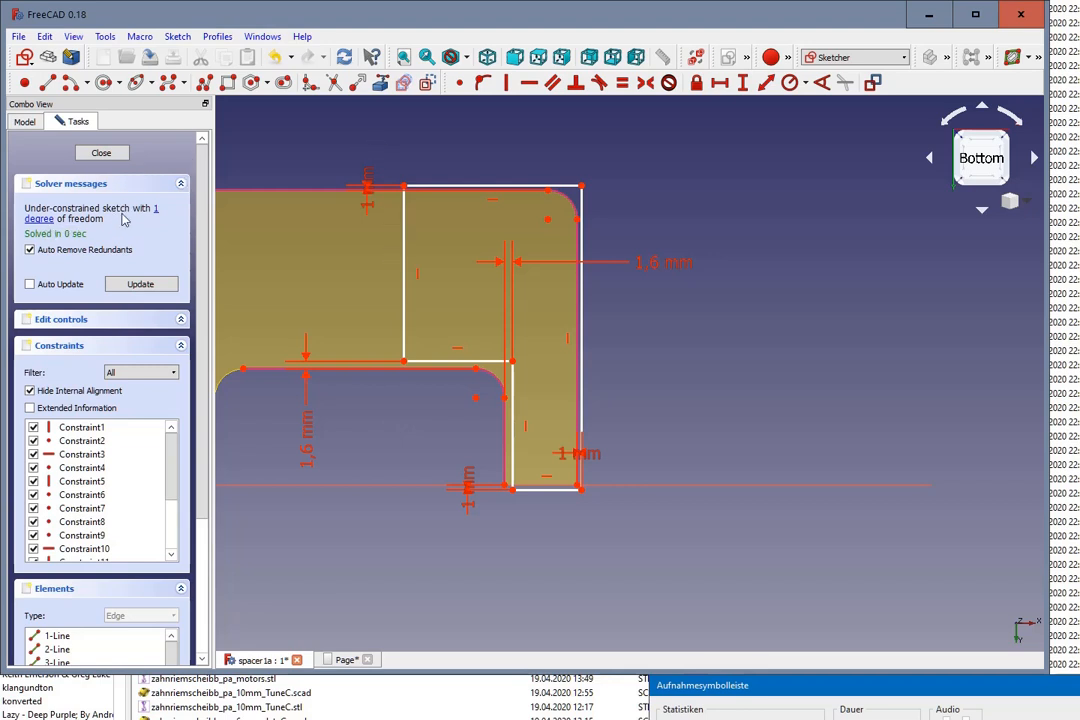
{"action": "left_click", "coordinate": [156, 209]}
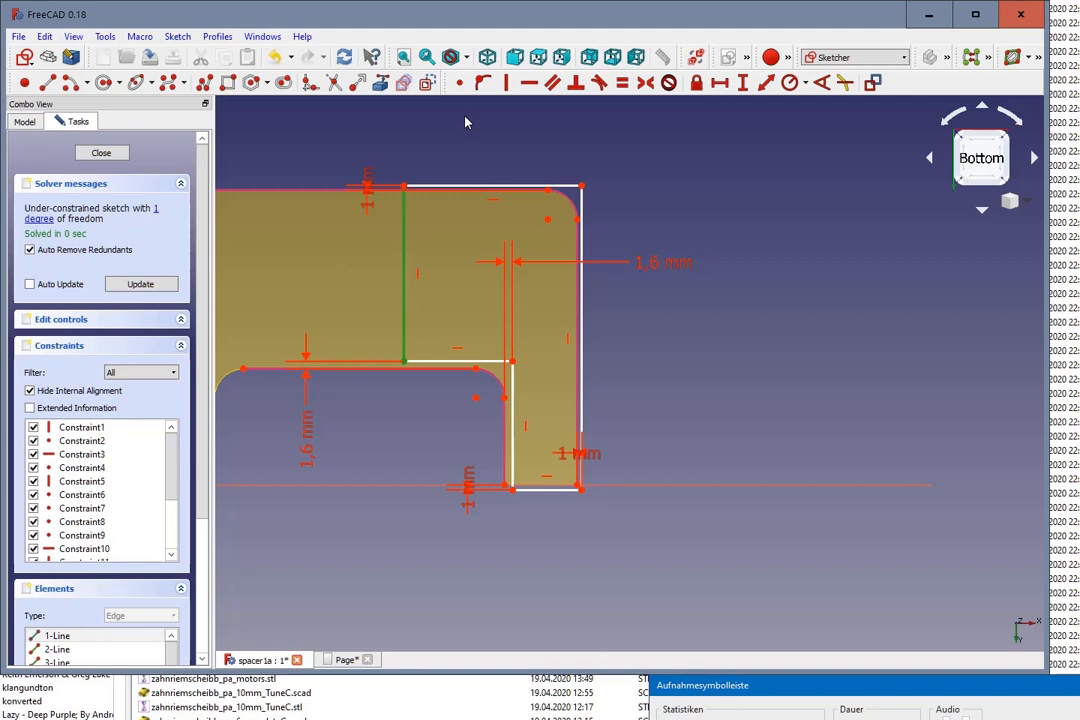
{"action": "mouse_move", "coordinate": [405, 277]}
{"action": "left_mouse_down"}
{"action": "mouse_move", "coordinate": [460, 278]}
{"action": "mouse_move", "coordinate": [434, 277]}
{"action": "left_mouse_up"}
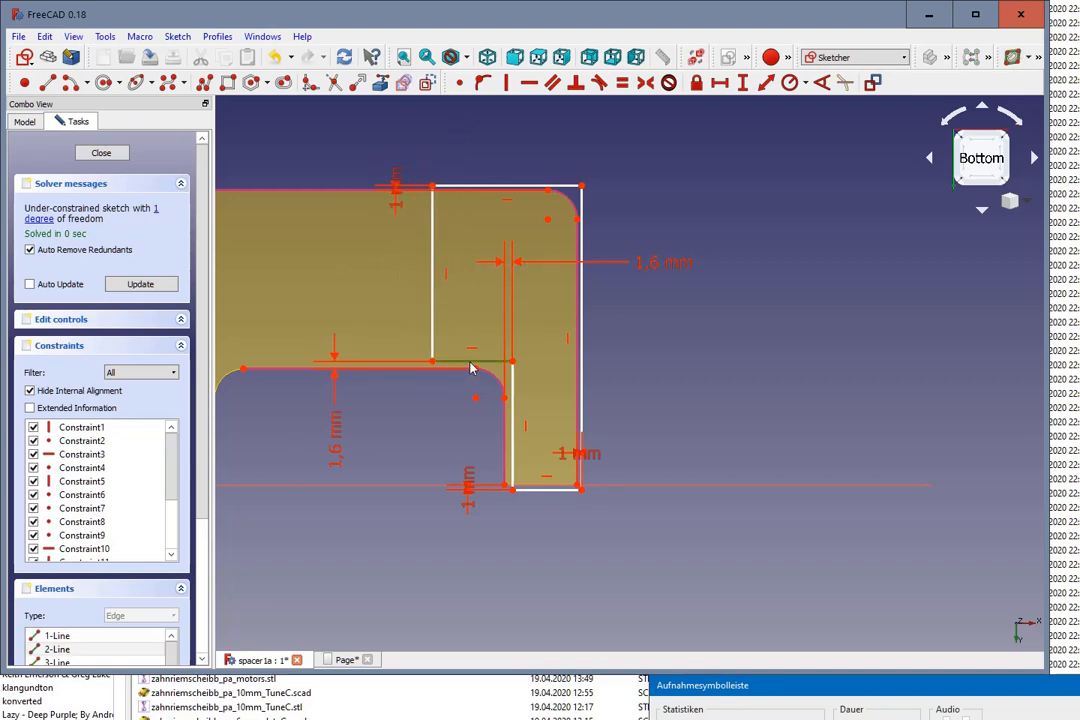
{"action": "left_click", "coordinate": [719, 84]}
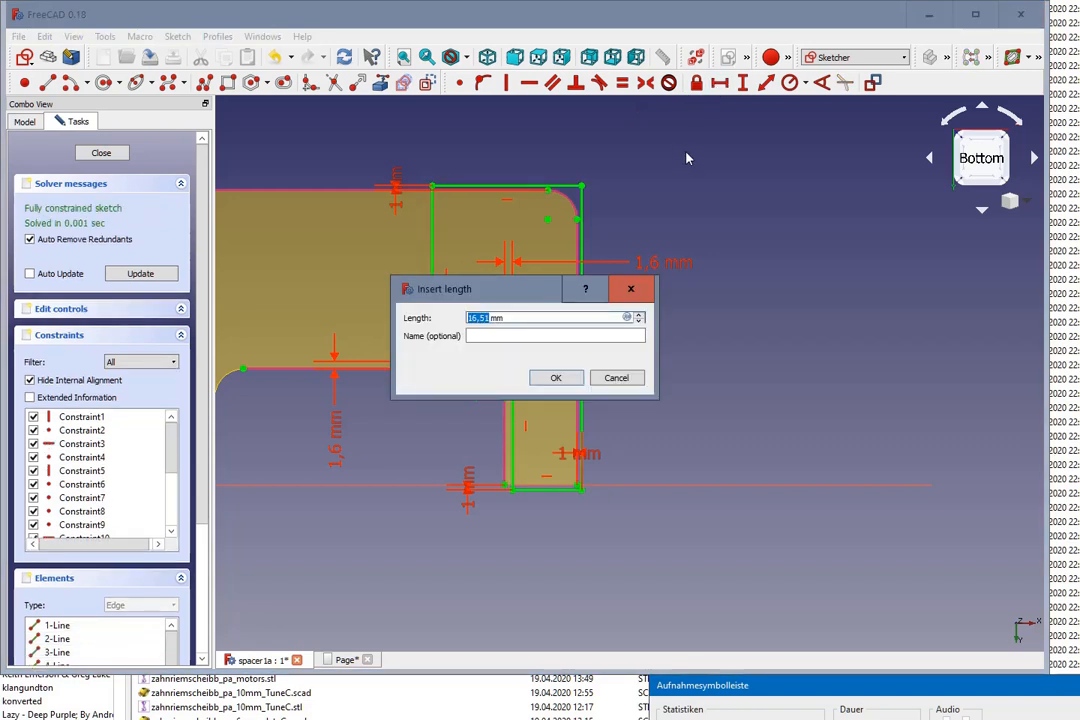
{"action": "type", "text": "8"}
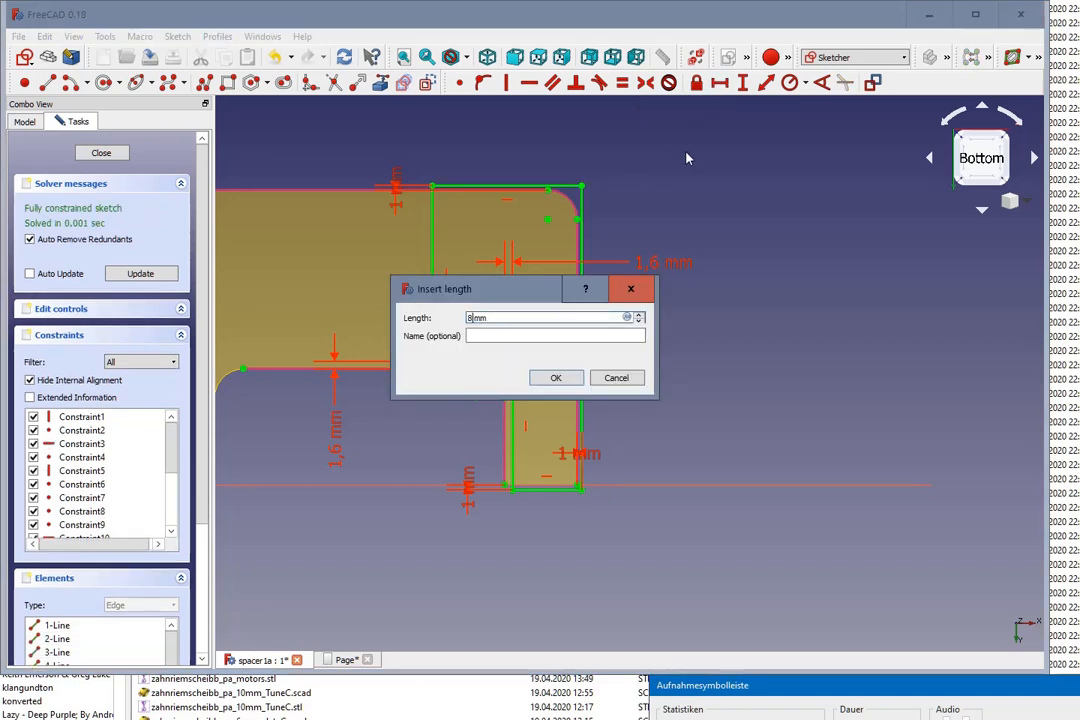
{"action": "left_click", "coordinate": [556, 377]}
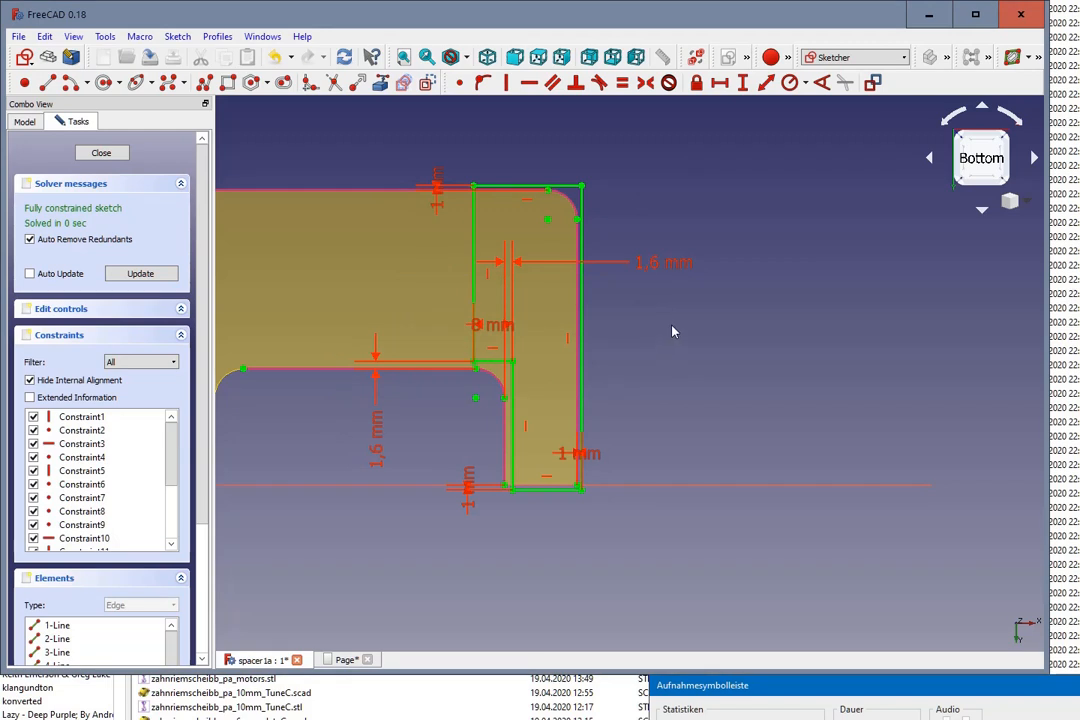
{"action": "left_click", "coordinate": [101, 154]}
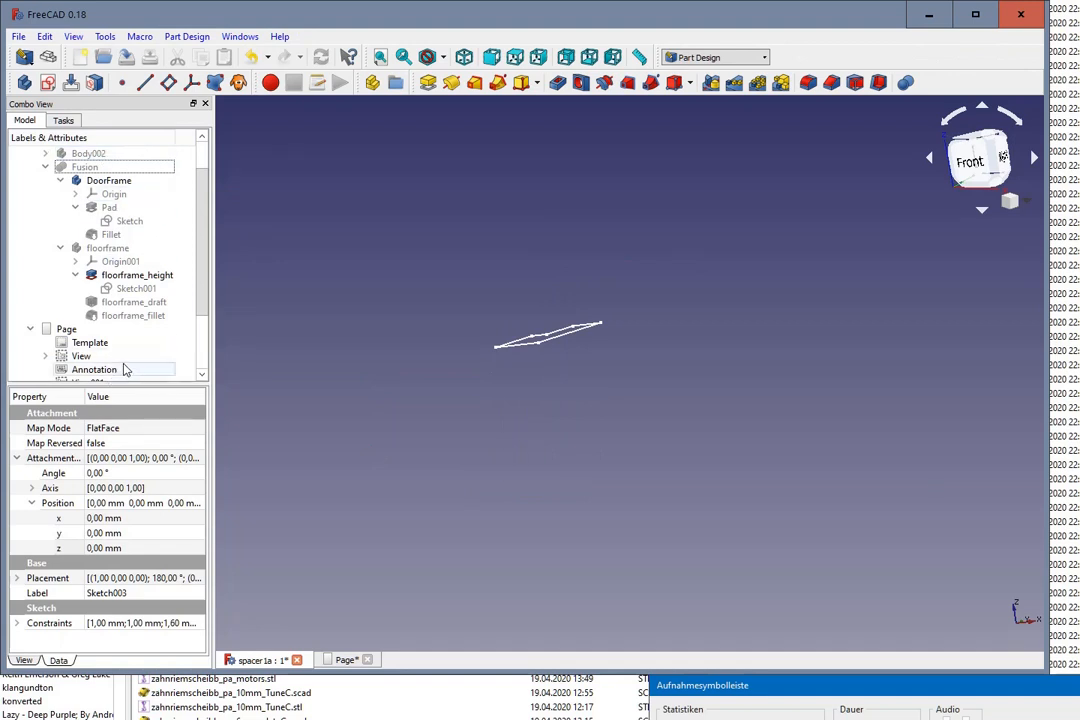
Step: Show Pad003 and the Cut spacer body together in the model
{"action": "scroll", "coordinate": [125, 369], "scroll_direction": "down", "scroll_amount": 2}
{"action": "left_click", "coordinate": [108, 357]}
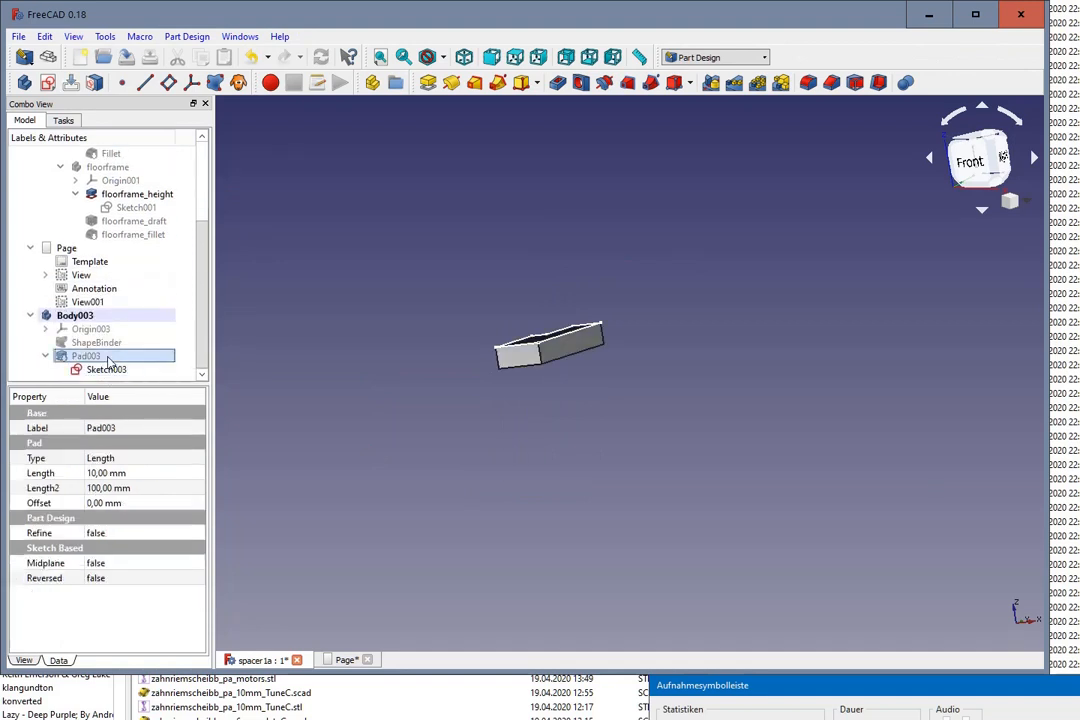
{"action": "scroll", "coordinate": [98, 210], "scroll_direction": "up", "scroll_amount": 5}
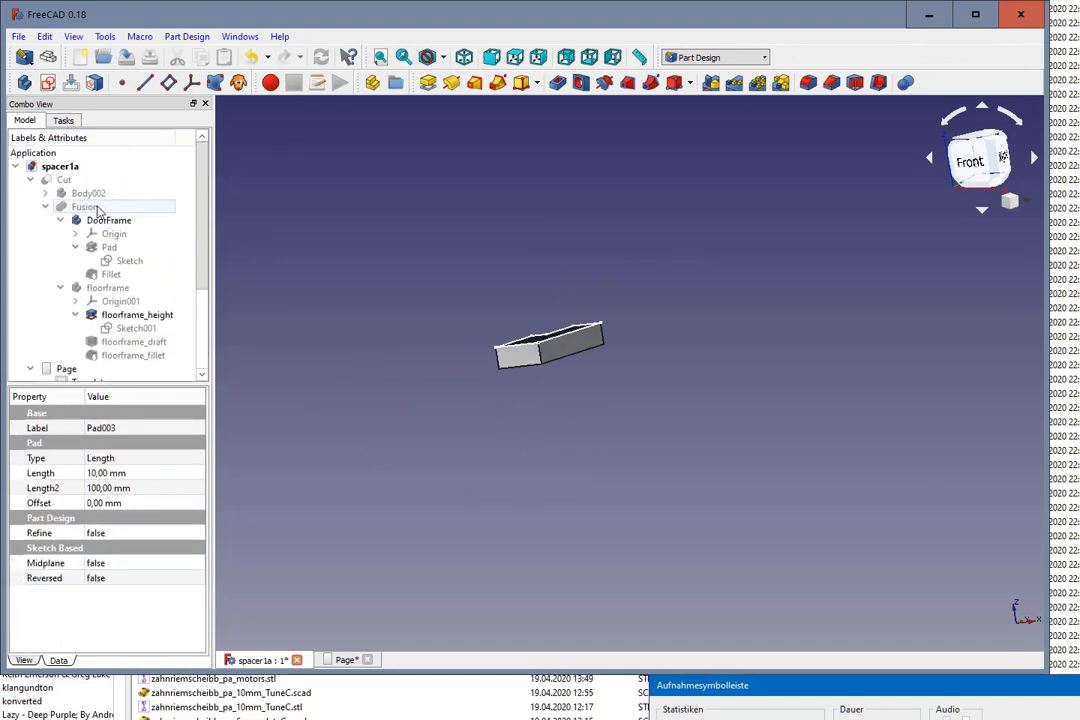
{"action": "left_click", "coordinate": [64, 179]}
{"action": "key", "text": "space"}
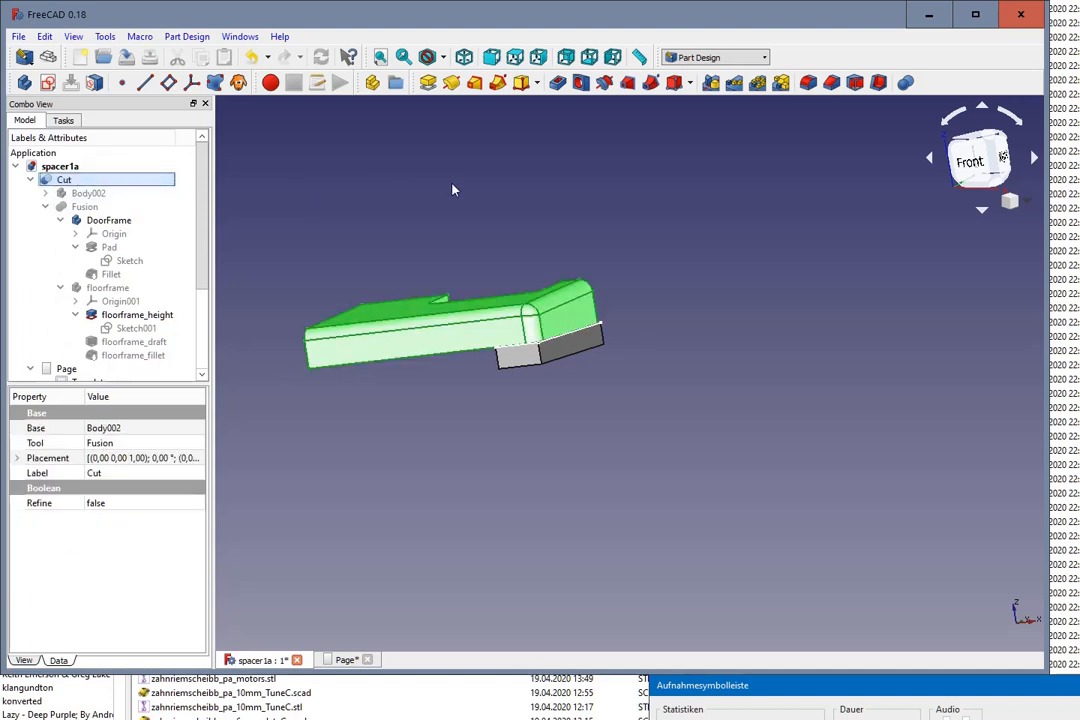
{"action": "middle_click_drag", "start_coordinate": [453, 190], "coordinate": [656, 248]}
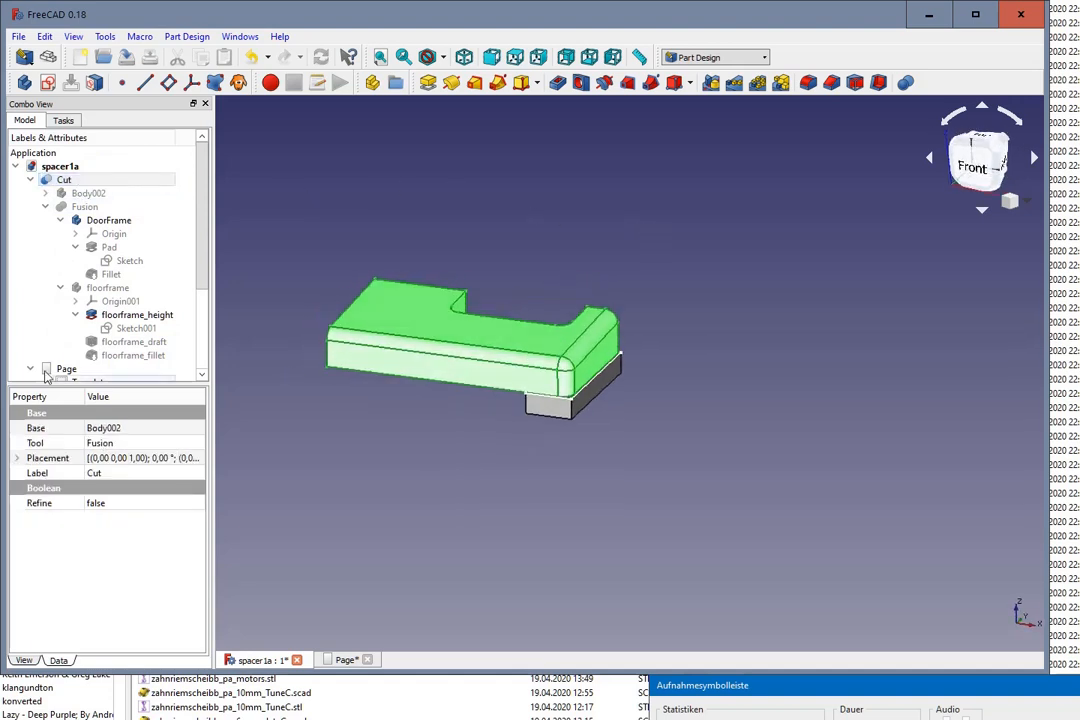
Step: Edit Pad003 to extrude in the reversed direction, through the spacer, with a length of 33 mm
{"action": "scroll", "coordinate": [45, 372], "scroll_direction": "down", "scroll_amount": 3}
{"action": "left_click", "coordinate": [94, 370]}
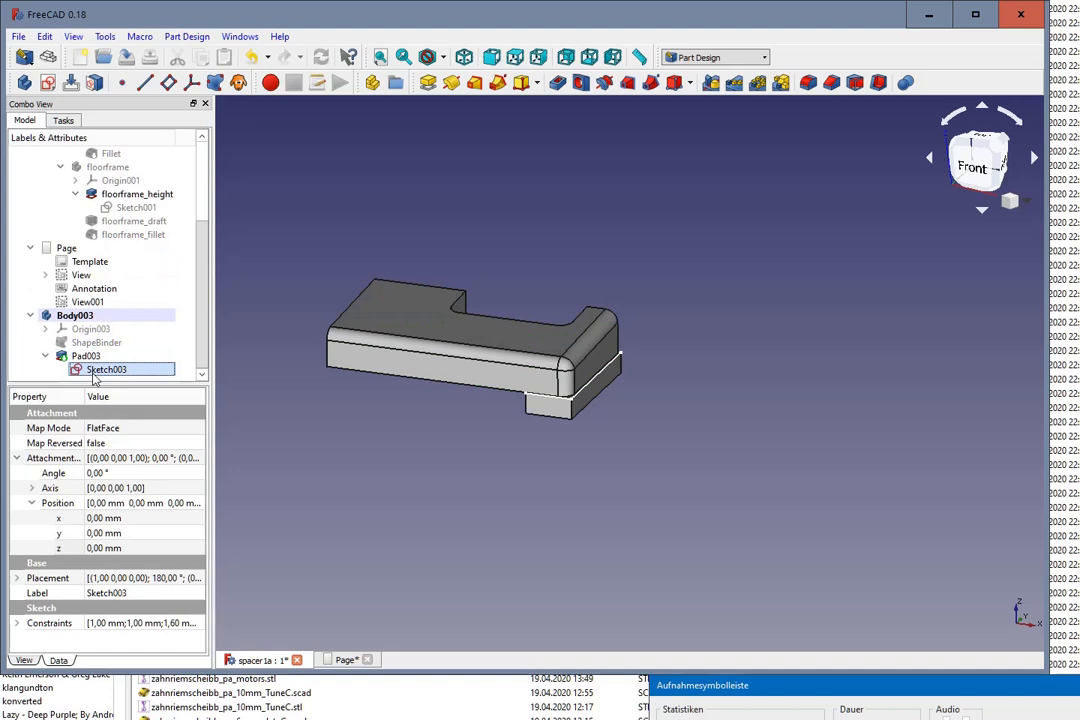
{"action": "left_click", "coordinate": [88, 357]}
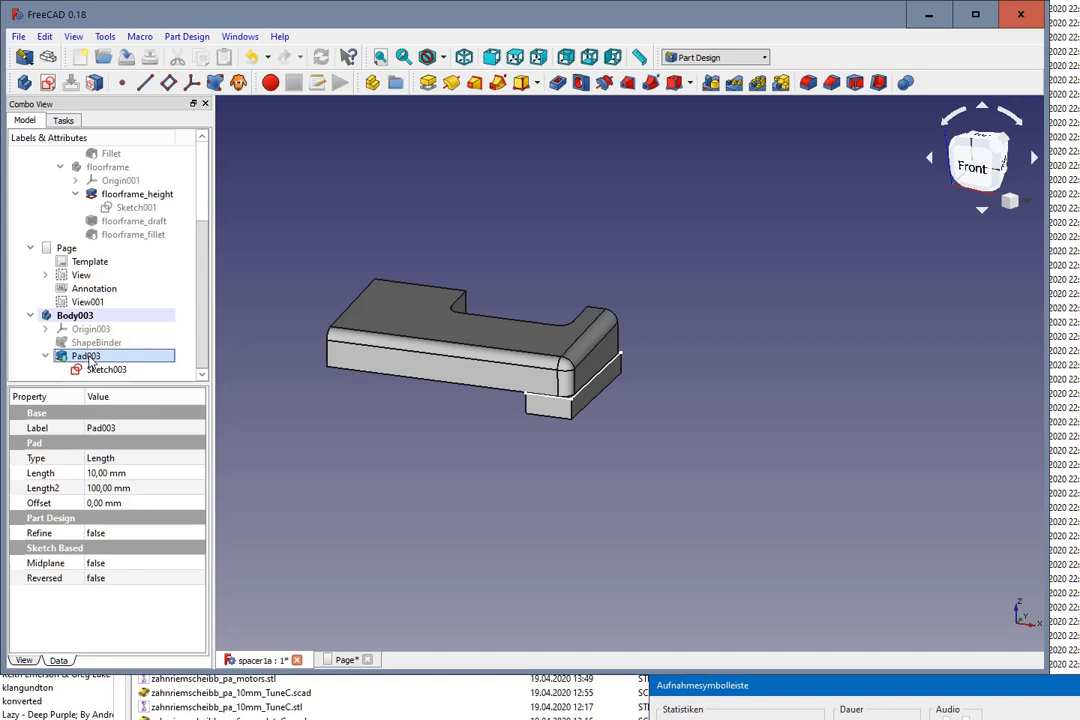
{"action": "double_click", "coordinate": [88, 357]}
{"action": "left_click", "coordinate": [44, 268]}
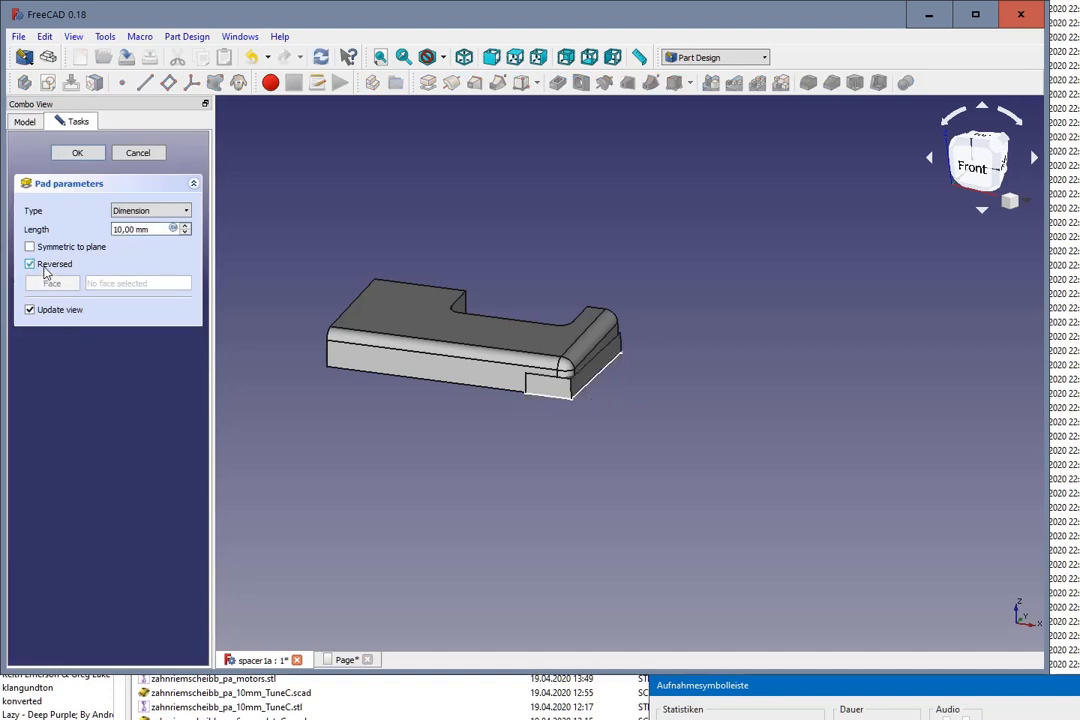
{"action": "middle_click_drag", "start_coordinate": [643, 480], "coordinate": [649, 432]}
{"action": "left_click", "coordinate": [186, 228]}
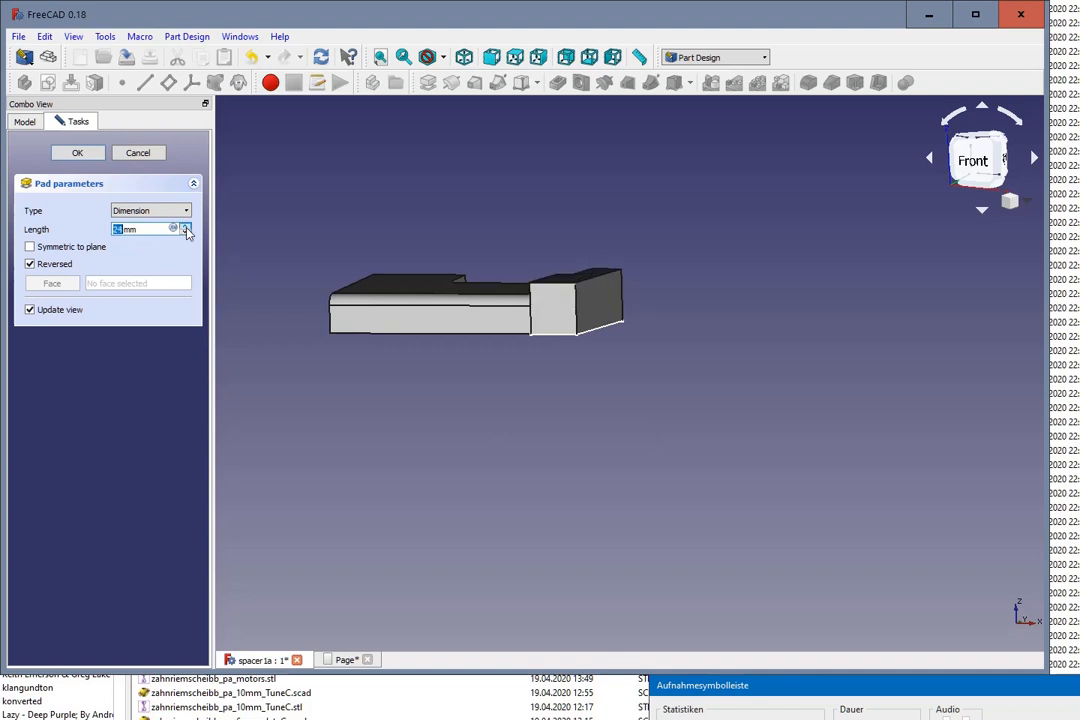
{"action": "middle_click_drag", "start_coordinate": [493, 218], "coordinate": [663, 270]}
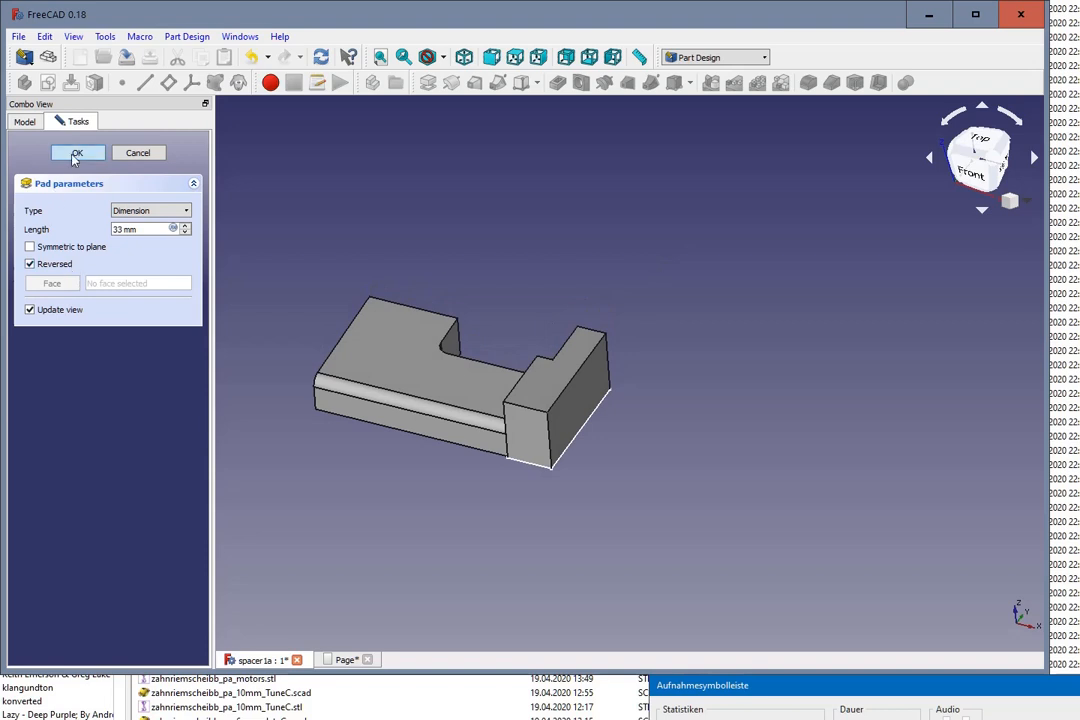
{"action": "left_click", "coordinate": [75, 153]}
{"action": "middle_click_drag", "start_coordinate": [521, 472], "coordinate": [644, 325]}
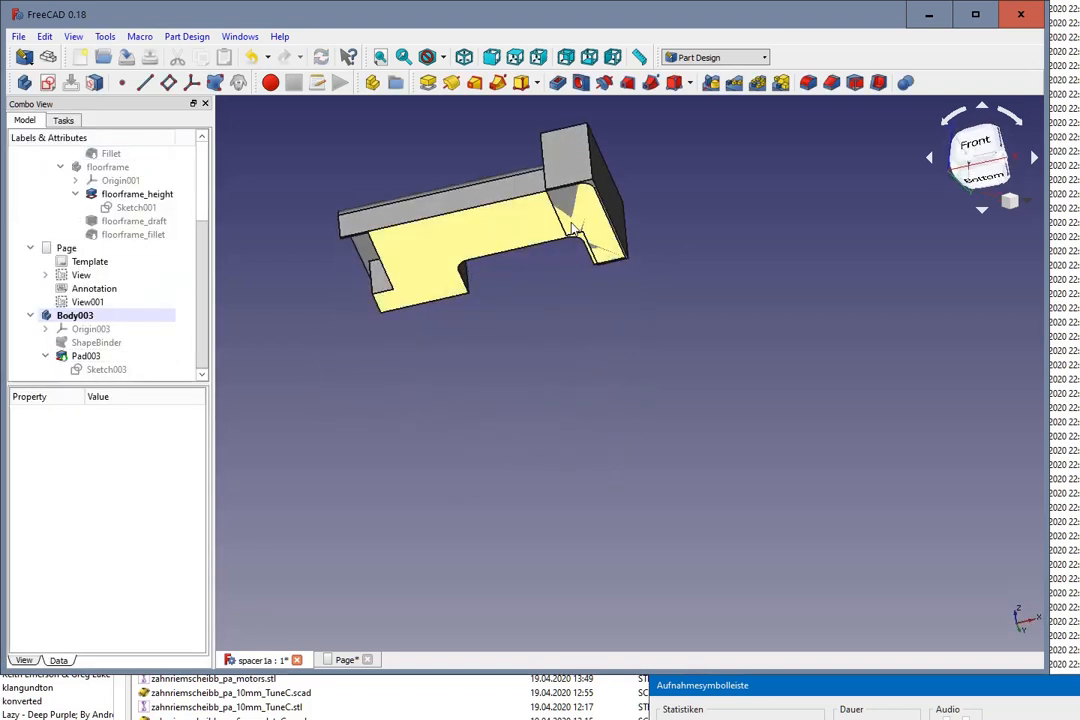
{"action": "middle_click_drag", "start_coordinate": [578, 268], "coordinate": [571, 357]}
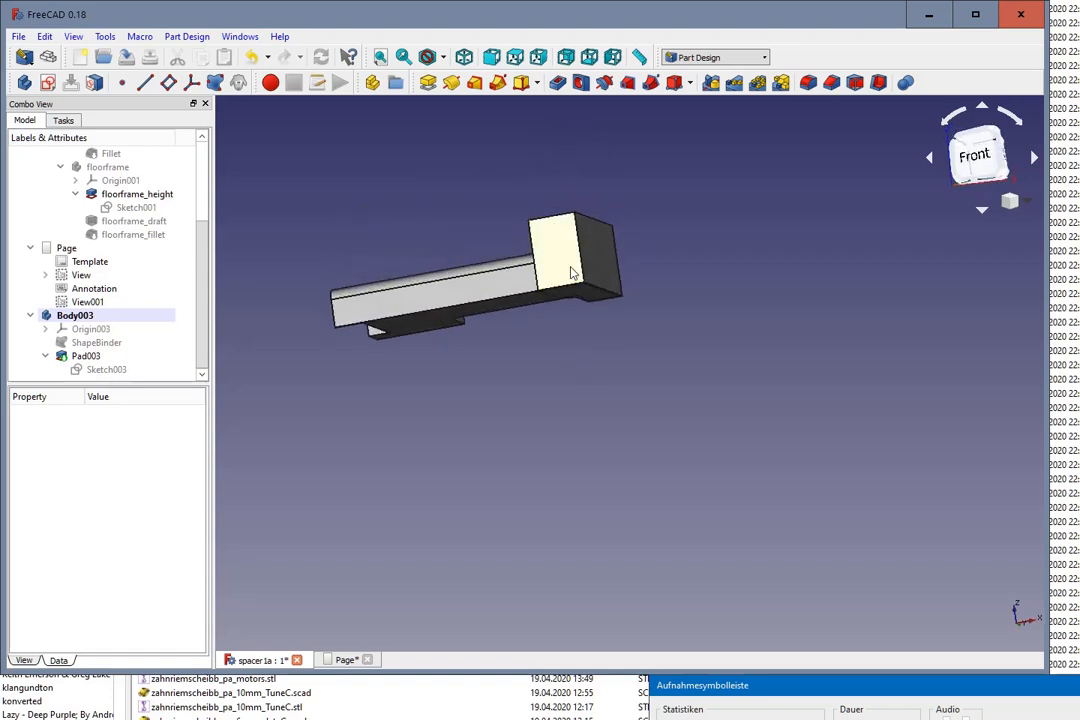
{"action": "middle_click_drag", "start_coordinate": [740, 284], "coordinate": [752, 338]}
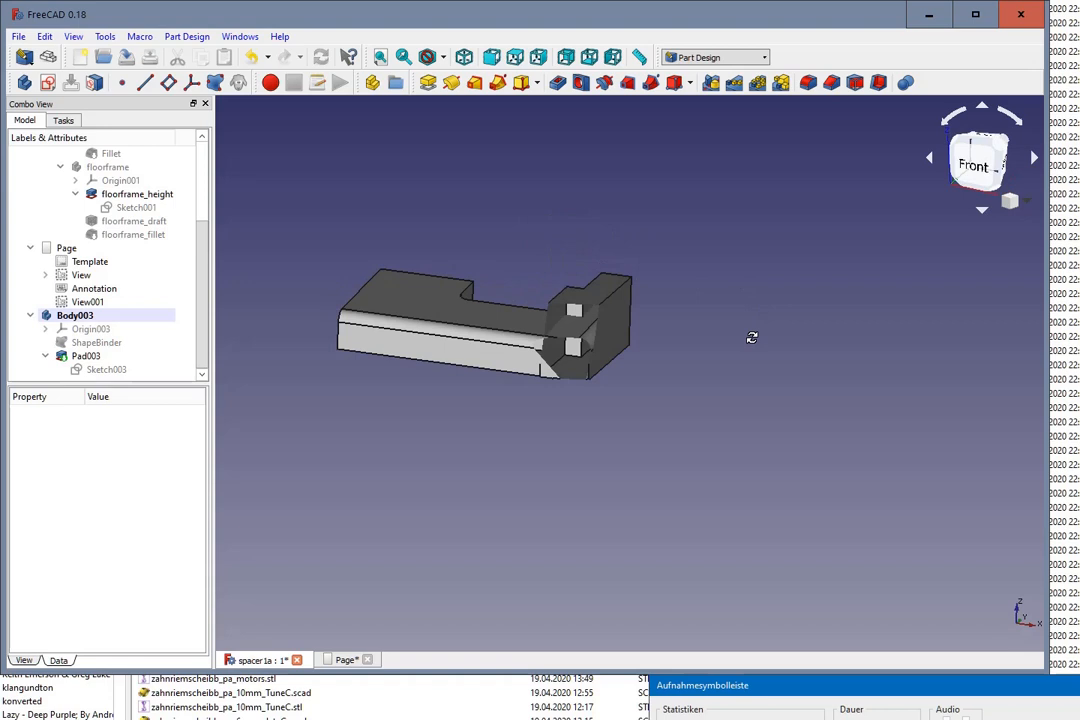
{"action": "scroll", "coordinate": [455, 435], "scroll_direction": "up", "scroll_amount": 2}
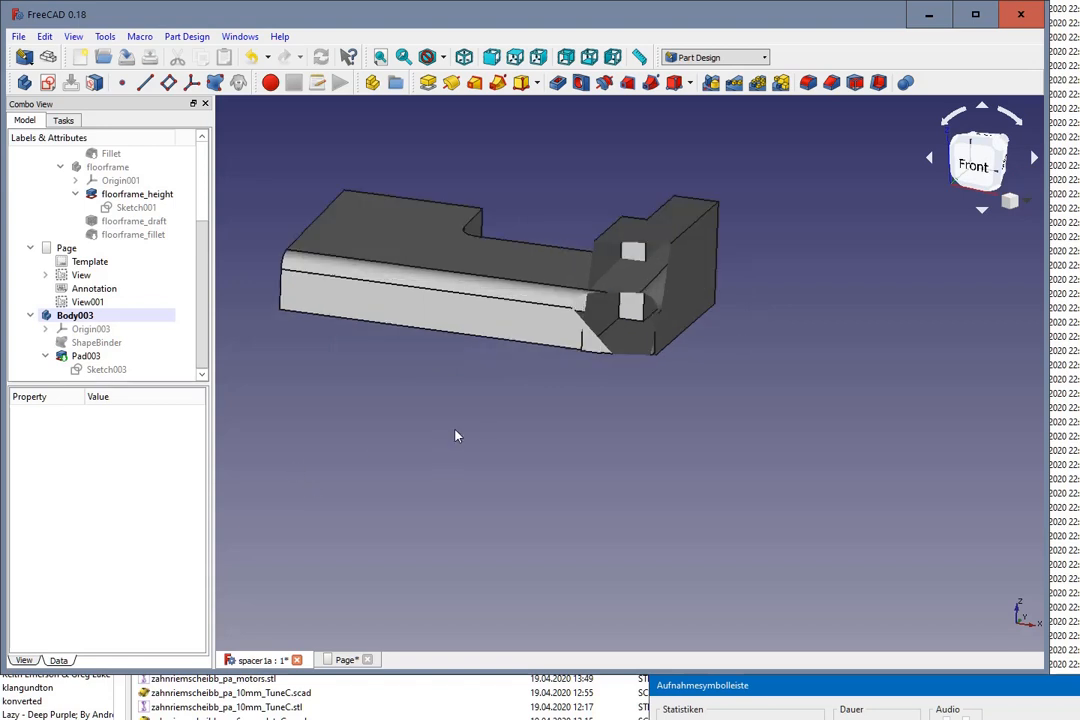
Step: Set the attachment offset of Sketch003 under Pad003 to -1.2 mm along z and check the pad's position against the spacer's underside
{"action": "left_click", "coordinate": [104, 370]}
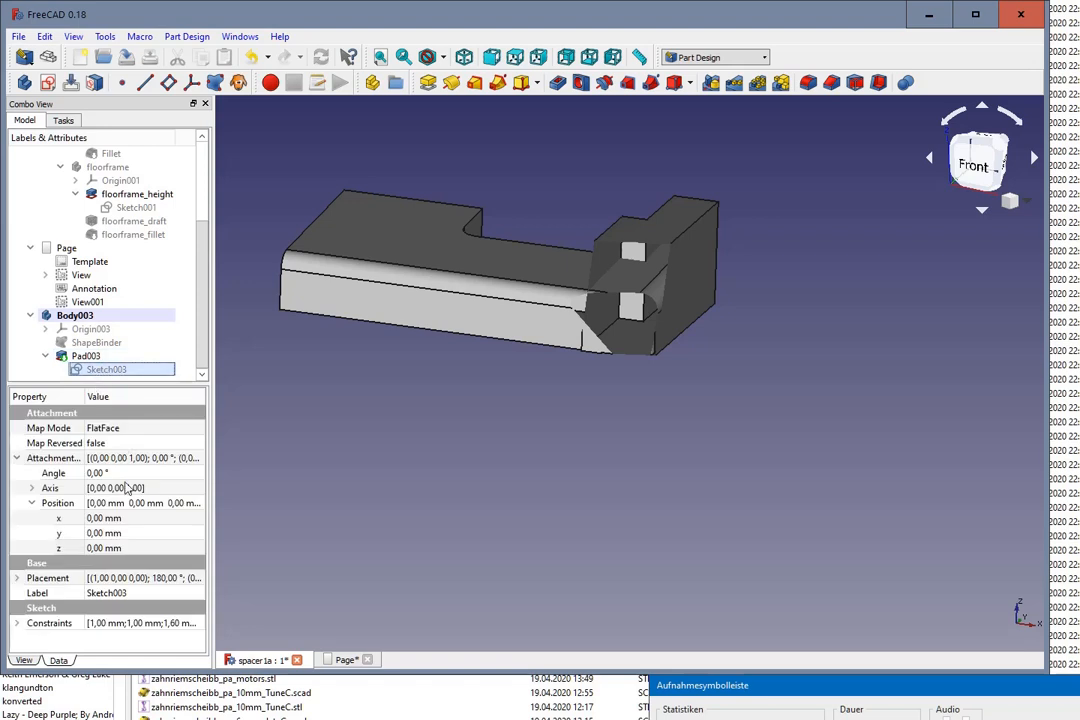
{"action": "left_click", "coordinate": [145, 549]}
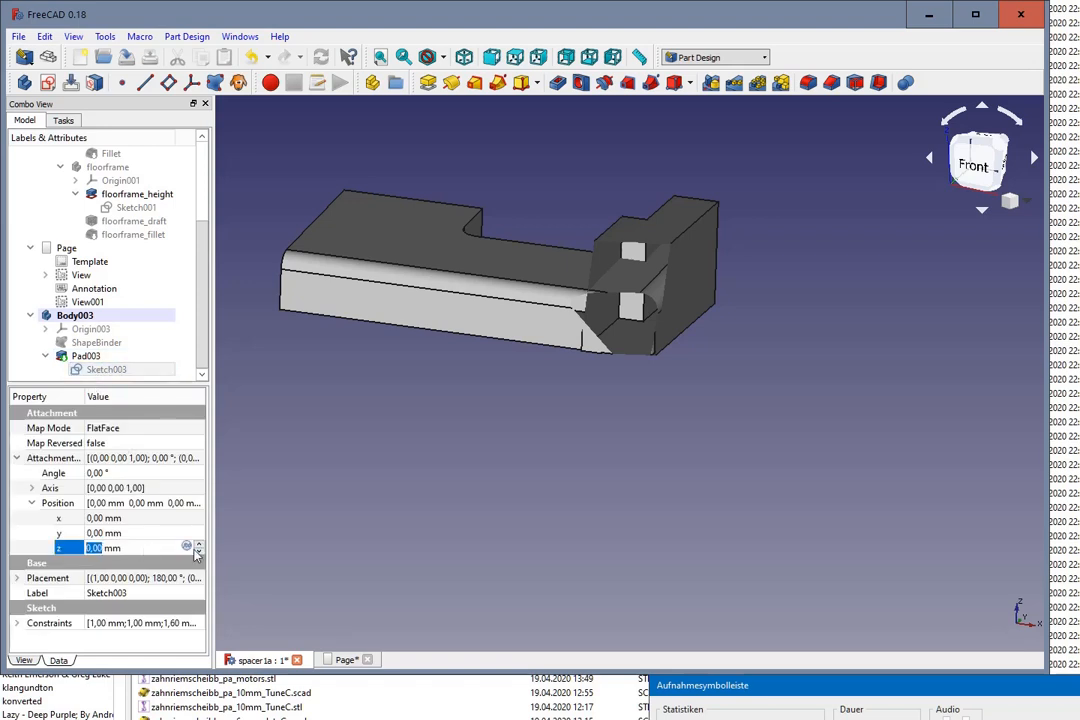
{"action": "type", "text": "-1"}
{"action": "key", "text": "Return"}
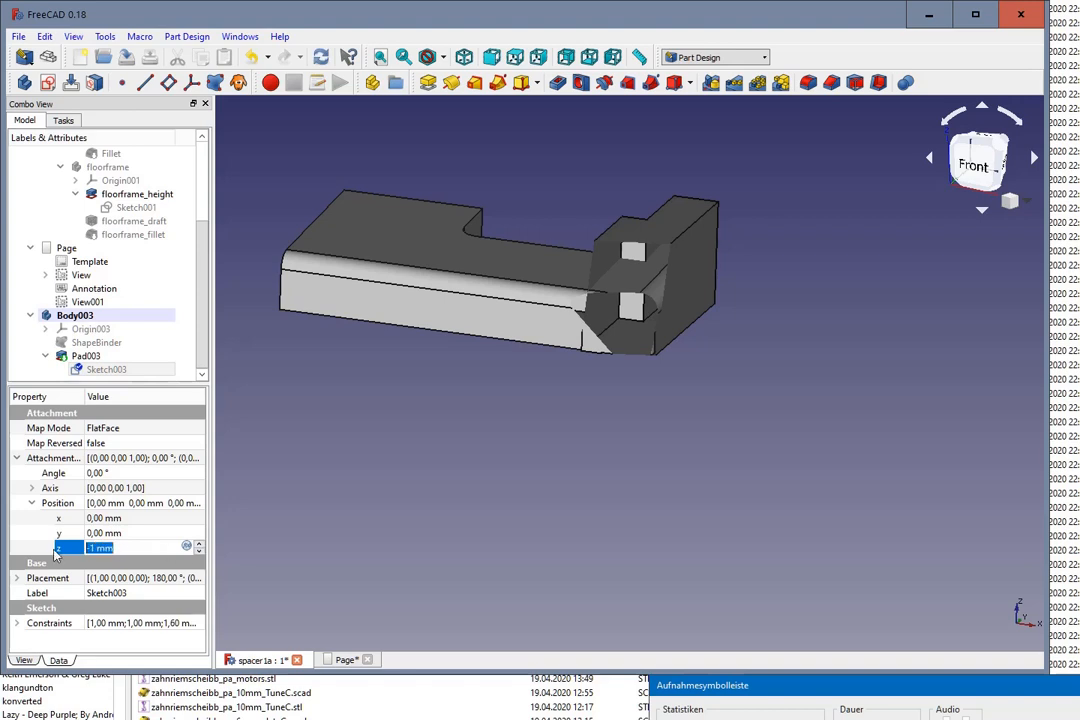
{"action": "type", "text": "-1,2"}
{"action": "left_click", "coordinate": [128, 532]}
{"action": "middle_click_drag", "start_coordinate": [579, 487], "coordinate": [603, 441]}
{"action": "scroll", "coordinate": [603, 441], "scroll_direction": "up", "scroll_amount": 3}
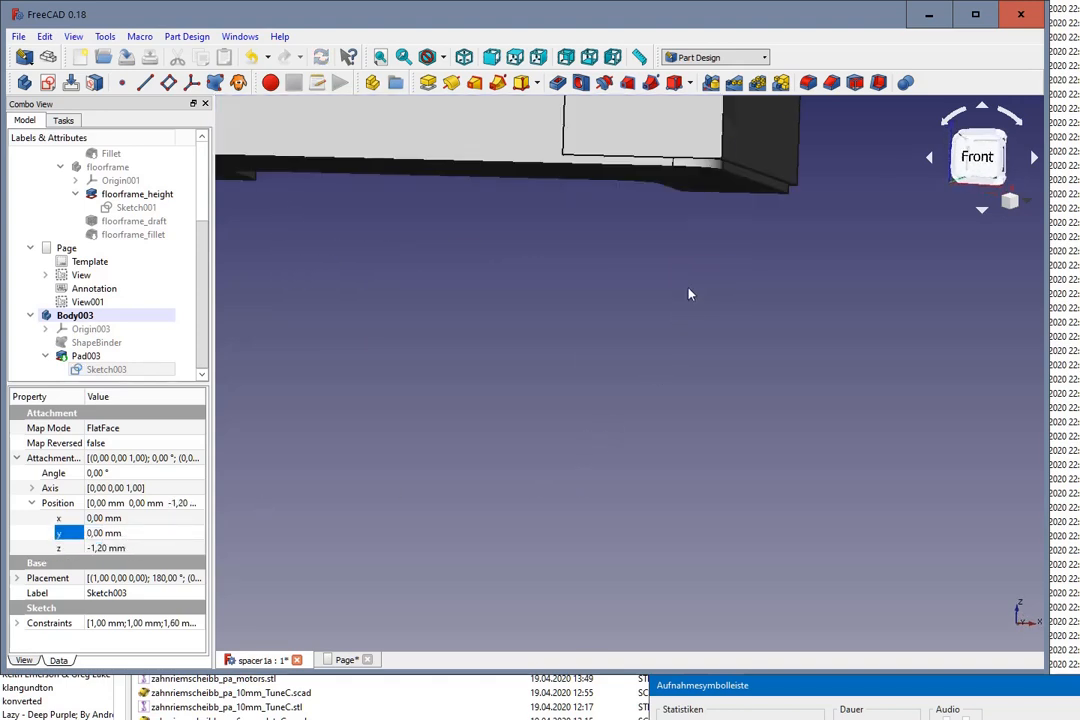
{"action": "scroll", "coordinate": [789, 161], "scroll_direction": "up", "scroll_amount": 4}
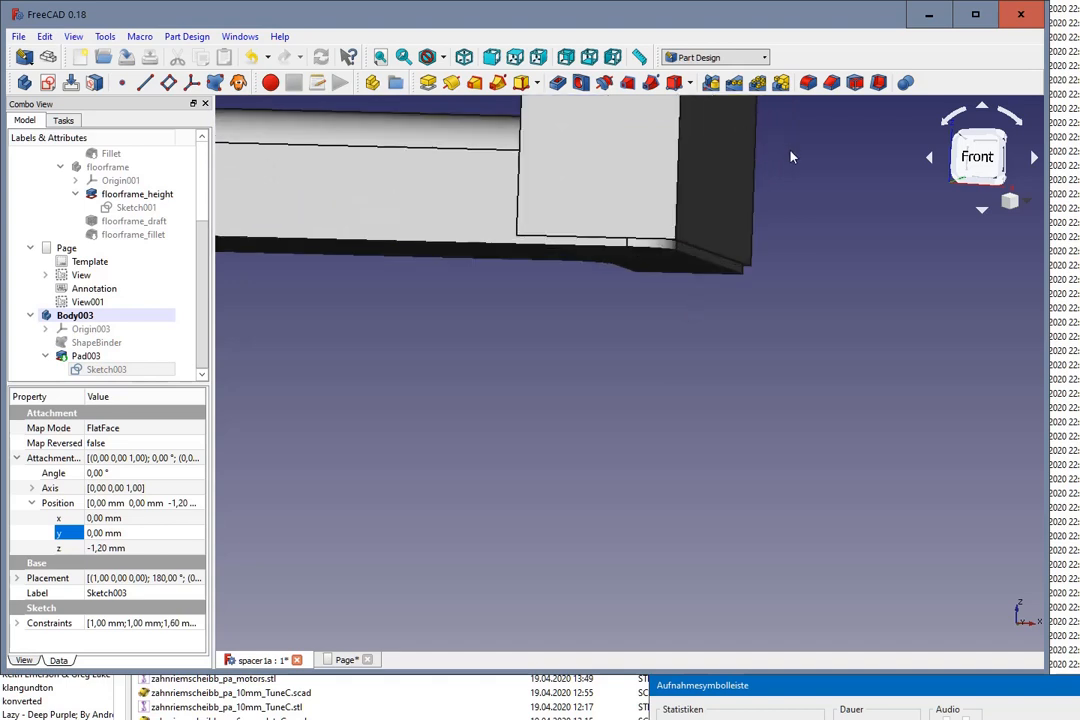
{"action": "middle_click_drag", "start_coordinate": [789, 161], "coordinate": [800, 195]}
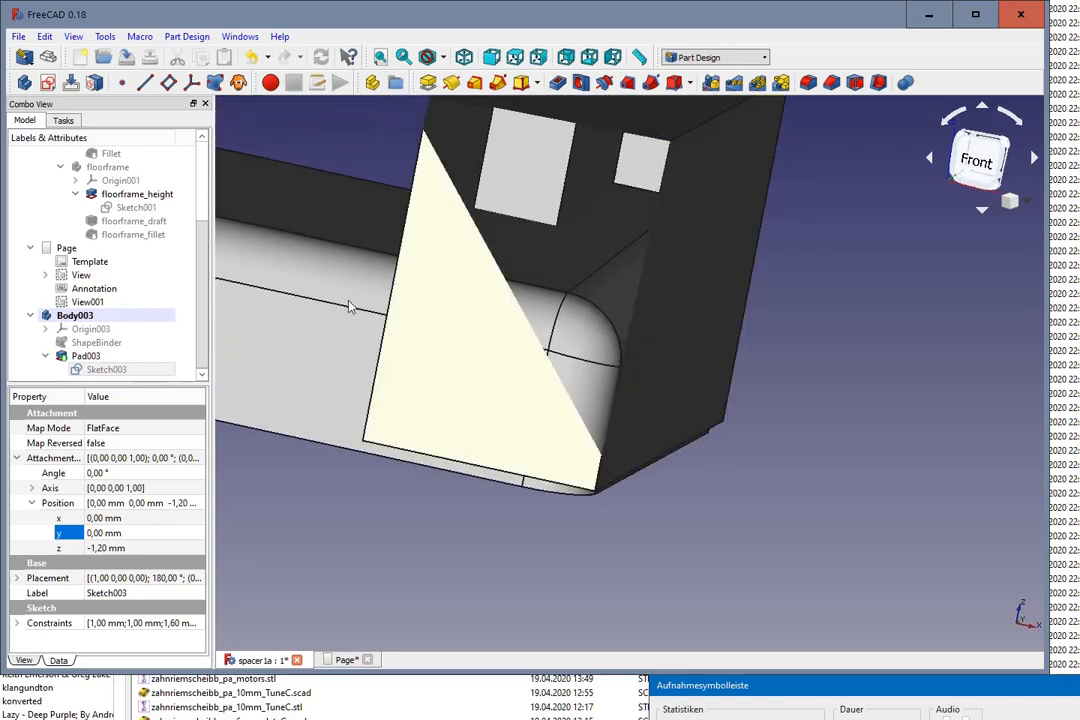
{"action": "scroll", "coordinate": [300, 538], "scroll_direction": "down", "scroll_amount": 4}
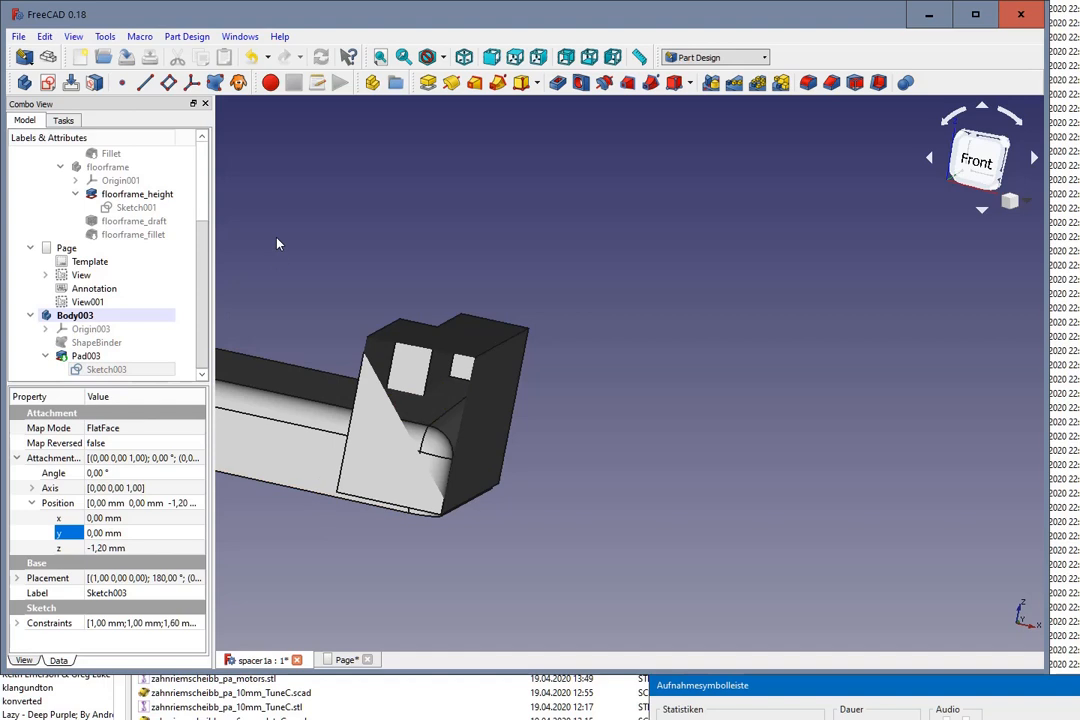
{"action": "left_click", "coordinate": [316, 236]}
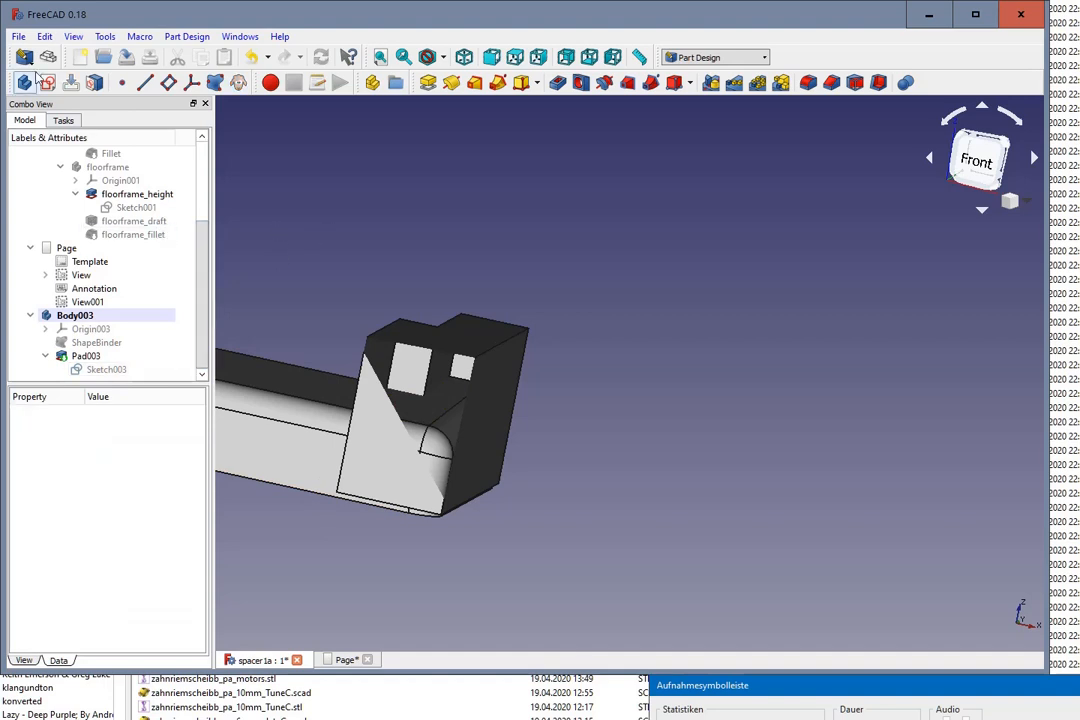
Step: Switch to the Part workbench and subtract Body003 from the Cut spacer body with a Boolean cut
{"action": "left_click", "coordinate": [68, 37]}
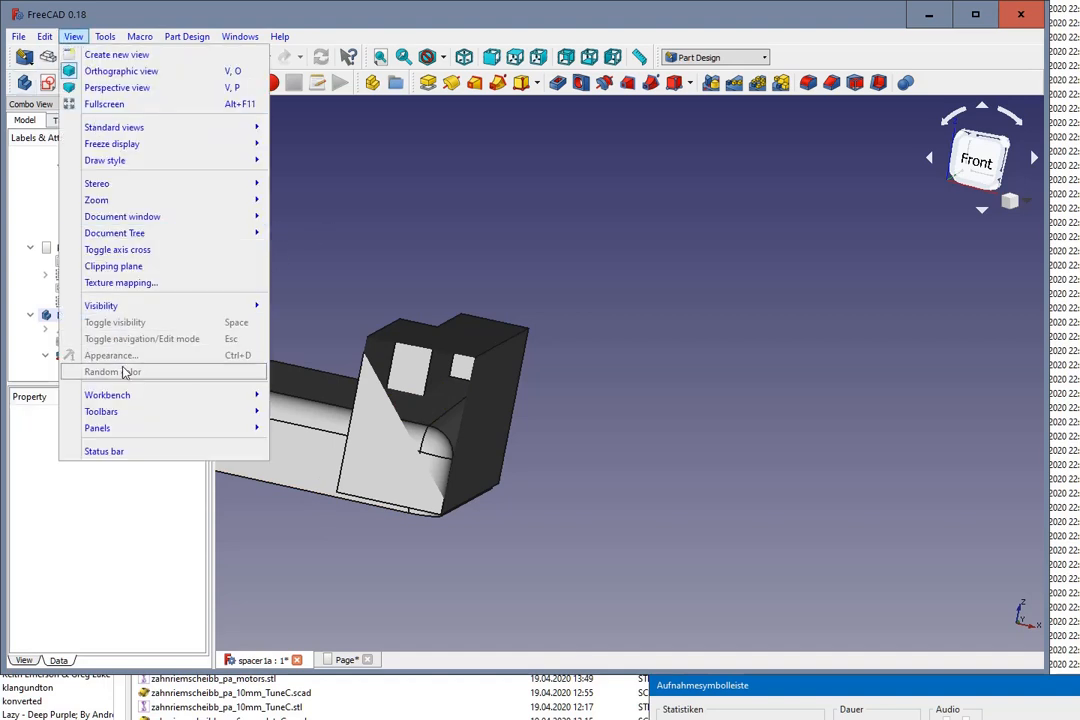
{"action": "mouse_move", "coordinate": [128, 397]}
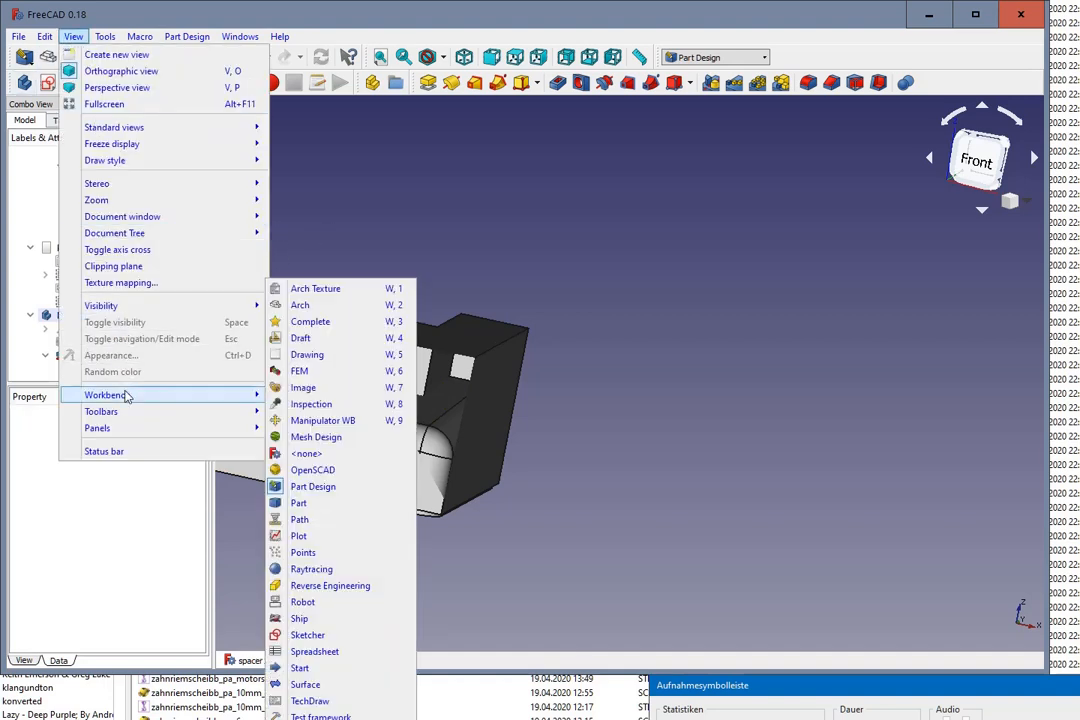
{"action": "left_click", "coordinate": [300, 503]}
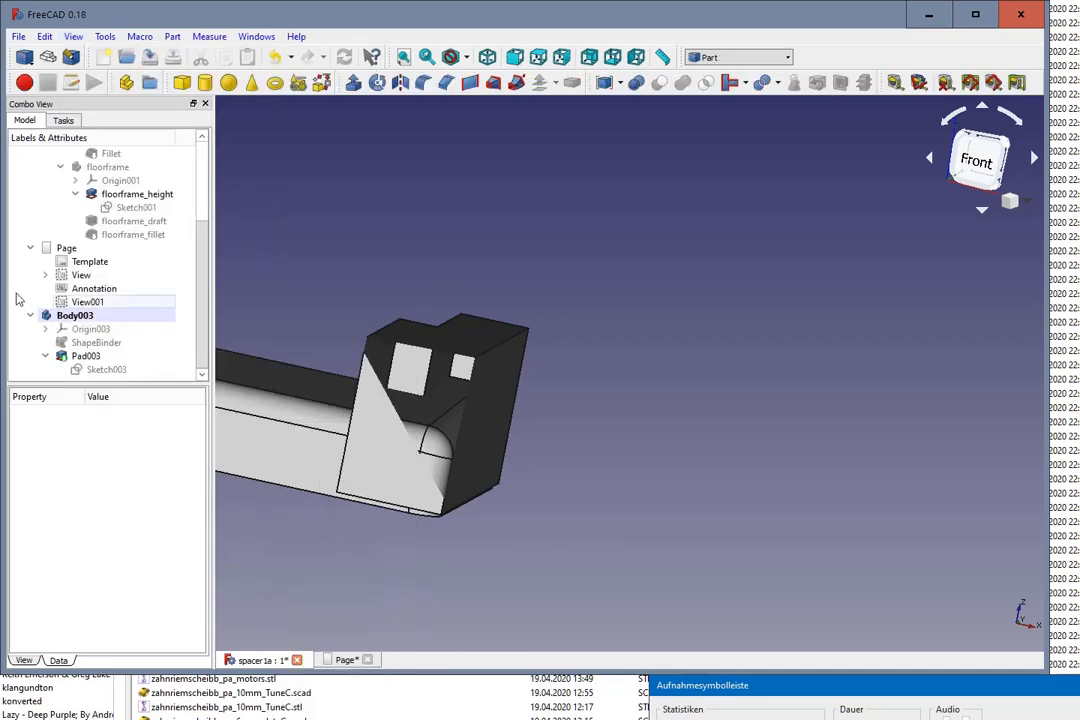
{"action": "scroll", "coordinate": [90, 226], "scroll_direction": "up", "scroll_amount": 2}
{"action": "scroll", "coordinate": [90, 226], "scroll_direction": "up", "scroll_amount": 1}
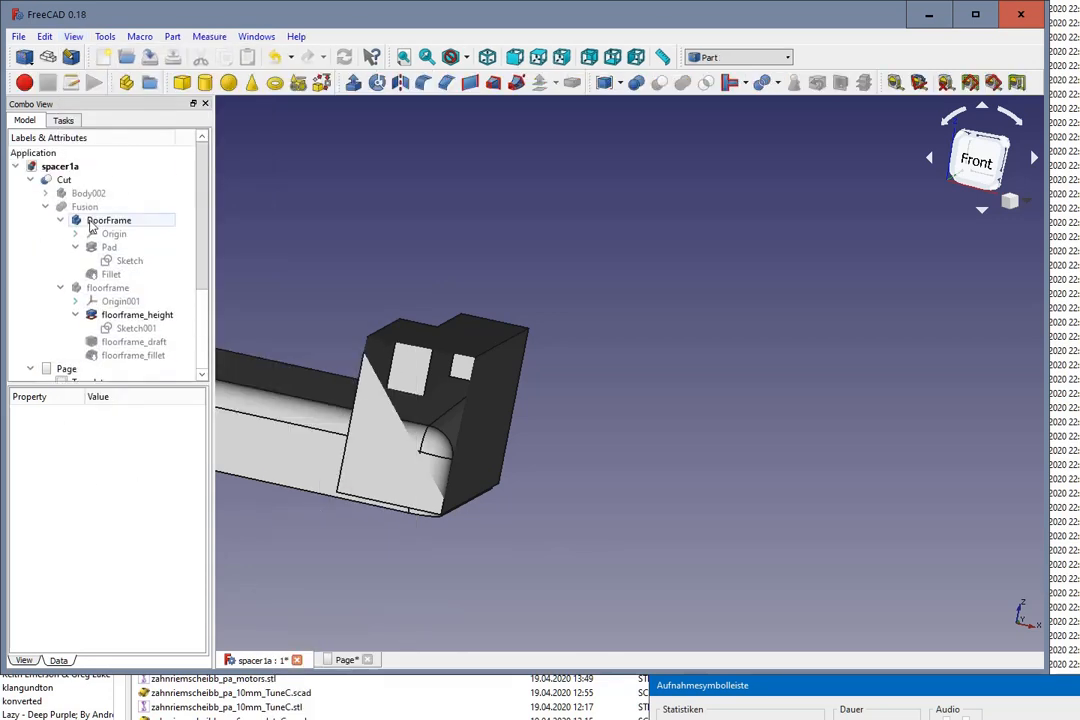
{"action": "left_click", "coordinate": [61, 180]}
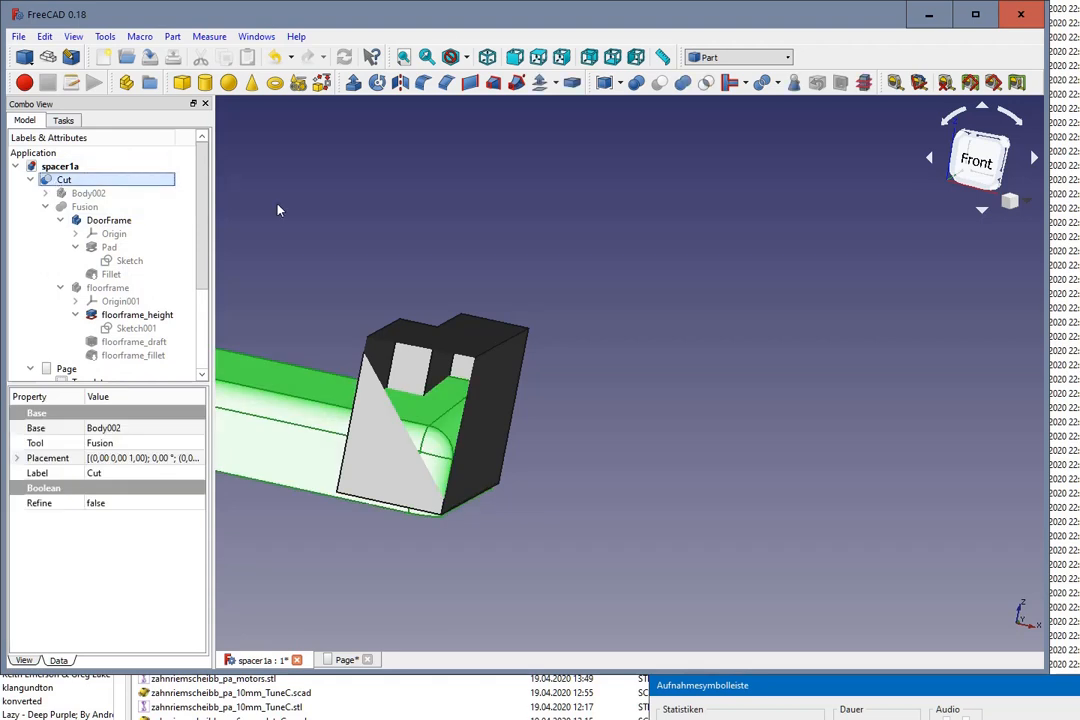
{"action": "scroll", "coordinate": [280, 208], "scroll_direction": "down", "scroll_amount": 3}
{"action": "scroll", "coordinate": [157, 312], "scroll_direction": "down", "scroll_amount": 1}
{"action": "scroll", "coordinate": [157, 312], "scroll_direction": "down", "scroll_amount": 2}
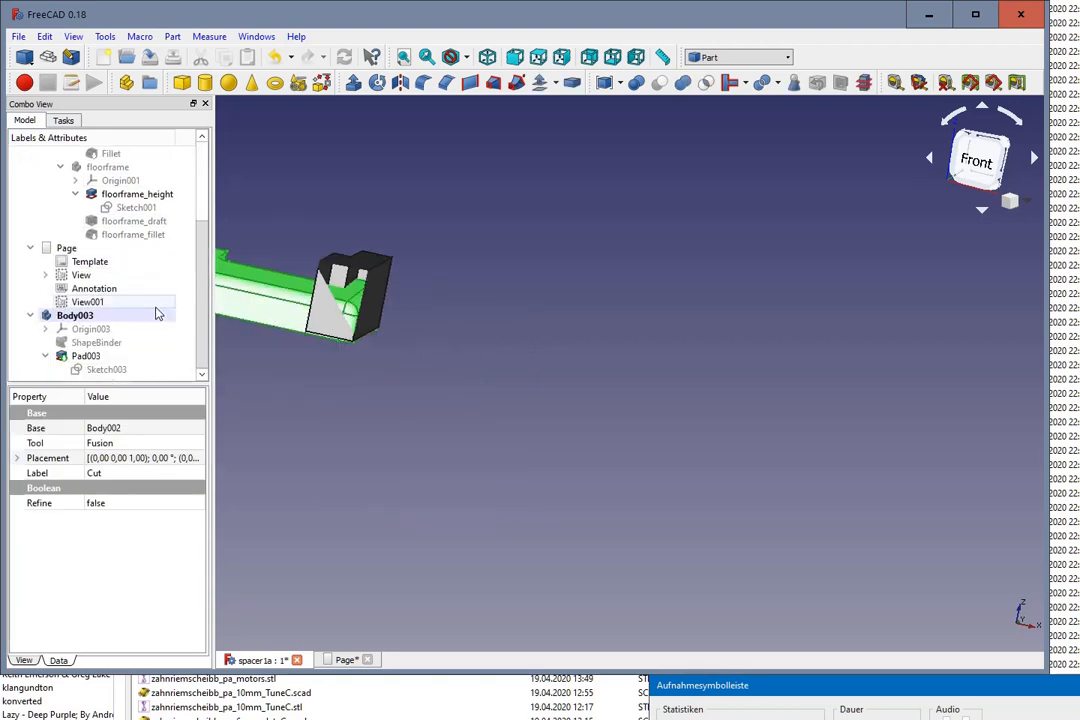
{"action": "left_click", "coordinate": [77, 318]}
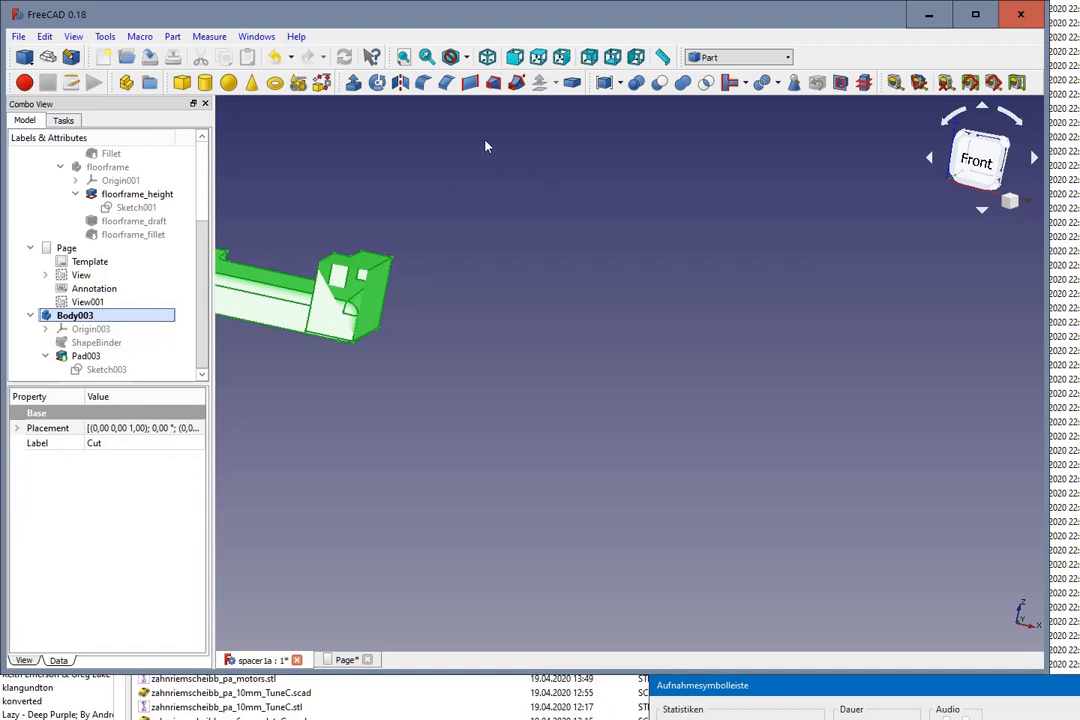
{"action": "left_click", "coordinate": [657, 84]}
{"action": "middle_click_drag", "start_coordinate": [590, 182], "coordinate": [391, 282]}
{"action": "middle_click_drag", "start_coordinate": [538, 506], "coordinate": [436, 410]}
{"action": "scroll", "coordinate": [592, 469], "scroll_direction": "down", "scroll_amount": 2}
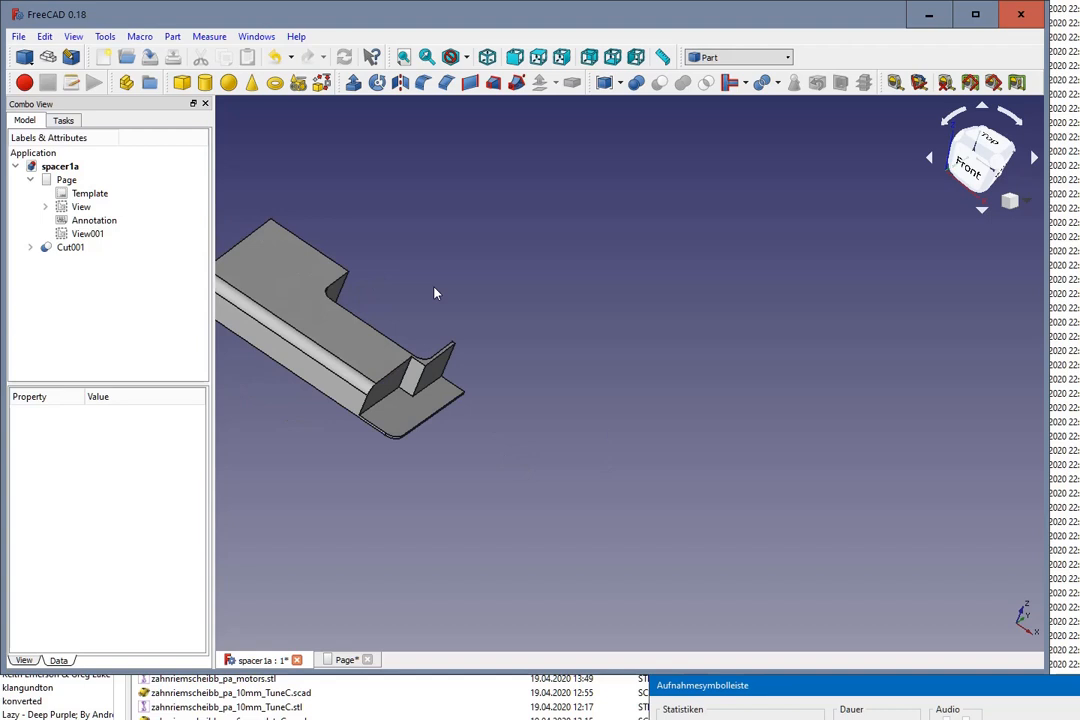
{"action": "scroll", "coordinate": [343, 267], "scroll_direction": "up", "scroll_amount": 4}
{"action": "scroll", "coordinate": [340, 268], "scroll_direction": "down", "scroll_amount": 2}
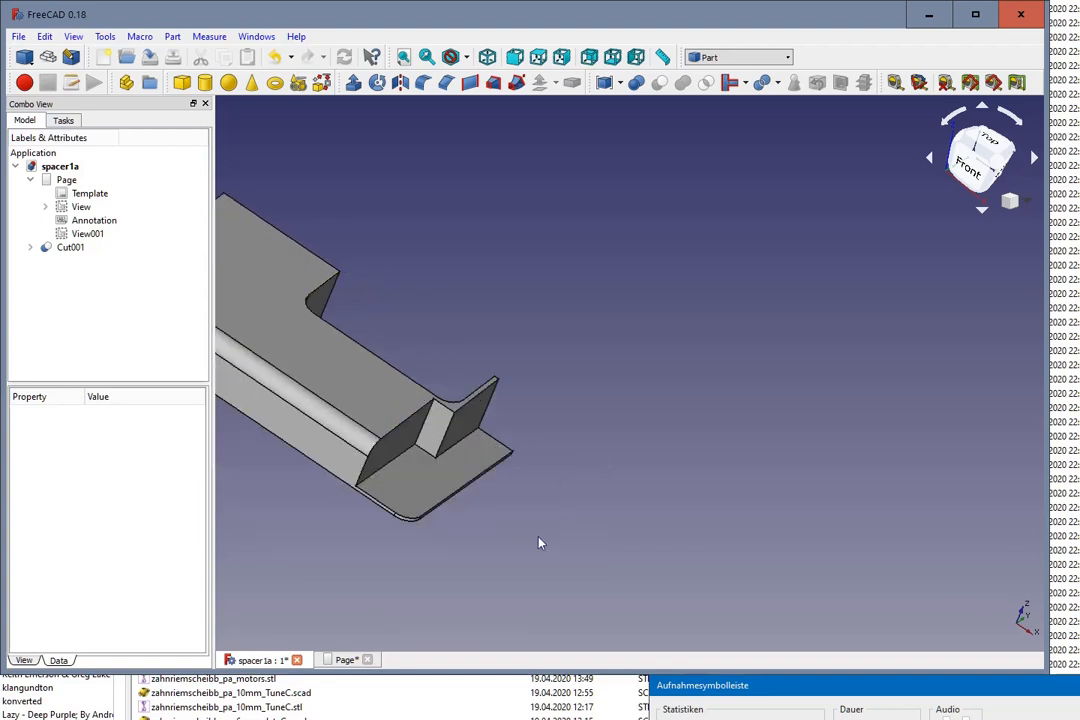
Step: Fillet the edges around the spacer's end face in the new cutout with a 3 mm radius
{"action": "scroll", "coordinate": [540, 542], "scroll_direction": "up", "scroll_amount": 2}
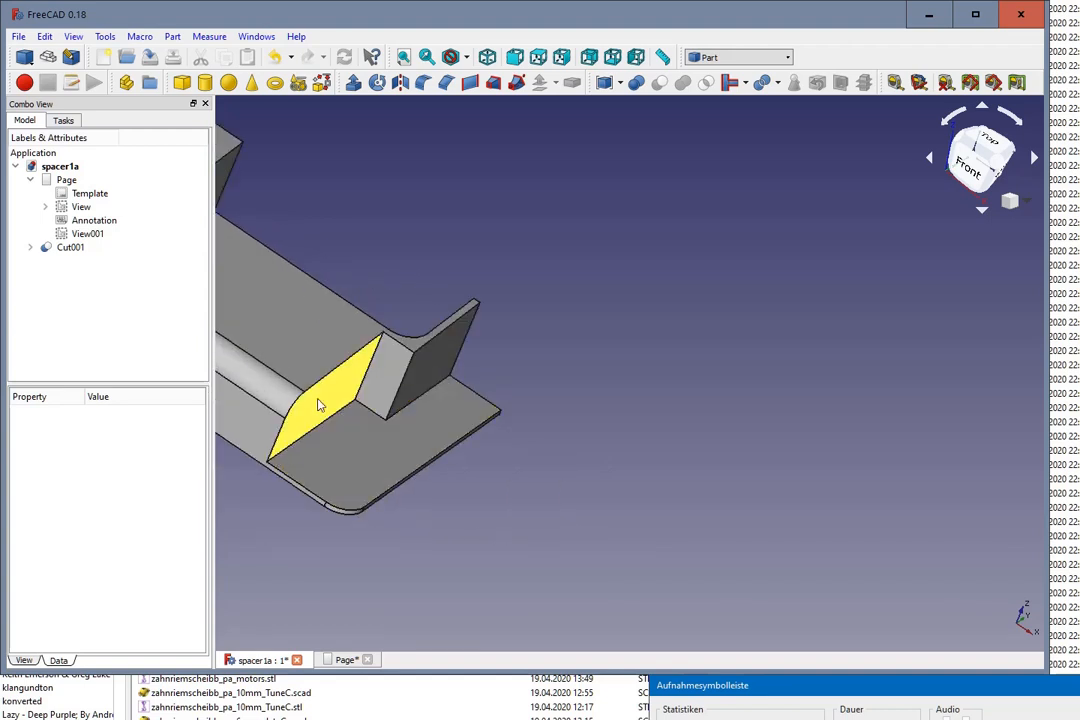
{"action": "left_click", "coordinate": [356, 357]}
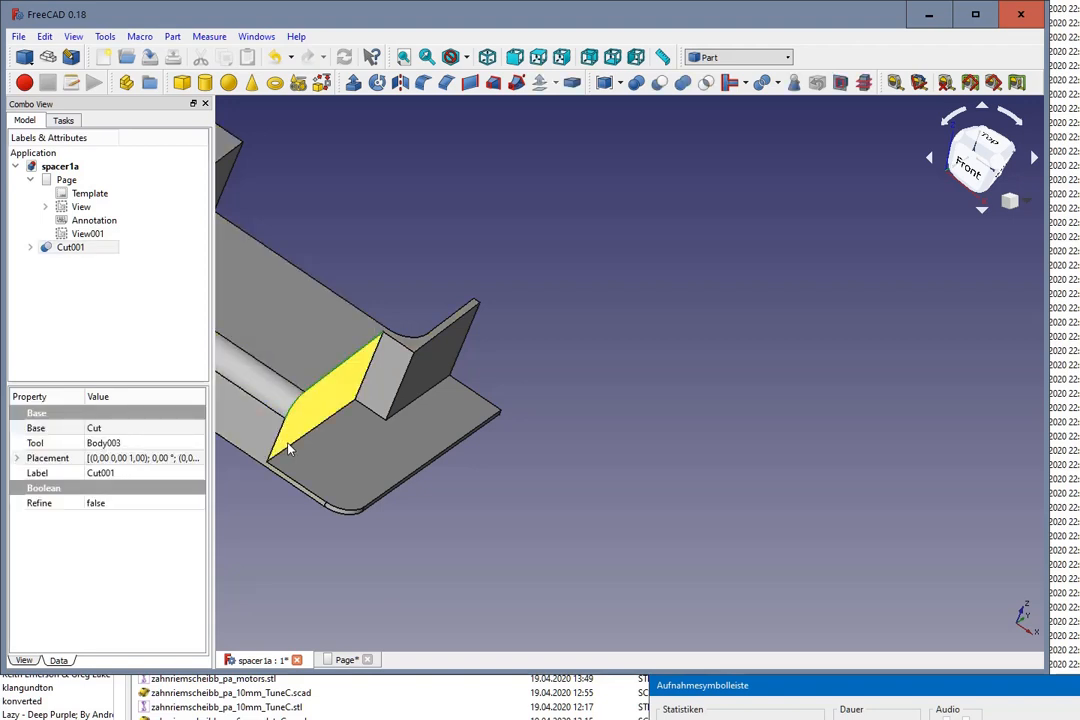
{"action": "left_click", "coordinate": [282, 428], "text": "ctrl"}
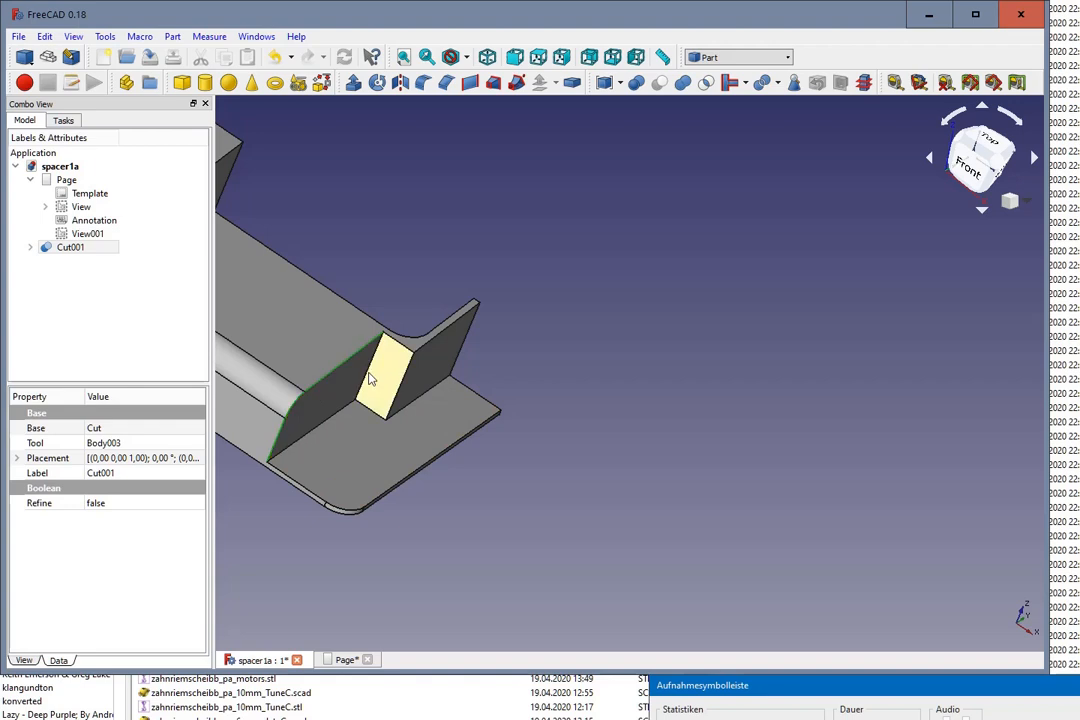
{"action": "scroll", "coordinate": [370, 370], "scroll_direction": "up", "scroll_amount": 5}
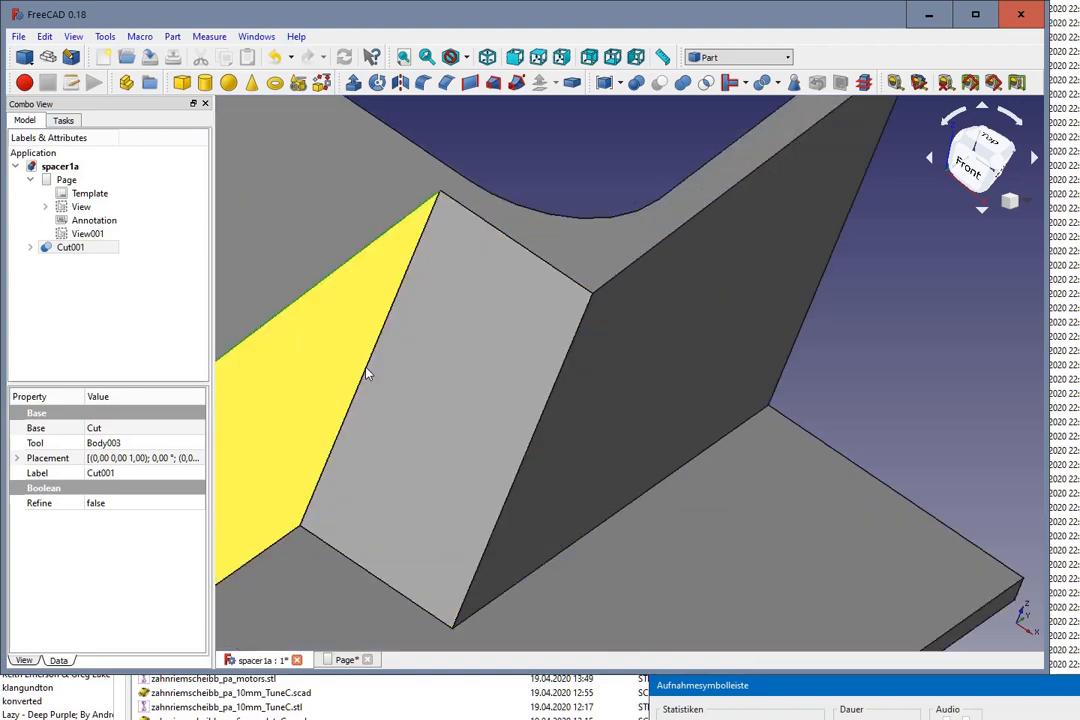
{"action": "scroll", "coordinate": [369, 412], "scroll_direction": "down", "scroll_amount": 5}
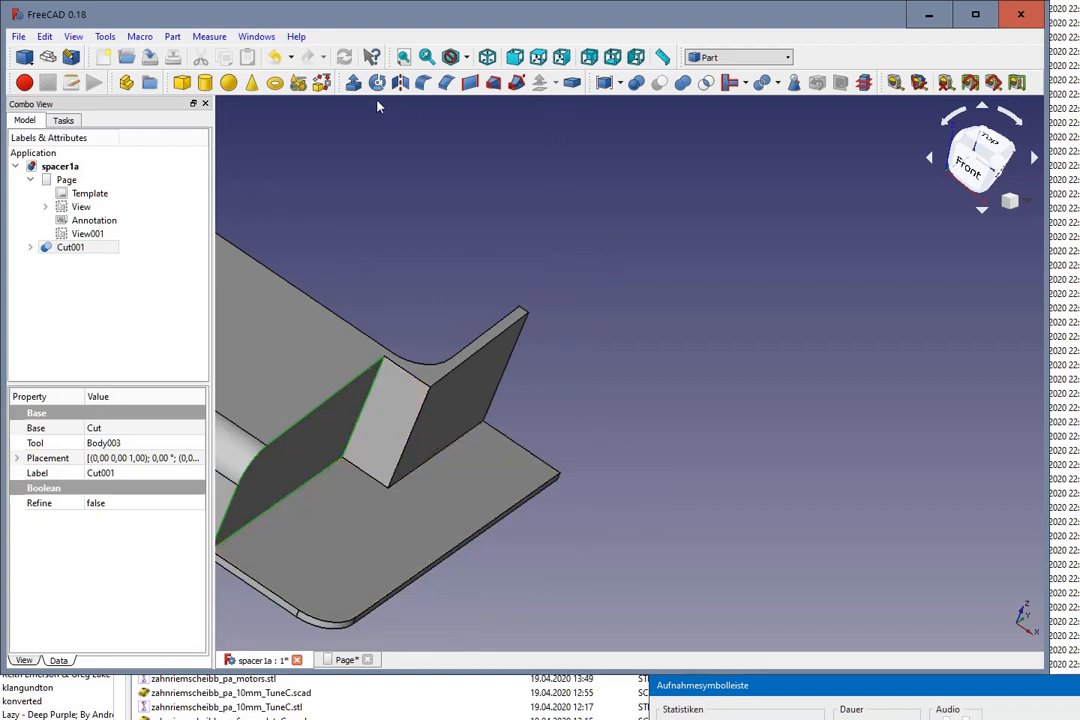
{"action": "left_click", "coordinate": [423, 84]}
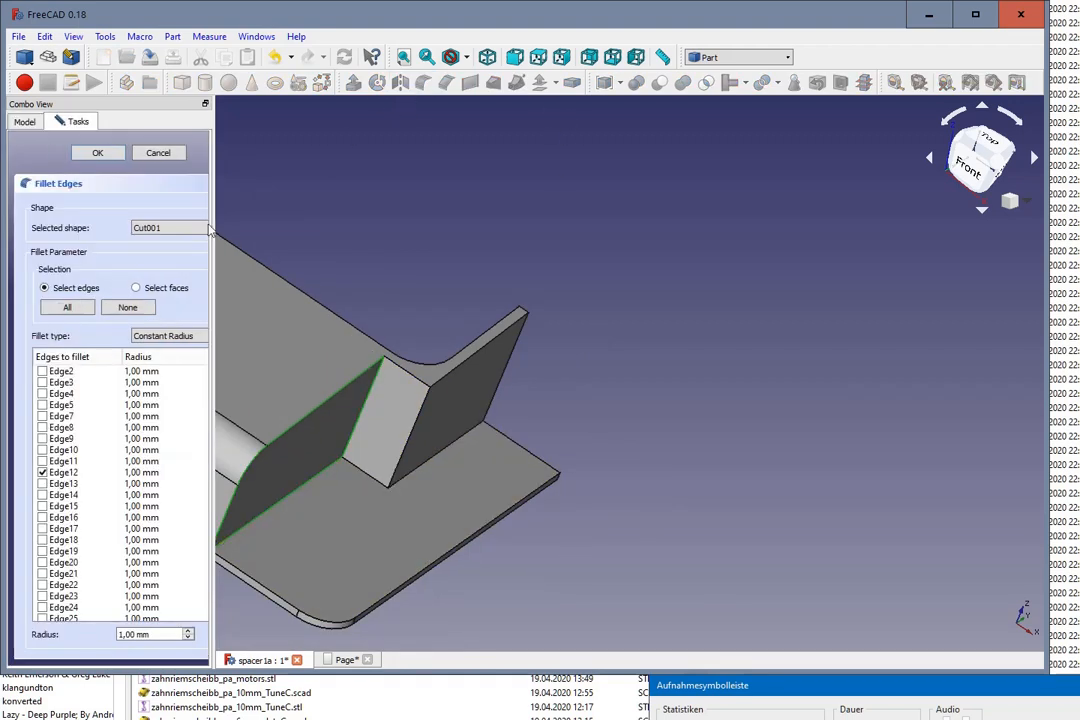
{"action": "left_click", "coordinate": [187, 631]}
{"action": "left_click", "coordinate": [187, 631]}
{"action": "type", "text": "3"}
{"action": "left_click", "coordinate": [99, 153]}
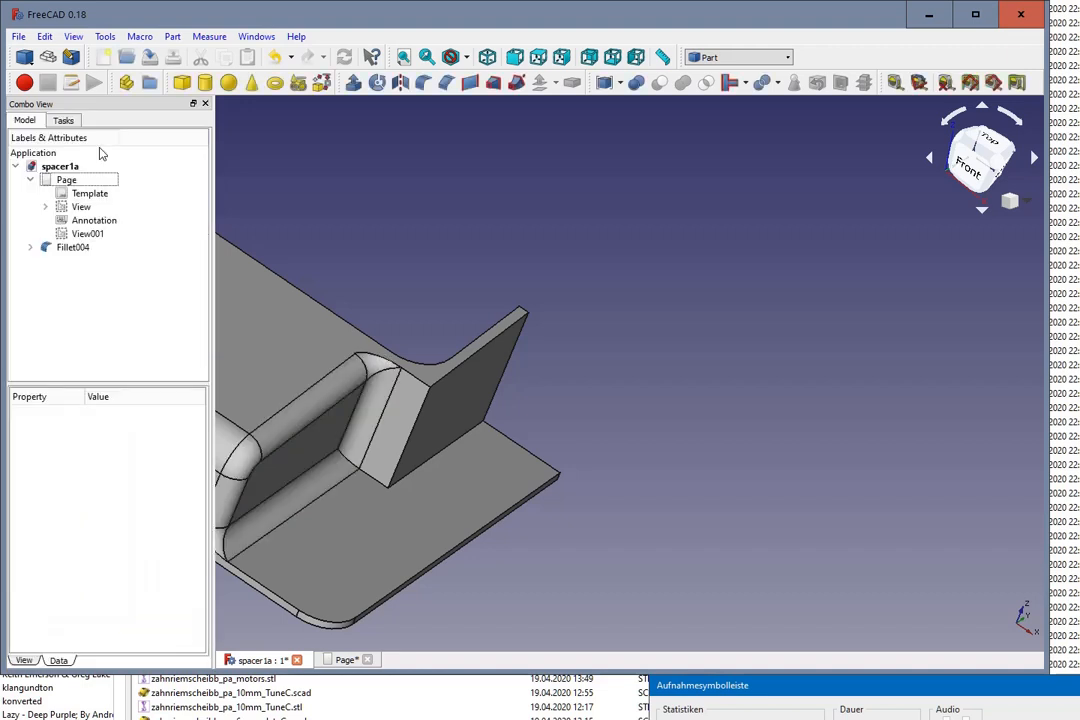
Step: Examine the filleted cutout from several angles and the whole spacer in the Shaded draw style
{"action": "middle_click_drag", "start_coordinate": [680, 436], "coordinate": [583, 486]}
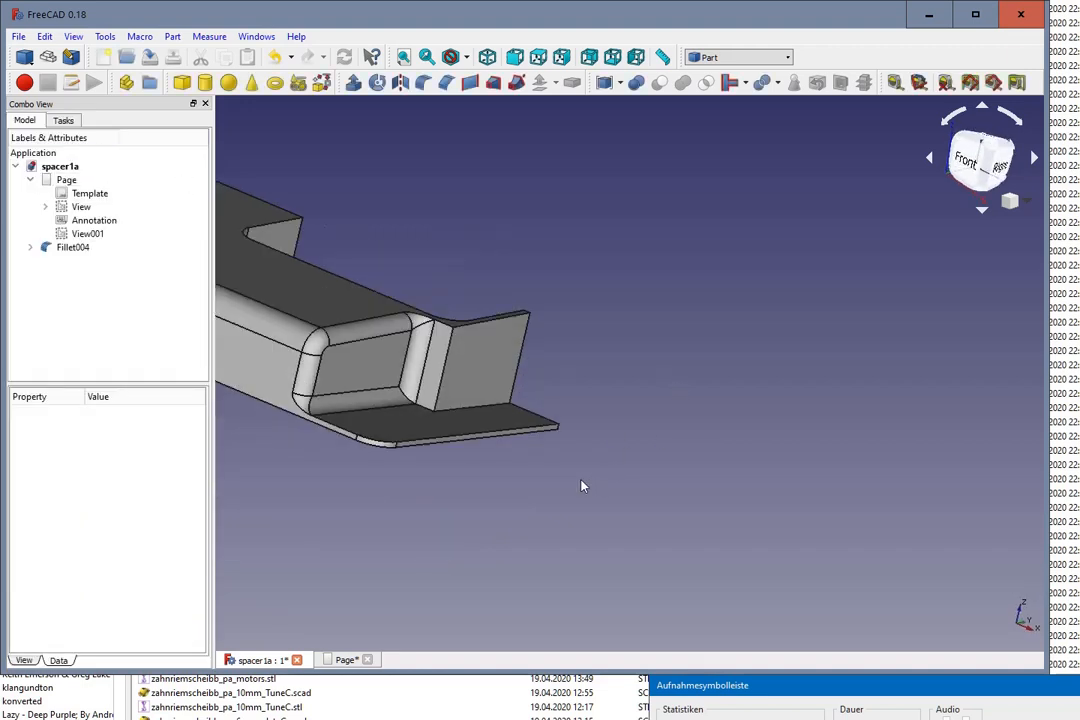
{"action": "scroll", "coordinate": [344, 481], "scroll_direction": "up", "scroll_amount": 5}
{"action": "middle_click_drag", "start_coordinate": [441, 359], "coordinate": [465, 345]}
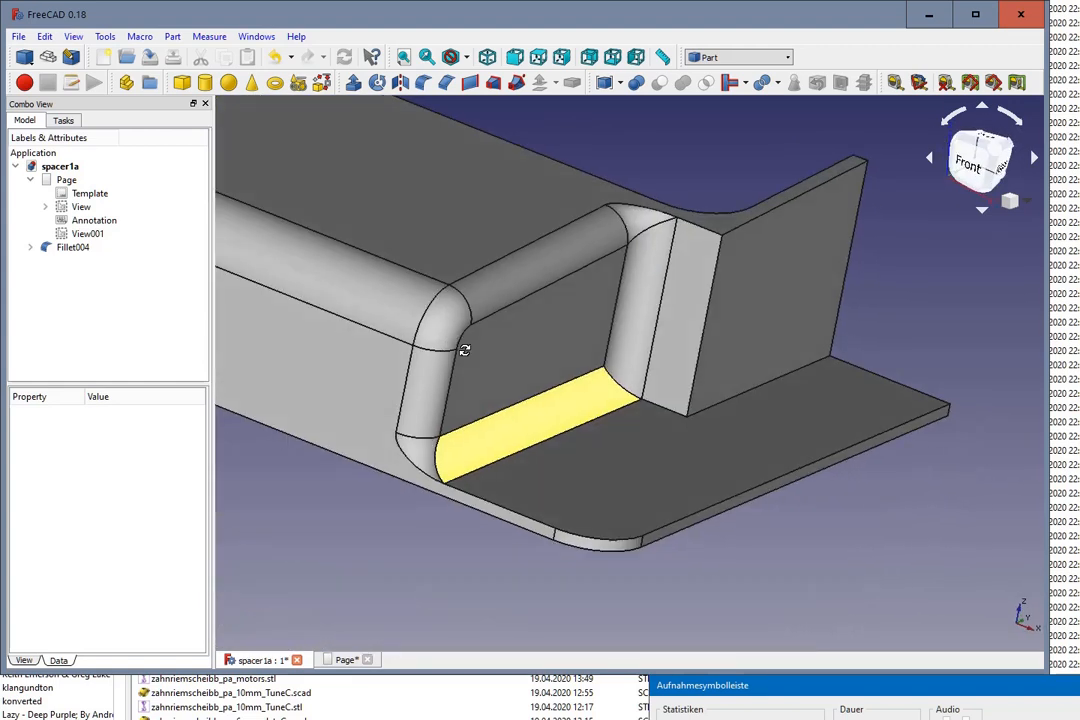
{"action": "middle_click_drag", "start_coordinate": [764, 494], "coordinate": [860, 543]}
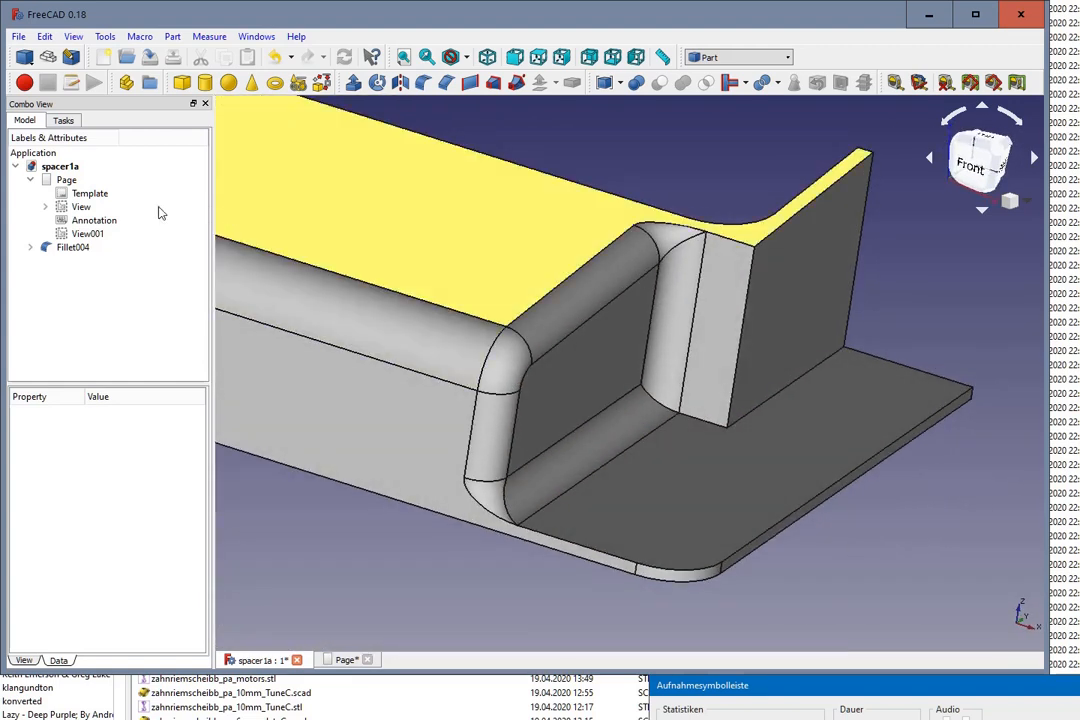
{"action": "left_click", "coordinate": [403, 58]}
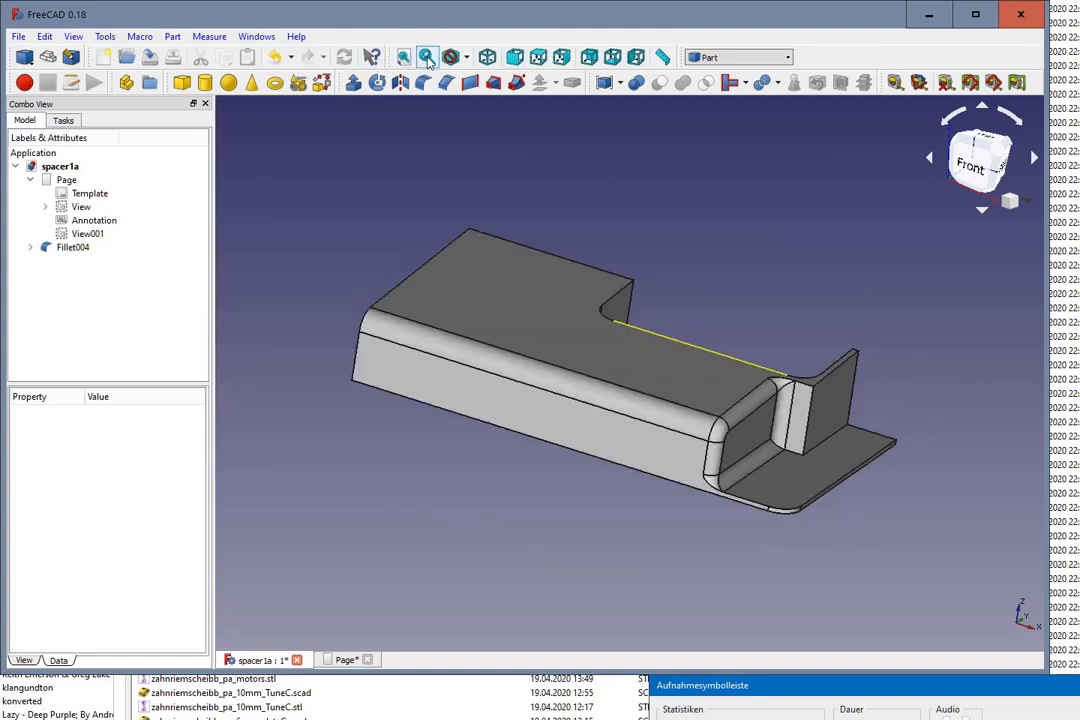
{"action": "left_click", "coordinate": [466, 57]}
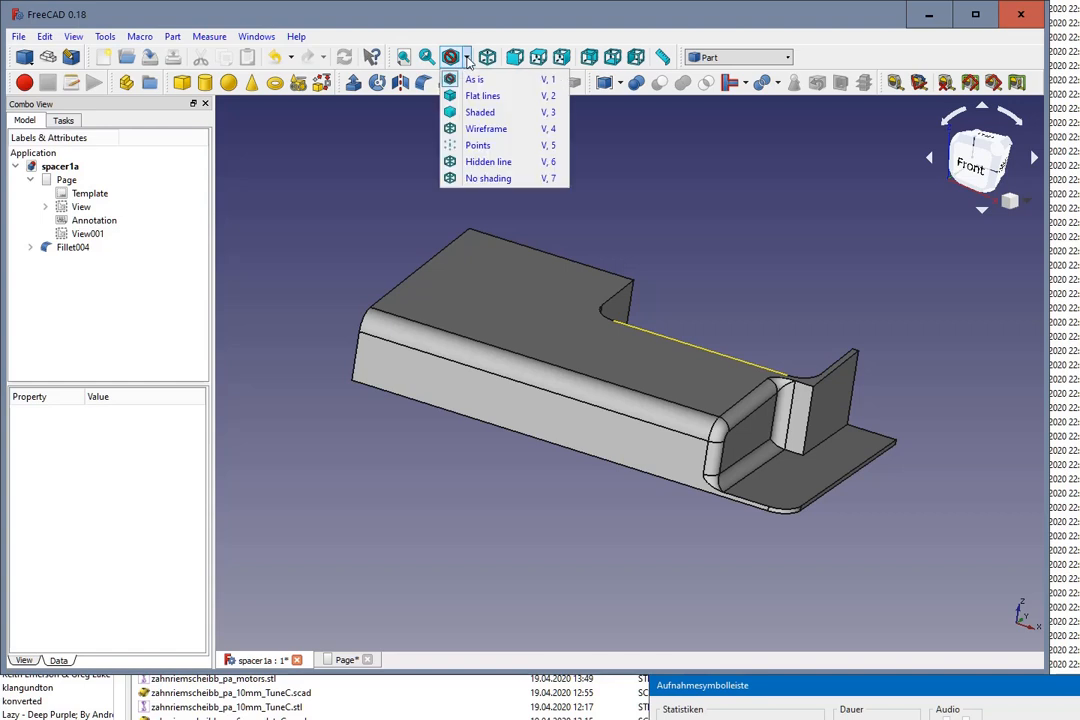
{"action": "left_click", "coordinate": [468, 114]}
{"action": "mouse_move", "coordinate": [839, 309]}
{"action": "middle_mouse_down"}
{"action": "mouse_move", "coordinate": [776, 323]}
{"action": "mouse_move", "coordinate": [799, 345]}
{"action": "mouse_move", "coordinate": [803, 332]}
{"action": "middle_mouse_up"}
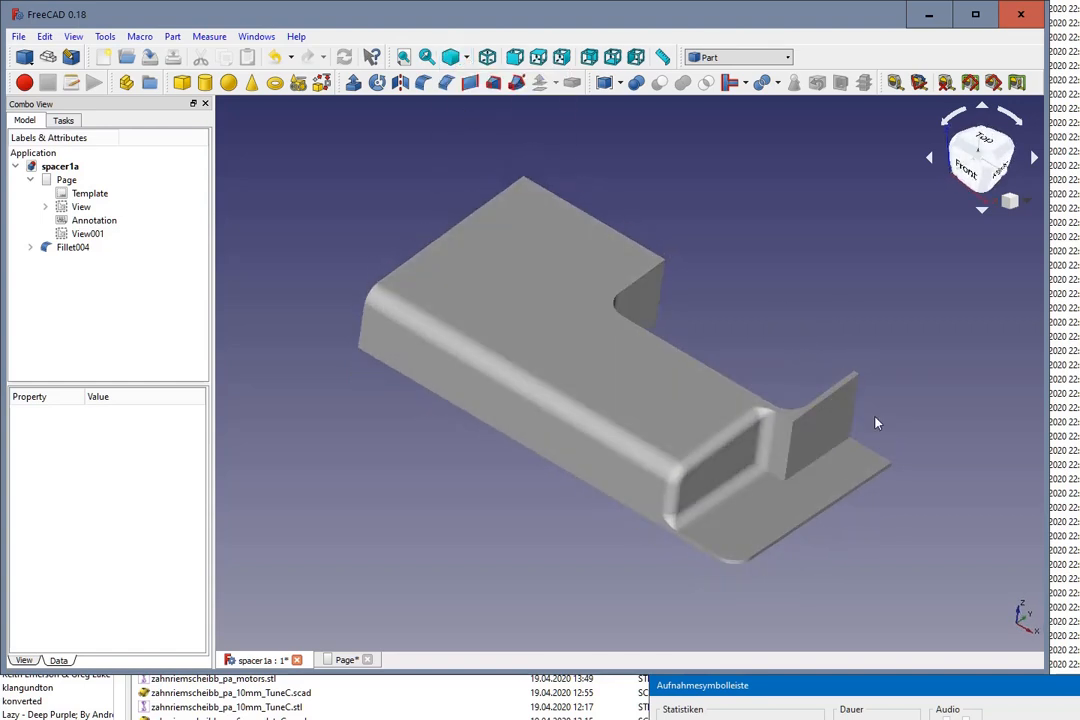
{"action": "scroll", "coordinate": [876, 423], "scroll_direction": "up", "scroll_amount": 3}
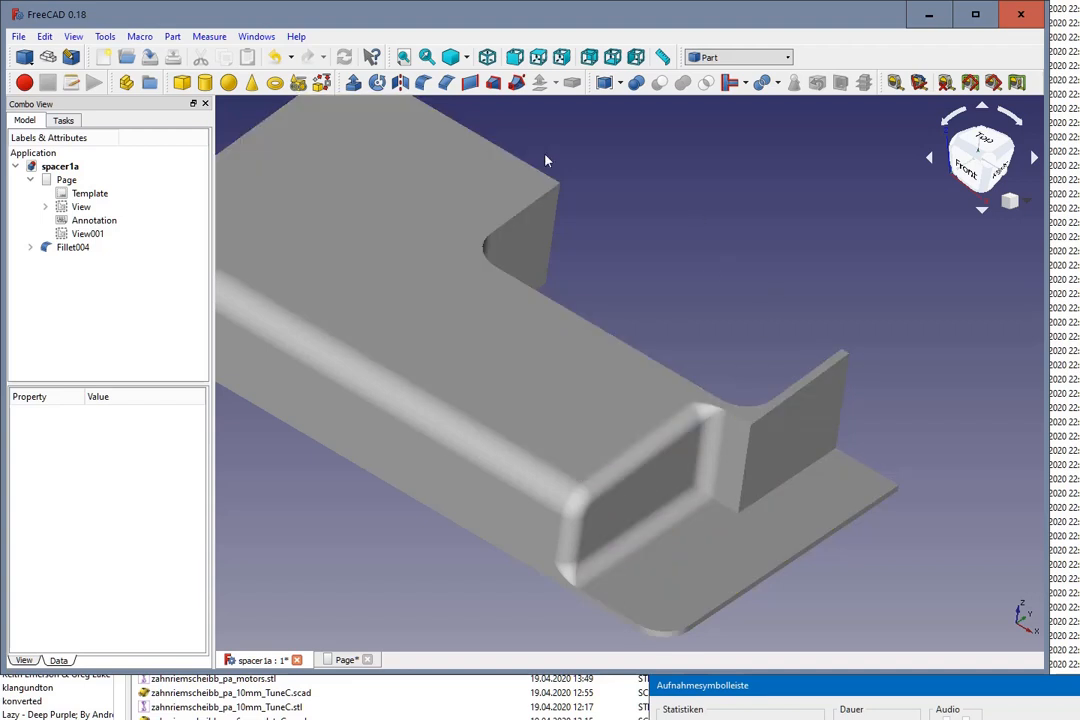
Step: Display the spacer with Flat lines and inspect the cutout's upright step edge and floor face
{"action": "left_click", "coordinate": [467, 58]}
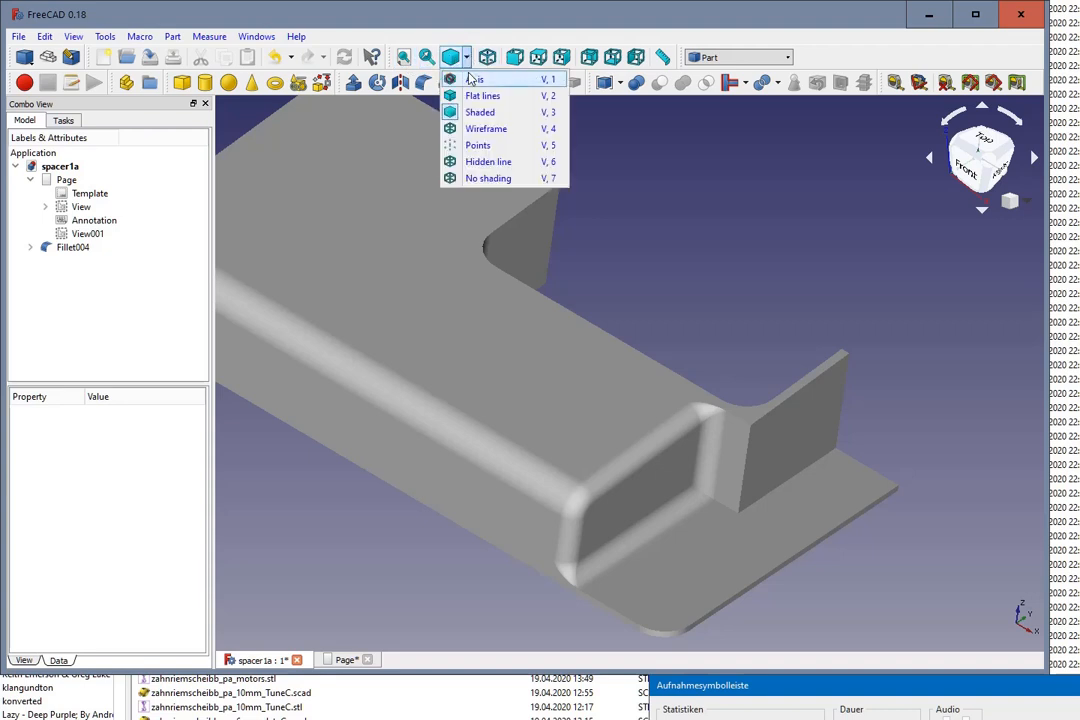
{"action": "left_click", "coordinate": [482, 95]}
{"action": "left_click", "coordinate": [744, 487]}
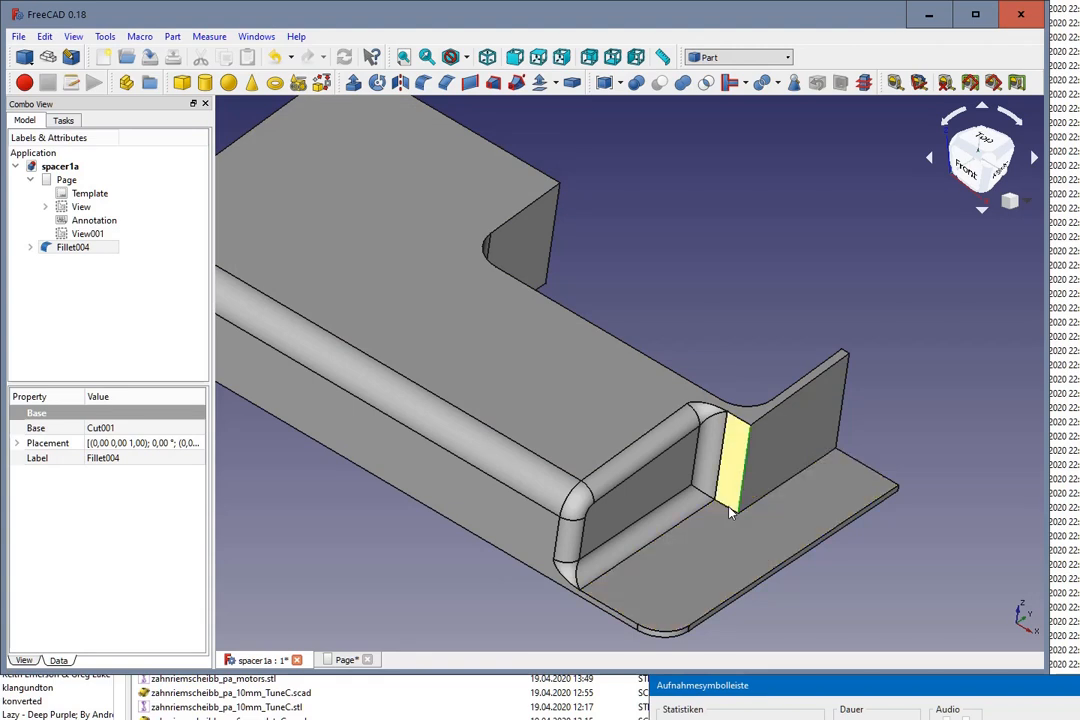
{"action": "left_click", "coordinate": [760, 522], "text": "ctrl"}
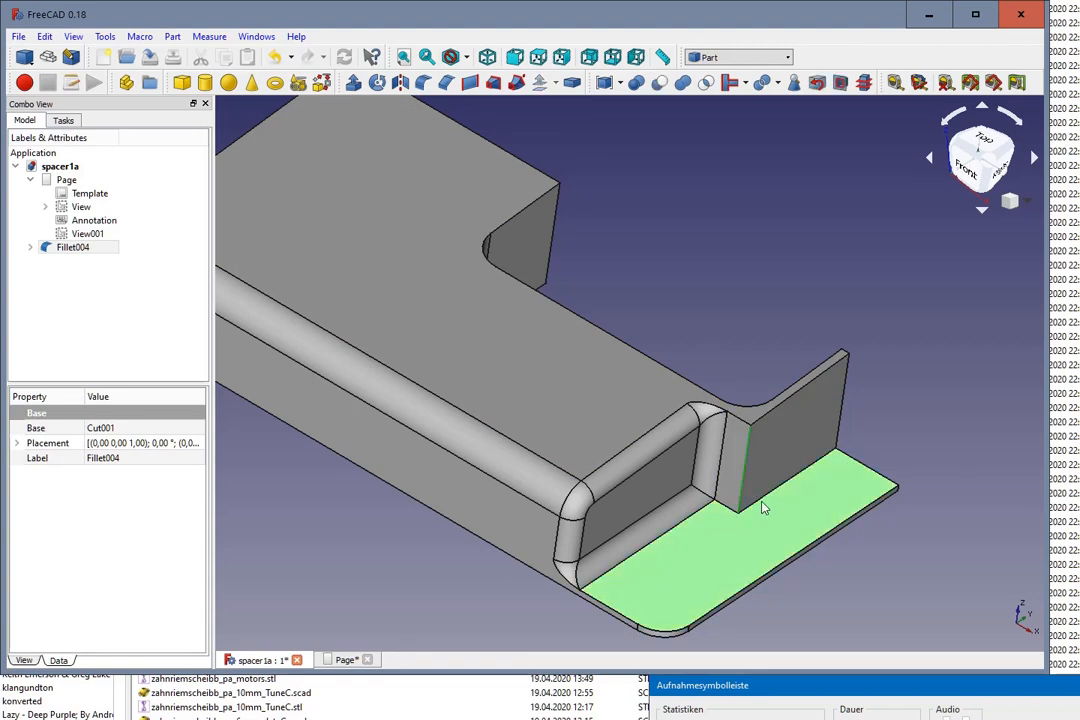
{"action": "left_click", "coordinate": [894, 588]}
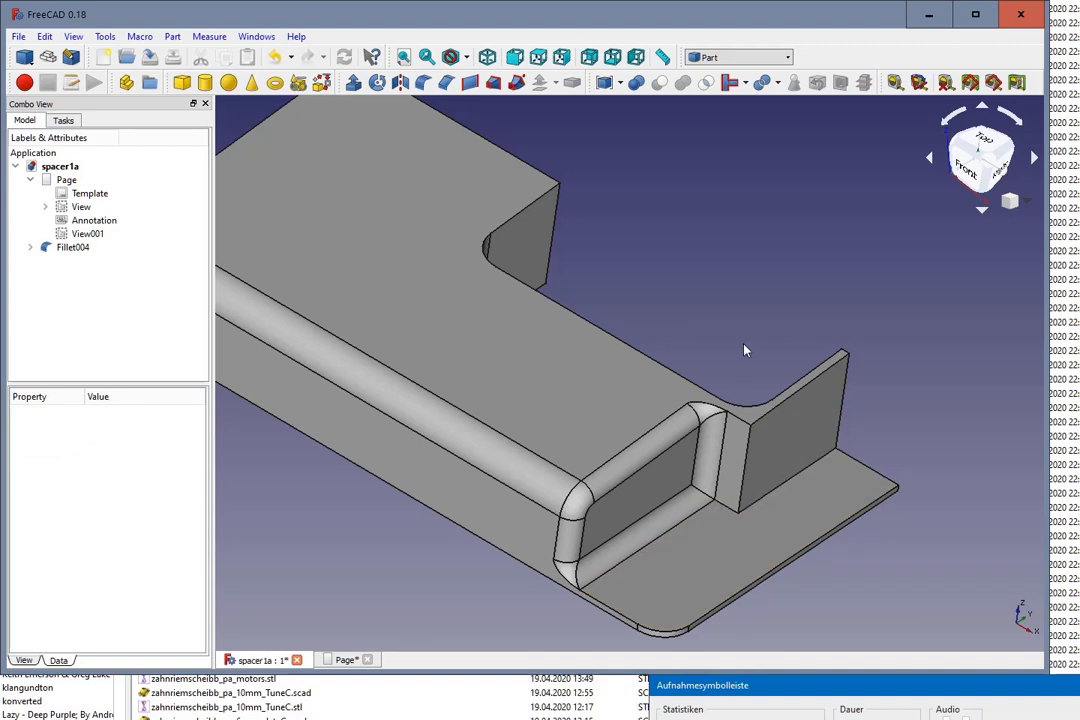
Step: Try to fillet the cutout's upright step edge beside the thin wall with a 6 mm radius
{"action": "scroll", "coordinate": [746, 350], "scroll_direction": "up", "scroll_amount": 2}
{"action": "scroll", "coordinate": [755, 415], "scroll_direction": "up", "scroll_amount": 3}
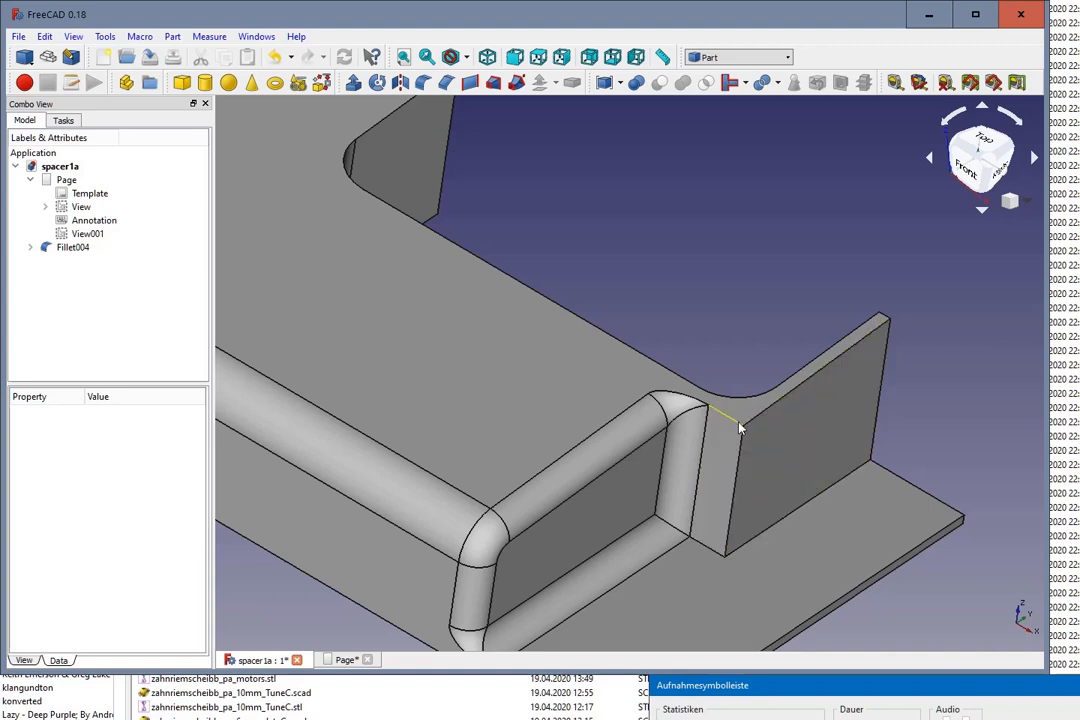
{"action": "left_click", "coordinate": [738, 424]}
{"action": "scroll", "coordinate": [721, 330], "scroll_direction": "down", "scroll_amount": 2}
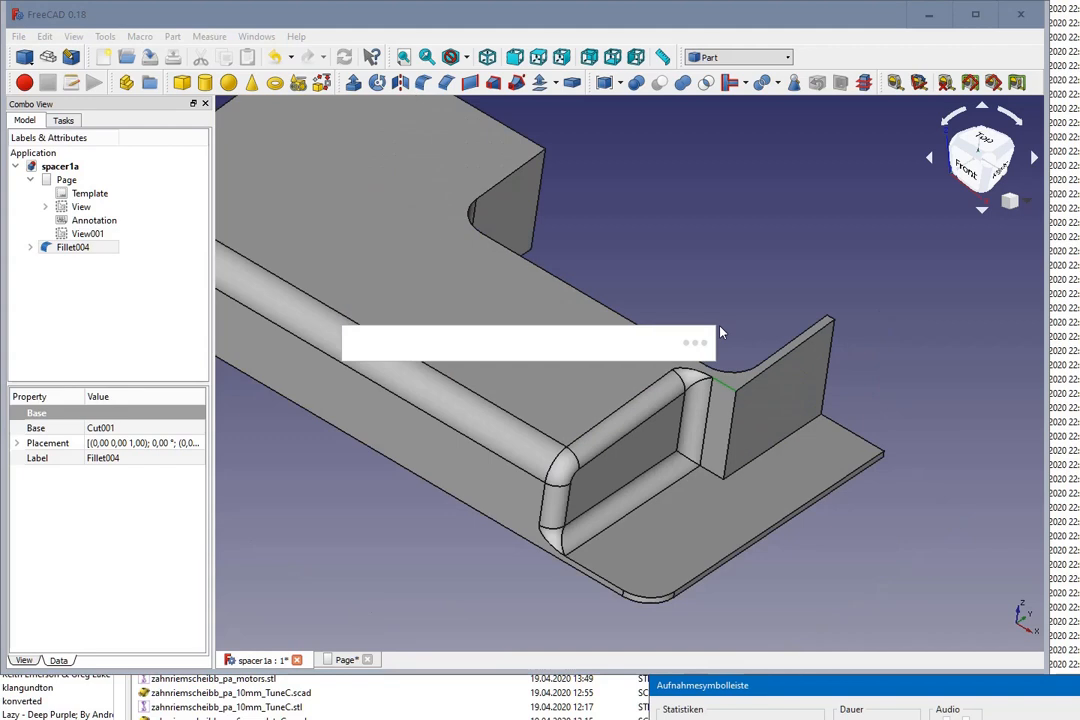
{"action": "middle_click_drag", "start_coordinate": [837, 571], "coordinate": [849, 582]}
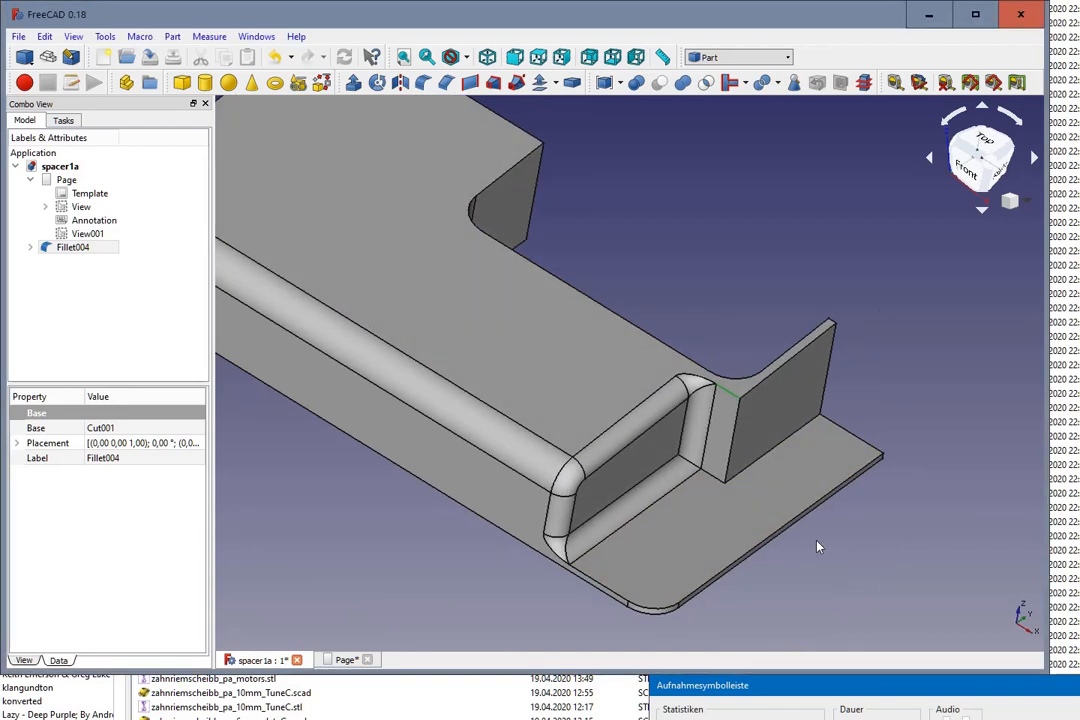
{"action": "left_click", "coordinate": [727, 440]}
{"action": "left_click", "coordinate": [423, 82]}
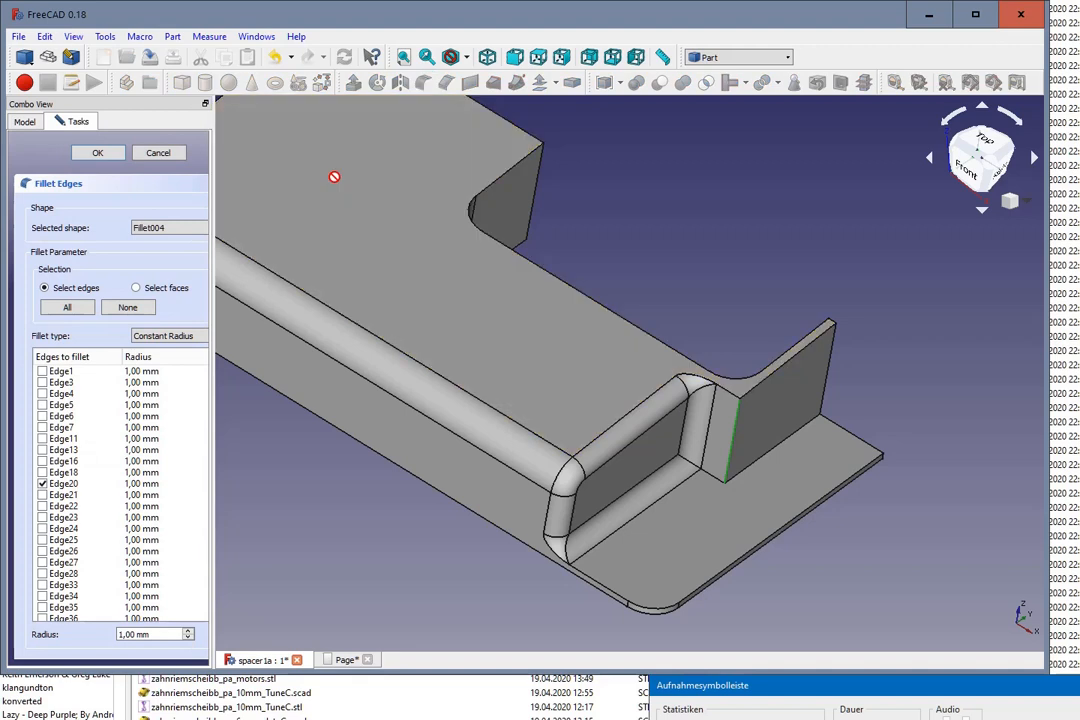
{"action": "left_click", "coordinate": [188, 630]}
{"action": "left_click", "coordinate": [188, 630]}
{"action": "left_click", "coordinate": [188, 630]}
{"action": "left_click", "coordinate": [188, 630]}
{"action": "type", "text": "6"}
{"action": "left_click", "coordinate": [104, 155]}
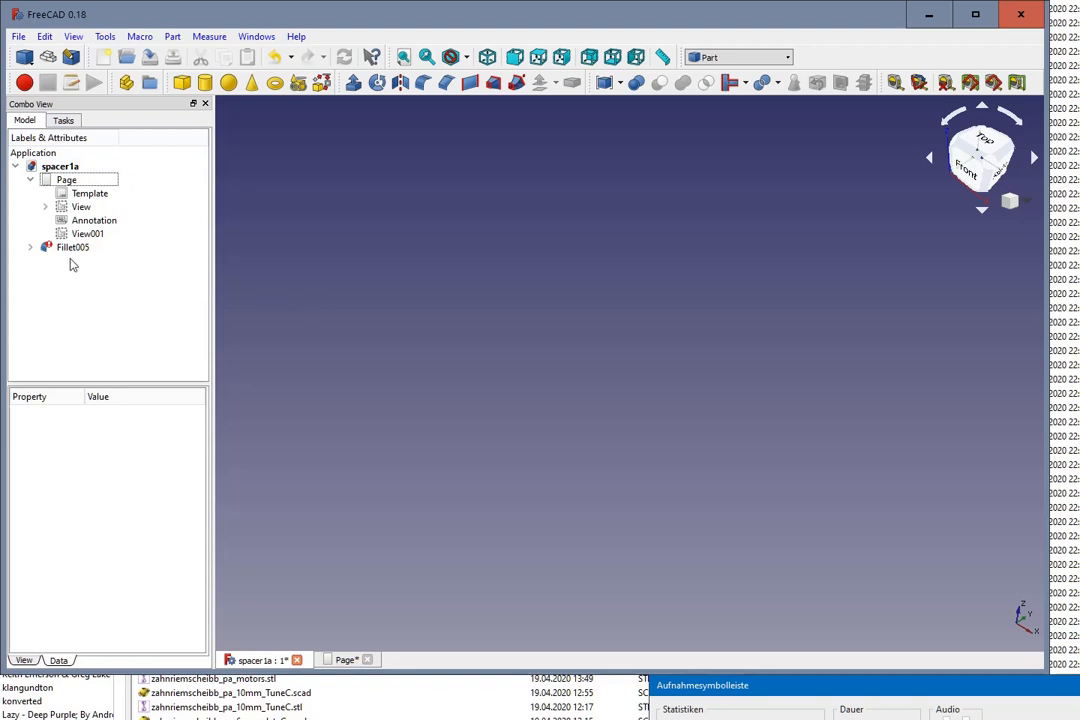
{"action": "key", "text": "ctrl+z"}
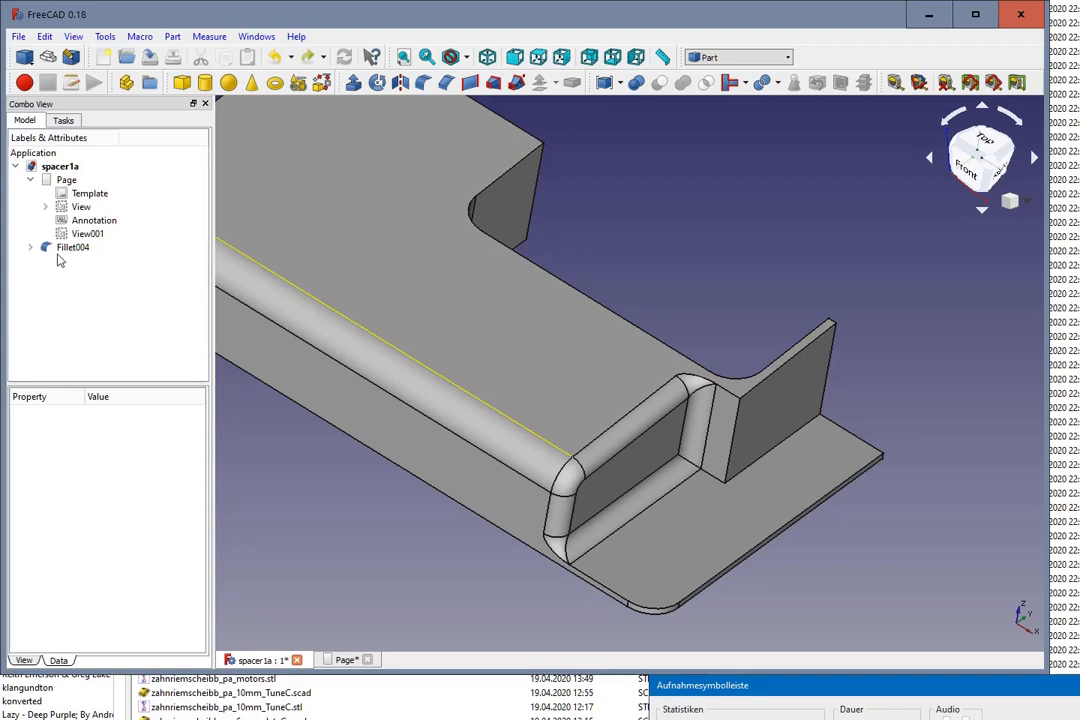
Step: Delete the Fillet004 feature and open Sketch003 under Body003's Pad003 for editing
{"action": "left_click", "coordinate": [70, 249]}
{"action": "key", "text": "Delete"}
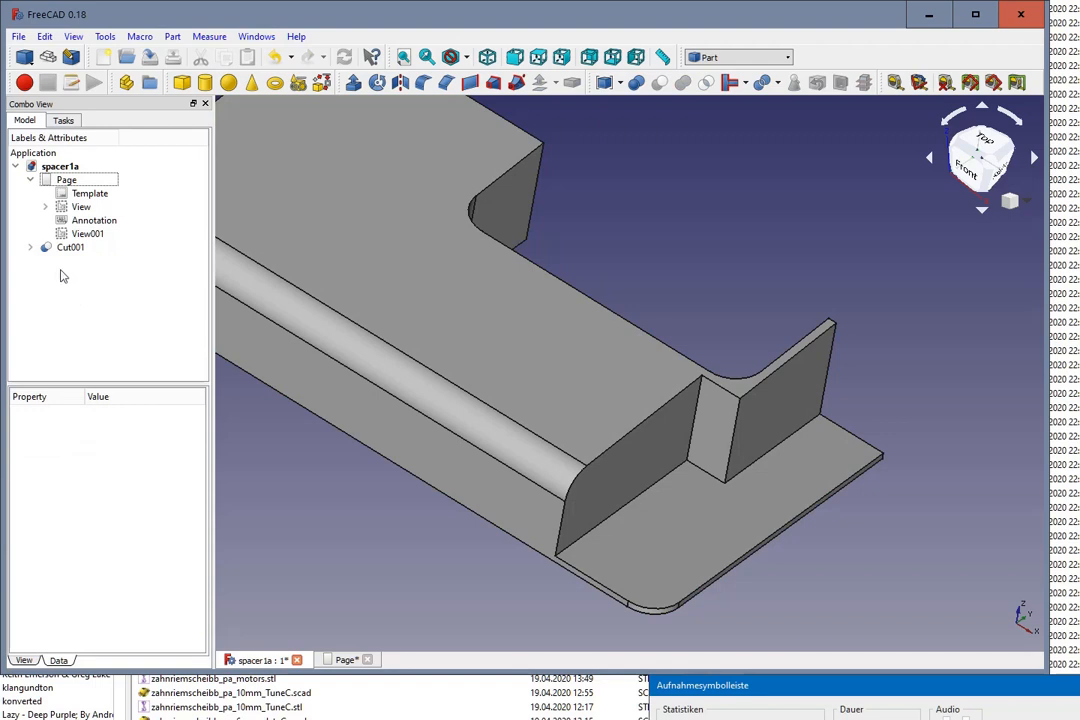
{"action": "left_click", "coordinate": [31, 247]}
{"action": "left_click", "coordinate": [46, 274]}
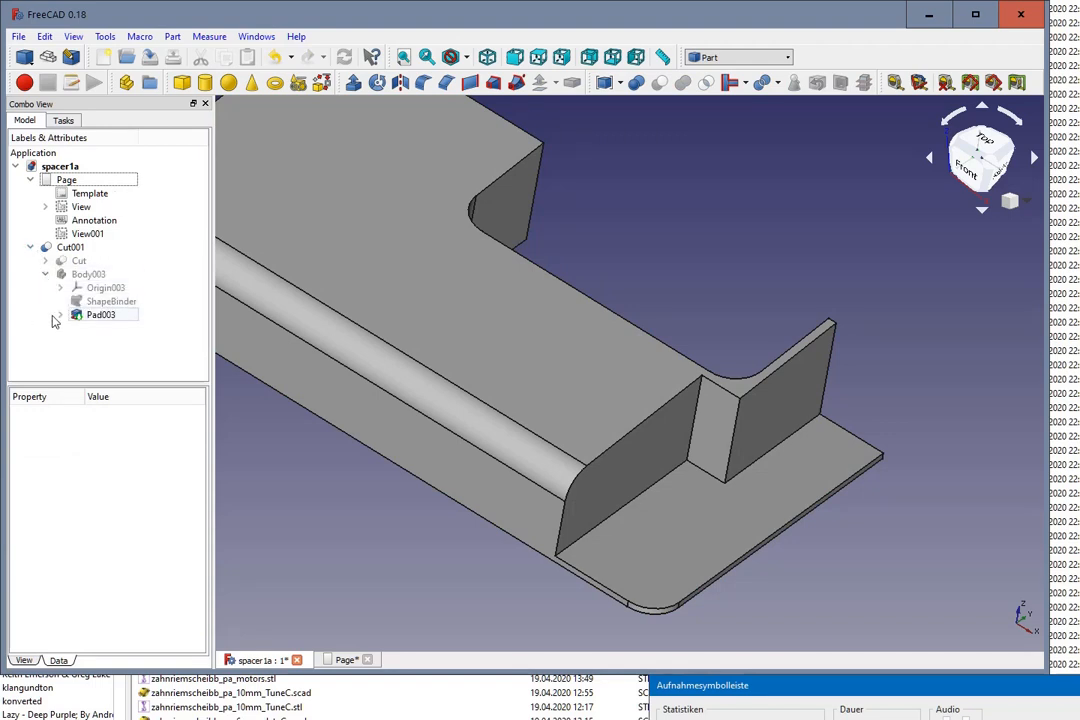
{"action": "left_click", "coordinate": [100, 316]}
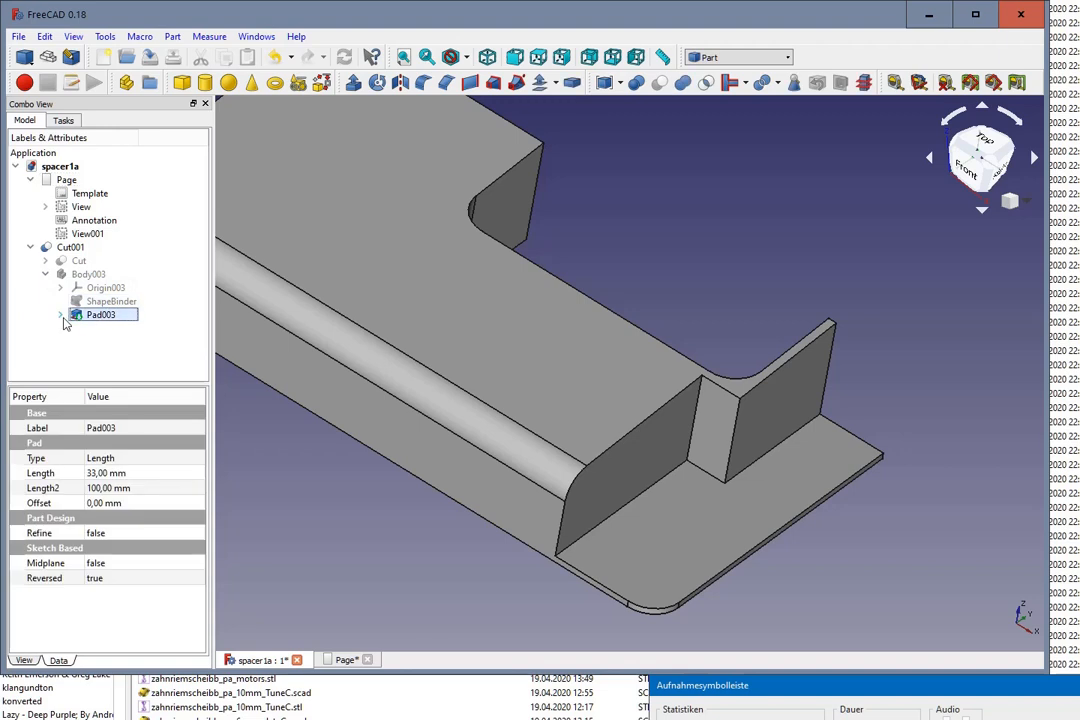
{"action": "left_click", "coordinate": [60, 315]}
{"action": "left_click", "coordinate": [104, 330]}
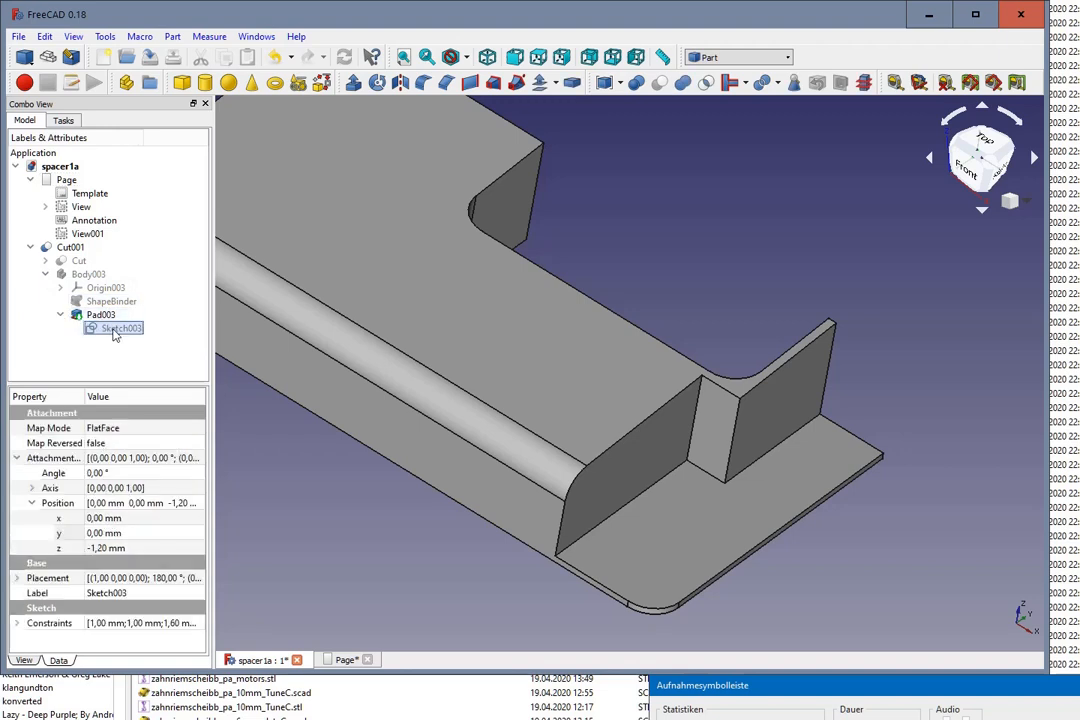
{"action": "double_click", "coordinate": [115, 332]}
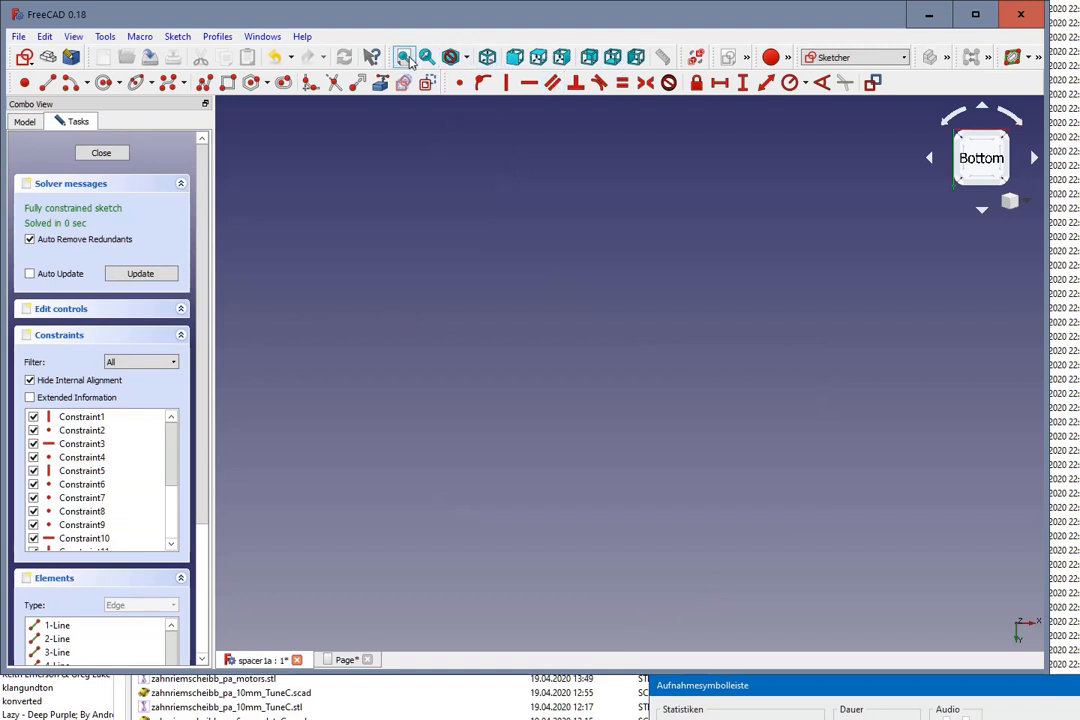
Step: Show Body003 in the model tree so its L-shaped sketch is displayed around the inner corner
{"action": "left_click", "coordinate": [24, 119]}
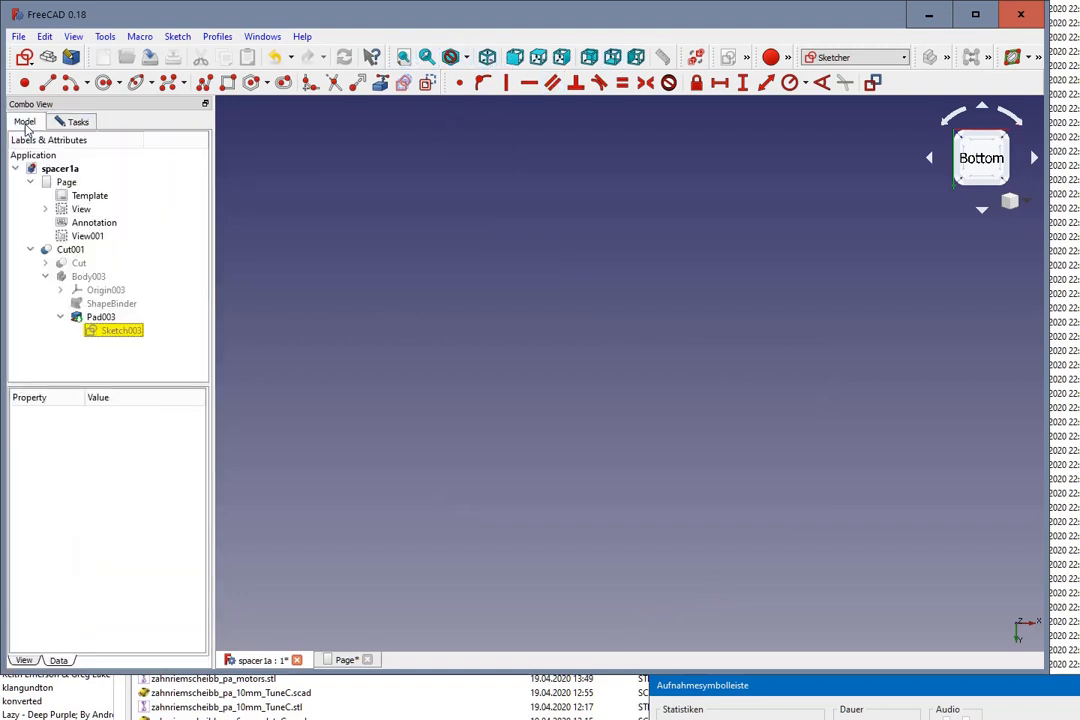
{"action": "left_click", "coordinate": [101, 332]}
{"action": "left_click", "coordinate": [88, 277]}
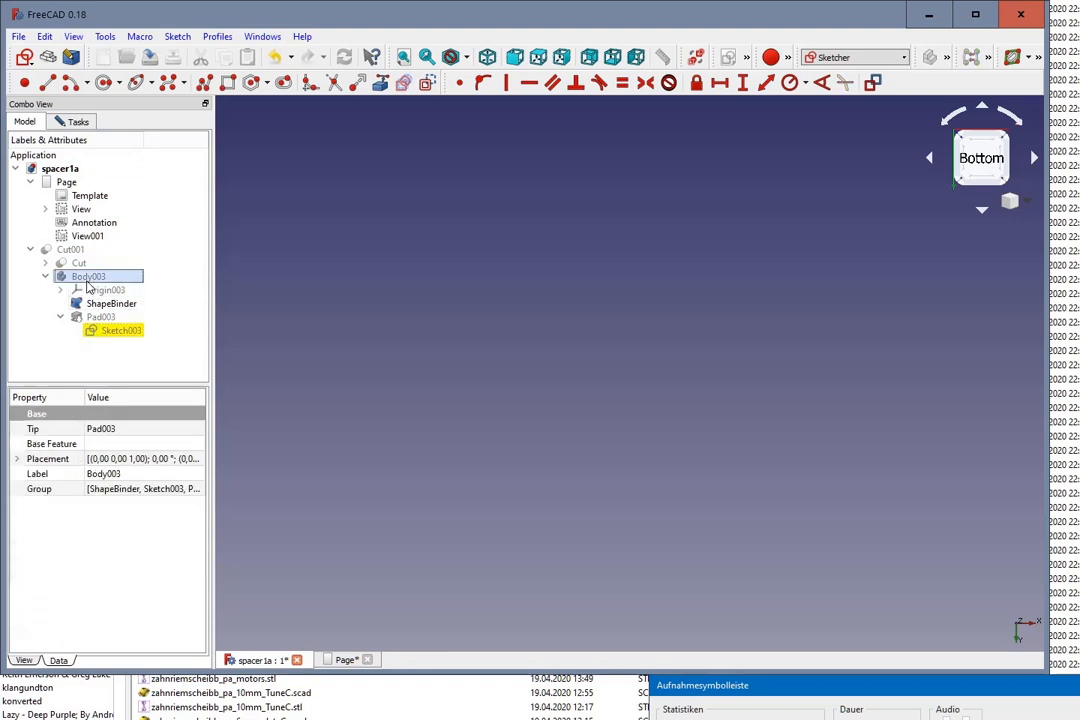
{"action": "scroll", "coordinate": [268, 284], "scroll_direction": "up", "scroll_amount": 6}
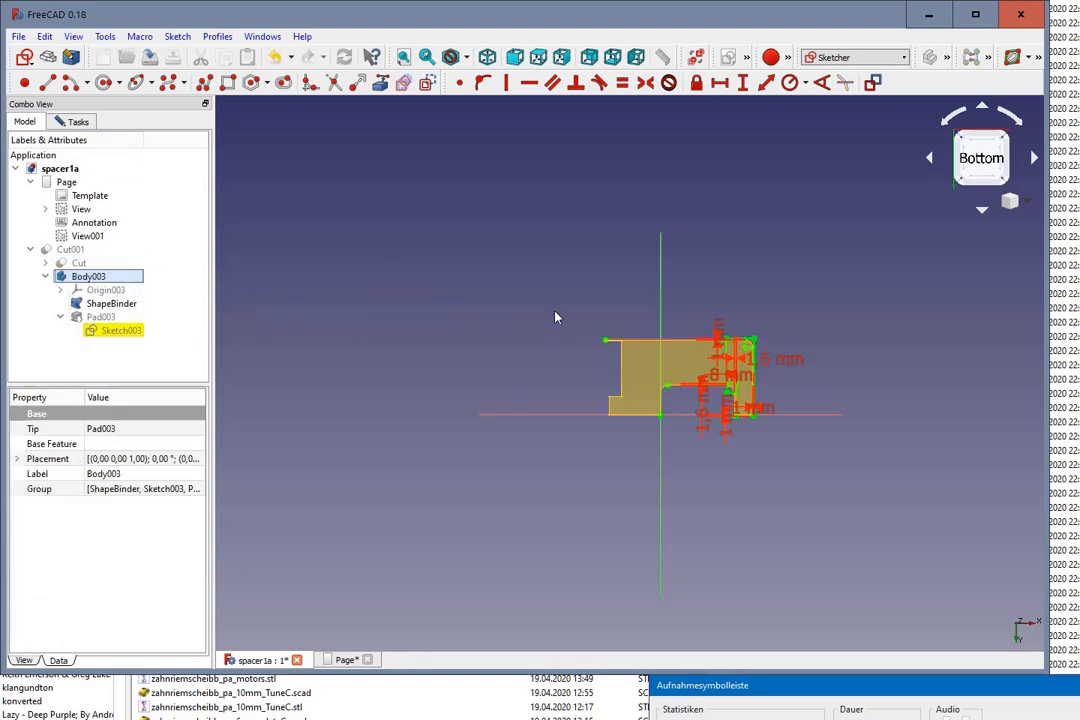
{"action": "scroll", "coordinate": [735, 482], "scroll_direction": "up", "scroll_amount": 4}
{"action": "scroll", "coordinate": [760, 170], "scroll_direction": "up", "scroll_amount": 4}
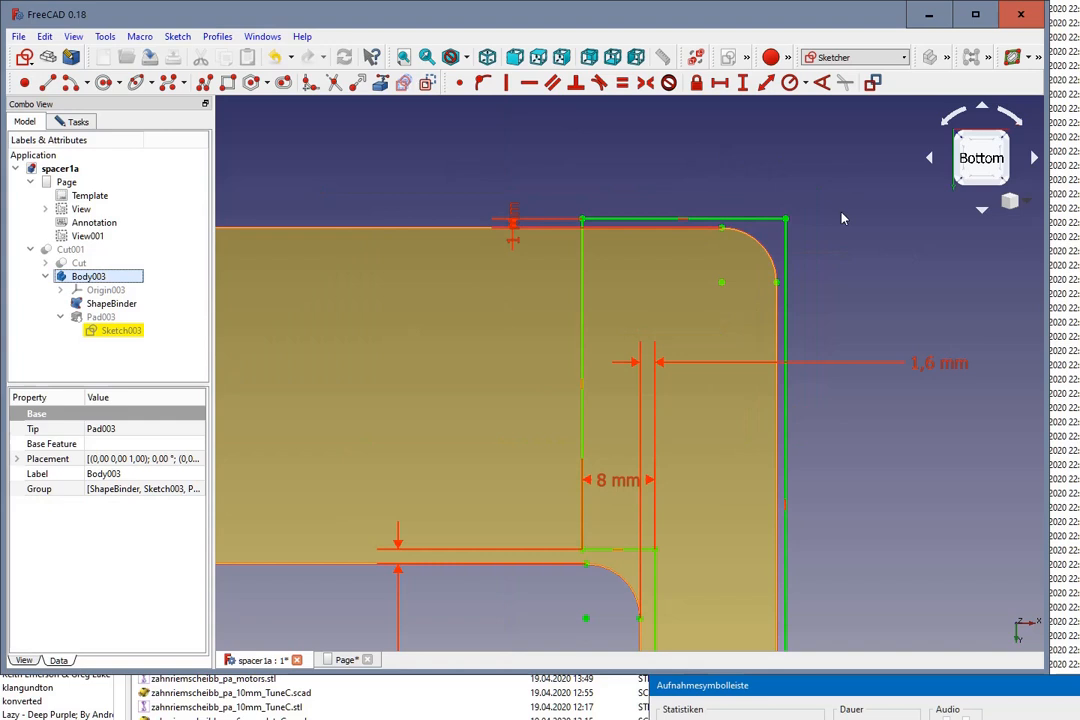
{"action": "scroll", "coordinate": [830, 330], "scroll_direction": "down", "scroll_amount": 1}
{"action": "scroll", "coordinate": [860, 450], "scroll_direction": "up", "scroll_amount": 3}
{"action": "scroll", "coordinate": [877, 502], "scroll_direction": "down", "scroll_amount": 2}
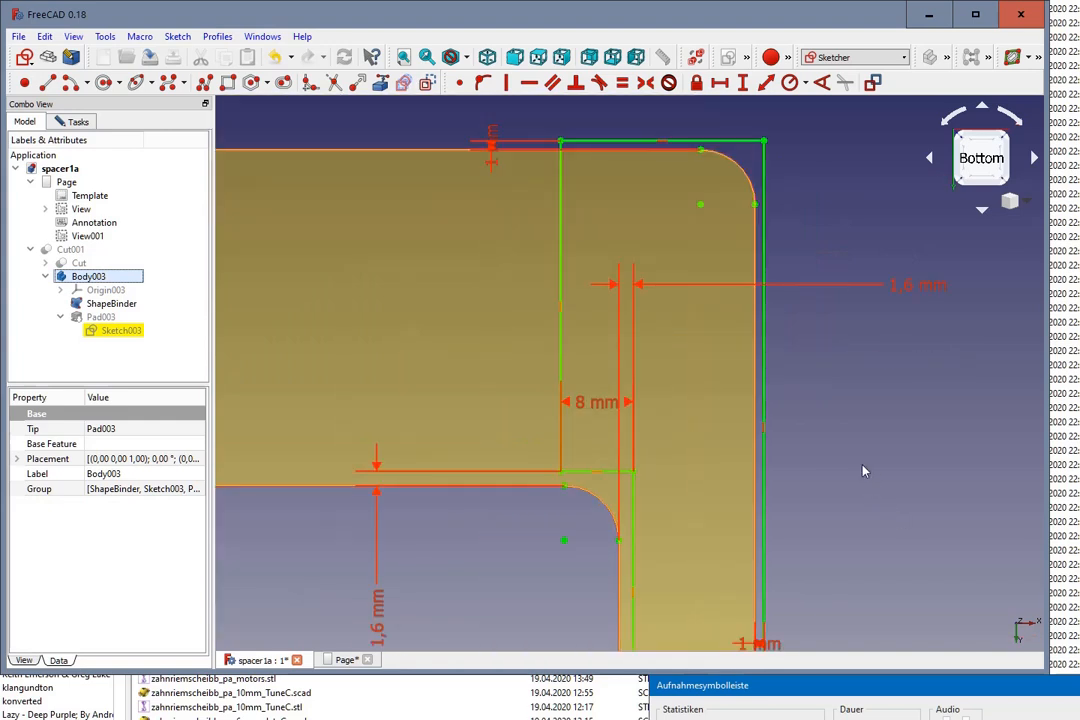
{"action": "scroll", "coordinate": [866, 560], "scroll_direction": "down", "scroll_amount": 2}
{"action": "scroll", "coordinate": [849, 600], "scroll_direction": "up", "scroll_amount": 4}
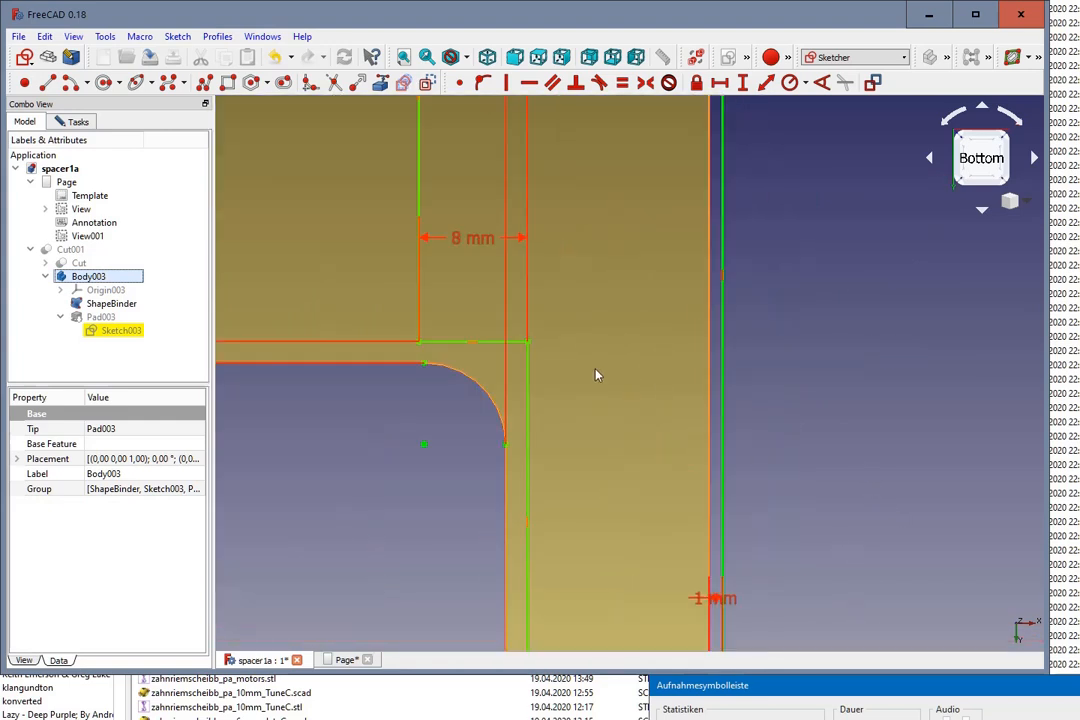
Step: Round the L-profile's inner corner with a sketch fillet and enlarge its arc by moving the arc centre
{"action": "left_click", "coordinate": [528, 428]}
{"action": "left_click", "coordinate": [514, 343]}
{"action": "left_click", "coordinate": [532, 357]}
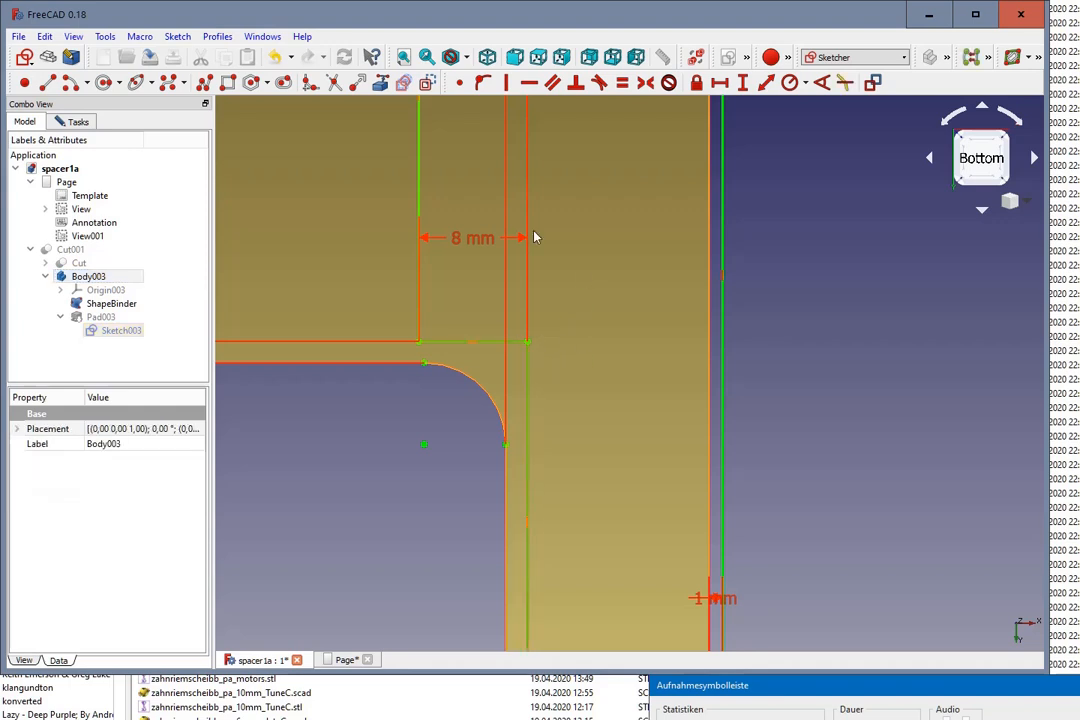
{"action": "left_click", "coordinate": [312, 92]}
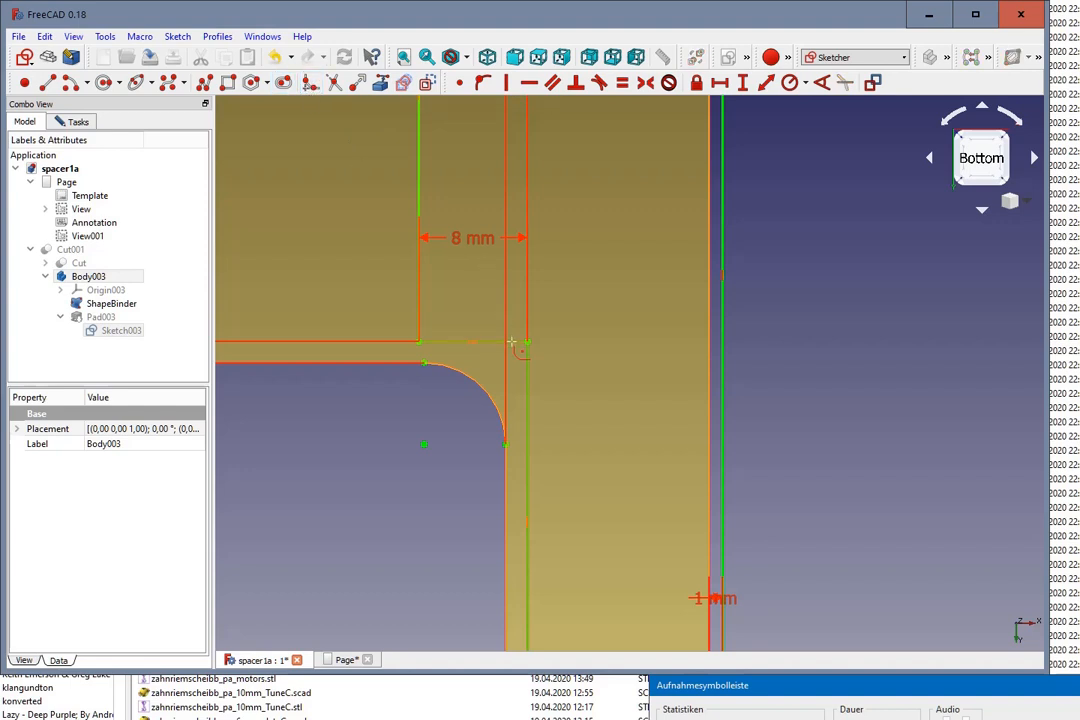
{"action": "left_click", "coordinate": [520, 345]}
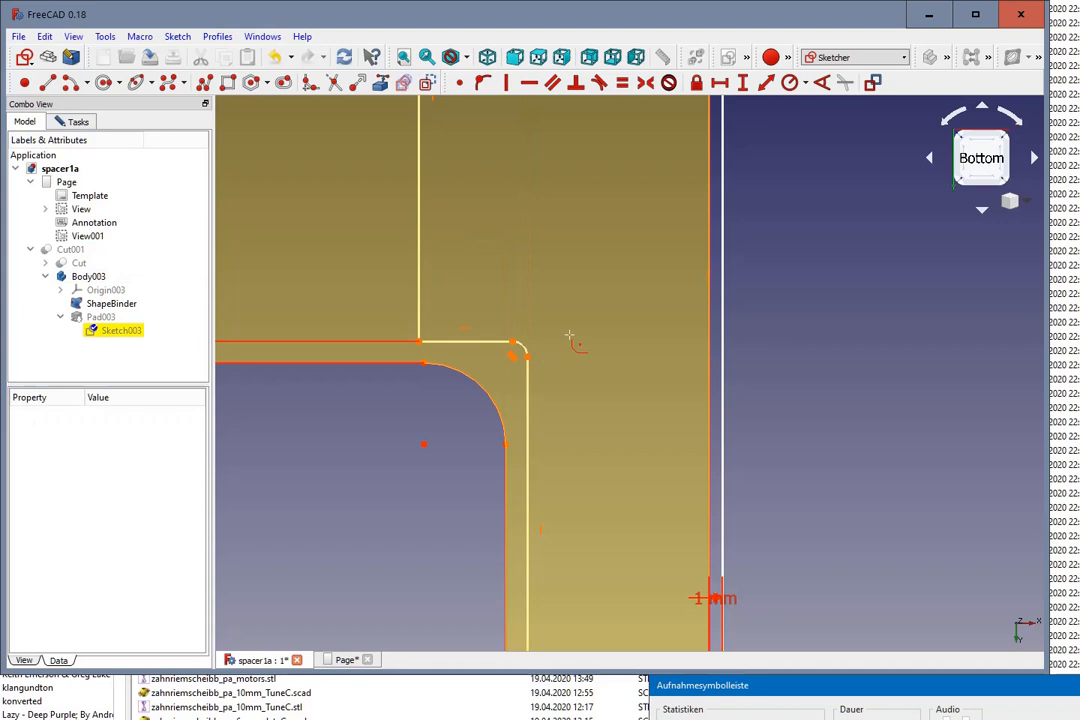
{"action": "scroll", "coordinate": [569, 335], "scroll_direction": "up", "scroll_amount": 2}
{"action": "key", "text": "Escape"}
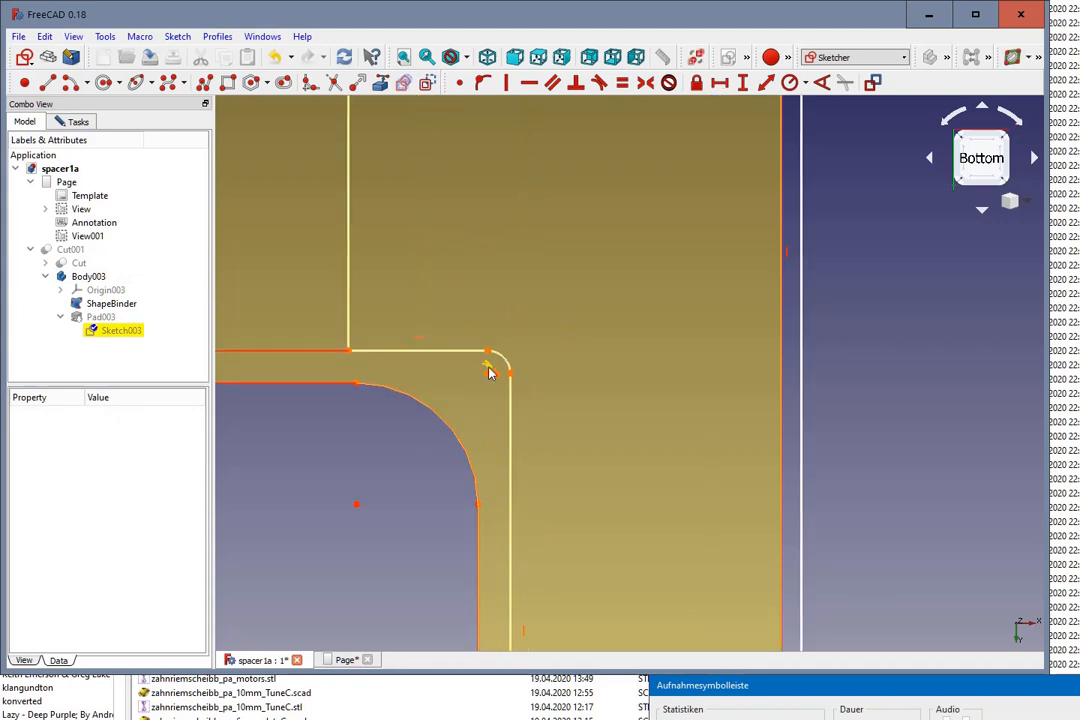
{"action": "left_click_drag", "start_coordinate": [489, 375], "coordinate": [473, 417]}
{"action": "scroll", "coordinate": [485, 394], "scroll_direction": "down", "scroll_amount": 6}
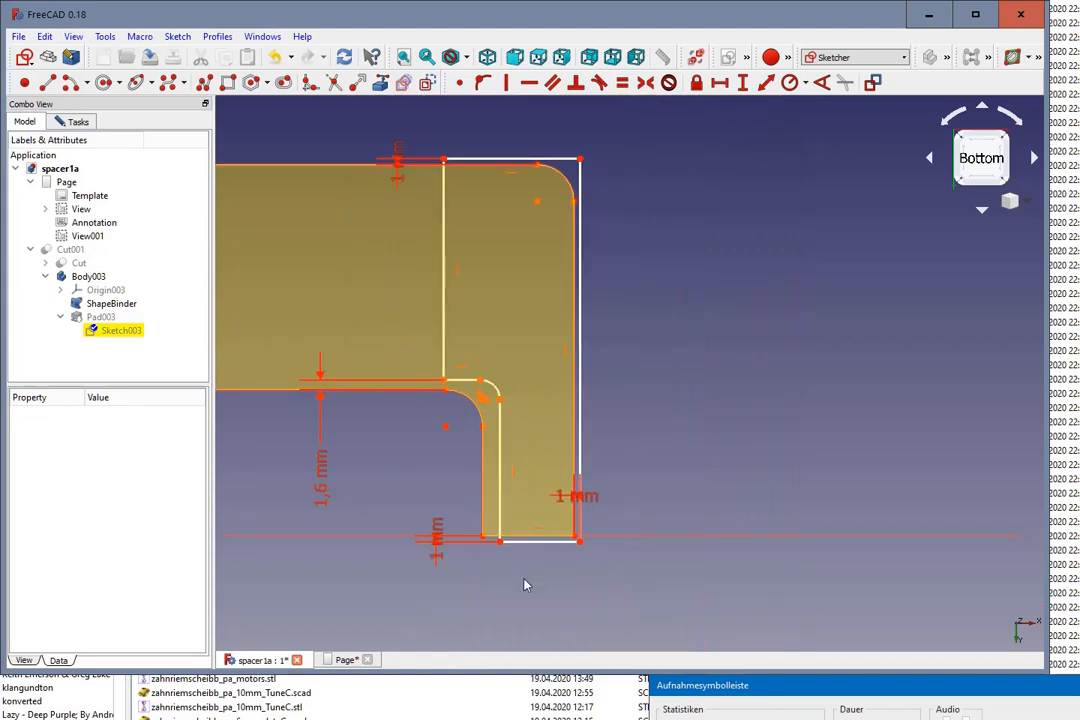
{"action": "scroll", "coordinate": [533, 551], "scroll_direction": "up", "scroll_amount": 4}
{"action": "scroll", "coordinate": [492, 330], "scroll_direction": "down", "scroll_amount": 2}
{"action": "scroll", "coordinate": [393, 148], "scroll_direction": "up", "scroll_amount": 2}
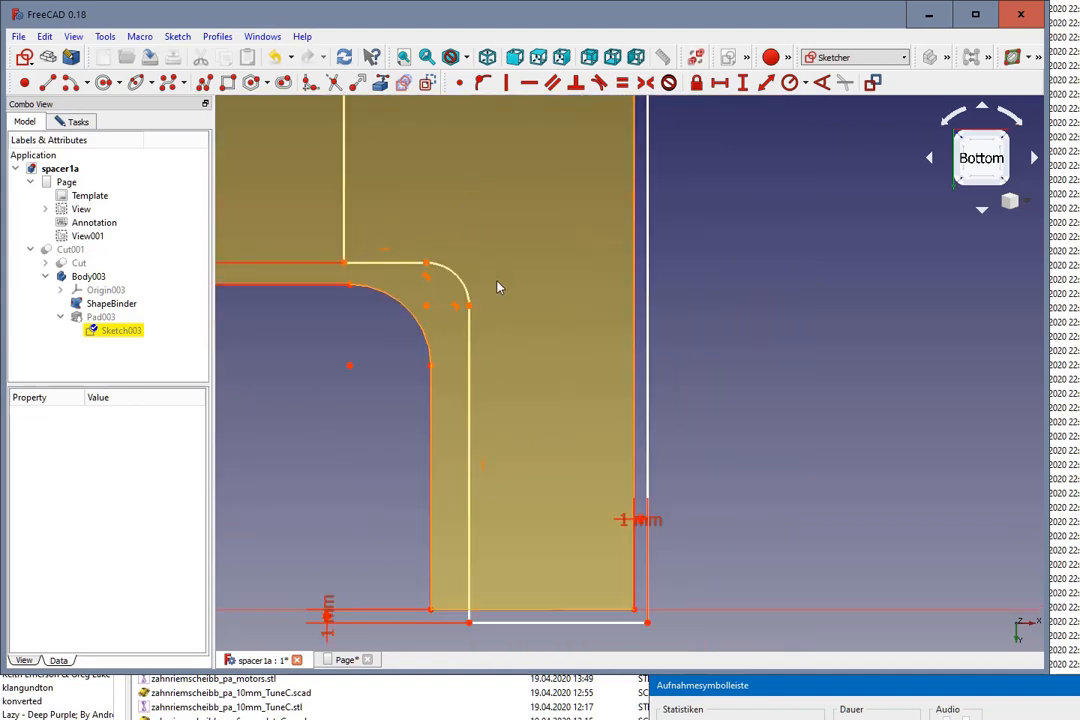
Step: Constrain the horizontal distance between the reference arc's lower endpoint and the new fillet's lower endpoint to 1.6 mm
{"action": "left_click", "coordinate": [433, 370]}
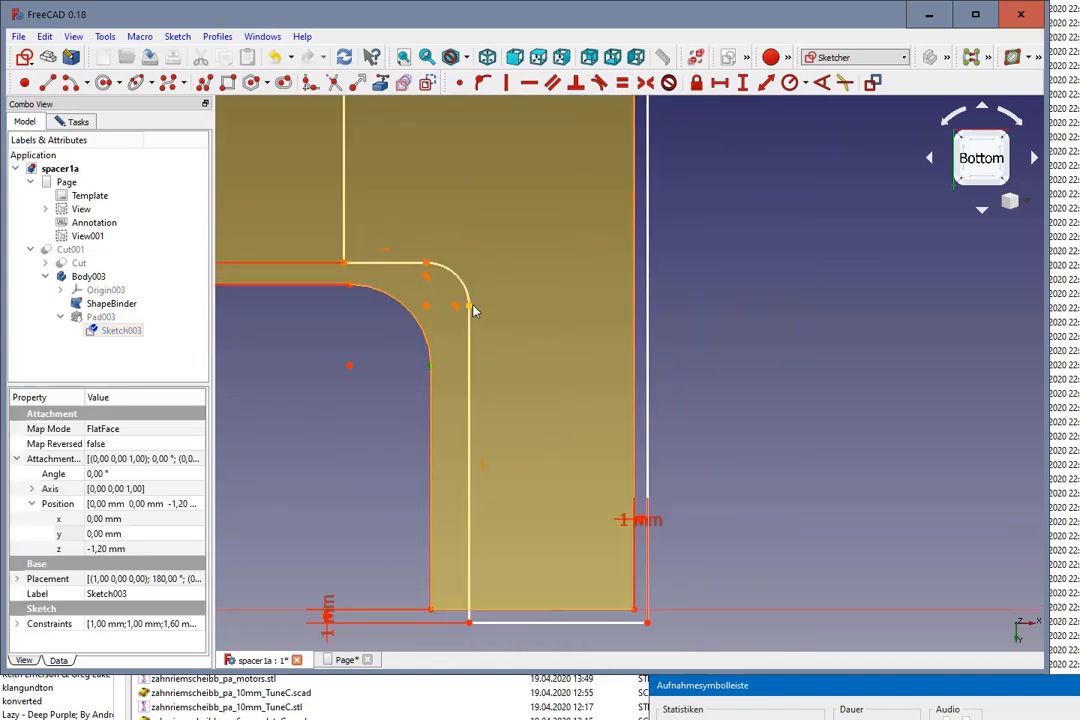
{"action": "left_click", "coordinate": [469, 305]}
{"action": "left_click", "coordinate": [727, 84]}
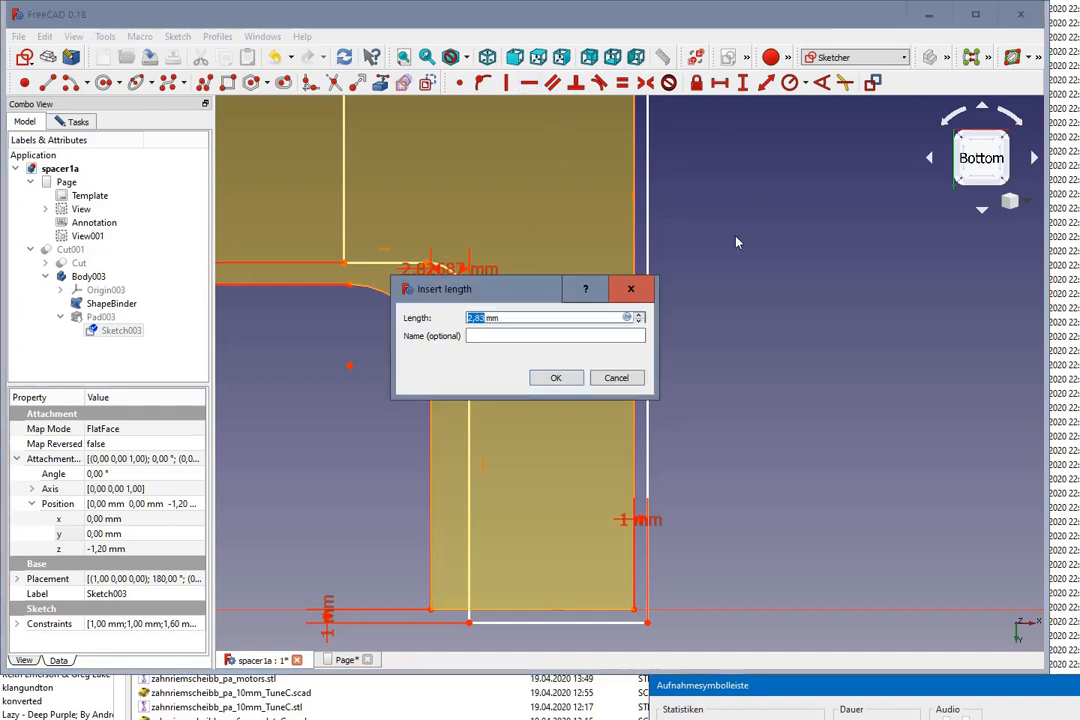
{"action": "type", "text": "1"}
{"action": "key", "text": "Return"}
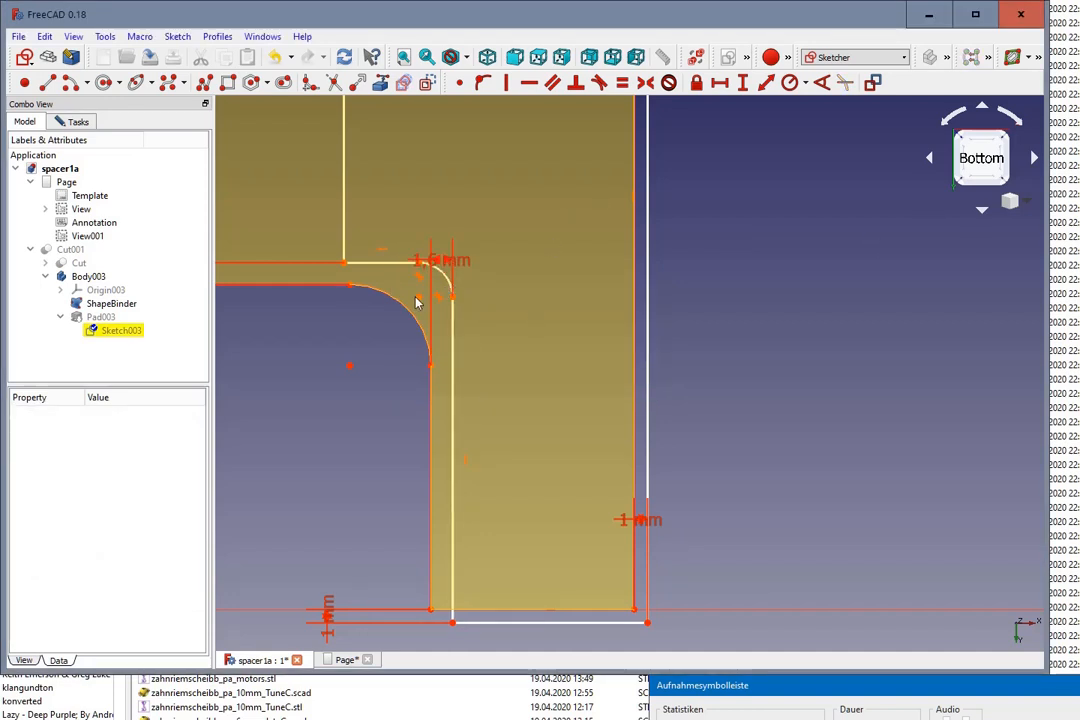
Step: Make the new fillet arc's centre coincident with the centre of the spacer's reference corner arc
{"action": "left_click_drag", "start_coordinate": [417, 302], "coordinate": [349, 373]}
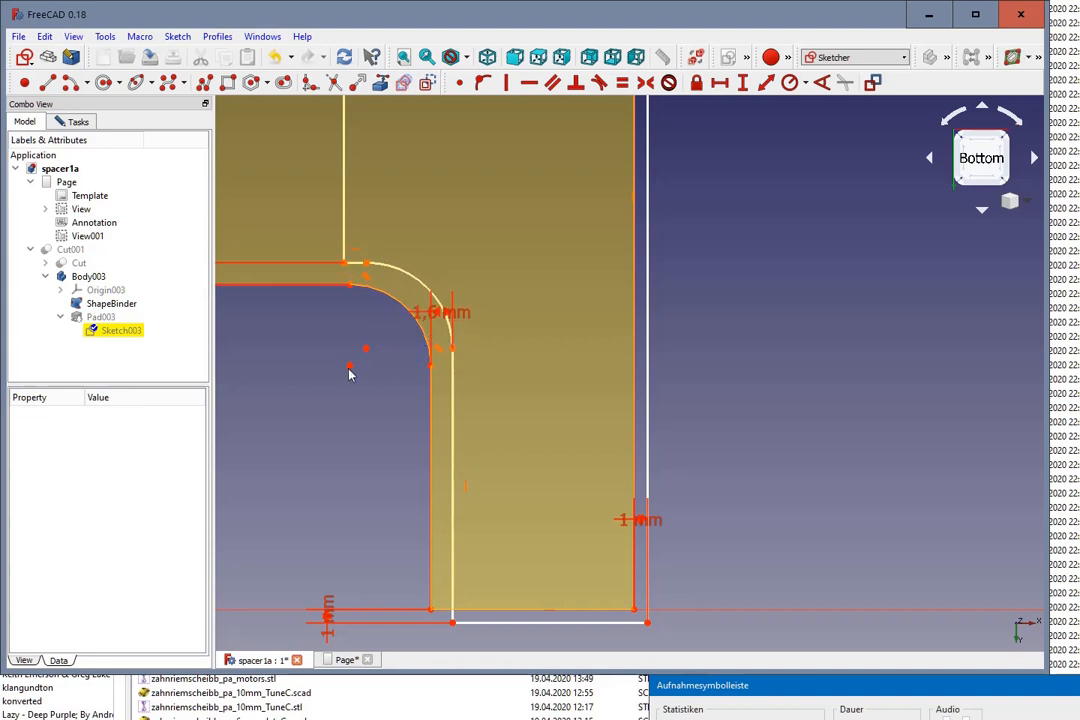
{"action": "left_click", "coordinate": [349, 369]}
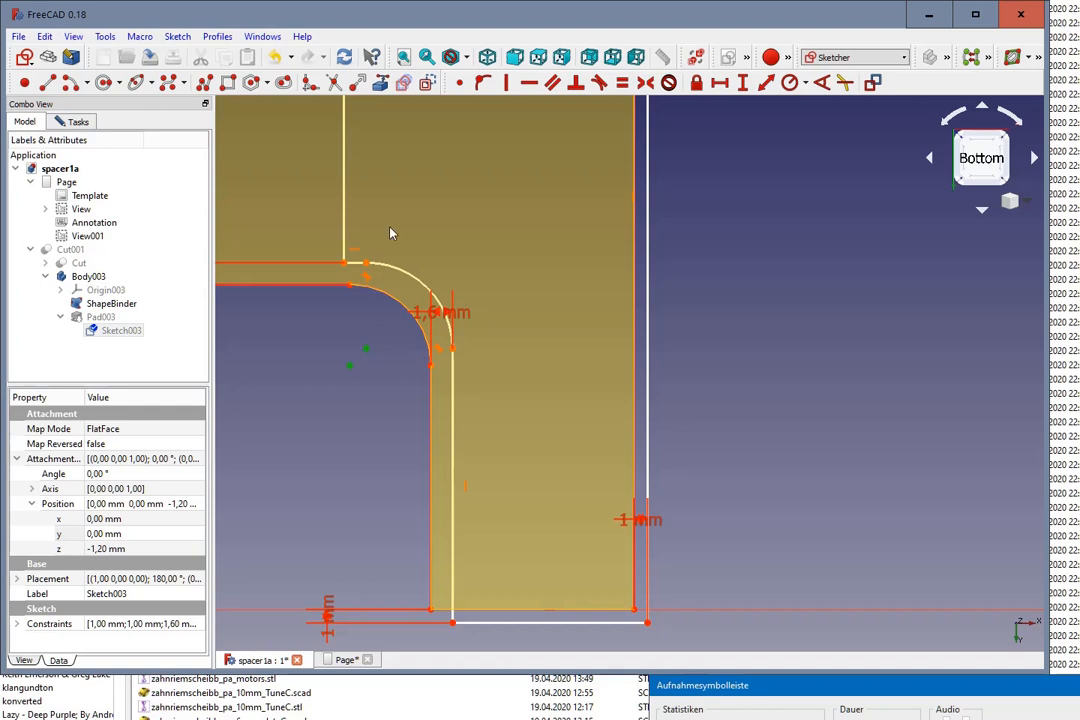
{"action": "left_click", "coordinate": [459, 84]}
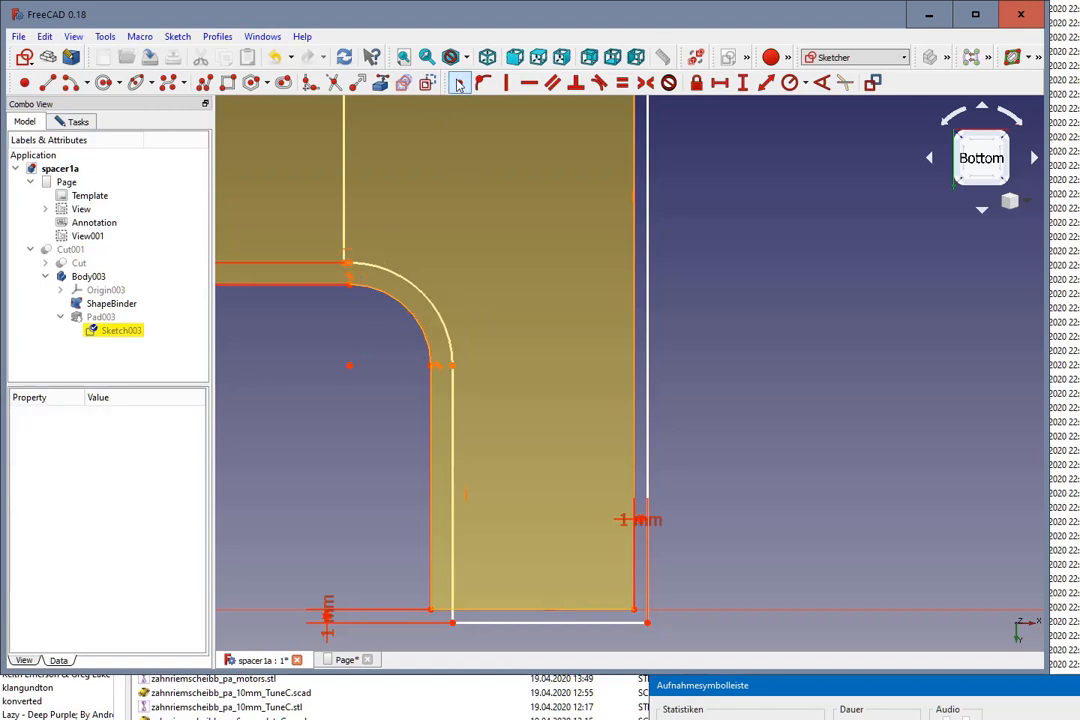
{"action": "scroll", "coordinate": [389, 230], "scroll_direction": "down", "scroll_amount": 2}
{"action": "scroll", "coordinate": [436, 260], "scroll_direction": "up", "scroll_amount": 2}
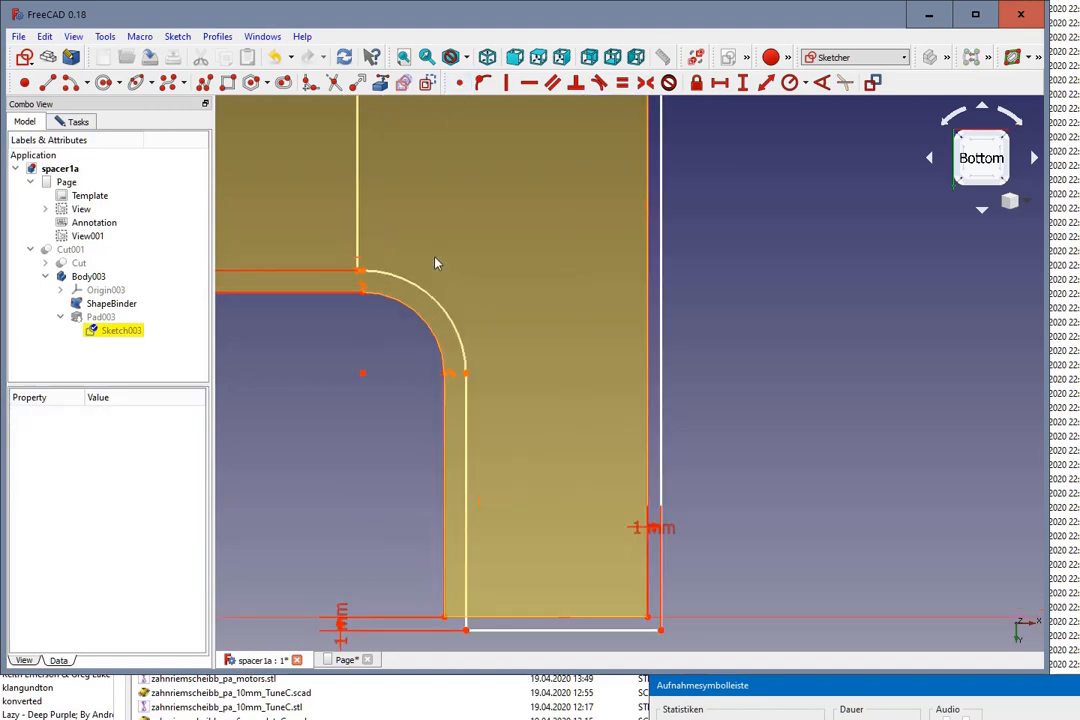
{"action": "scroll", "coordinate": [341, 316], "scroll_direction": "down", "scroll_amount": 2}
{"action": "scroll", "coordinate": [341, 316], "scroll_direction": "down", "scroll_amount": 2}
{"action": "scroll", "coordinate": [395, 268], "scroll_direction": "up", "scroll_amount": 3}
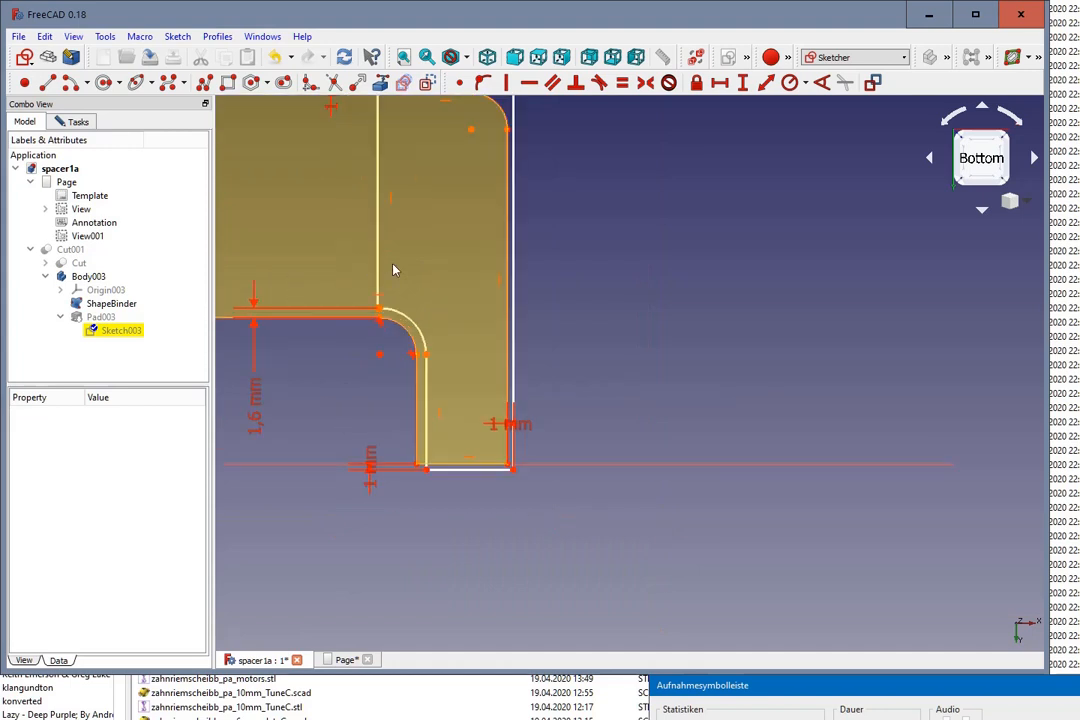
Step: Show Cut001 and hide Body003 to display the cut spacer
{"action": "left_click", "coordinate": [58, 252]}
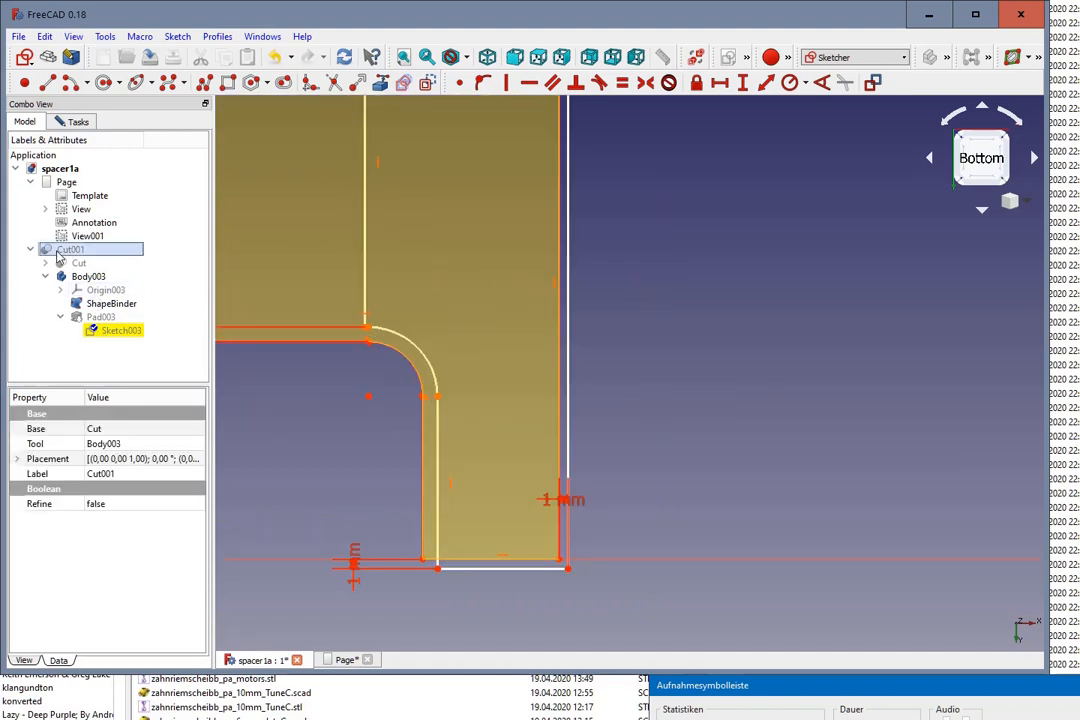
{"action": "left_click", "coordinate": [106, 333]}
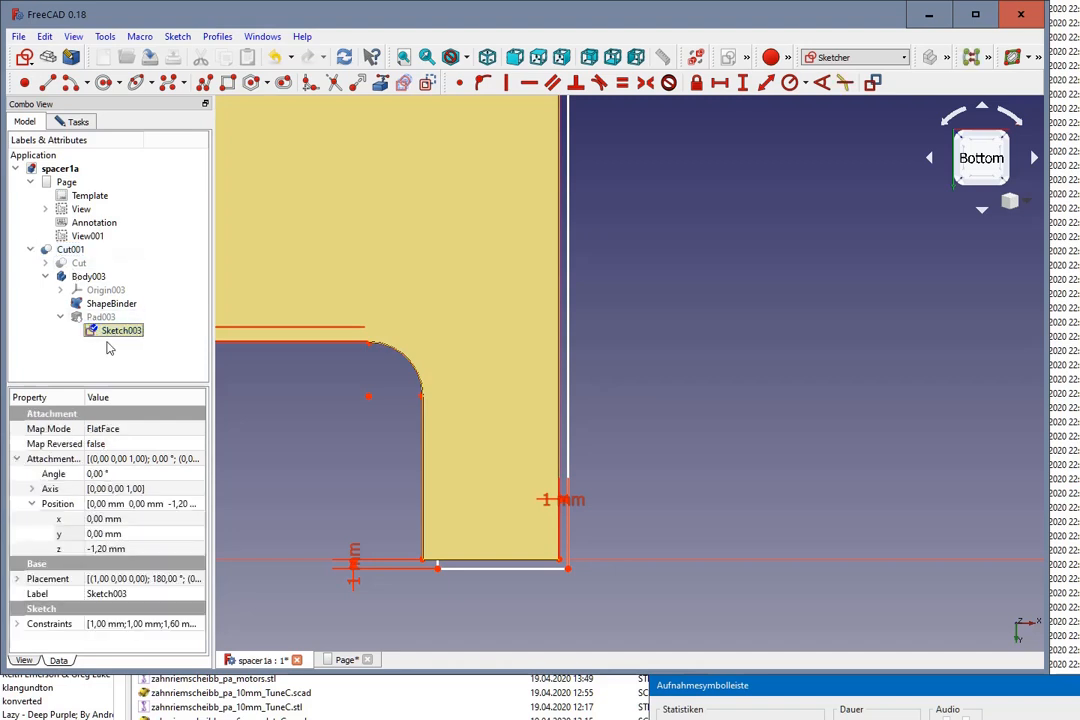
{"action": "left_click", "coordinate": [153, 307]}
{"action": "left_click", "coordinate": [130, 335]}
{"action": "mouse_move", "coordinate": [130, 341]}
{"action": "left_mouse_down"}
{"action": "mouse_move", "coordinate": [102, 306]}
{"action": "mouse_move", "coordinate": [88, 322]}
{"action": "mouse_move", "coordinate": [70, 277]}
{"action": "left_mouse_up"}
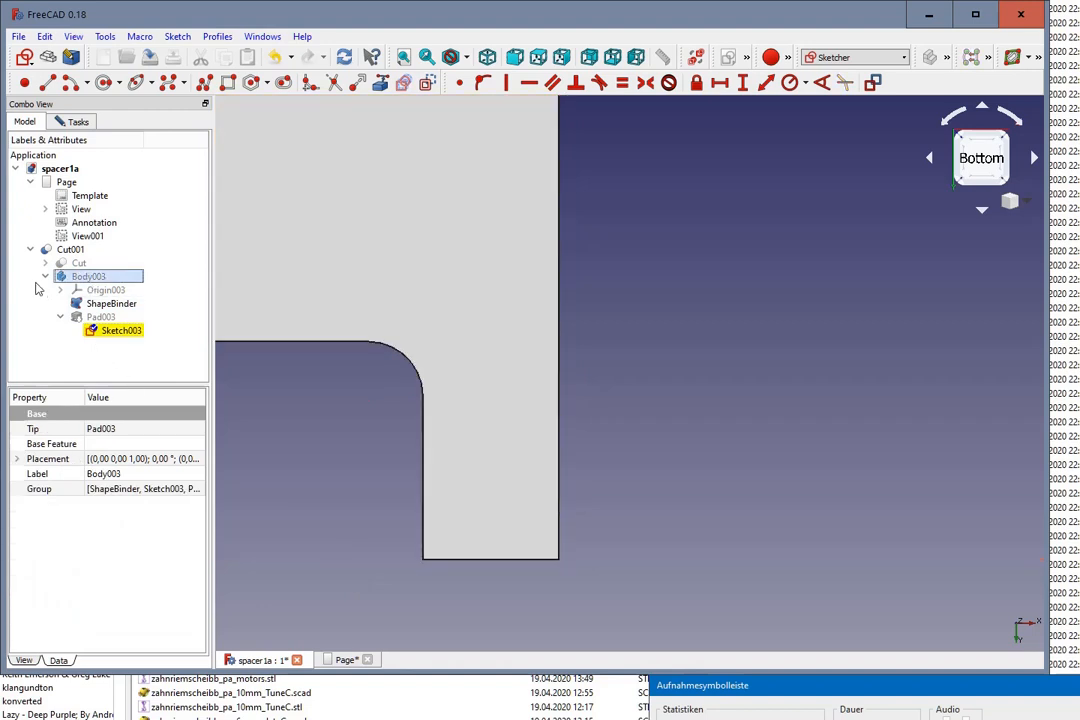
{"action": "scroll", "coordinate": [352, 350], "scroll_direction": "down", "scroll_amount": 2}
{"action": "left_click_drag", "start_coordinate": [554, 431], "coordinate": [575, 390]}
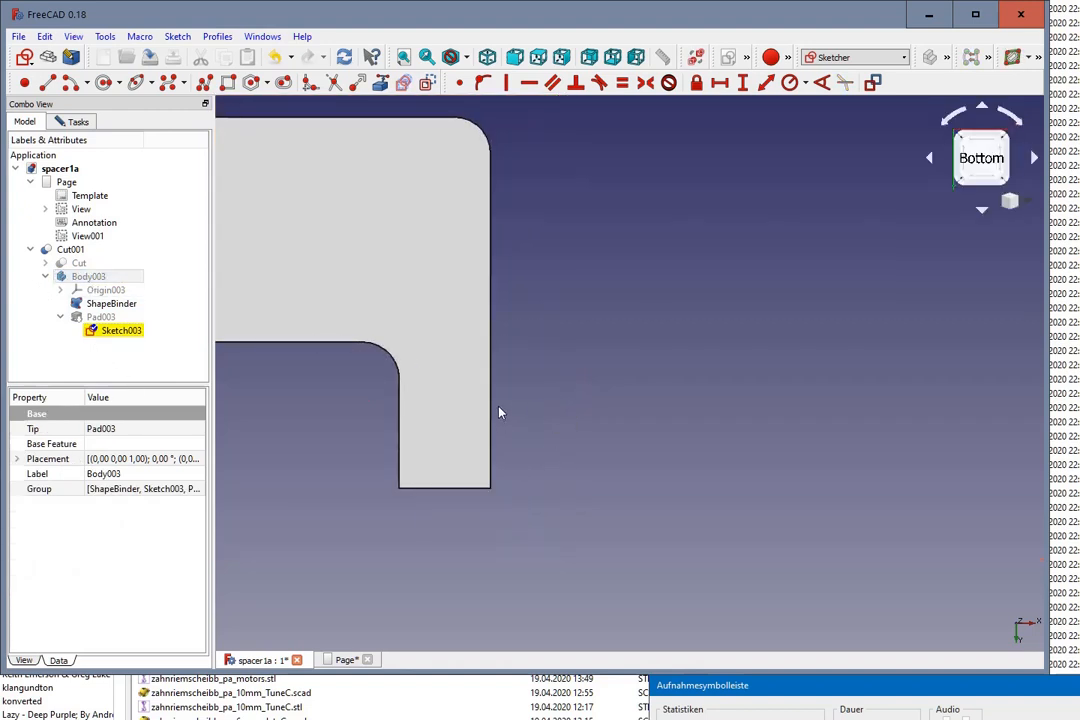
Step: Show the cut spacer in isometric view and recompute the model so Cut001 takes on the rounded corner of Sketch003
{"action": "scroll", "coordinate": [498, 408], "scroll_direction": "down", "scroll_amount": 4}
{"action": "left_click", "coordinate": [70, 250]}
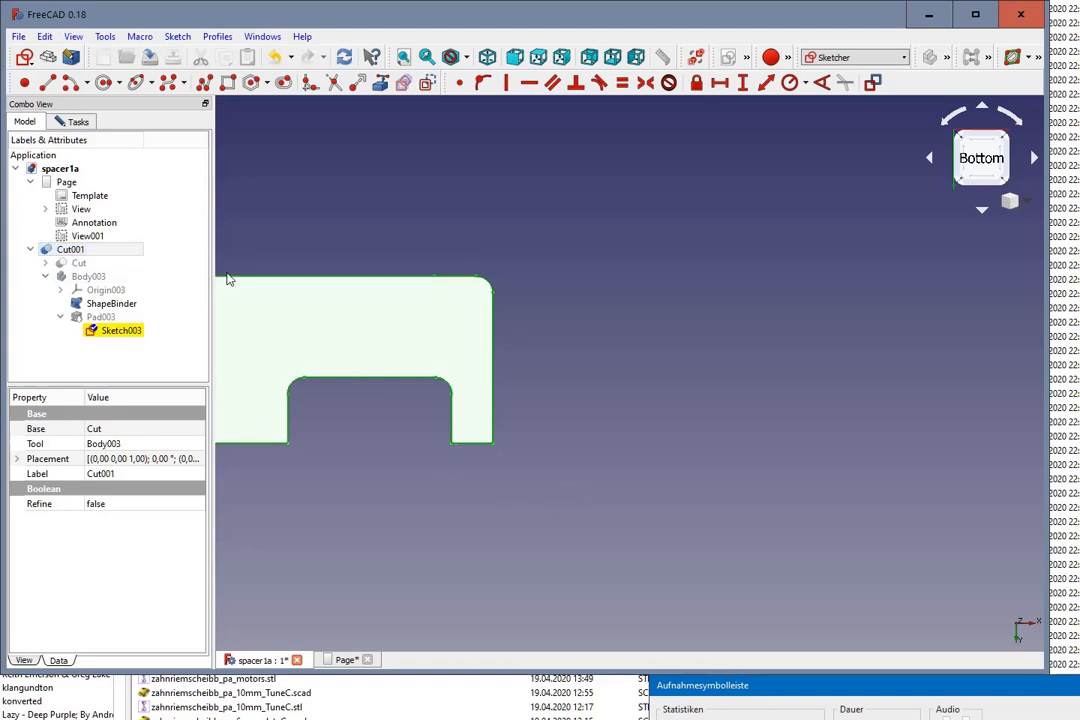
{"action": "left_click", "coordinate": [487, 57]}
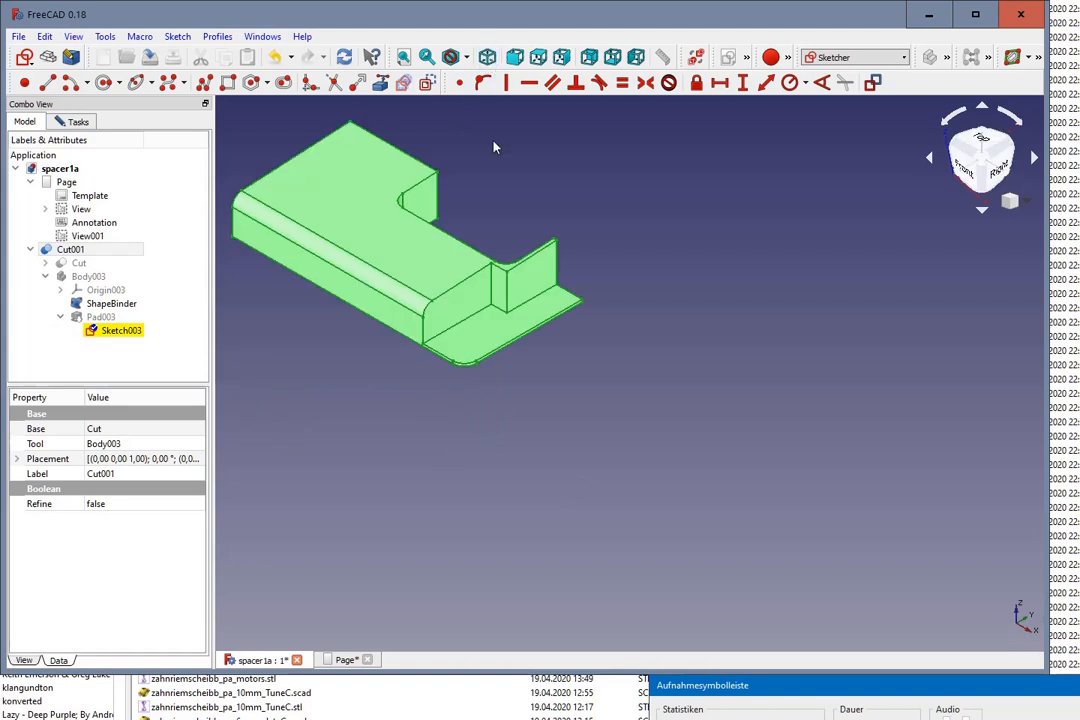
{"action": "scroll", "coordinate": [482, 183], "scroll_direction": "up", "scroll_amount": 3}
{"action": "left_click", "coordinate": [100, 317]}
{"action": "left_click", "coordinate": [110, 331]}
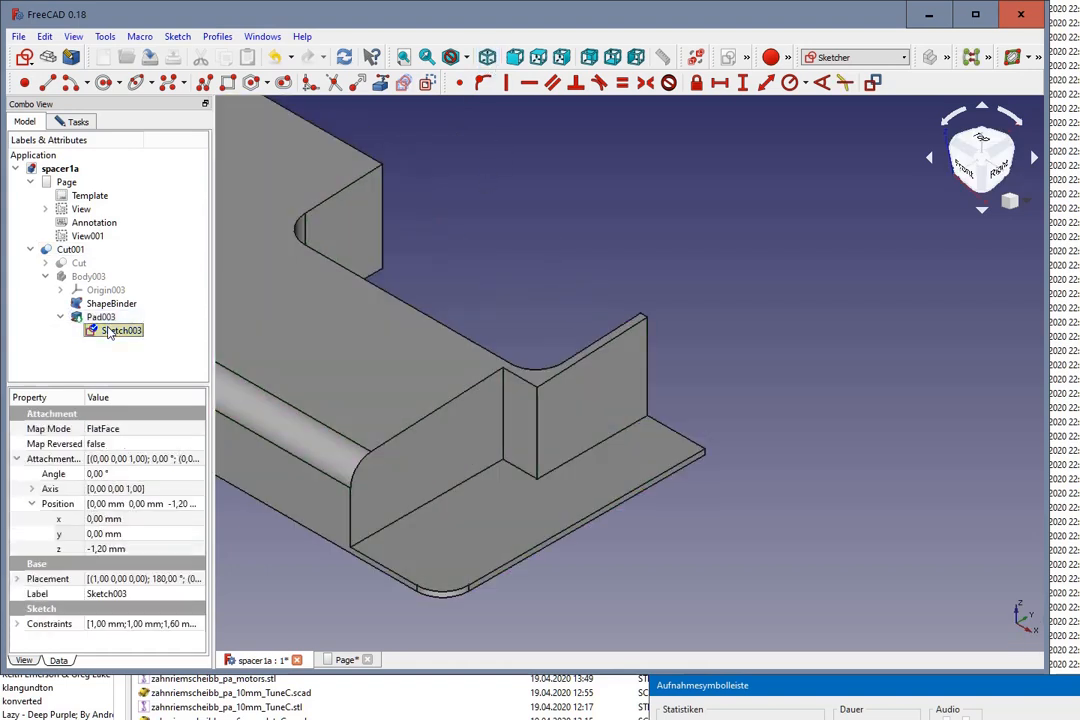
{"action": "key", "text": "F5"}
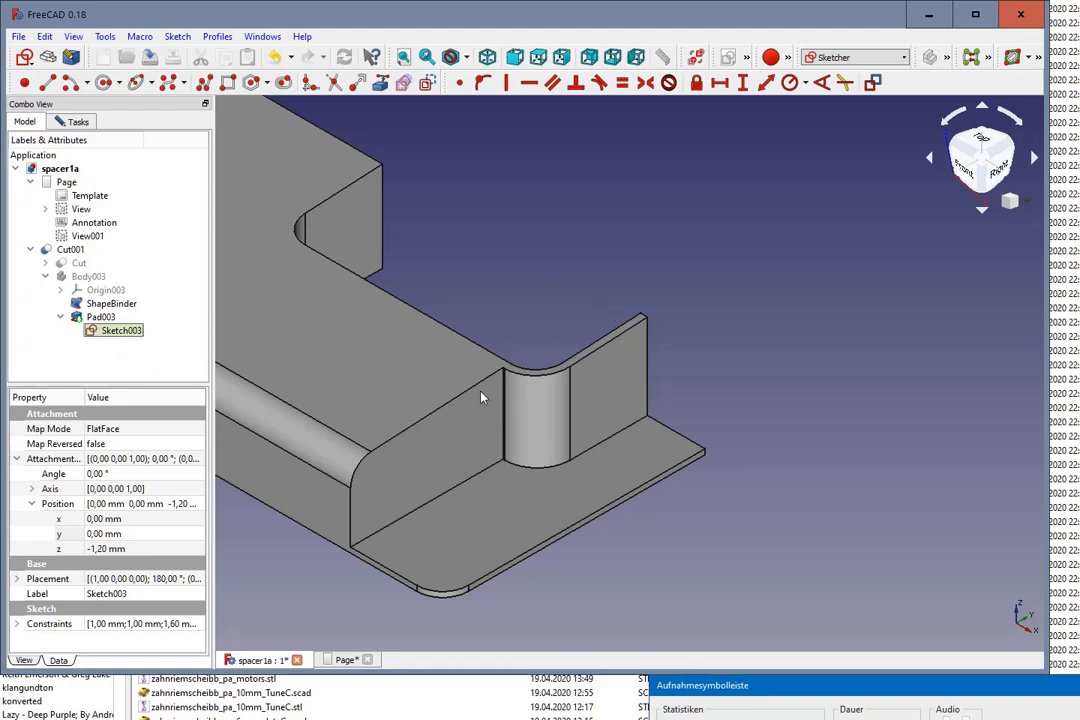
Step: Examine the narrow strip beside the rounded corner of Cut001 and close the open sketch editing session
{"action": "left_click", "coordinate": [72, 250]}
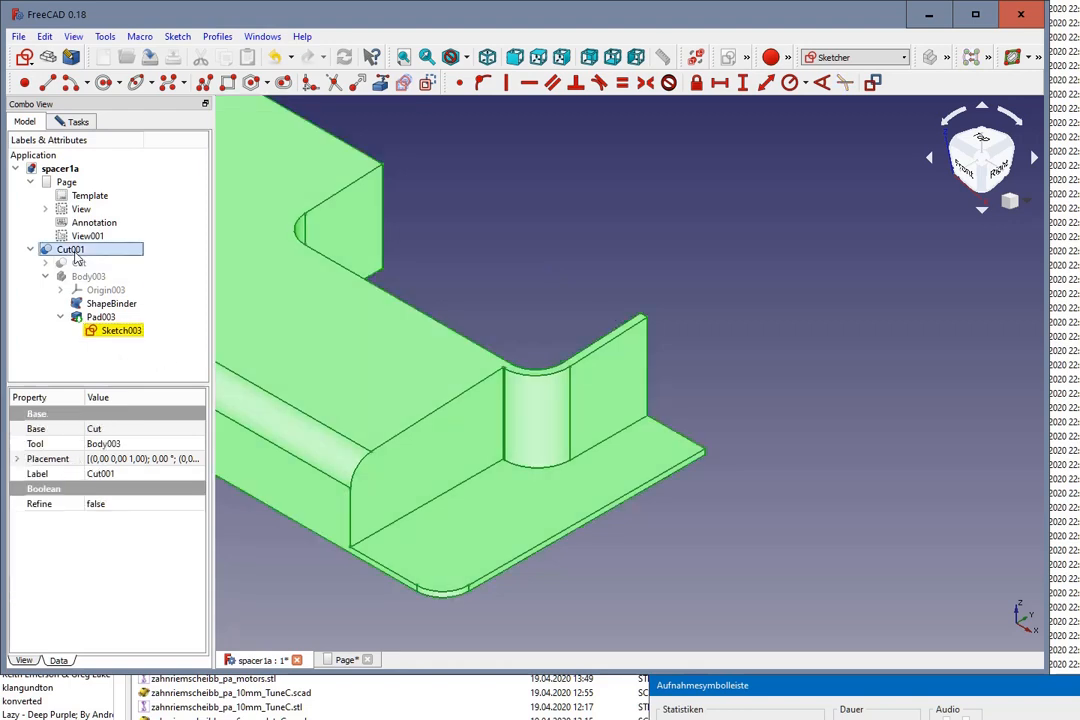
{"action": "left_click", "coordinate": [509, 297]}
{"action": "scroll", "coordinate": [483, 428], "scroll_direction": "up", "scroll_amount": 2}
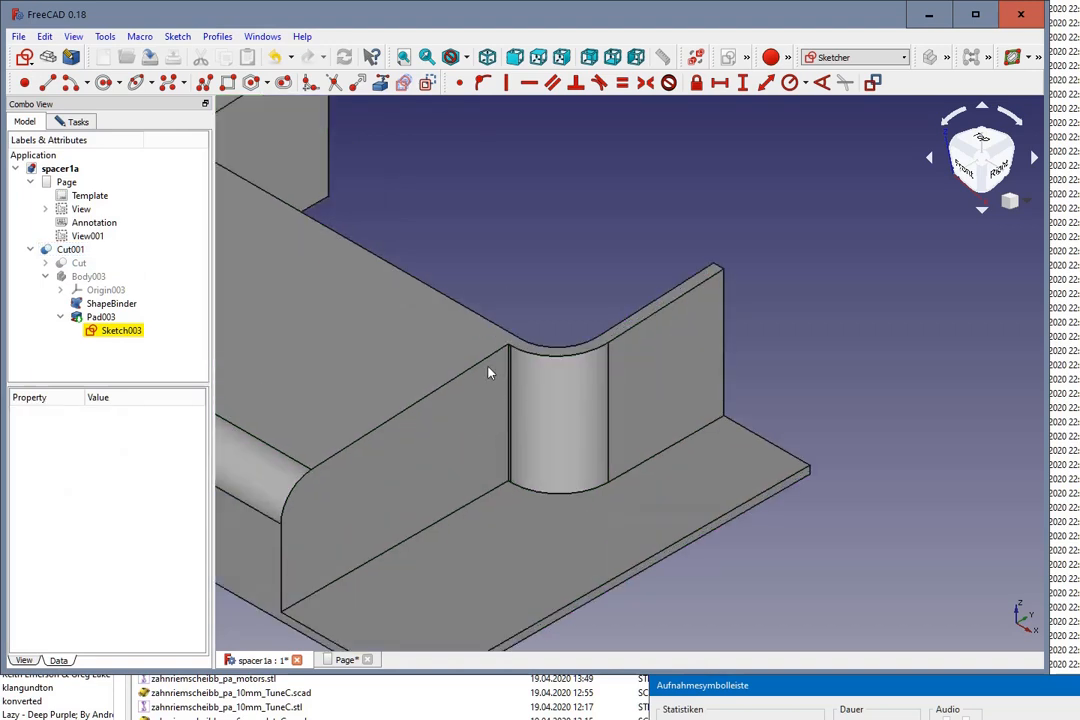
{"action": "scroll", "coordinate": [489, 367], "scroll_direction": "up", "scroll_amount": 2}
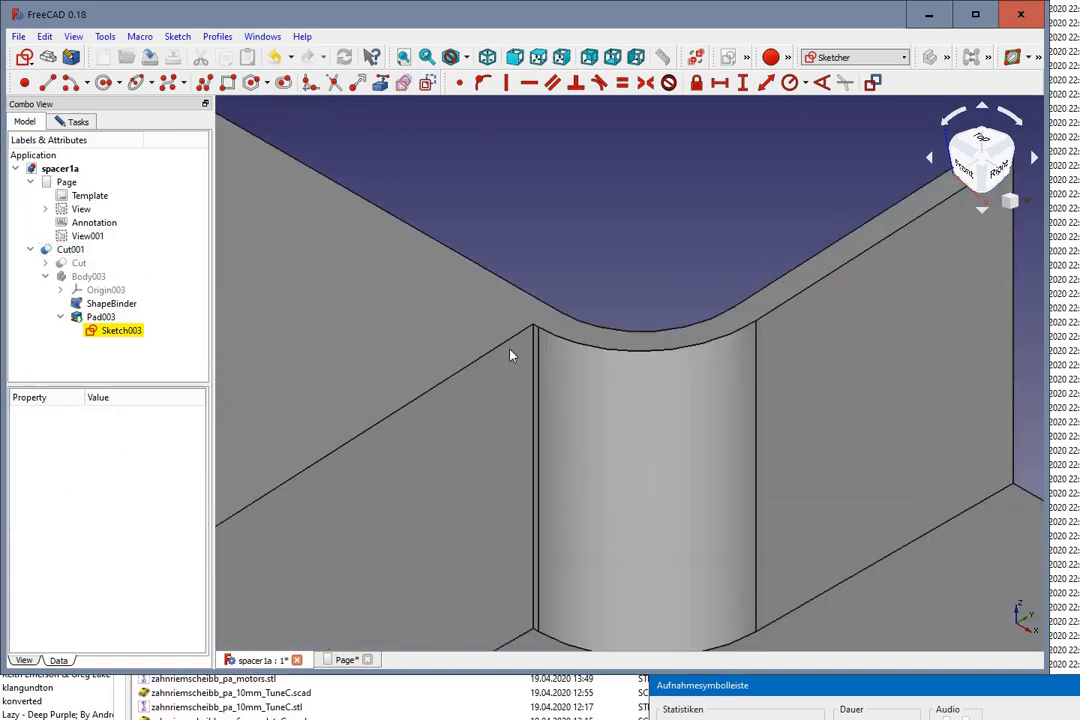
{"action": "scroll", "coordinate": [533, 370], "scroll_direction": "up", "scroll_amount": 1}
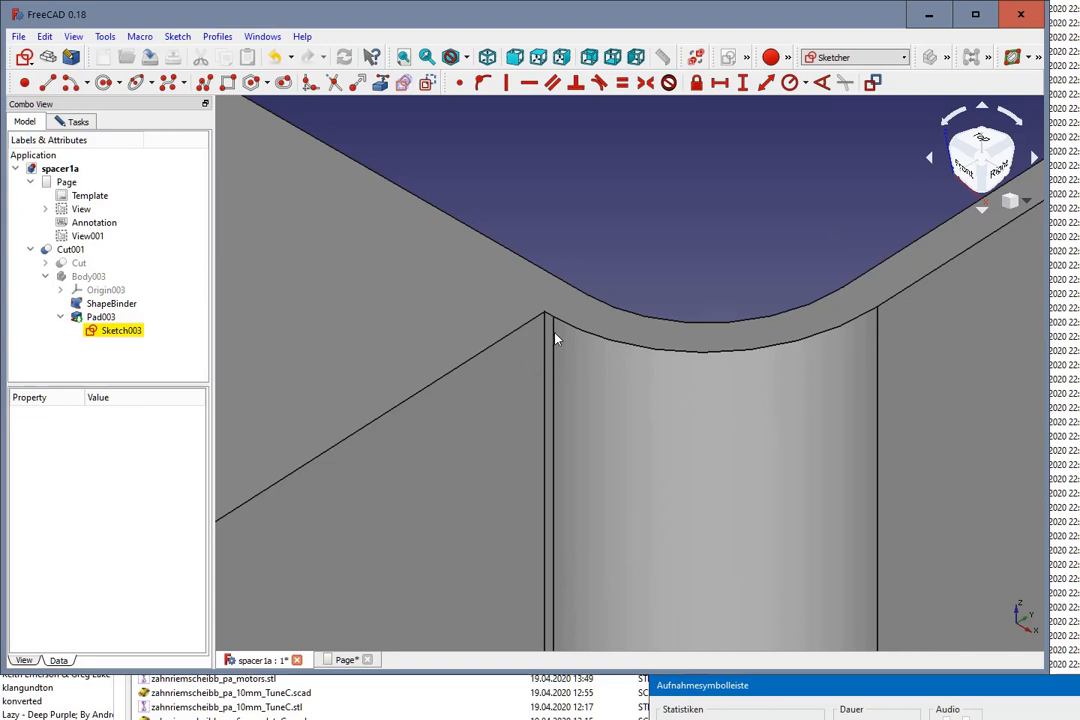
{"action": "scroll", "coordinate": [541, 331], "scroll_direction": "down", "scroll_amount": 2}
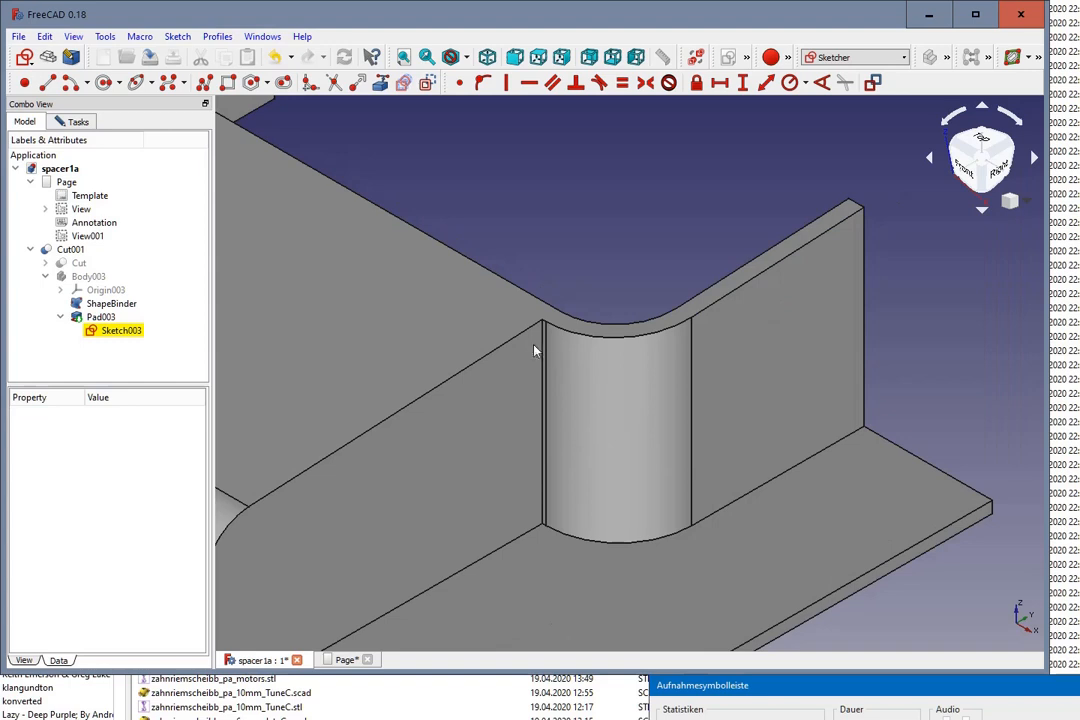
{"action": "scroll", "coordinate": [500, 351], "scroll_direction": "down", "scroll_amount": 3}
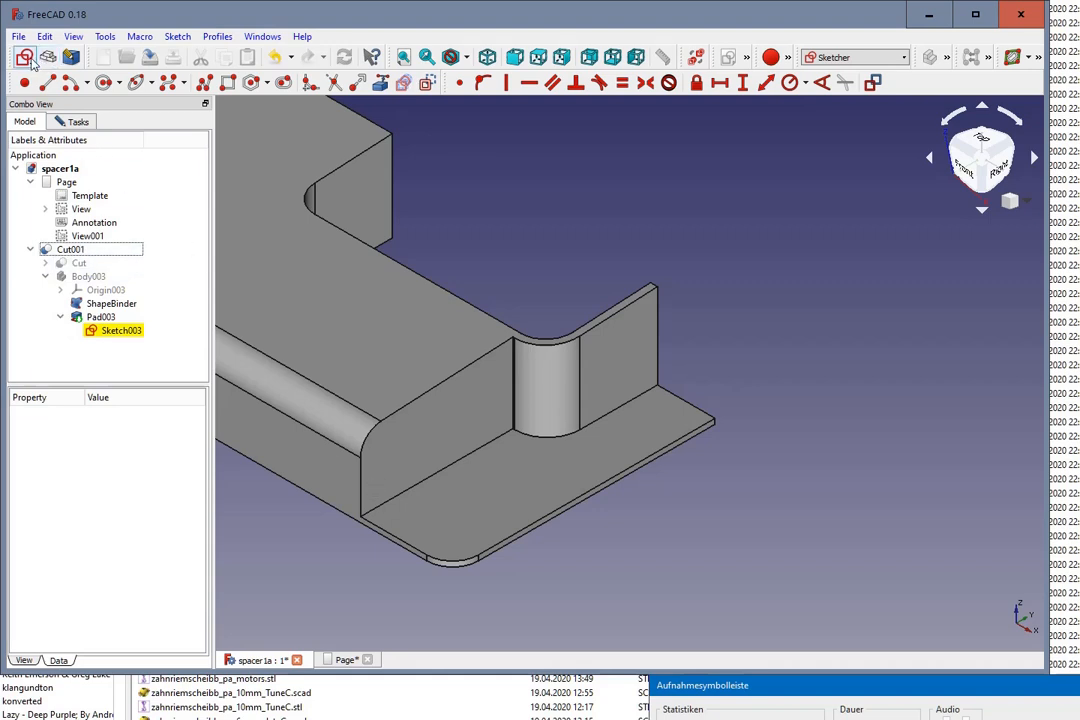
{"action": "left_click", "coordinate": [72, 121]}
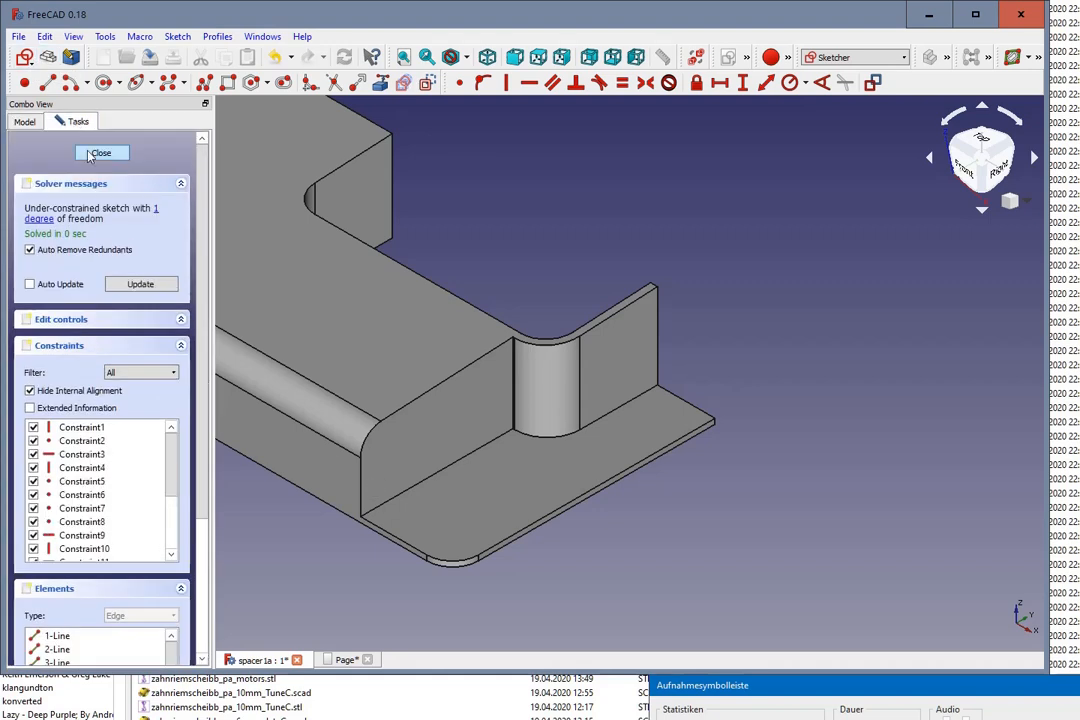
{"action": "left_click", "coordinate": [102, 159]}
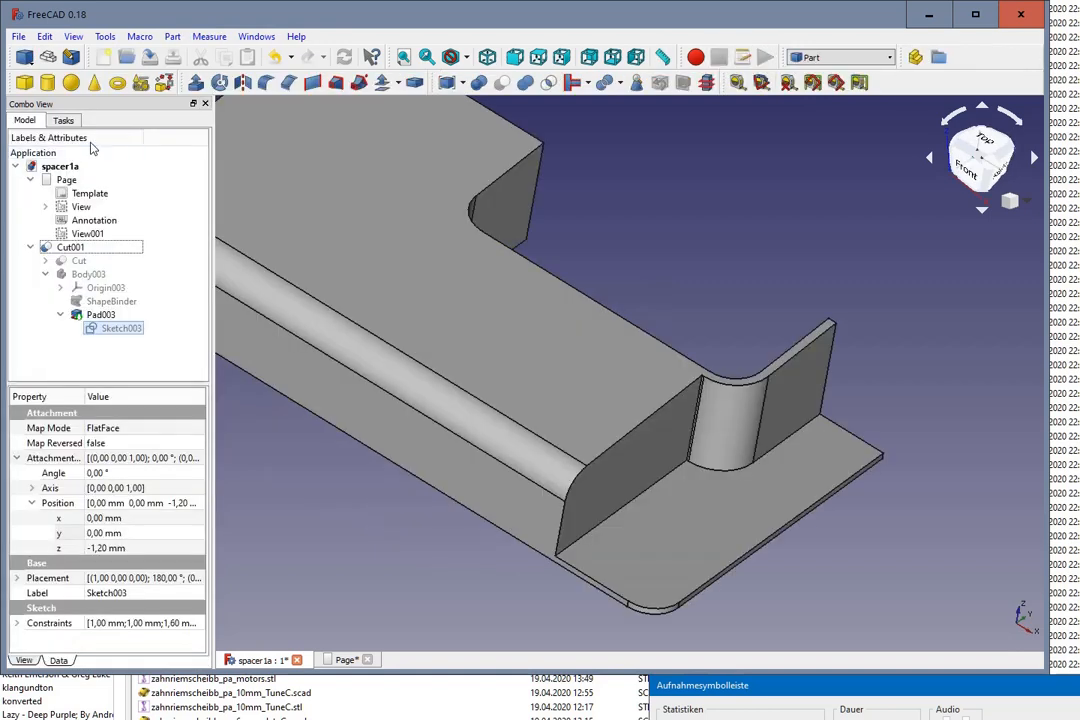
Step: Fillet the straight upper edge, corner arc and vertical edge of the cutout's long end wall with a 3 mm radius
{"action": "scroll", "coordinate": [963, 422], "scroll_direction": "down", "scroll_amount": 2}
{"action": "scroll", "coordinate": [965, 428], "scroll_direction": "up", "scroll_amount": 3}
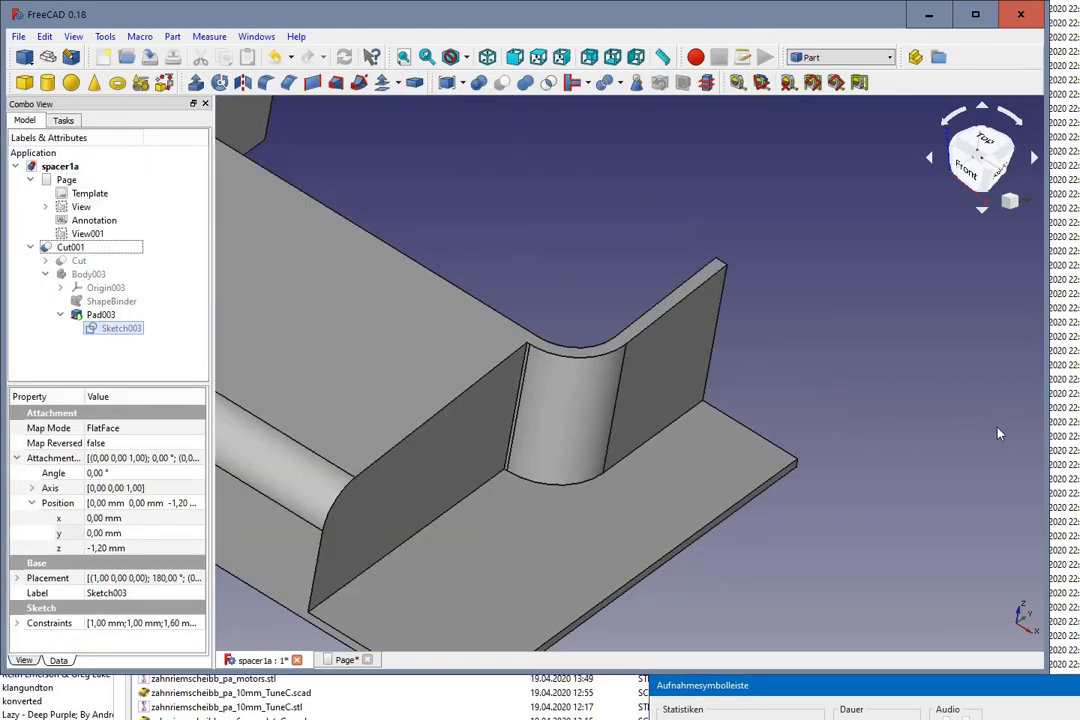
{"action": "scroll", "coordinate": [992, 450], "scroll_direction": "down", "scroll_amount": 2}
{"action": "middle_click_drag", "start_coordinate": [943, 519], "coordinate": [899, 493]}
{"action": "scroll", "coordinate": [889, 378], "scroll_direction": "up", "scroll_amount": 2}
{"action": "scroll", "coordinate": [870, 368], "scroll_direction": "down", "scroll_amount": 2}
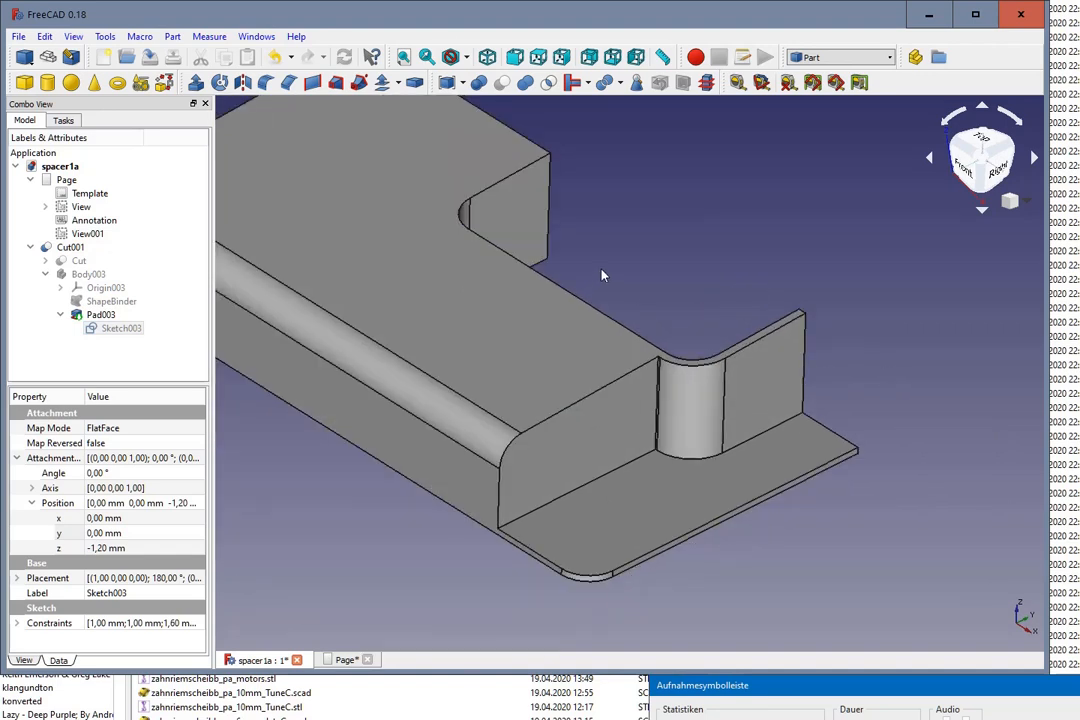
{"action": "scroll", "coordinate": [602, 274], "scroll_direction": "up", "scroll_amount": 2}
{"action": "scroll", "coordinate": [590, 380], "scroll_direction": "up", "scroll_amount": 2}
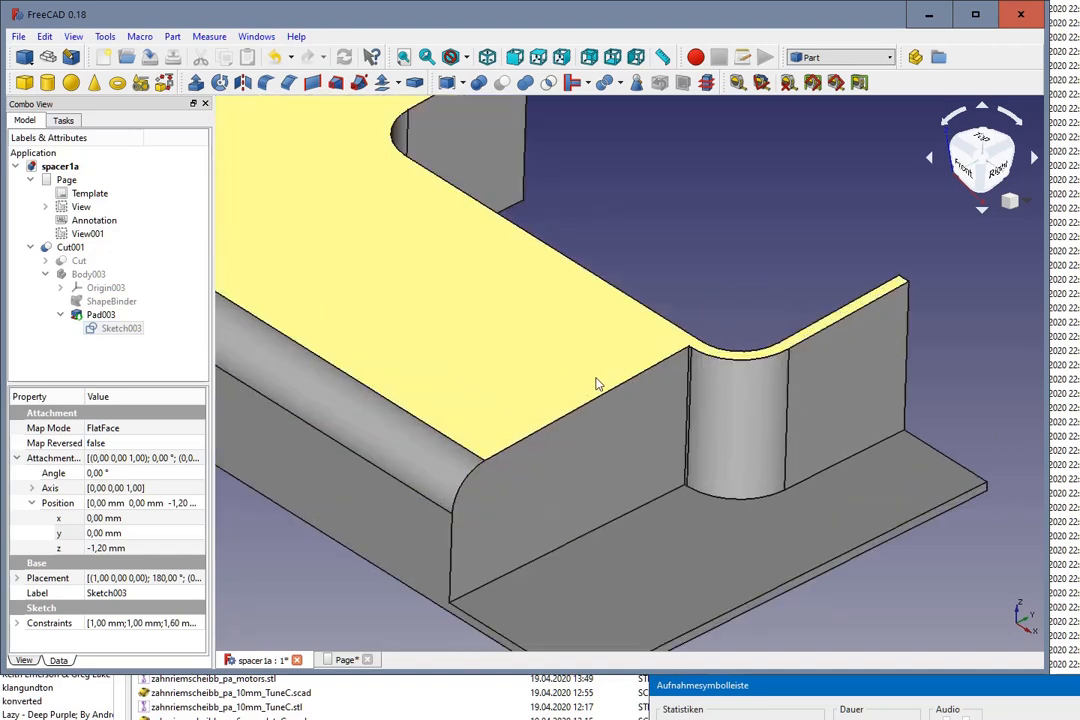
{"action": "left_click", "coordinate": [634, 377]}
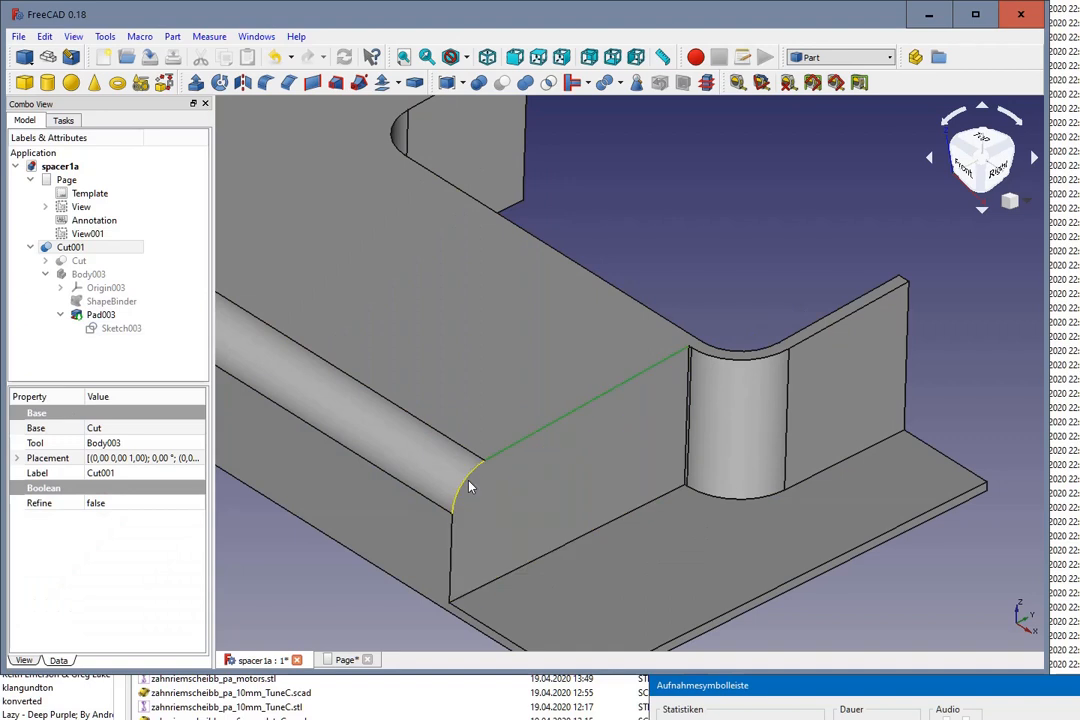
{"action": "left_click", "coordinate": [451, 528], "text": "ctrl"}
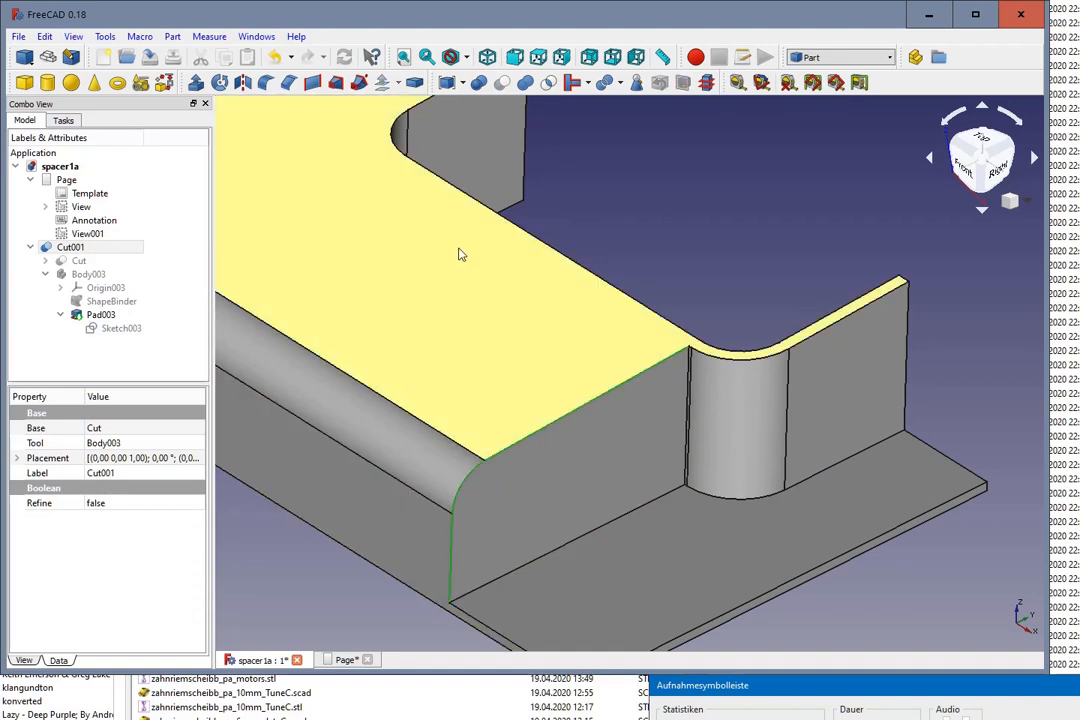
{"action": "left_click", "coordinate": [263, 83]}
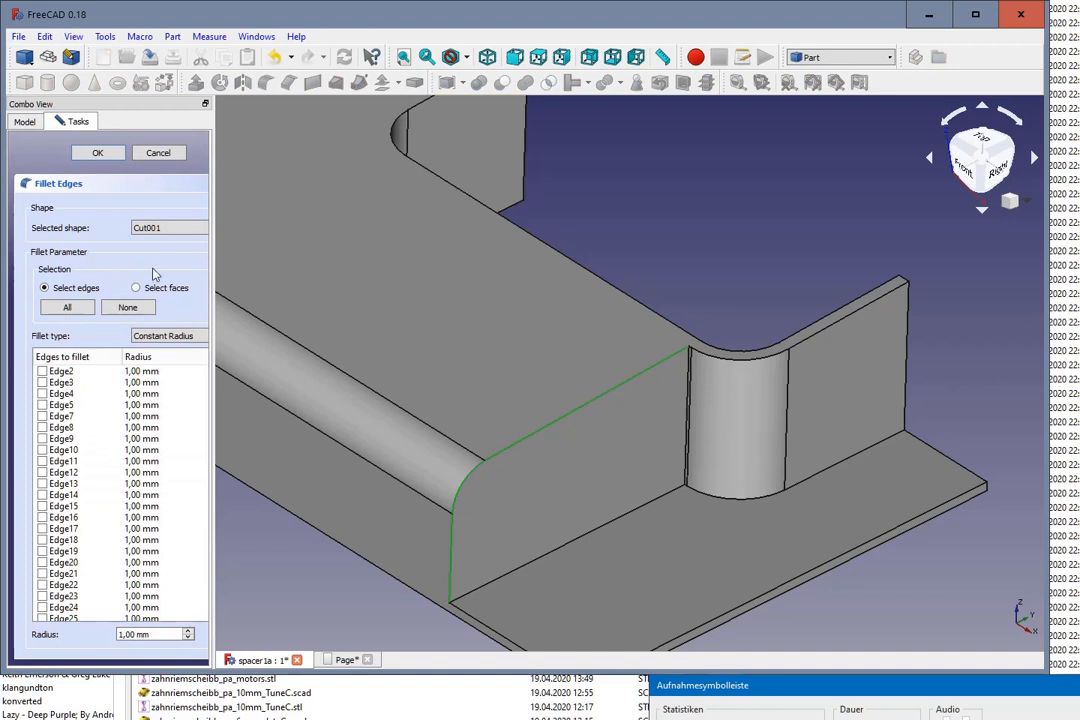
{"action": "double_click", "coordinate": [160, 633]}
{"action": "type", "text": "3"}
{"action": "left_click", "coordinate": [112, 156]}
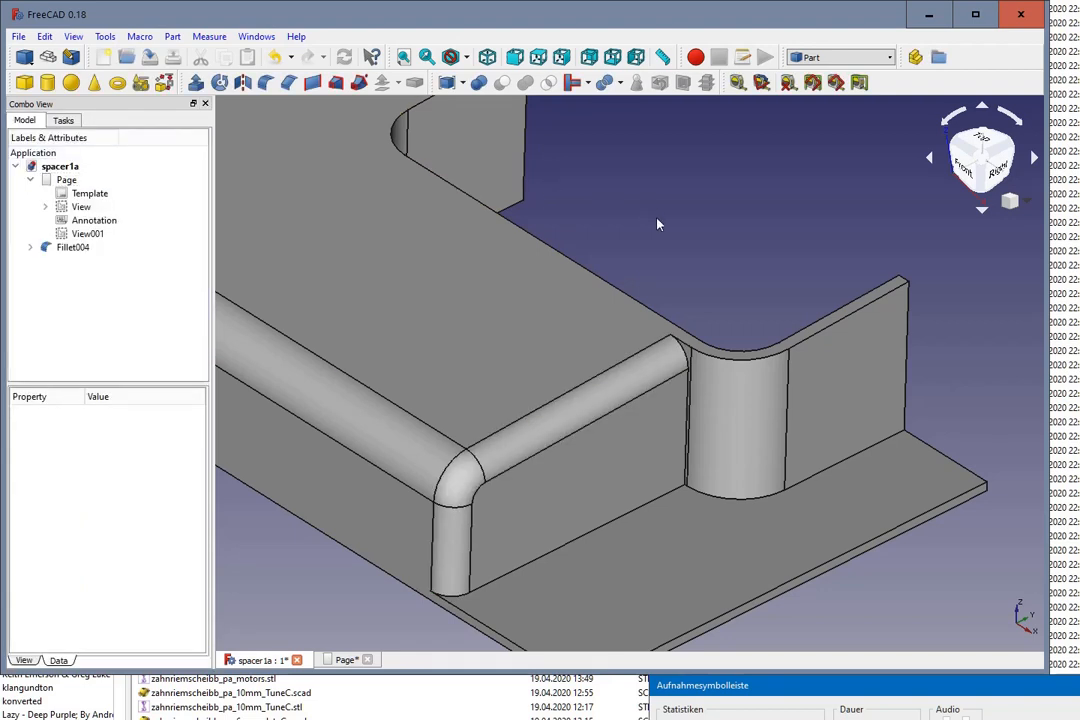
Step: Examine the new fillet's end beside the rounded corner and view the whole spacer from several angles
{"action": "scroll", "coordinate": [657, 224], "scroll_direction": "down", "scroll_amount": 2}
{"action": "scroll", "coordinate": [692, 279], "scroll_direction": "down", "scroll_amount": 5}
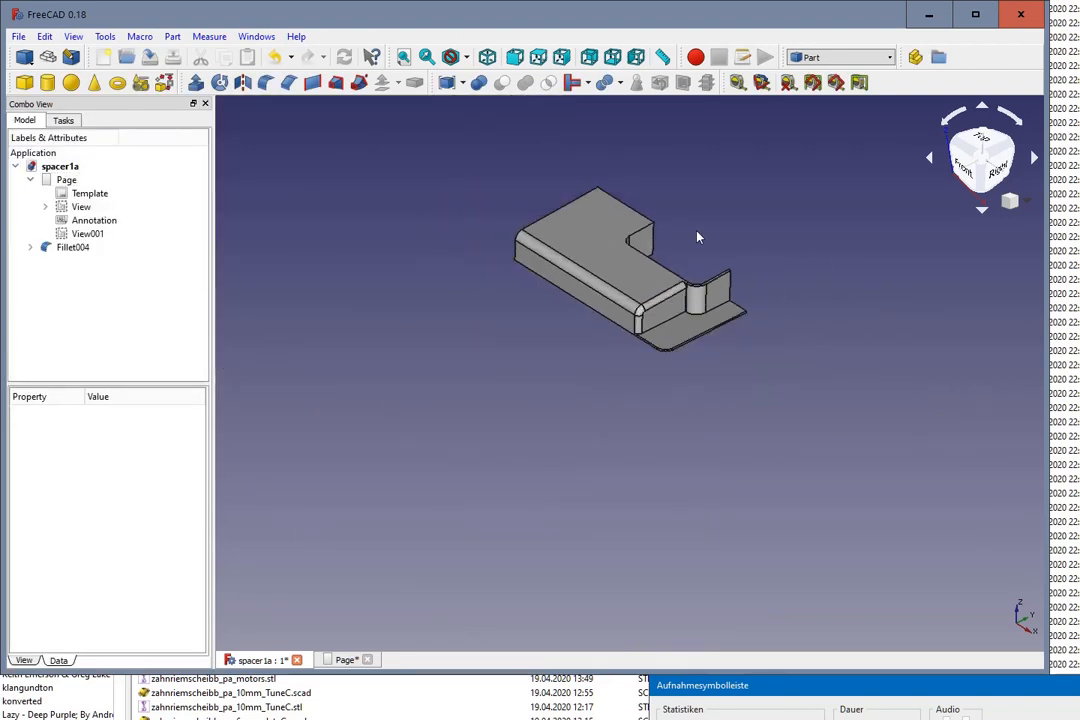
{"action": "scroll", "coordinate": [700, 290], "scroll_direction": "up", "scroll_amount": 5}
{"action": "scroll", "coordinate": [646, 465], "scroll_direction": "up", "scroll_amount": 5}
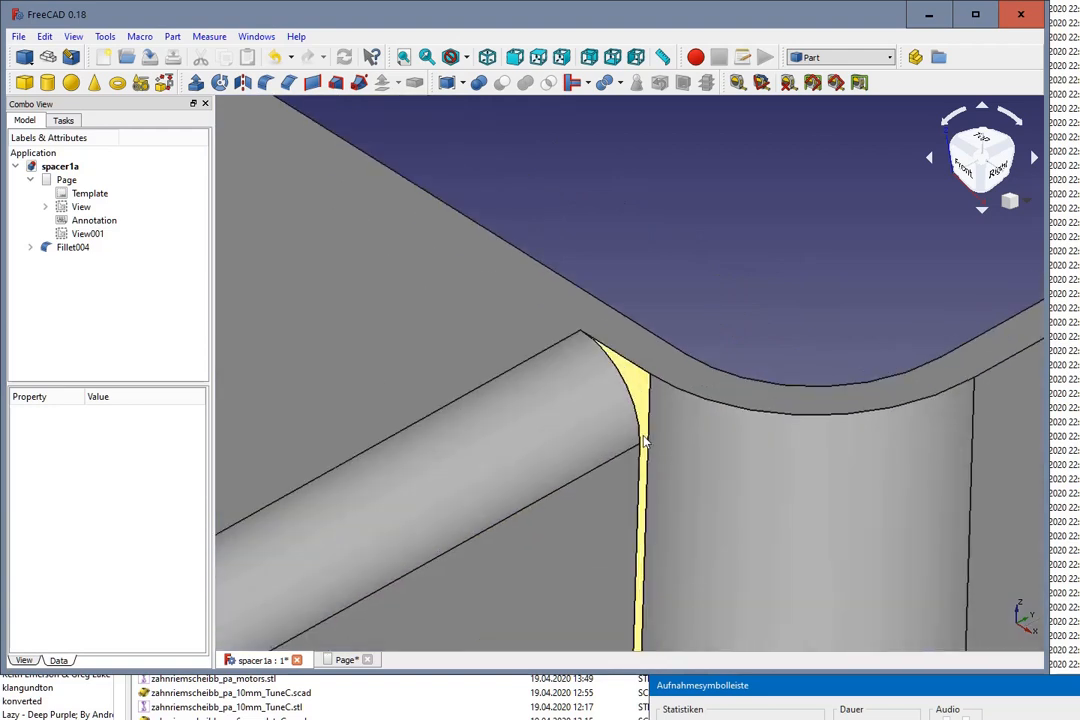
{"action": "scroll", "coordinate": [615, 400], "scroll_direction": "down", "scroll_amount": 4}
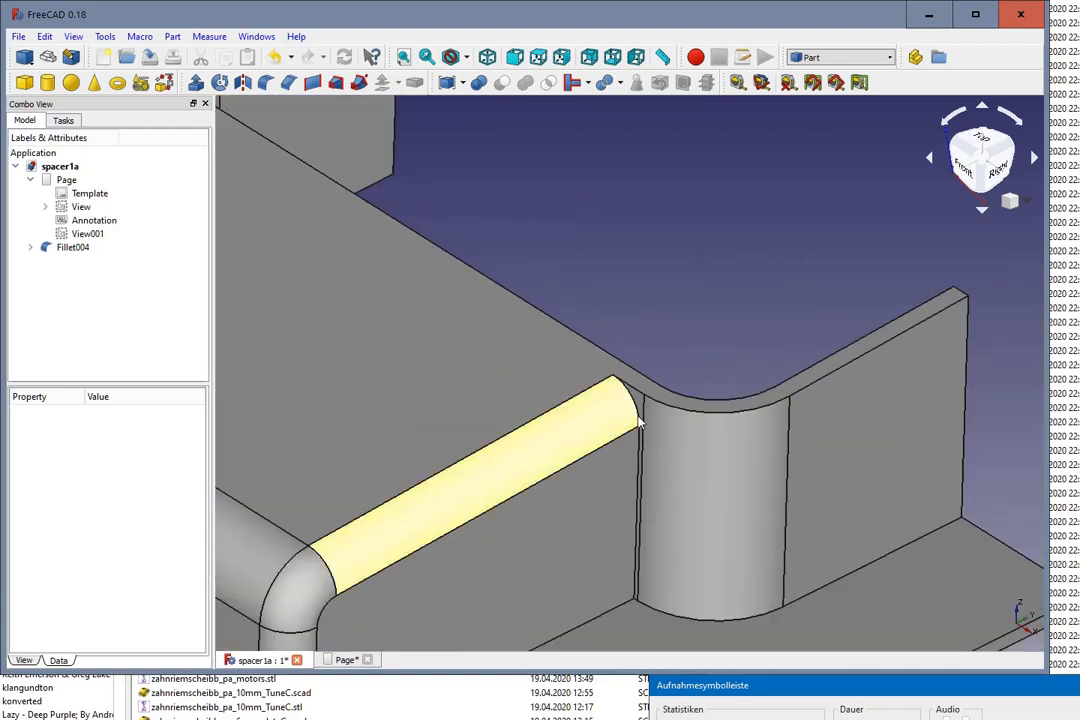
{"action": "scroll", "coordinate": [638, 422], "scroll_direction": "down", "scroll_amount": 3}
{"action": "scroll", "coordinate": [644, 482], "scroll_direction": "up", "scroll_amount": 5}
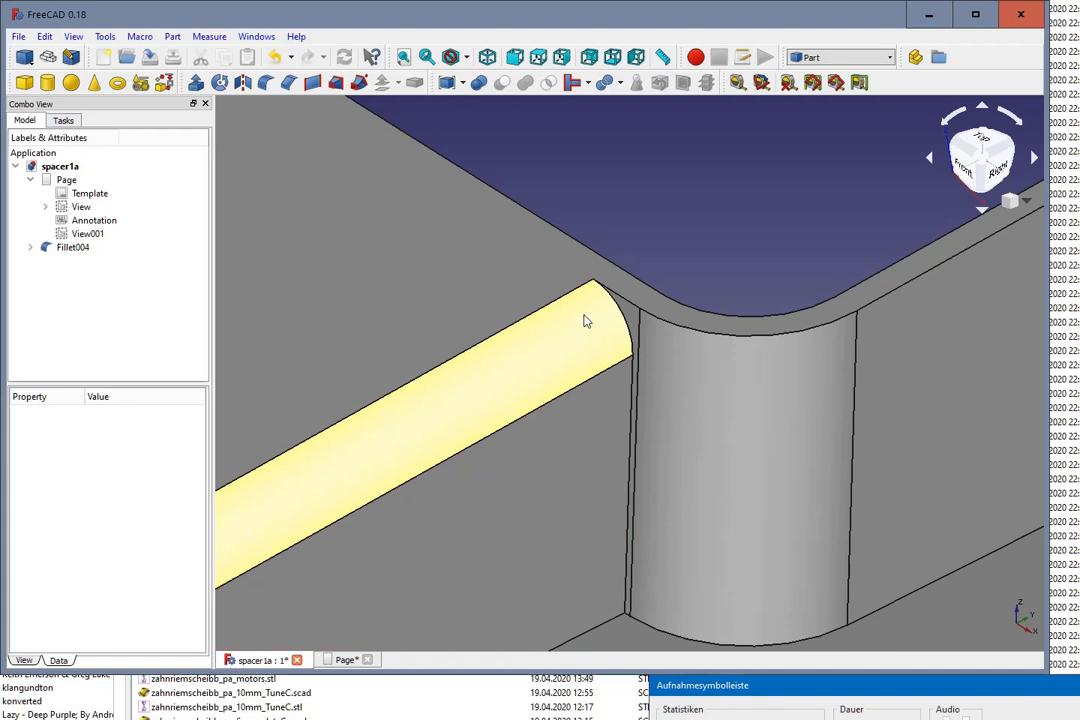
{"action": "scroll", "coordinate": [580, 320], "scroll_direction": "down", "scroll_amount": 5}
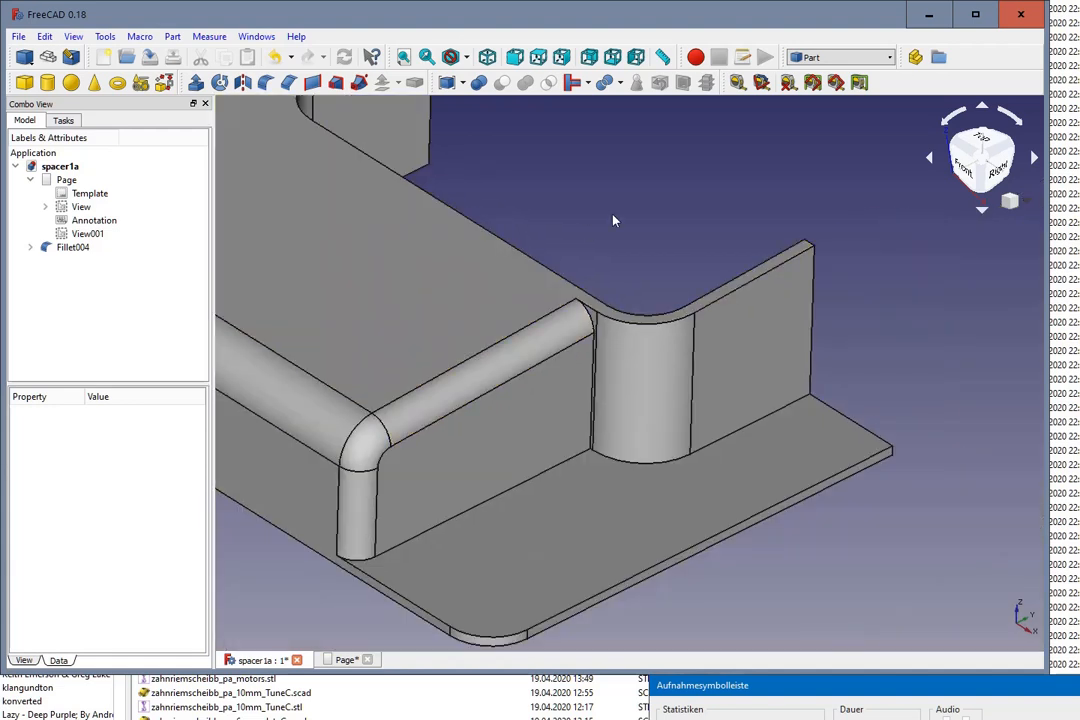
{"action": "scroll", "coordinate": [592, 398], "scroll_direction": "down", "scroll_amount": 2}
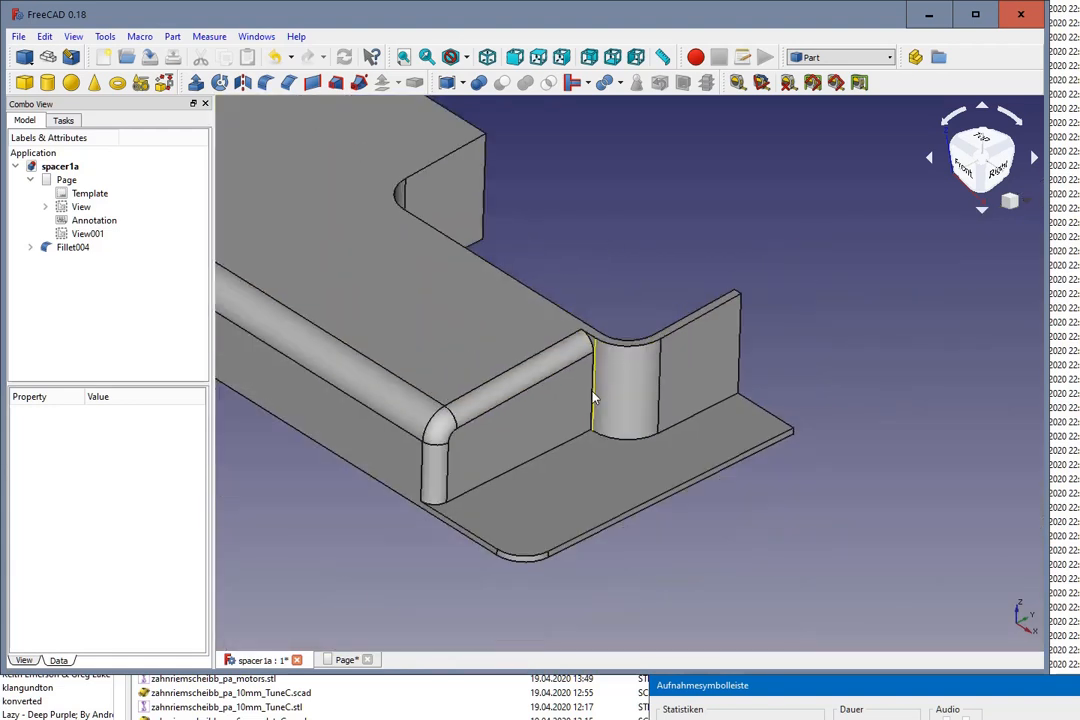
{"action": "scroll", "coordinate": [592, 398], "scroll_direction": "down", "scroll_amount": 2}
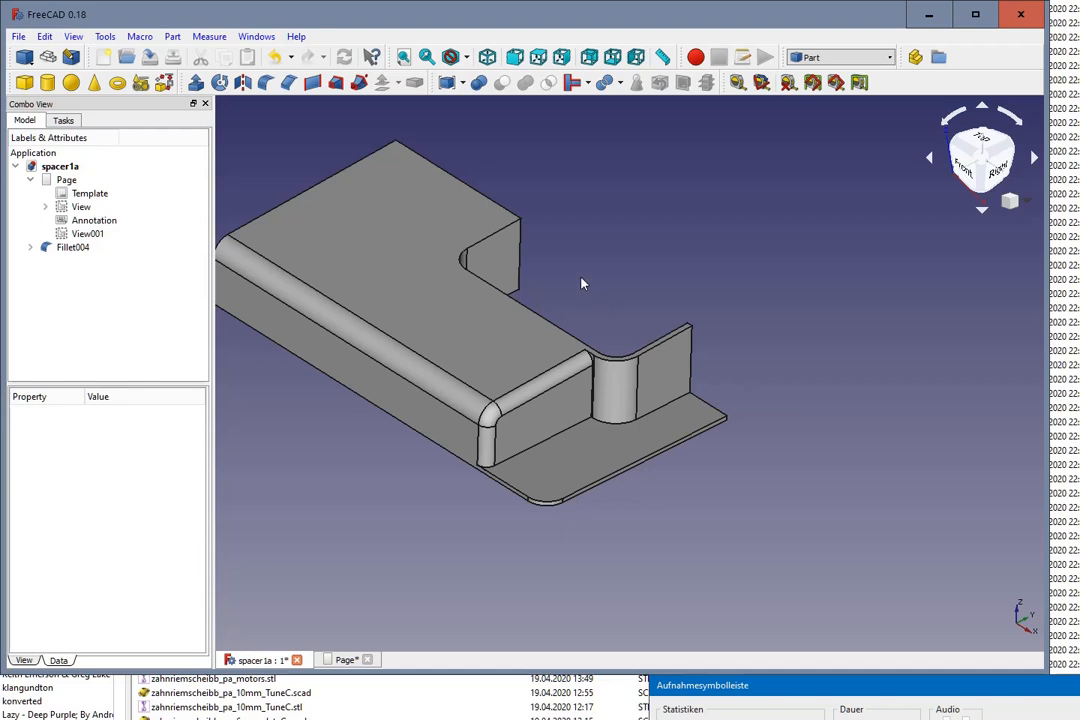
{"action": "middle_click_drag", "start_coordinate": [658, 513], "coordinate": [717, 503]}
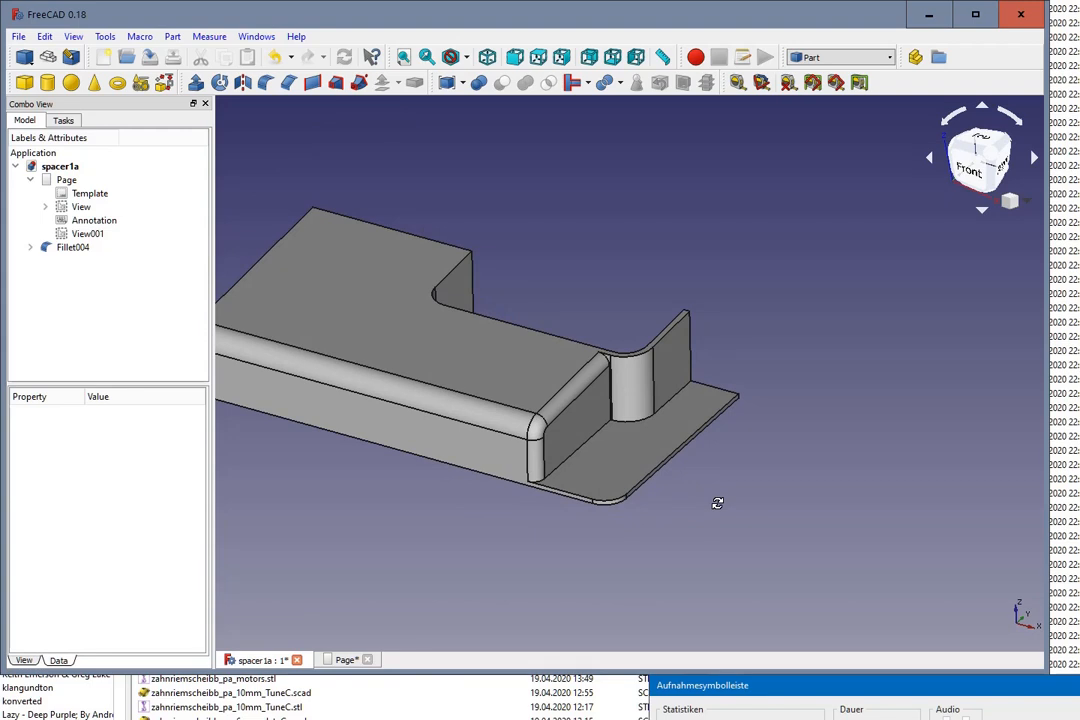
{"action": "scroll", "coordinate": [709, 470], "scroll_direction": "down", "scroll_amount": 2}
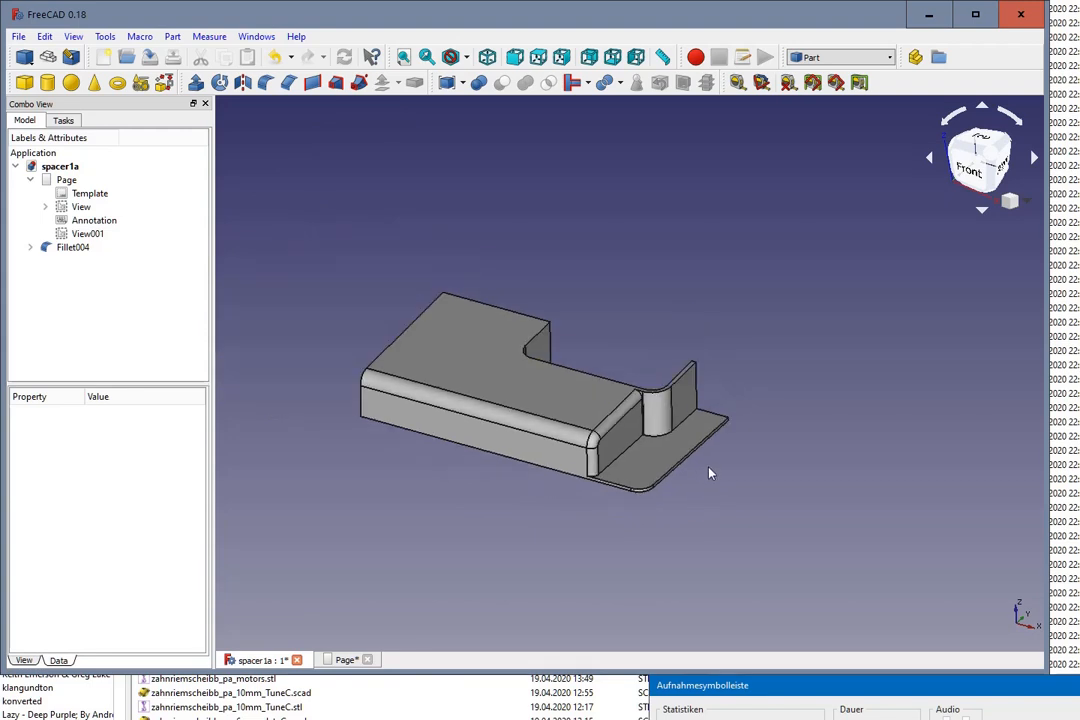
{"action": "scroll", "coordinate": [707, 468], "scroll_direction": "up", "scroll_amount": 2}
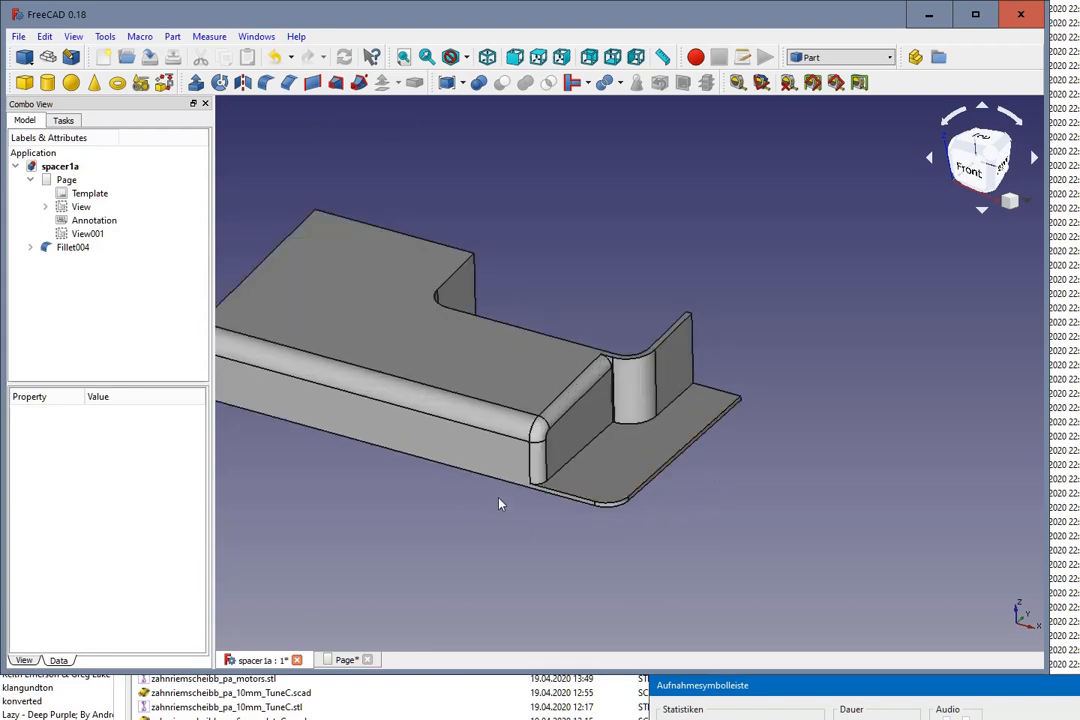
{"action": "middle_click_drag", "start_coordinate": [499, 501], "coordinate": [415, 504]}
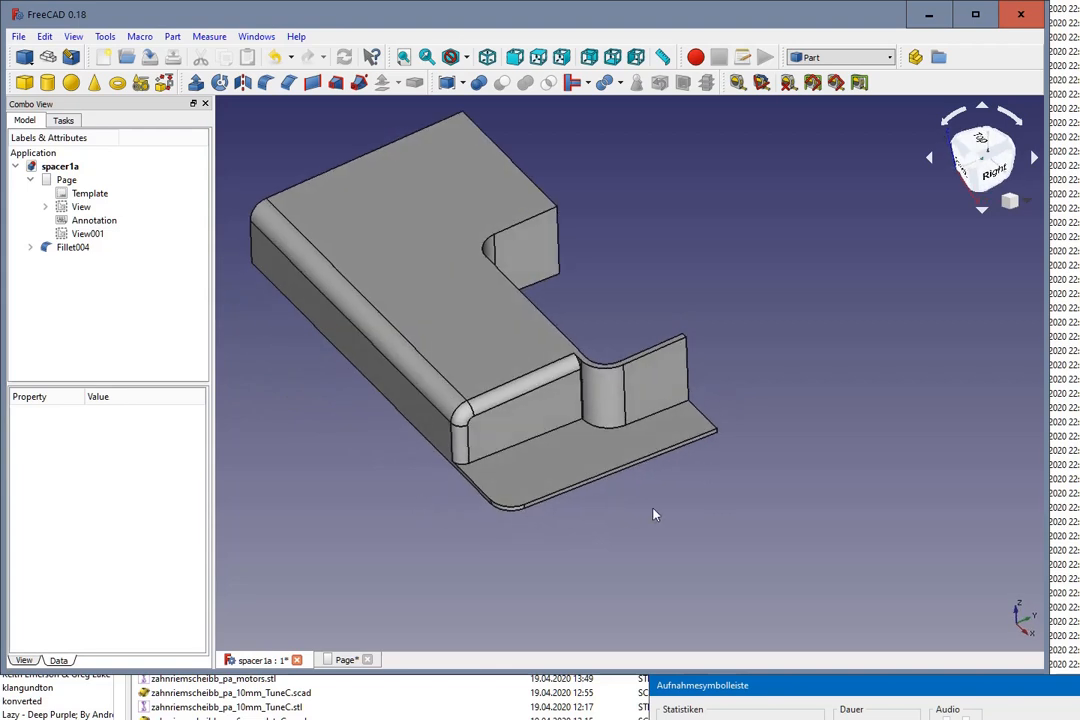
{"action": "middle_click_drag", "start_coordinate": [653, 511], "coordinate": [700, 493]}
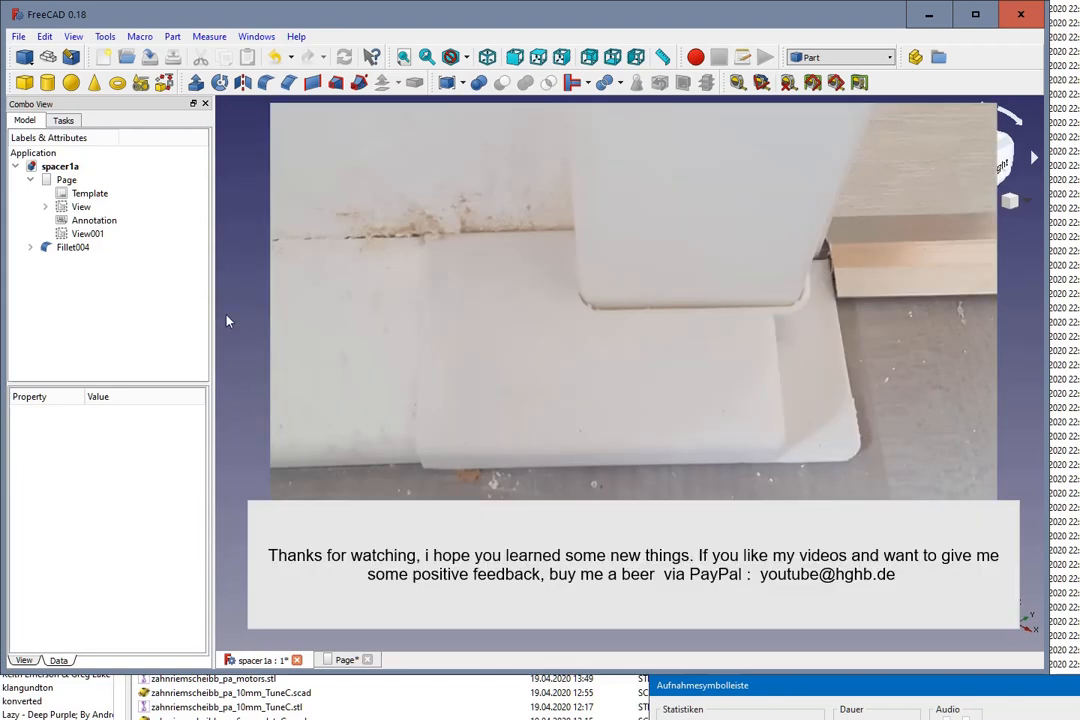
Step: Save the spacer1a document
{"action": "left_click", "coordinate": [76, 278]}
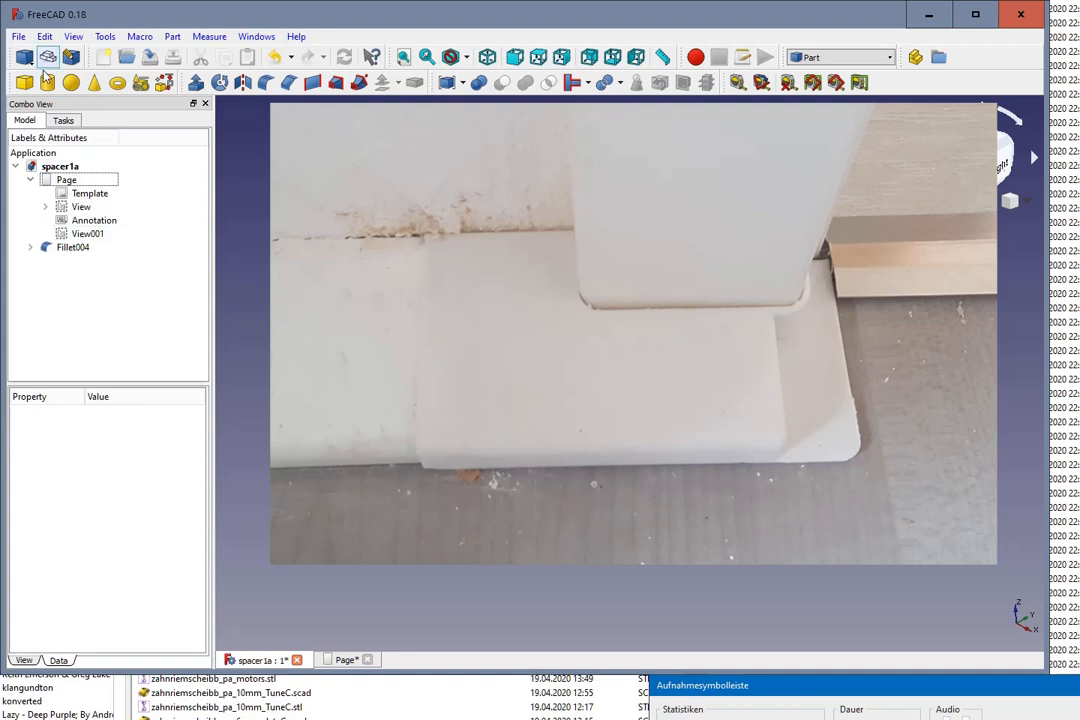
{"action": "left_click", "coordinate": [18, 37]}
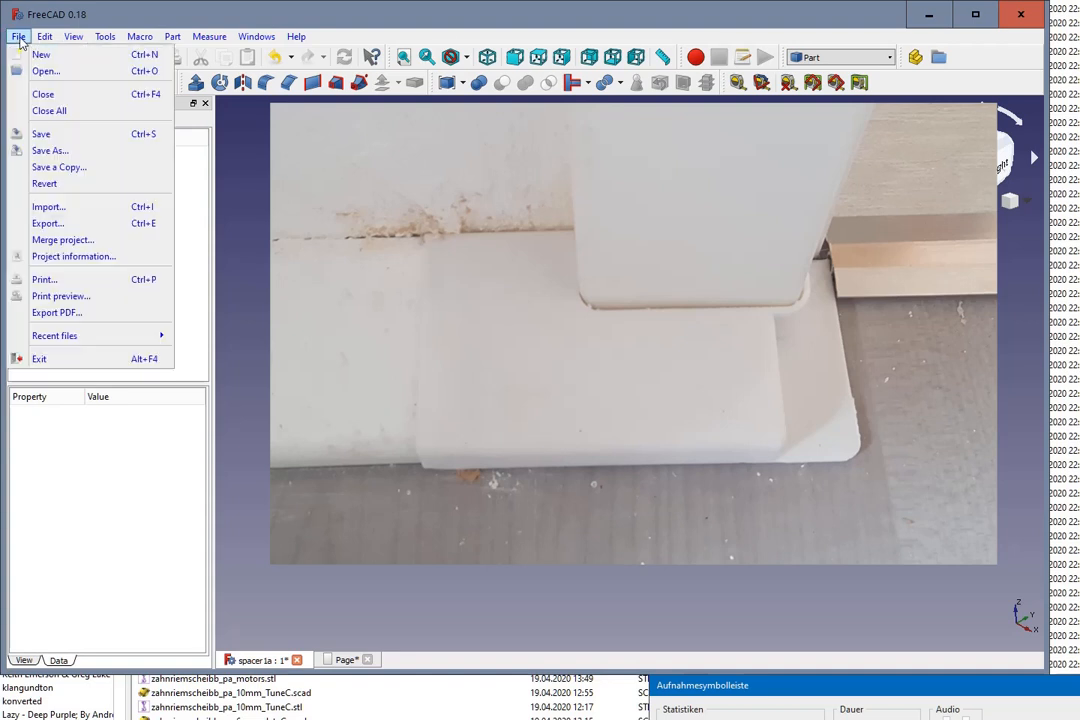
{"action": "left_click", "coordinate": [43, 134]}
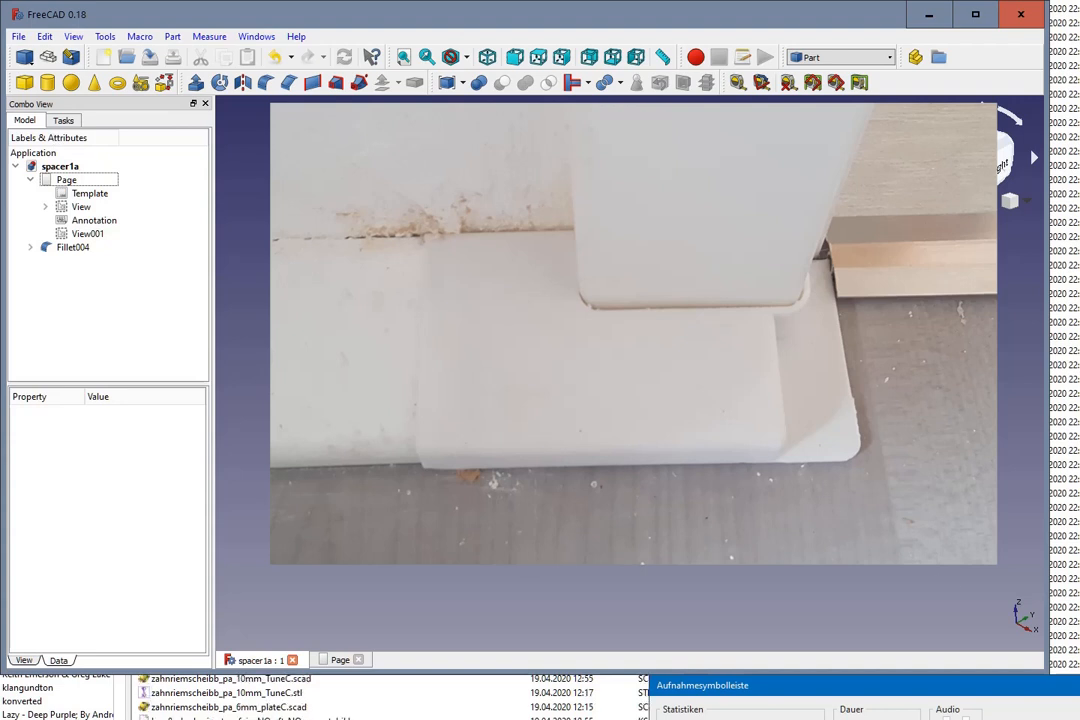